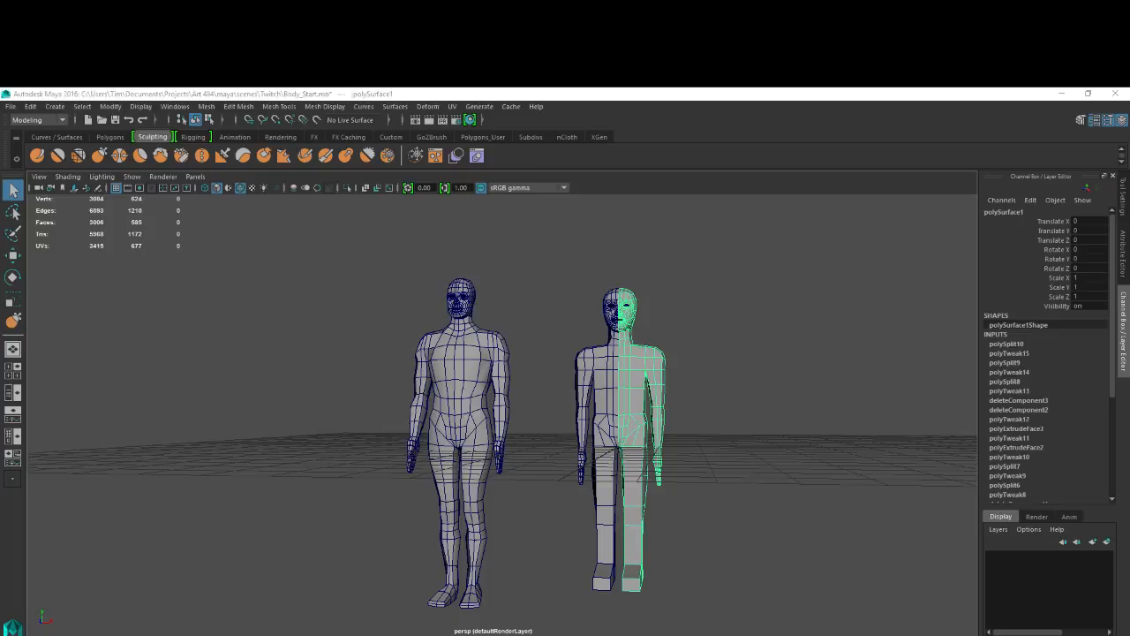
# Switch to Photoshop and create a new document with a transparent background.
pyautogui.hotkey('alt', 'Tab')
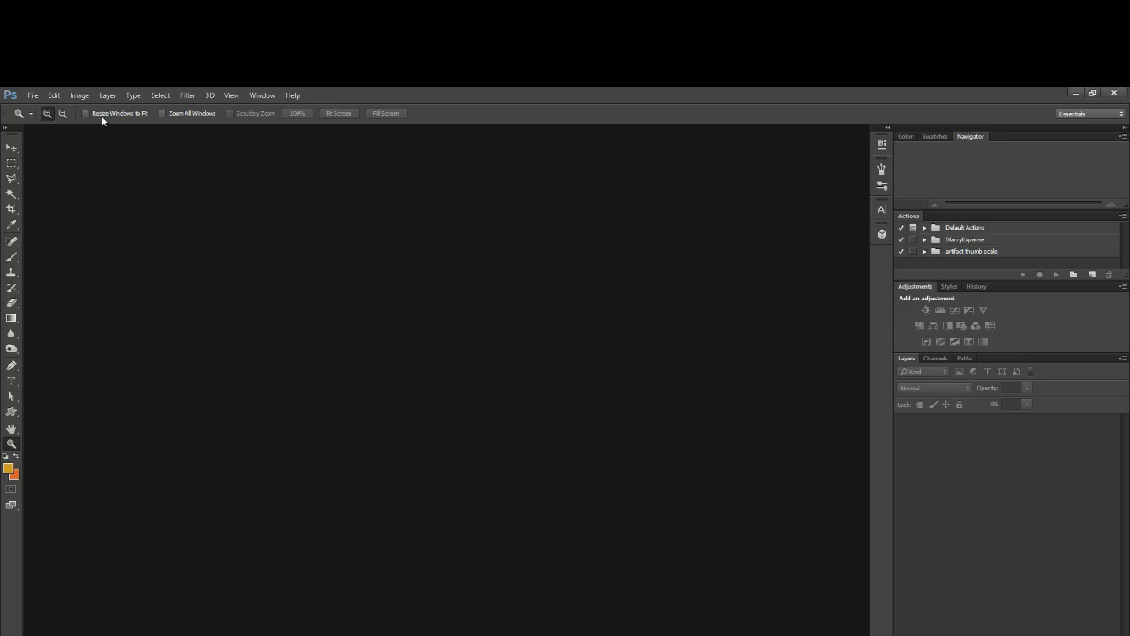
pyautogui.hotkey('ctrl', 'n')
pyautogui.click(685, 238)
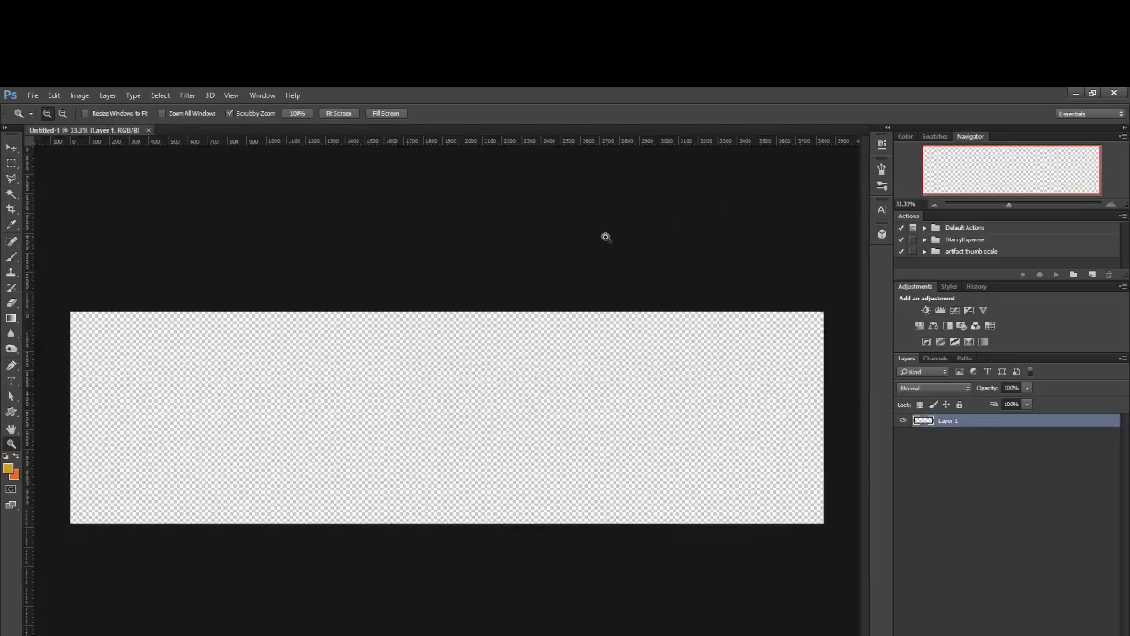
pyautogui.moveTo(179, 404); pyautogui.dragTo(201, 405)
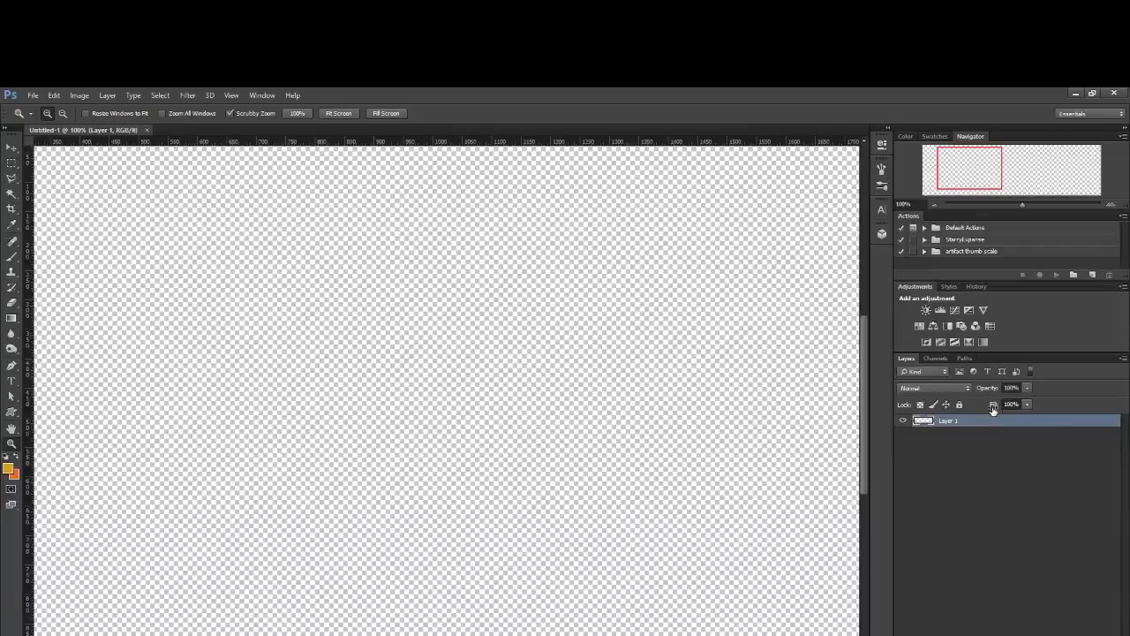
# Fill the blank layer with white in Normal mode at 100% opacity.
pyautogui.hotkey('shift', 'F5')
pyautogui.click(592, 268)
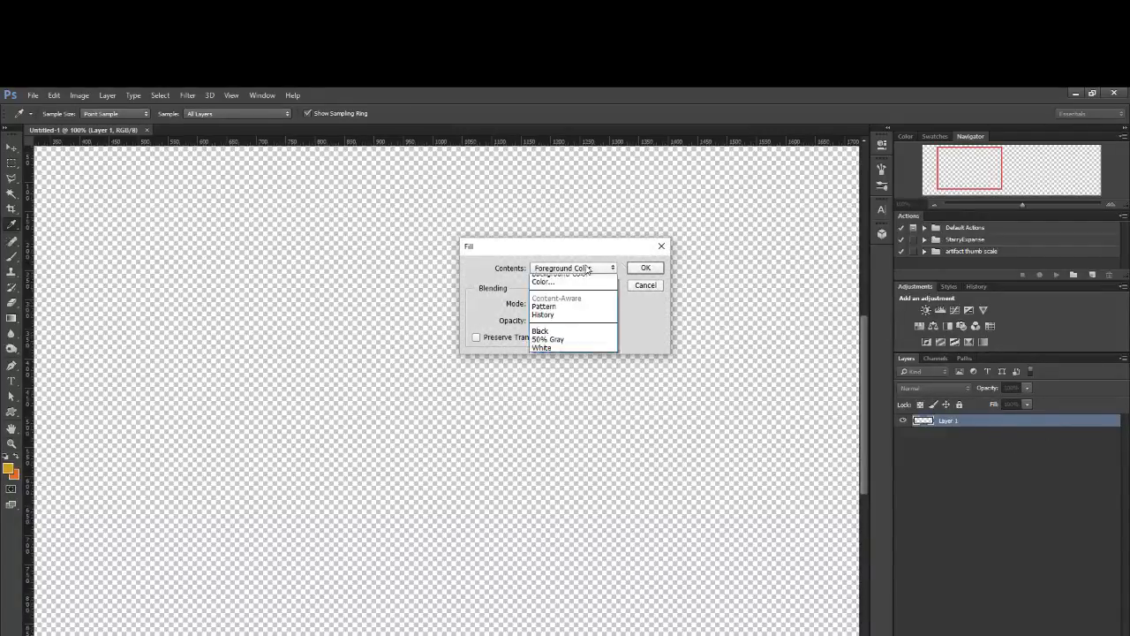
pyautogui.click(541, 361)
pyautogui.click(645, 267)
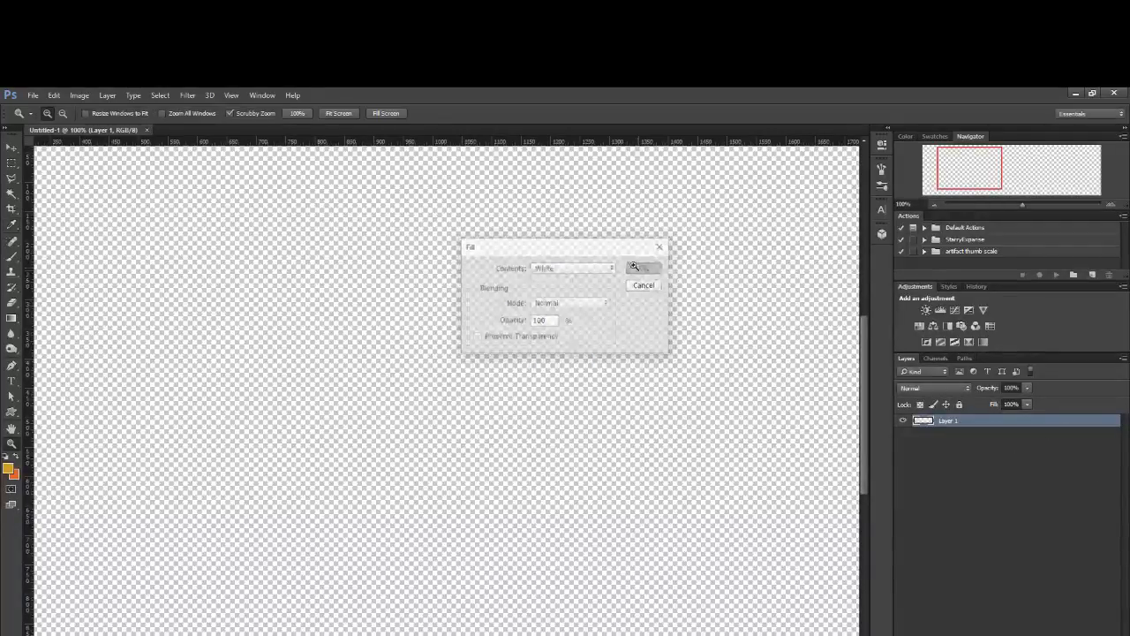
# Add the text "Starting in 3 minutes" to the white canvas.
pyautogui.click(11, 380)
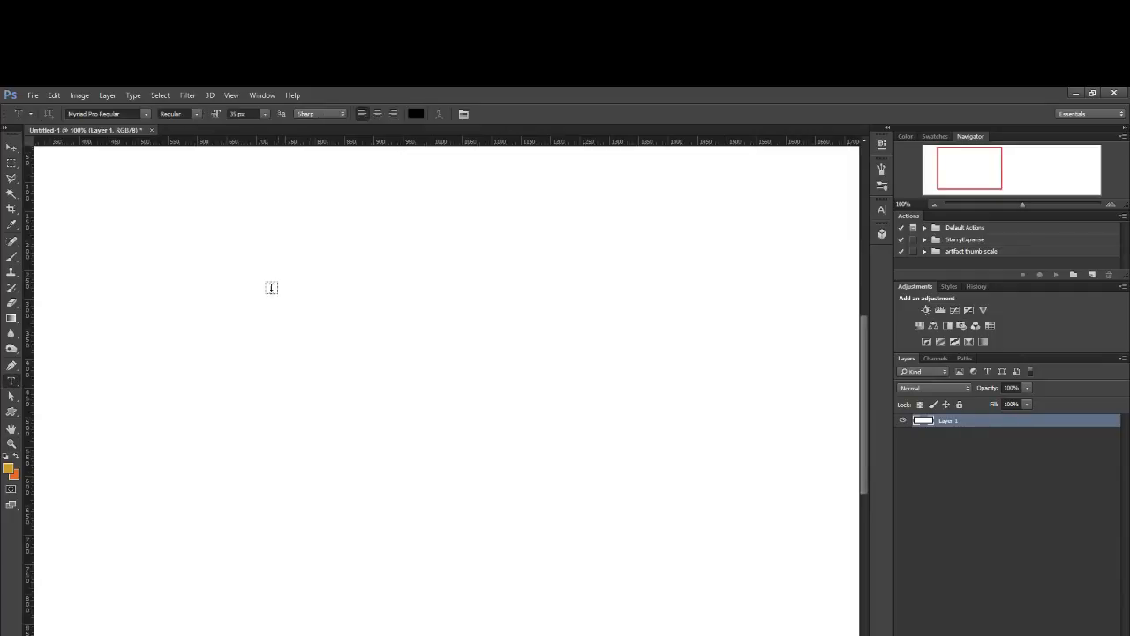
pyautogui.click(213, 347)
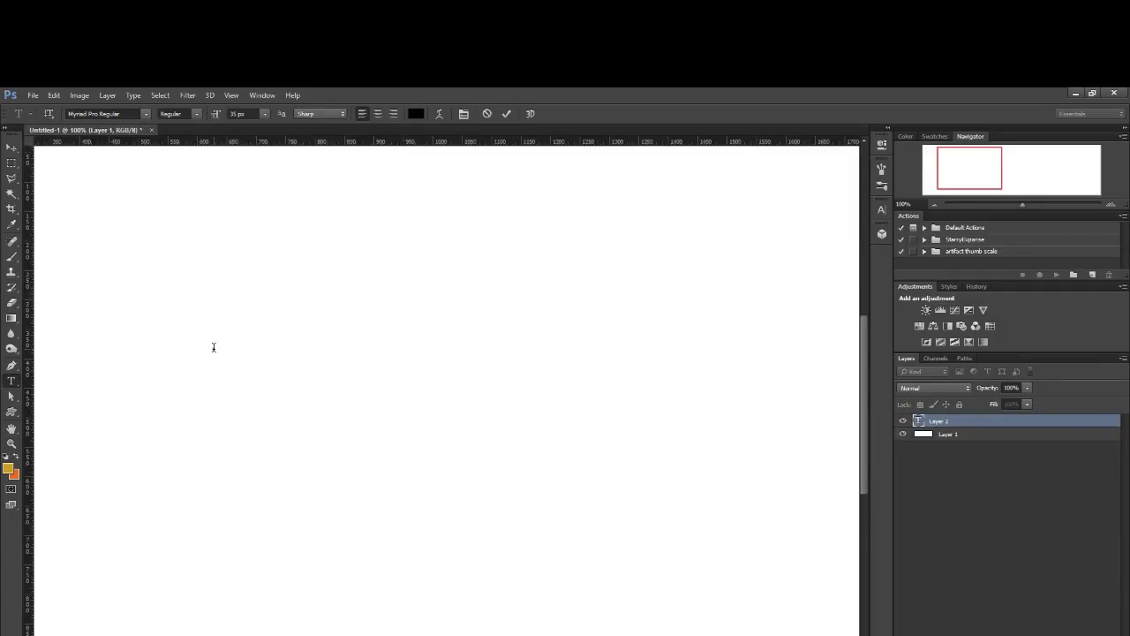
pyautogui.write('Starting i')
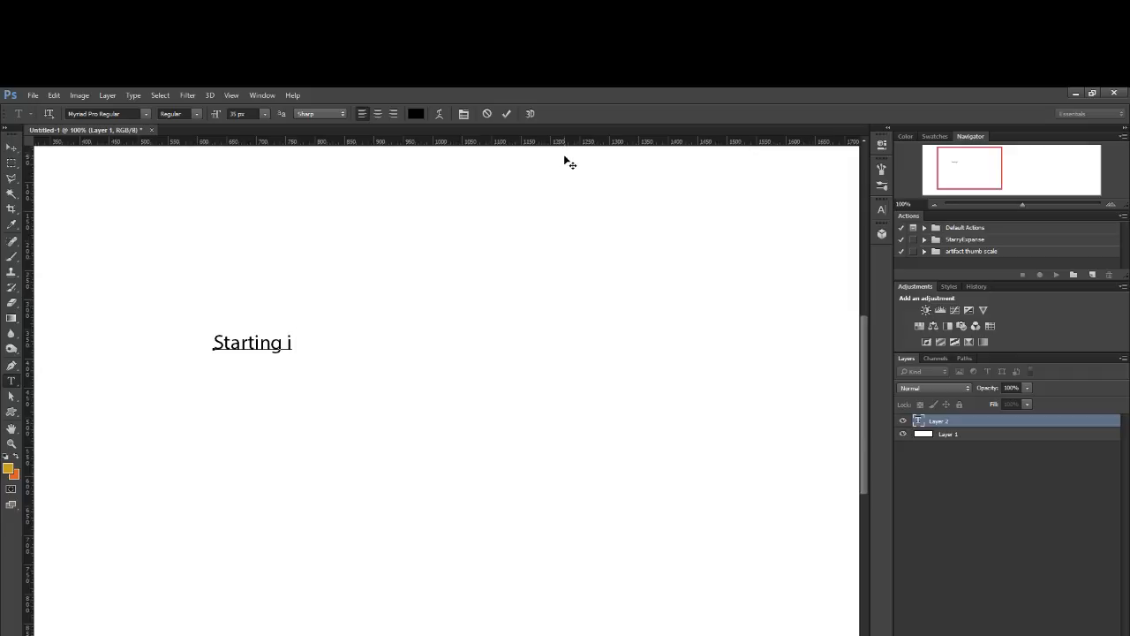
pyautogui.write('n 3 min utes')
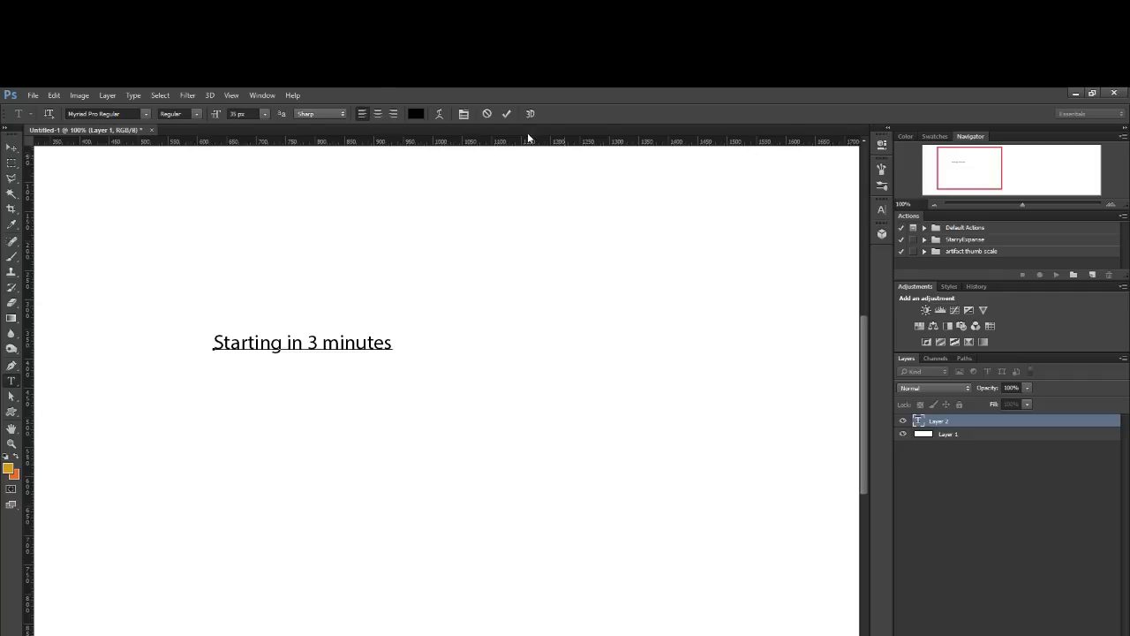
# Set the size of the whole "Starting in 3 minutes" text to 60 px and commit the text edit.
pyautogui.moveTo(388, 342); pyautogui.dragTo(134, 323)
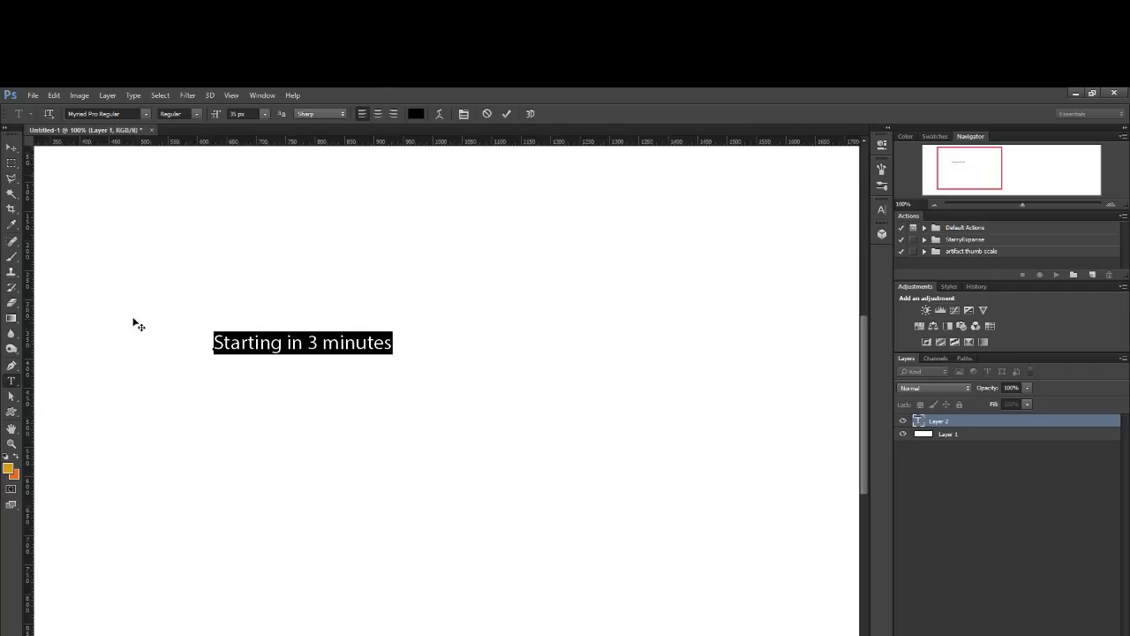
pyautogui.click(265, 114)
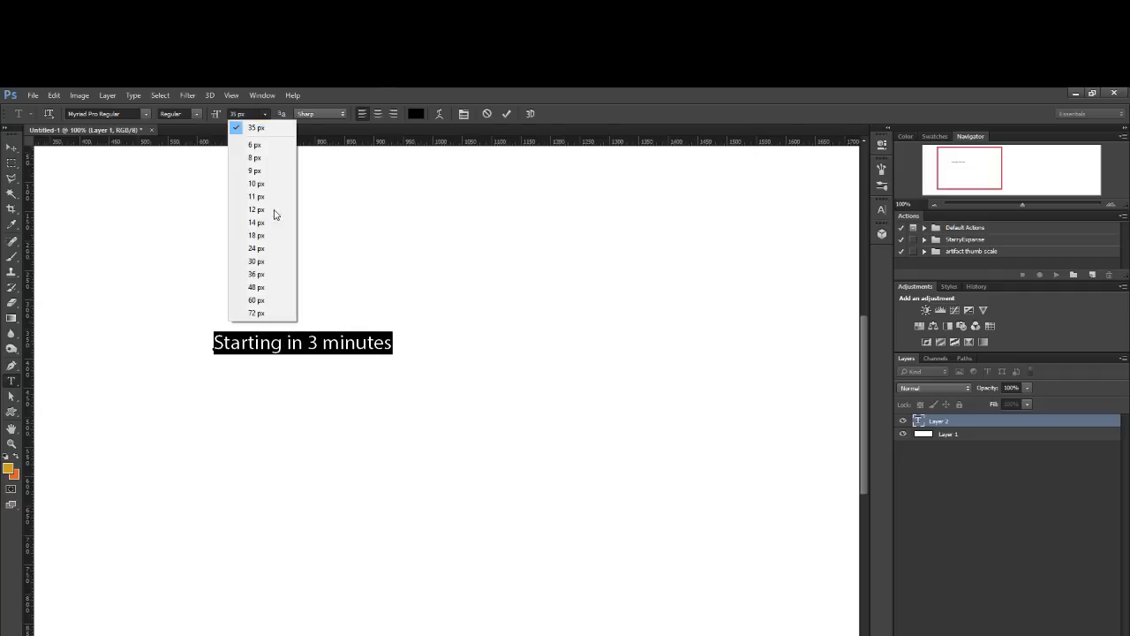
pyautogui.click(260, 300)
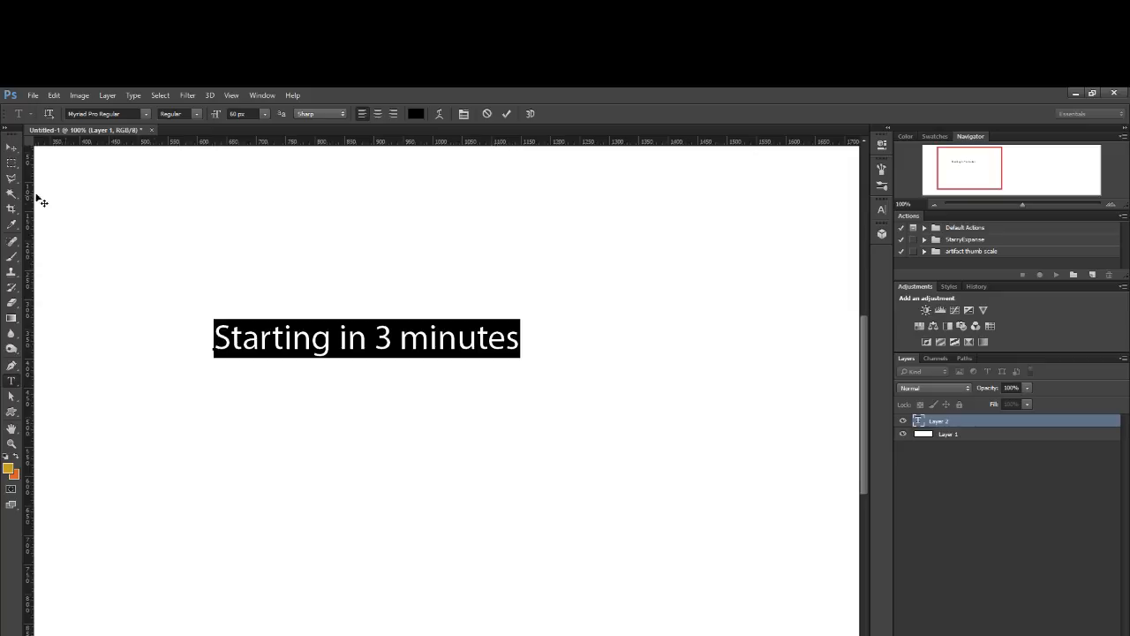
pyautogui.click(11, 162)
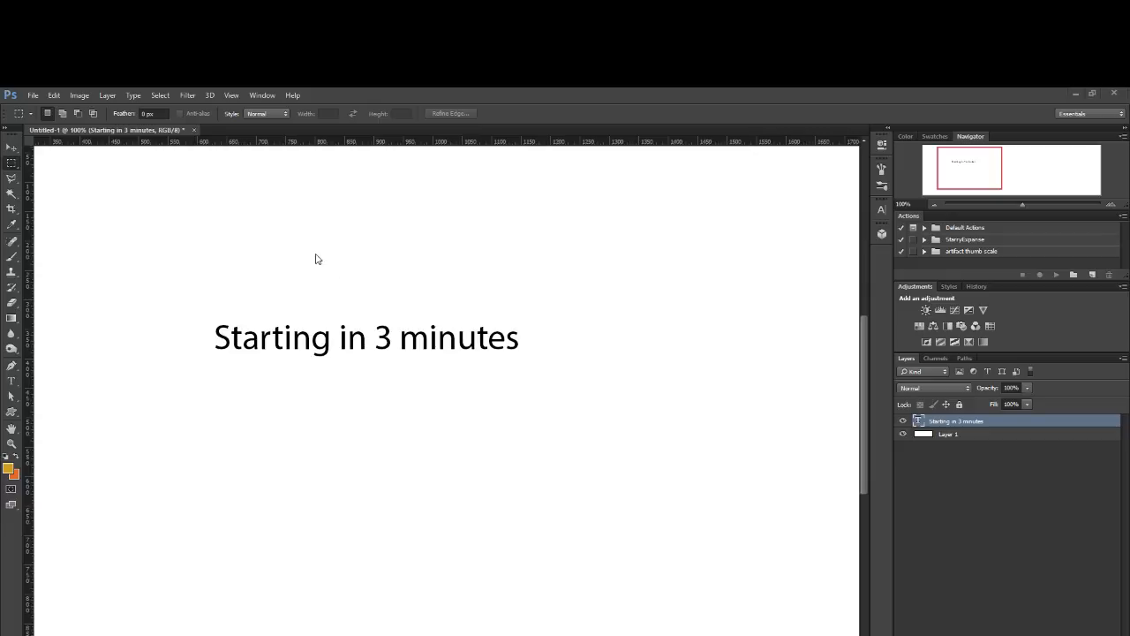
# Close the untitled countdown document without saving and return to the Maya scene.
pyautogui.click(194, 130)
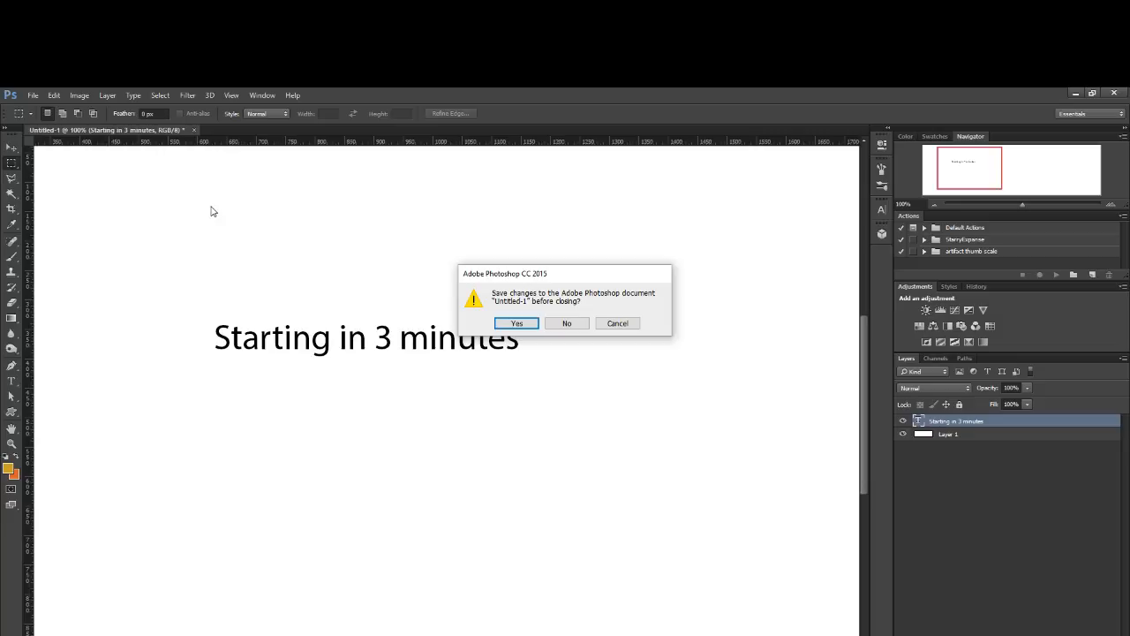
pyautogui.click(567, 323)
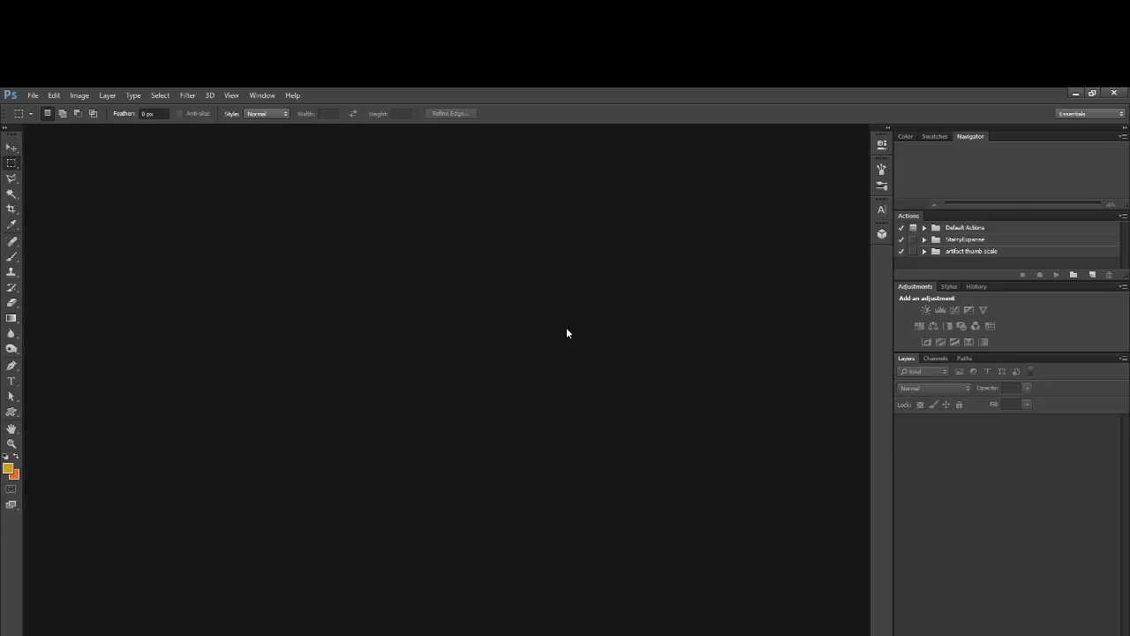
pyautogui.click(33, 95)
pyautogui.click(35, 99)
pyautogui.click(1074, 93)
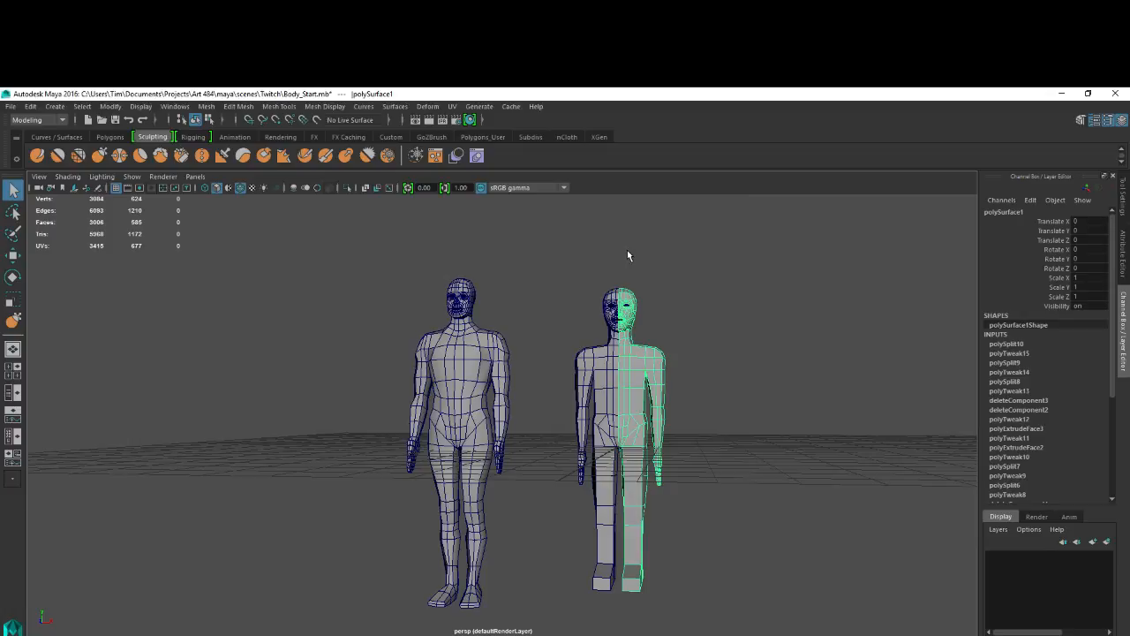
# Examine the finished and half-modelled body meshes from front and three-quarter views, and check the scene's render layers.
pyautogui.moveTo(717, 316)
pyautogui.keyDown('alt'); pyautogui.mouseDown()
pyautogui.moveTo(622, 322)
pyautogui.moveTo(725, 319)
pyautogui.mouseUp(); pyautogui.keyUp('alt')
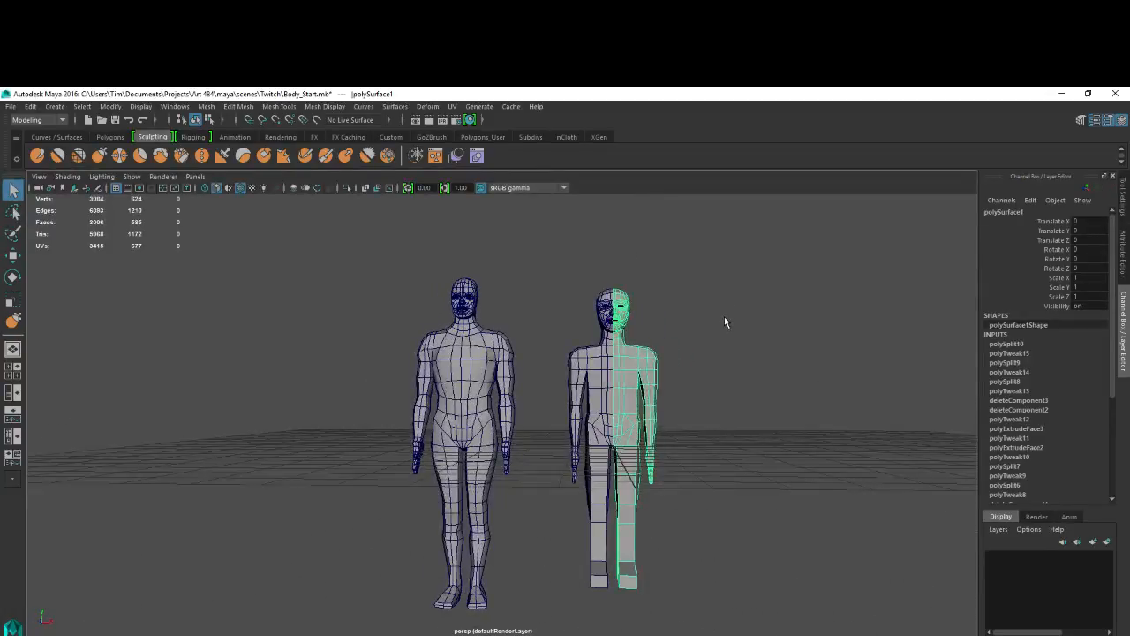
pyautogui.keyDown('alt'); pyautogui.moveTo(815, 396); pyautogui.dragTo(730, 383, button='middle'); pyautogui.keyUp('alt')
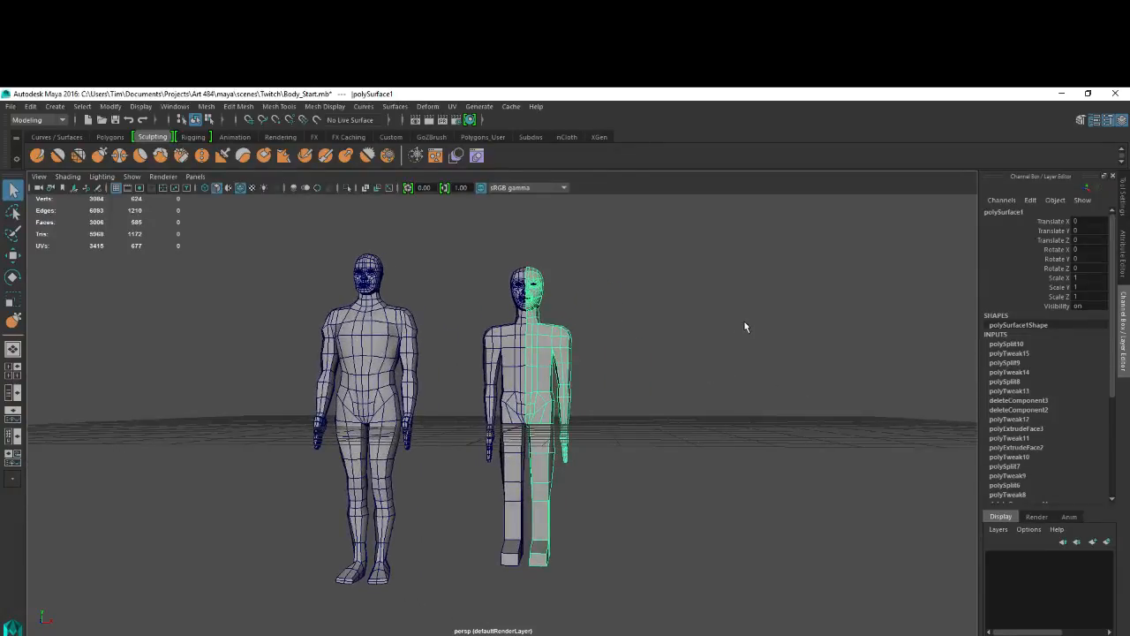
pyautogui.keyDown('alt'); pyautogui.moveTo(804, 298); pyautogui.dragTo(751, 301); pyautogui.keyUp('alt')
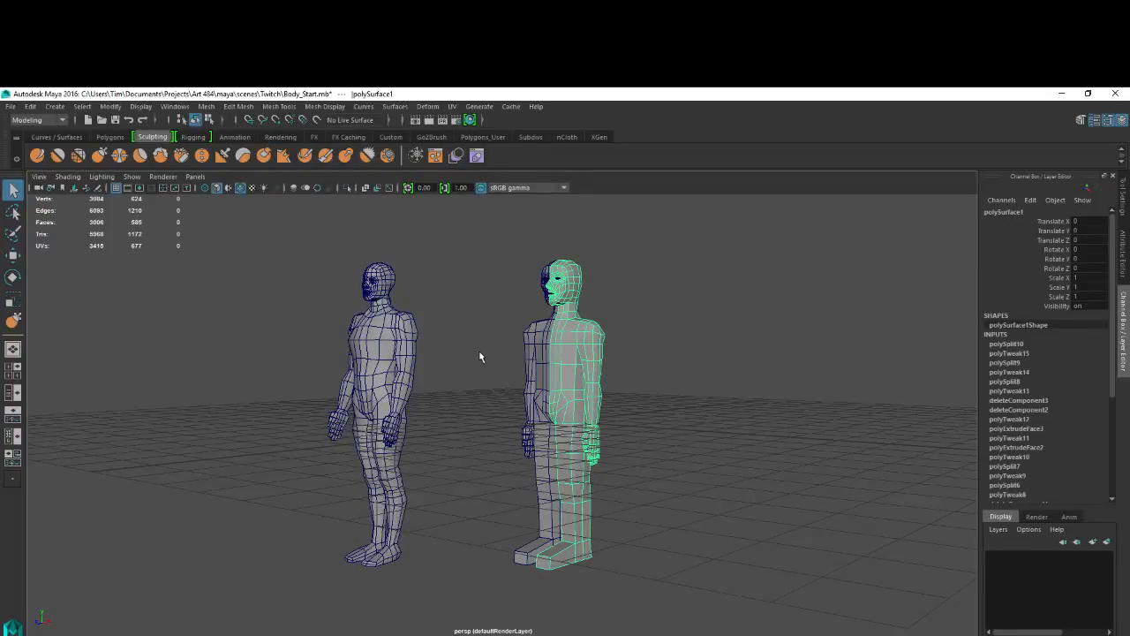
pyautogui.keyDown('alt'); pyautogui.moveTo(491, 320); pyautogui.dragTo(547, 295, button='right'); pyautogui.keyUp('alt')
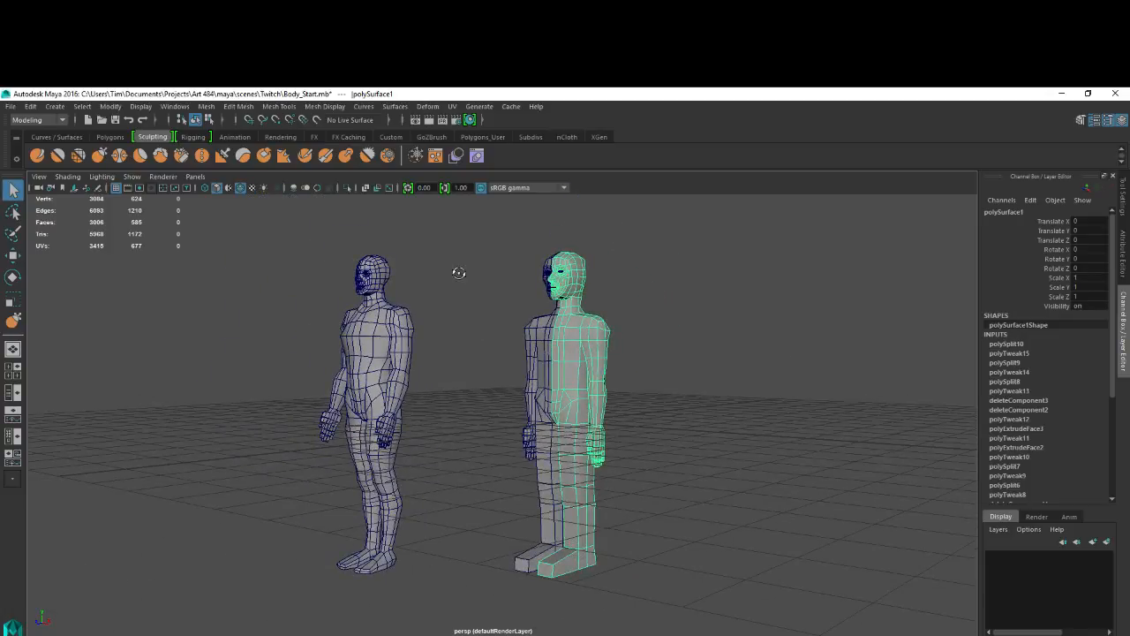
pyautogui.keyDown('alt'); pyautogui.moveTo(459, 274); pyautogui.dragTo(523, 279); pyautogui.keyUp('alt')
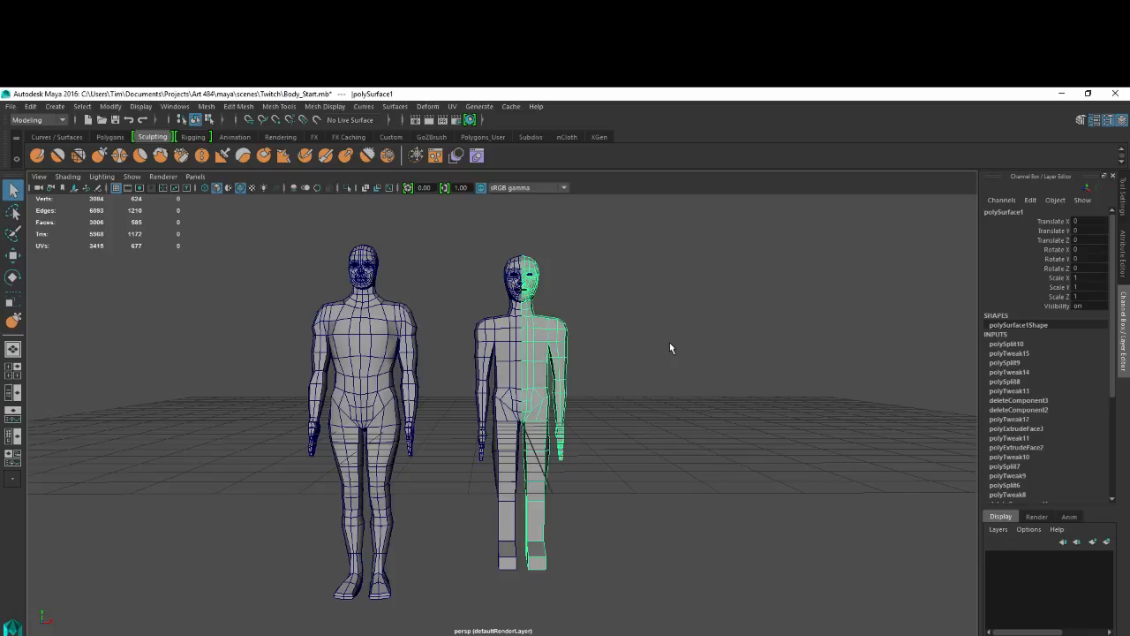
pyautogui.keyDown('alt'); pyautogui.moveTo(631, 376); pyautogui.dragTo(656, 368); pyautogui.keyUp('alt')
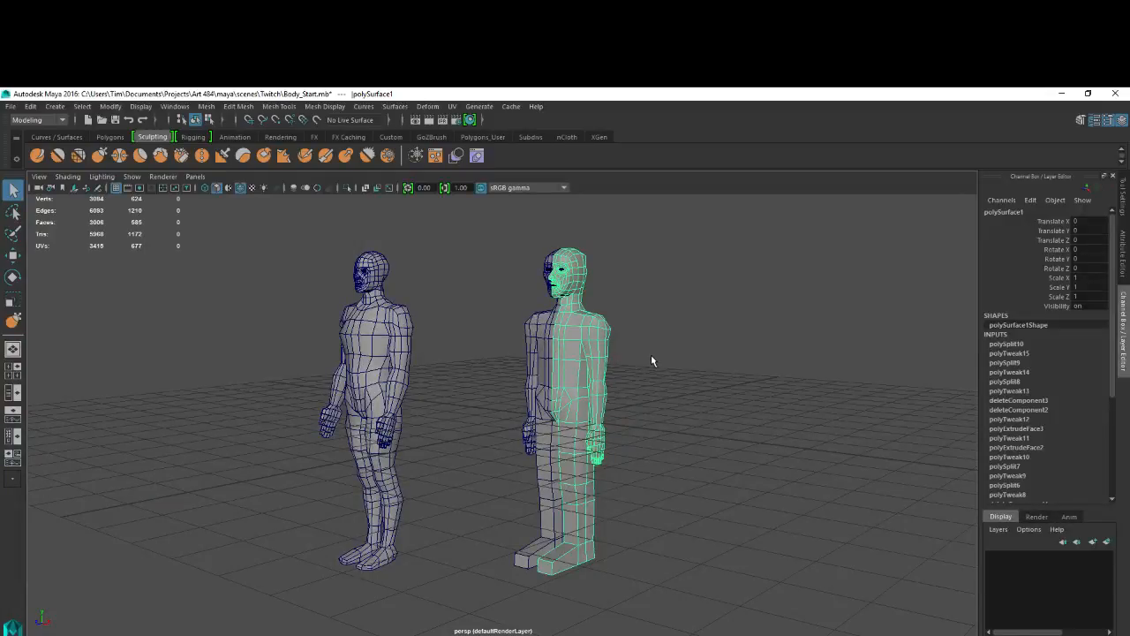
pyautogui.keyDown('alt'); pyautogui.moveTo(636, 298); pyautogui.dragTo(637, 319, button='middle'); pyautogui.keyUp('alt')
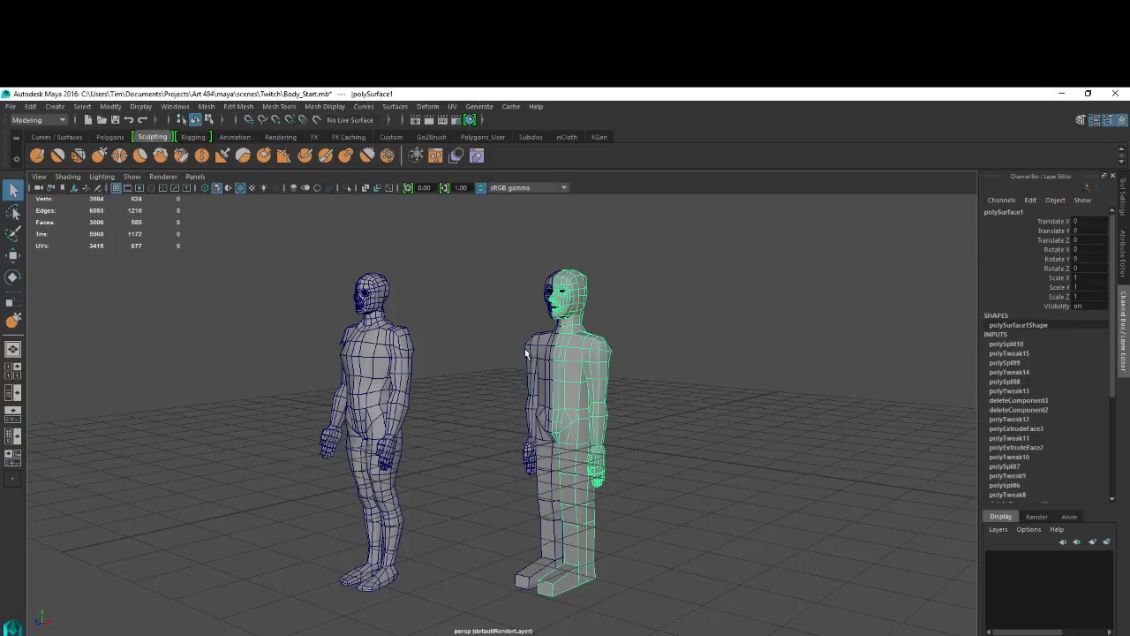
pyautogui.click(1037, 516)
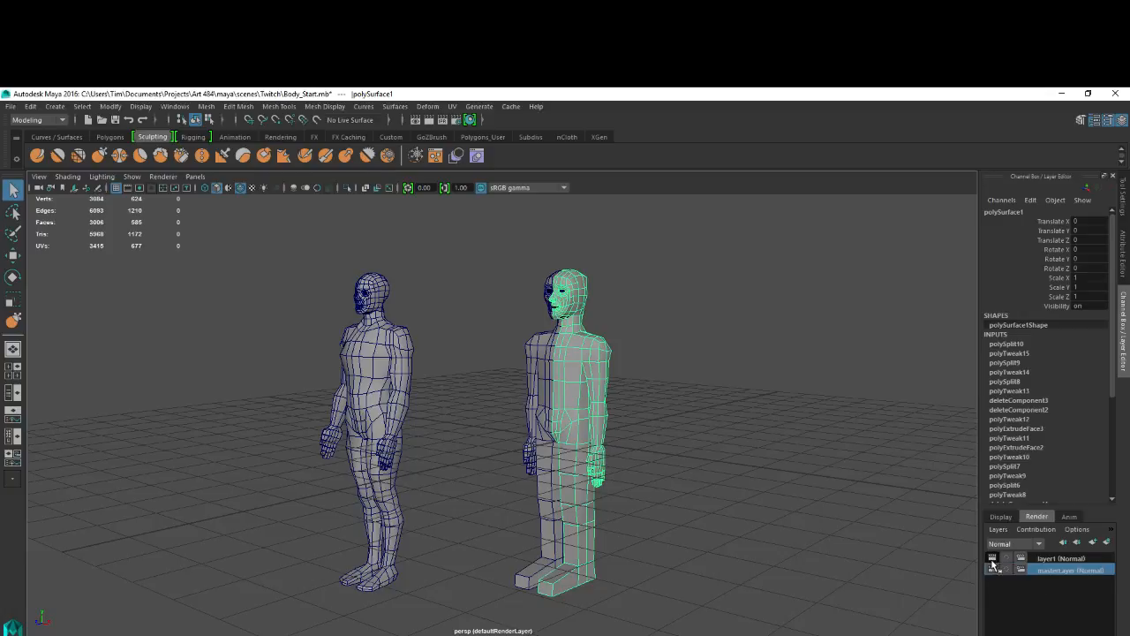
pyautogui.click(1001, 518)
pyautogui.keyDown('alt'); pyautogui.moveTo(434, 335); pyautogui.dragTo(491, 335); pyautogui.keyUp('alt')
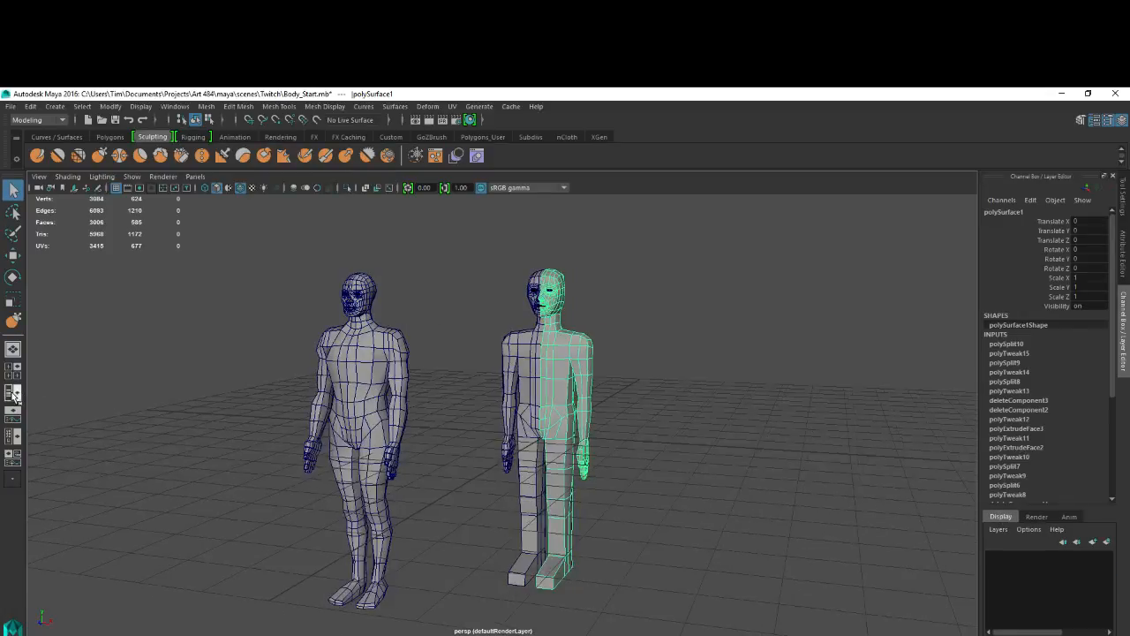
# Show the Outliner beside the perspective view, move the top1 camera above pCube1, and select the half-body mesh polySurface1.
pyautogui.click(16, 392)
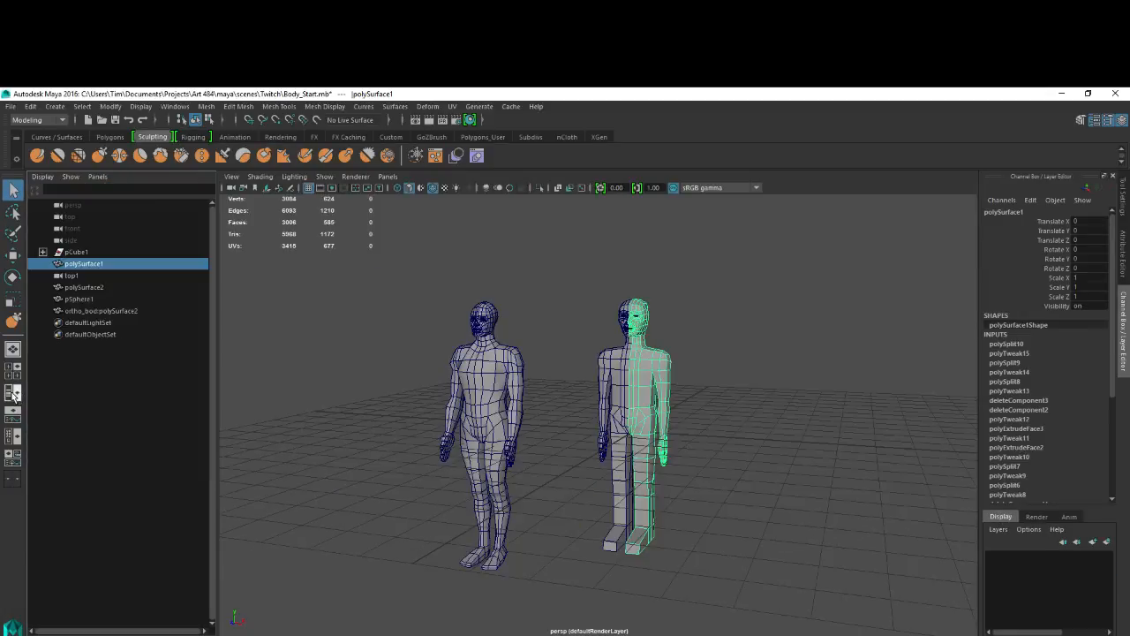
pyautogui.click(72, 275)
pyautogui.moveTo(75, 250); pyautogui.dragTo(75, 247, button='middle')
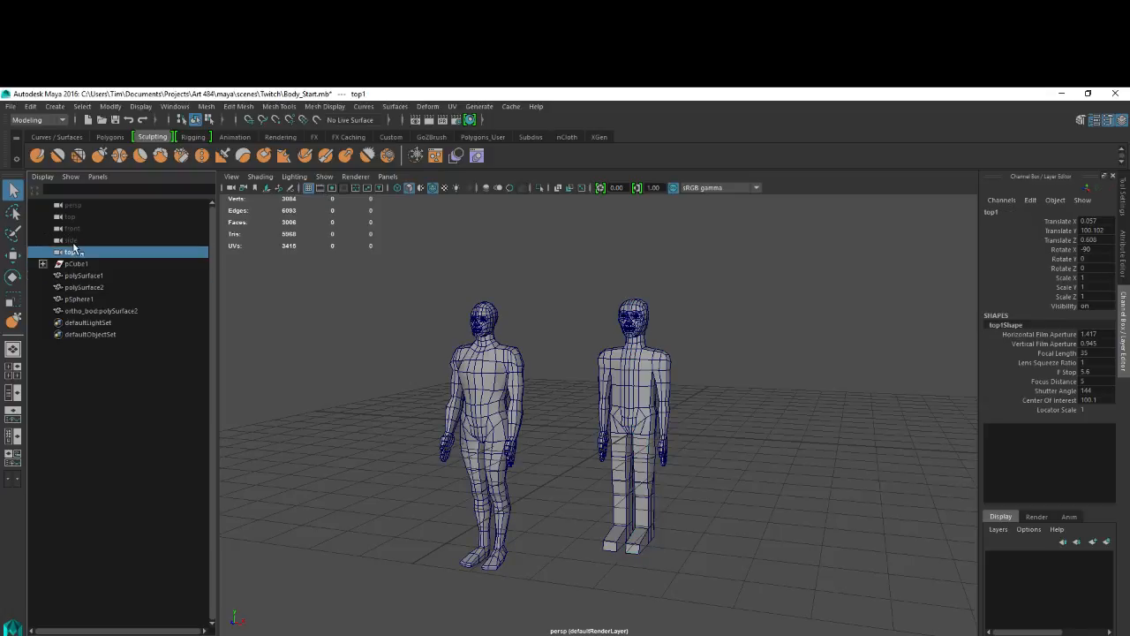
pyautogui.click(662, 338)
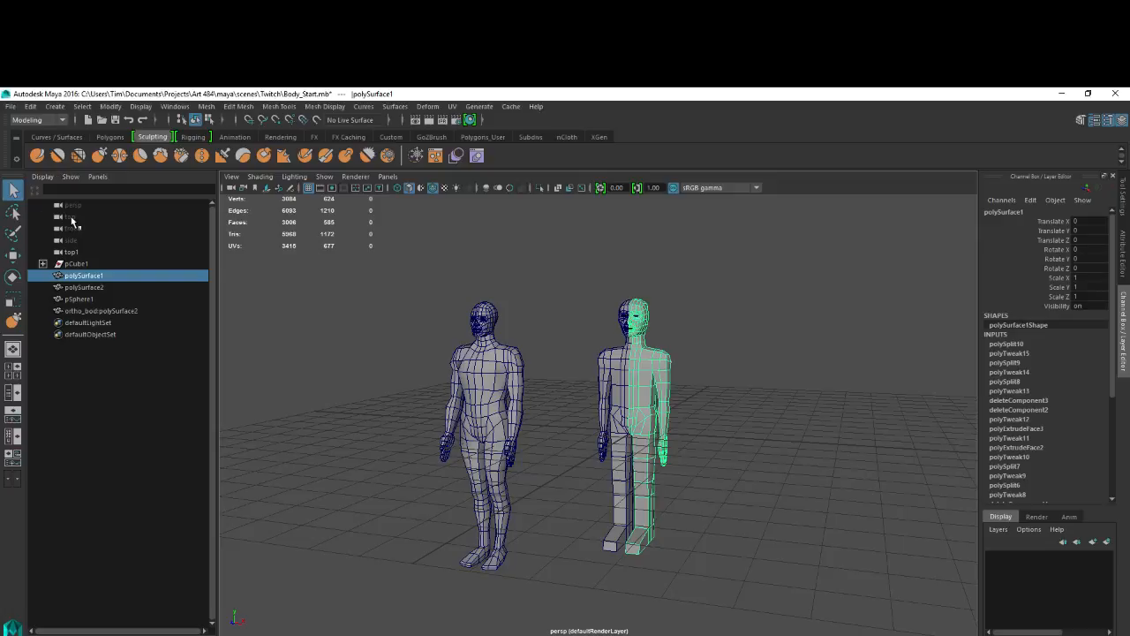
# Open the scene Head_demo_01.mb from the Twitch folder, saving the changes to Body_Start.mb.
pyautogui.click(11, 108)
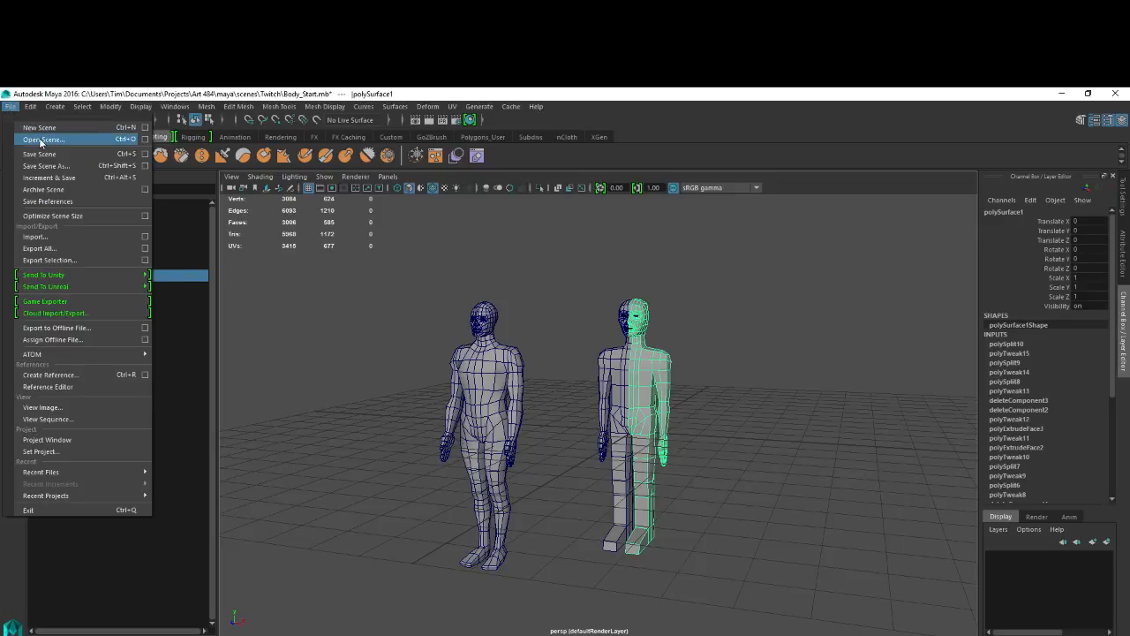
pyautogui.click(40, 139)
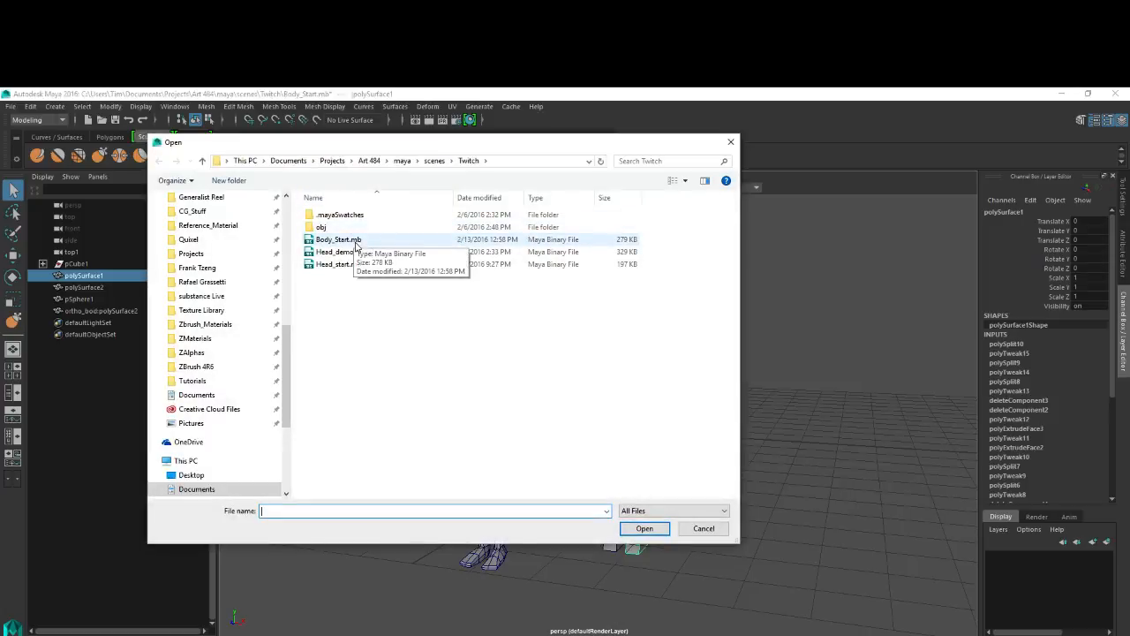
pyautogui.doubleClick(346, 253)
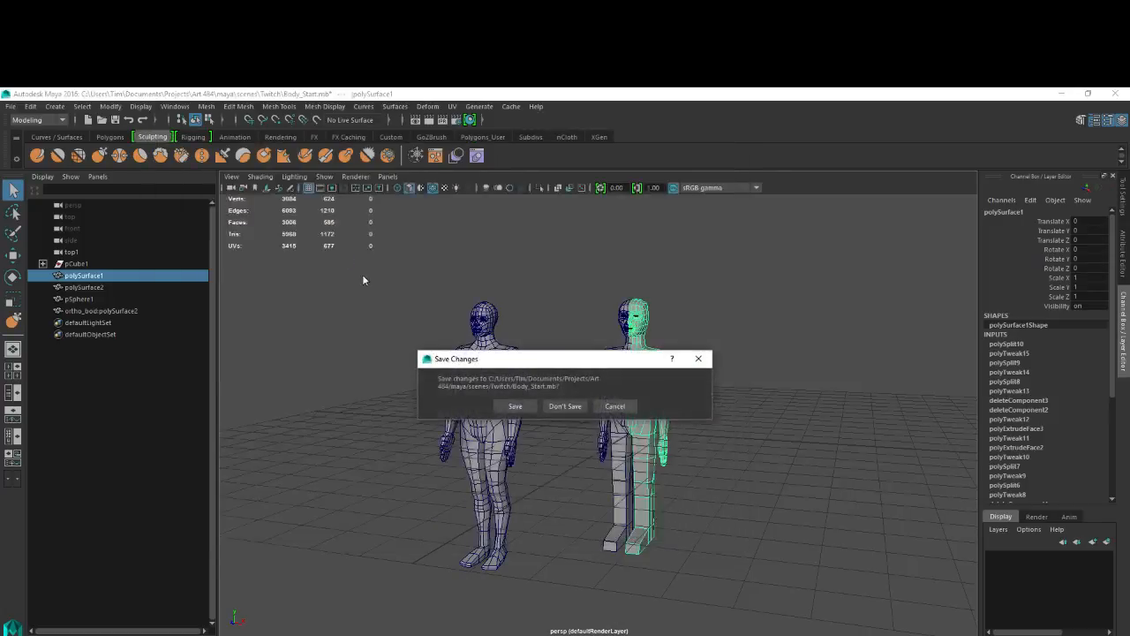
pyautogui.click(515, 406)
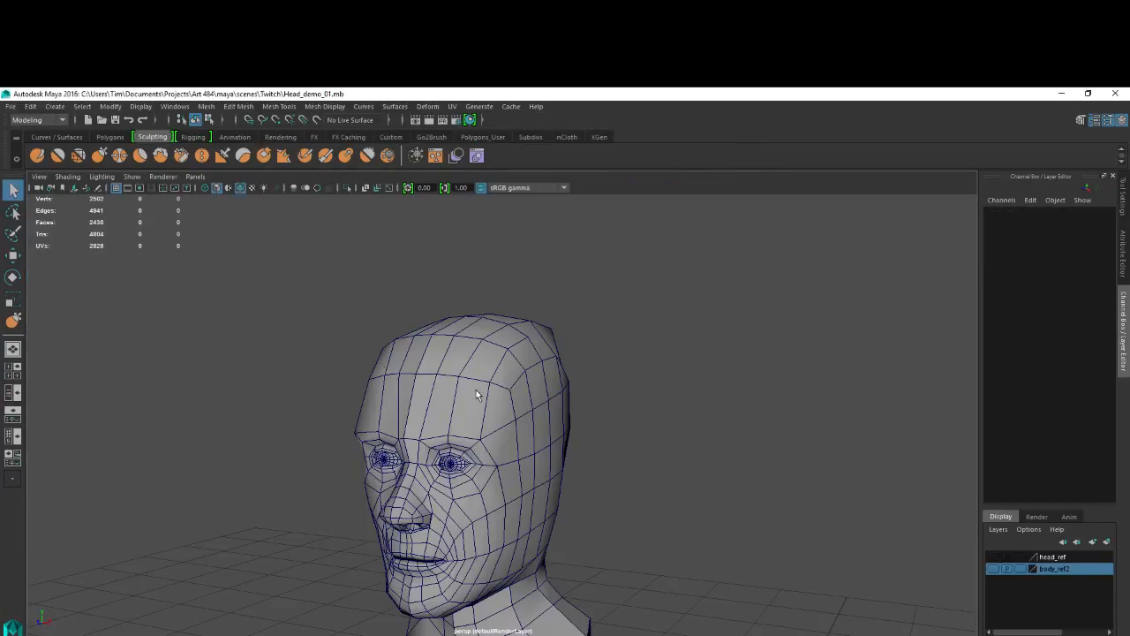
# Make the body_ref2 layer visible and turn on textured shading to display the body reference images.
pyautogui.scroll(-5, 777, 478)
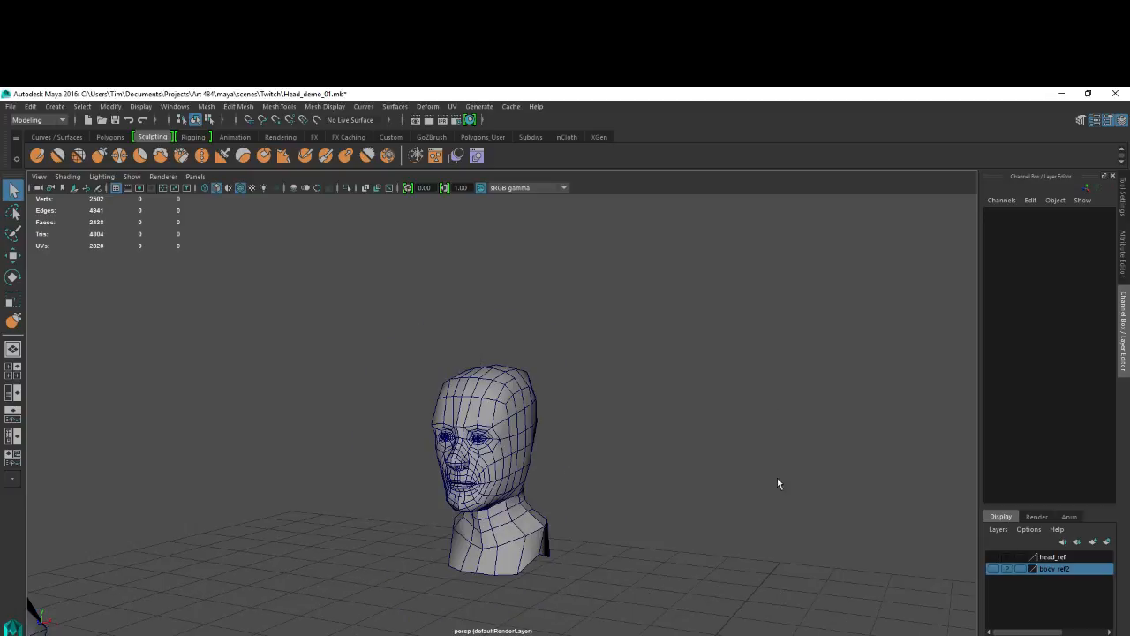
pyautogui.click(993, 568)
pyautogui.scroll(-8, 666, 398)
pyautogui.press('6')
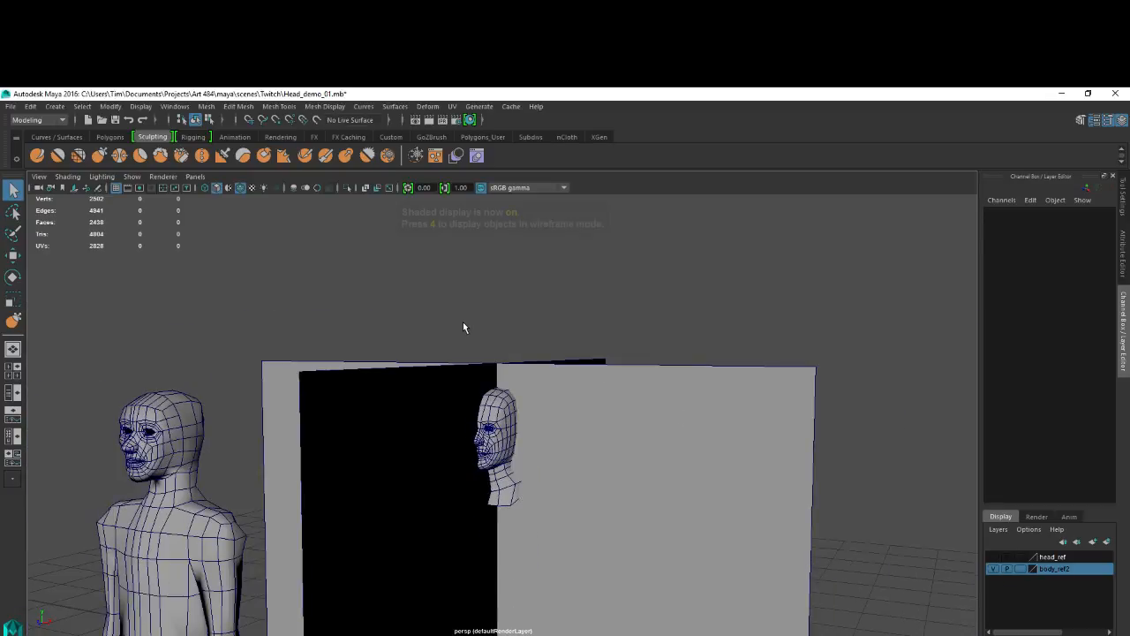
pyautogui.scroll(-4, 615, 324)
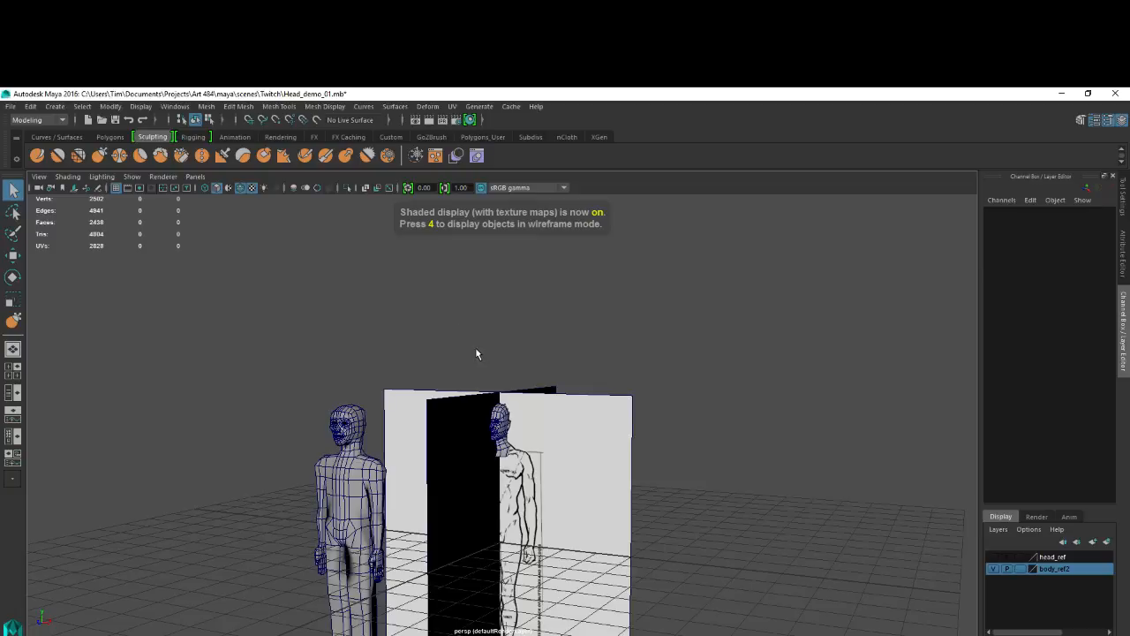
pyautogui.moveTo(475, 354)
pyautogui.keyDown('alt'); pyautogui.mouseDown()
pyautogui.moveTo(277, 348)
pyautogui.moveTo(336, 356)
pyautogui.moveTo(253, 341)
pyautogui.moveTo(478, 346)
pyautogui.mouseUp(); pyautogui.keyUp('alt')
pyautogui.click(536, 394)
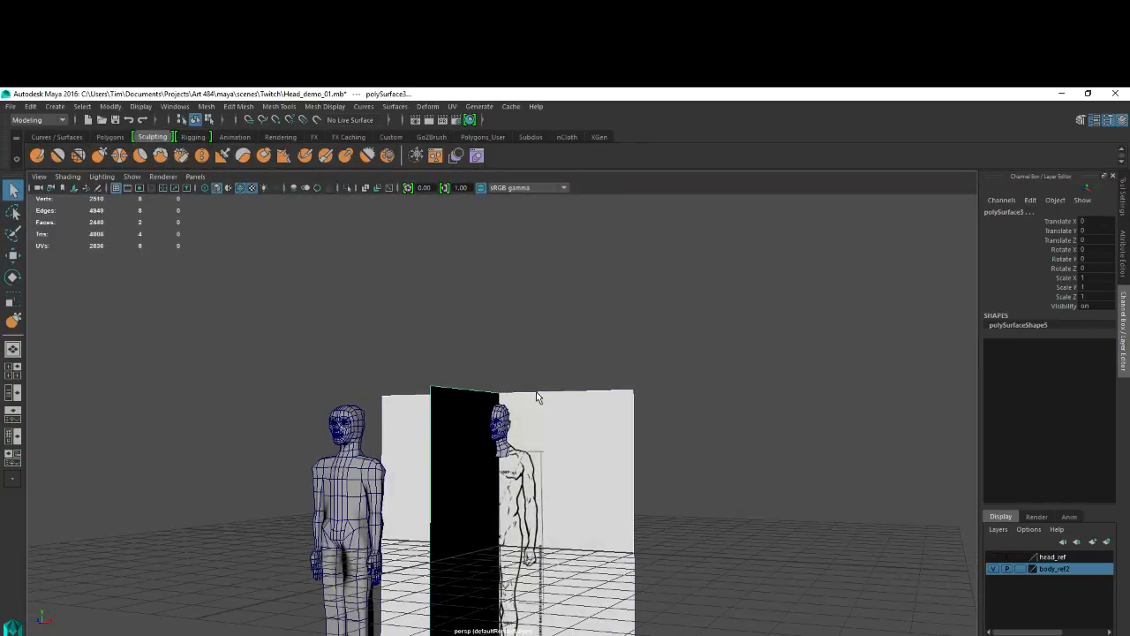
pyautogui.click(10, 106)
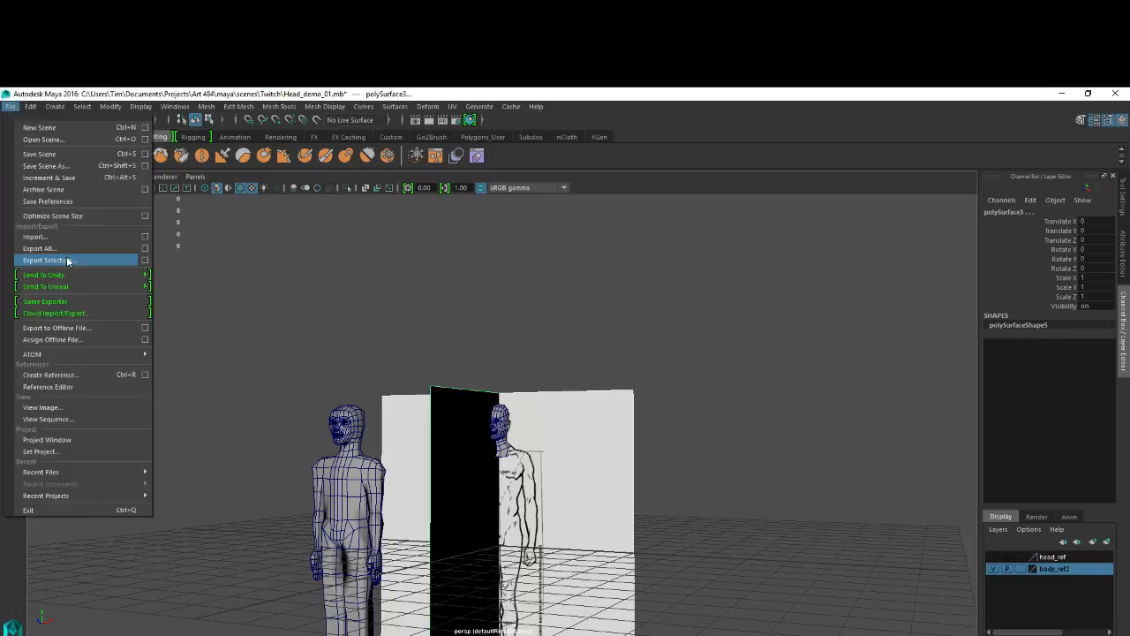
pyautogui.click(542, 367)
# Select the standing body mesh and show the Outliner beside the perspective view.
pyautogui.keyDown('alt'); pyautogui.moveTo(281, 339); pyautogui.dragTo(391, 455); pyautogui.keyUp('alt')
pyautogui.click(348, 437)
pyautogui.click(13, 392)
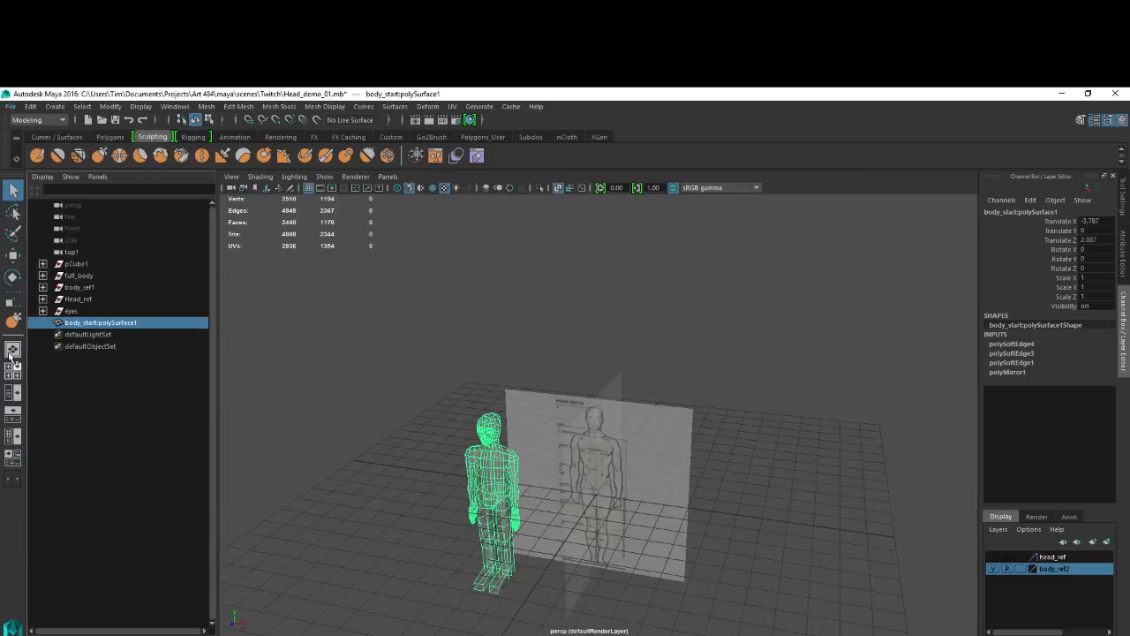
# Delete pCube1, full_body, Head_ref, eyes and body_start:polySurface1, keeping only the body_ref1 reference group.
pyautogui.click(79, 264)
pyautogui.keyDown('shift'); pyautogui.click(70, 311); pyautogui.keyUp('shift')
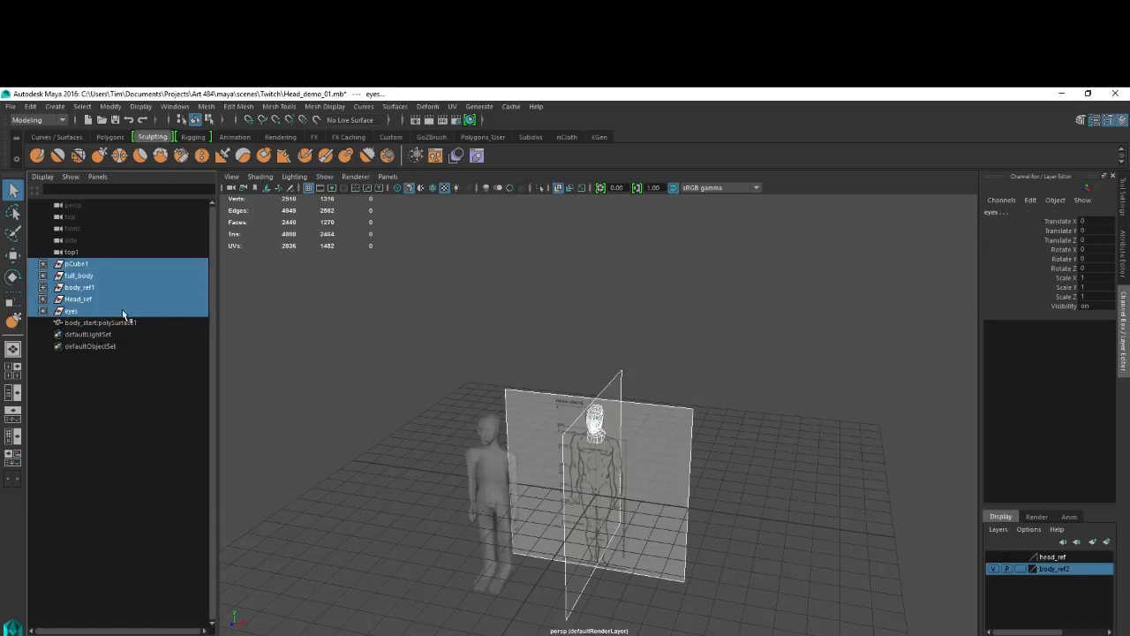
pyautogui.click(88, 322)
pyautogui.keyDown('ctrl'); pyautogui.click(72, 311); pyautogui.keyUp('ctrl')
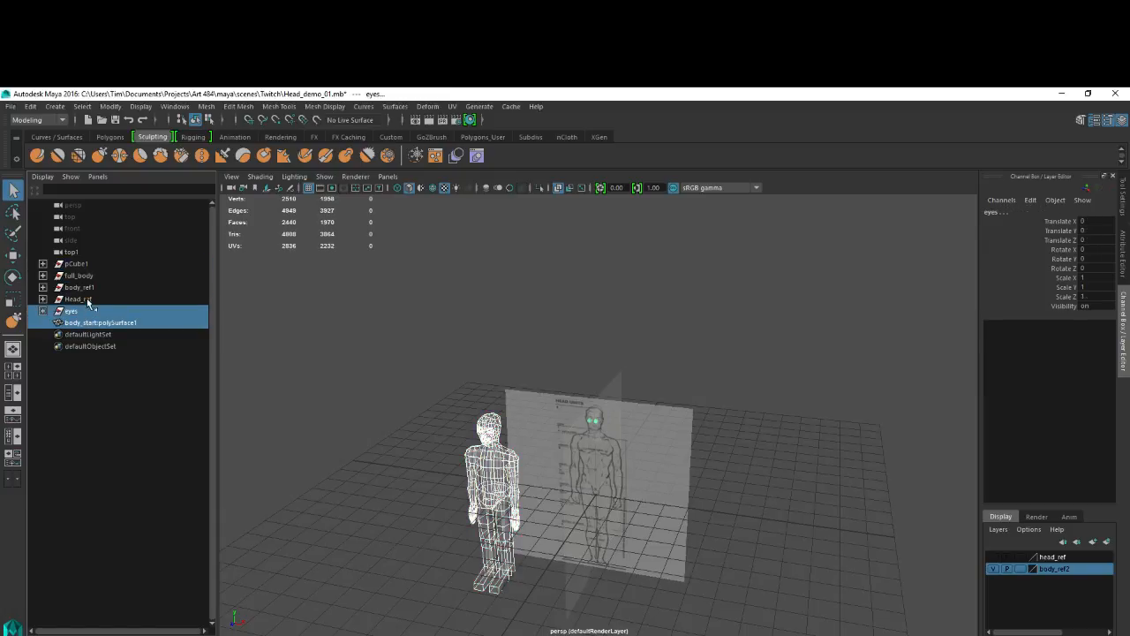
pyautogui.keyDown('ctrl'); pyautogui.click(79, 299); pyautogui.keyUp('ctrl')
pyautogui.keyDown('ctrl'); pyautogui.click(79, 276); pyautogui.keyUp('ctrl')
pyautogui.keyDown('ctrl'); pyautogui.click(77, 266); pyautogui.keyUp('ctrl')
pyautogui.press('Delete')
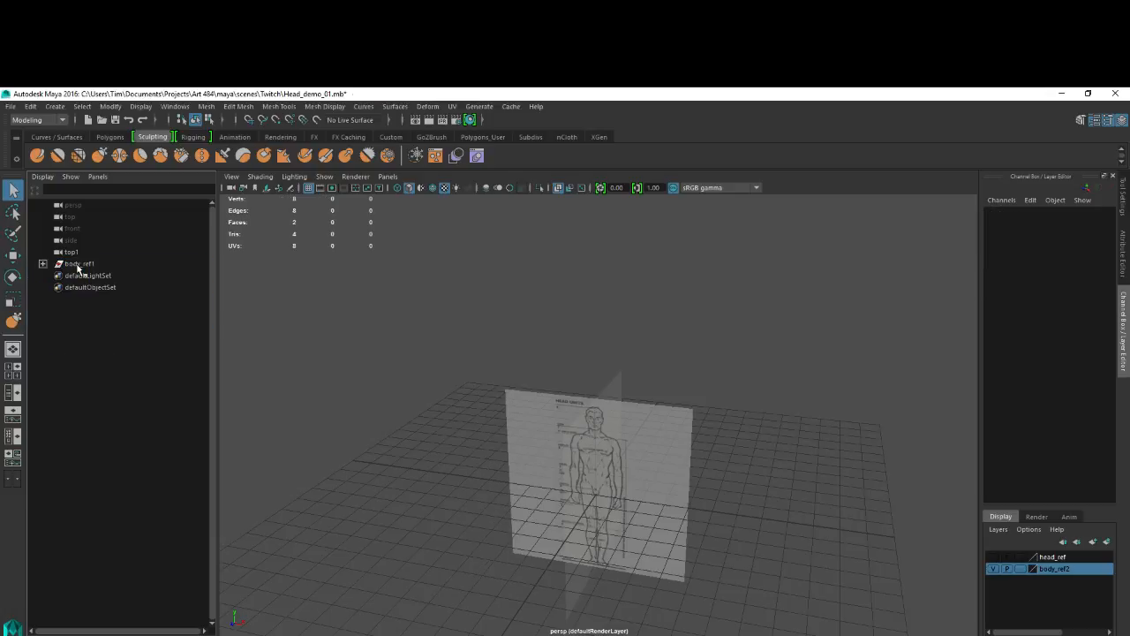
# Select body_ref1 and save the scene under the new name body_ref_solo in the Twitch folder.
pyautogui.click(78, 264)
pyautogui.click(9, 106)
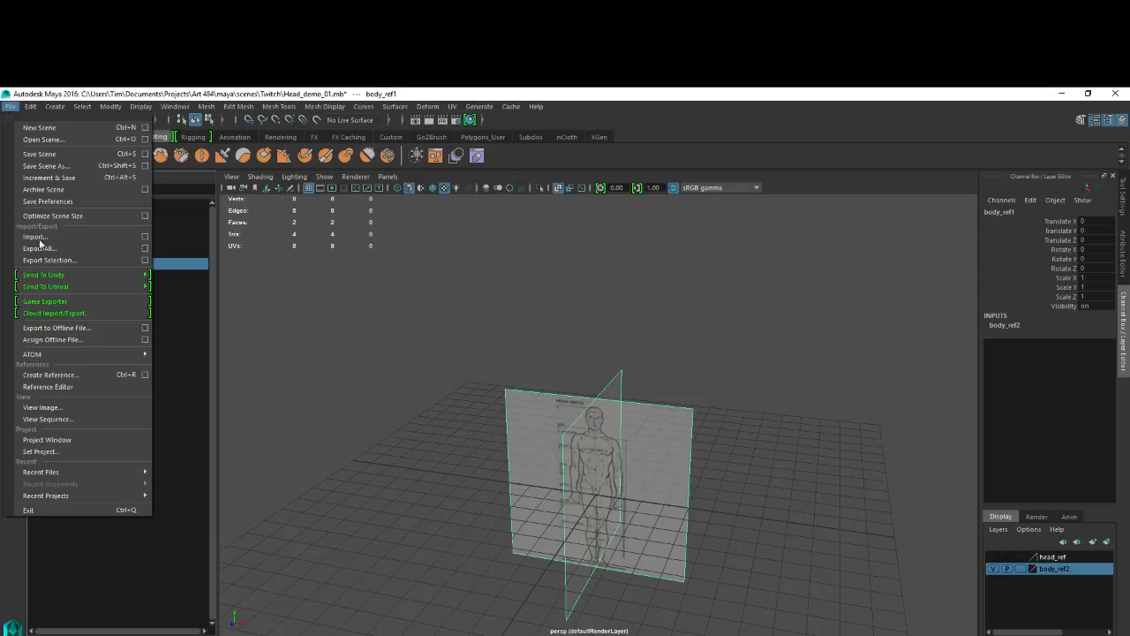
pyautogui.click(46, 165)
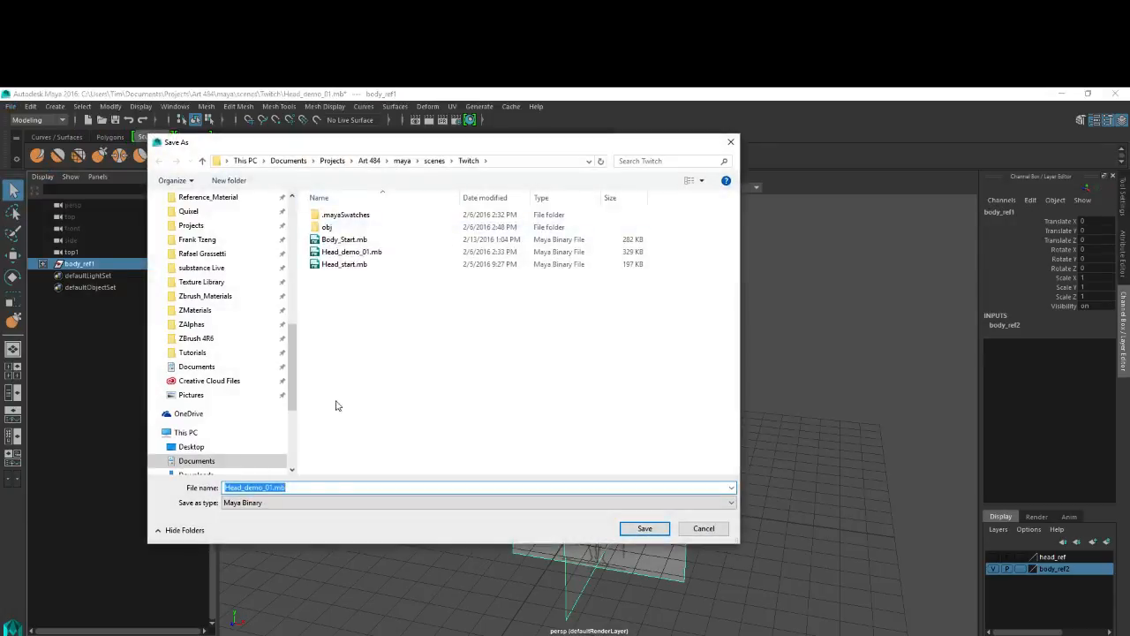
pyautogui.write('body_ref')
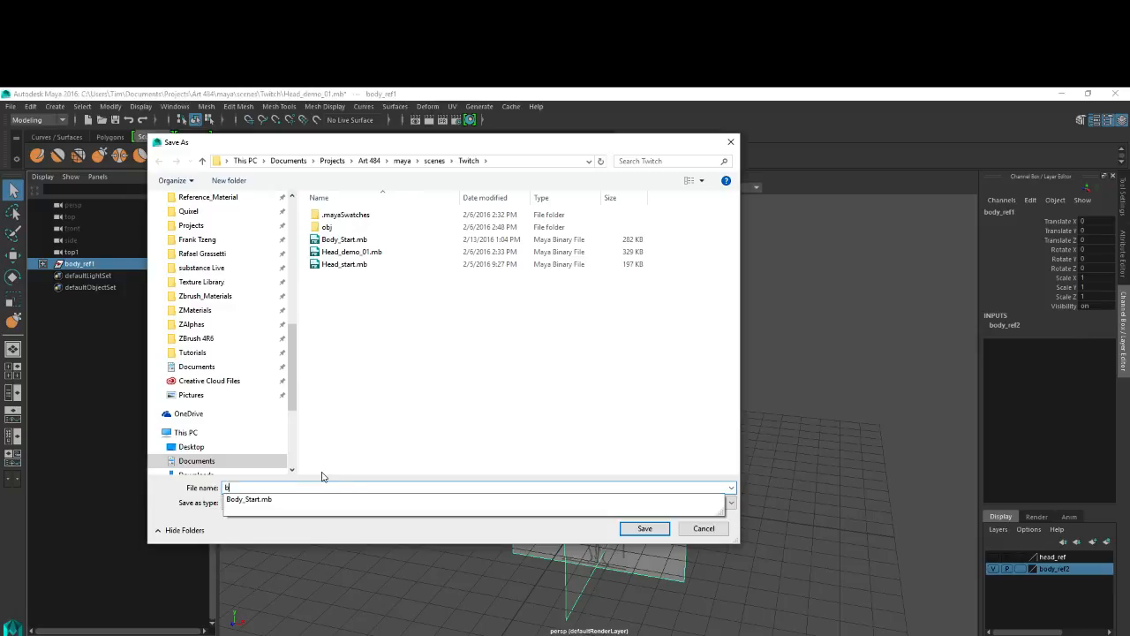
pyautogui.write('_')
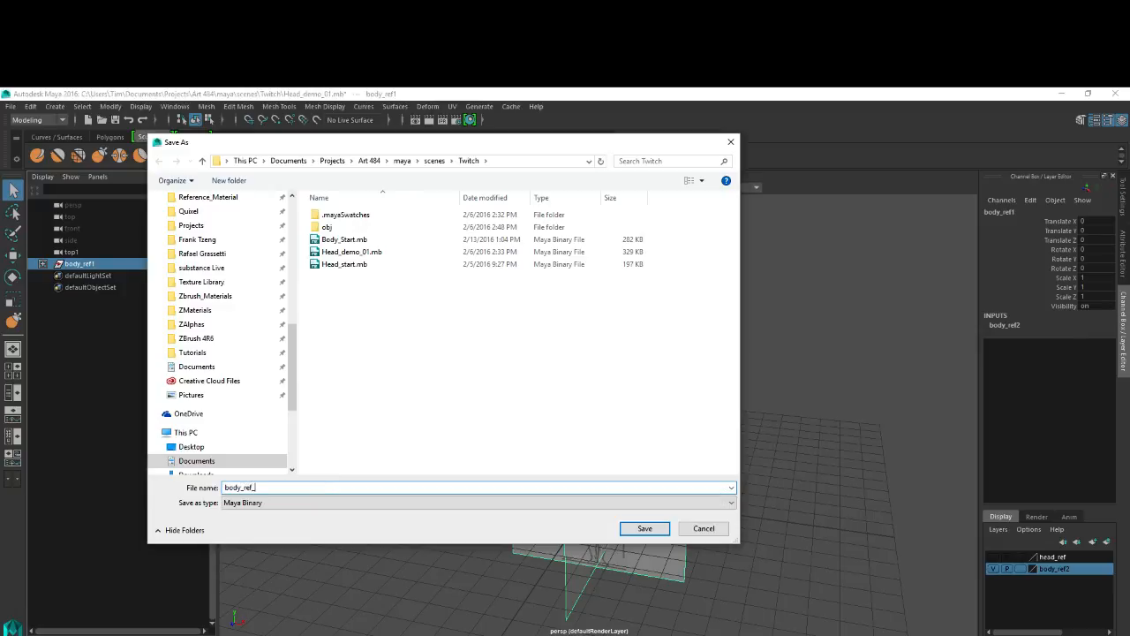
pyautogui.write('solo')
pyautogui.press('Return')
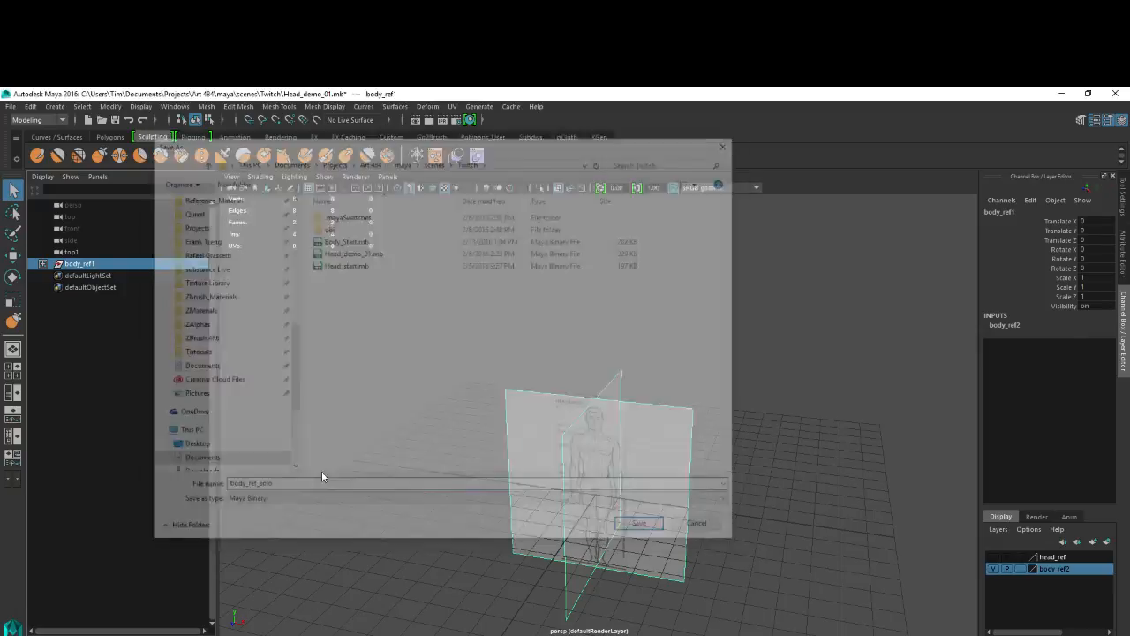
# Open the scene Body_Start.mb from the Twitch folder.
pyautogui.click(10, 106)
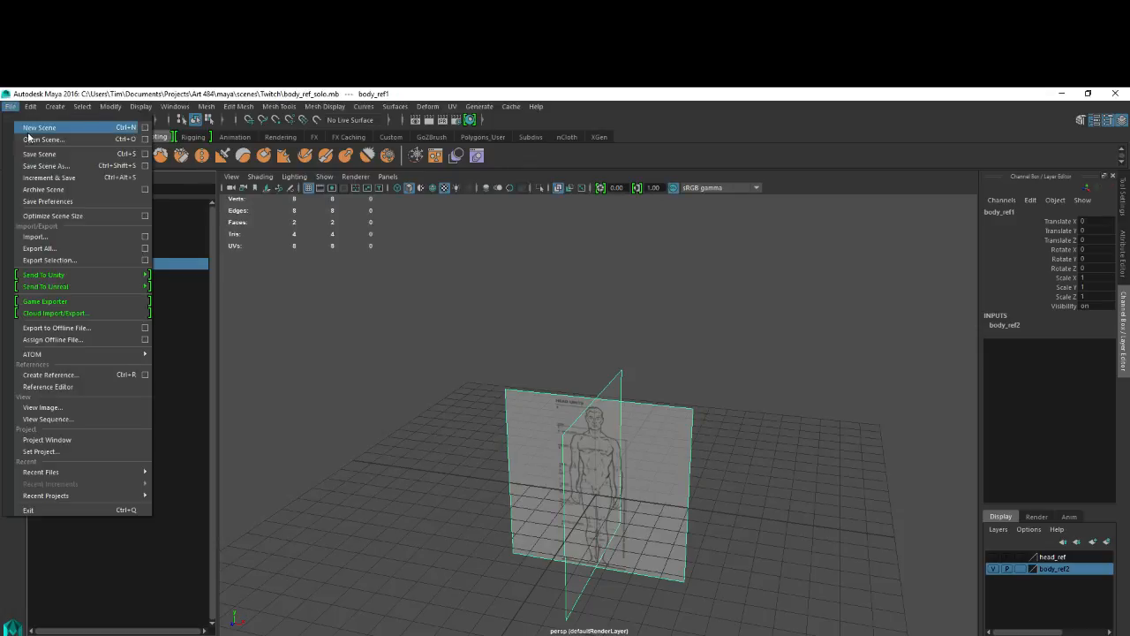
pyautogui.click(32, 139)
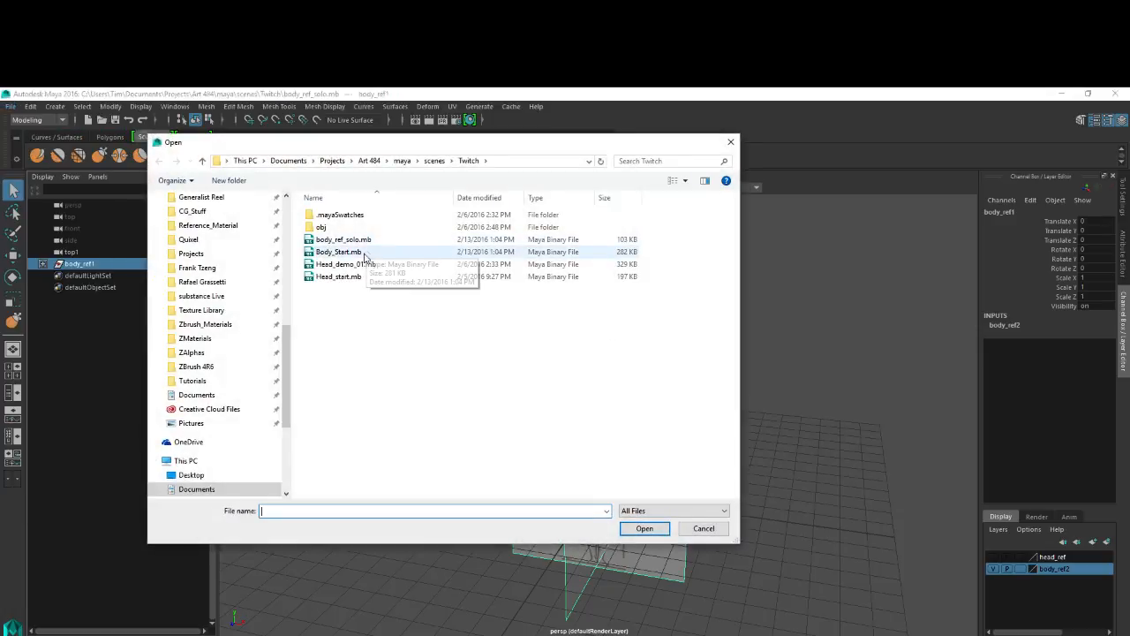
pyautogui.doubleClick(340, 251)
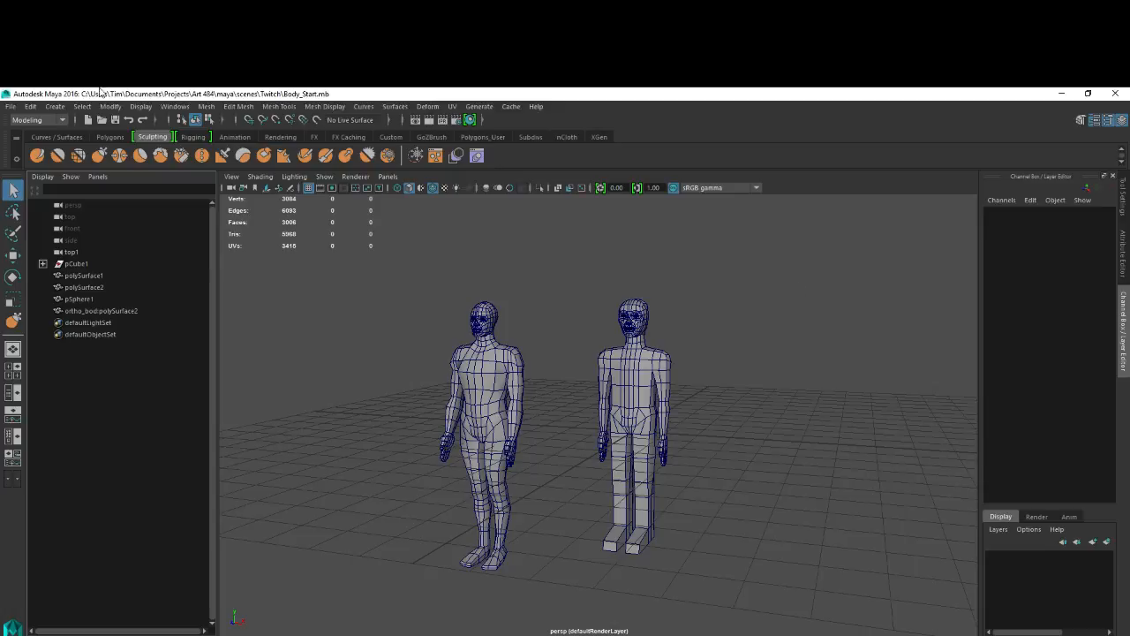
# Import body_ref_solo.mb into the body scene and turn on textured shading to show the reference images.
pyautogui.click(9, 106)
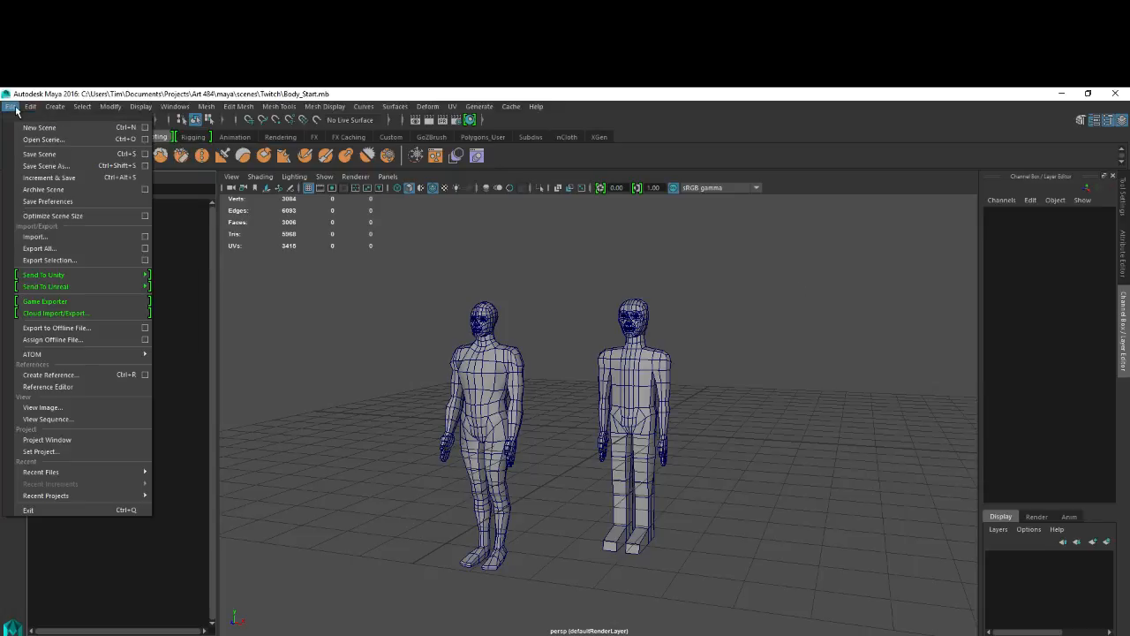
pyautogui.click(34, 237)
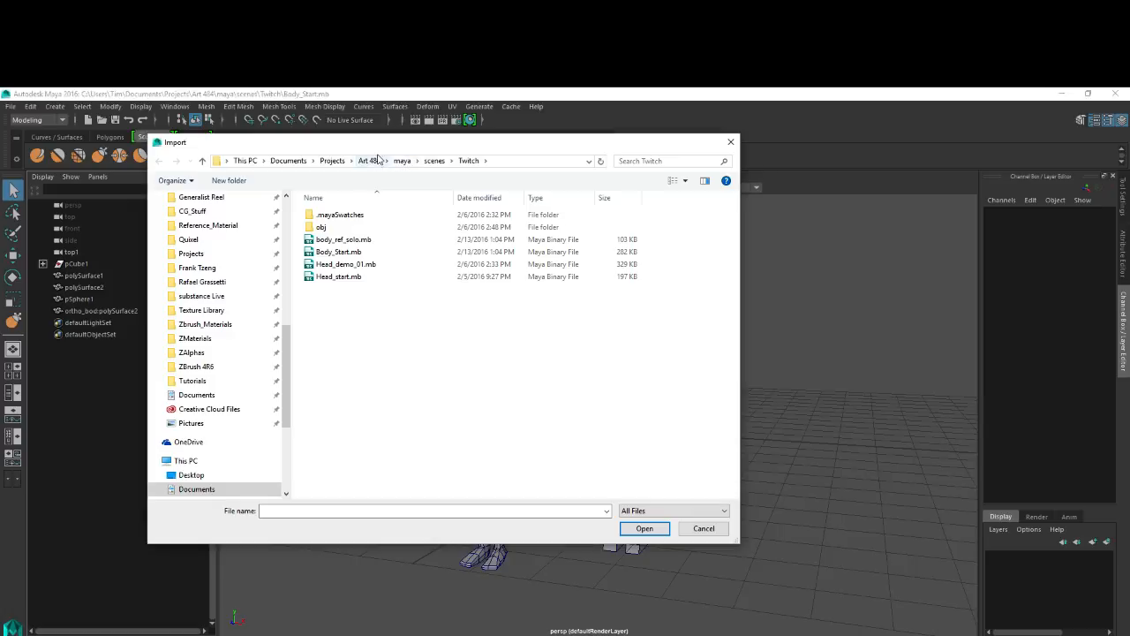
pyautogui.moveTo(378, 142); pyautogui.dragTo(450, 151)
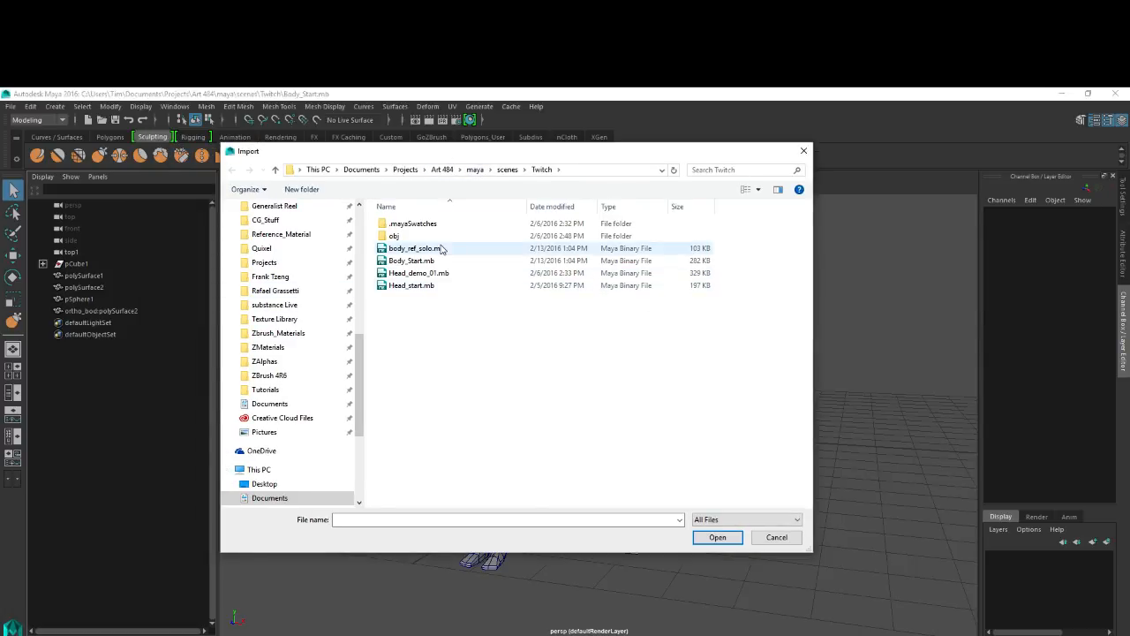
pyautogui.click(411, 249)
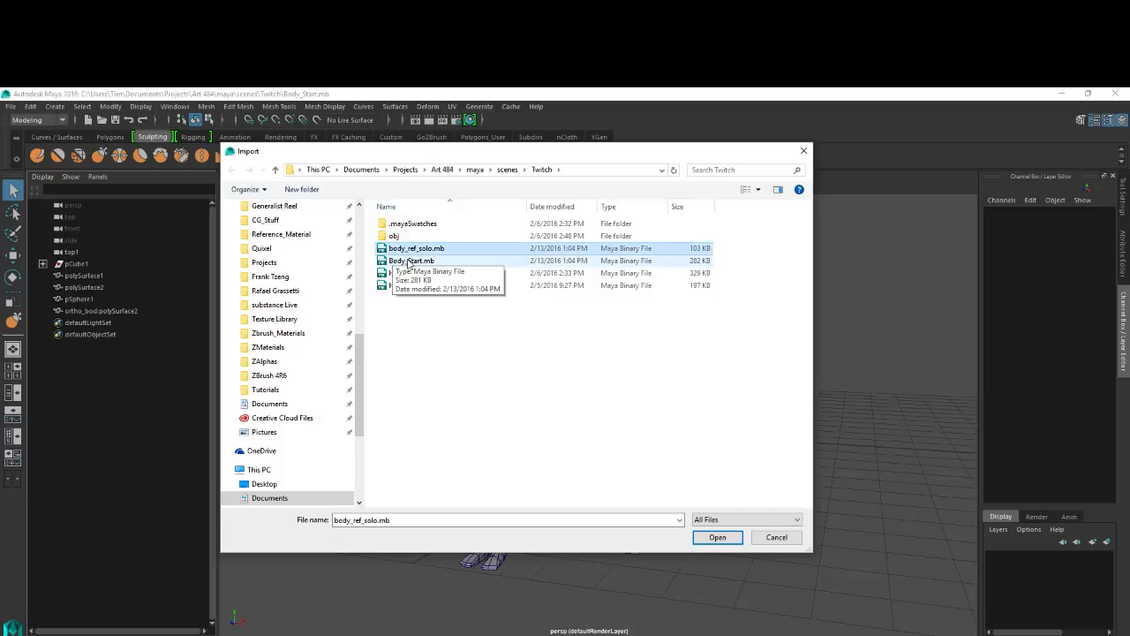
pyautogui.click(411, 262)
pyautogui.click(415, 273)
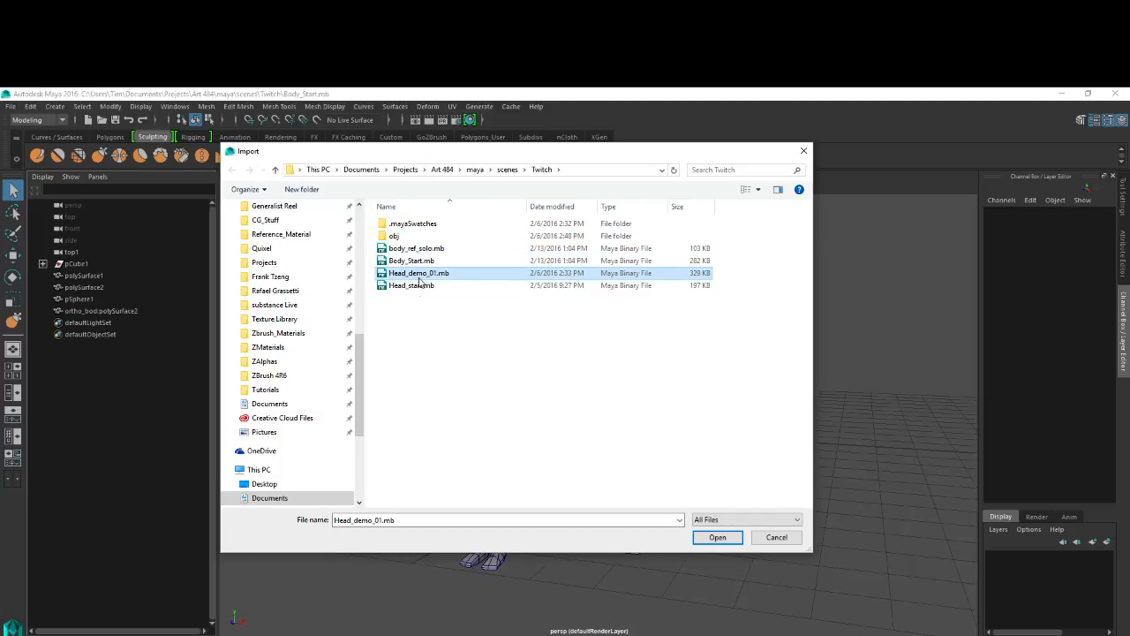
pyautogui.doubleClick(429, 246)
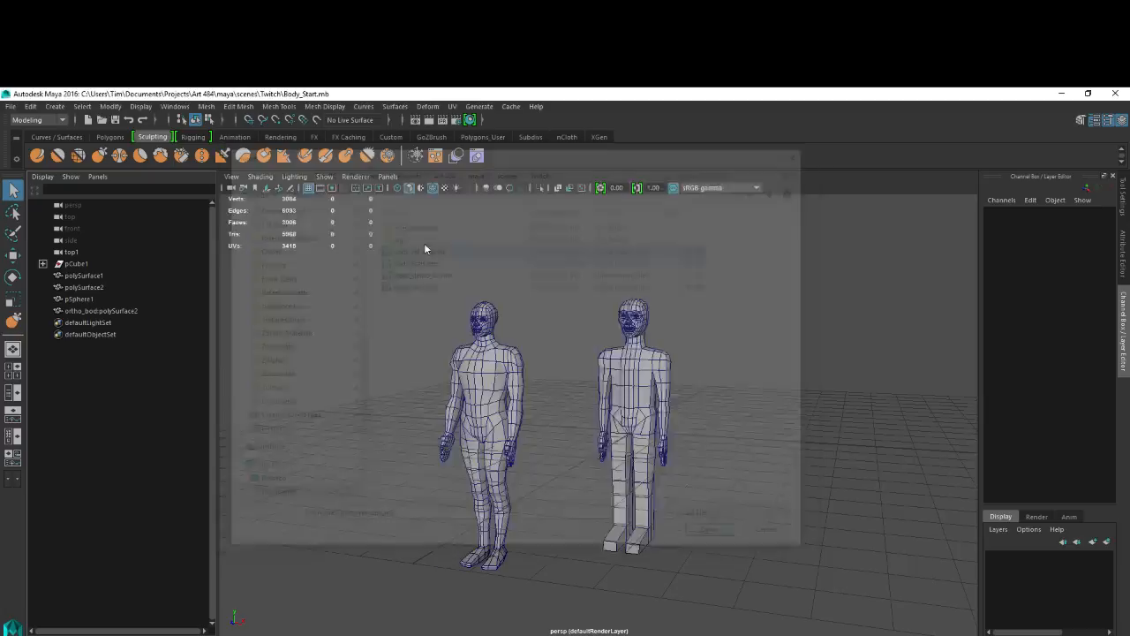
pyautogui.keyDown('alt'); pyautogui.moveTo(695, 312); pyautogui.dragTo(601, 342); pyautogui.keyUp('alt')
pyautogui.press('6')
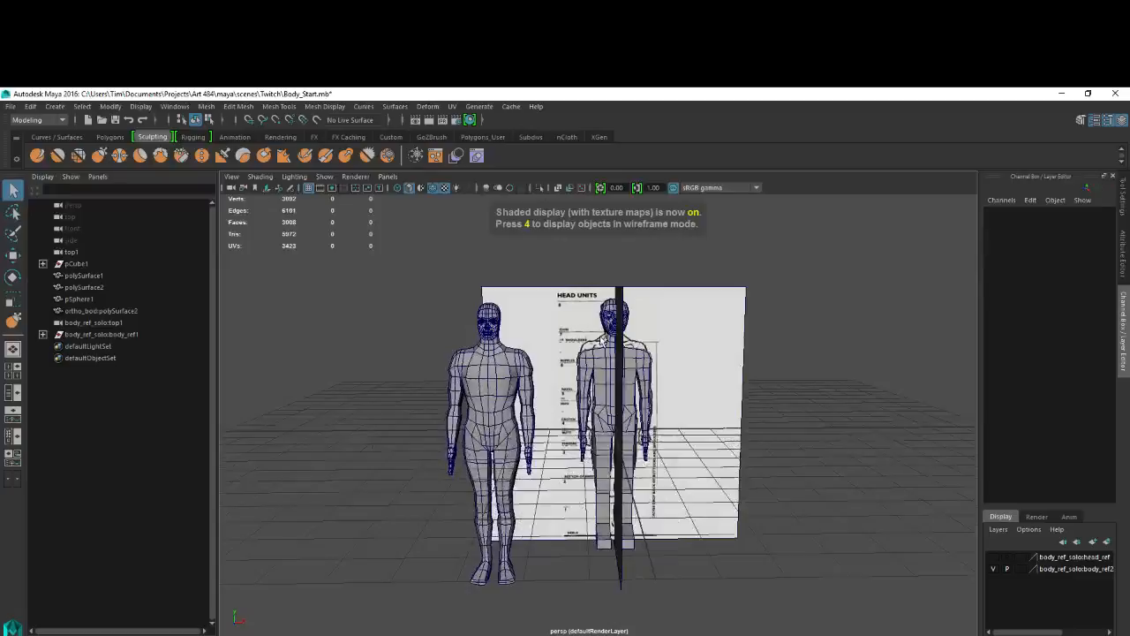
# Delete the imported duplicate camera body_ref_solo:top1 and the finished body mesh ortho_bod:polySurface2.
pyautogui.click(538, 323)
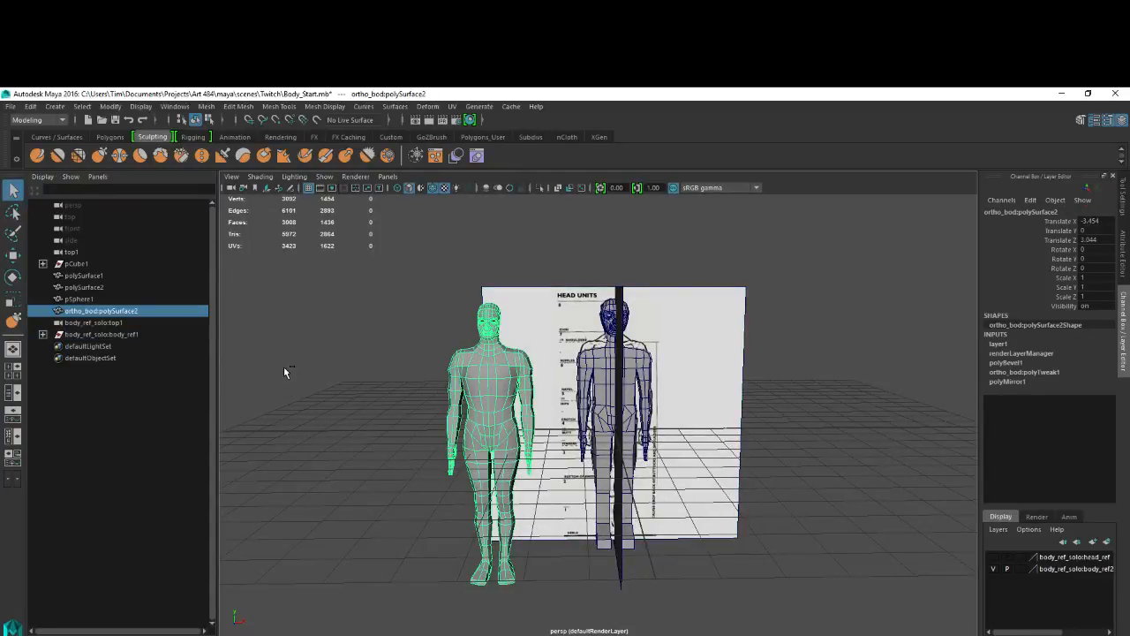
pyautogui.hotkey('ctrl', 'h')
pyautogui.click(103, 323)
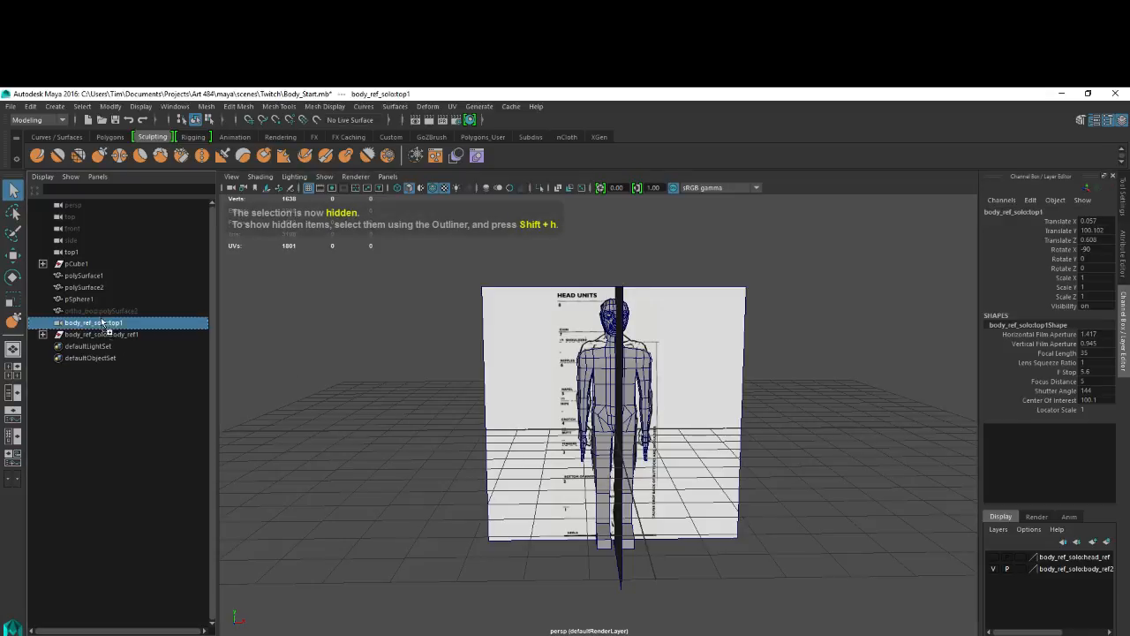
pyautogui.moveTo(103, 323); pyautogui.dragTo(85, 255, button='middle')
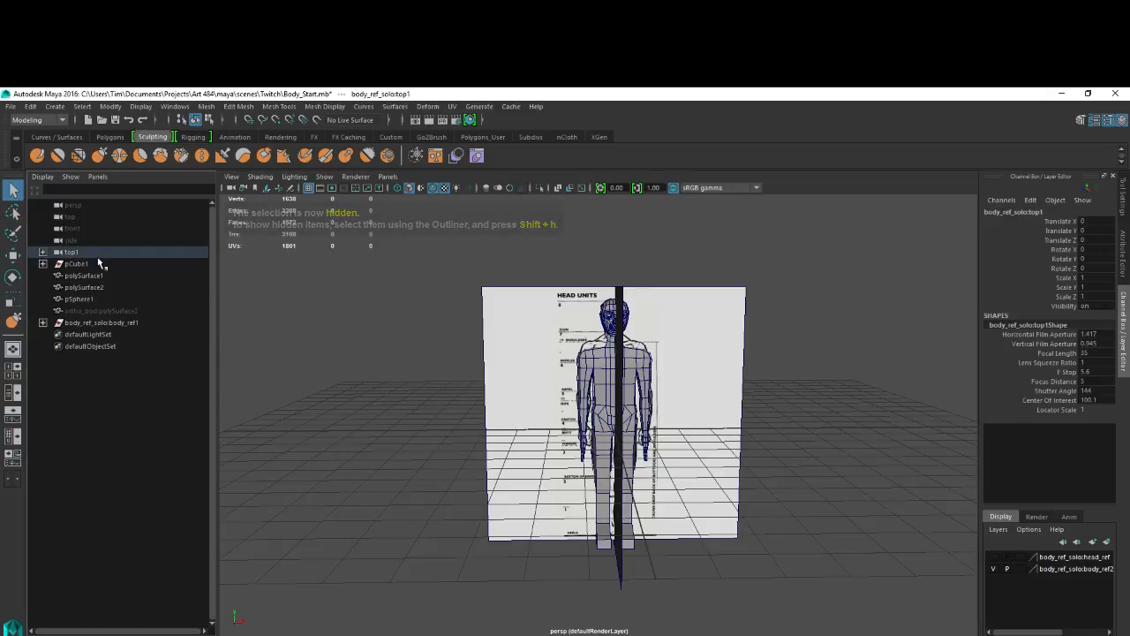
pyautogui.hotkey('ctrl', 'z')
pyautogui.press('Delete')
pyautogui.click(88, 311)
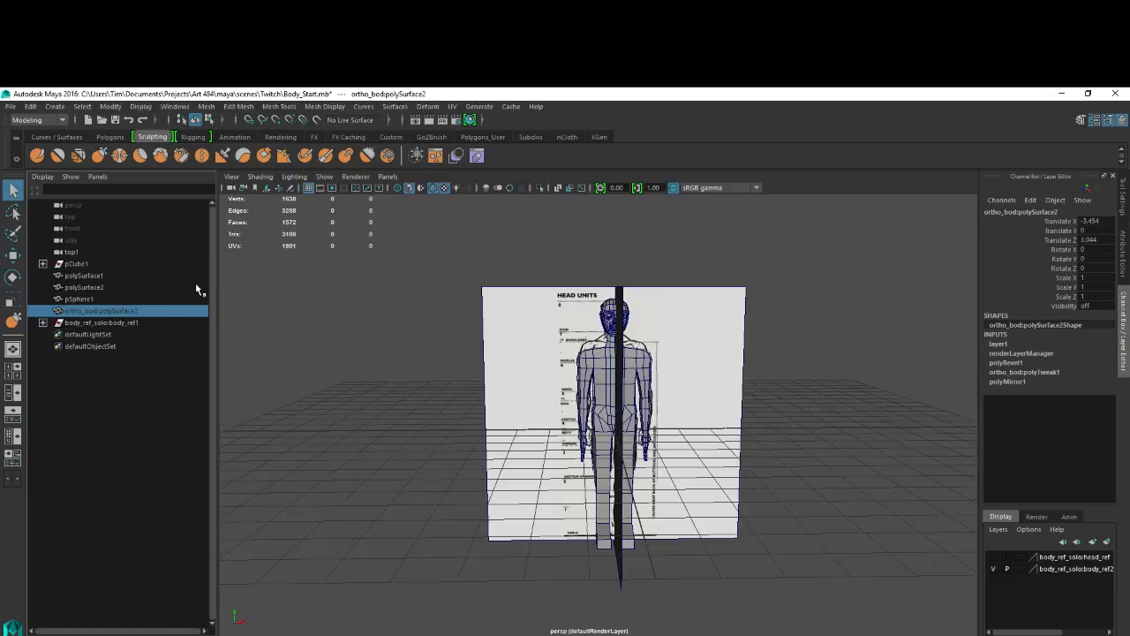
pyautogui.press('Delete')
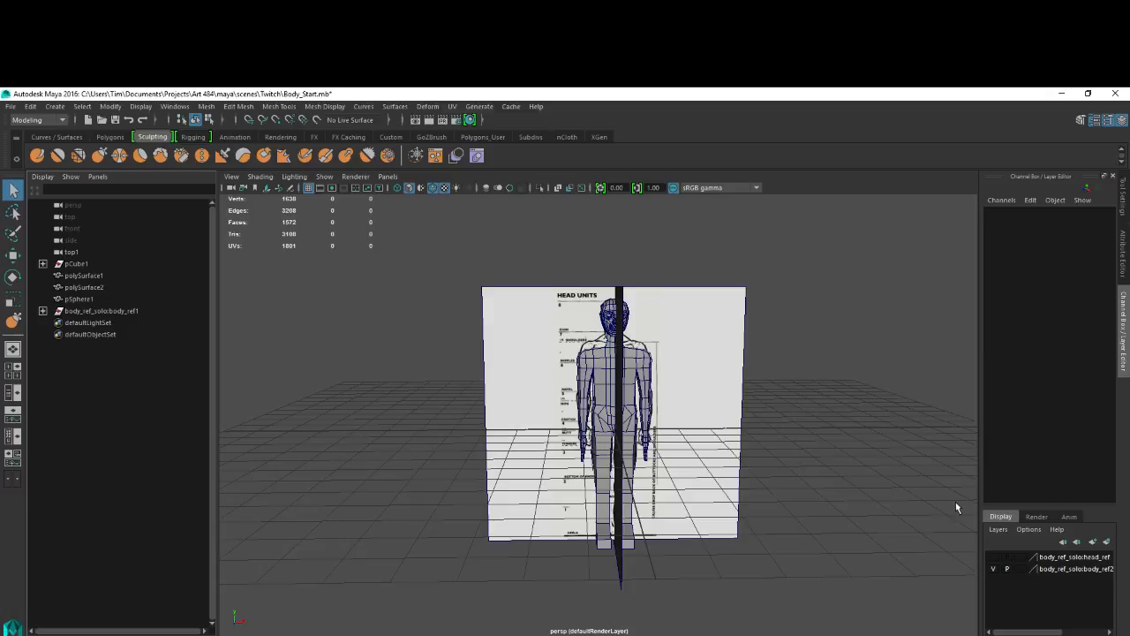
# Set the body_ref_solo:body_ref2 layer to Reference and turn on X-ray shading in the viewport.
pyautogui.click(1020, 568)
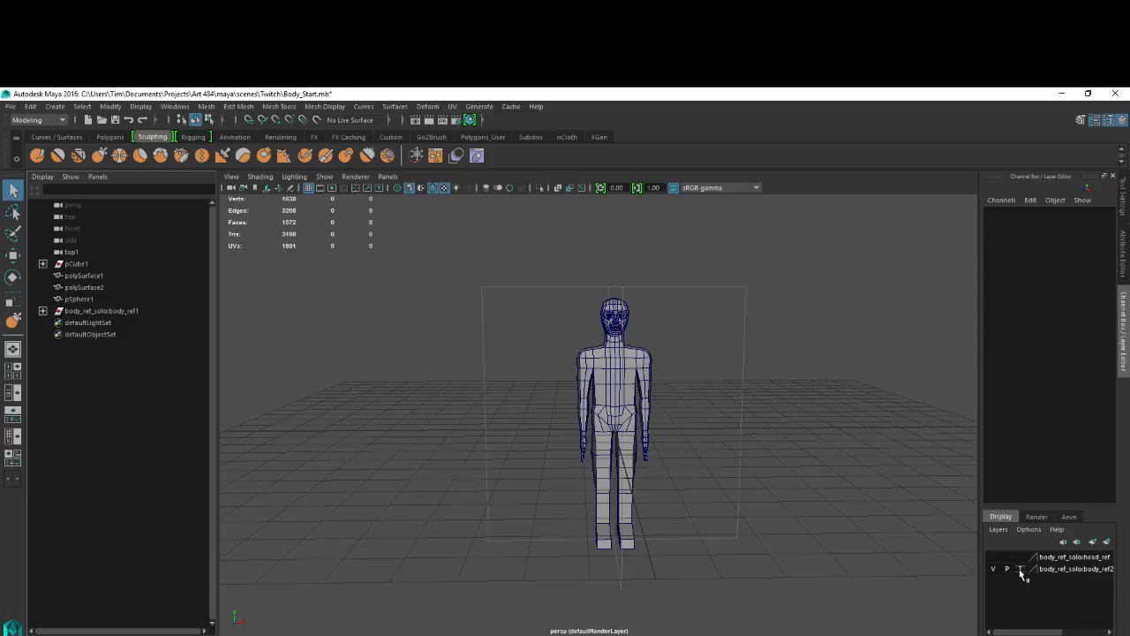
pyautogui.click(1021, 569)
pyautogui.click(559, 189)
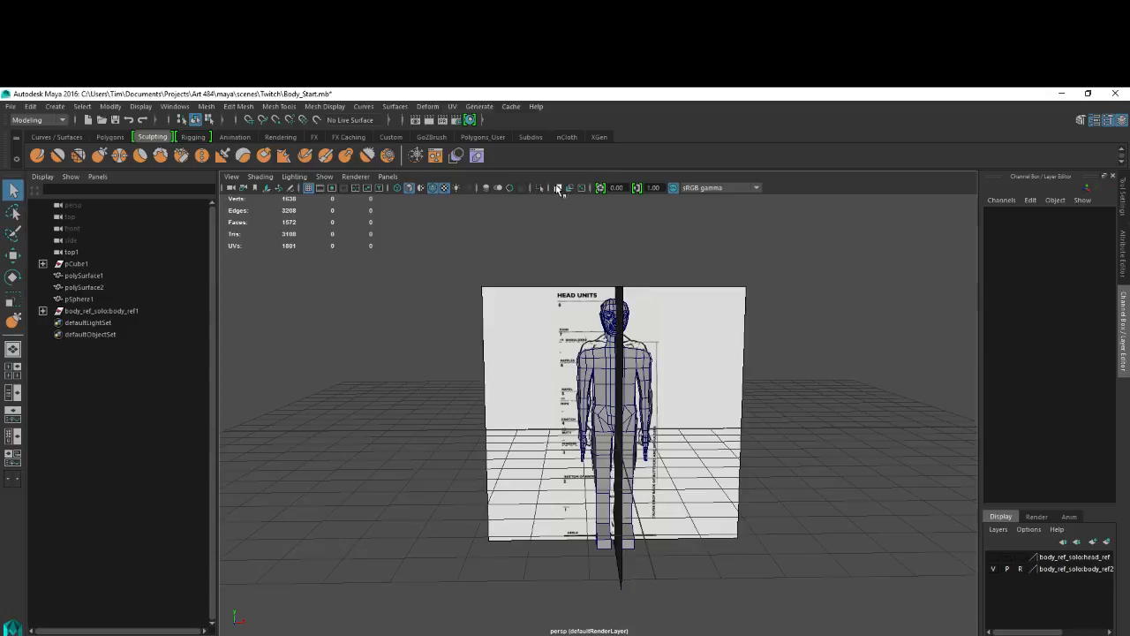
# Switch to the front view and frame the mesh's head and torso over the body reference.
pyautogui.scroll(-1, 632, 340)
pyautogui.keyDown('alt'); pyautogui.moveTo(639, 322); pyautogui.dragTo(586, 310, button='middle'); pyautogui.keyUp('alt')
pyautogui.press('space')
pyautogui.moveTo(579, 355); pyautogui.dragTo(593, 397)
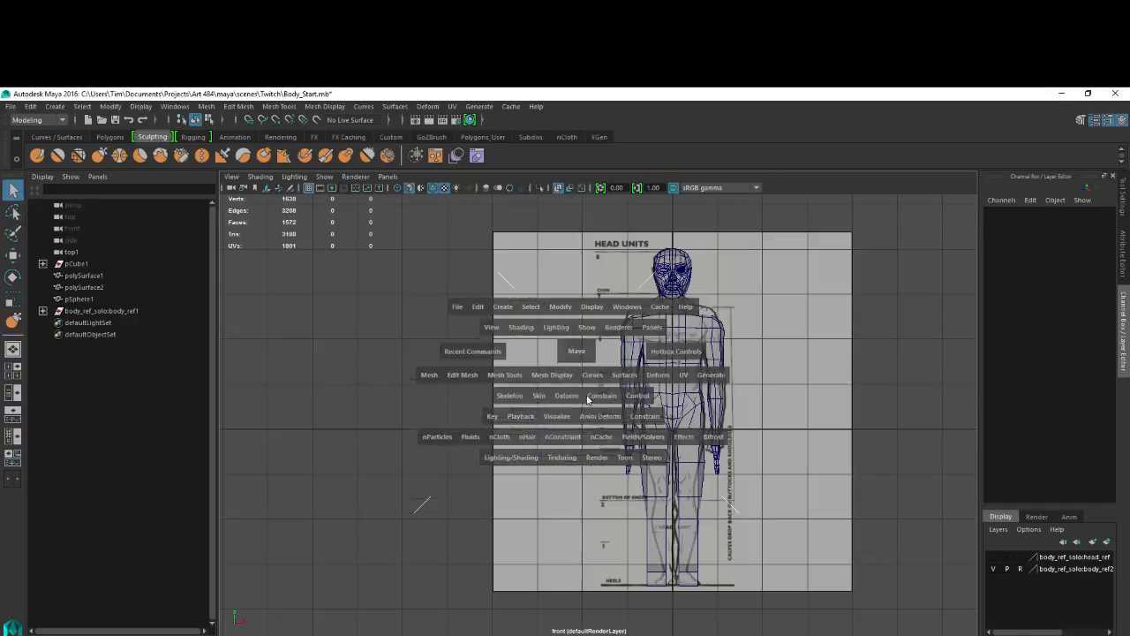
pyautogui.keyDown('alt'); pyautogui.moveTo(629, 275); pyautogui.dragTo(569, 325, button='middle'); pyautogui.keyUp('alt')
pyautogui.keyDown('alt'); pyautogui.moveTo(568, 325); pyautogui.dragTo(720, 350, button='right'); pyautogui.keyUp('alt')
pyautogui.keyDown('alt'); pyautogui.moveTo(720, 350); pyautogui.dragTo(632, 420, button='middle'); pyautogui.keyUp('alt')
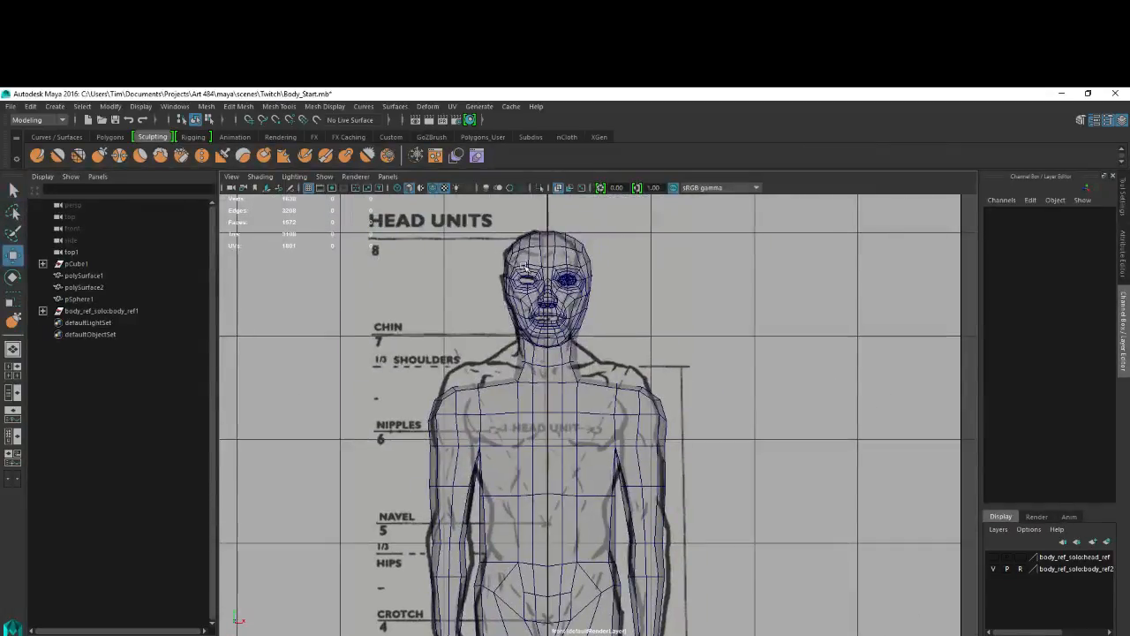
# Select the components of the body mesh's head down to the neck and delete them.
pyautogui.moveTo(523, 268); pyautogui.dragTo(444, 278, button='right')
pyautogui.moveTo(445, 210); pyautogui.dragTo(682, 364)
pyautogui.press('Delete')
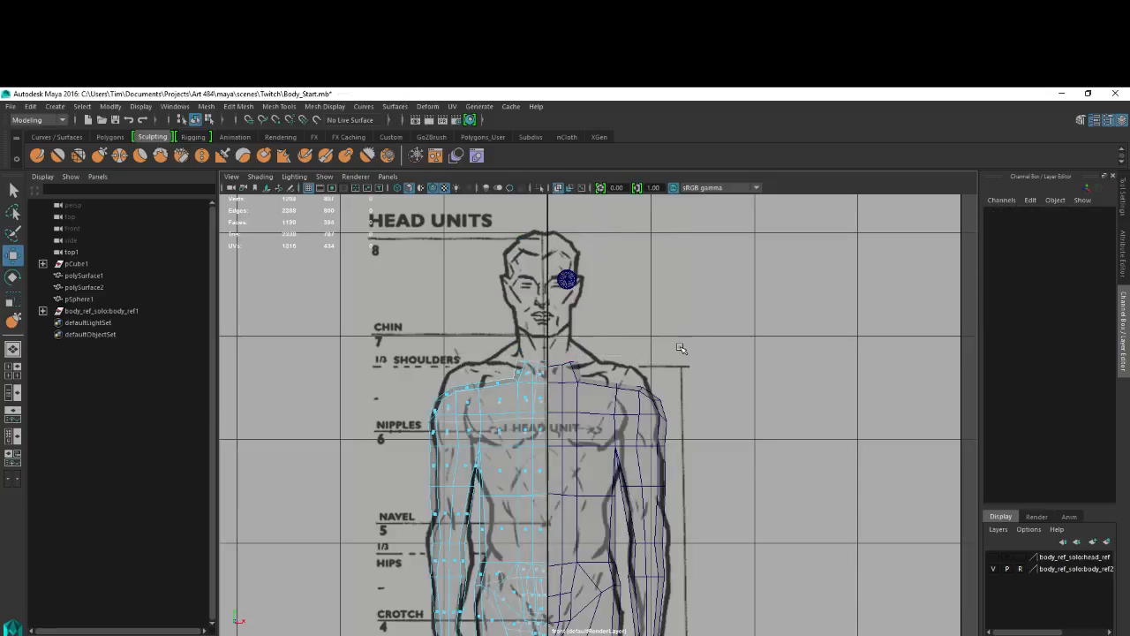
# Return to object mode, delete the mirrored half polySurface2, and select the remaining half-body mesh polySurface1.
pyautogui.moveTo(543, 369); pyautogui.dragTo(541, 349, button='right')
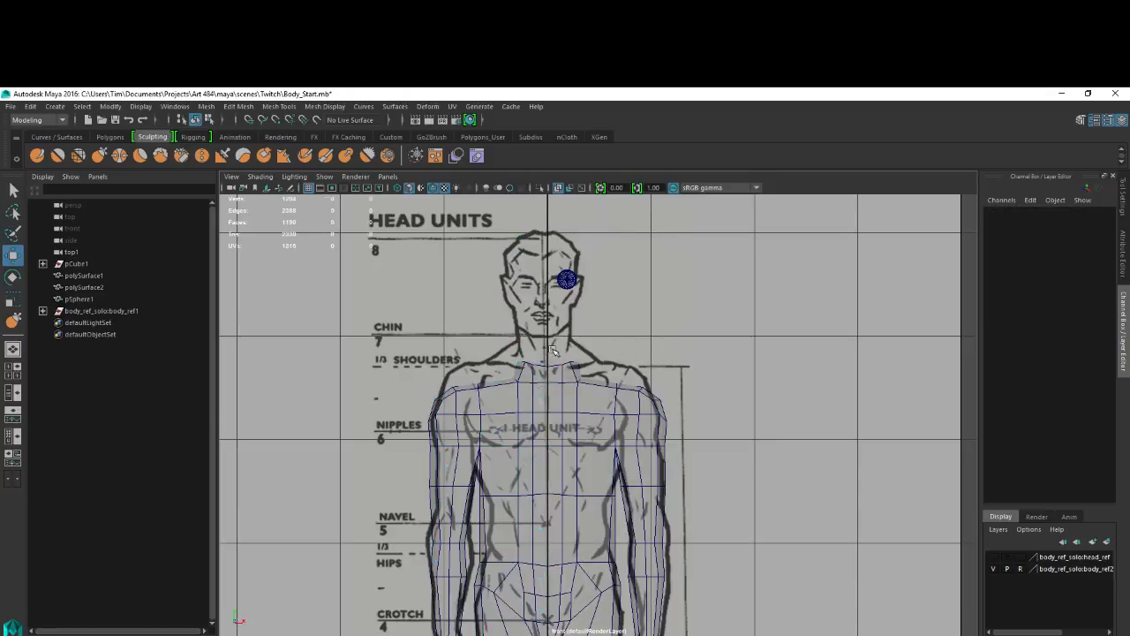
pyautogui.click(528, 409)
pyautogui.click(567, 387)
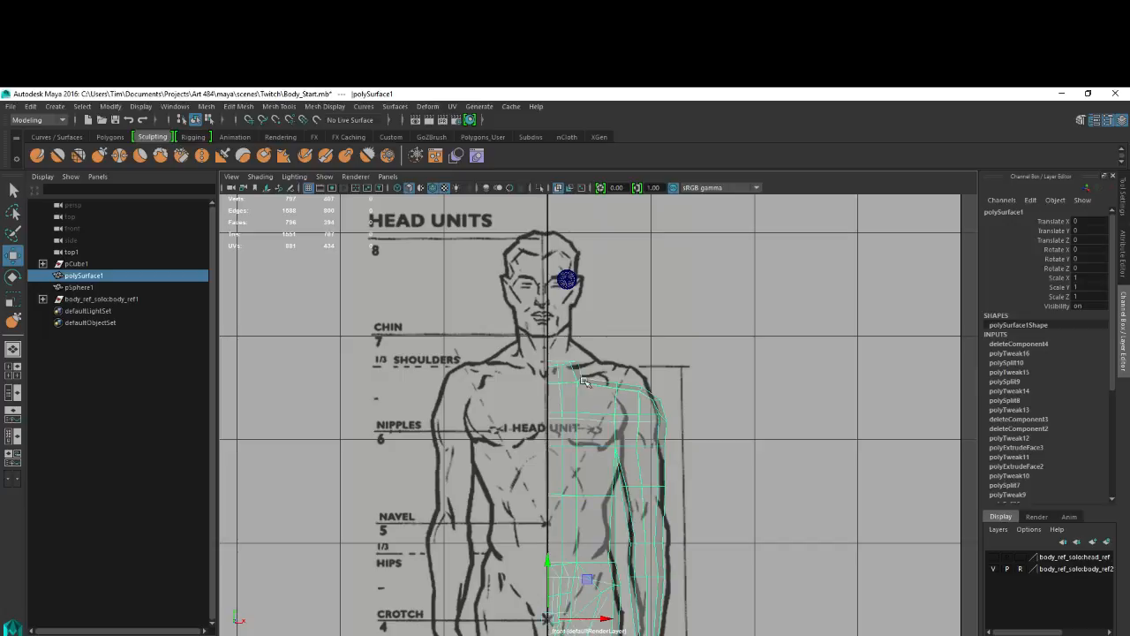
pyautogui.scroll(-5, 567, 389)
pyautogui.scroll(3, 677, 396)
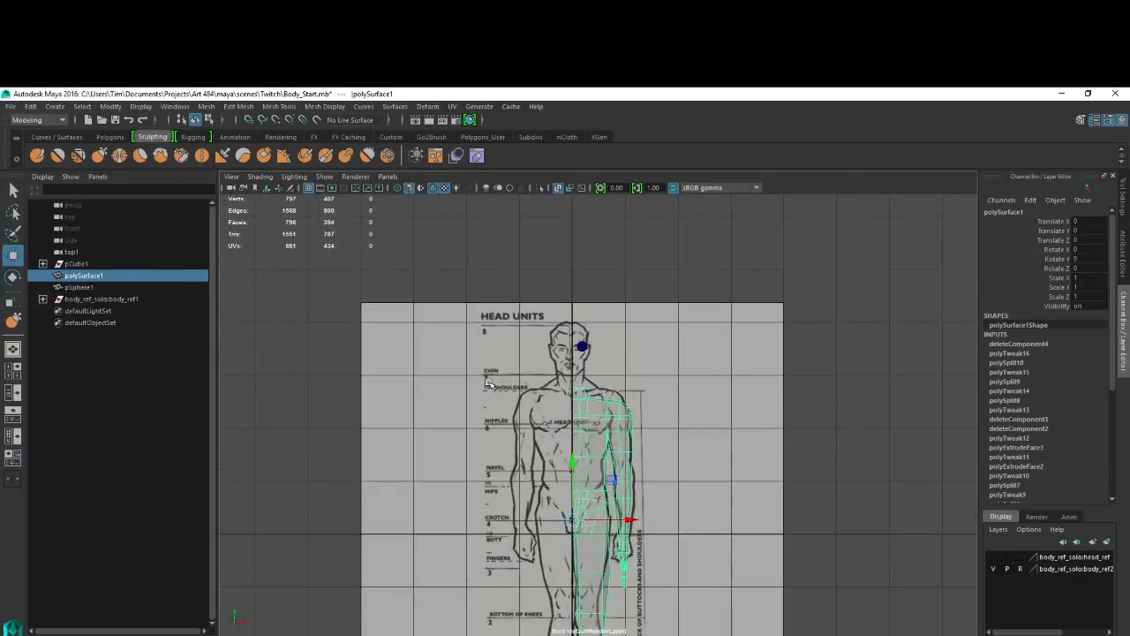
pyautogui.scroll(3, 676, 402)
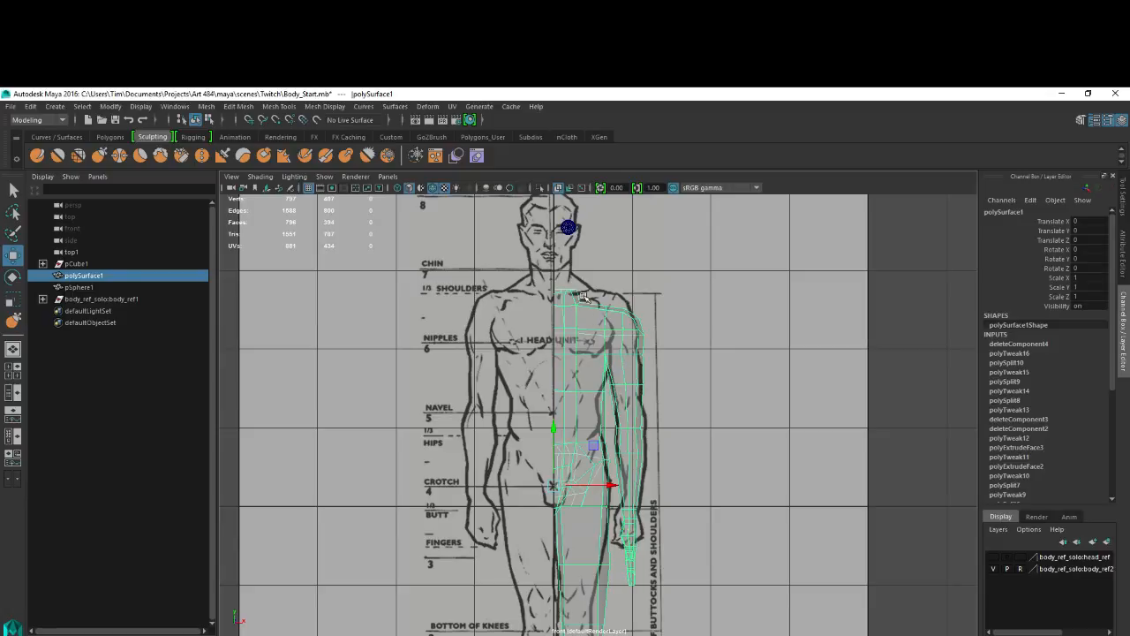
pyautogui.moveTo(575, 306); pyautogui.dragTo(524, 320, button='right')
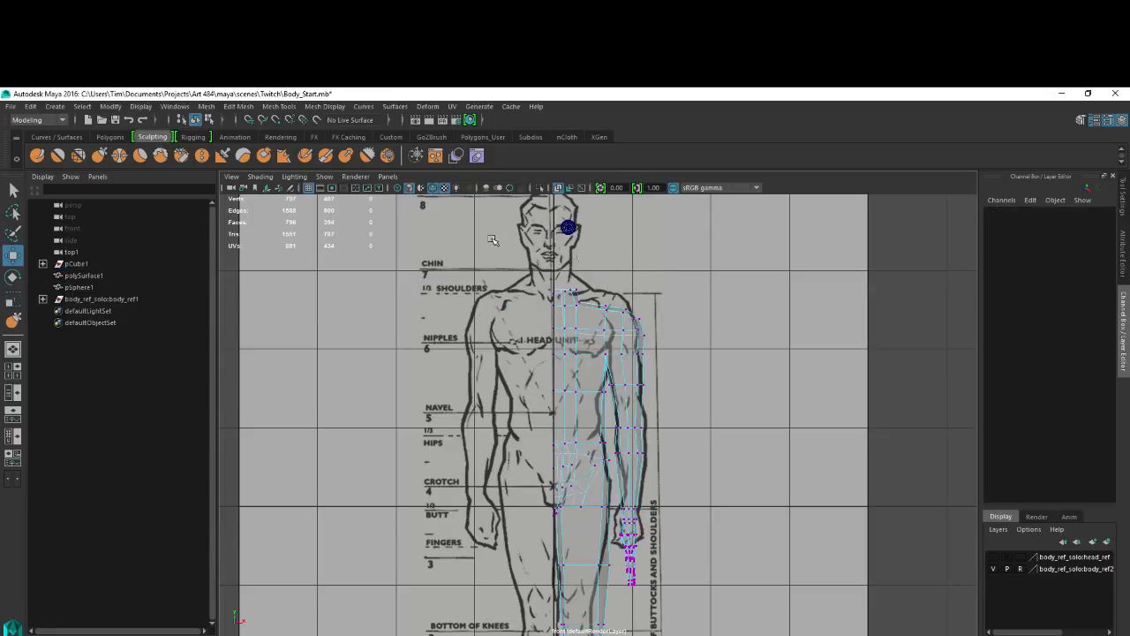
pyautogui.moveTo(492, 238); pyautogui.dragTo(583, 312)
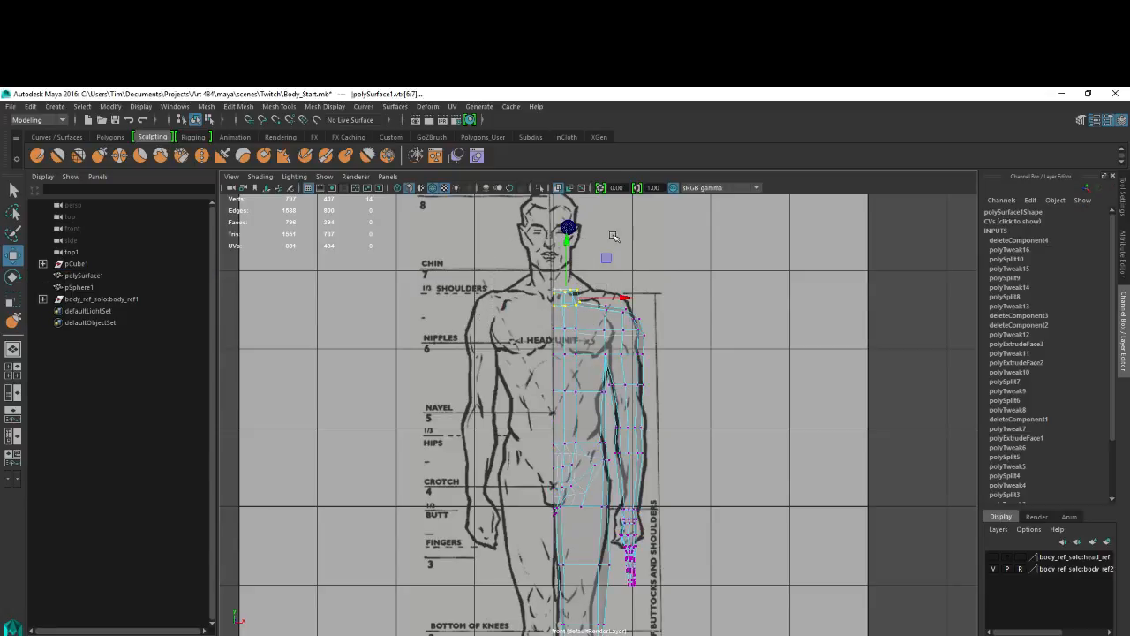
pyautogui.keyDown('alt'); pyautogui.moveTo(636, 221); pyautogui.dragTo(626, 254, button='middle'); pyautogui.keyUp('alt')
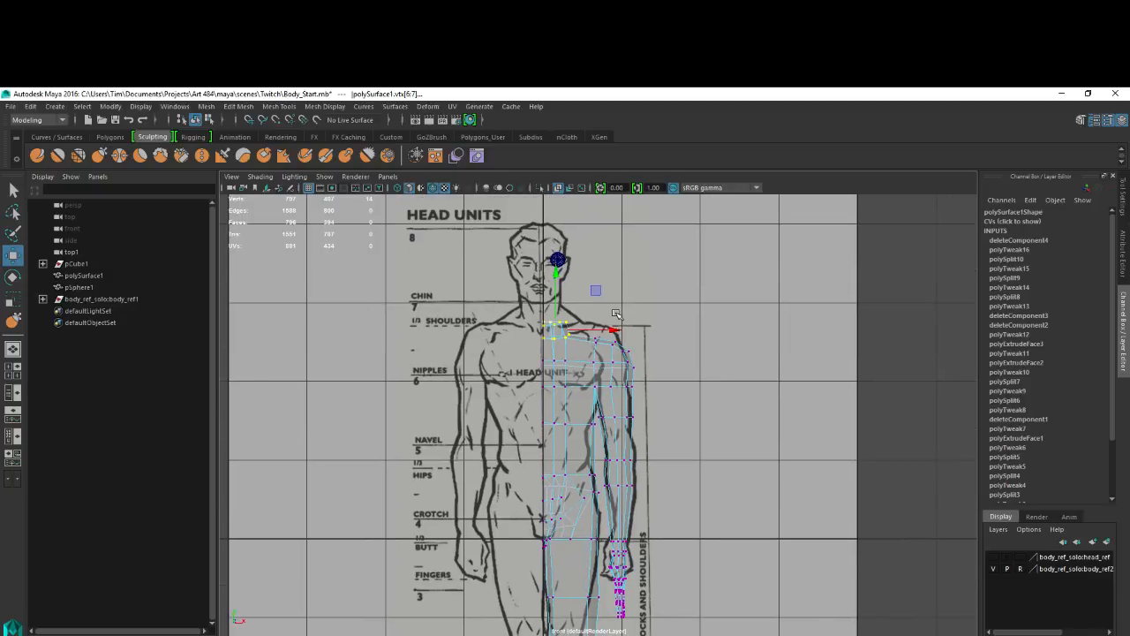
# Undo the recent edits back to the full body mesh with its head and mirrored half.
pyautogui.hotkey('ctrl', 'z')
pyautogui.hotkey('ctrl', 'z')
pyautogui.hotkey('ctrl', 'z')
pyautogui.hotkey('ctrl', 'z')
pyautogui.hotkey('ctrl', 'z')
pyautogui.hotkey('ctrl', 'z')
pyautogui.hotkey('ctrl', 'z')
pyautogui.hotkey('ctrl', 'z')
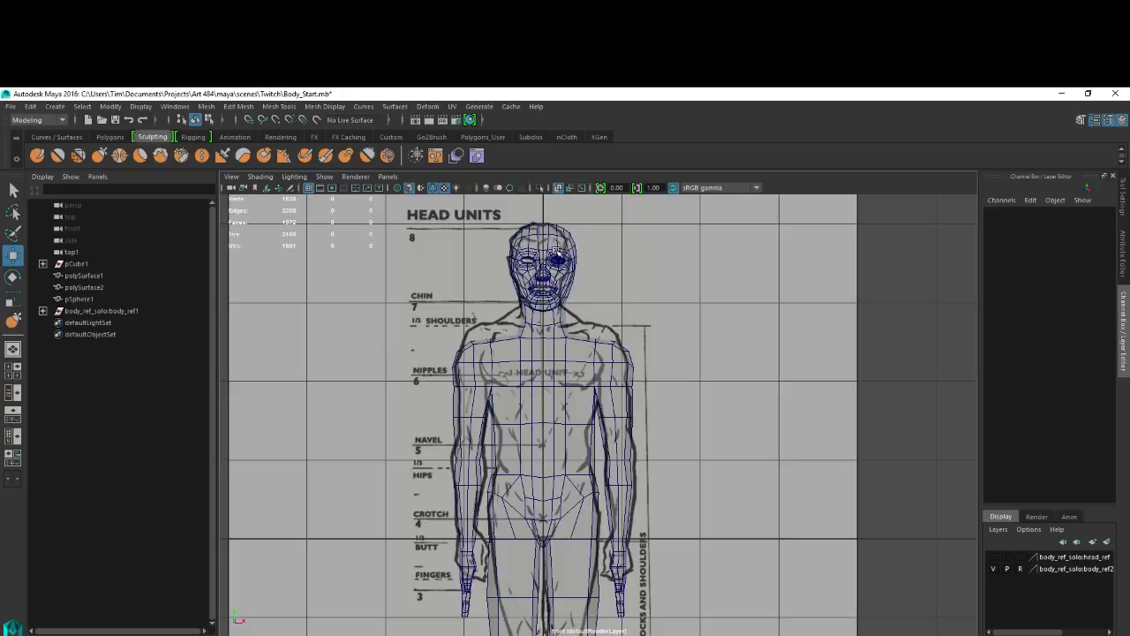
# Select the faces of the body mesh's head down to the neck and delete them.
pyautogui.moveTo(558, 238); pyautogui.dragTo(558, 269, button='right')
pyautogui.moveTo(483, 208); pyautogui.dragTo(663, 323)
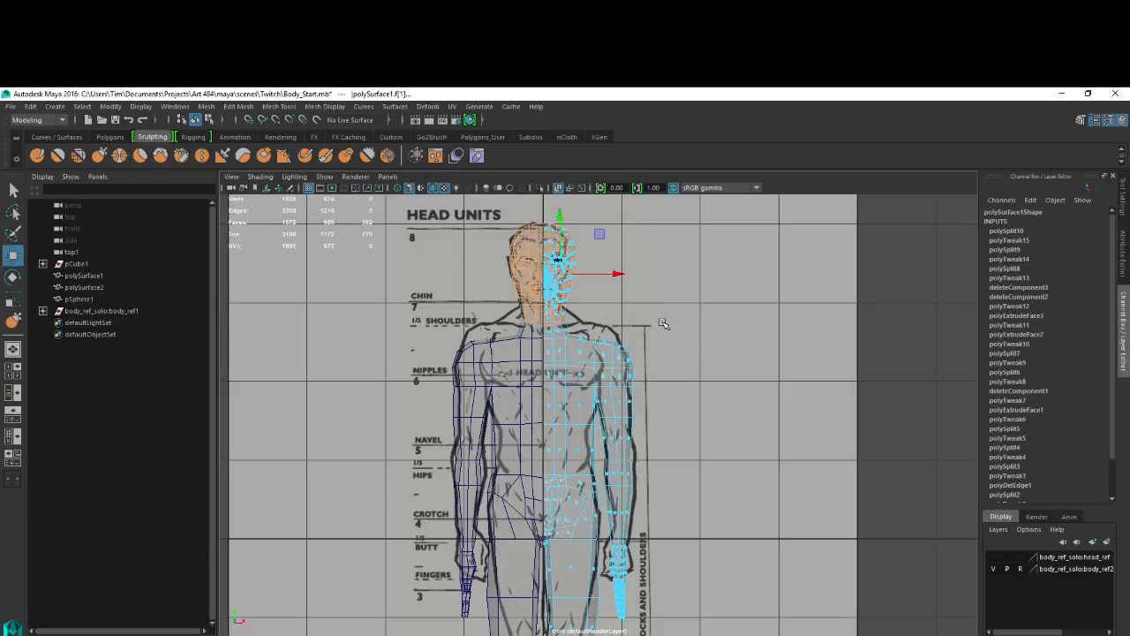
pyautogui.press('Delete')
# Return to object mode, delete the mirrored body half, and select the remaining half polySurface1.
pyautogui.moveTo(511, 339); pyautogui.dragTo(599, 319, button='right')
pyautogui.click(524, 362)
pyautogui.press('Delete')
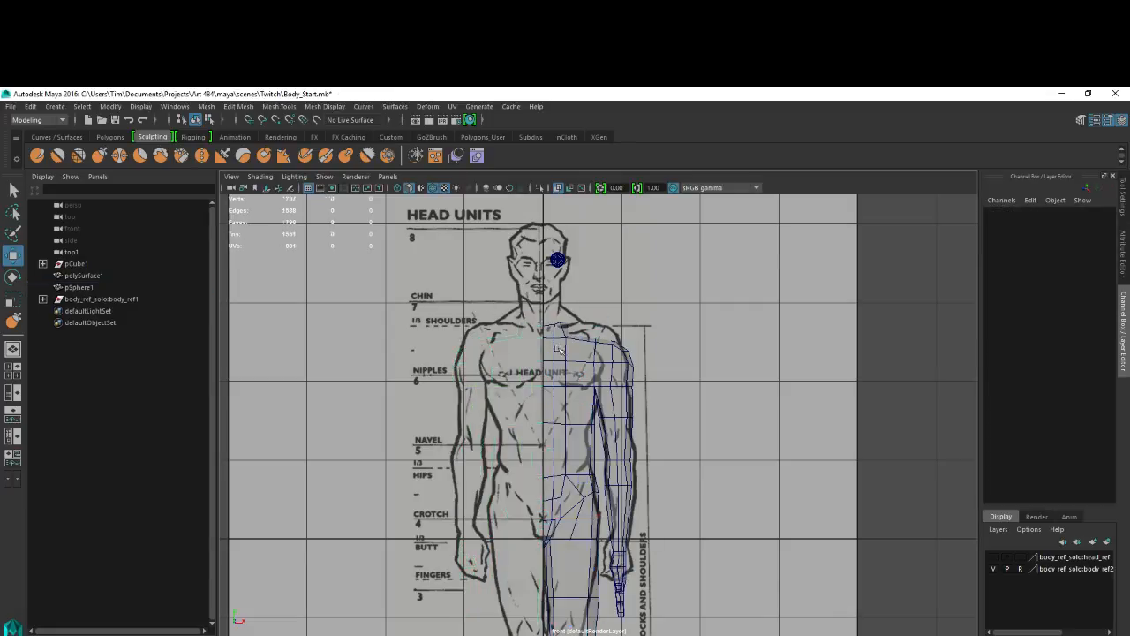
pyautogui.click(562, 349)
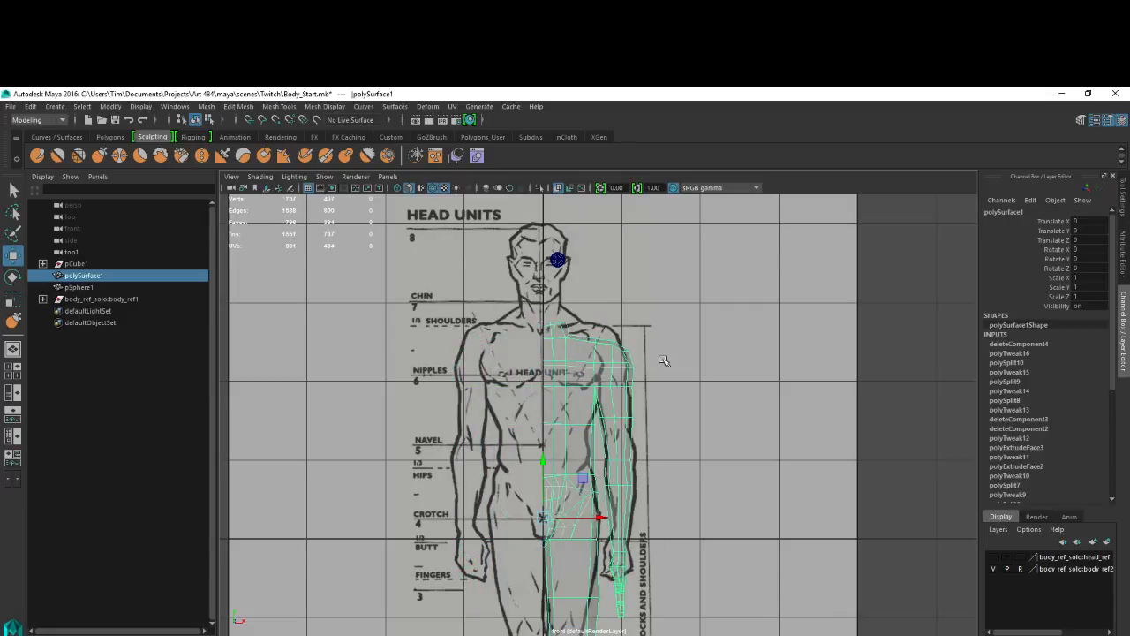
# Switch to the perspective view, put polySurface1 in vertex mode, and select the vertices around its neck opening.
pyautogui.press('space')
pyautogui.moveTo(631, 353); pyautogui.dragTo(552, 350)
pyautogui.keyDown('alt'); pyautogui.moveTo(552, 351); pyautogui.dragTo(657, 387, button='right'); pyautogui.keyUp('alt')
pyautogui.keyDown('alt'); pyautogui.moveTo(624, 277); pyautogui.dragTo(603, 308, button='middle'); pyautogui.keyUp('alt')
pyautogui.moveTo(568, 341); pyautogui.dragTo(507, 329, button='right')
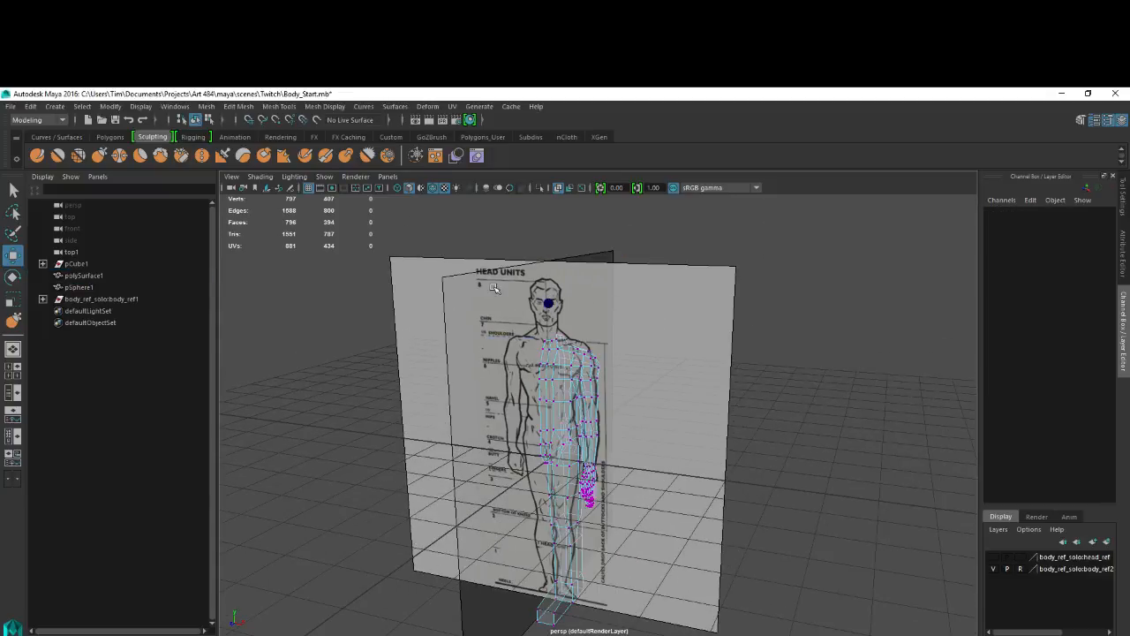
pyautogui.moveTo(495, 287); pyautogui.dragTo(573, 232)
pyautogui.press('f')
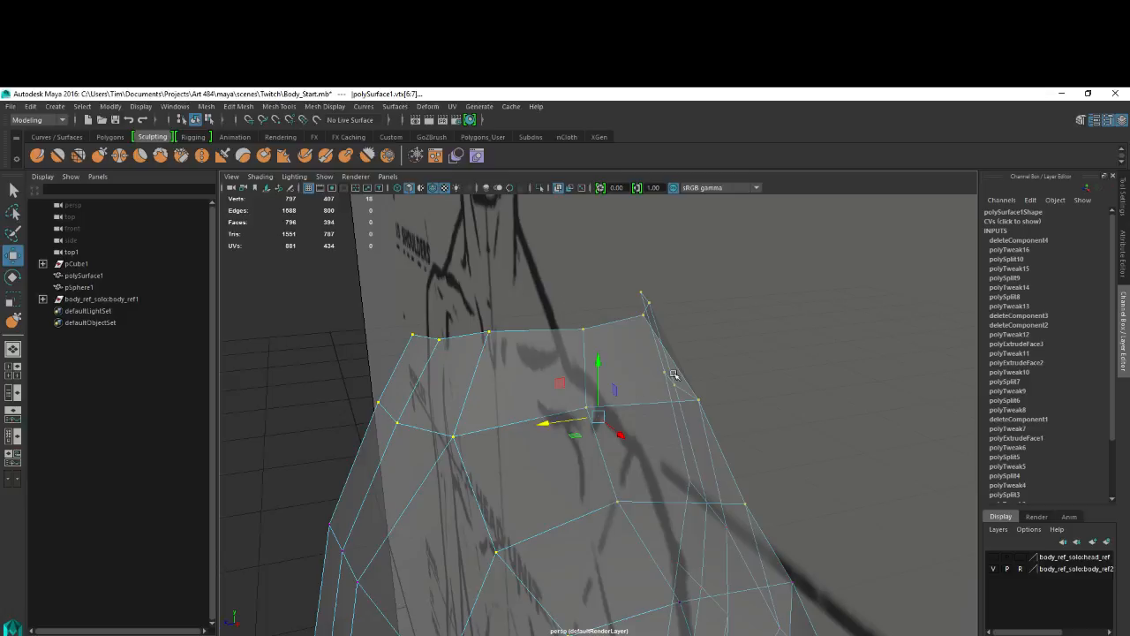
pyautogui.keyDown('alt'); pyautogui.moveTo(672, 375); pyautogui.dragTo(709, 468); pyautogui.keyUp('alt')
pyautogui.keyDown('alt'); pyautogui.moveTo(709, 468); pyautogui.dragTo(537, 377, button='right'); pyautogui.keyUp('alt')
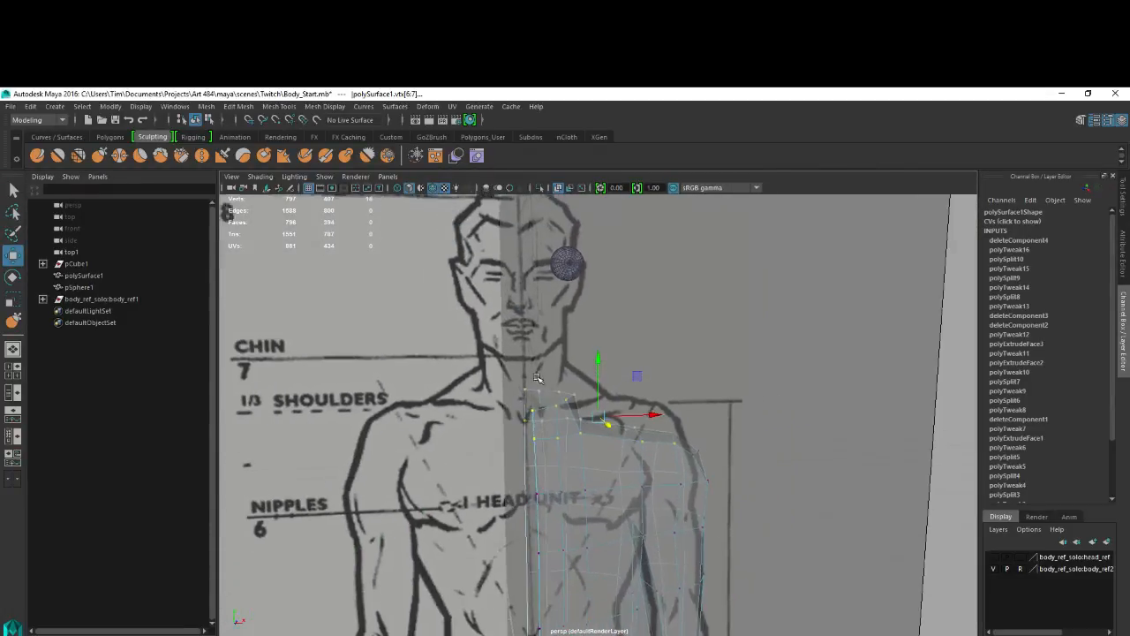
pyautogui.keyDown('alt'); pyautogui.moveTo(537, 377); pyautogui.dragTo(704, 474); pyautogui.keyUp('alt')
pyautogui.keyDown('alt'); pyautogui.moveTo(704, 474); pyautogui.dragTo(686, 451, button='right'); pyautogui.keyUp('alt')
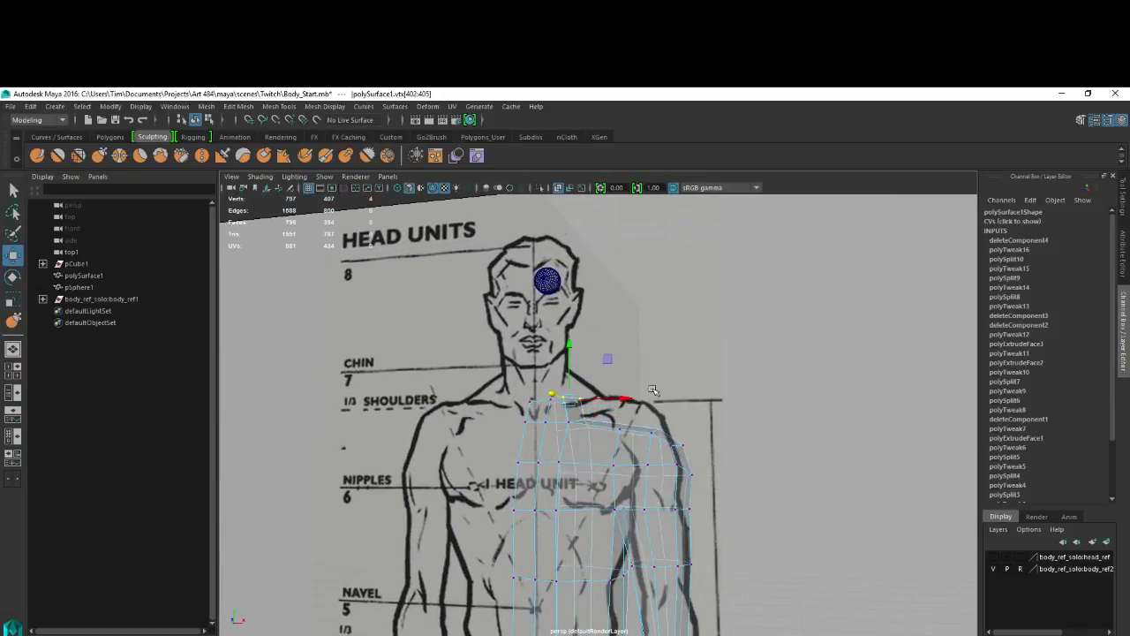
# Return to the front view and select the row of vertices along the neck opening.
pyautogui.press('space')
pyautogui.moveTo(652, 390); pyautogui.dragTo(643, 380)
pyautogui.keyDown('alt'); pyautogui.moveTo(651, 513); pyautogui.dragTo(652, 406, button='middle'); pyautogui.keyUp('alt')
pyautogui.keyDown('alt'); pyautogui.moveTo(689, 325); pyautogui.dragTo(668, 466, button='middle'); pyautogui.keyUp('alt')
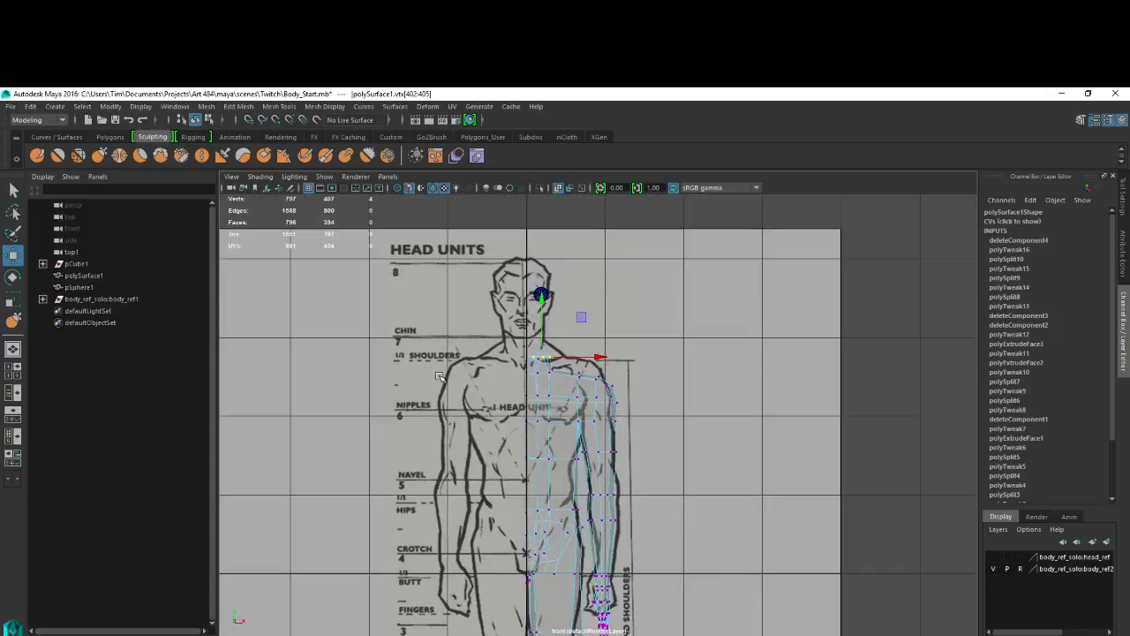
pyautogui.keyDown('alt'); pyautogui.moveTo(412, 354); pyautogui.dragTo(742, 433, button='right'); pyautogui.keyUp('alt')
pyautogui.keyDown('alt'); pyautogui.moveTo(569, 329); pyautogui.dragTo(608, 391, button='middle'); pyautogui.keyUp('alt')
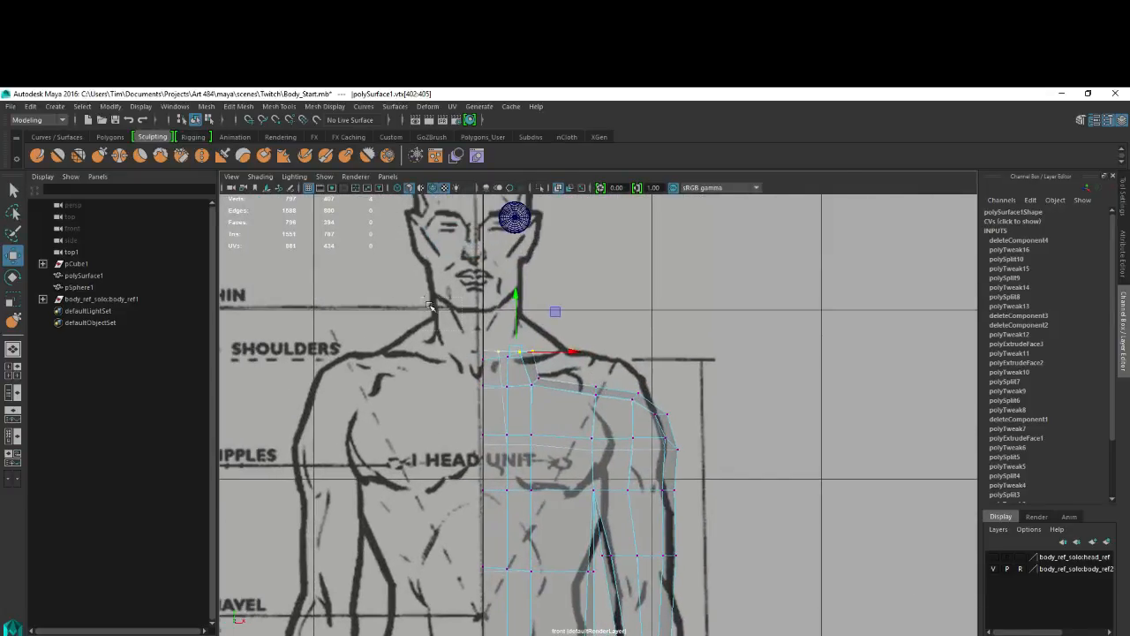
pyautogui.moveTo(425, 302); pyautogui.dragTo(542, 369)
# Examine how the half-body mesh lines up with the front reference from the shoulders down to the feet.
pyautogui.keyDown('alt'); pyautogui.moveTo(703, 420); pyautogui.dragTo(631, 441, button='right'); pyautogui.keyUp('alt')
pyautogui.keyDown('alt'); pyautogui.moveTo(630, 441); pyautogui.dragTo(613, 407, button='middle'); pyautogui.keyUp('alt')
pyautogui.keyDown('alt'); pyautogui.moveTo(613, 406); pyautogui.dragTo(768, 491, button='right'); pyautogui.keyUp('alt')
pyautogui.keyDown('alt'); pyautogui.moveTo(640, 532); pyautogui.dragTo(548, 259, button='middle'); pyautogui.keyUp('alt')
pyautogui.keyDown('alt'); pyautogui.moveTo(605, 492); pyautogui.dragTo(588, 384, button='middle'); pyautogui.keyUp('alt')
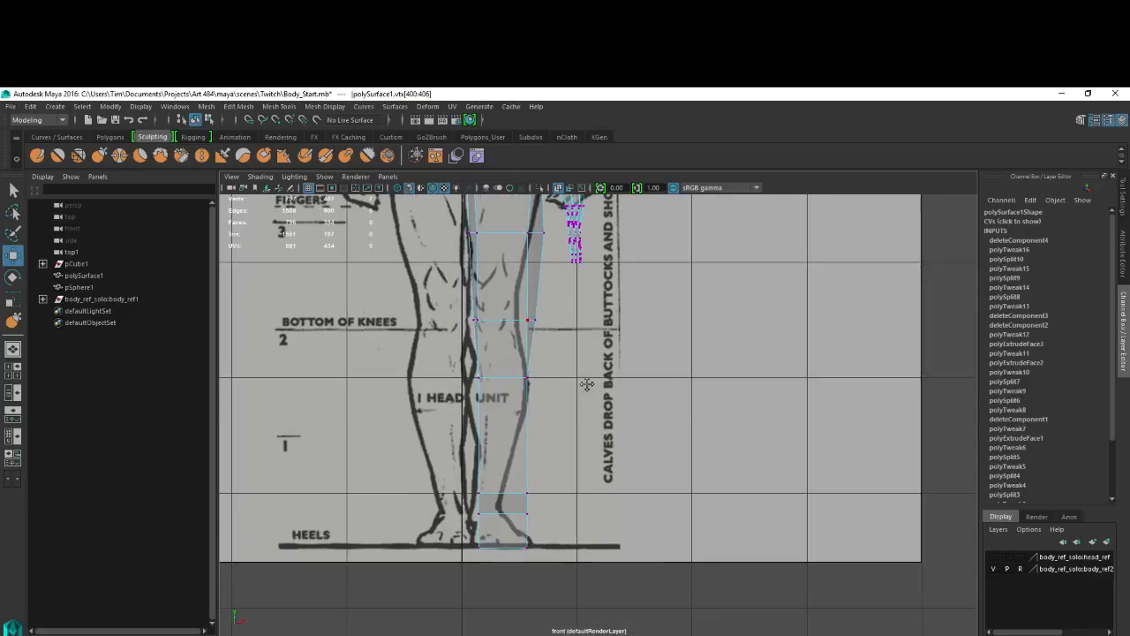
pyautogui.keyDown('alt'); pyautogui.moveTo(563, 302); pyautogui.dragTo(652, 424, button='middle'); pyautogui.keyUp('alt')
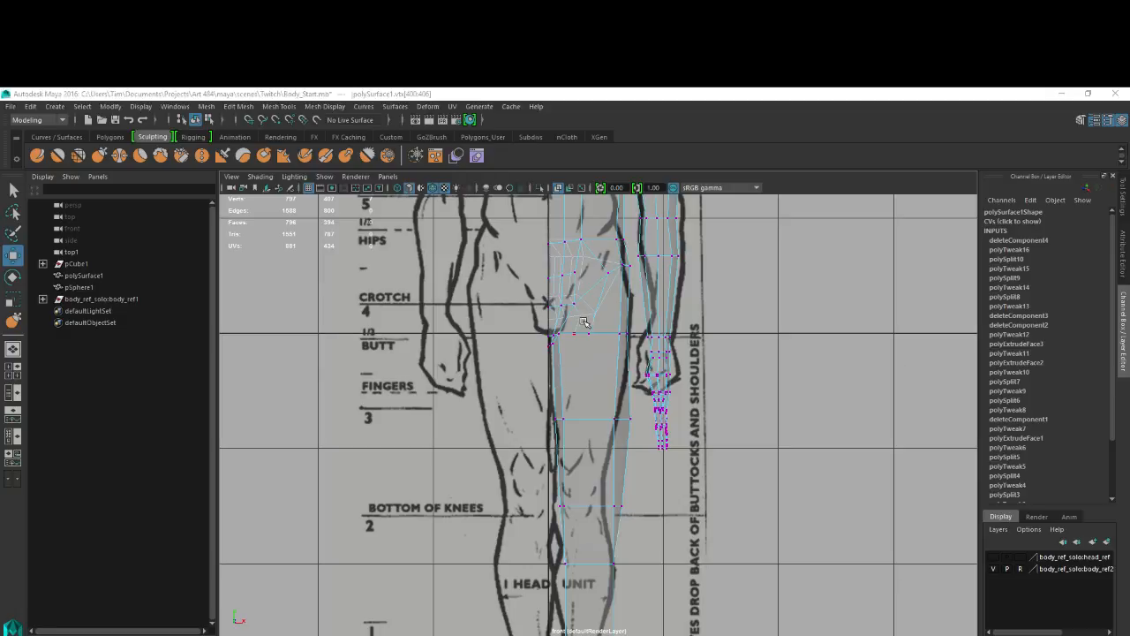
pyautogui.keyDown('alt'); pyautogui.moveTo(586, 324); pyautogui.dragTo(652, 198, button='right'); pyautogui.keyUp('alt')
pyautogui.keyDown('alt'); pyautogui.moveTo(651, 198); pyautogui.dragTo(589, 388, button='middle'); pyautogui.keyUp('alt')
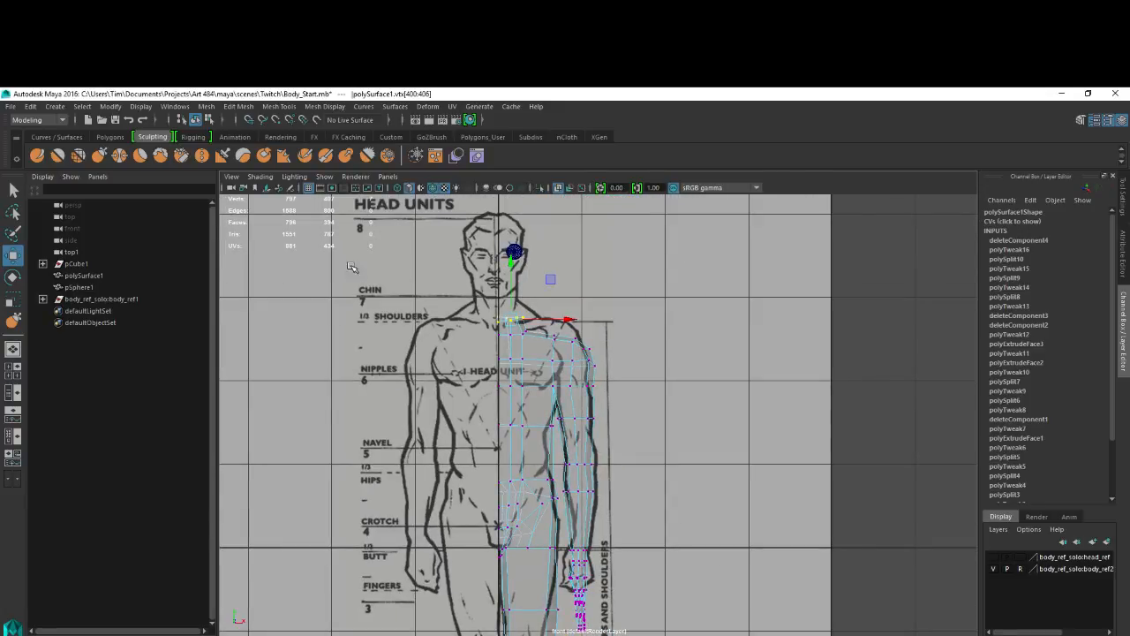
pyautogui.keyDown('alt'); pyautogui.moveTo(352, 267); pyautogui.dragTo(586, 307, button='right'); pyautogui.keyUp('alt')
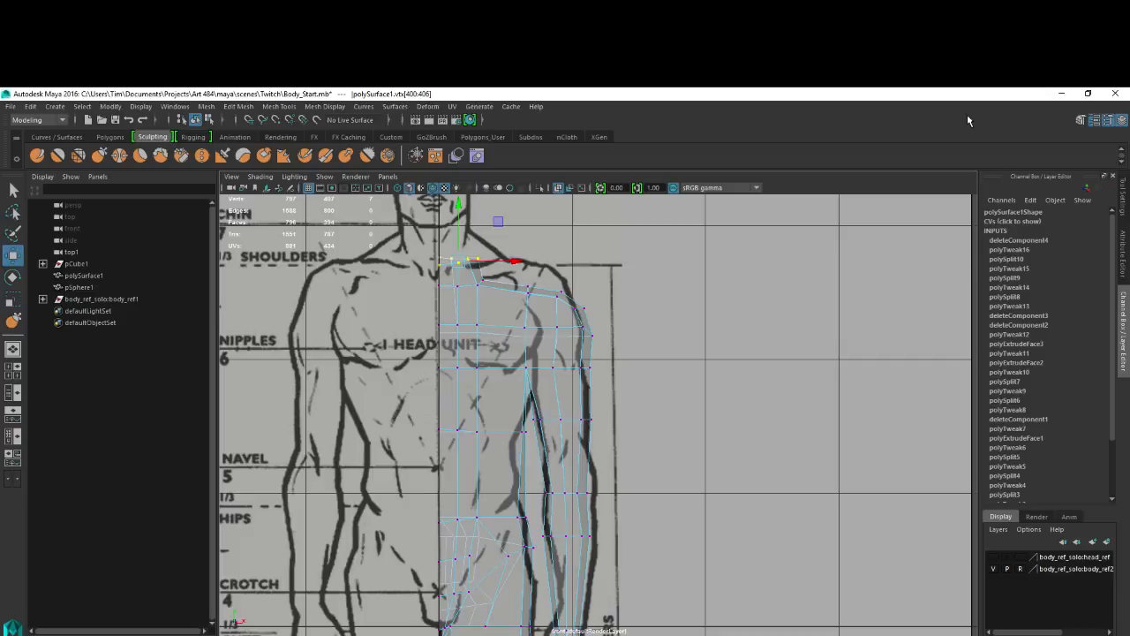
# Bring up male_front_back.JPG in Windows Photo Viewer and fit the Maya window beside it.
pyautogui.hotkey('alt', 'Tab')
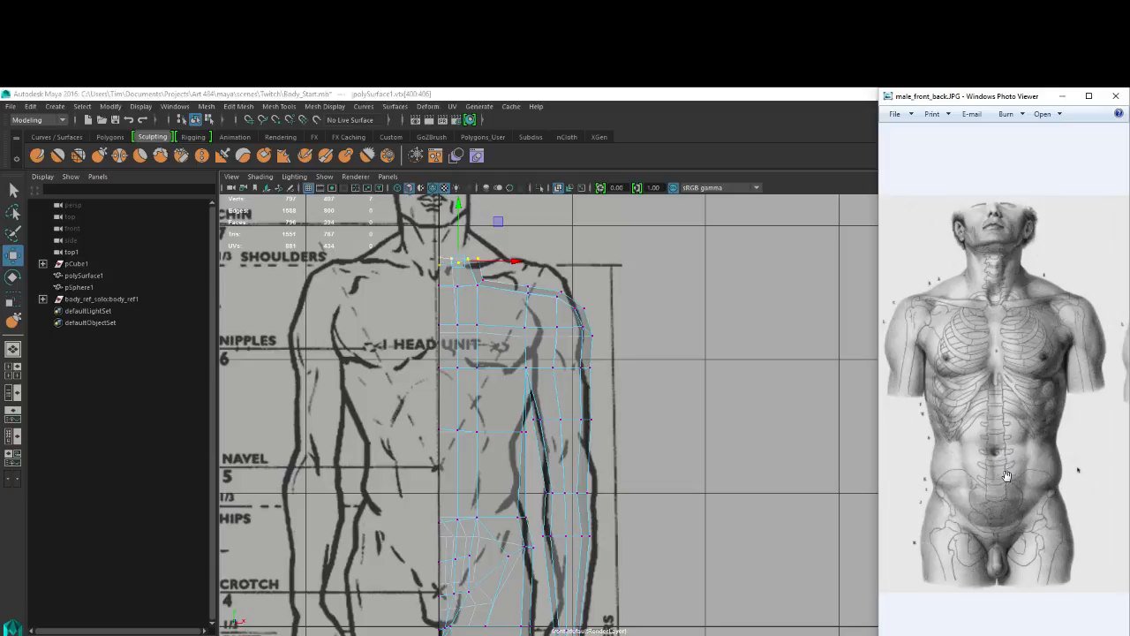
pyautogui.click(791, 108)
pyautogui.click(1089, 93)
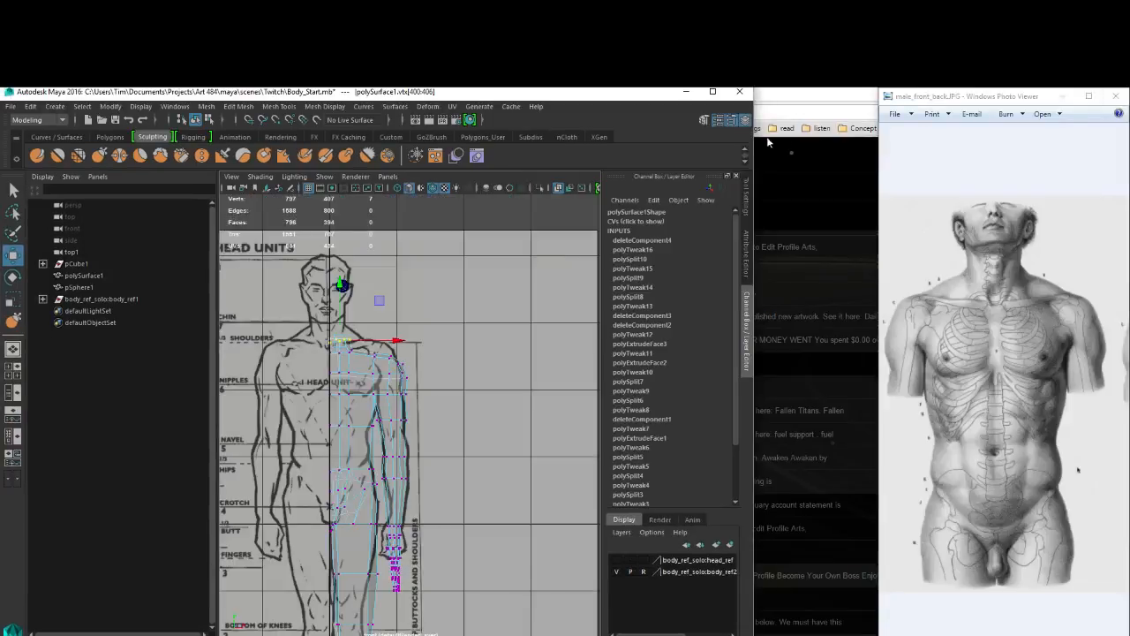
pyautogui.press('super+Left')
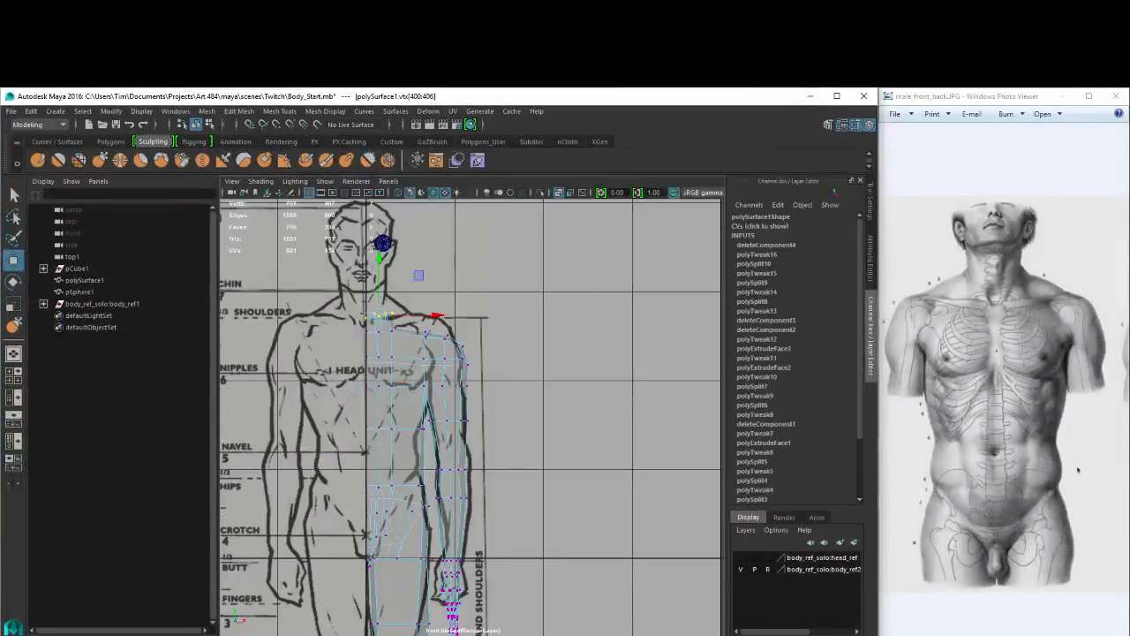
pyautogui.click(967, 99)
pyautogui.click(735, 102)
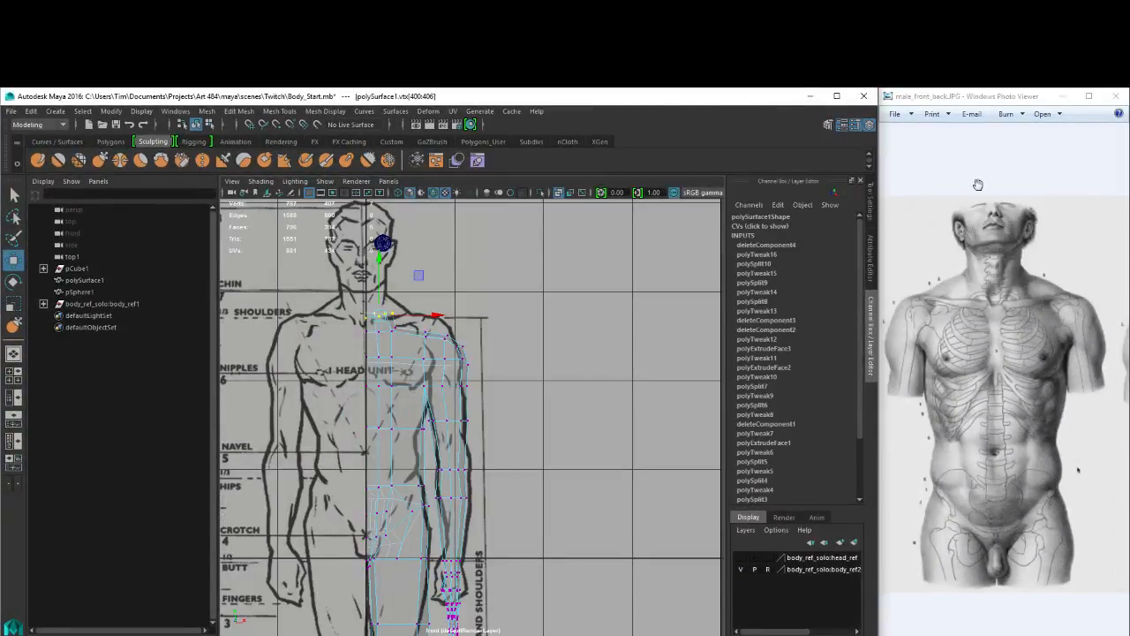
# Enlarge the anatomical reference image and position it on the head and torso.
pyautogui.click(976, 354)
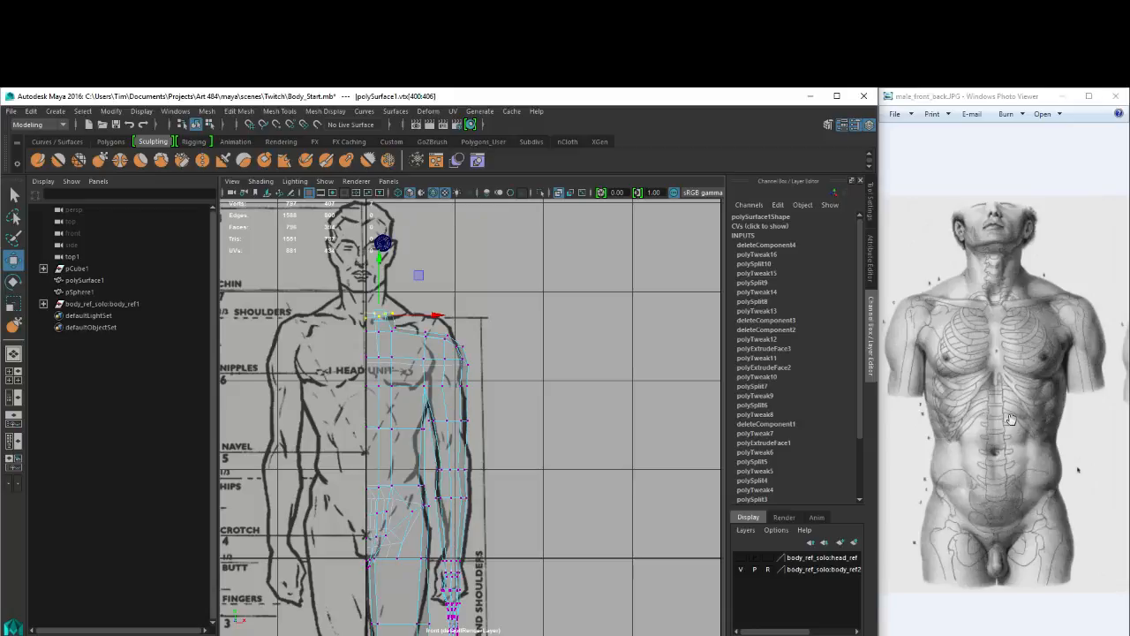
pyautogui.scroll(2, 1011, 419)
pyautogui.moveTo(997, 335); pyautogui.dragTo(1027, 394)
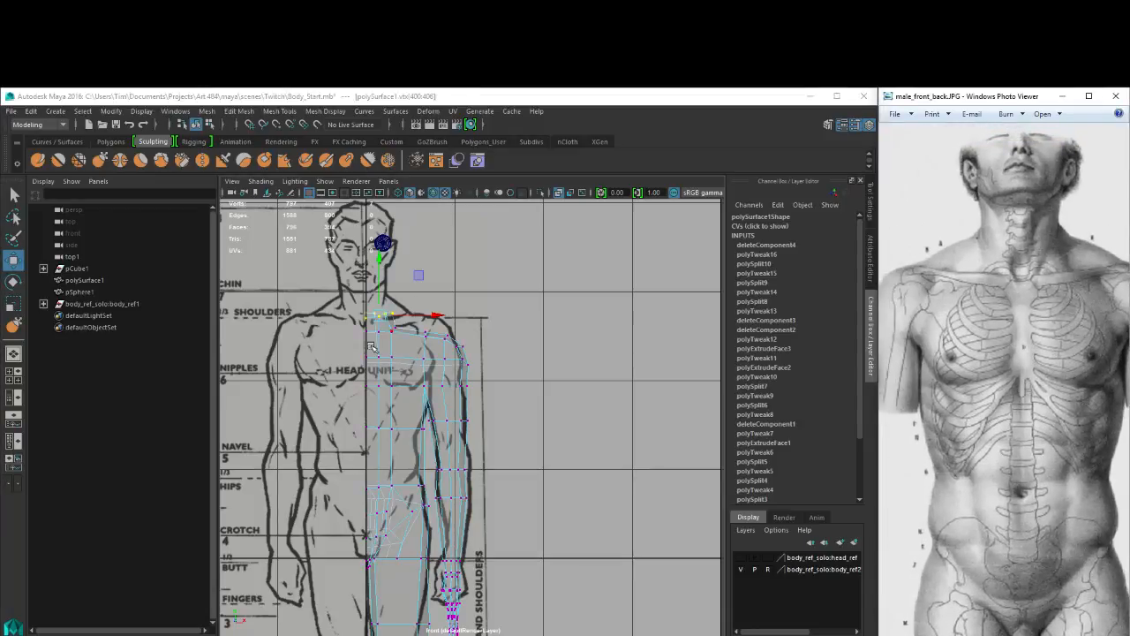
# Raise the selected neck-opening vertices in the front view to the reference's chin line.
pyautogui.keyDown('alt'); pyautogui.moveTo(397, 266); pyautogui.dragTo(417, 267, button='right'); pyautogui.keyUp('alt')
pyautogui.keyDown('alt'); pyautogui.moveTo(417, 266); pyautogui.dragTo(444, 320, button='middle'); pyautogui.keyUp('alt')
pyautogui.moveTo(389, 294); pyautogui.dragTo(388, 266)
pyautogui.keyDown('alt'); pyautogui.moveTo(422, 275); pyautogui.dragTo(434, 277, button='right'); pyautogui.keyUp('alt')
pyautogui.keyDown('alt'); pyautogui.moveTo(398, 256); pyautogui.dragTo(490, 335, button='middle'); pyautogui.keyUp('alt')
pyautogui.keyDown('alt'); pyautogui.moveTo(397, 300); pyautogui.dragTo(463, 305, button='right'); pyautogui.keyUp('alt')
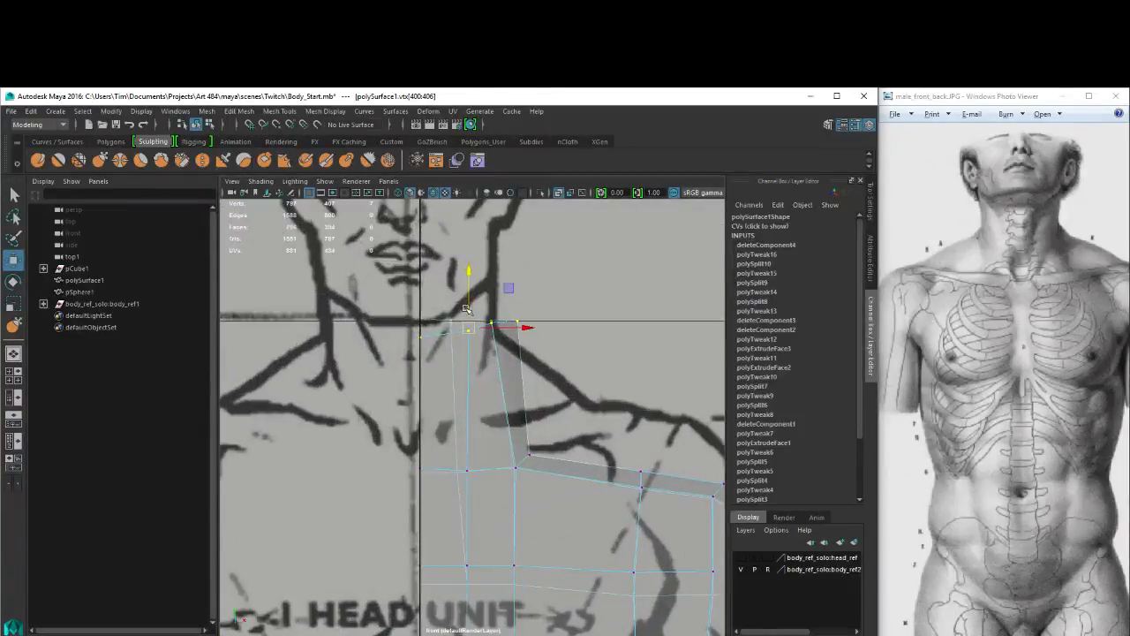
# Select the outer vertices of the neck opening and shift them inward to the reference neck's width.
pyautogui.moveTo(436, 284); pyautogui.dragTo(663, 408)
pyautogui.click(541, 327)
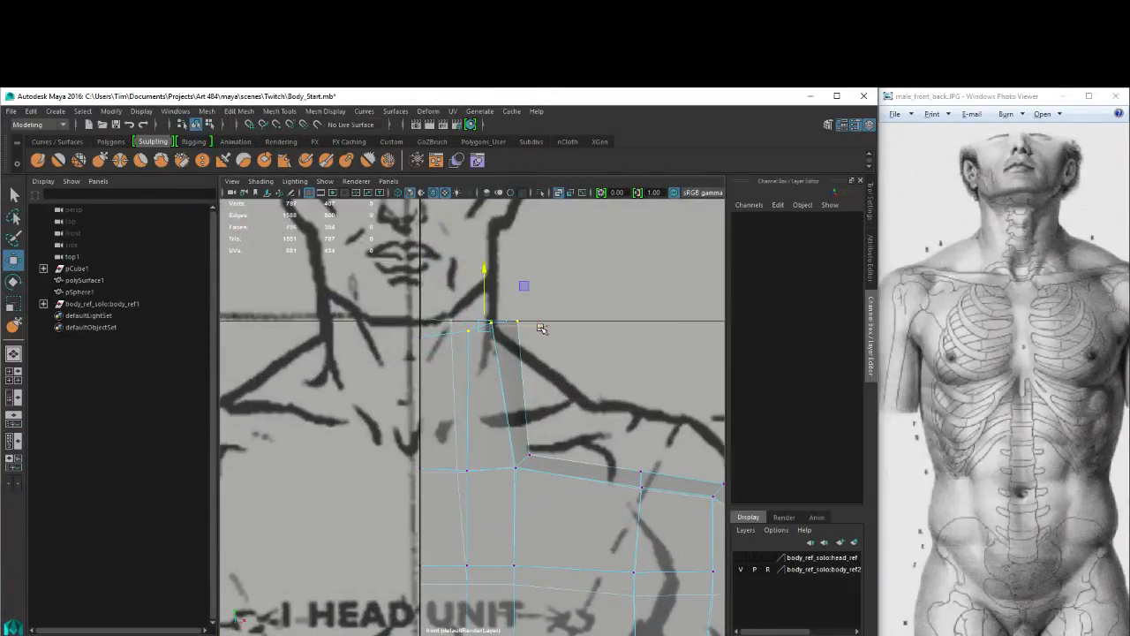
pyautogui.hotkey('ctrl', 'z')
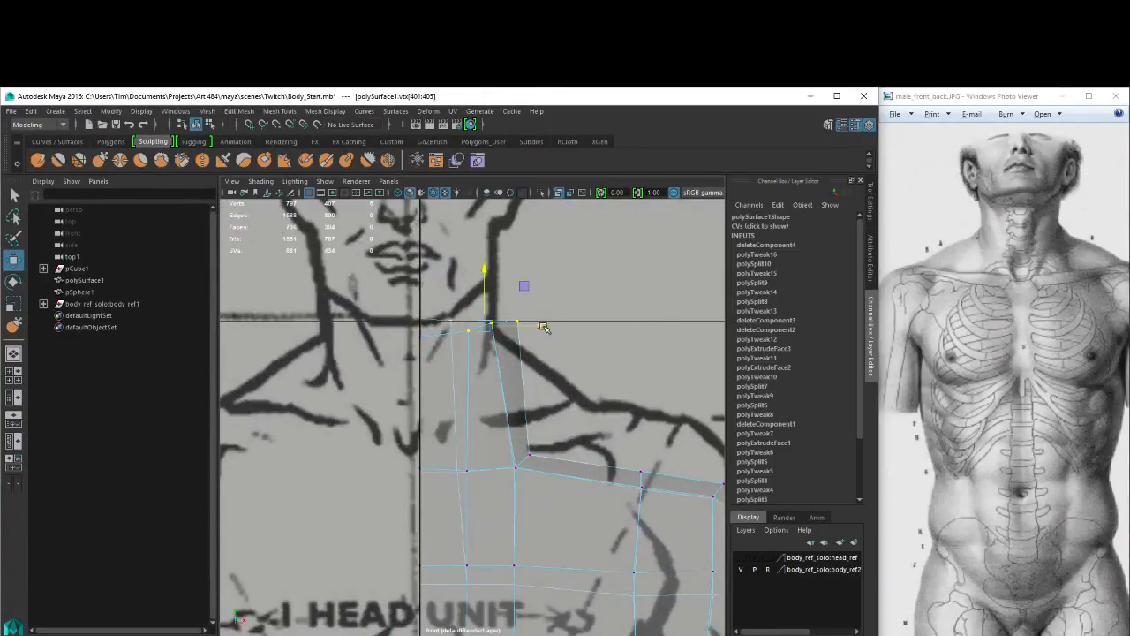
pyautogui.moveTo(537, 324); pyautogui.dragTo(518, 324)
# Raise the outer neck vertices toward the jaw and align the outermost one with the reference neck outline.
pyautogui.moveTo(442, 285); pyautogui.dragTo(650, 389)
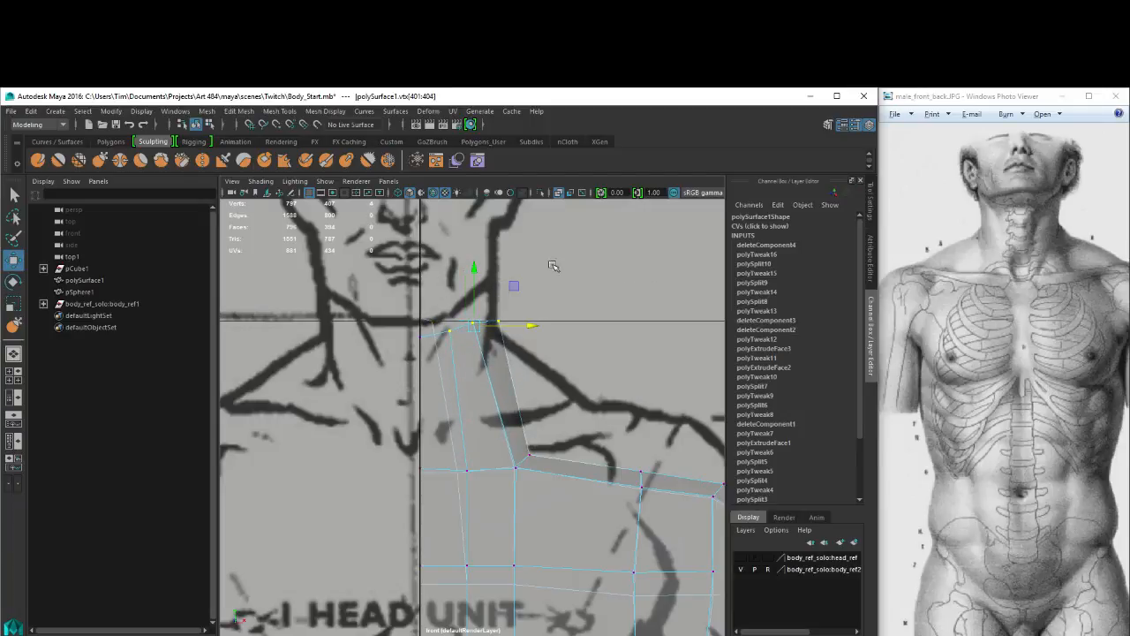
pyautogui.moveTo(469, 267); pyautogui.dragTo(528, 333)
pyautogui.moveTo(487, 289); pyautogui.dragTo(533, 343)
pyautogui.moveTo(500, 258); pyautogui.dragTo(500, 239)
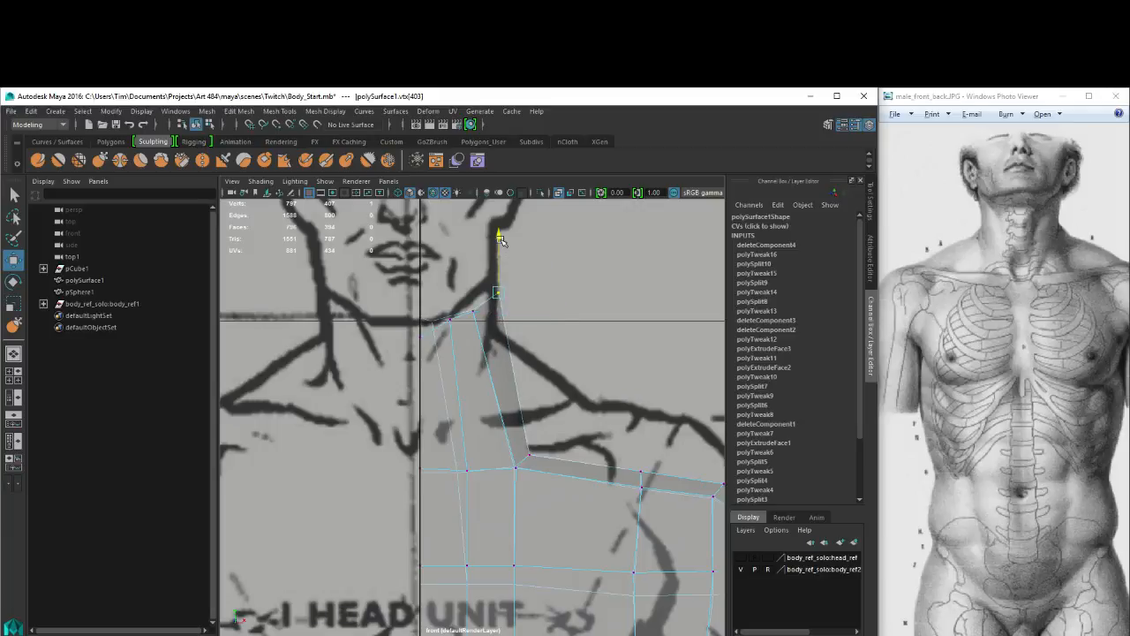
pyautogui.moveTo(557, 289); pyautogui.dragTo(551, 290)
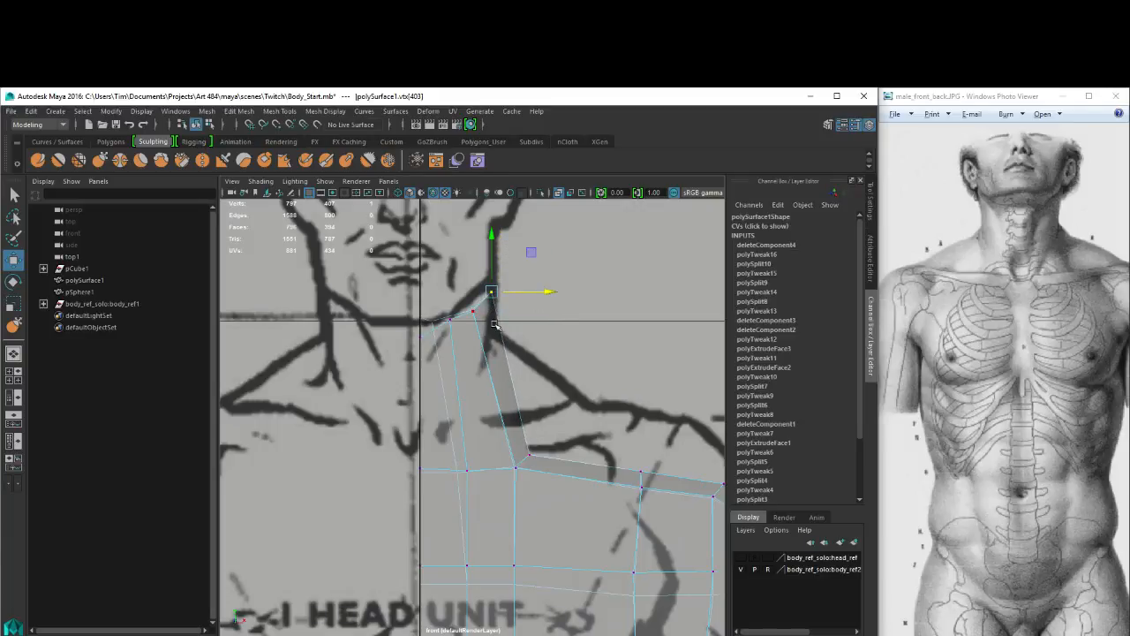
# Adjust the remaining front and back vertices of the neck rim one by one to follow the jawline.
pyautogui.moveTo(463, 301); pyautogui.dragTo(491, 341)
pyautogui.keyDown('alt'); pyautogui.moveTo(491, 341); pyautogui.dragTo(560, 413, button='middle'); pyautogui.keyUp('alt')
pyautogui.scroll(4, 561, 411)
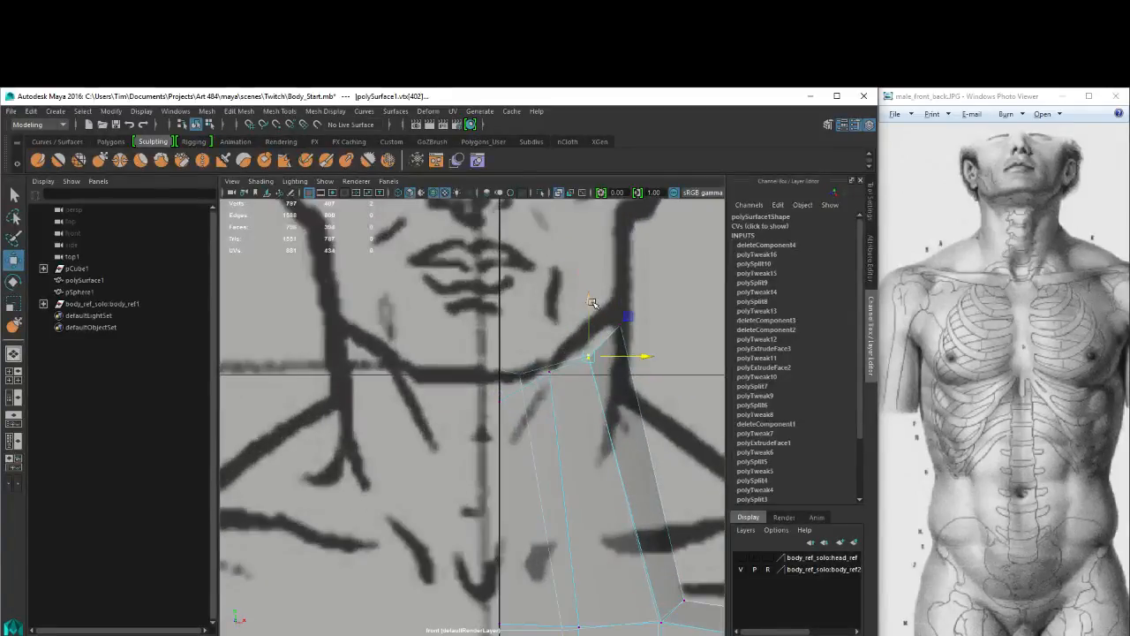
pyautogui.moveTo(591, 303); pyautogui.dragTo(591, 299)
pyautogui.keyDown('alt'); pyautogui.moveTo(581, 364); pyautogui.dragTo(591, 324, button='middle'); pyautogui.keyUp('alt')
pyautogui.moveTo(506, 347); pyautogui.dragTo(526, 396)
pyautogui.moveTo(464, 319); pyautogui.dragTo(549, 347)
pyautogui.moveTo(522, 273); pyautogui.dragTo(548, 300)
pyautogui.moveTo(597, 269)
pyautogui.mouseDown()
pyautogui.moveTo(617, 308)
pyautogui.moveTo(593, 285)
pyautogui.mouseUp()
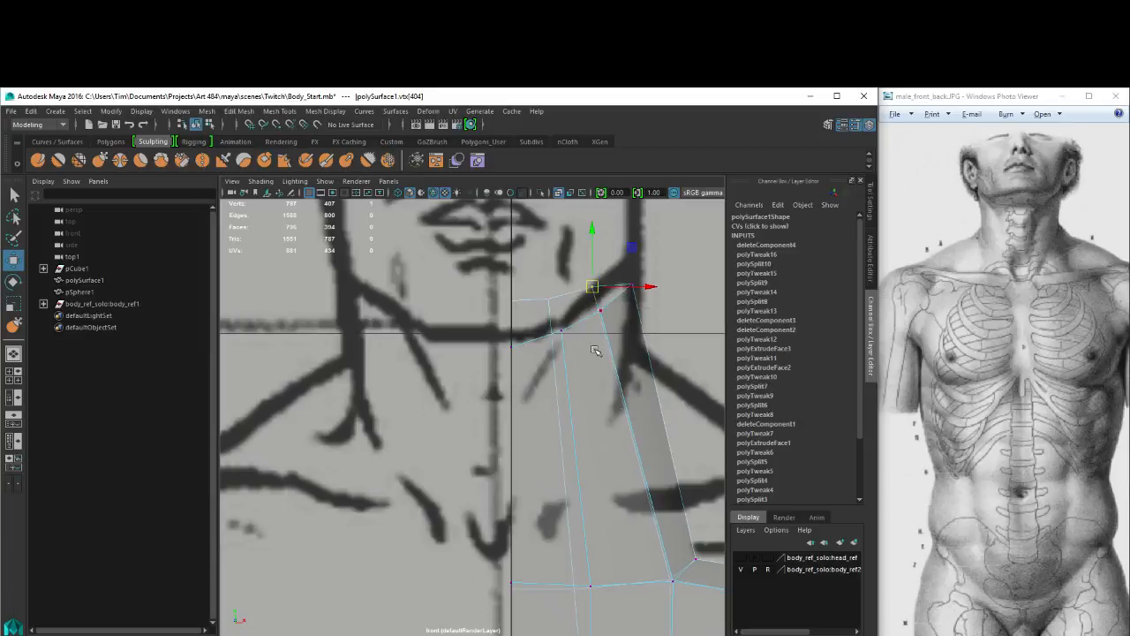
# Move the chest vertices near the armpit outward and up toward the reference's armpit.
pyautogui.keyDown('alt'); pyautogui.moveTo(595, 350); pyautogui.dragTo(647, 464, button='right'); pyautogui.keyUp('alt')
pyautogui.keyDown('alt'); pyautogui.moveTo(647, 464); pyautogui.dragTo(647, 323, button='middle'); pyautogui.keyUp('alt')
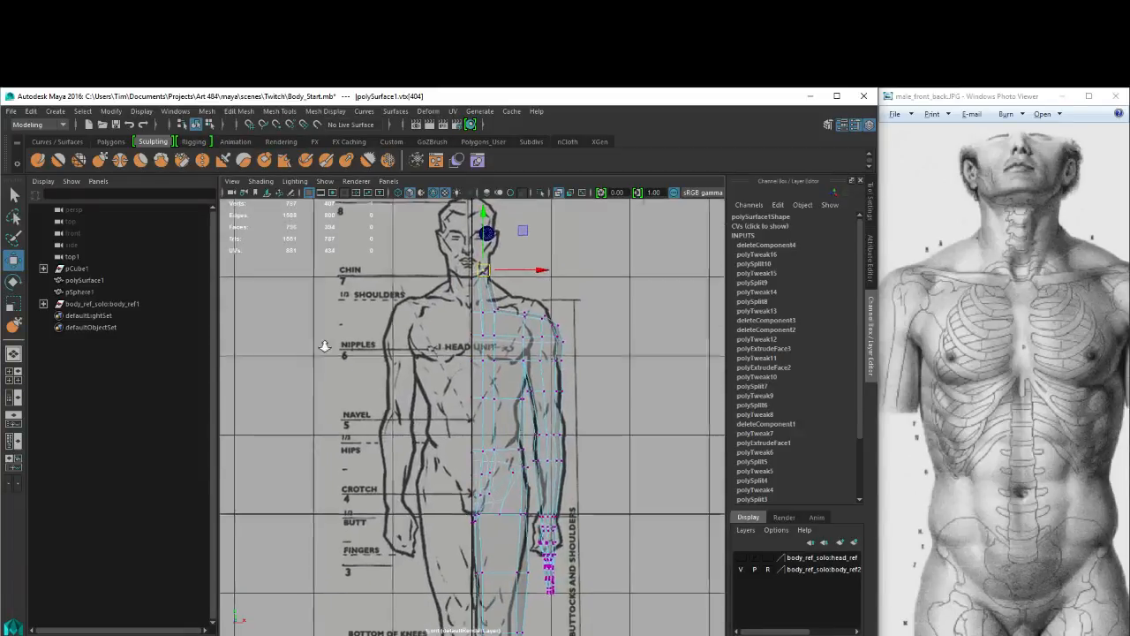
pyautogui.keyDown('alt'); pyautogui.moveTo(323, 346); pyautogui.dragTo(510, 391, button='right'); pyautogui.keyUp('alt')
pyautogui.keyDown('alt'); pyautogui.moveTo(518, 337); pyautogui.dragTo(513, 369, button='middle'); pyautogui.keyUp('alt')
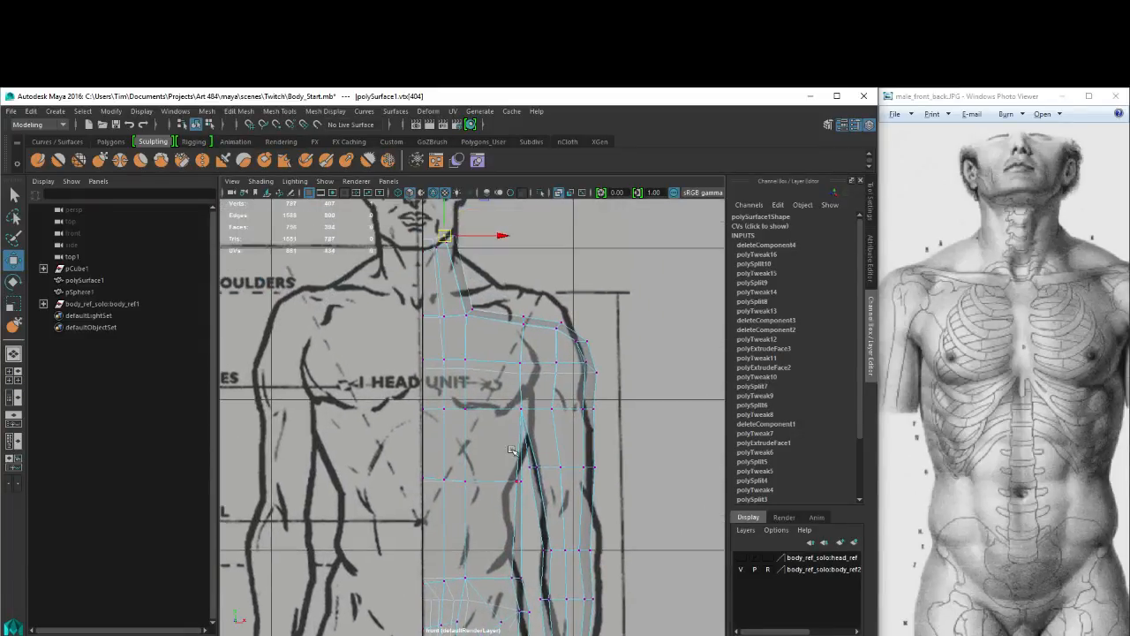
pyautogui.moveTo(507, 392); pyautogui.dragTo(533, 435)
pyautogui.moveTo(509, 421); pyautogui.dragTo(540, 380, button='middle')
pyautogui.moveTo(521, 369); pyautogui.dragTo(529, 364)
# Reposition the vertices at the base of the neck and top of the shoulder onto the reference's shoulder line.
pyautogui.moveTo(504, 273)
pyautogui.mouseDown()
pyautogui.moveTo(595, 343)
pyautogui.moveTo(547, 296)
pyautogui.mouseUp()
pyautogui.keyDown('alt'); pyautogui.moveTo(550, 296); pyautogui.dragTo(580, 320, button='middle'); pyautogui.keyUp('alt')
pyautogui.moveTo(484, 314); pyautogui.dragTo(515, 359)
pyautogui.moveTo(500, 335); pyautogui.dragTo(520, 309)
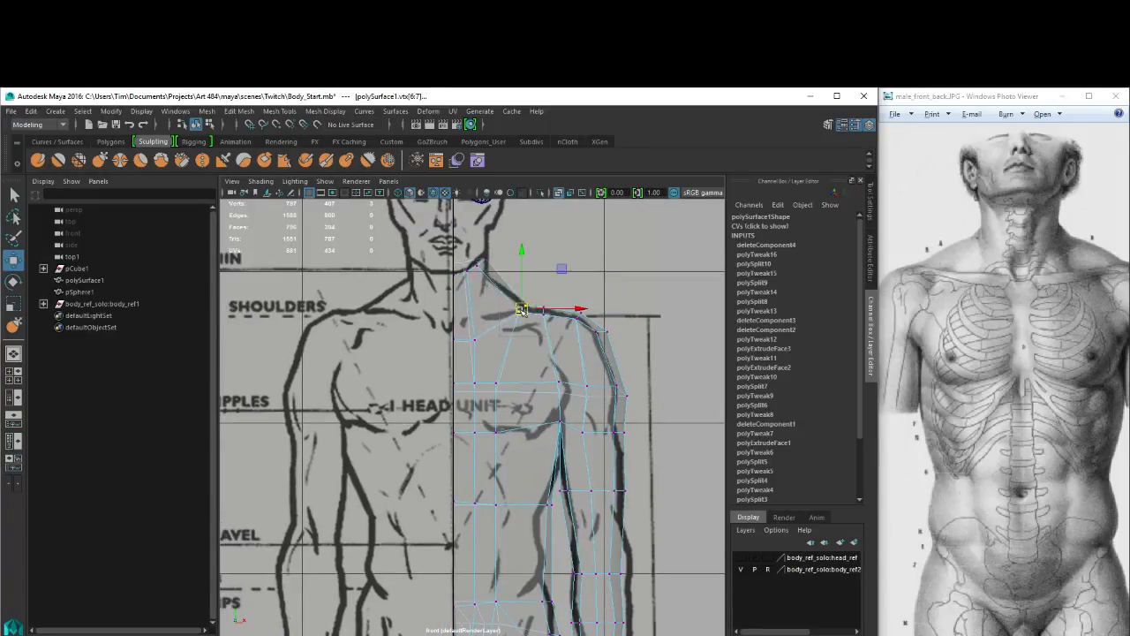
# Raise the collarbone vertex near the neck and spread the upper chest row's vertices up and outward toward the shoulder.
pyautogui.keyDown('alt'); pyautogui.moveTo(506, 319); pyautogui.dragTo(526, 319, button='middle'); pyautogui.keyUp('alt')
pyautogui.moveTo(485, 326); pyautogui.dragTo(473, 304)
pyautogui.moveTo(450, 353); pyautogui.dragTo(537, 408)
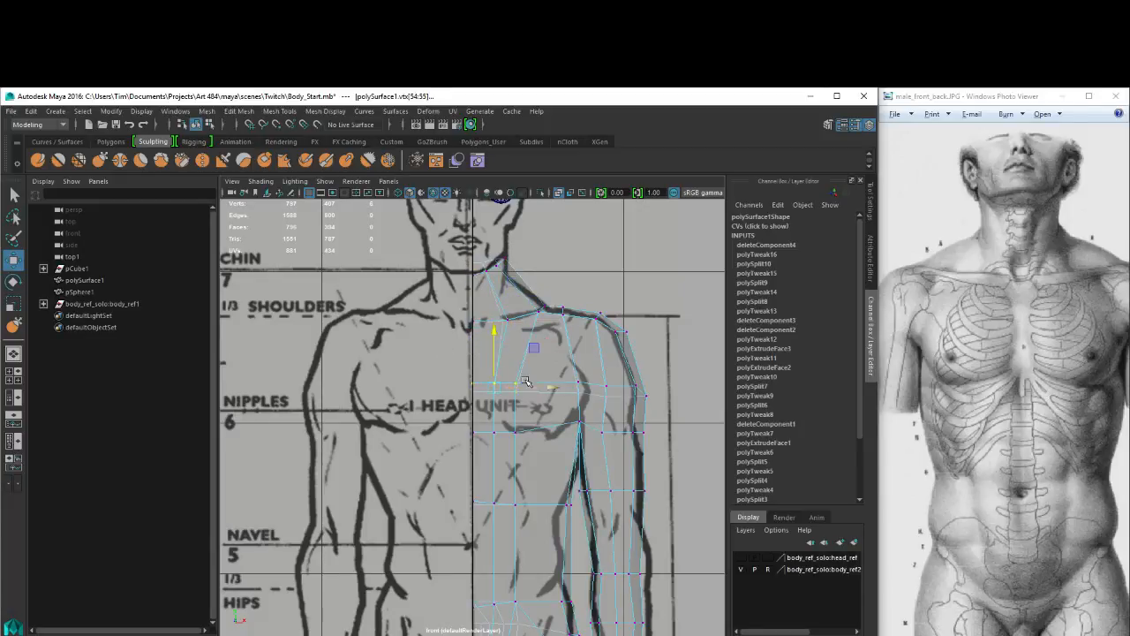
pyautogui.moveTo(494, 333); pyautogui.dragTo(583, 375)
pyautogui.click(534, 319)
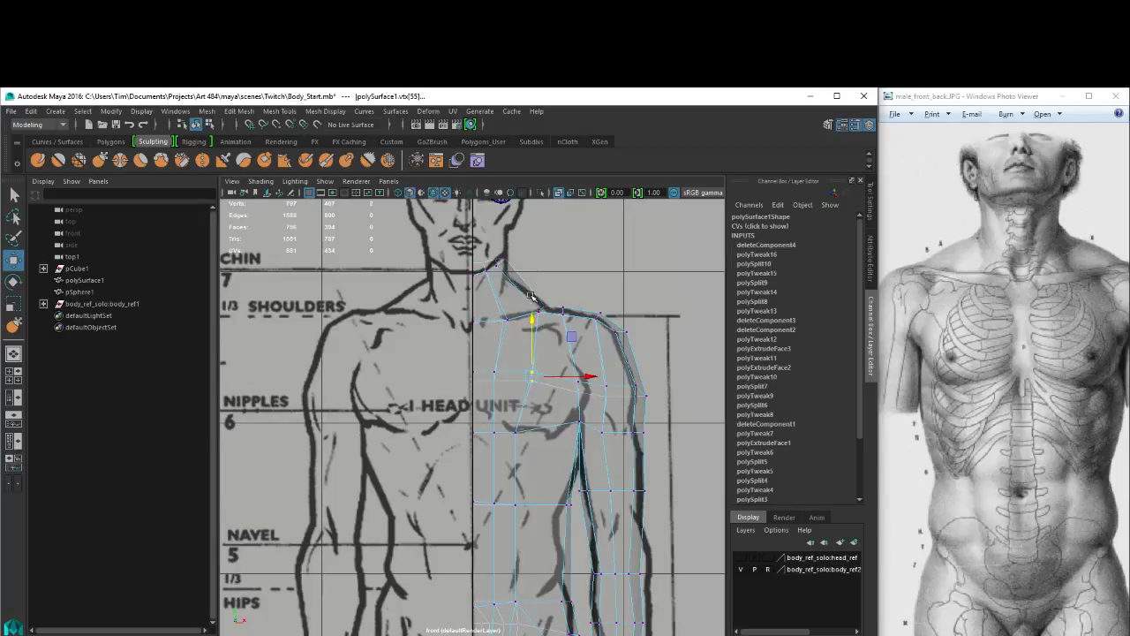
# Check the hips, legs, hand and torso of the mesh against the front body reference.
pyautogui.keyDown('alt'); pyautogui.moveTo(572, 441); pyautogui.dragTo(570, 240, button='middle'); pyautogui.keyUp('alt')
pyautogui.keyDown('alt'); pyautogui.moveTo(531, 514); pyautogui.dragTo(529, 340, button='middle'); pyautogui.keyUp('alt')
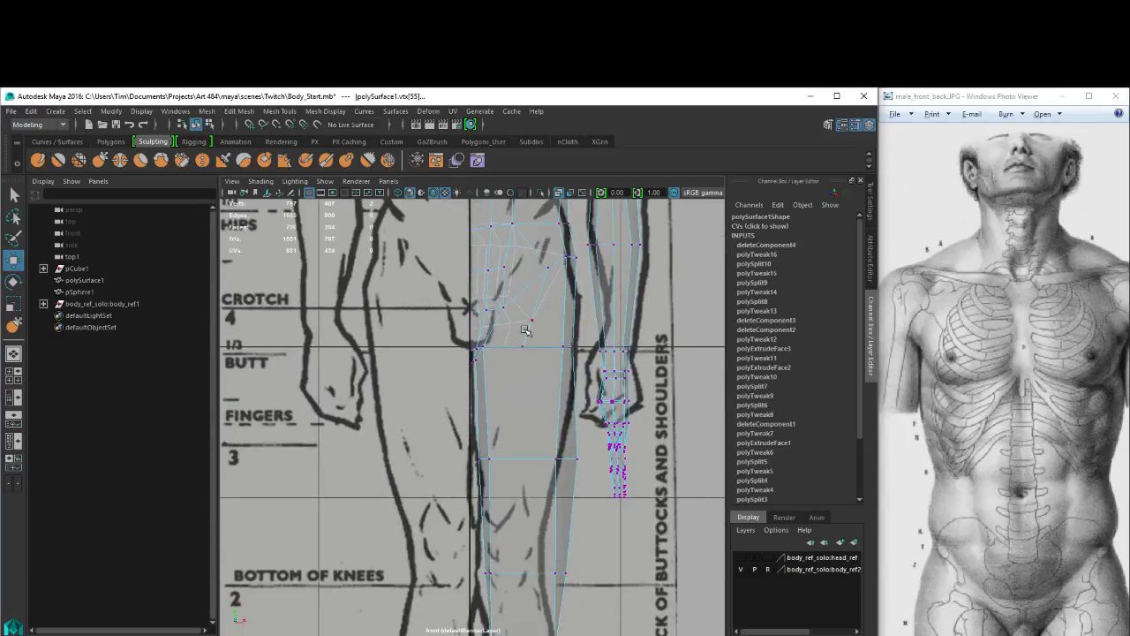
pyautogui.moveTo(525, 329); pyautogui.dragTo(523, 368)
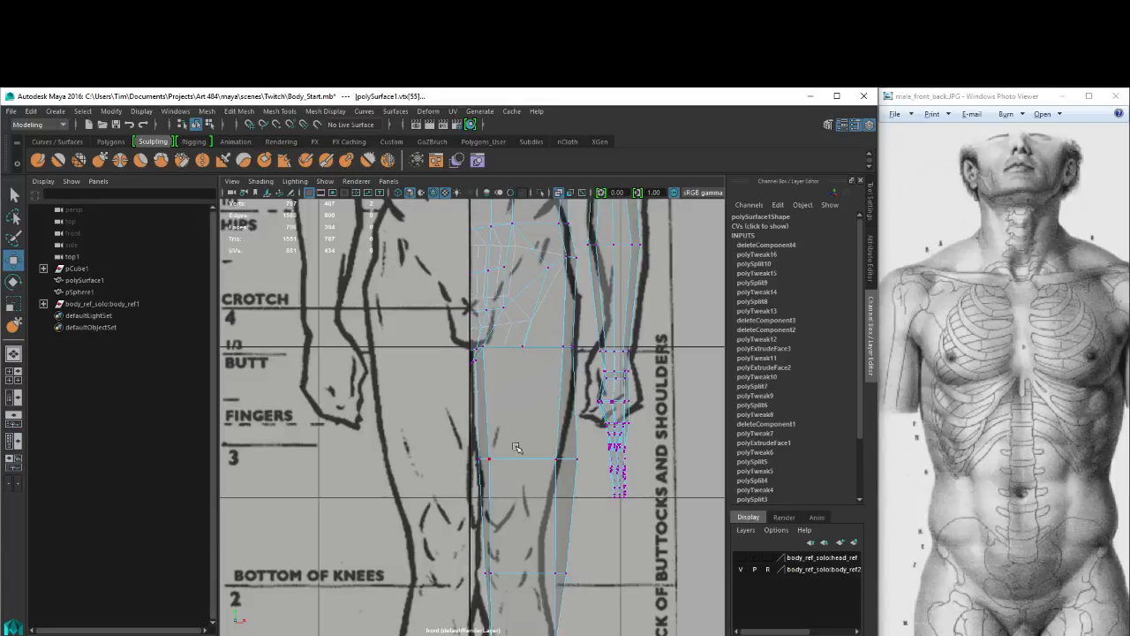
pyautogui.keyDown('alt'); pyautogui.moveTo(565, 291); pyautogui.dragTo(562, 470, button='middle'); pyautogui.keyUp('alt')
pyautogui.keyDown('alt'); pyautogui.moveTo(516, 321); pyautogui.dragTo(512, 446, button='middle'); pyautogui.keyUp('alt')
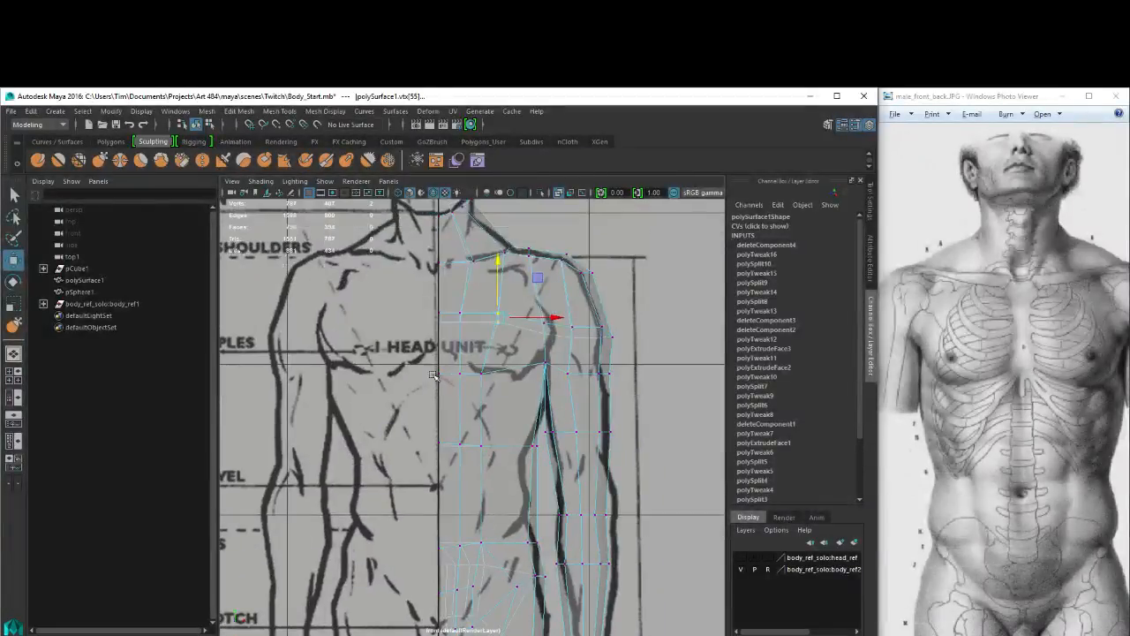
pyautogui.keyDown('alt'); pyautogui.moveTo(532, 292); pyautogui.dragTo(537, 358, button='middle'); pyautogui.keyUp('alt')
pyautogui.keyDown('alt'); pyautogui.moveTo(585, 444); pyautogui.dragTo(579, 363, button='middle'); pyautogui.keyUp('alt')
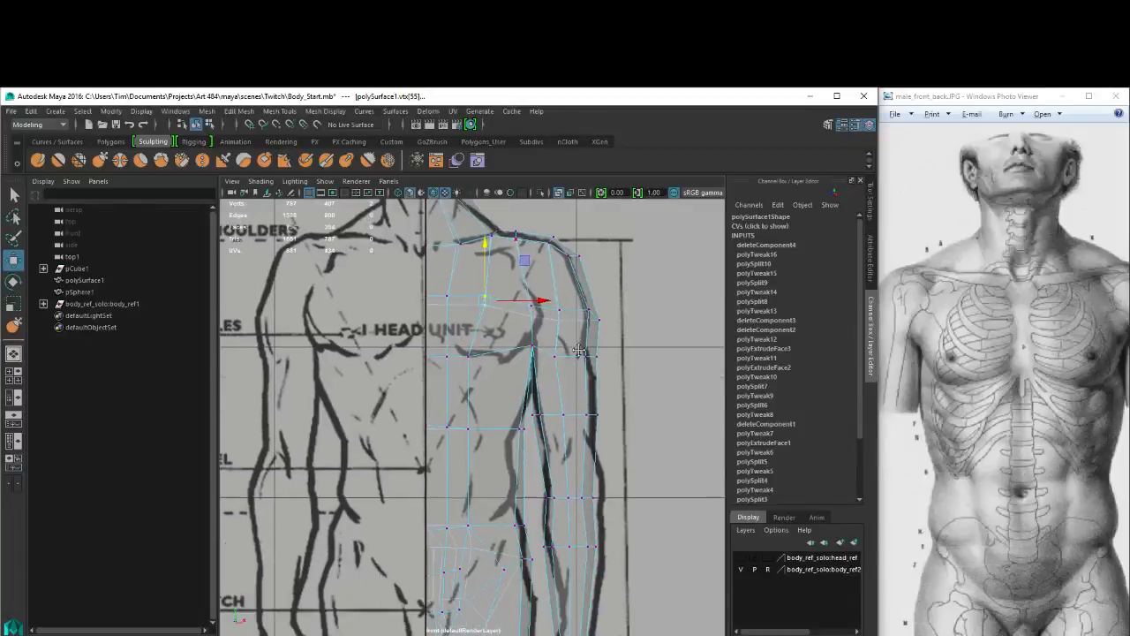
pyautogui.keyDown('alt'); pyautogui.moveTo(623, 451); pyautogui.dragTo(617, 496, button='middle'); pyautogui.keyUp('alt')
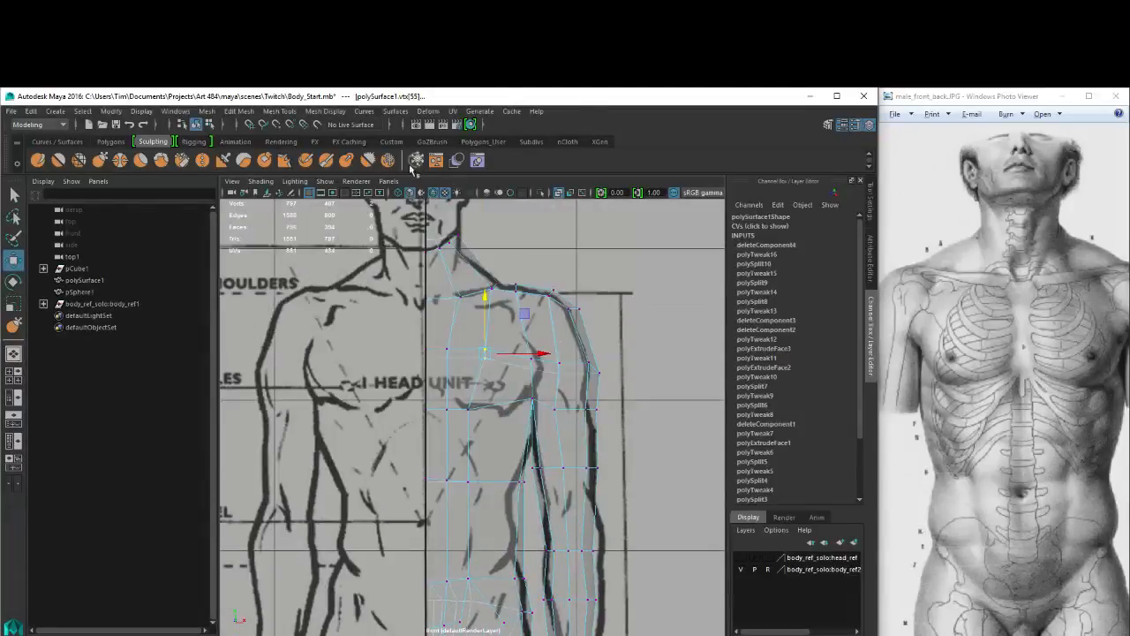
# Try to cut a new edge across the upper chest below the collarbone with the Multi-Cut tool.
pyautogui.click(109, 142)
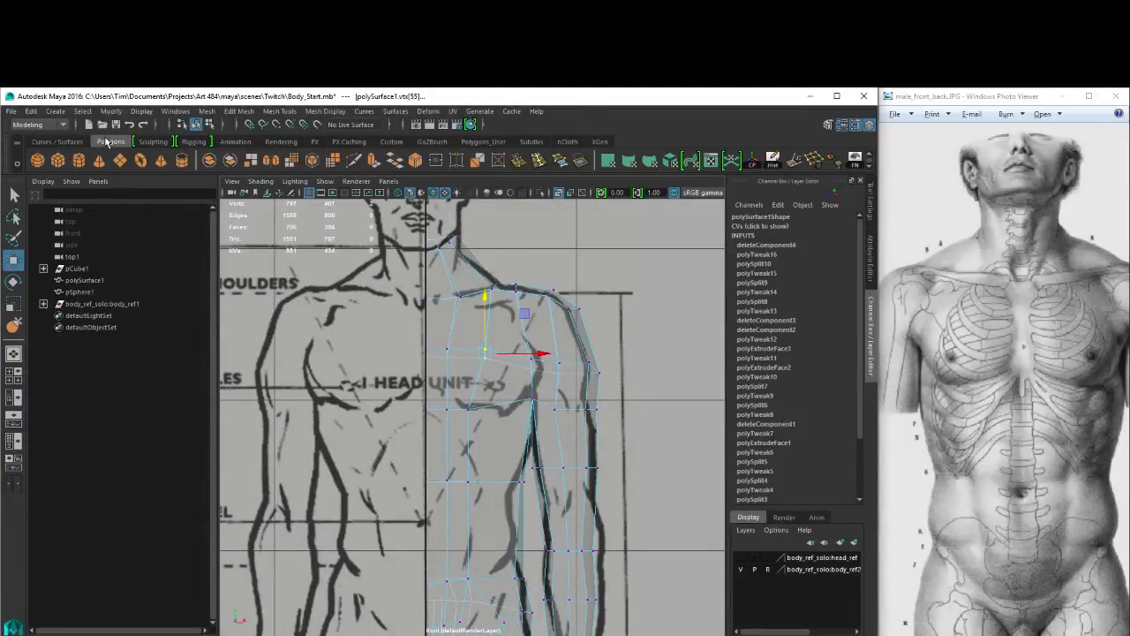
pyautogui.click(353, 161)
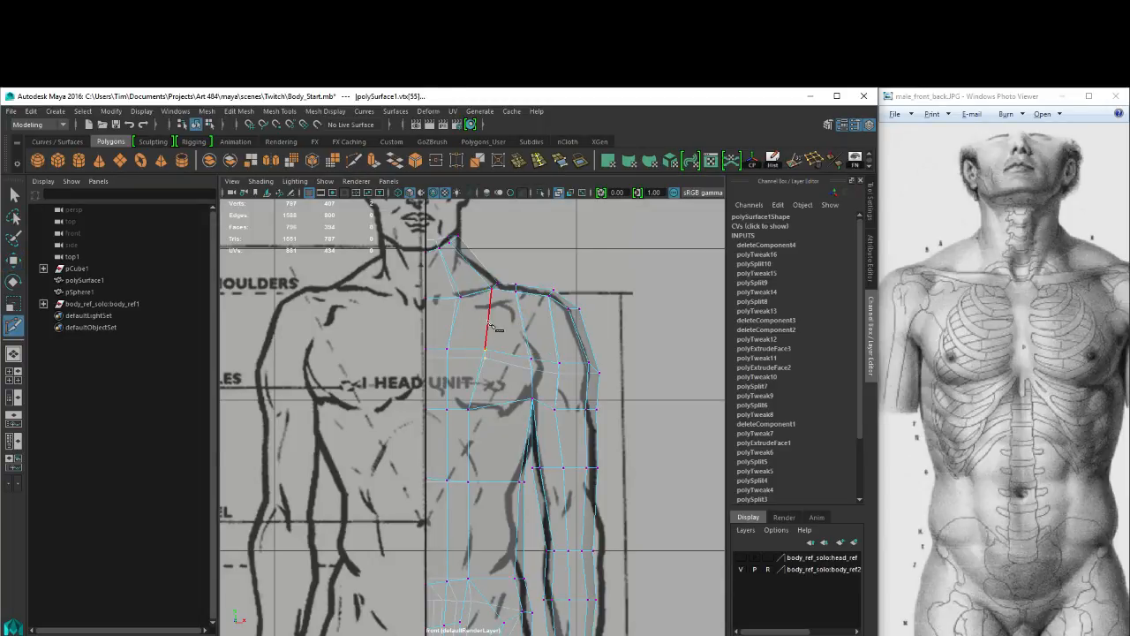
pyautogui.press('space')
pyautogui.moveTo(491, 326); pyautogui.dragTo(489, 285)
pyautogui.keyDown('alt'); pyautogui.moveTo(492, 328); pyautogui.dragTo(590, 451, button='right'); pyautogui.keyUp('alt')
pyautogui.keyDown('alt'); pyautogui.moveTo(590, 451); pyautogui.dragTo(527, 357); pyautogui.keyUp('alt')
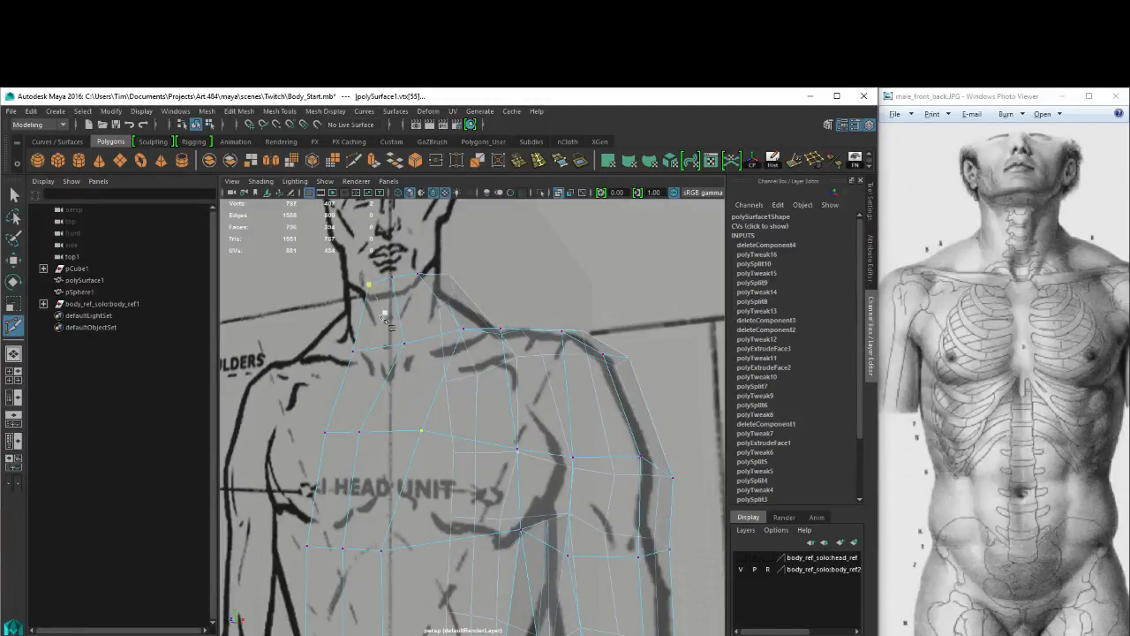
pyautogui.click(341, 389)
pyautogui.click(382, 386)
pyautogui.click(440, 383)
pyautogui.press('Return')
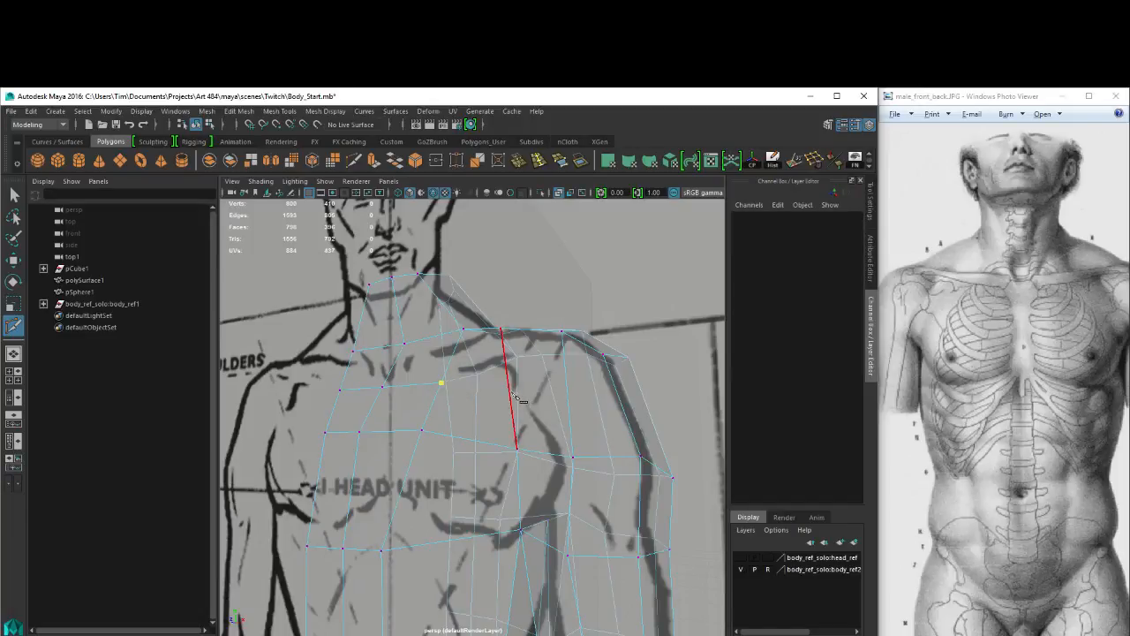
# Try to continue the upper chest cut across the shoulder to the back, and undo the new cuts.
pyautogui.click(509, 390)
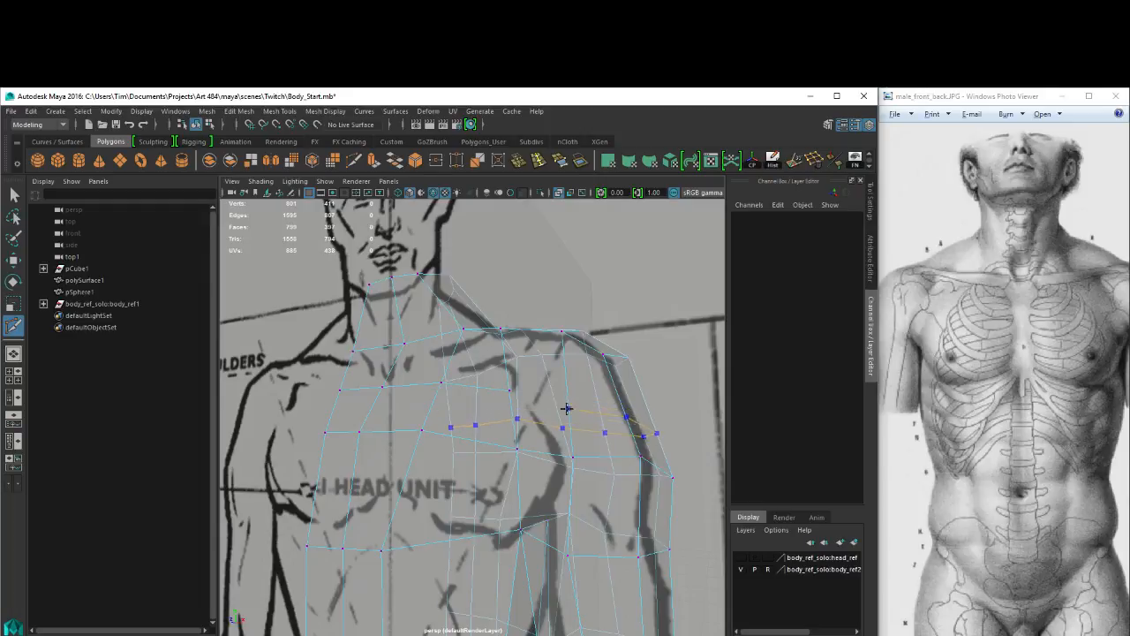
pyautogui.keyDown('ctrl'); pyautogui.click(568, 399); pyautogui.keyUp('ctrl')
pyautogui.click(568, 397)
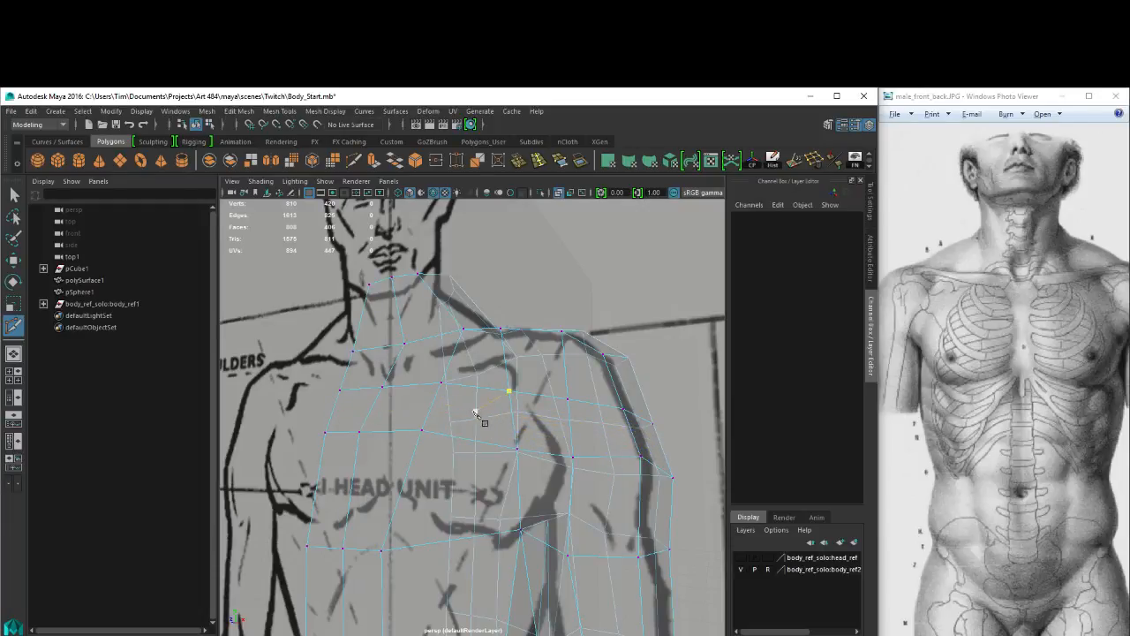
pyautogui.click(434, 402)
pyautogui.click(512, 415)
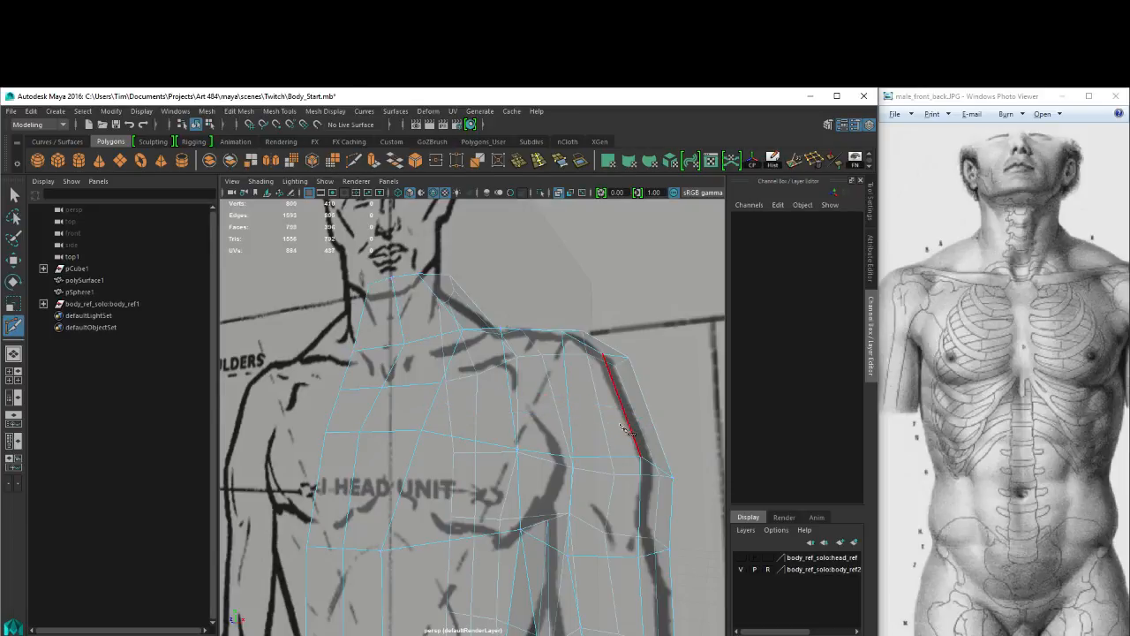
pyautogui.hotkey('ctrl', 'z')
# Adjust the vertices along the top of the shoulder in the front view to follow the reference's shoulder line.
pyautogui.press('space')
pyautogui.moveTo(403, 347); pyautogui.dragTo(402, 375)
pyautogui.press('w')
pyautogui.keyDown('alt'); pyautogui.moveTo(499, 331); pyautogui.dragTo(481, 390, button='middle'); pyautogui.keyUp('alt')
pyautogui.keyDown('alt'); pyautogui.moveTo(481, 390); pyautogui.dragTo(501, 396, button='right'); pyautogui.keyUp('alt')
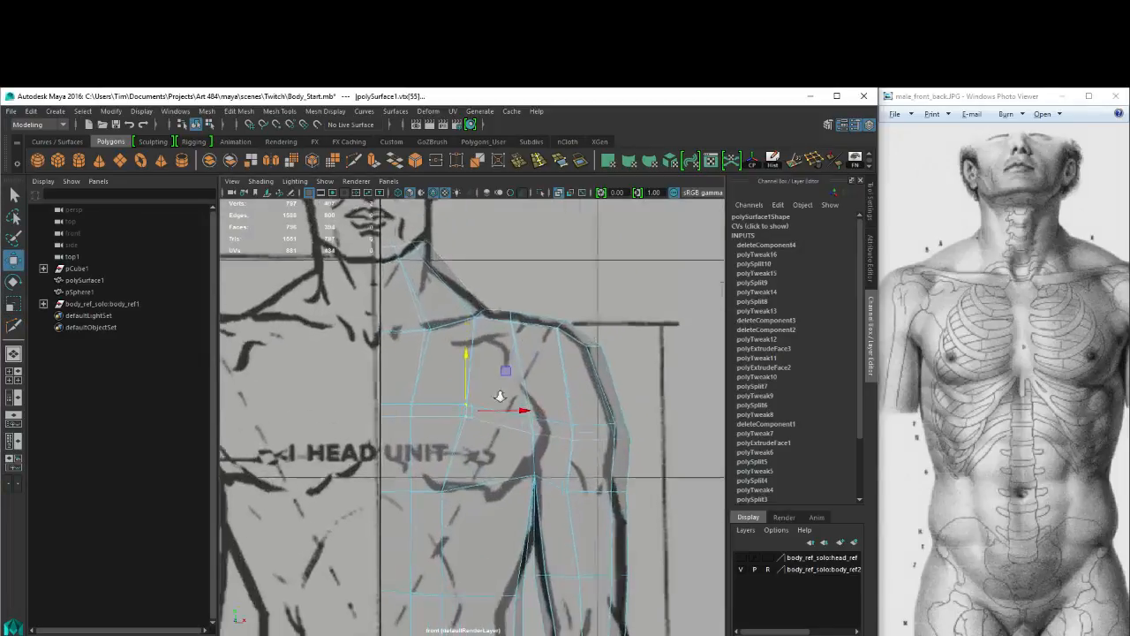
pyautogui.rightClick(534, 325)
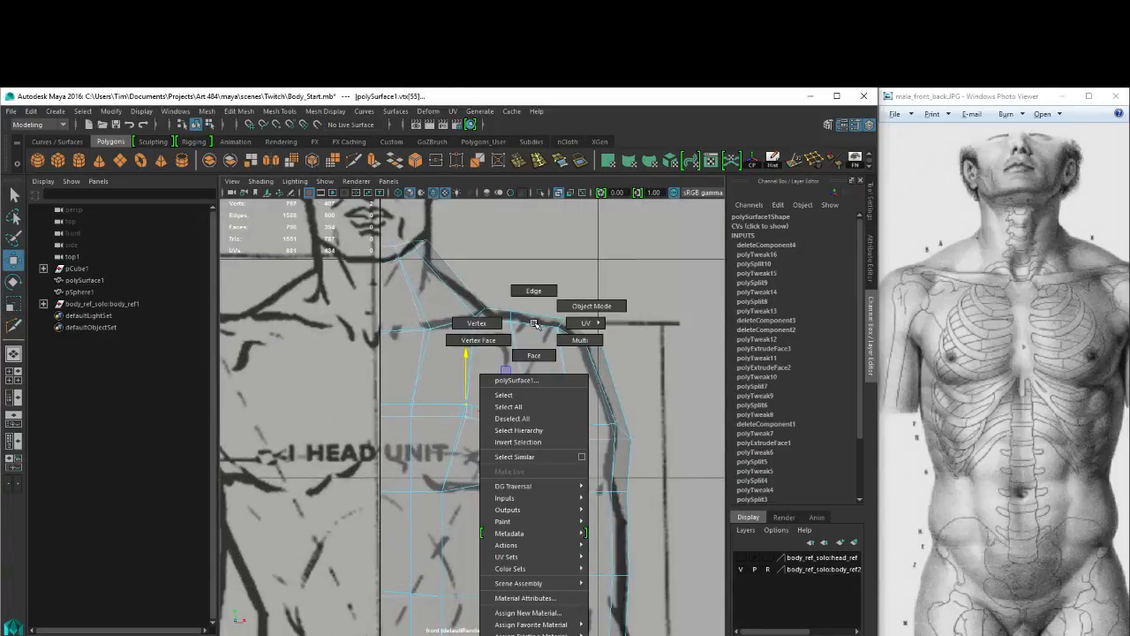
pyautogui.click(477, 323)
pyautogui.moveTo(553, 314)
pyautogui.mouseDown()
pyautogui.moveTo(570, 332)
pyautogui.moveTo(559, 326)
pyautogui.mouseUp()
pyautogui.moveTo(499, 290); pyautogui.dragTo(530, 358)
pyautogui.moveTo(510, 318)
pyautogui.mouseDown()
pyautogui.moveTo(520, 325)
pyautogui.moveTo(495, 319)
pyautogui.mouseUp()
pyautogui.click(479, 313)
pyautogui.keyDown('alt'); pyautogui.moveTo(497, 217); pyautogui.dragTo(535, 291, button='middle'); pyautogui.keyUp('alt')
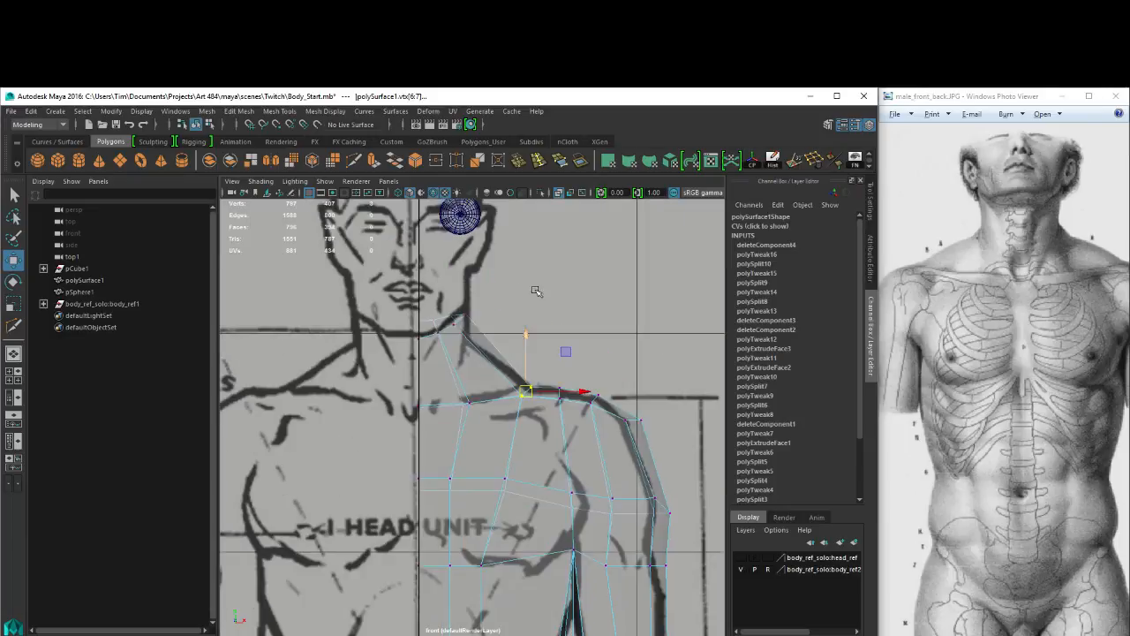
# Pull the outer shoulder vertices inward onto the reference's deltoid outline.
pyautogui.keyDown('alt'); pyautogui.moveTo(591, 438); pyautogui.dragTo(578, 319, button='middle'); pyautogui.keyUp('alt')
pyautogui.moveTo(599, 286); pyautogui.dragTo(652, 340)
pyautogui.moveTo(625, 304); pyautogui.dragTo(616, 308)
pyautogui.keyDown('alt'); pyautogui.moveTo(613, 306); pyautogui.dragTo(626, 285, button='middle'); pyautogui.keyUp('alt')
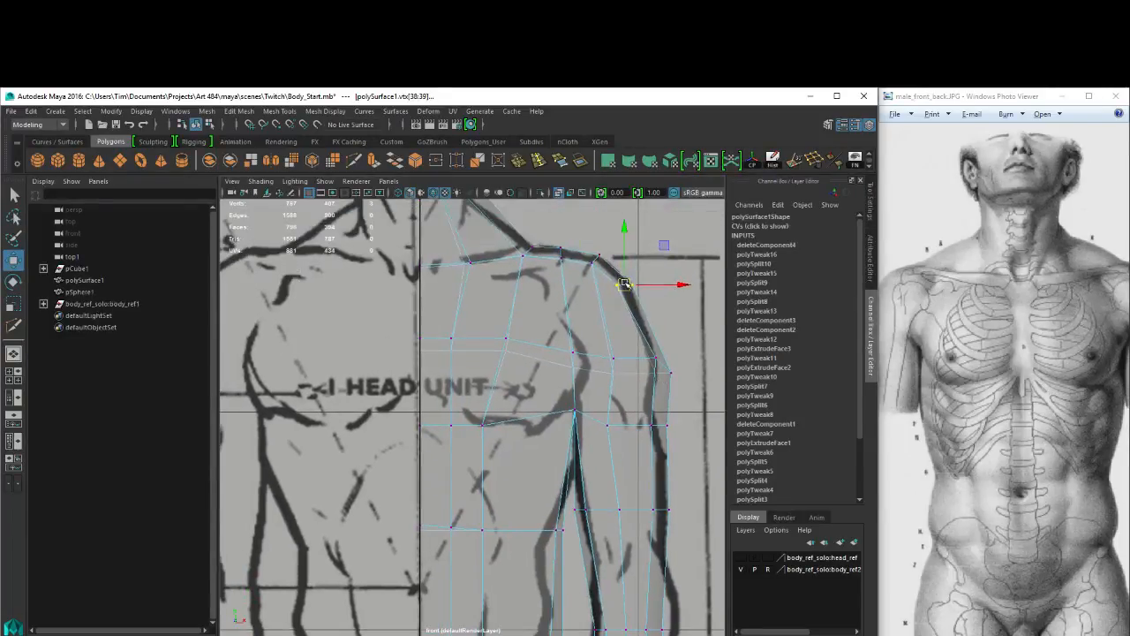
pyautogui.moveTo(637, 336); pyautogui.dragTo(653, 364)
pyautogui.keyDown('alt'); pyautogui.moveTo(669, 399); pyautogui.dragTo(698, 408, button='middle'); pyautogui.keyUp('alt')
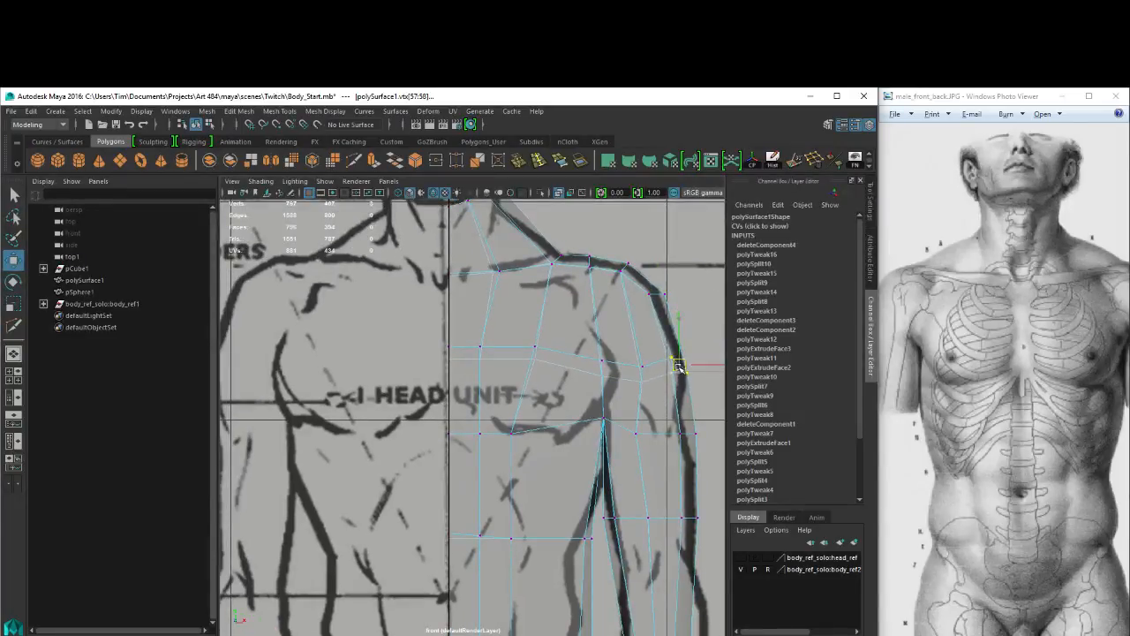
# Raise the inner deltoid vertex and move the front armpit and upper chest vertices outward to the reference's pectoral contour.
pyautogui.moveTo(637, 359); pyautogui.dragTo(647, 375)
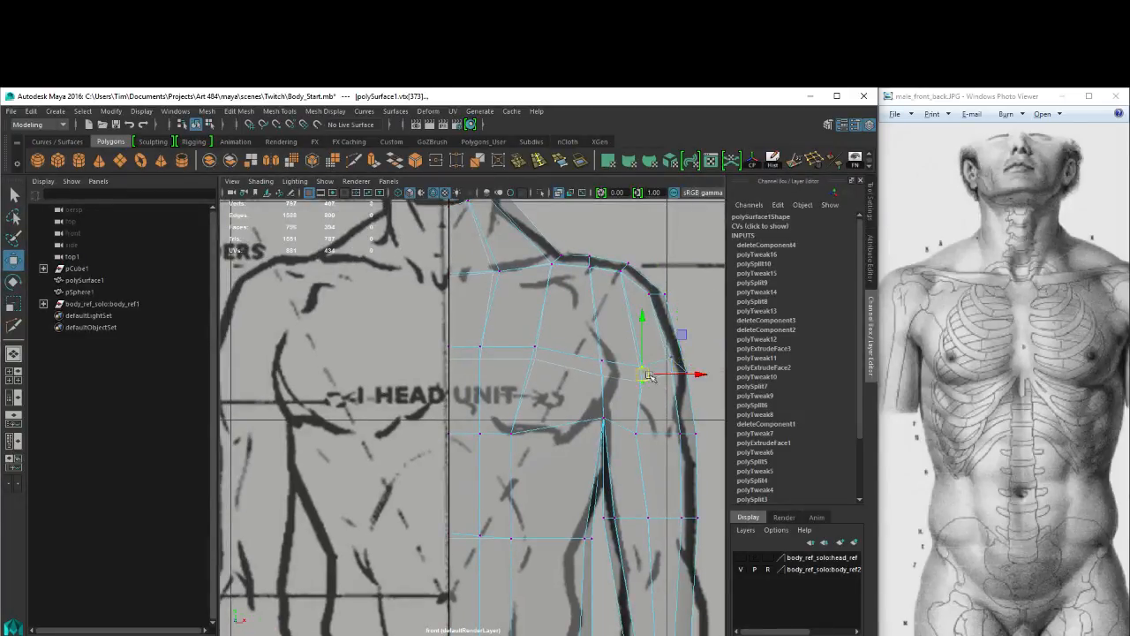
pyautogui.click(603, 363)
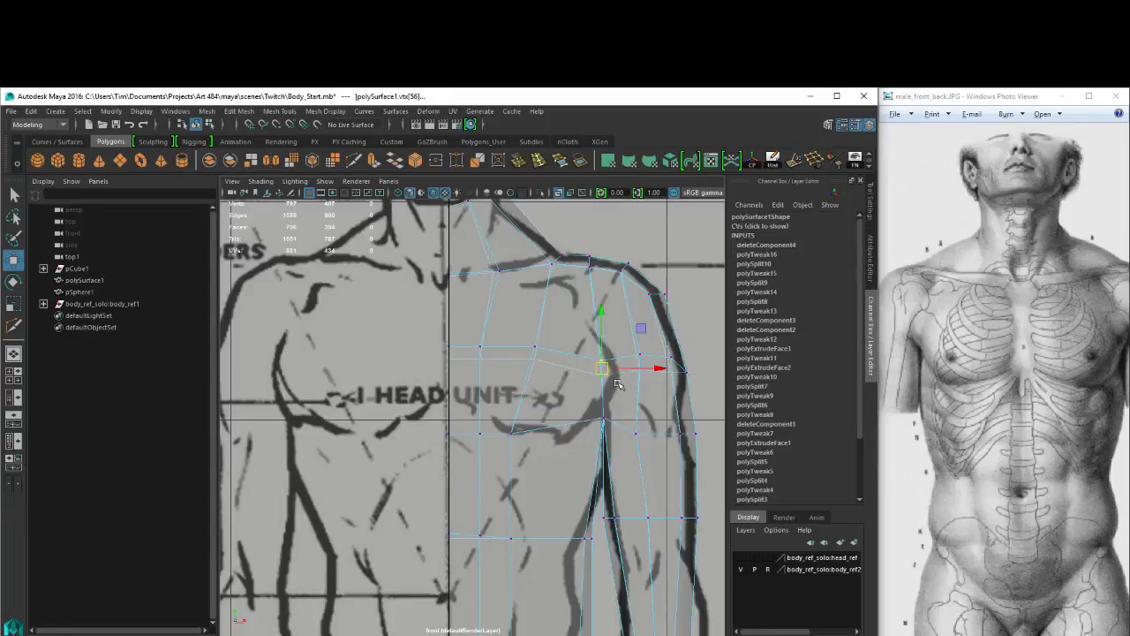
pyautogui.moveTo(601, 368); pyautogui.dragTo(617, 367)
pyautogui.moveTo(515, 332); pyautogui.dragTo(554, 360)
# Place the lower chest vertices along the reference's lower pectoral line and shift the inner upper chest vertices outward.
pyautogui.click(511, 432)
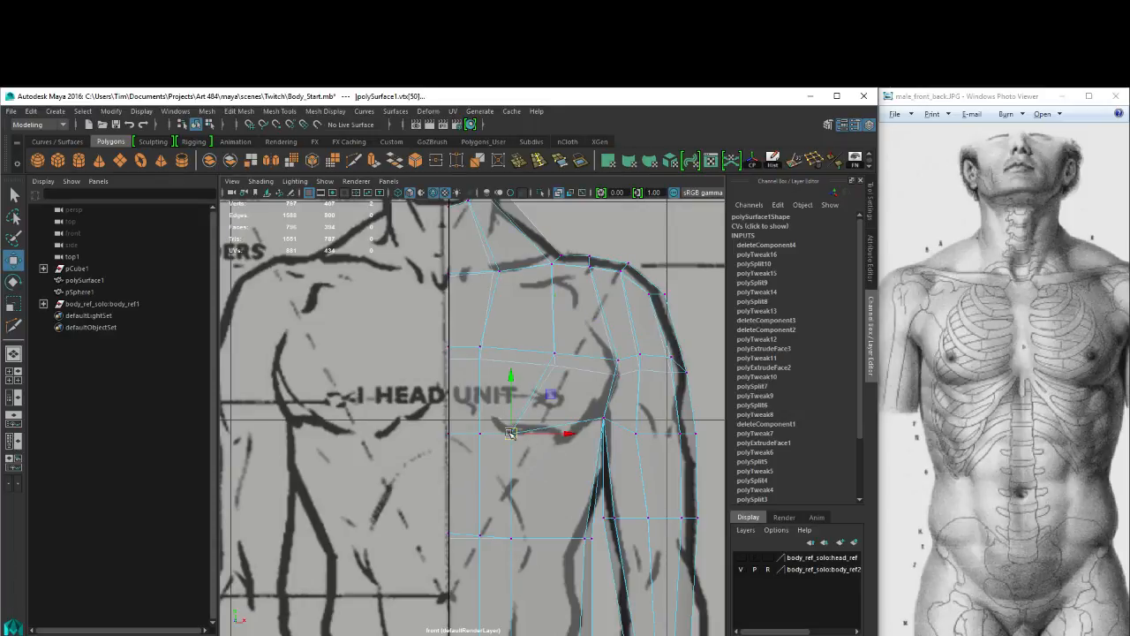
pyautogui.moveTo(511, 432); pyautogui.dragTo(563, 435)
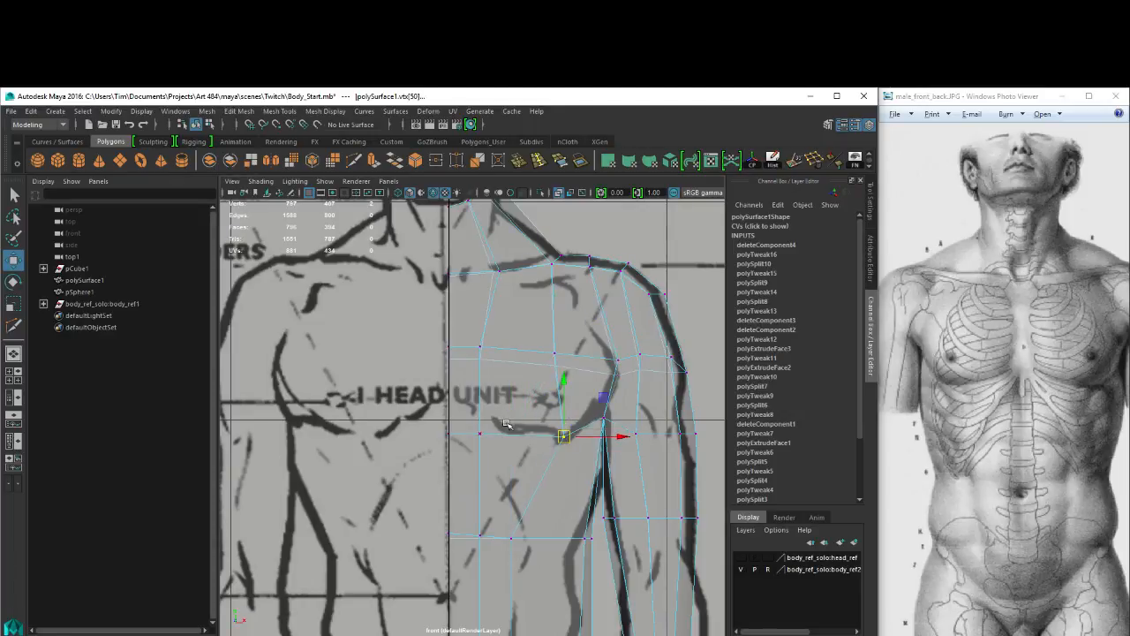
pyautogui.moveTo(477, 439); pyautogui.dragTo(477, 440)
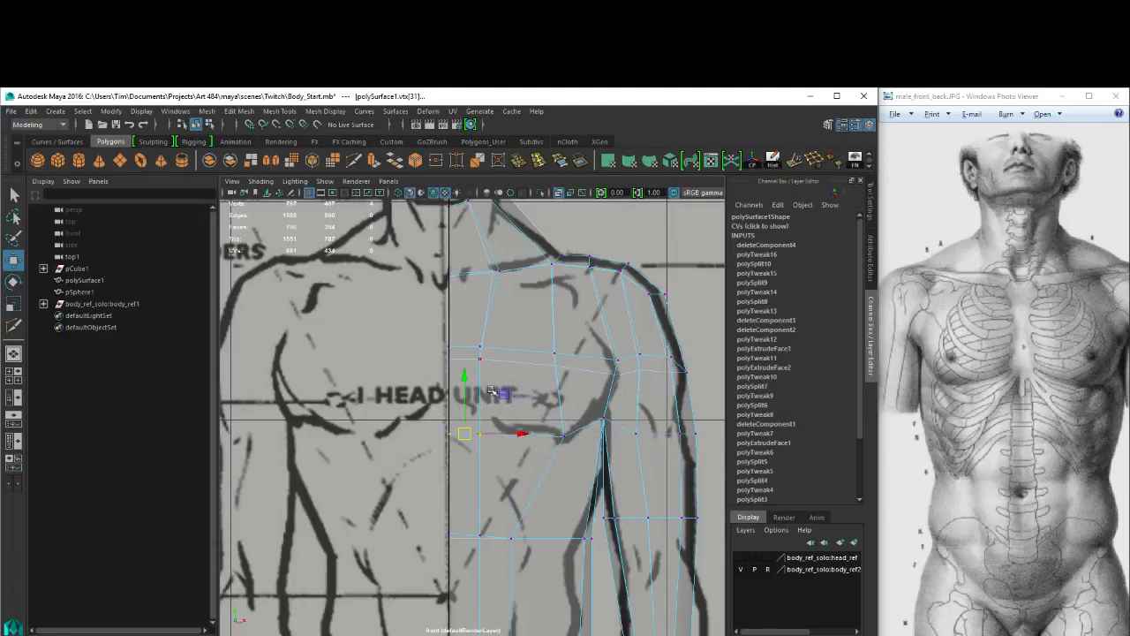
pyautogui.moveTo(464, 378); pyautogui.dragTo(459, 355)
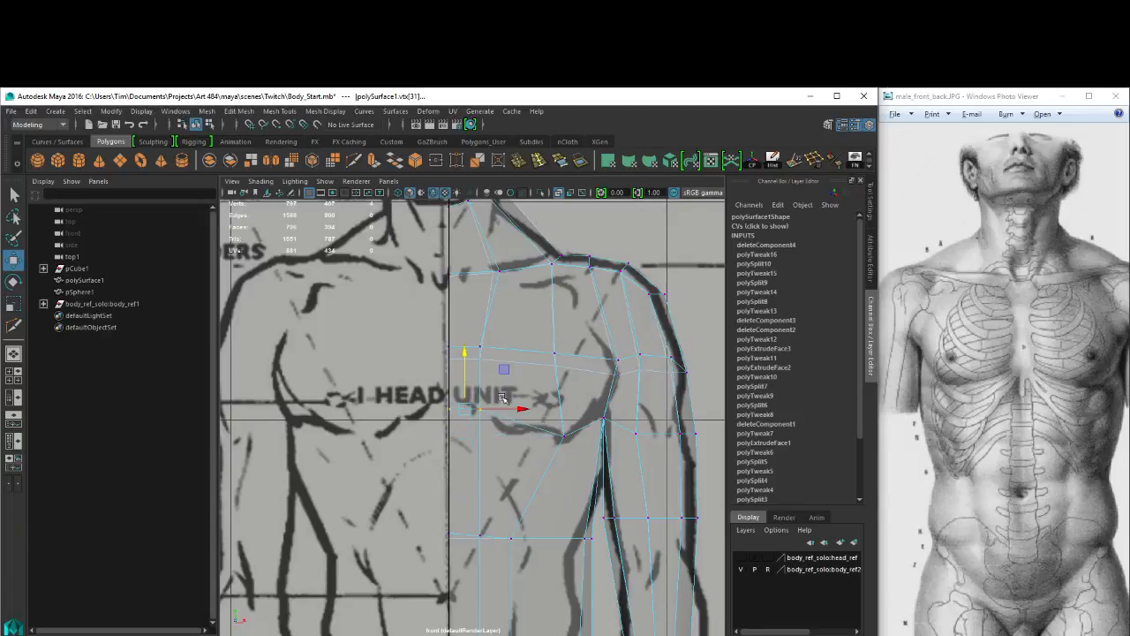
pyautogui.moveTo(473, 400); pyautogui.dragTo(493, 426)
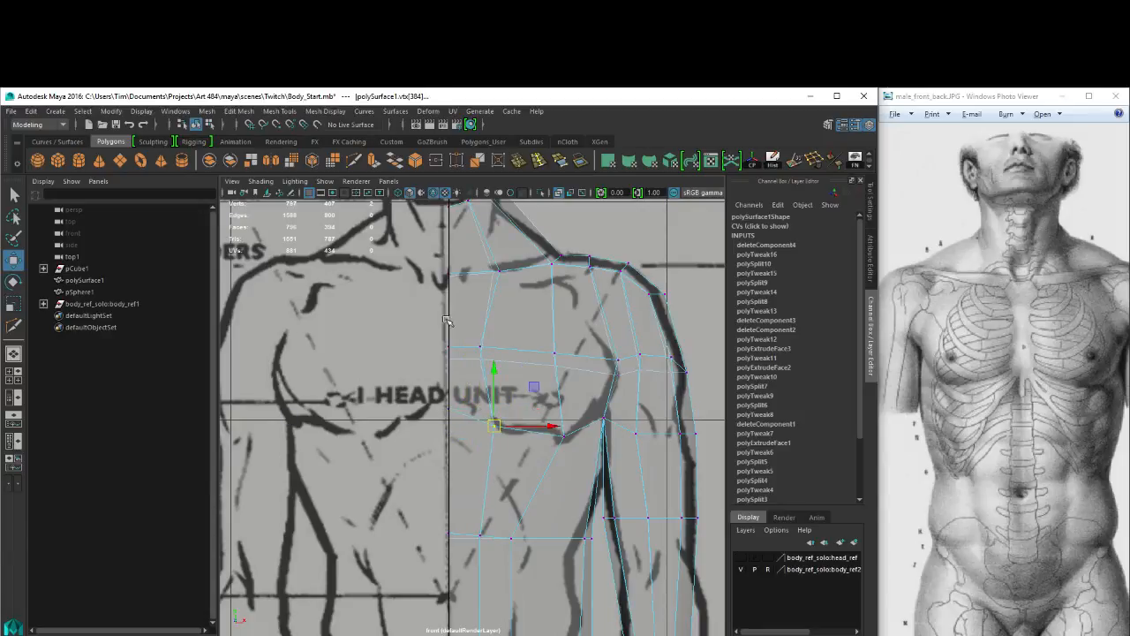
pyautogui.moveTo(473, 332); pyautogui.dragTo(557, 356)
# Spread the rib-level vertices outward and align the side ones with the reference's torso outline.
pyautogui.keyDown('alt'); pyautogui.moveTo(564, 439); pyautogui.dragTo(573, 335, button='middle'); pyautogui.keyUp('alt')
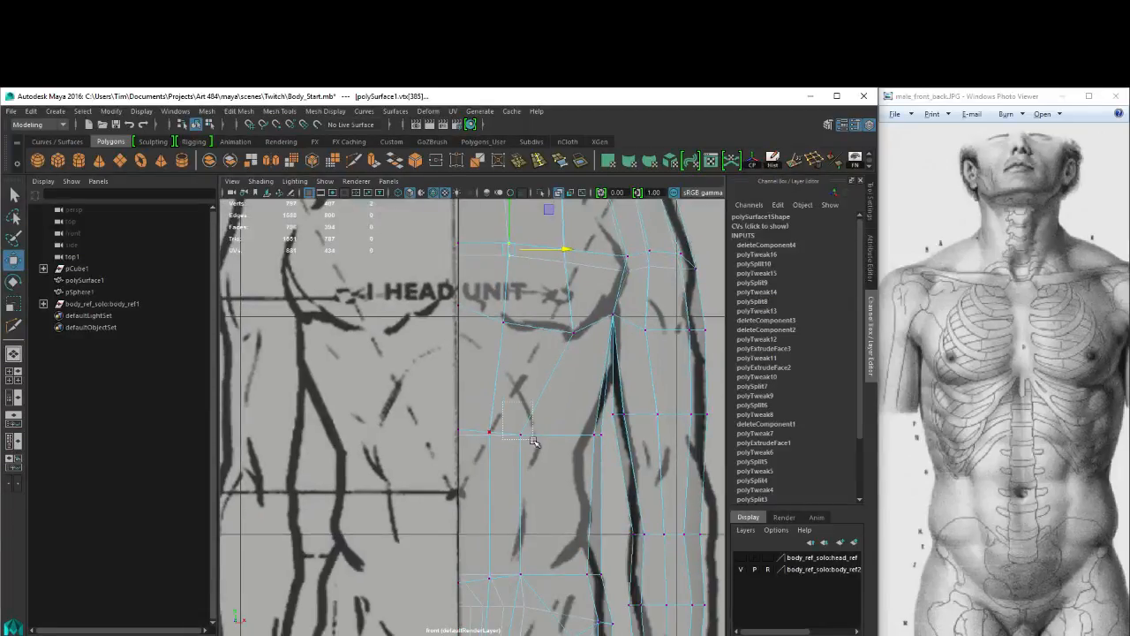
pyautogui.moveTo(533, 439)
pyautogui.mouseDown()
pyautogui.moveTo(542, 433)
pyautogui.moveTo(496, 459)
pyautogui.moveTo(547, 434)
pyautogui.mouseUp()
pyautogui.keyDown('alt'); pyautogui.moveTo(563, 478); pyautogui.dragTo(543, 430, button='middle'); pyautogui.keyUp('alt')
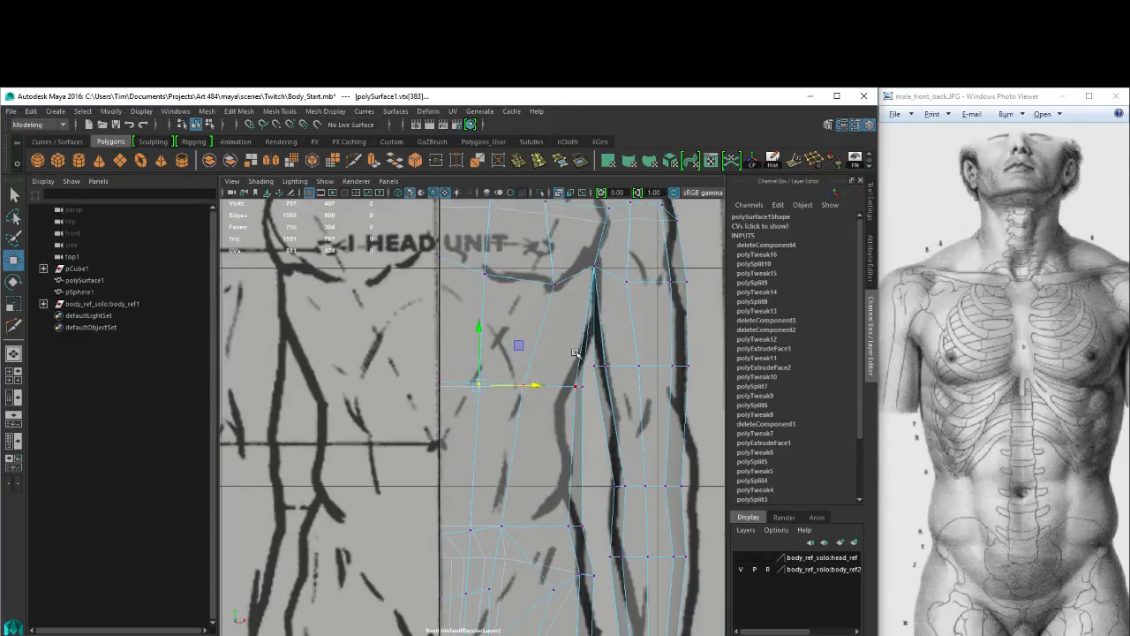
pyautogui.moveTo(593, 415); pyautogui.dragTo(626, 389)
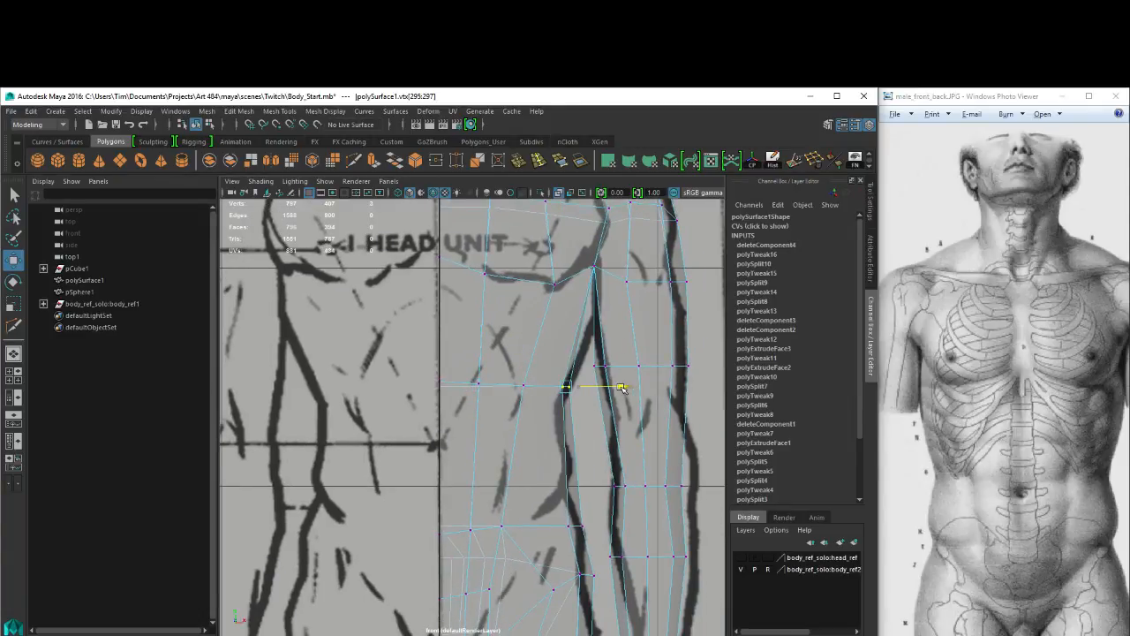
# Adjust the upper arm vertices at armpit level to fit the reference's outer arm contour.
pyautogui.keyDown('alt'); pyautogui.moveTo(619, 332); pyautogui.dragTo(620, 436, button='middle'); pyautogui.keyUp('alt')
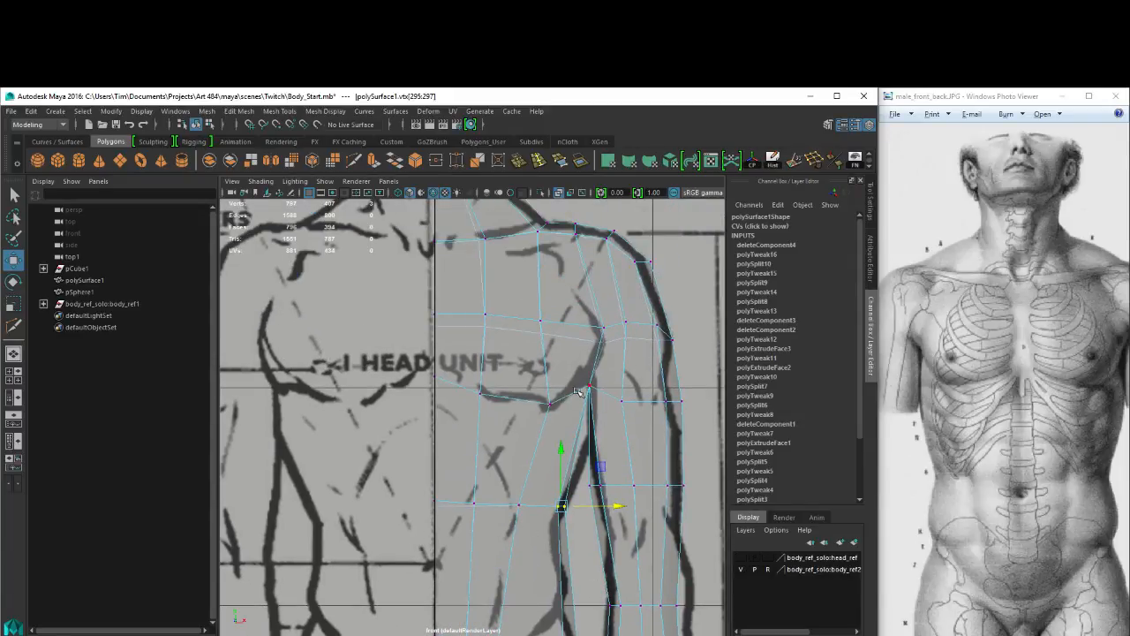
pyautogui.keyDown('alt'); pyautogui.moveTo(579, 392); pyautogui.dragTo(456, 384, button='middle'); pyautogui.keyUp('alt')
pyautogui.moveTo(538, 378)
pyautogui.mouseDown()
pyautogui.moveTo(553, 394)
pyautogui.moveTo(536, 371)
pyautogui.mouseUp()
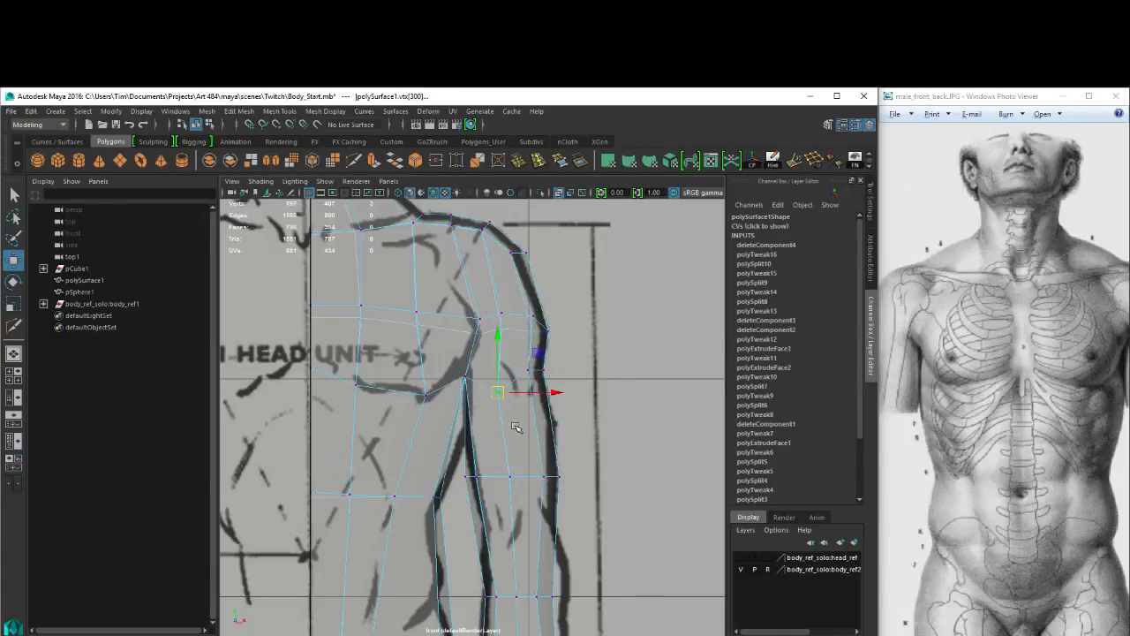
pyautogui.click(498, 372)
pyautogui.keyDown('alt'); pyautogui.moveTo(532, 422); pyautogui.dragTo(572, 344, button='middle'); pyautogui.keyUp('alt')
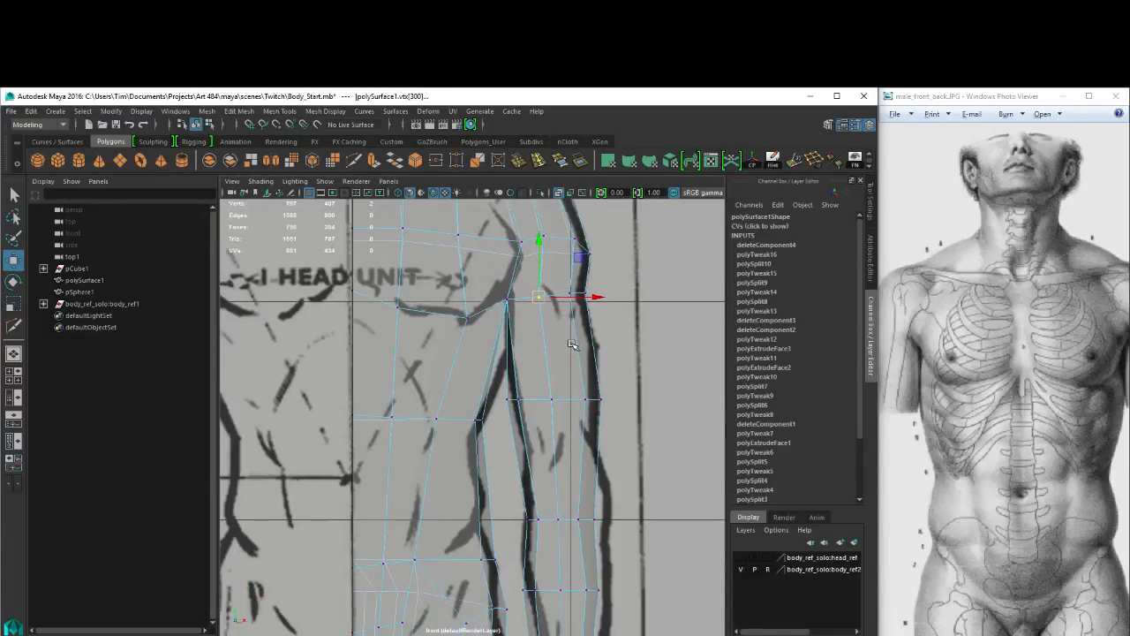
# Reposition the mid-upper-arm and elbow vertex rows to match the reference's arm outline.
pyautogui.moveTo(518, 411); pyautogui.dragTo(519, 409)
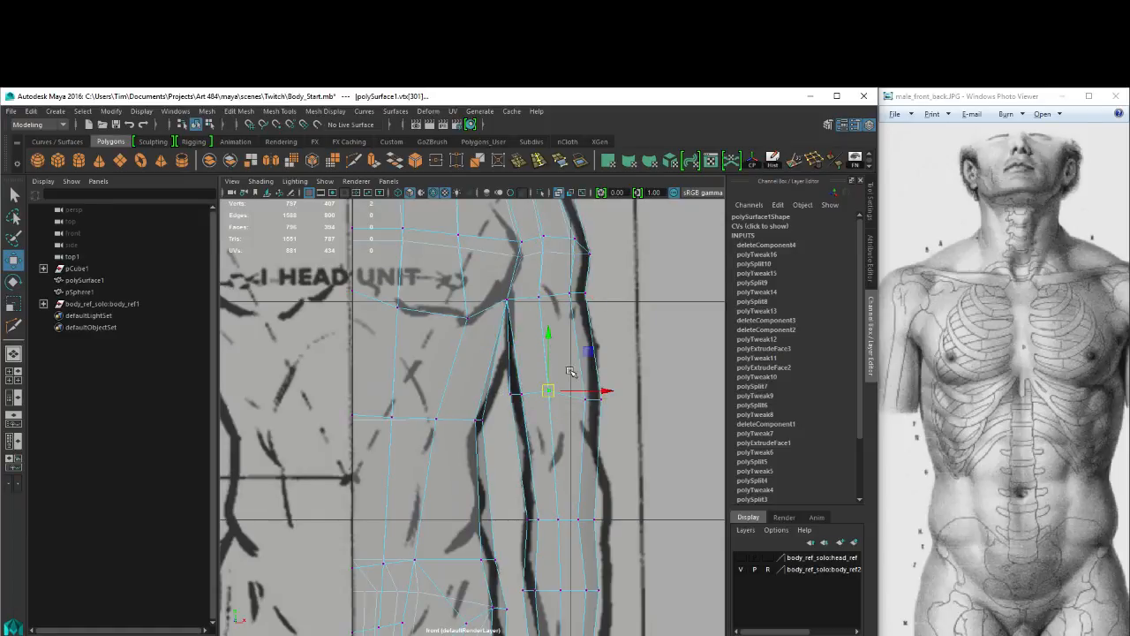
pyautogui.moveTo(574, 371)
pyautogui.mouseDown()
pyautogui.moveTo(623, 415)
pyautogui.moveTo(589, 388)
pyautogui.mouseUp()
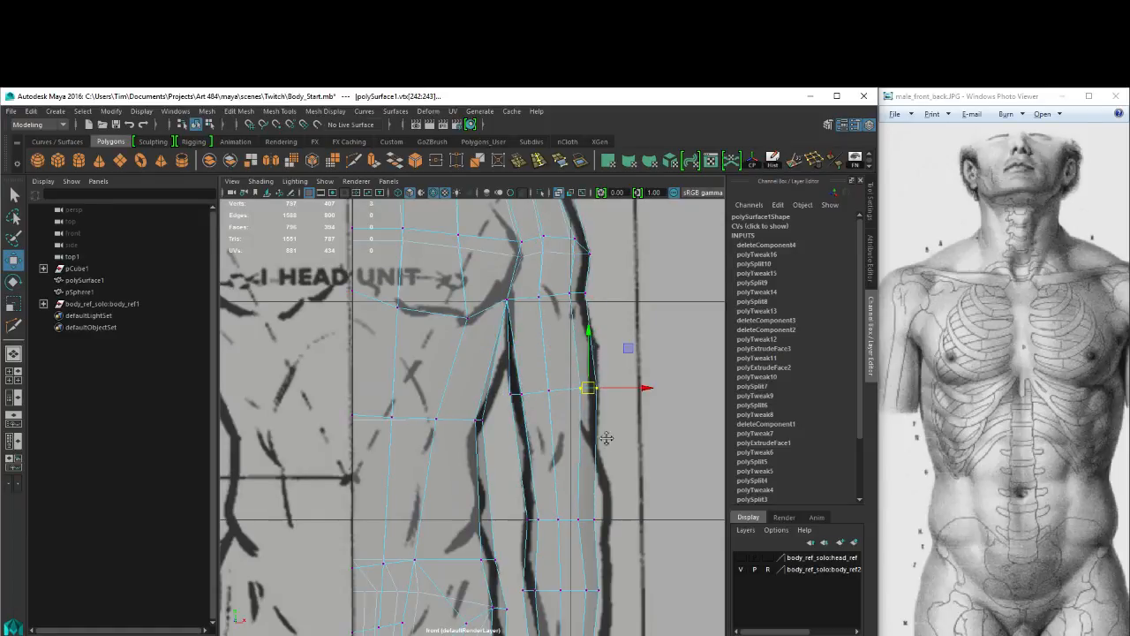
pyautogui.keyDown('alt'); pyautogui.moveTo(606, 440); pyautogui.dragTo(592, 328, button='middle'); pyautogui.keyUp('alt')
pyautogui.moveTo(512, 402); pyautogui.dragTo(573, 370)
pyautogui.keyDown('alt'); pyautogui.moveTo(555, 470); pyautogui.dragTo(544, 422, button='middle'); pyautogui.keyUp('alt')
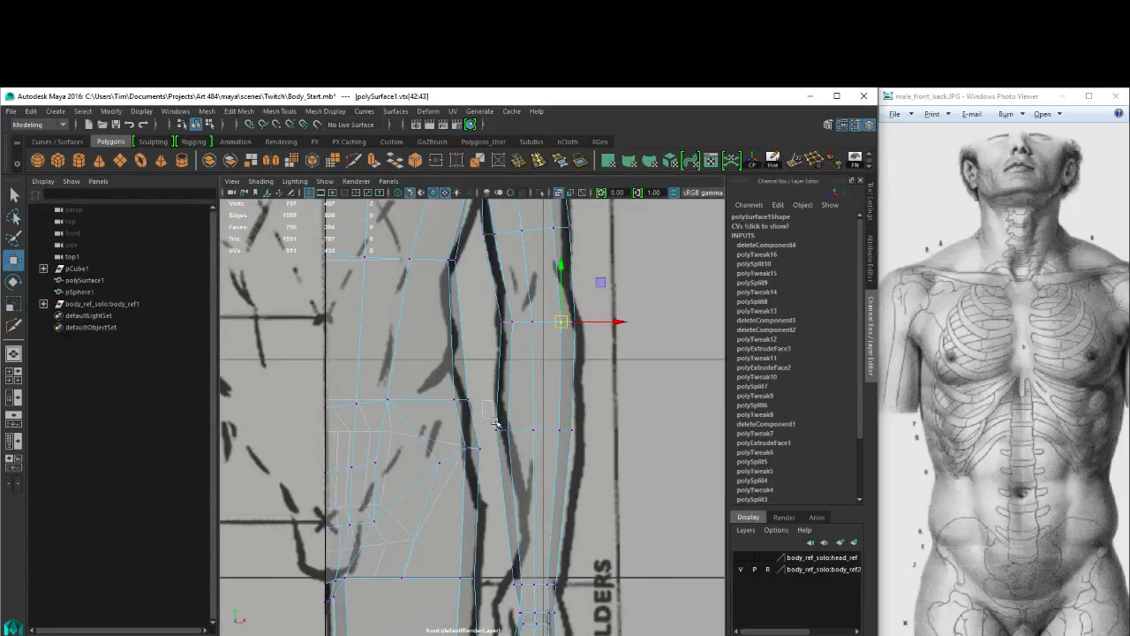
# Select all wrist, hand and finger vertices and move them up to the reference's wrist level in front view.
pyautogui.moveTo(496, 422); pyautogui.dragTo(636, 616)
pyautogui.keyDown('alt'); pyautogui.moveTo(635, 557); pyautogui.dragTo(610, 323, button='middle'); pyautogui.keyUp('alt')
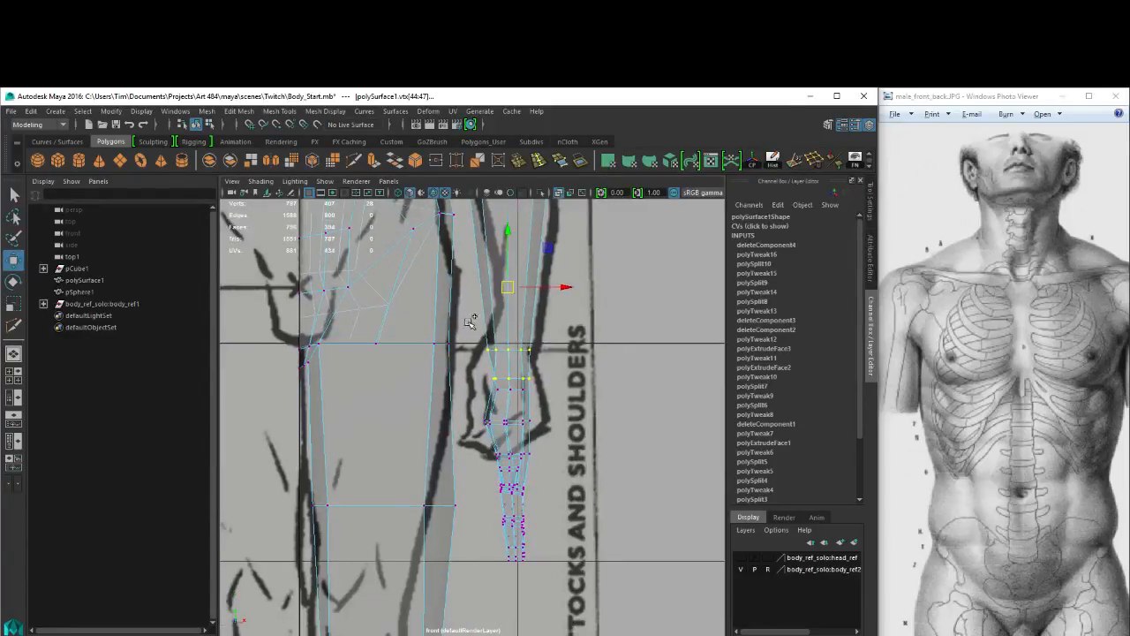
pyautogui.moveTo(471, 316); pyautogui.dragTo(572, 616)
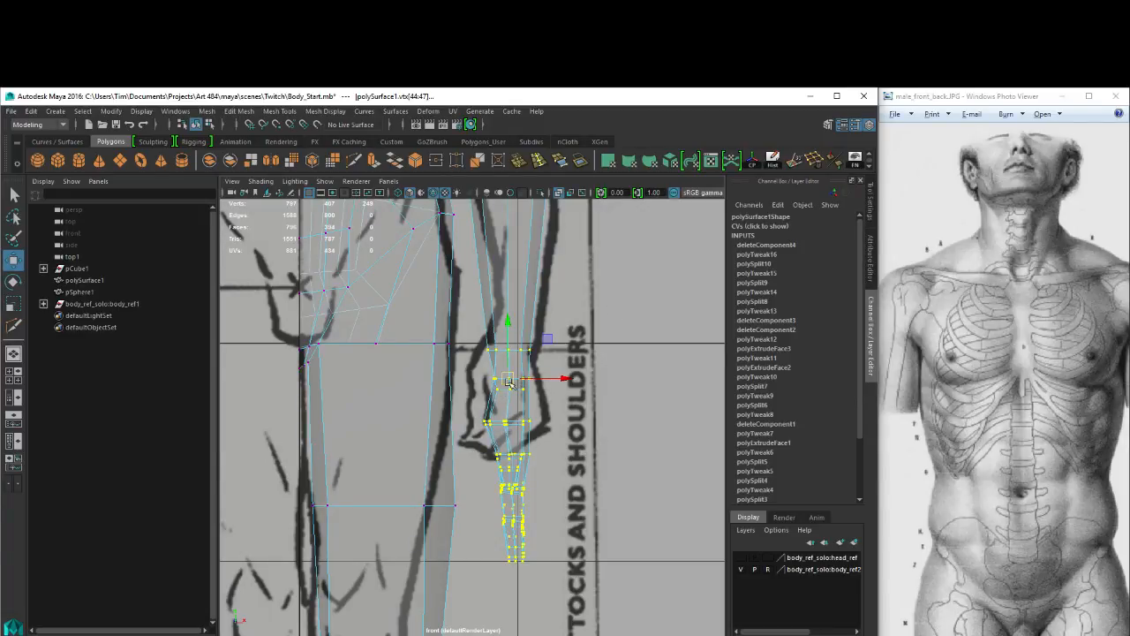
pyautogui.moveTo(476, 331); pyautogui.dragTo(561, 419)
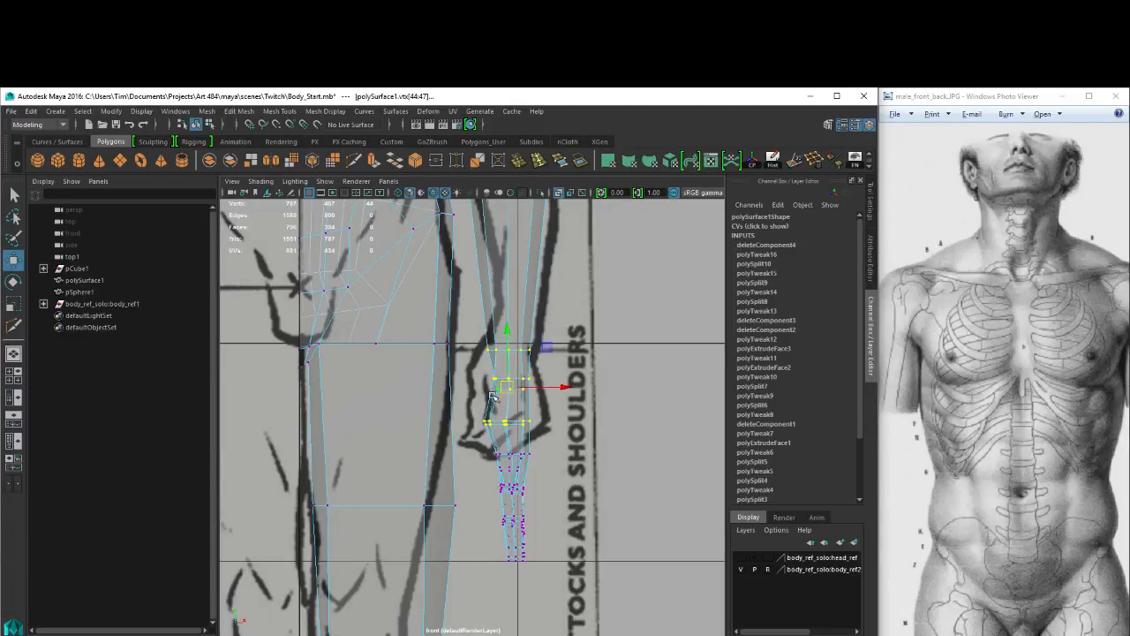
pyautogui.moveTo(465, 315); pyautogui.dragTo(640, 630)
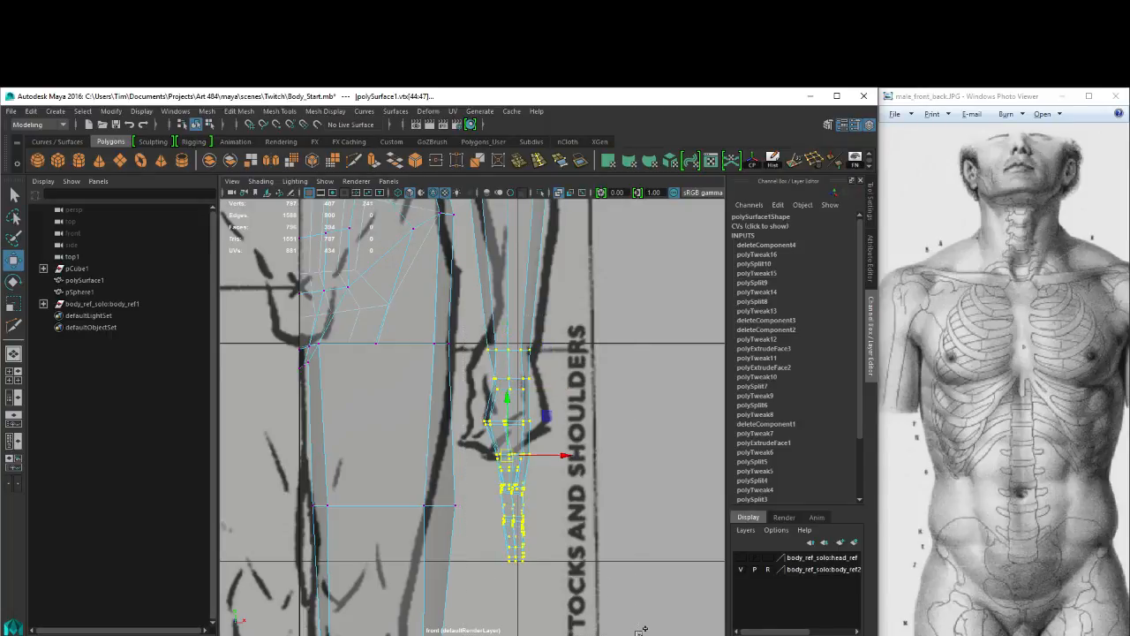
pyautogui.moveTo(471, 319); pyautogui.dragTo(595, 429)
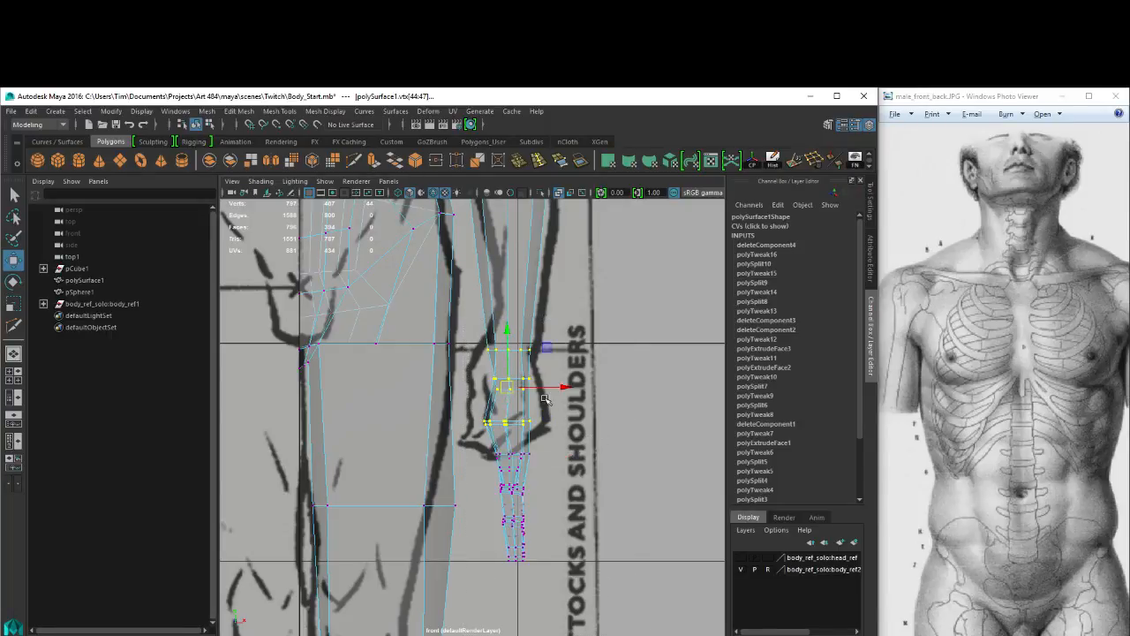
pyautogui.keyDown('shift'); pyautogui.moveTo(465, 305); pyautogui.dragTo(695, 551); pyautogui.keyUp('shift')
pyautogui.hotkey('ctrl', 'z')
pyautogui.keyDown('ctrl'); pyautogui.keyDown('shift'); pyautogui.moveTo(479, 344); pyautogui.dragTo(618, 552); pyautogui.keyUp('shift'); pyautogui.keyUp('ctrl')
pyautogui.moveTo(516, 460); pyautogui.dragTo(519, 382)
# Shift the transform pivot up to the wrist and scale the hand vertices down slightly from there.
pyautogui.keyDown('alt'); pyautogui.moveTo(524, 338); pyautogui.dragTo(526, 365, button='middle'); pyautogui.keyUp('alt')
pyautogui.press('r')
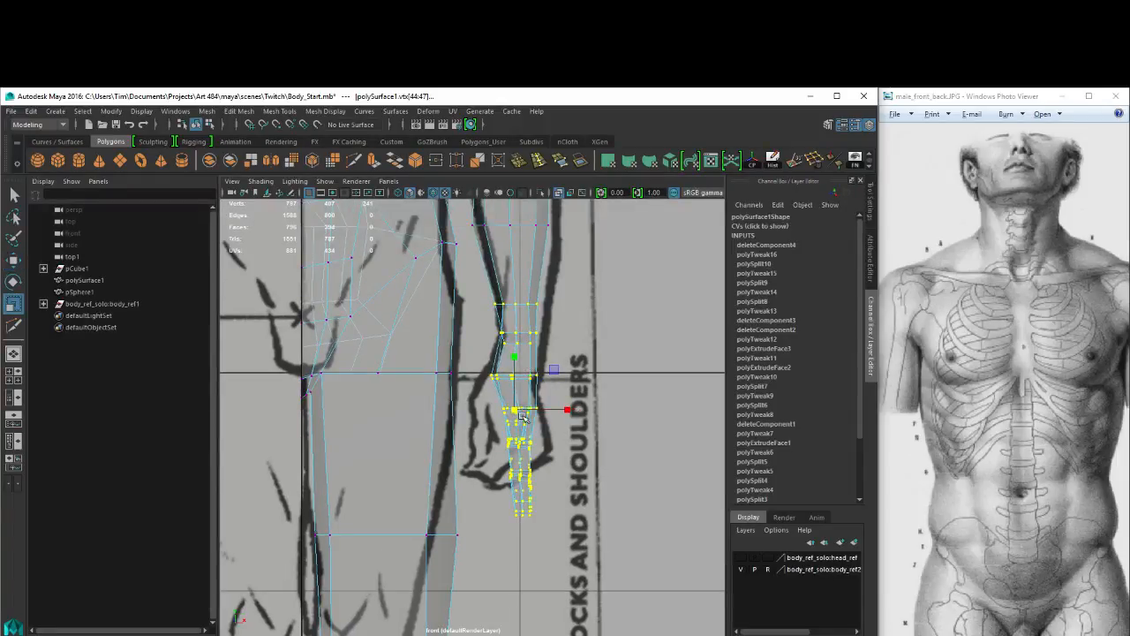
pyautogui.press('e')
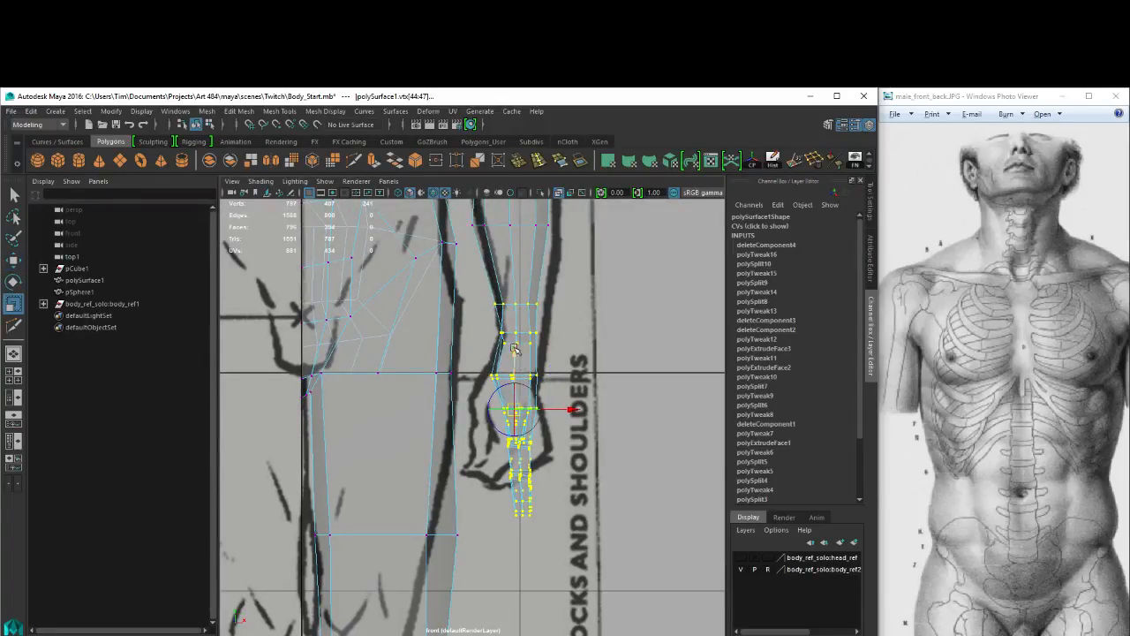
pyautogui.moveTo(514, 359); pyautogui.dragTo(520, 256)
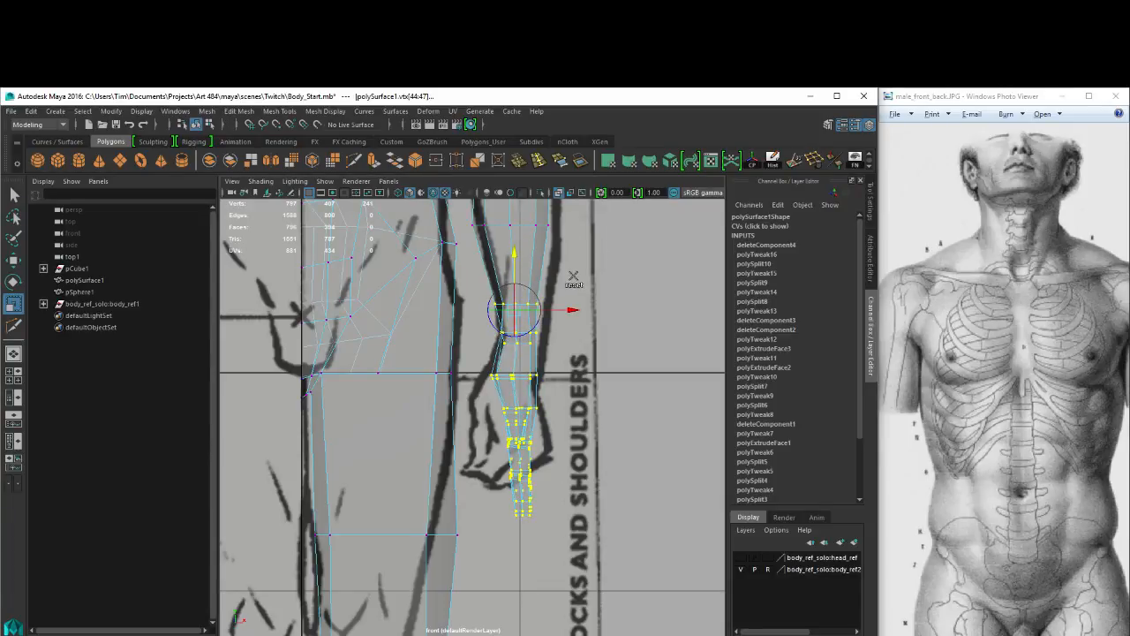
pyautogui.press('Insert')
pyautogui.moveTo(515, 309); pyautogui.dragTo(490, 294)
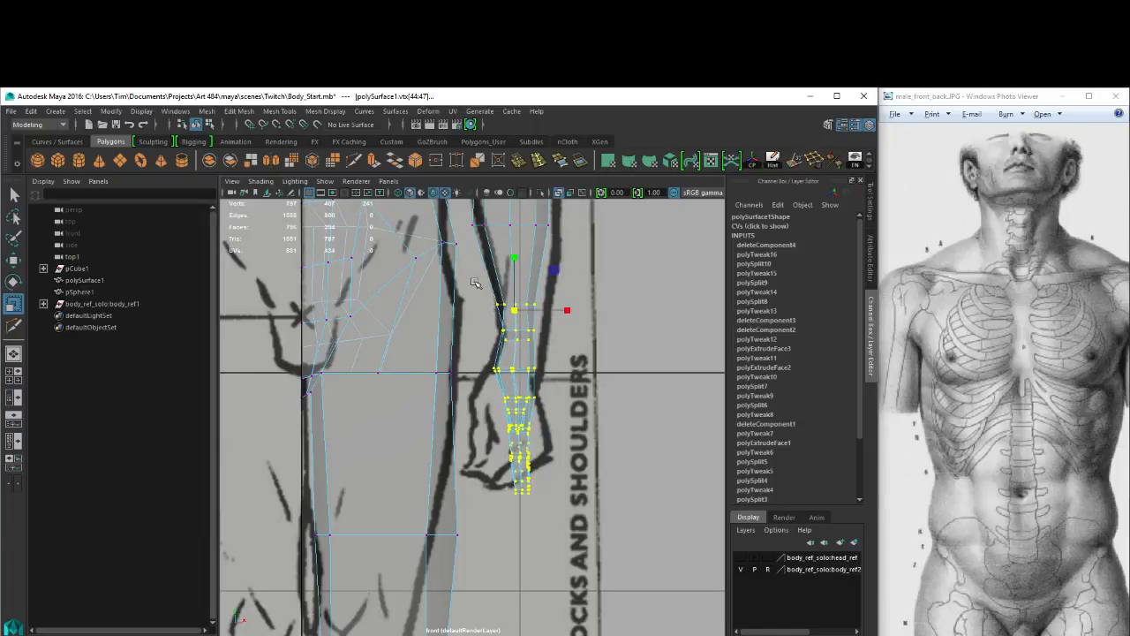
# Reselect the whole hand, set its pivot at the wrist, rotate it slightly and shift it to fit the reference's wrist.
pyautogui.moveTo(465, 280); pyautogui.dragTo(662, 604)
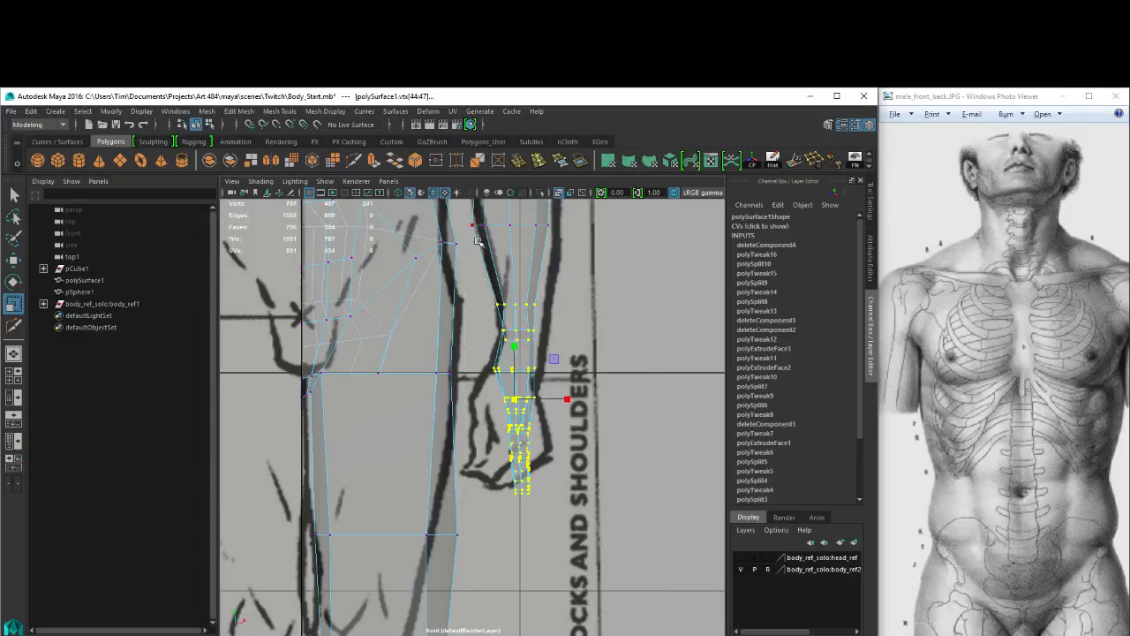
pyautogui.keyDown('alt'); pyautogui.moveTo(585, 276); pyautogui.dragTo(560, 333, button='middle'); pyautogui.keyUp('alt')
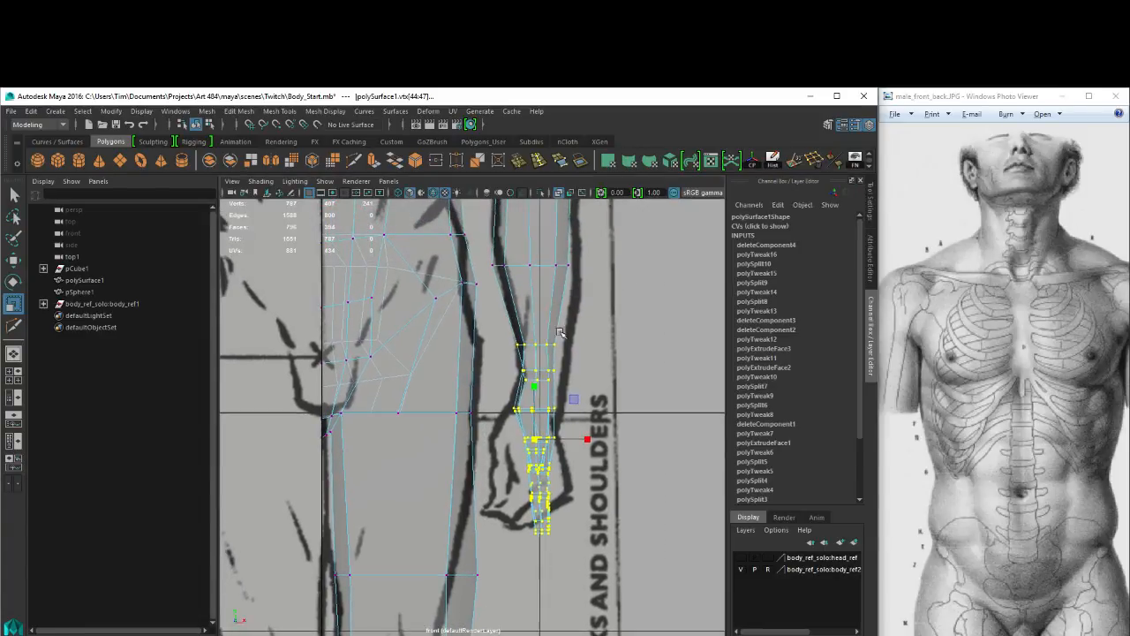
pyautogui.press('d')
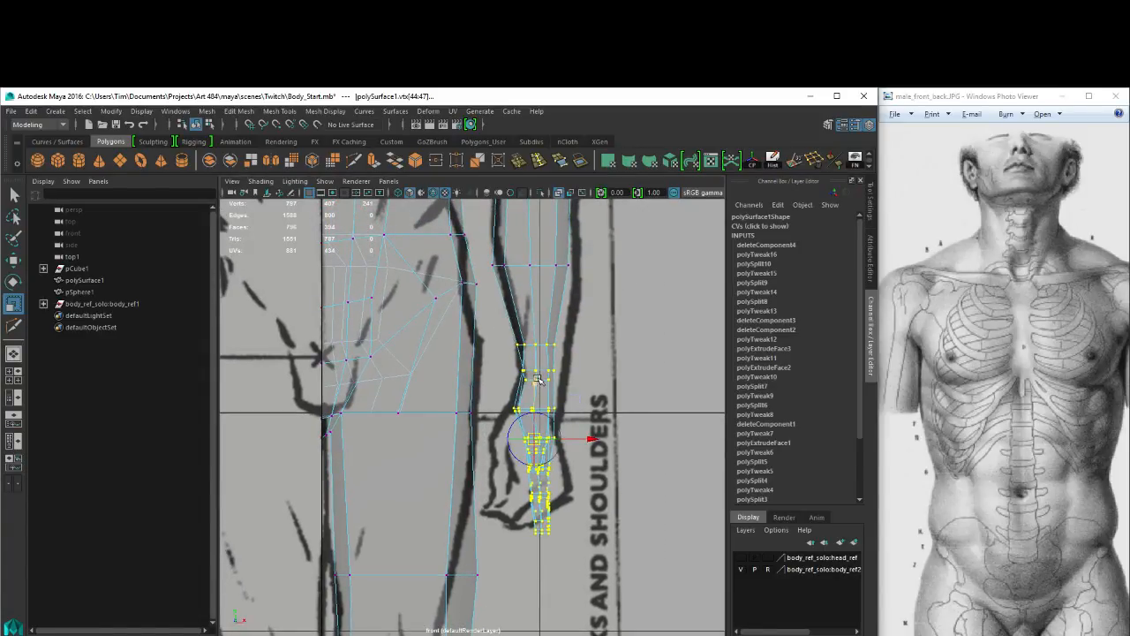
pyautogui.moveTo(534, 382); pyautogui.dragTo(535, 309)
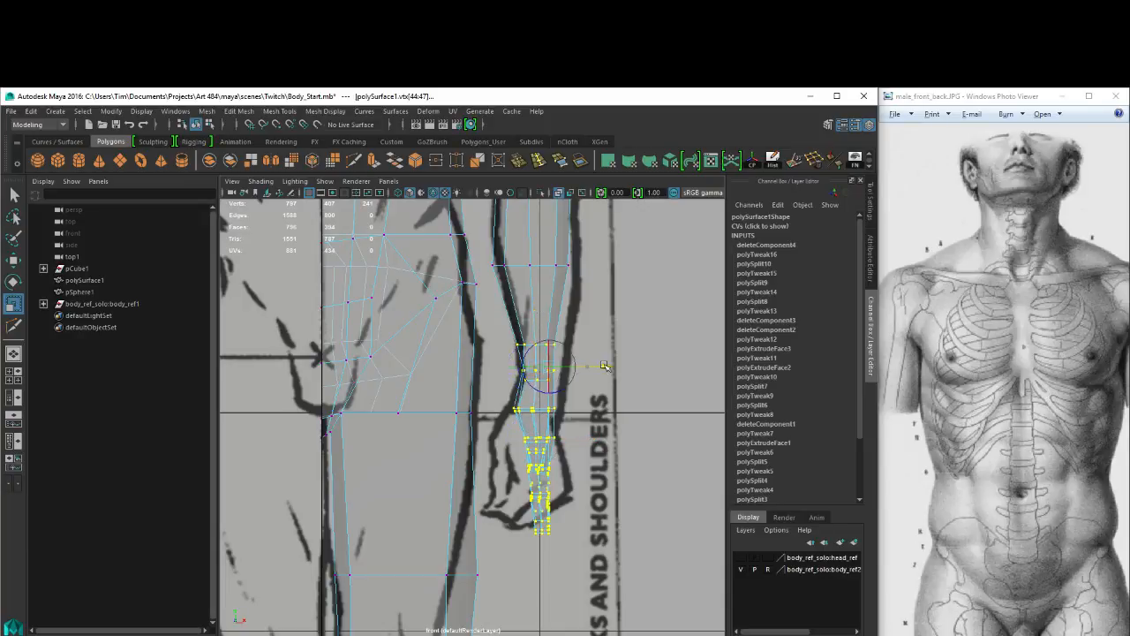
pyautogui.press('e')
pyautogui.moveTo(574, 323); pyautogui.dragTo(577, 327)
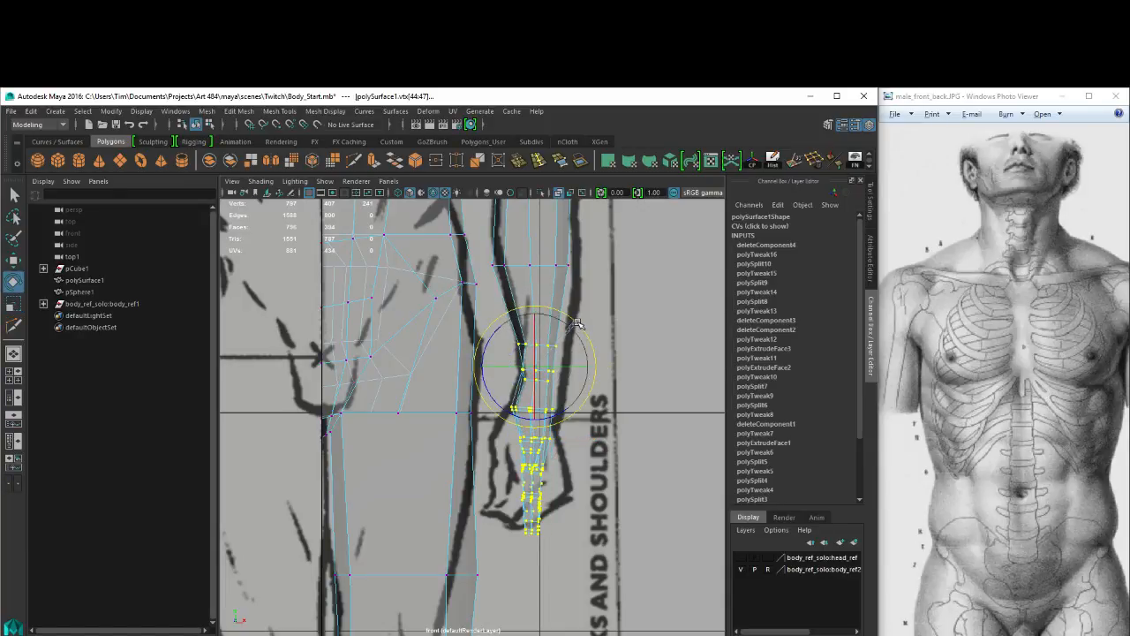
pyautogui.press('w')
pyautogui.moveTo(547, 364); pyautogui.dragTo(553, 364)
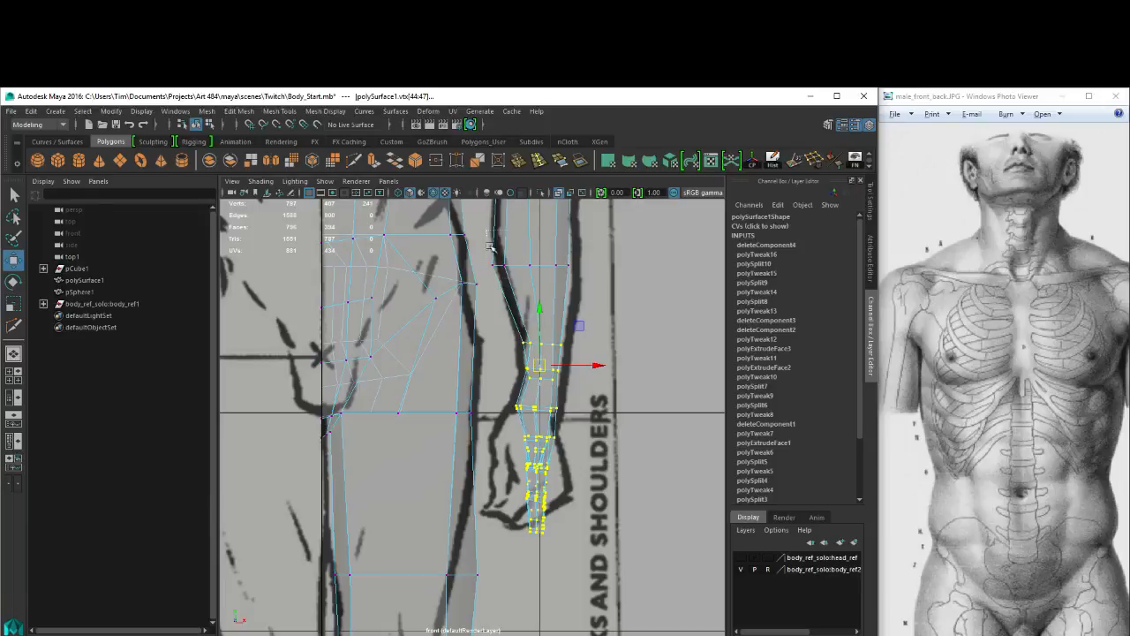
# Fit the inner forearm and inner upper-arm vertices to the reference's inner arm contour.
pyautogui.moveTo(487, 244); pyautogui.dragTo(512, 265)
pyautogui.keyDown('alt'); pyautogui.moveTo(521, 266); pyautogui.dragTo(526, 366, button='middle'); pyautogui.keyUp('alt')
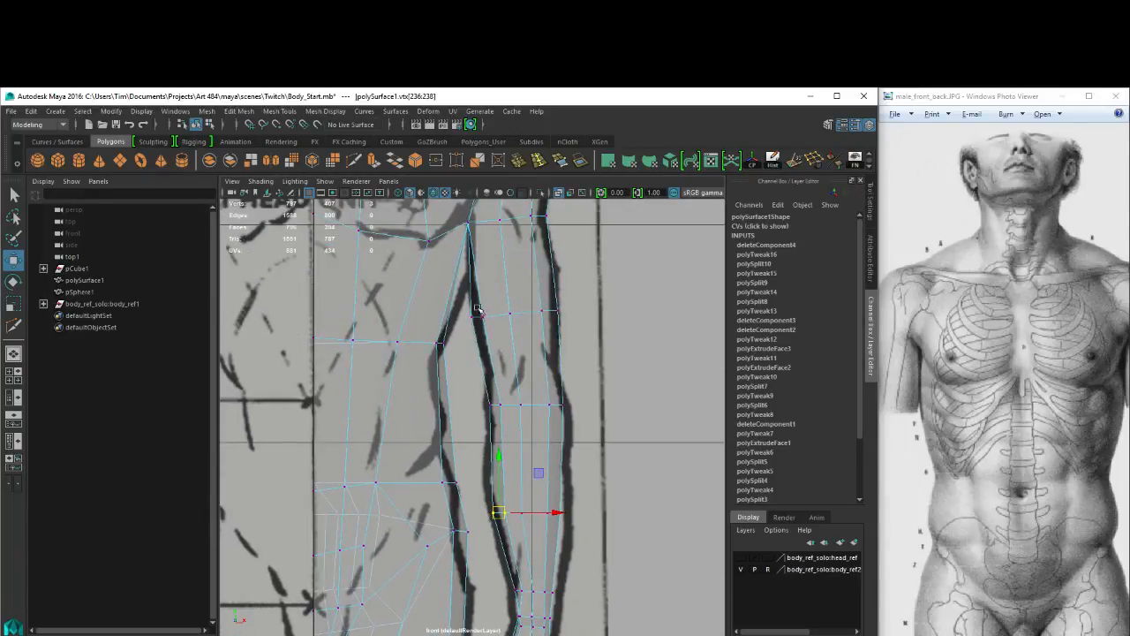
pyautogui.moveTo(495, 336); pyautogui.dragTo(495, 337)
pyautogui.keyDown('alt'); pyautogui.moveTo(472, 210); pyautogui.dragTo(490, 321, button='middle'); pyautogui.keyUp('alt')
pyautogui.moveTo(476, 309); pyautogui.dragTo(489, 337)
pyautogui.keyDown('alt'); pyautogui.moveTo(540, 422); pyautogui.dragTo(573, 237, button='middle'); pyautogui.keyUp('alt')
# Raise the armpit vertex on the front of the chest in perspective view.
pyautogui.press('space')
pyautogui.moveTo(588, 291); pyautogui.dragTo(511, 356)
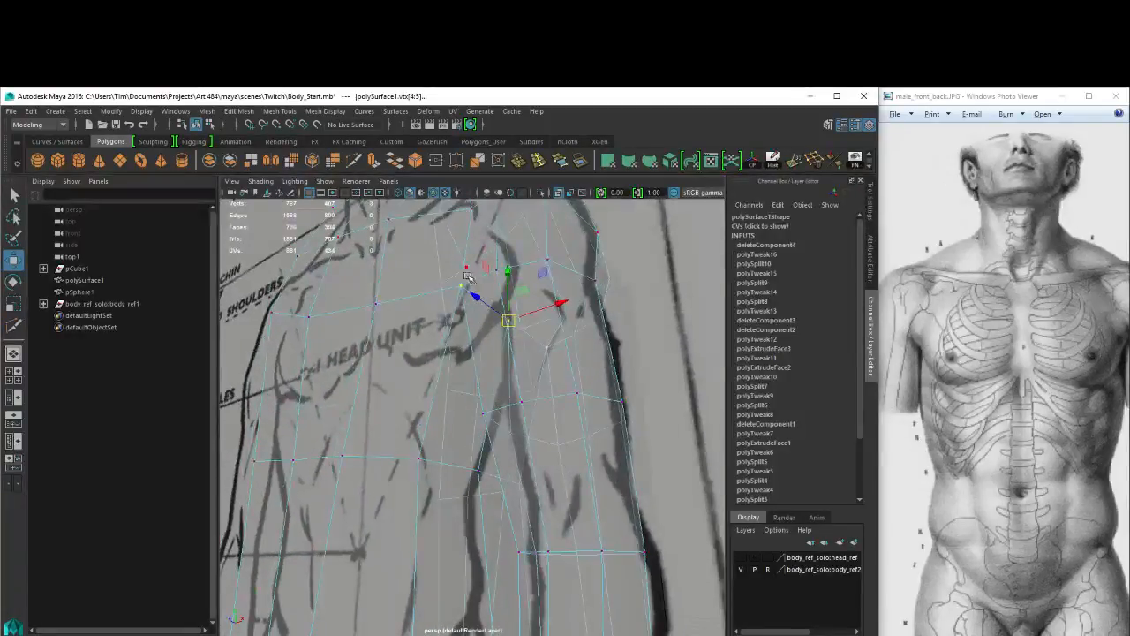
pyautogui.moveTo(449, 271); pyautogui.dragTo(474, 297)
pyautogui.keyDown('alt'); pyautogui.moveTo(558, 313); pyautogui.dragTo(519, 324); pyautogui.keyUp('alt')
pyautogui.moveTo(364, 308); pyautogui.dragTo(369, 309)
pyautogui.moveTo(421, 267); pyautogui.dragTo(421, 255)
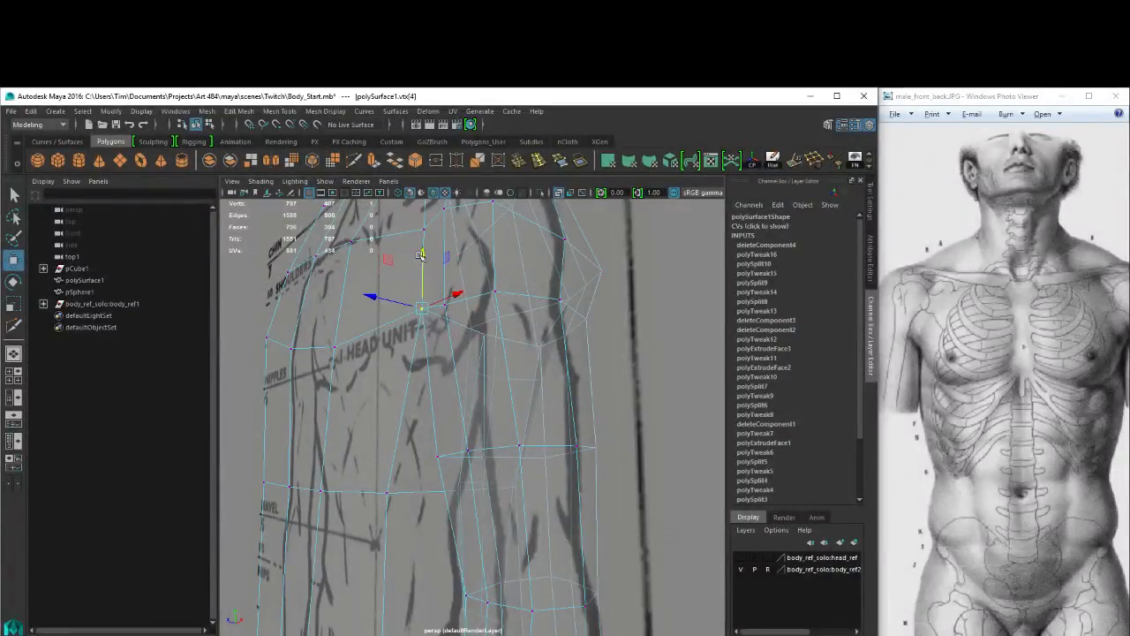
pyautogui.click(477, 326)
# Raise the matching armpit vertex on the back and inspect the armpit opening from the side.
pyautogui.keyDown('alt'); pyautogui.moveTo(521, 342); pyautogui.dragTo(471, 386); pyautogui.keyUp('alt')
pyautogui.click(416, 347)
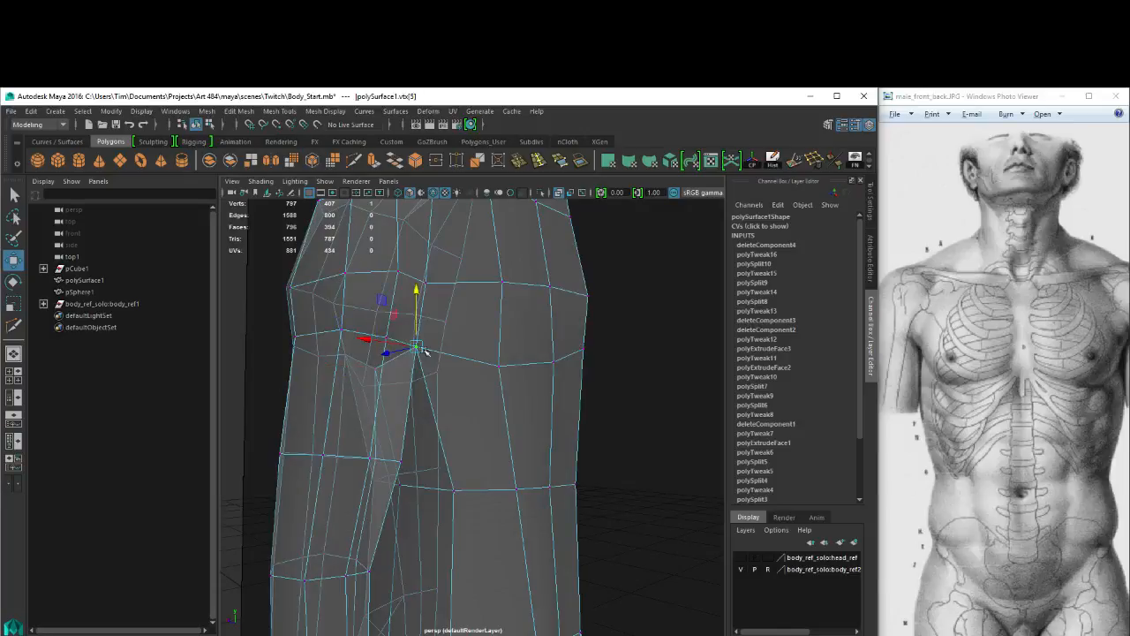
pyautogui.click(417, 294)
pyautogui.hotkey('ctrl', 'z')
pyautogui.moveTo(417, 293); pyautogui.dragTo(417, 277)
pyautogui.keyDown('alt'); pyautogui.moveTo(386, 365); pyautogui.dragTo(399, 268); pyautogui.keyUp('alt')
pyautogui.keyDown('alt'); pyautogui.moveTo(348, 379); pyautogui.dragTo(361, 424); pyautogui.keyUp('alt')
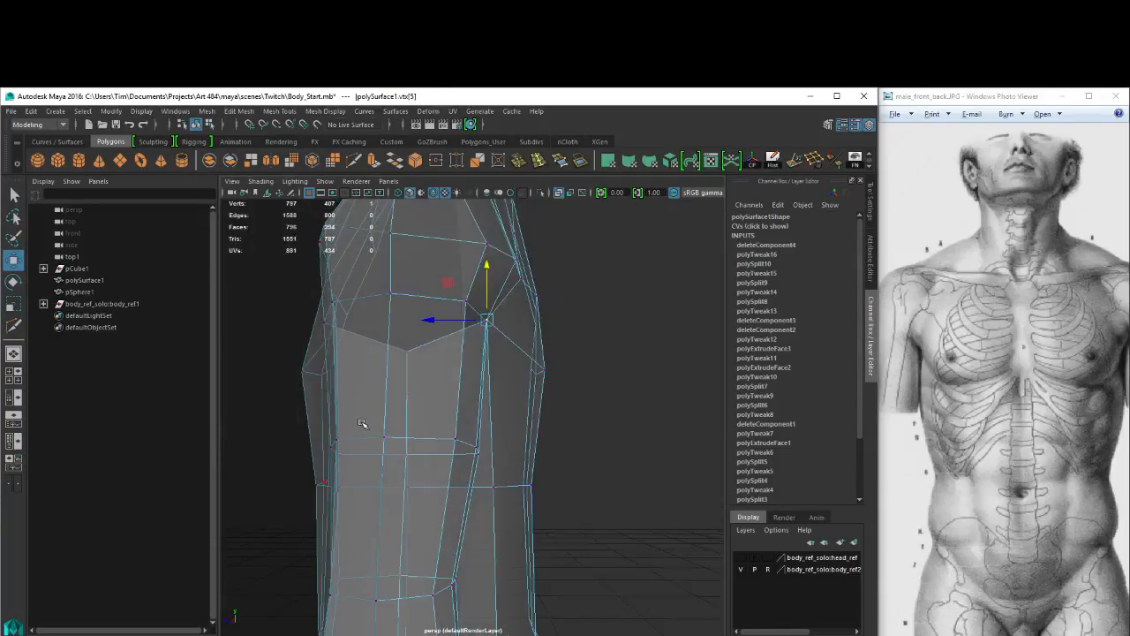
pyautogui.keyDown('alt'); pyautogui.moveTo(546, 289); pyautogui.dragTo(589, 306); pyautogui.keyUp('alt')
# Switch to the side view and frame the upper body.
pyautogui.press('space')
pyautogui.keyDown('alt'); pyautogui.moveTo(572, 348); pyautogui.dragTo(426, 293, button='right'); pyautogui.keyUp('alt')
pyautogui.keyDown('alt'); pyautogui.moveTo(426, 293); pyautogui.dragTo(409, 332, button='middle'); pyautogui.keyUp('alt')
pyautogui.moveTo(181, 292); pyautogui.dragTo(780, 416)
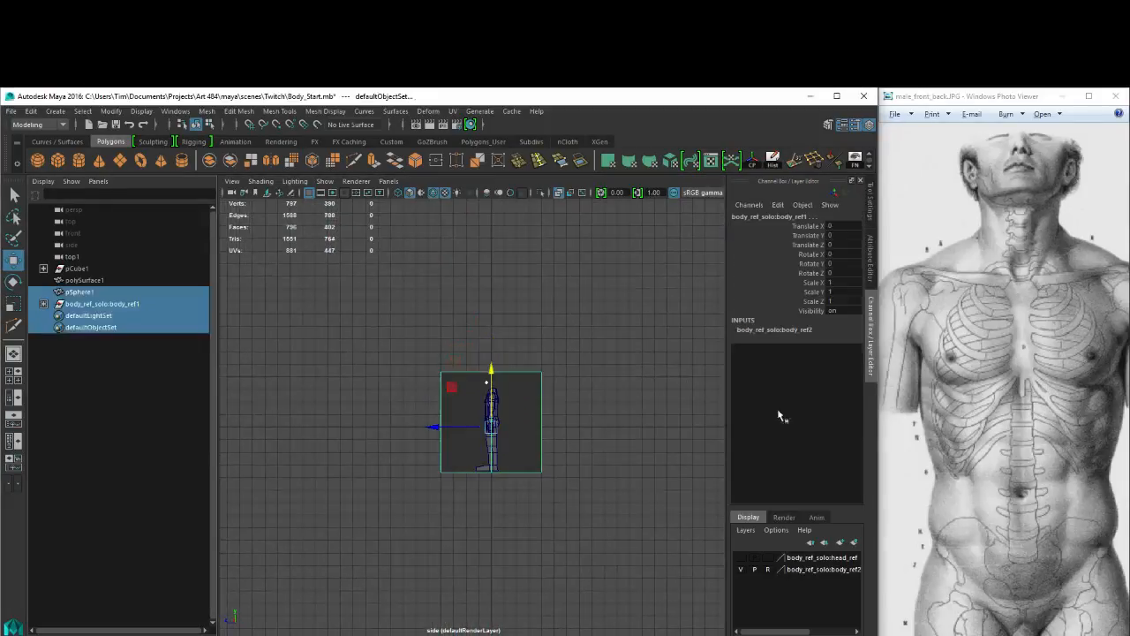
pyautogui.keyDown('alt'); pyautogui.moveTo(432, 392); pyautogui.dragTo(635, 394, button='right'); pyautogui.keyUp('alt')
pyautogui.keyDown('alt'); pyautogui.moveTo(635, 394); pyautogui.dragTo(478, 456, button='middle'); pyautogui.keyUp('alt')
pyautogui.keyDown('alt'); pyautogui.moveTo(313, 368); pyautogui.dragTo(440, 370, button='right'); pyautogui.keyUp('alt')
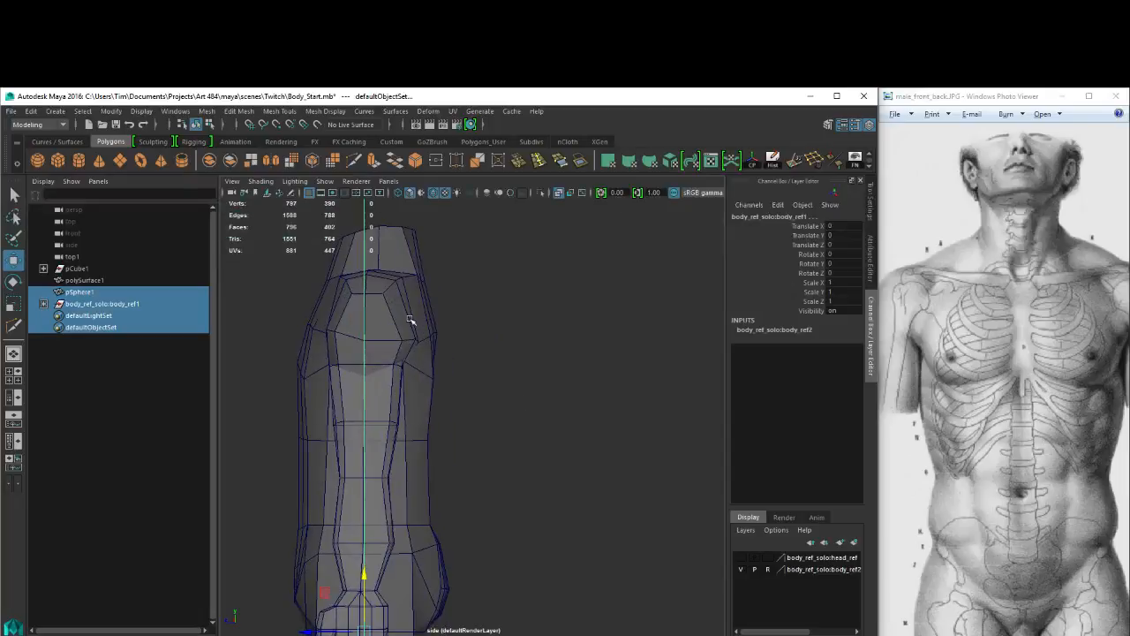
# Display the side view with textured shading and two-sided lighting so the body reference shows behind the mesh.
pyautogui.click(411, 318)
pyautogui.press('6')
pyautogui.keyDown('alt'); pyautogui.moveTo(411, 319); pyautogui.dragTo(499, 334, button='middle'); pyautogui.keyUp('alt')
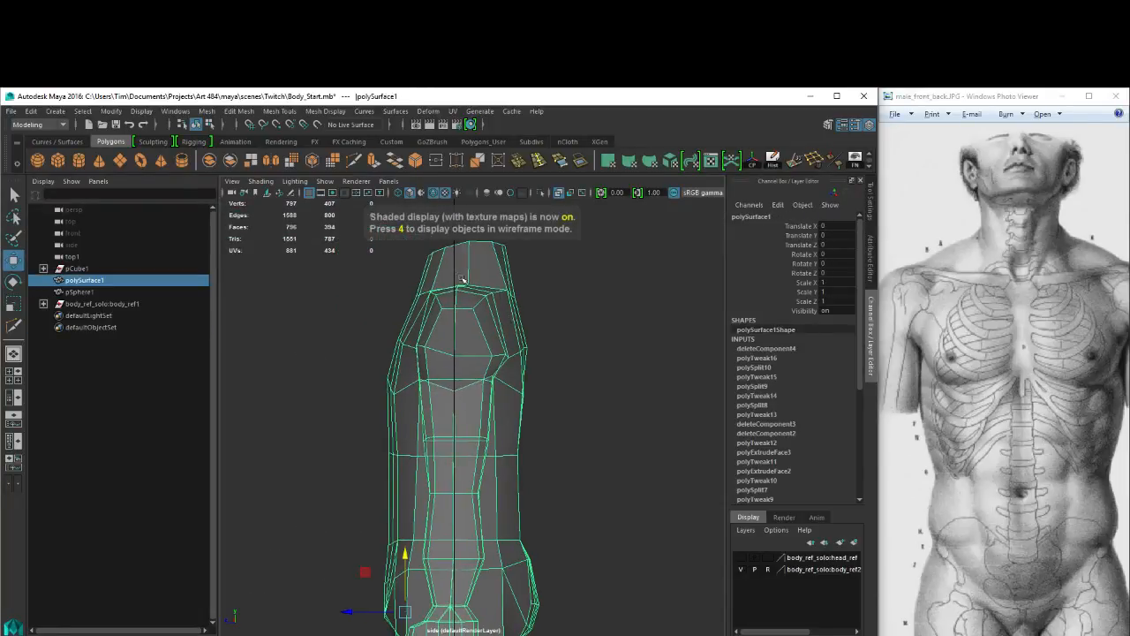
pyautogui.click(296, 181)
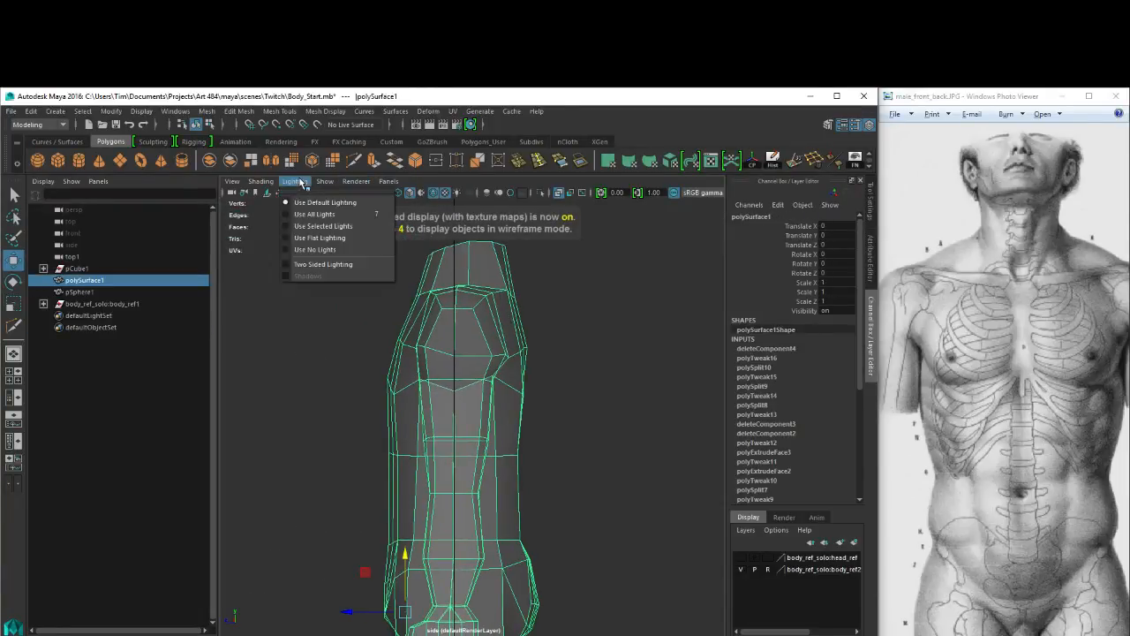
pyautogui.click(323, 264)
pyautogui.keyDown('alt'); pyautogui.moveTo(484, 380); pyautogui.dragTo(529, 435, button='middle'); pyautogui.keyUp('alt')
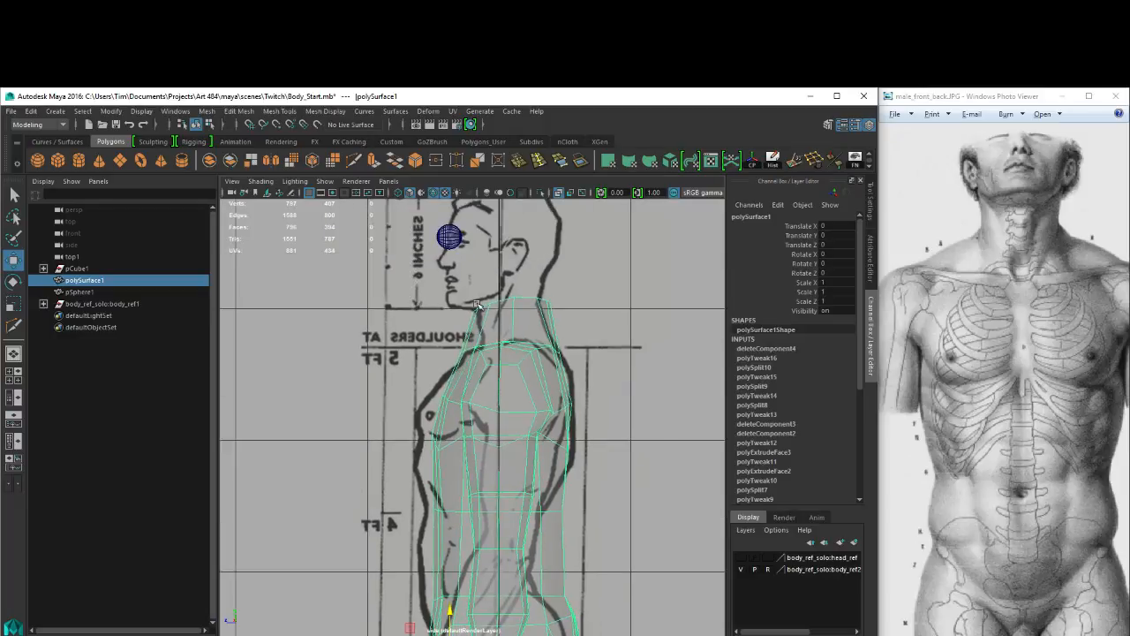
# Move the rear vertices of the upper neck edge forward to match the reference's nape in side view.
pyautogui.moveTo(477, 305); pyautogui.dragTo(578, 441, button='right')
pyautogui.scroll(3, 522, 350)
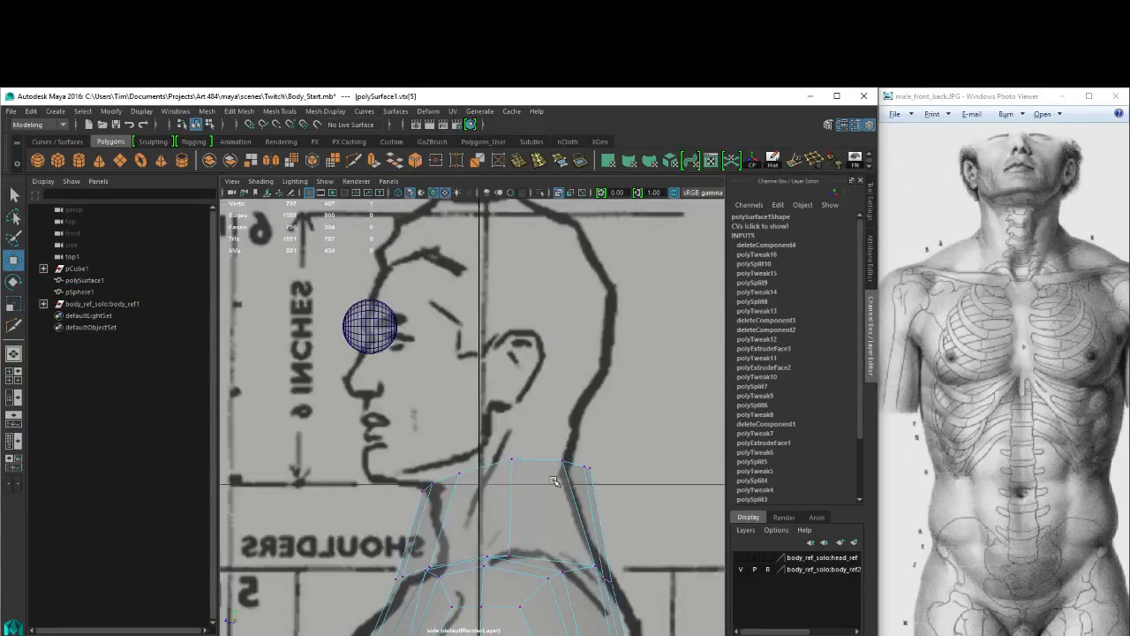
pyautogui.moveTo(550, 353); pyautogui.dragTo(600, 391)
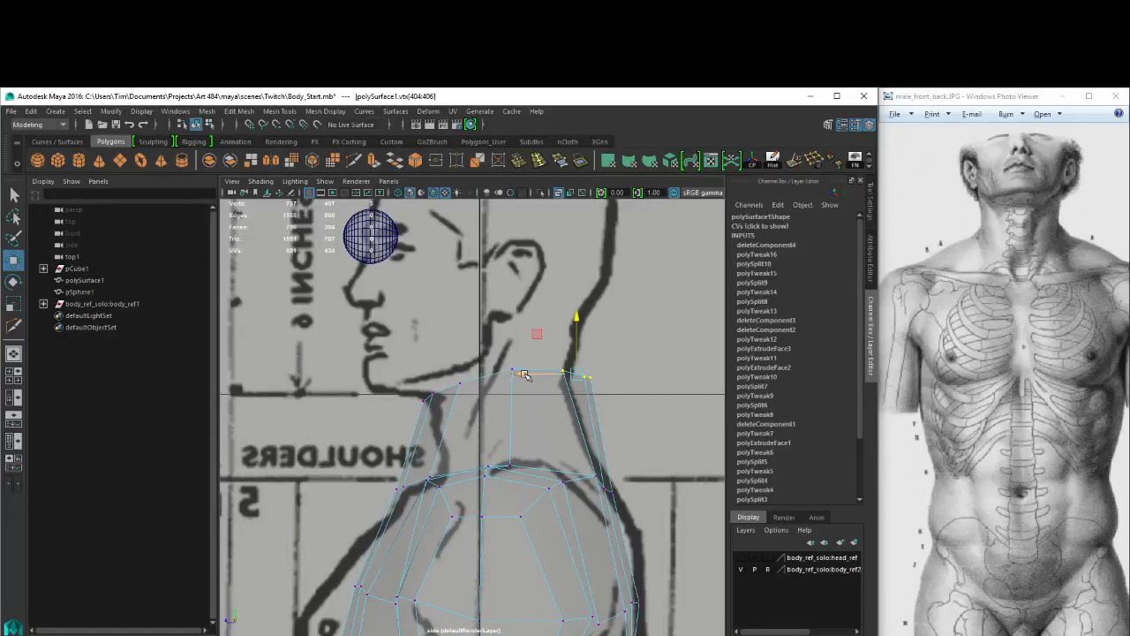
pyautogui.moveTo(525, 374); pyautogui.dragTo(547, 401)
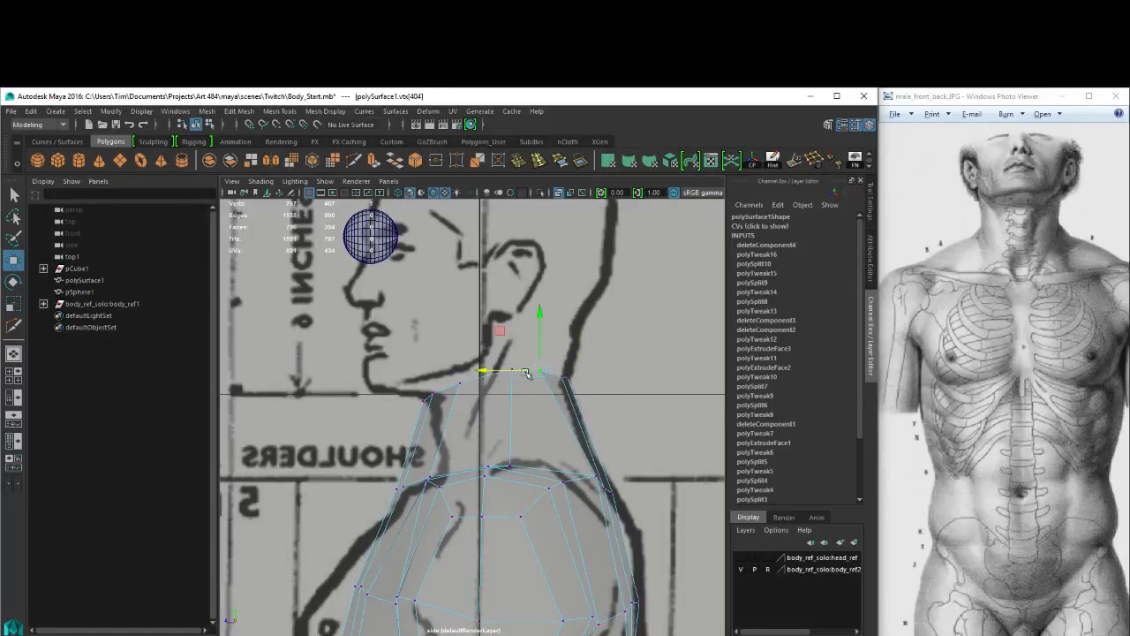
pyautogui.moveTo(482, 373); pyautogui.dragTo(548, 375)
pyautogui.keyDown('alt'); pyautogui.moveTo(530, 486); pyautogui.dragTo(639, 367, button='middle'); pyautogui.keyUp('alt')
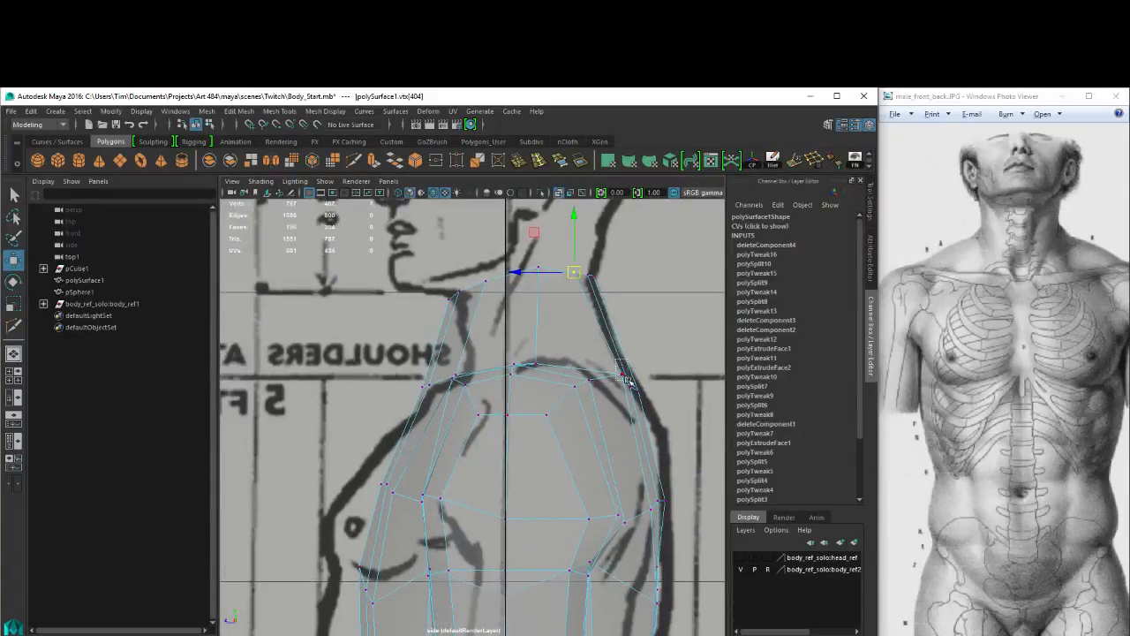
# Reposition the vertices at the back of the neck base and on top of the shoulder to follow the reference's shoulder curve.
pyautogui.moveTo(625, 378)
pyautogui.mouseDown()
pyautogui.moveTo(602, 381)
pyautogui.moveTo(642, 395)
pyautogui.moveTo(610, 381)
pyautogui.mouseUp()
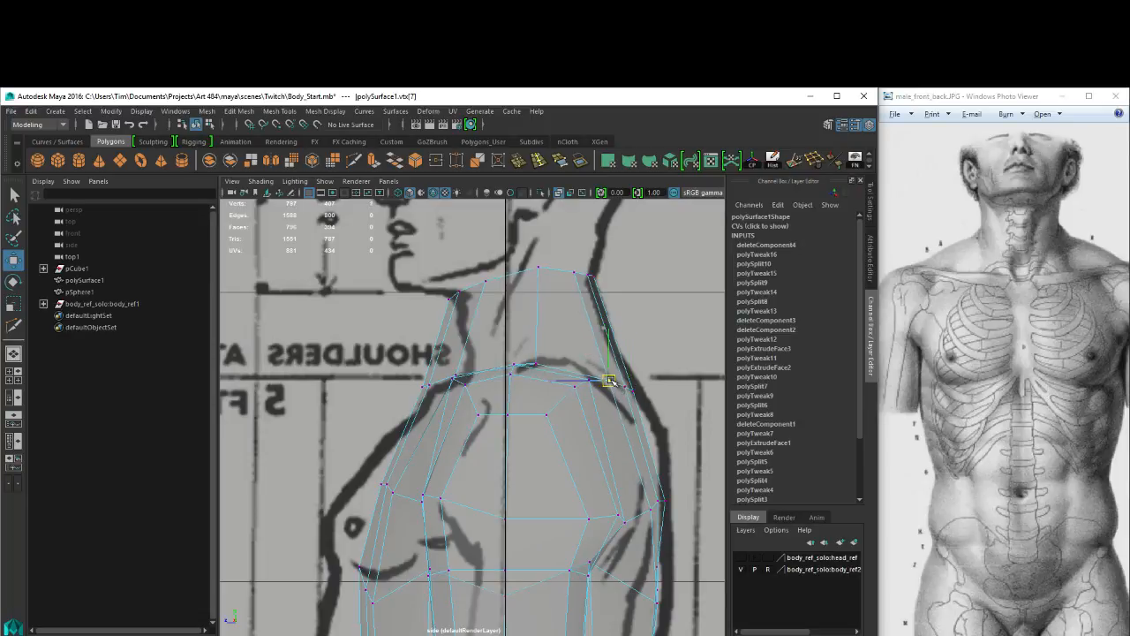
pyautogui.moveTo(487, 348); pyautogui.dragTo(518, 381)
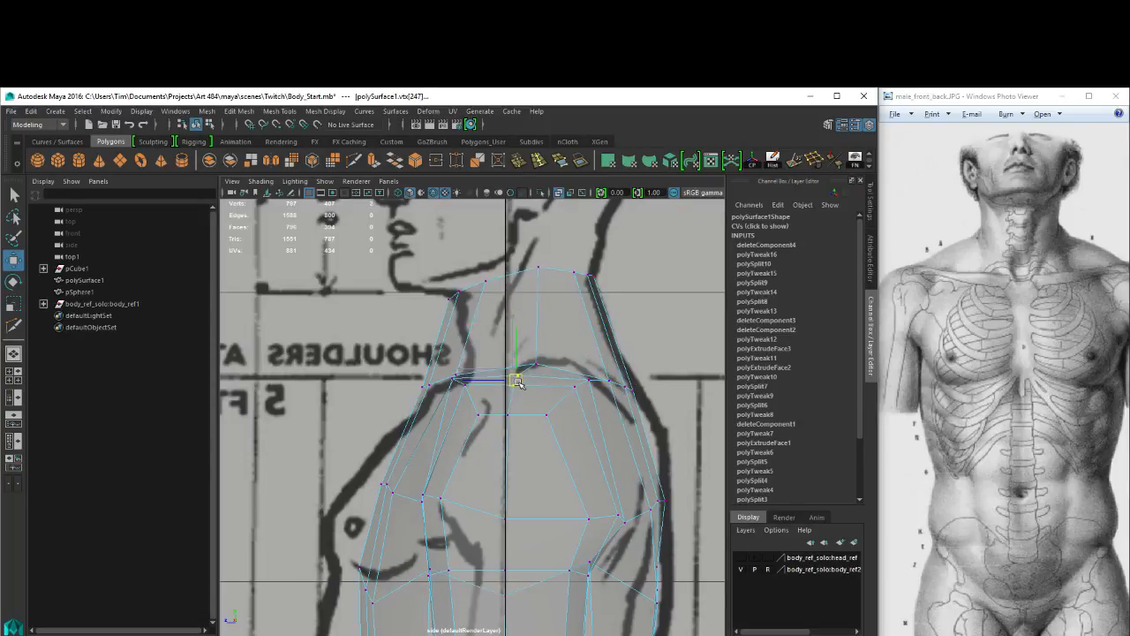
pyautogui.keyDown('alt'); pyautogui.moveTo(518, 381); pyautogui.dragTo(581, 344, button='middle'); pyautogui.keyUp('alt')
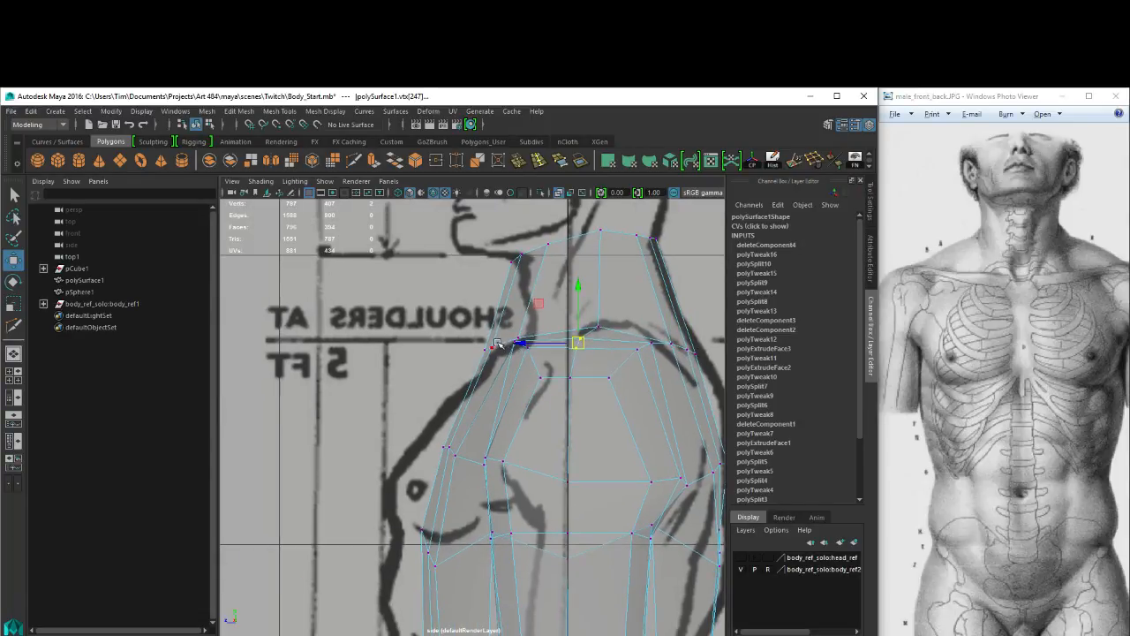
# Reposition the vertices on the front and top of the shoulder to follow the reference's collarbone and shoulder curve in side view.
pyautogui.moveTo(541, 362); pyautogui.dragTo(532, 357)
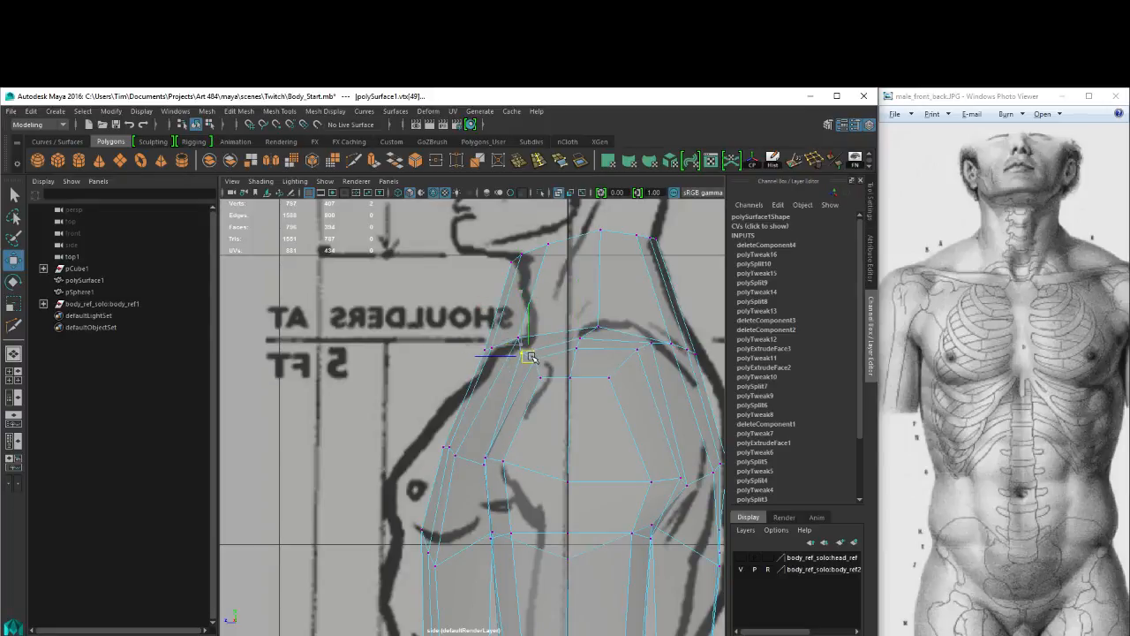
pyautogui.click(538, 376)
pyautogui.keyDown('alt'); pyautogui.moveTo(569, 374); pyautogui.dragTo(619, 380, button='middle'); pyautogui.keyUp('alt')
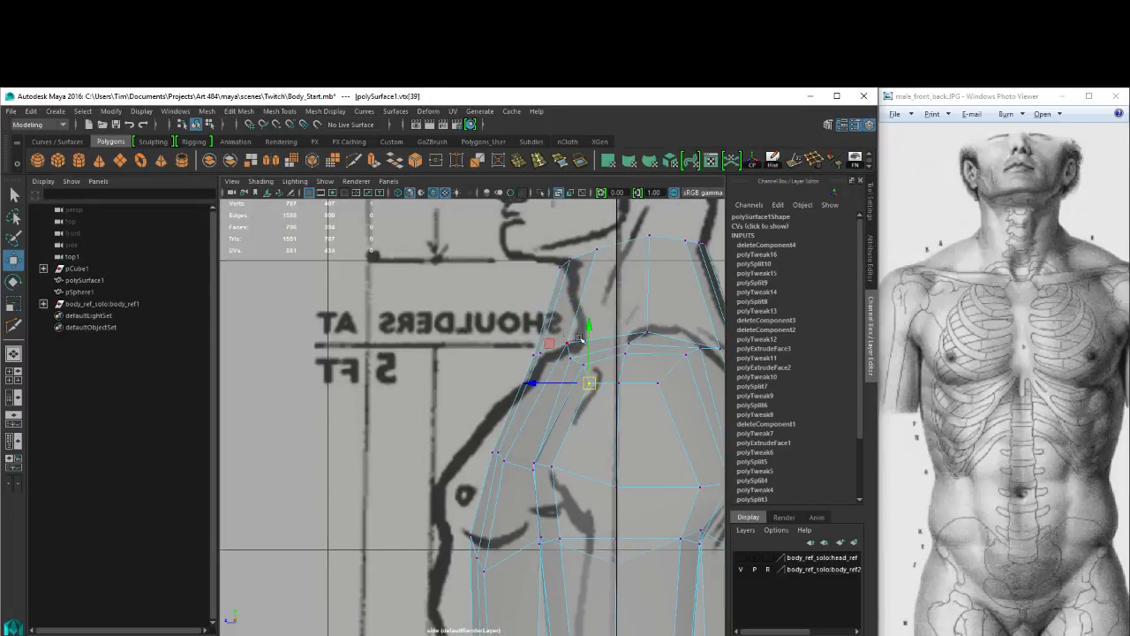
pyautogui.click(572, 343)
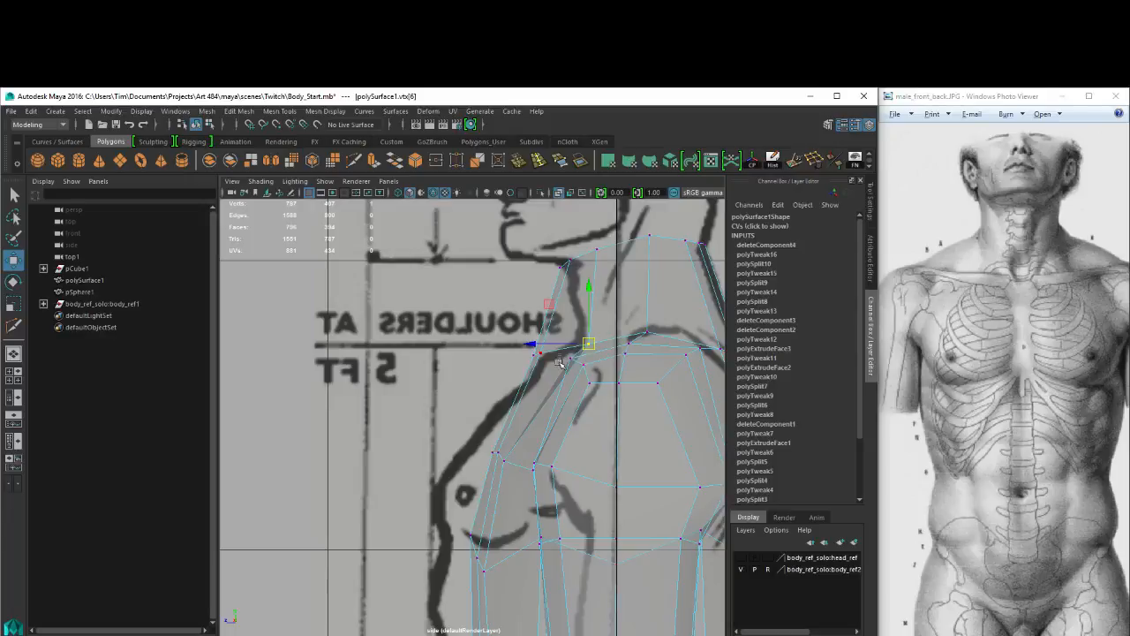
pyautogui.moveTo(561, 354); pyautogui.dragTo(605, 374)
pyautogui.keyDown('alt'); pyautogui.moveTo(604, 373); pyautogui.dragTo(533, 353, button='middle'); pyautogui.keyUp('alt')
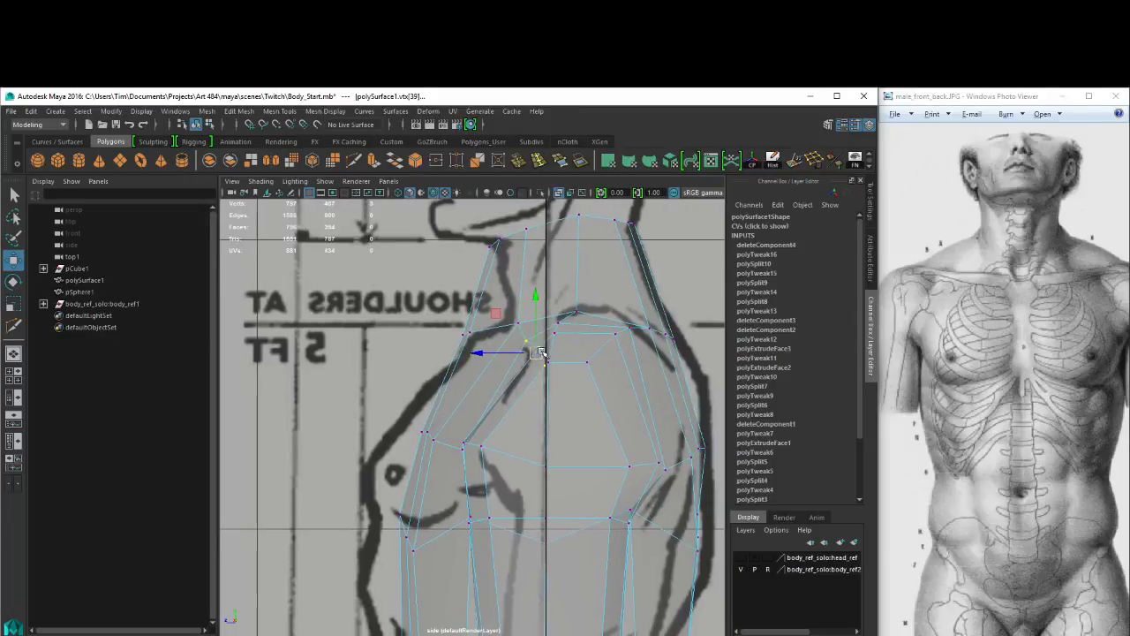
pyautogui.keyDown('shift'); pyautogui.moveTo(526, 330); pyautogui.dragTo(579, 408); pyautogui.keyUp('shift')
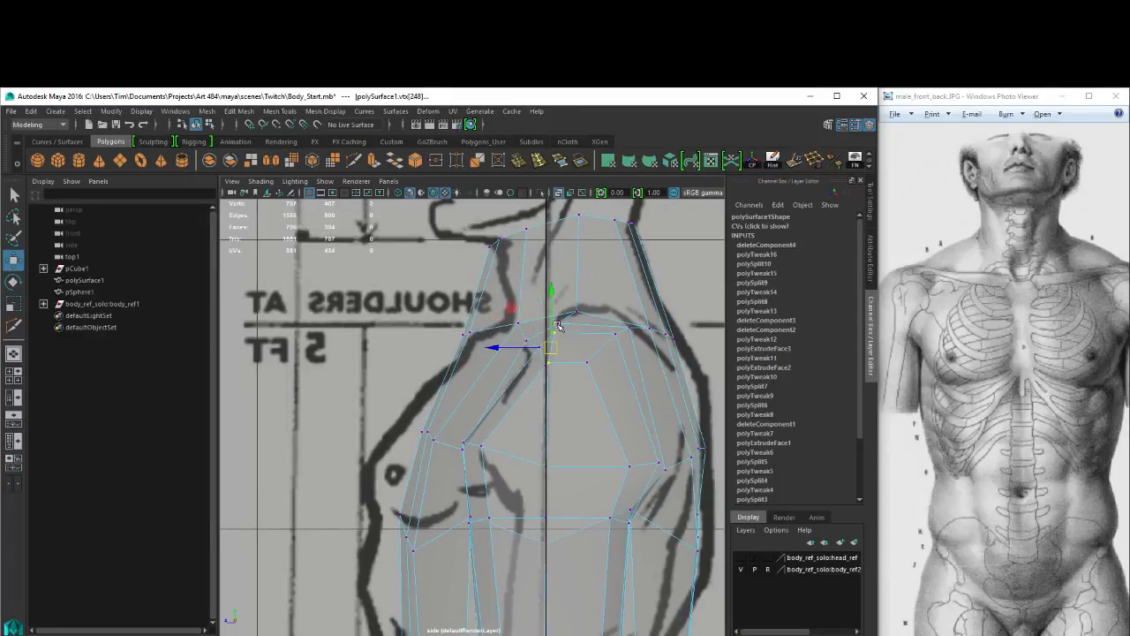
pyautogui.keyDown('shift'); pyautogui.moveTo(557, 319); pyautogui.dragTo(534, 341); pyautogui.keyUp('shift')
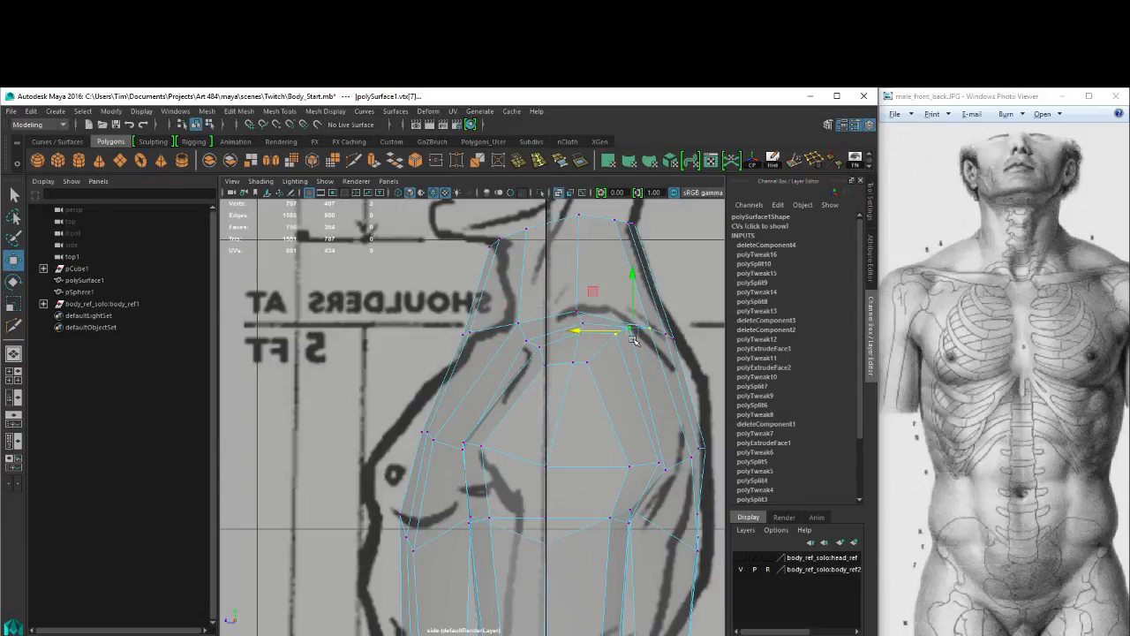
# Shift the rear shoulder-top vertices to round the back of the shoulder along the reference.
pyautogui.click(632, 341)
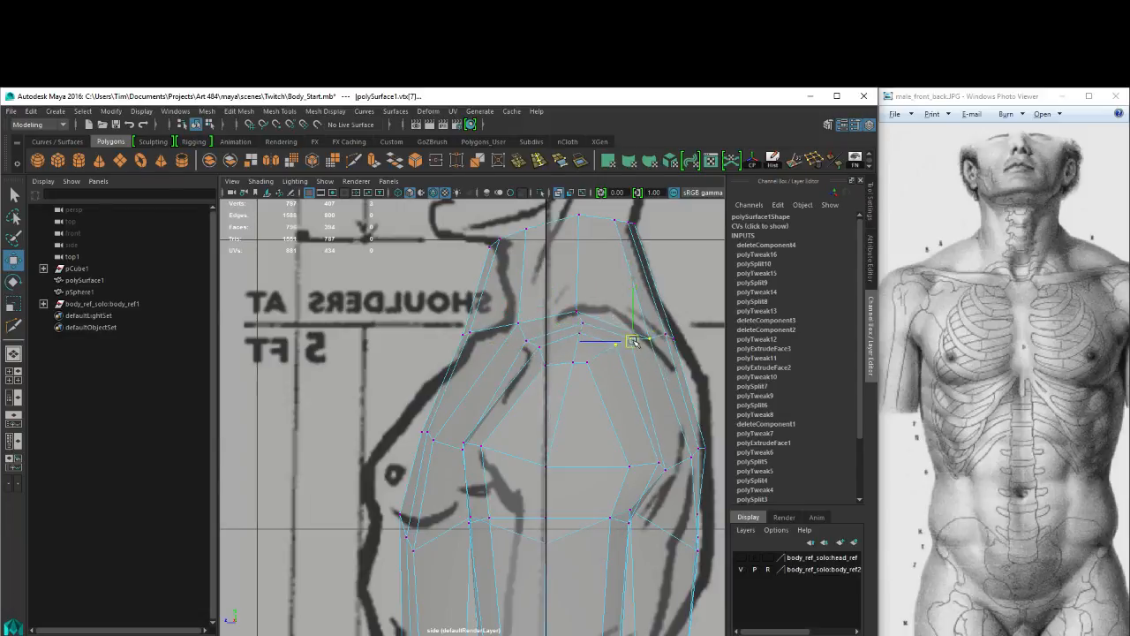
pyautogui.click(586, 359)
pyautogui.moveTo(589, 362); pyautogui.dragTo(606, 367)
pyautogui.click(622, 350)
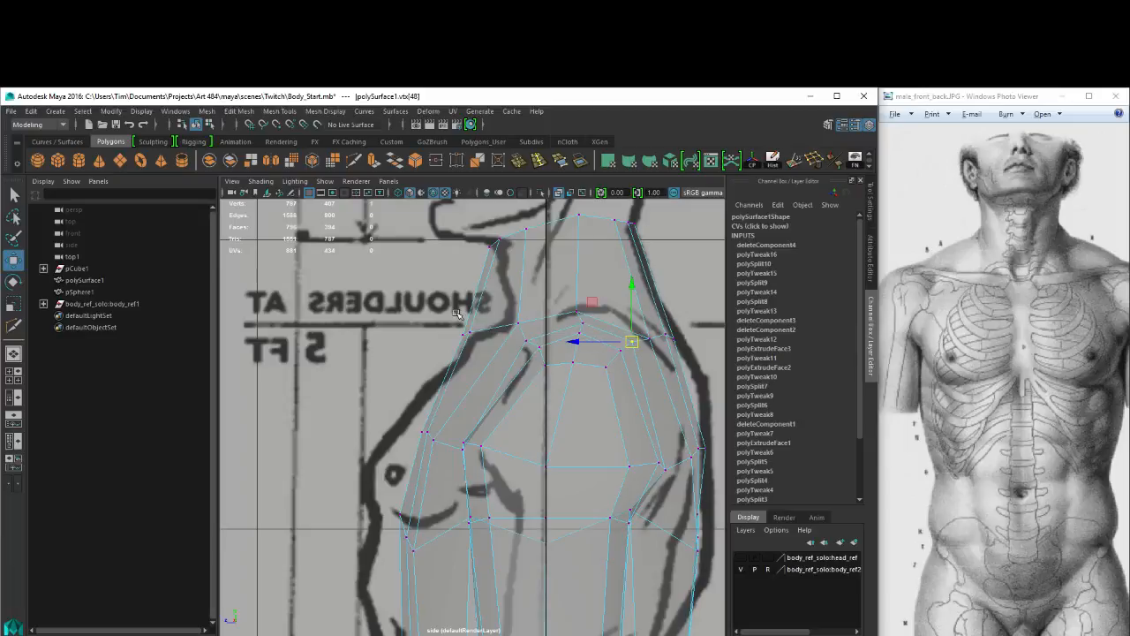
# Align the front neck-base, upper chest and lower pectoral vertices with the reference's throat pit and chest outline in side view.
pyautogui.click(469, 333)
pyautogui.moveTo(473, 333); pyautogui.dragTo(512, 323)
pyautogui.keyDown('alt'); pyautogui.moveTo(453, 379); pyautogui.dragTo(506, 313, button='middle'); pyautogui.keyUp('alt')
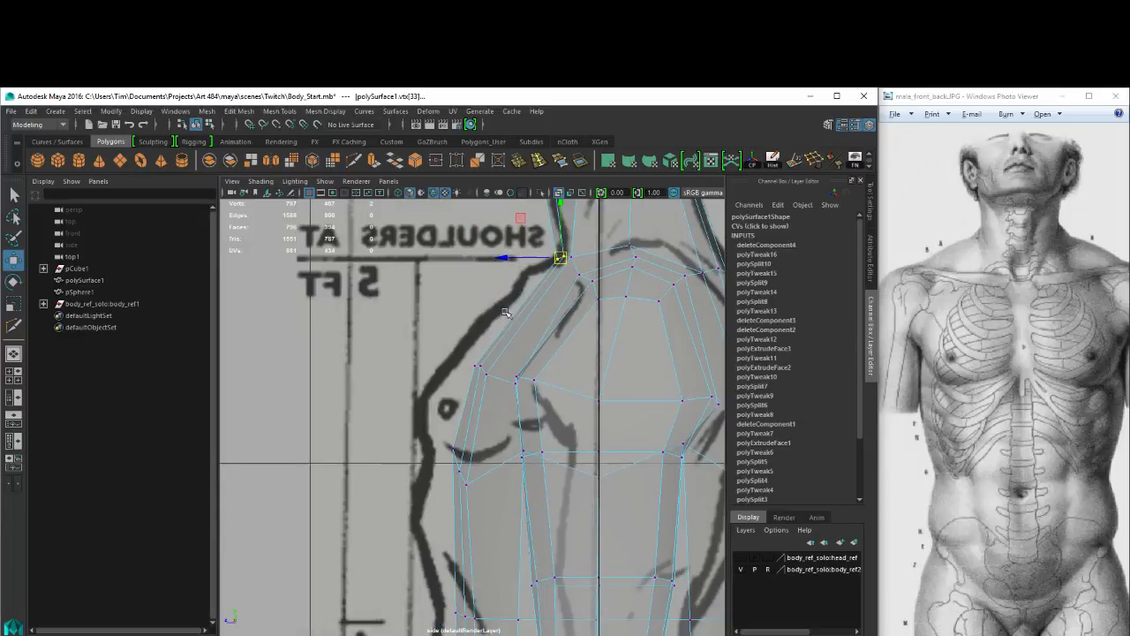
pyautogui.moveTo(479, 365); pyautogui.dragTo(497, 381)
pyautogui.moveTo(486, 374); pyautogui.dragTo(472, 356)
pyautogui.keyDown('alt'); pyautogui.moveTo(427, 443); pyautogui.dragTo(459, 375, button='middle'); pyautogui.keyUp('alt')
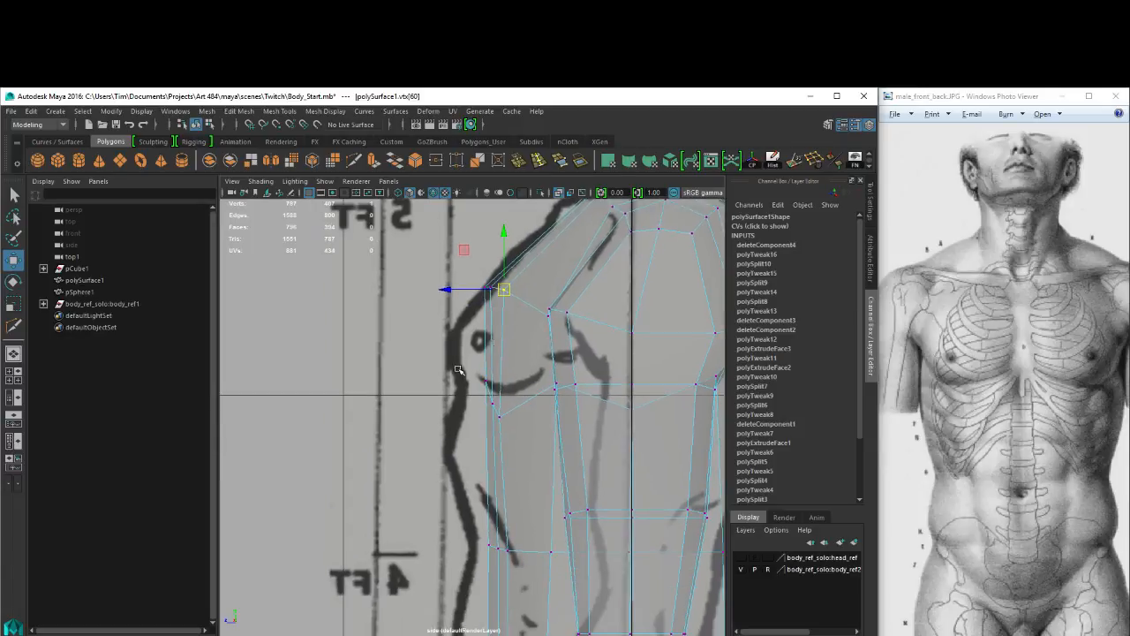
pyautogui.moveTo(451, 357)
pyautogui.mouseDown()
pyautogui.moveTo(505, 389)
pyautogui.moveTo(452, 351)
pyautogui.mouseUp()
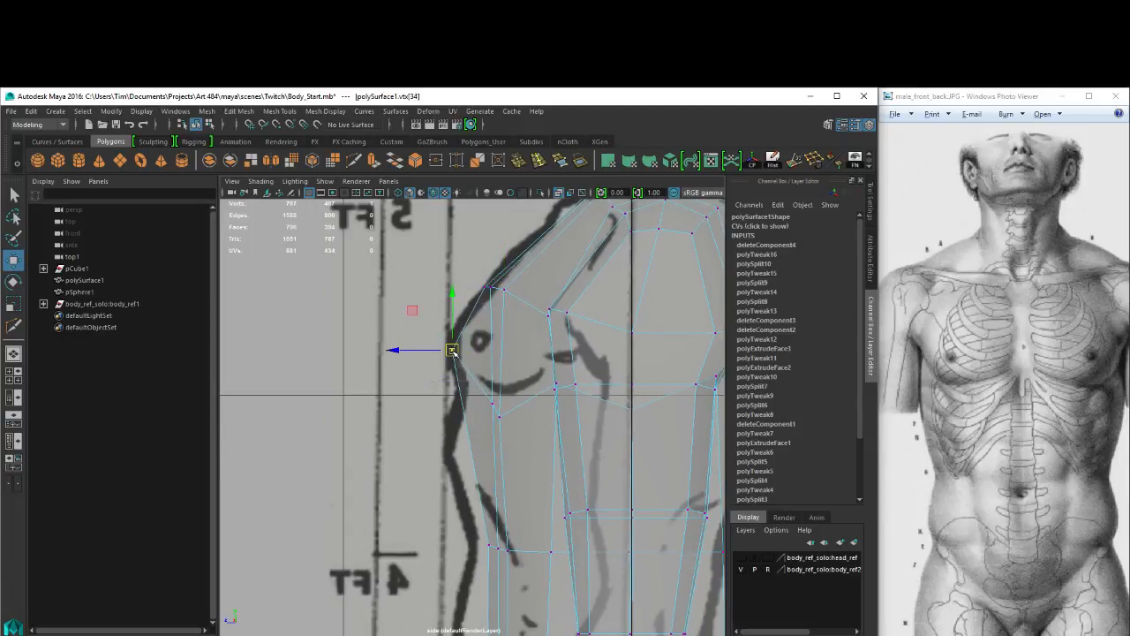
pyautogui.moveTo(476, 390)
pyautogui.mouseDown()
pyautogui.moveTo(513, 410)
pyautogui.moveTo(460, 367)
pyautogui.moveTo(512, 428)
pyautogui.moveTo(497, 392)
pyautogui.mouseUp()
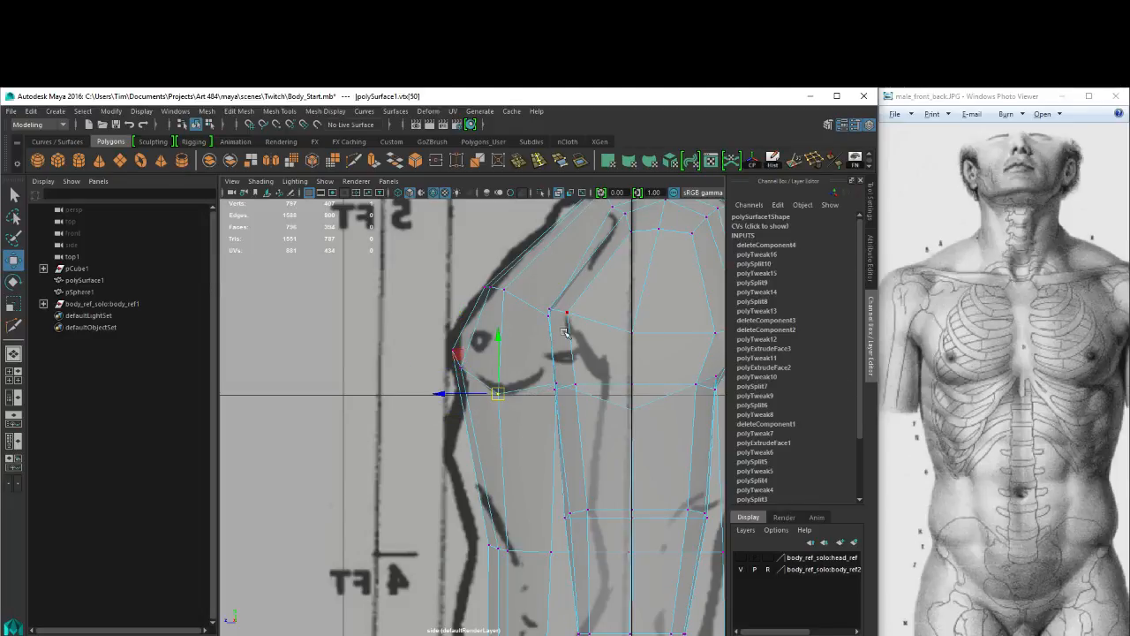
# Move the front armpit vertices of the arm backward to the reference's pectoral and arm boundary.
pyautogui.keyDown('alt'); pyautogui.moveTo(604, 416); pyautogui.dragTo(550, 359, button='middle'); pyautogui.keyUp('alt')
pyautogui.moveTo(502, 339)
pyautogui.mouseDown()
pyautogui.moveTo(521, 325)
pyautogui.moveTo(493, 328)
pyautogui.moveTo(510, 329)
pyautogui.mouseUp()
pyautogui.keyDown('alt'); pyautogui.moveTo(530, 279); pyautogui.dragTo(504, 349, button='middle'); pyautogui.keyUp('alt')
pyautogui.moveTo(455, 297); pyautogui.dragTo(506, 356)
pyautogui.moveTo(422, 326); pyautogui.dragTo(464, 328)
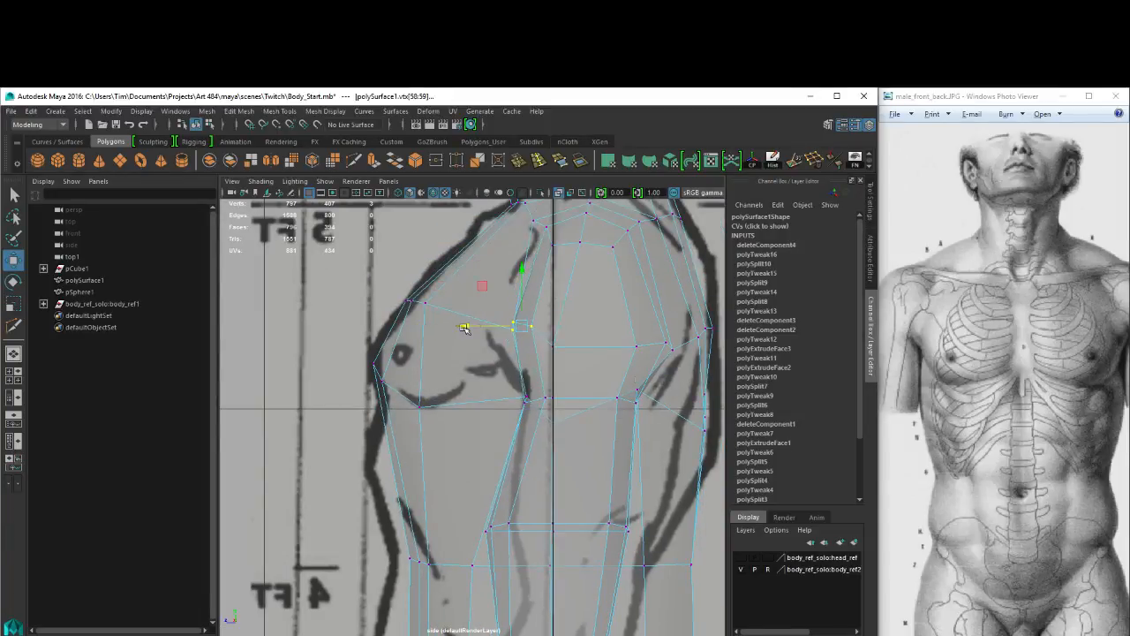
pyautogui.scroll(-5, 621, 371)
pyautogui.scroll(5, 555, 380)
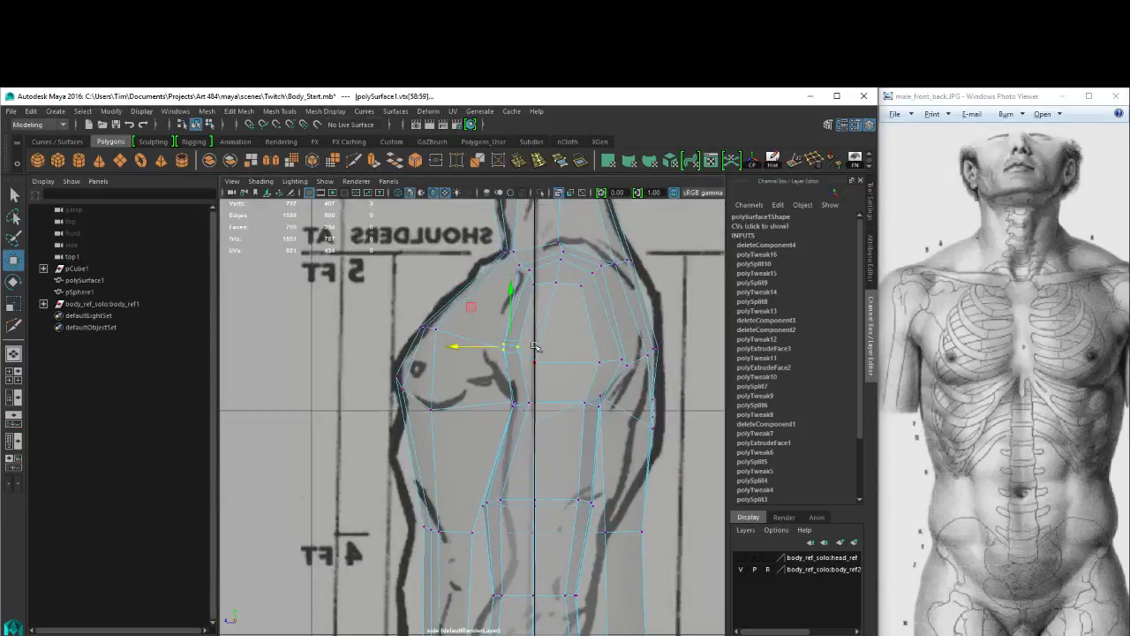
pyautogui.keyDown('alt'); pyautogui.moveTo(535, 346); pyautogui.dragTo(546, 392, button='middle'); pyautogui.keyUp('alt')
pyautogui.scroll(3, 557, 391)
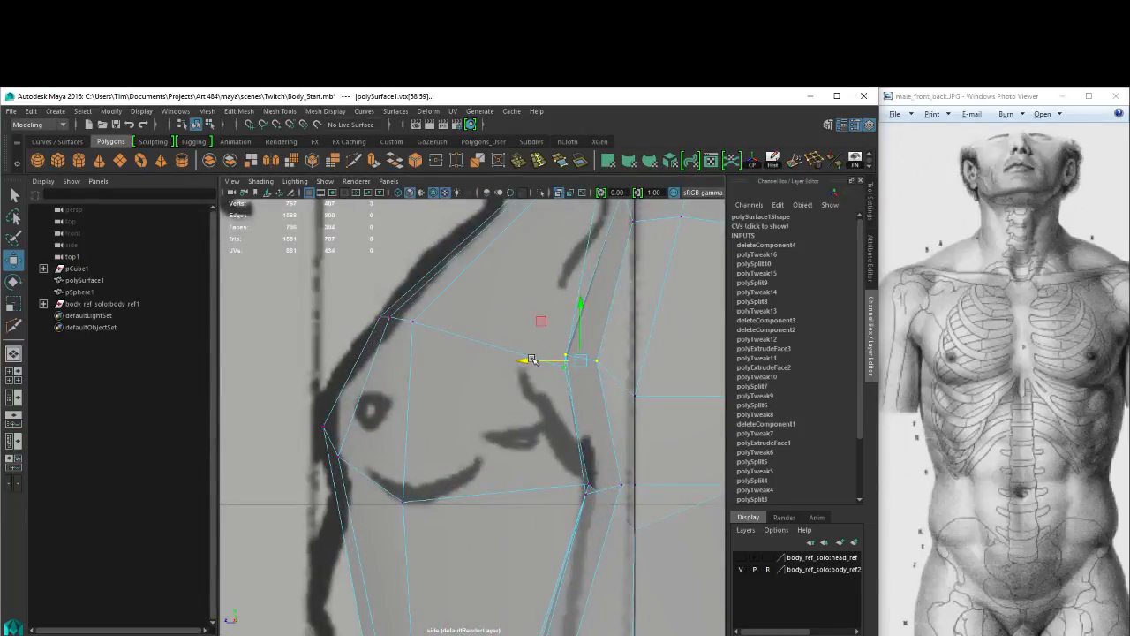
# Refine the upper front armpit vertices, placing the chest-side vertex at the top of the reference's armpit crease.
pyautogui.click(587, 488)
pyautogui.moveTo(531, 359); pyautogui.dragTo(521, 388)
pyautogui.scroll(-5, 565, 380)
pyautogui.scroll(5, 572, 384)
pyautogui.moveTo(480, 337); pyautogui.dragTo(541, 402)
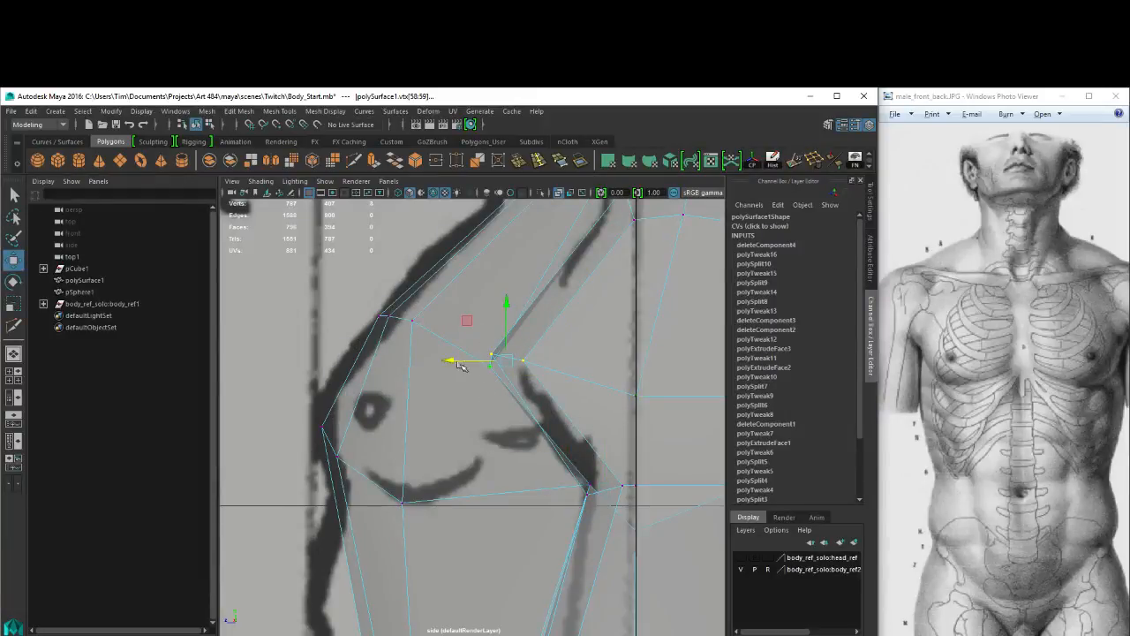
pyautogui.moveTo(448, 360); pyautogui.dragTo(511, 374)
pyautogui.moveTo(534, 332); pyautogui.dragTo(470, 366)
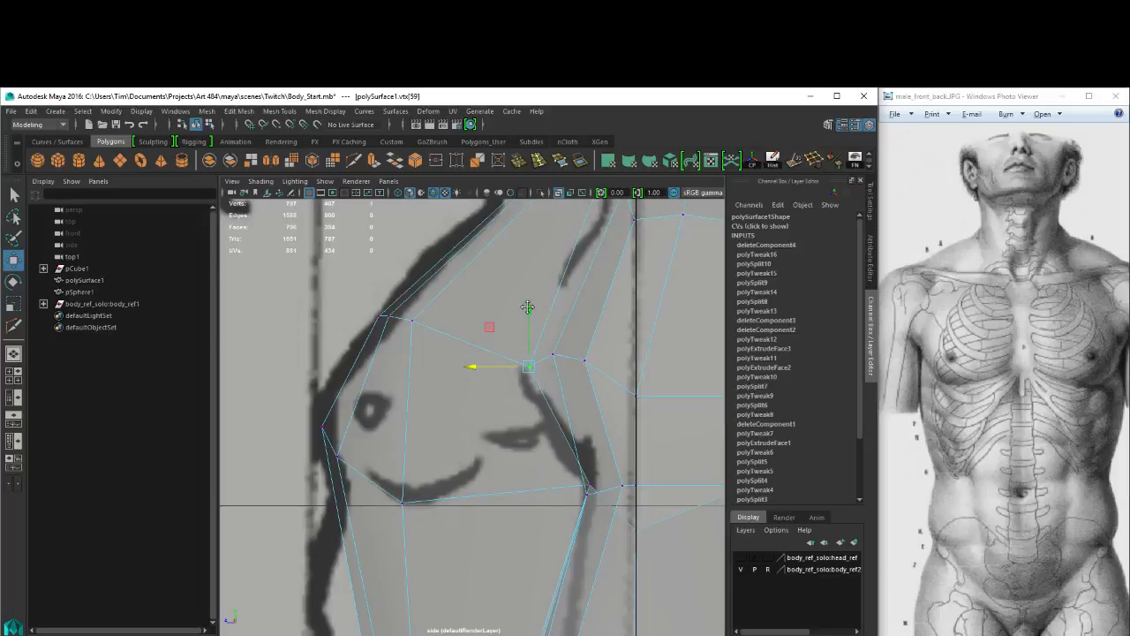
# Lower the vertices on top of the shoulder to even out the shoulder cap in side view.
pyautogui.keyDown('alt'); pyautogui.moveTo(603, 205); pyautogui.dragTo(570, 308, button='middle'); pyautogui.keyUp('alt')
pyautogui.moveTo(560, 270); pyautogui.dragTo(591, 306)
pyautogui.moveTo(601, 299); pyautogui.dragTo(606, 325)
pyautogui.keyDown('alt'); pyautogui.moveTo(607, 325); pyautogui.dragTo(522, 317, button='middle'); pyautogui.keyUp('alt')
pyautogui.moveTo(570, 232); pyautogui.dragTo(602, 278)
pyautogui.moveTo(583, 249); pyautogui.dragTo(581, 270)
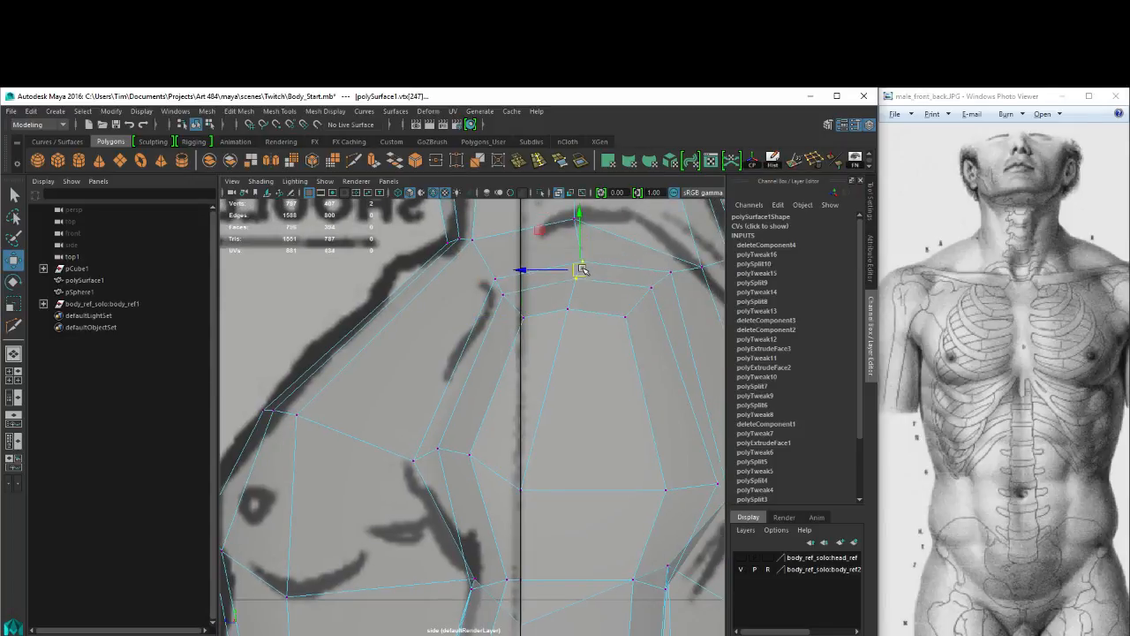
# Adjust the rear and side neck-base vertices to follow the reference's slope from nape to upper back.
pyautogui.keyDown('alt'); pyautogui.moveTo(624, 284); pyautogui.dragTo(634, 320, button='right'); pyautogui.keyUp('alt')
pyautogui.keyDown('alt'); pyautogui.moveTo(571, 334); pyautogui.dragTo(521, 333, button='middle'); pyautogui.keyUp('alt')
pyautogui.moveTo(534, 322); pyautogui.dragTo(542, 297)
pyautogui.keyDown('alt'); pyautogui.moveTo(394, 277); pyautogui.dragTo(387, 328, button='middle'); pyautogui.keyUp('alt')
pyautogui.keyDown('alt'); pyautogui.moveTo(387, 328); pyautogui.dragTo(519, 337, button='right'); pyautogui.keyUp('alt')
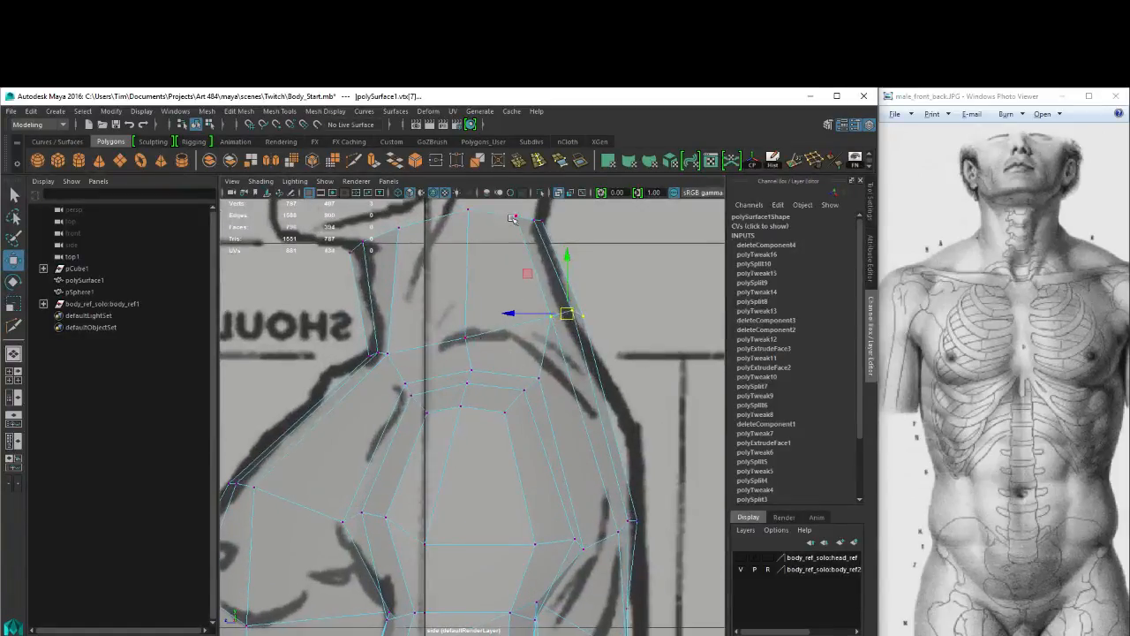
pyautogui.moveTo(517, 315); pyautogui.dragTo(508, 319)
pyautogui.keyDown('alt'); pyautogui.moveTo(645, 441); pyautogui.dragTo(596, 309, button='middle'); pyautogui.keyUp('alt')
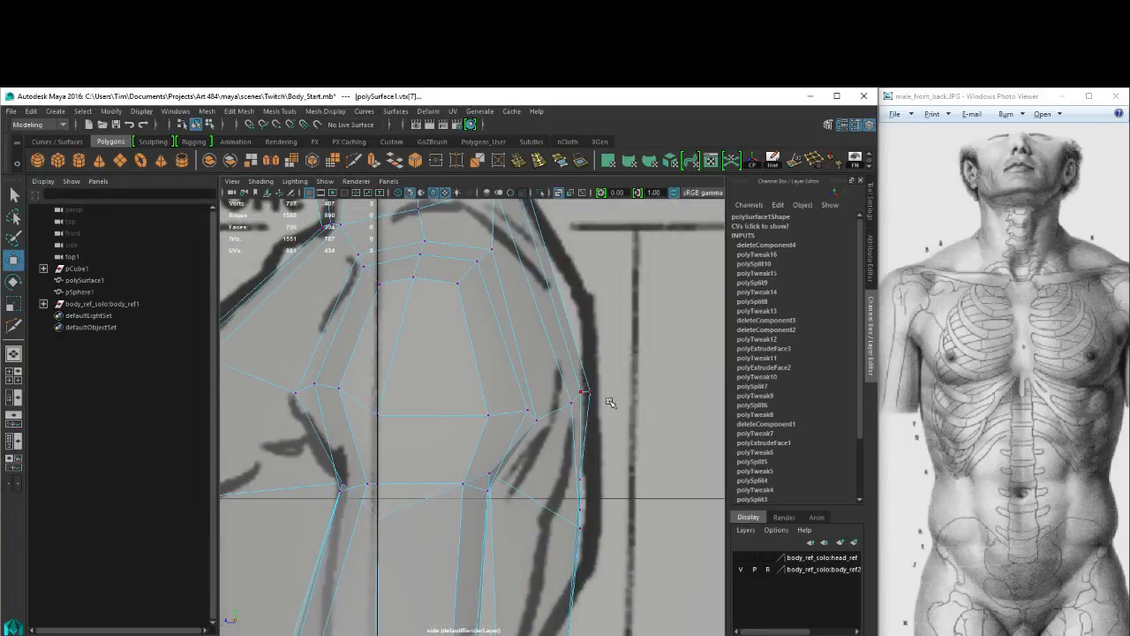
# Align the upper back vertices with the reference's back outline and shift the deltoid row's middle vertex rearward.
pyautogui.moveTo(574, 380)
pyautogui.mouseDown()
pyautogui.moveTo(609, 402)
pyautogui.moveTo(589, 378)
pyautogui.moveTo(588, 388)
pyautogui.mouseUp()
pyautogui.moveTo(582, 378); pyautogui.dragTo(578, 410)
pyautogui.moveTo(571, 403); pyautogui.dragTo(490, 397)
pyautogui.moveTo(382, 403); pyautogui.dragTo(417, 397)
# Move the armpit-level arm vertices and the rear elbow vertices backward to match the reference arm's side contour.
pyautogui.keyDown('alt'); pyautogui.moveTo(471, 493); pyautogui.dragTo(512, 372, button='middle'); pyautogui.keyUp('alt')
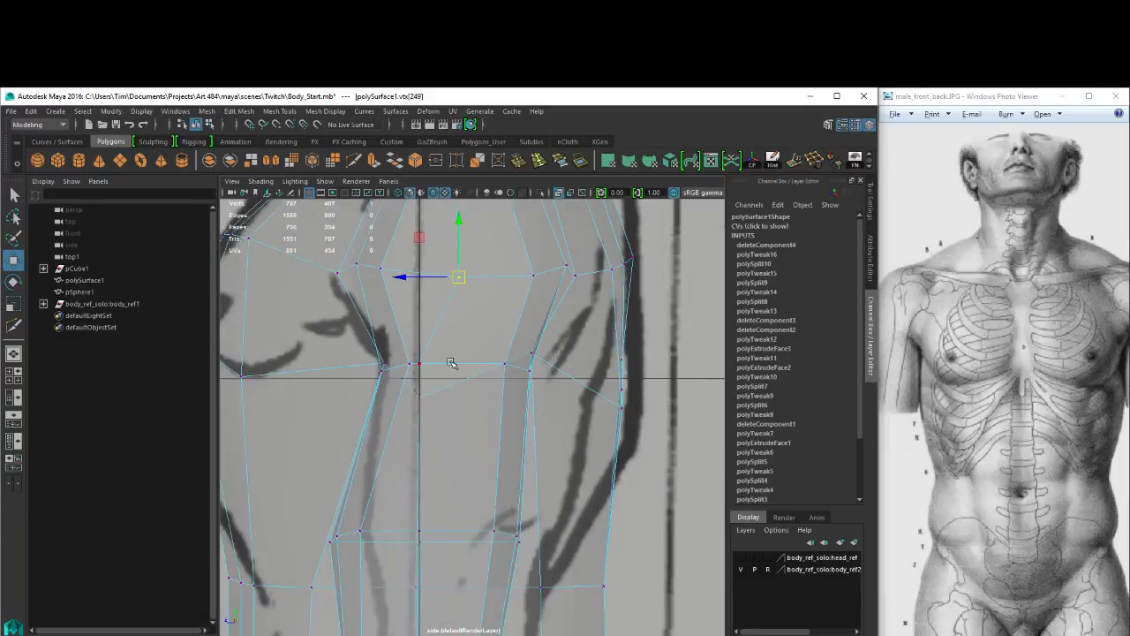
pyautogui.moveTo(419, 353); pyautogui.dragTo(457, 358)
pyautogui.keyDown('alt'); pyautogui.moveTo(522, 439); pyautogui.dragTo(511, 385, button='middle'); pyautogui.keyUp('alt')
pyautogui.moveTo(509, 311)
pyautogui.mouseDown()
pyautogui.moveTo(532, 336)
pyautogui.moveTo(518, 306)
pyautogui.mouseUp()
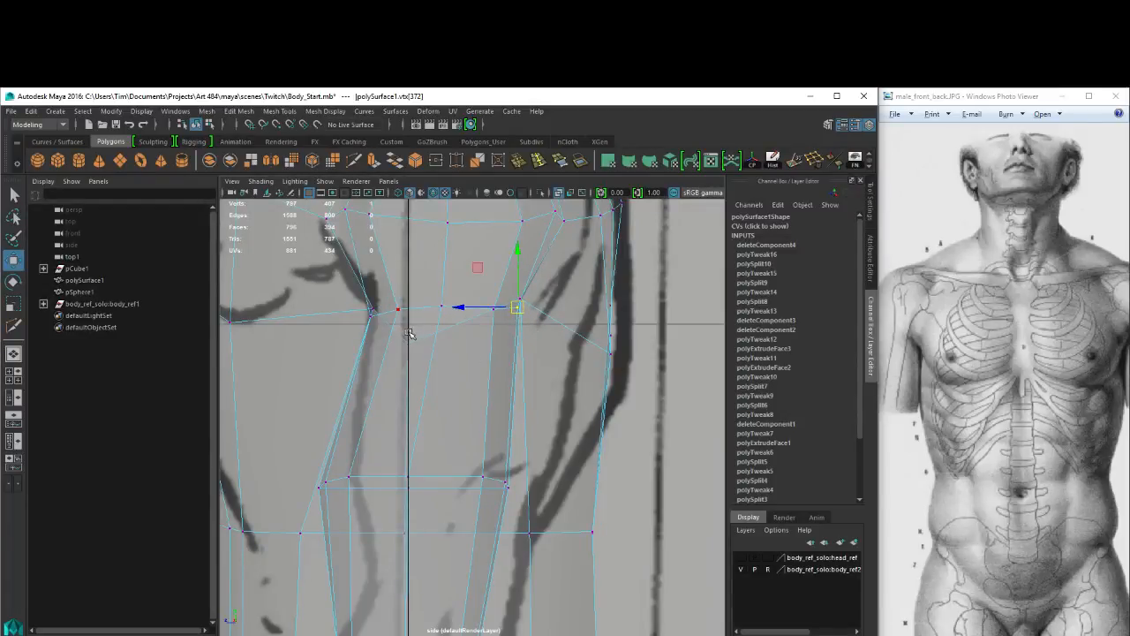
pyautogui.moveTo(397, 331); pyautogui.dragTo(444, 320)
pyautogui.keyDown('alt'); pyautogui.moveTo(431, 411); pyautogui.dragTo(435, 345, button='middle'); pyautogui.keyUp('alt')
pyautogui.moveTo(404, 384); pyautogui.dragTo(538, 416)
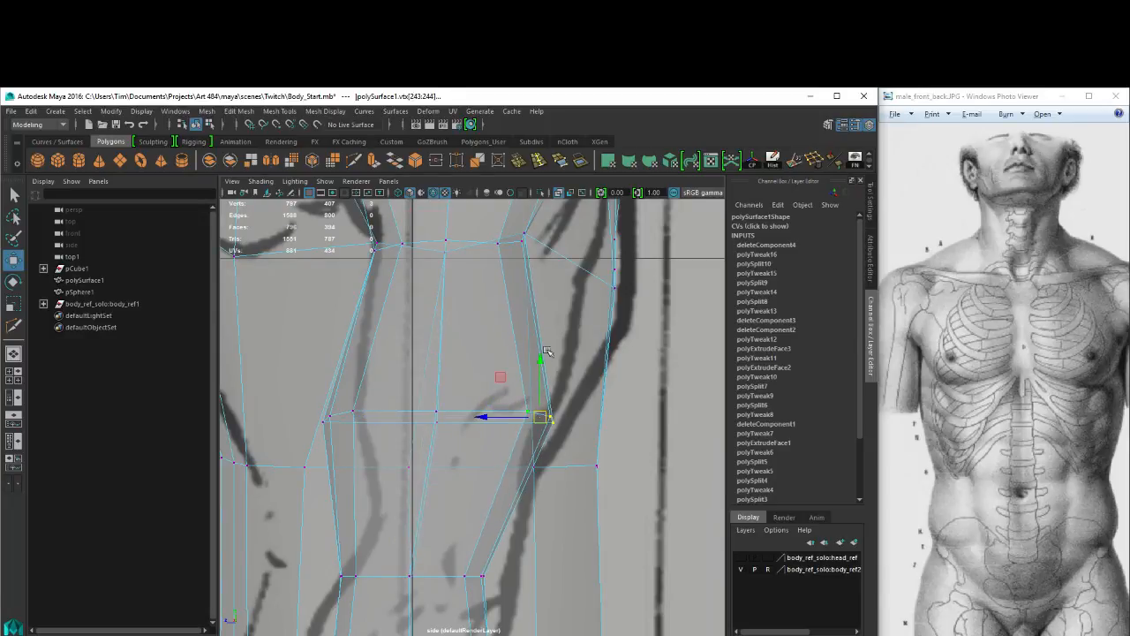
# Move the rear vertices of the armpit-level and mid-deltoid arm rows backward to widen the upper arm.
pyautogui.keyDown('alt'); pyautogui.moveTo(521, 238); pyautogui.dragTo(483, 363, button='middle'); pyautogui.keyUp('alt')
pyautogui.moveTo(453, 343); pyautogui.dragTo(529, 421)
pyautogui.moveTo(476, 363); pyautogui.dragTo(529, 376)
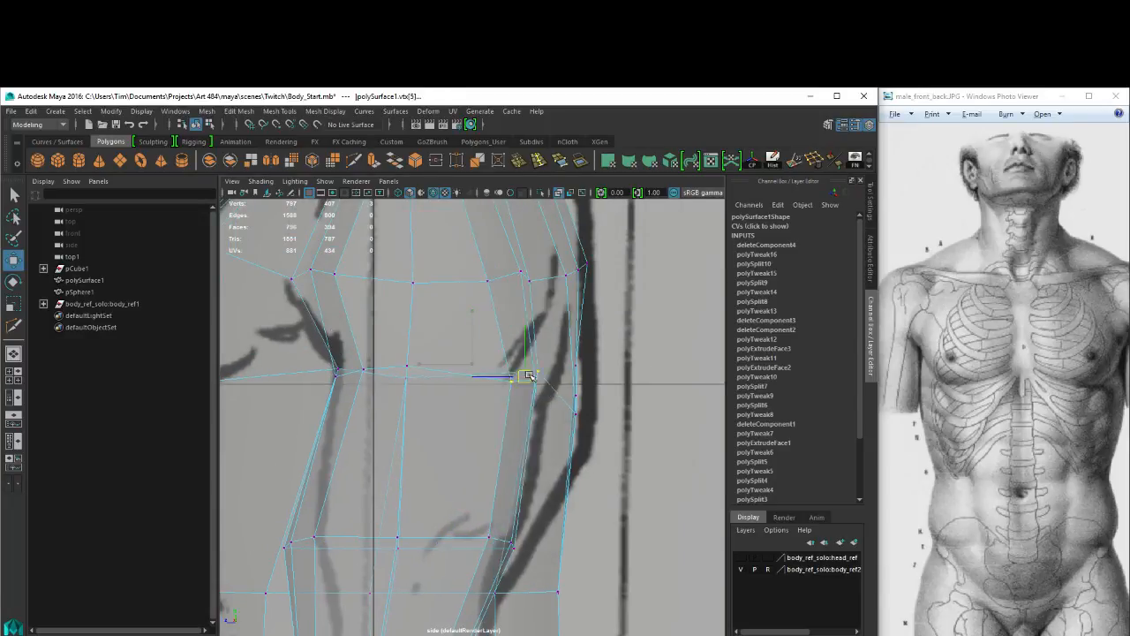
pyautogui.keyDown('alt'); pyautogui.moveTo(466, 232); pyautogui.dragTo(454, 338, button='middle'); pyautogui.keyUp('alt')
pyautogui.moveTo(453, 336); pyautogui.dragTo(519, 380)
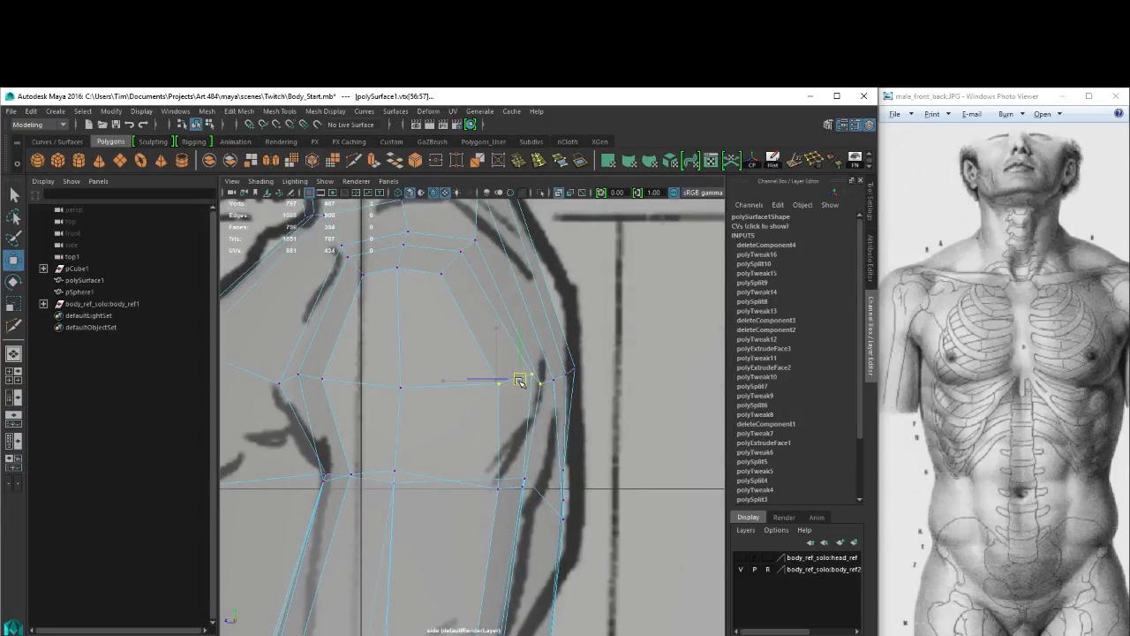
# Reposition the front and middle elbow vertices upward and backward to follow the reference's front arm contour.
pyautogui.scroll(-6, 530, 388)
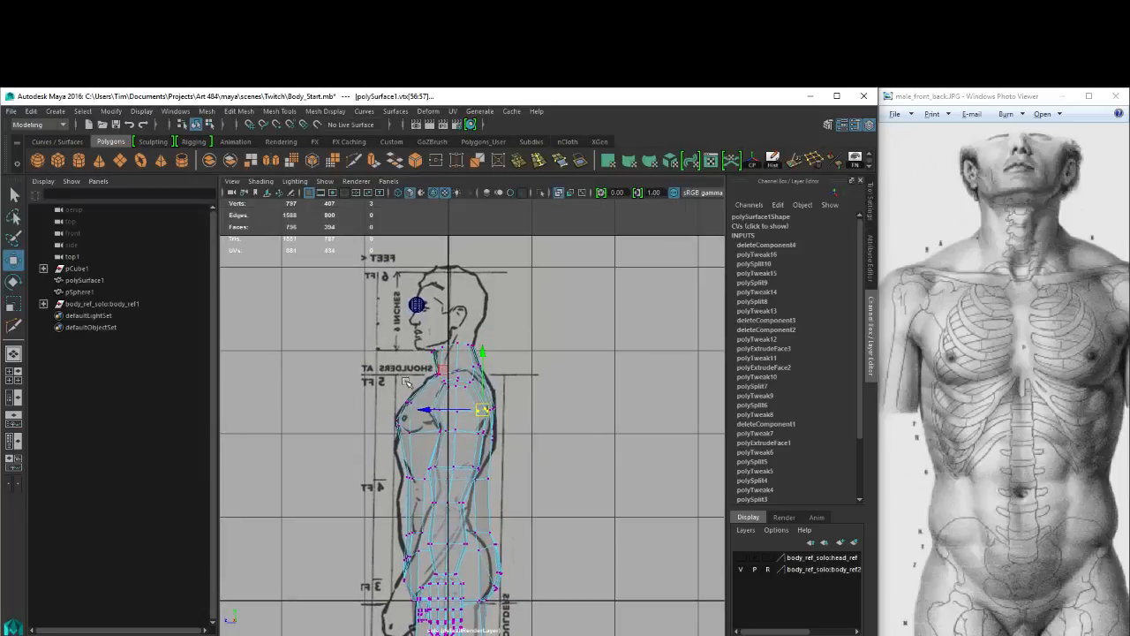
pyautogui.scroll(8, 376, 354)
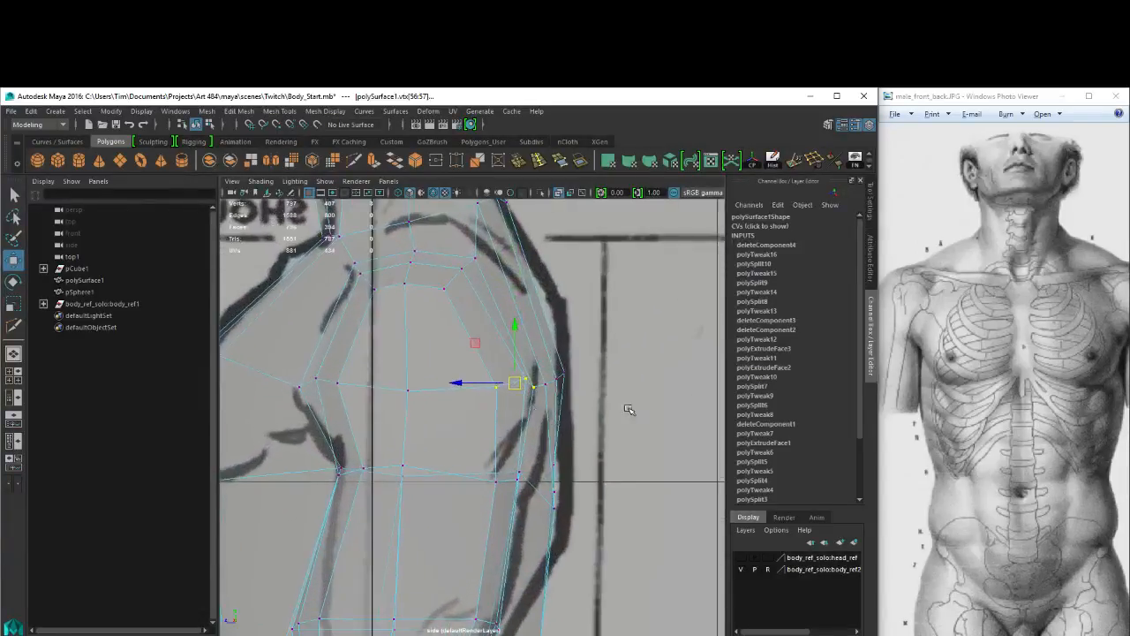
pyautogui.keyDown('alt'); pyautogui.moveTo(381, 524); pyautogui.dragTo(444, 353, button='middle'); pyautogui.keyUp('alt')
pyautogui.click(327, 275)
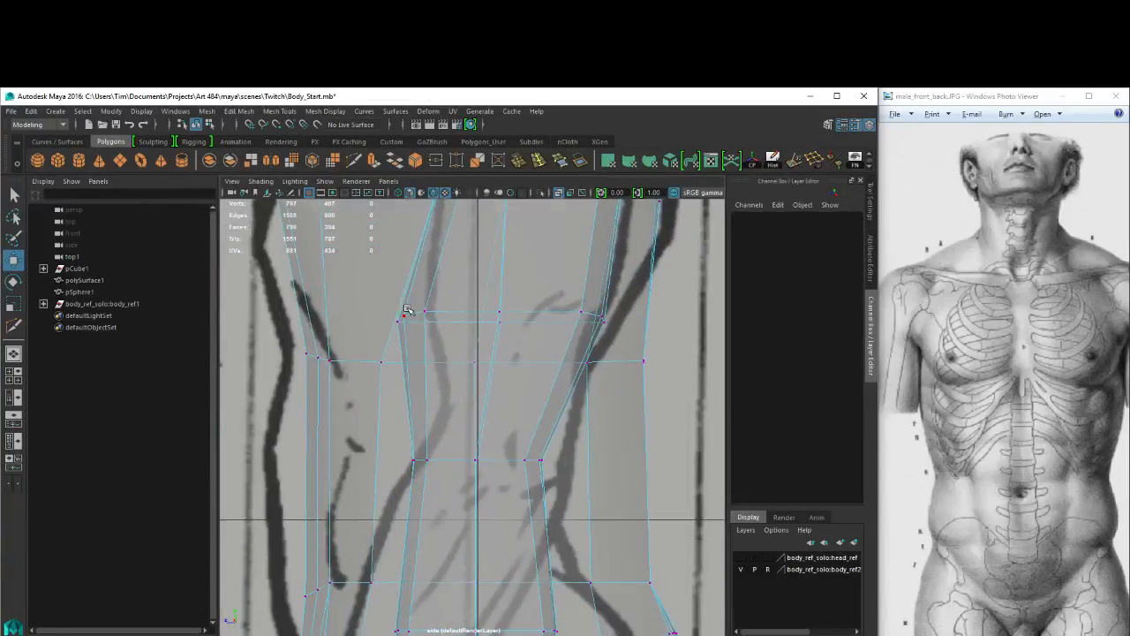
pyautogui.moveTo(377, 273); pyautogui.dragTo(528, 353)
pyautogui.moveTo(500, 316); pyautogui.dragTo(504, 297)
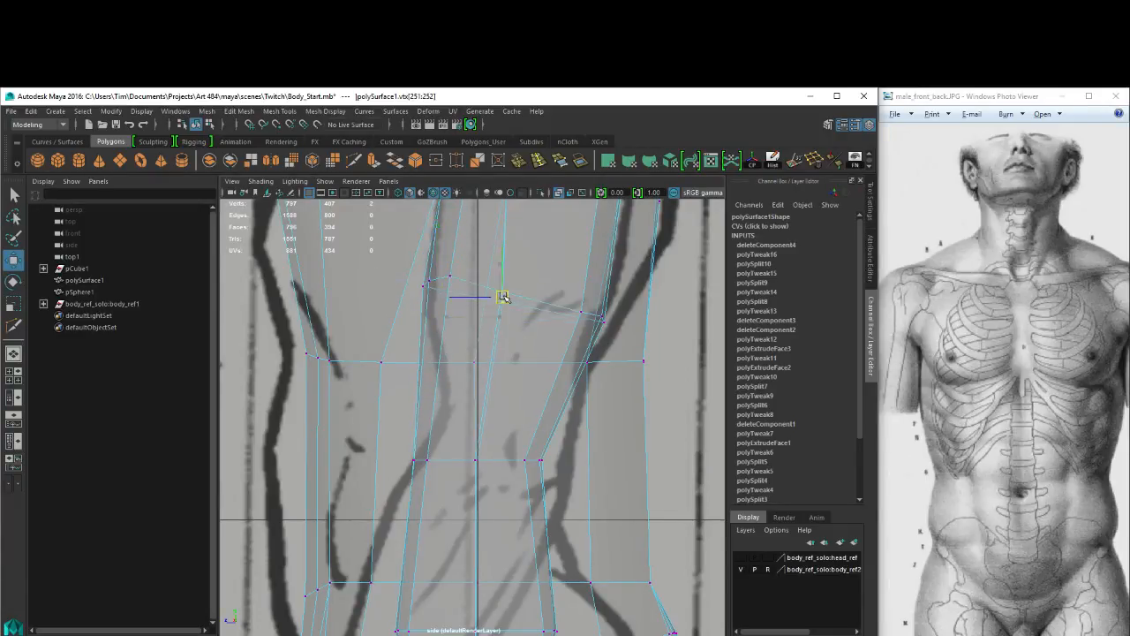
# Shift the middle vertices of the armpit-level and mid-deltoid rows backward to even out the arm's edge spacing.
pyautogui.keyDown('alt'); pyautogui.moveTo(547, 253); pyautogui.dragTo(489, 369, button='middle'); pyautogui.keyUp('alt')
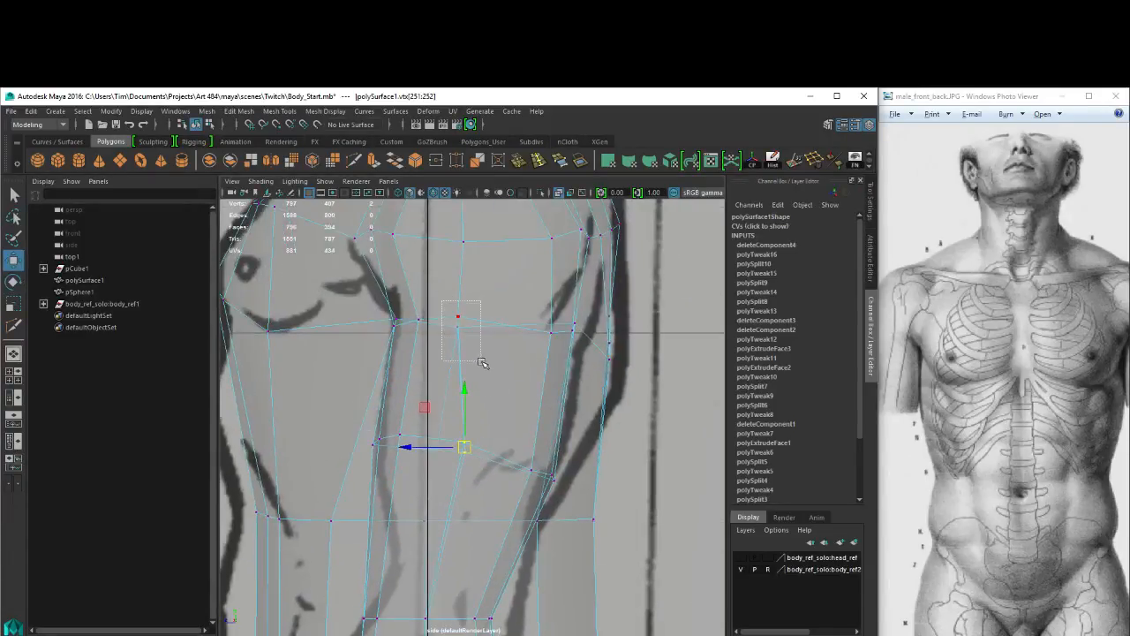
pyautogui.moveTo(481, 362); pyautogui.dragTo(481, 360)
pyautogui.moveTo(459, 318); pyautogui.dragTo(484, 322)
pyautogui.click(465, 240)
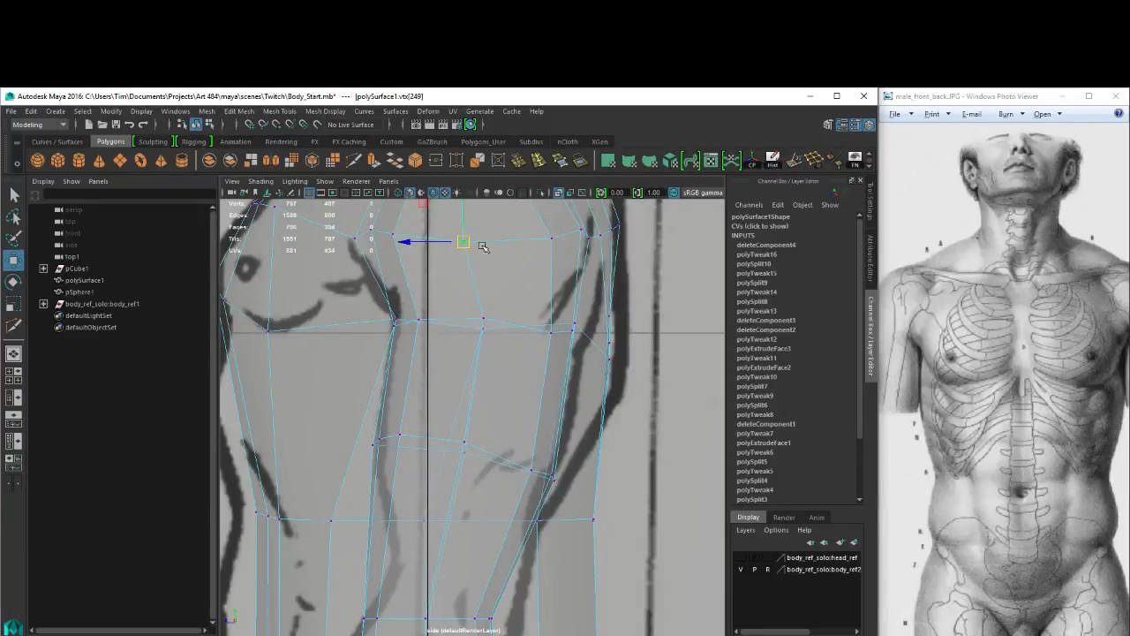
pyautogui.moveTo(468, 240); pyautogui.dragTo(478, 246)
pyautogui.keyDown('alt'); pyautogui.moveTo(516, 232); pyautogui.dragTo(534, 315, button='middle'); pyautogui.keyUp('alt')
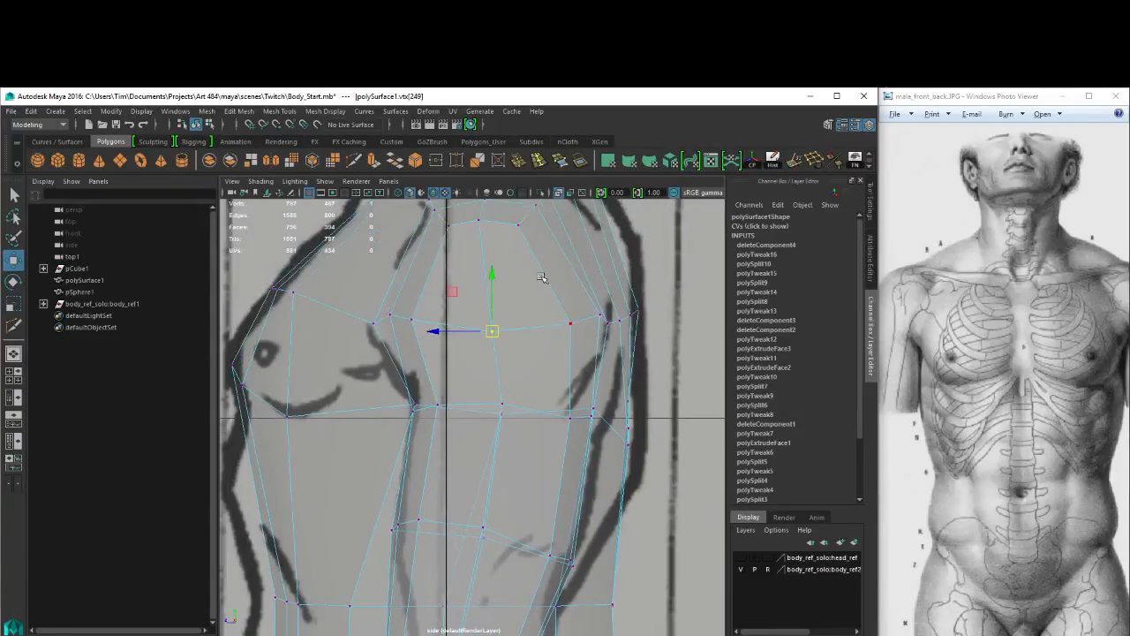
pyautogui.scroll(-2, 534, 275)
pyautogui.moveTo(493, 271); pyautogui.dragTo(519, 300)
# Switch from the side view to the front view and frame the full body reference.
pyautogui.keyDown('alt'); pyautogui.moveTo(491, 416); pyautogui.dragTo(522, 290, button='middle'); pyautogui.keyUp('alt')
pyautogui.scroll(-5, 539, 424)
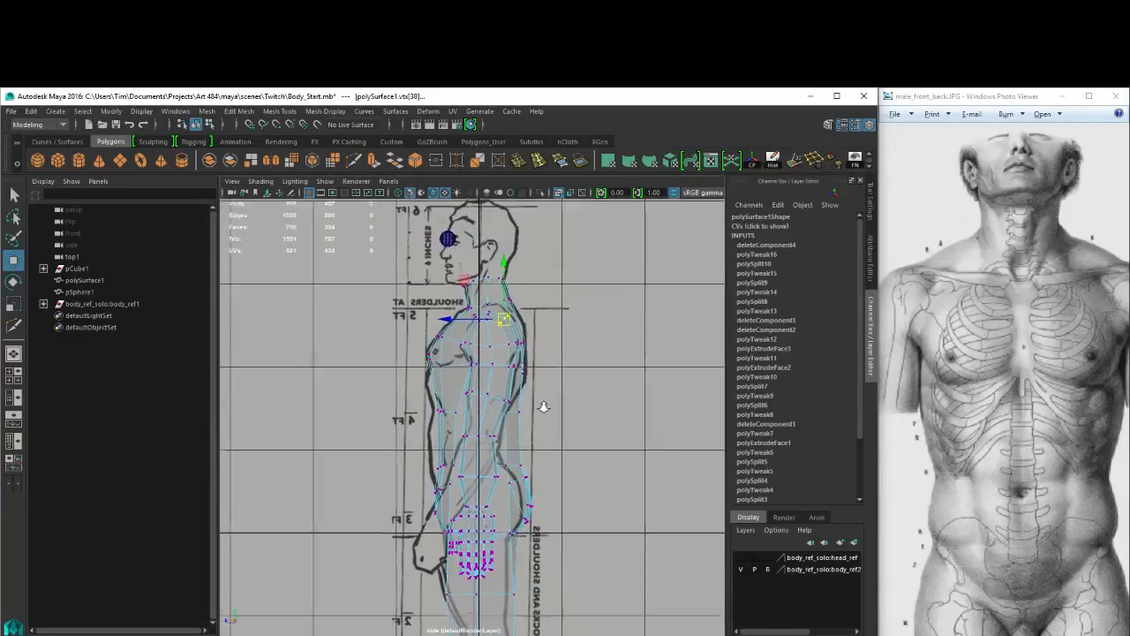
pyautogui.press('space')
pyautogui.moveTo(548, 409); pyautogui.dragTo(550, 443)
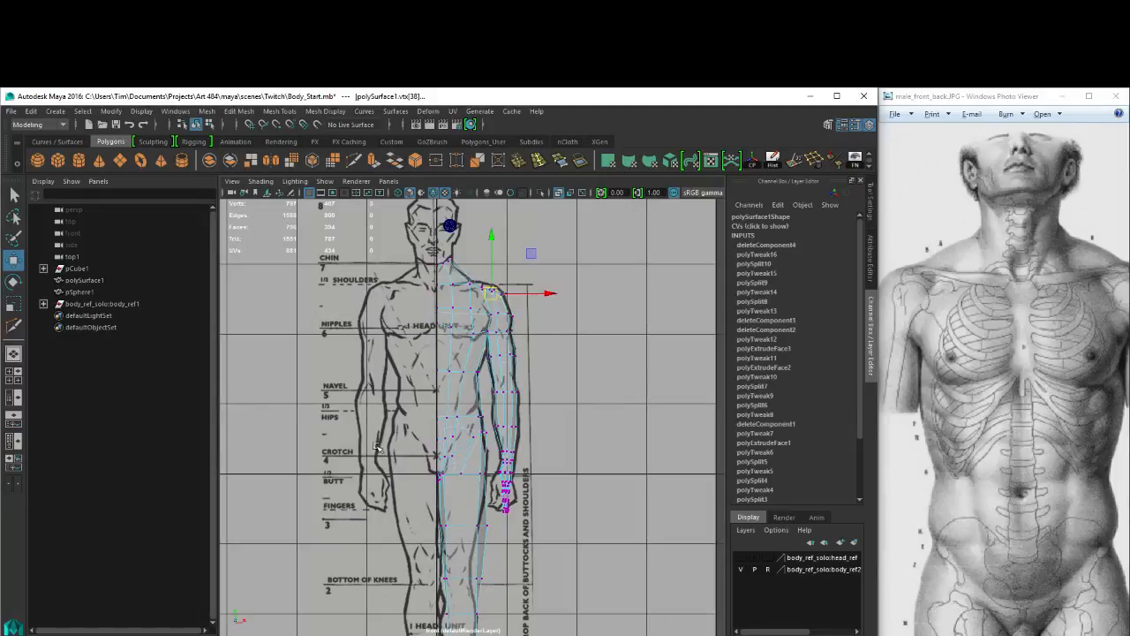
pyautogui.scroll(4, 315, 378)
pyautogui.scroll(-7, 545, 380)
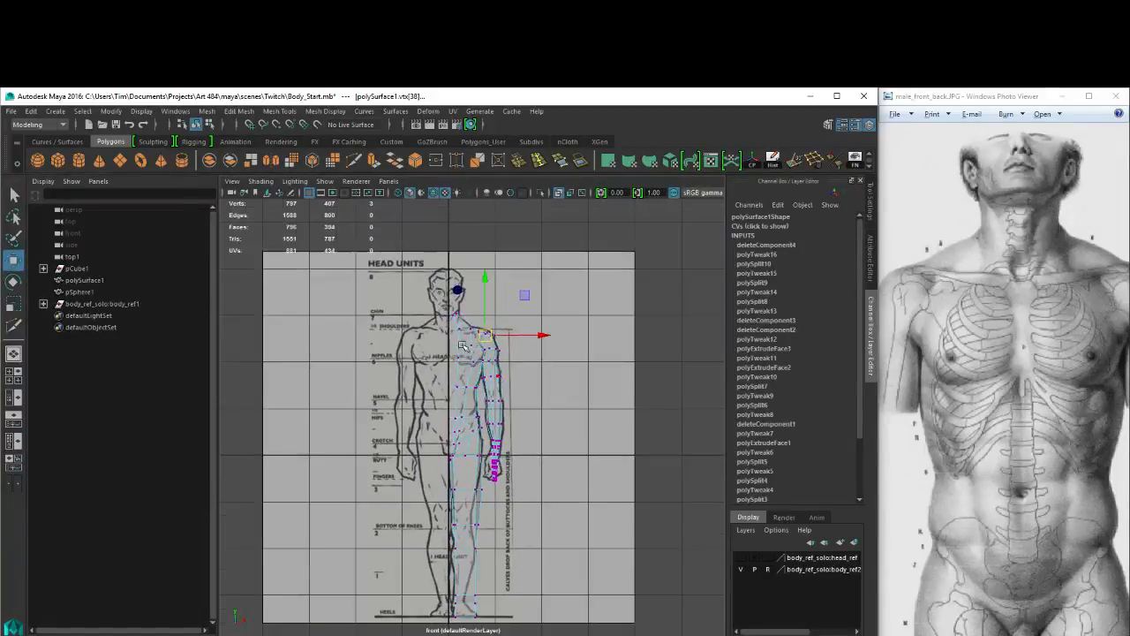
pyautogui.scroll(2, 525, 378)
pyautogui.moveTo(483, 279); pyautogui.dragTo(574, 512)
pyautogui.press('e')
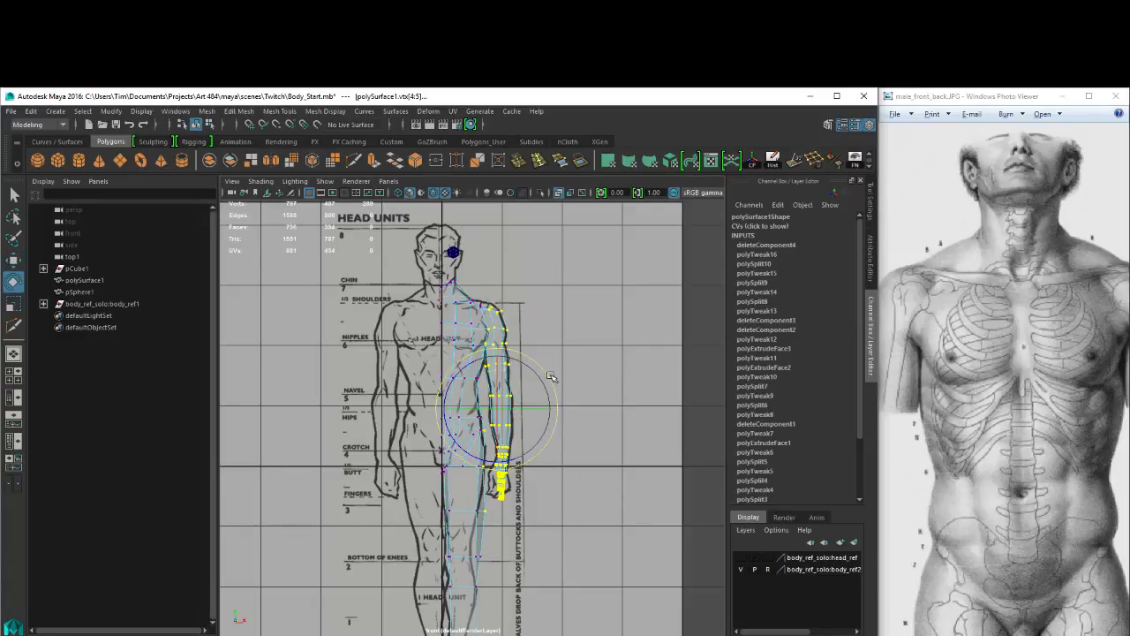
pyautogui.moveTo(550, 376); pyautogui.dragTo(513, 328)
pyautogui.hotkey('ctrl', 'z')
# Select the forearm and hand vertices from the elbow down to the fingertips in the side view.
pyautogui.scroll(5, 494, 283)
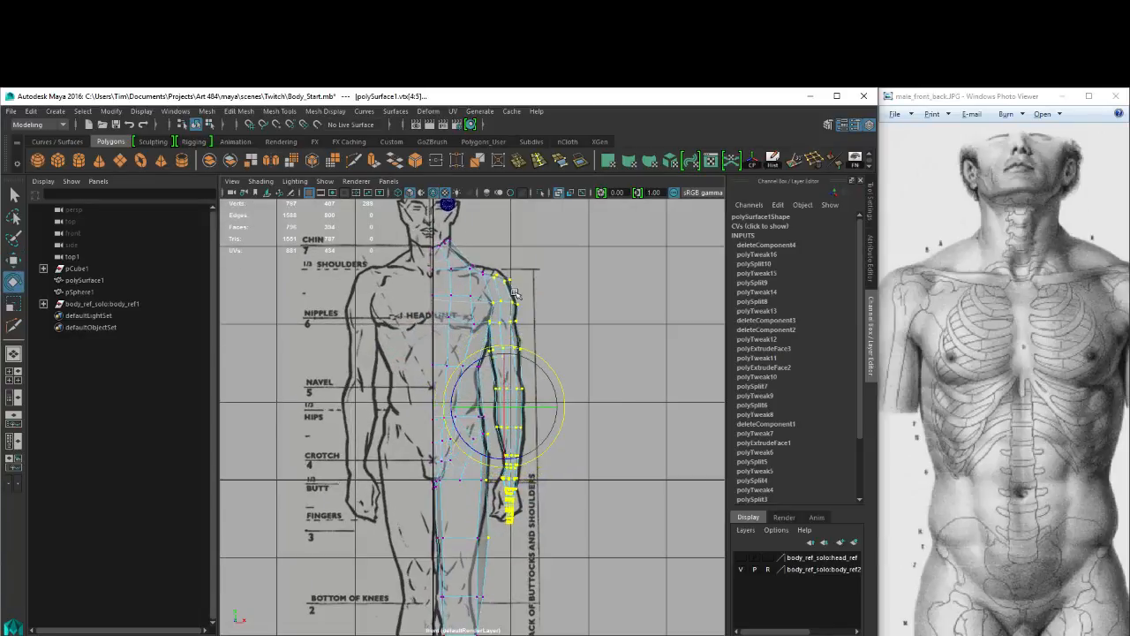
pyautogui.press('space')
pyautogui.click(566, 355)
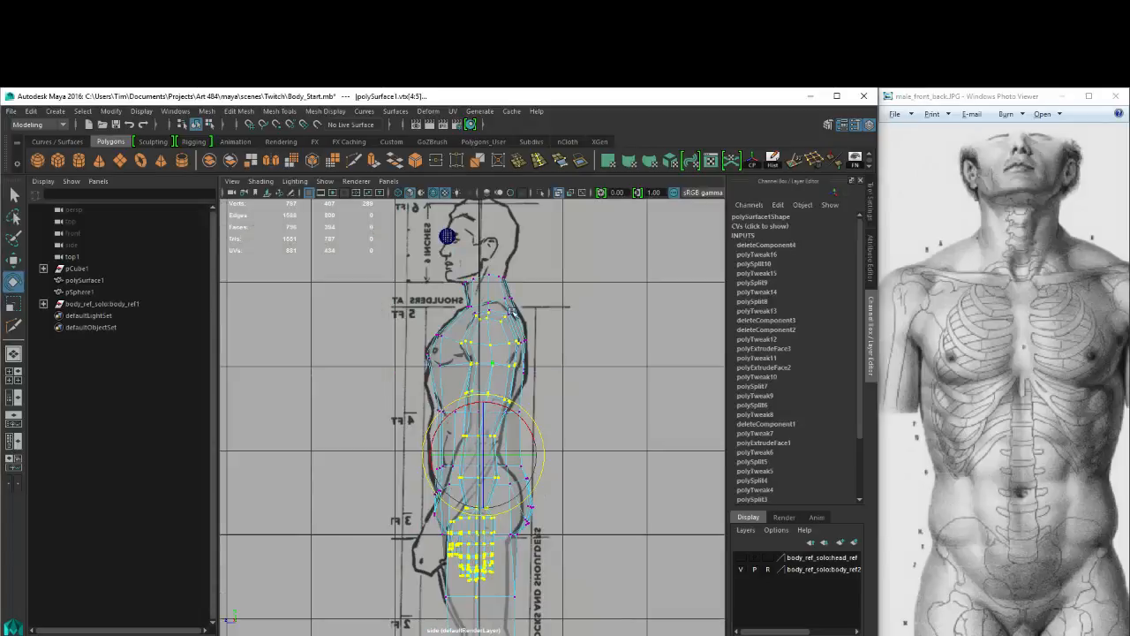
pyautogui.scroll(3, 491, 285)
pyautogui.keyDown('alt'); pyautogui.moveTo(440, 464); pyautogui.dragTo(457, 416, button='middle'); pyautogui.keyUp('alt')
pyautogui.scroll(6, 457, 416)
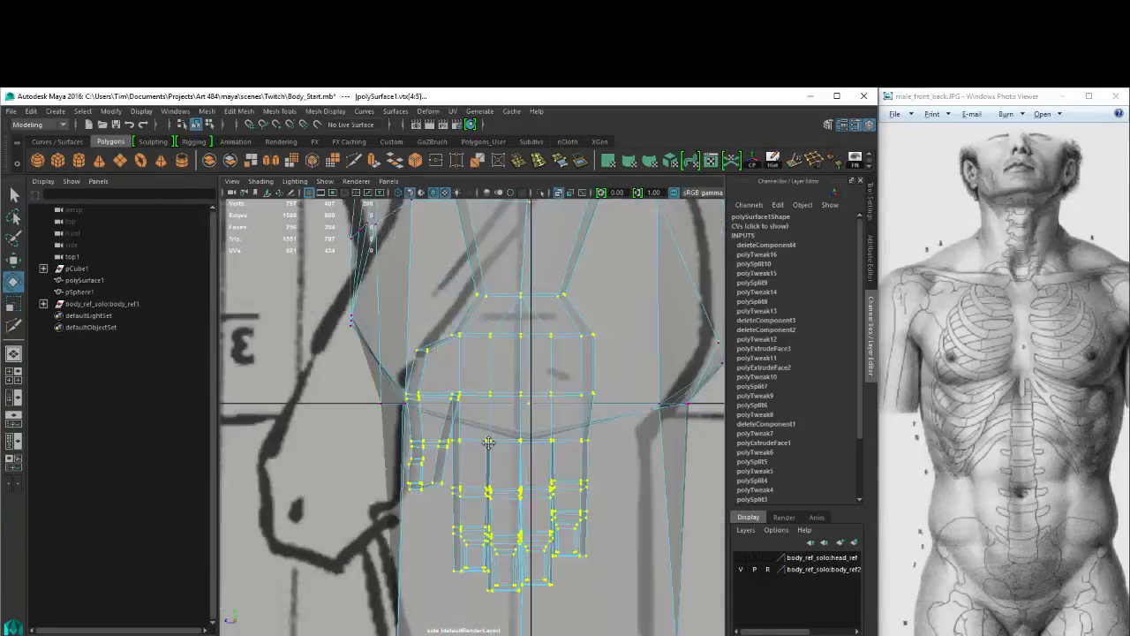
pyautogui.scroll(-8, 457, 417)
pyautogui.press('w')
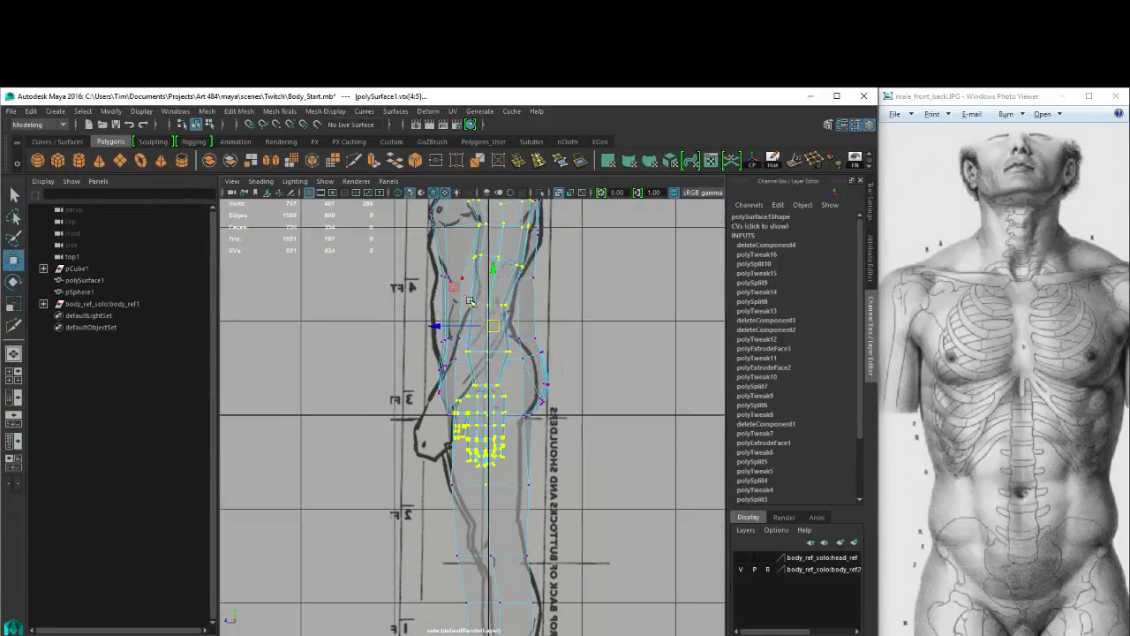
pyautogui.moveTo(466, 298); pyautogui.dragTo(511, 470)
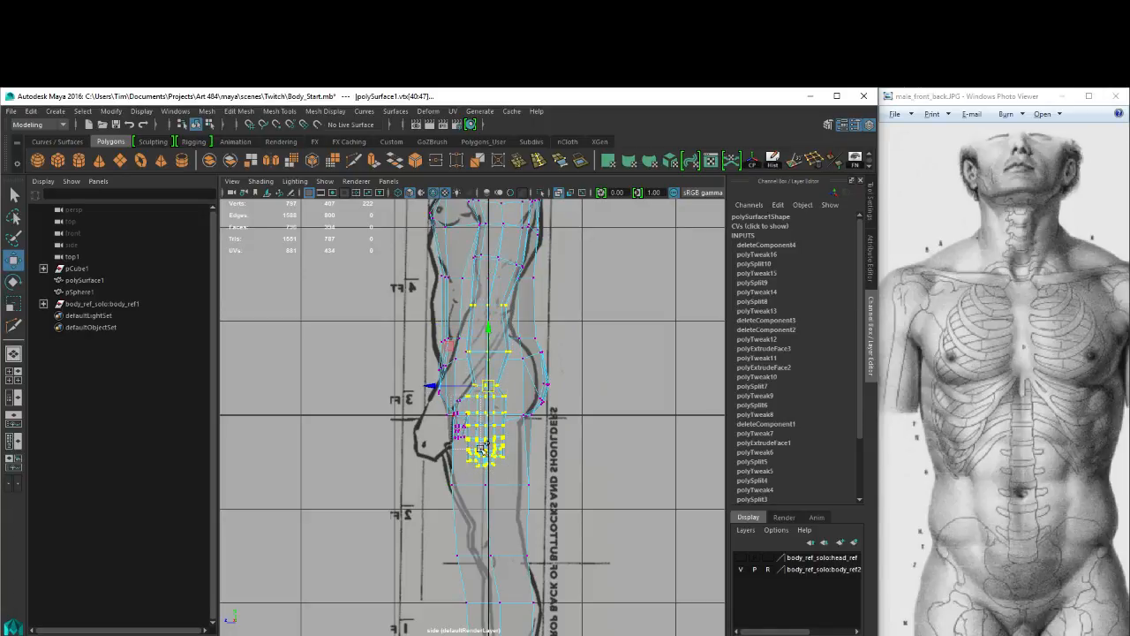
pyautogui.hotkey('ctrl', 'z')
# Inspect the forearm and hand selection in the perspective view for stray torso and leg vertices, returning to the side view.
pyautogui.press('space')
pyautogui.moveTo(504, 408); pyautogui.dragTo(498, 277)
pyautogui.press('space')
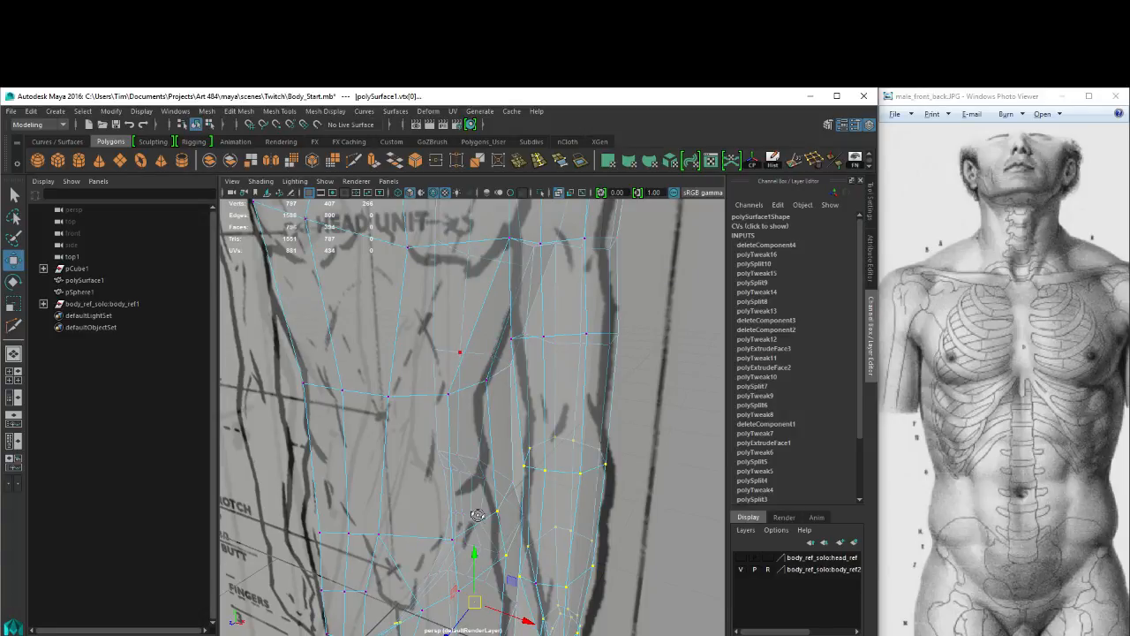
pyautogui.keyDown('alt'); pyautogui.moveTo(477, 514); pyautogui.dragTo(488, 536); pyautogui.keyUp('alt')
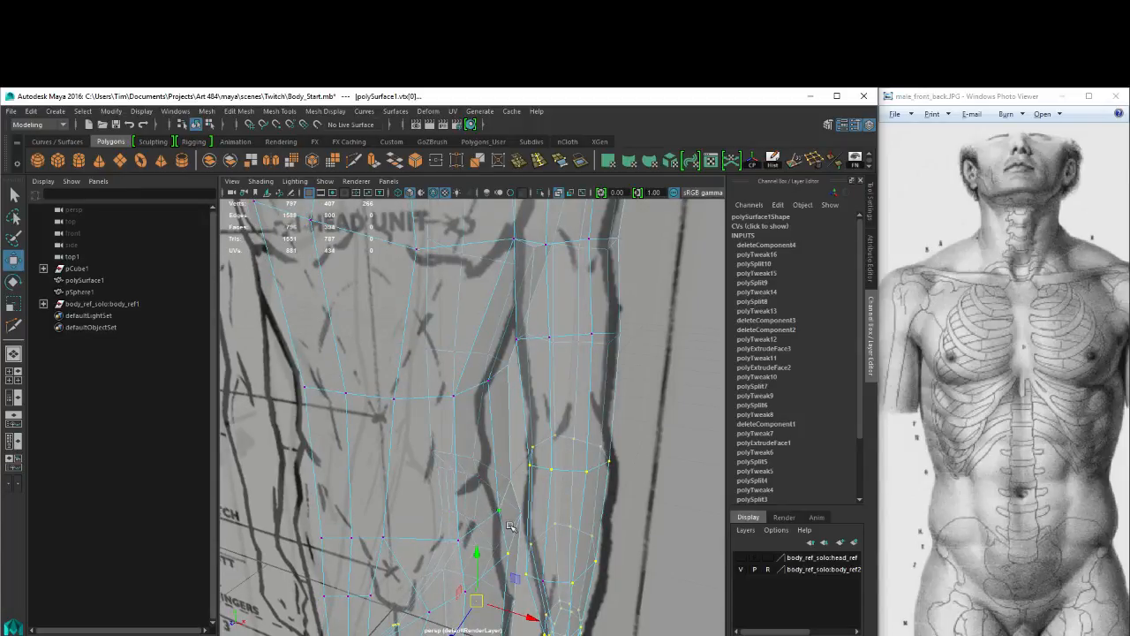
pyautogui.keyDown('alt'); pyautogui.moveTo(510, 527); pyautogui.dragTo(480, 427, button='middle'); pyautogui.keyUp('alt')
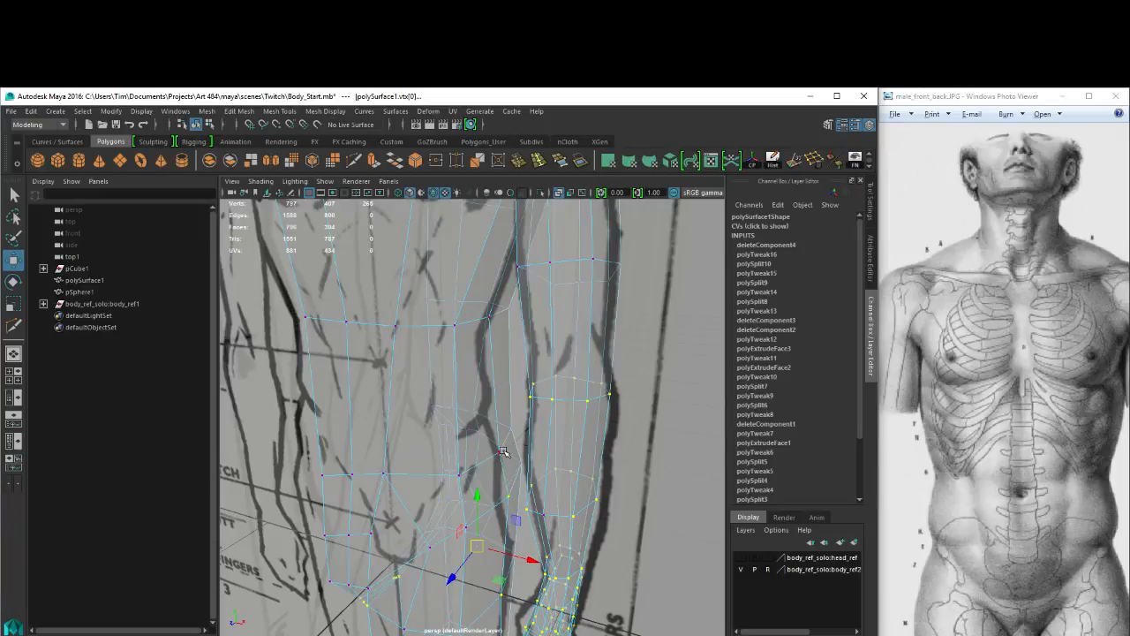
pyautogui.press('space')
pyautogui.moveTo(526, 421); pyautogui.dragTo(489, 405)
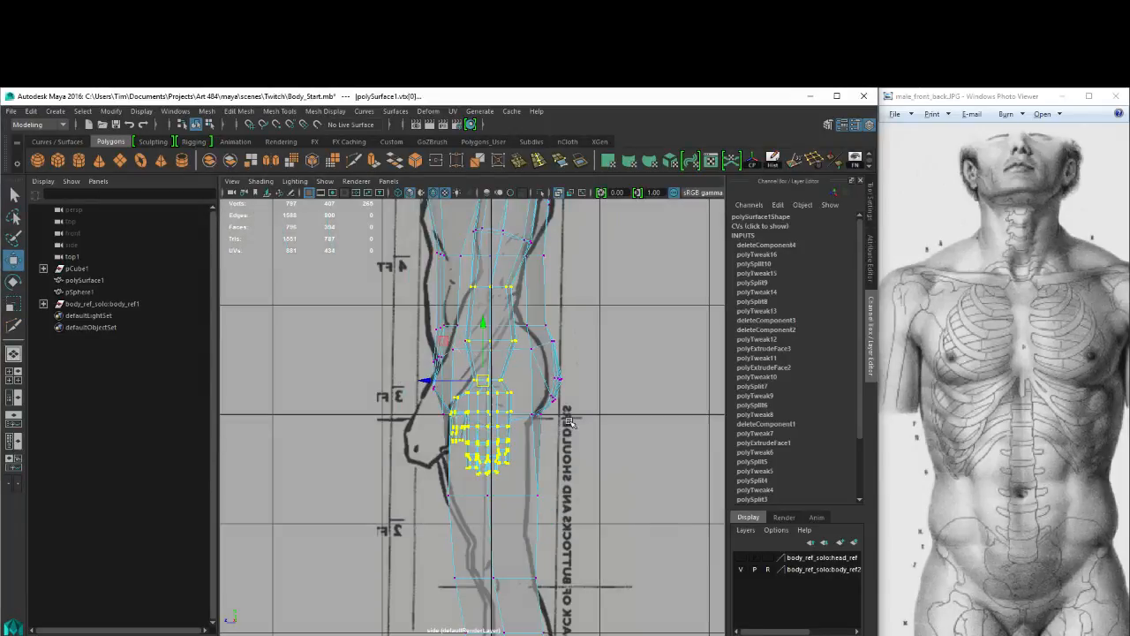
# Deselect the stray hip, upper leg and crotch vertices in the perspective view, keeping the forearm and hand selected.
pyautogui.press('space')
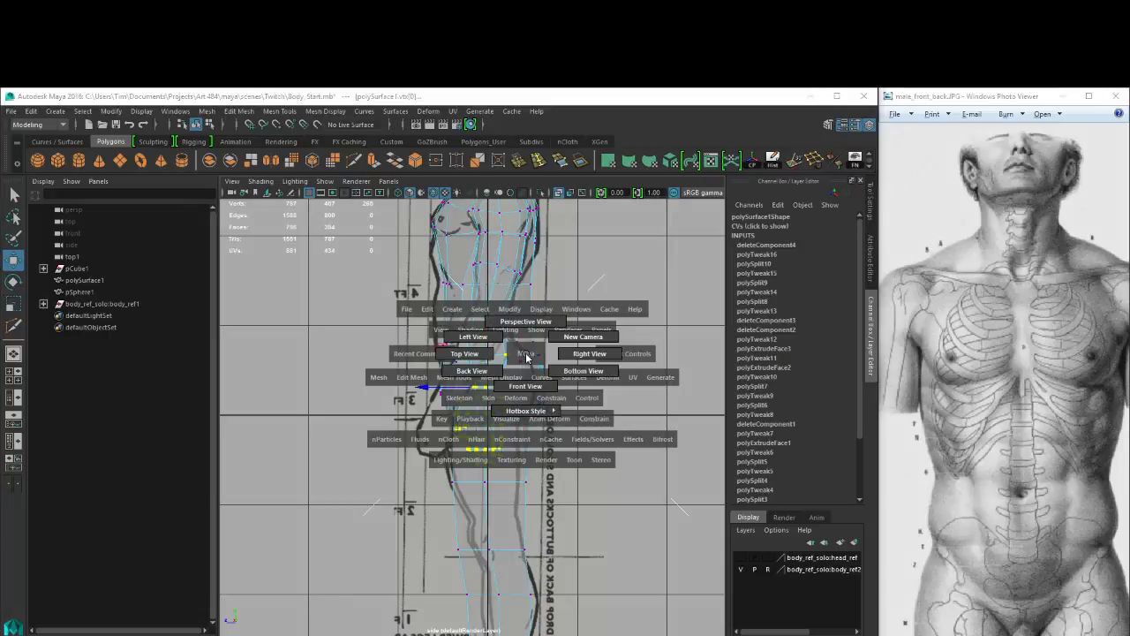
pyautogui.moveTo(466, 347); pyautogui.dragTo(502, 420)
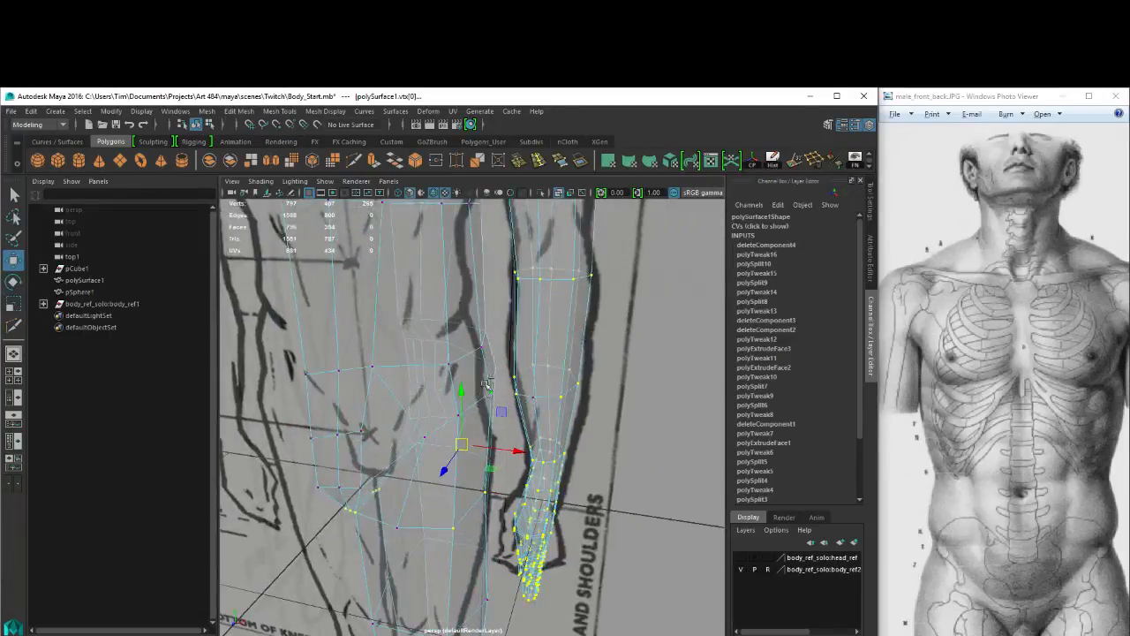
pyautogui.keyDown('alt'); pyautogui.moveTo(466, 491); pyautogui.dragTo(476, 530); pyautogui.keyUp('alt')
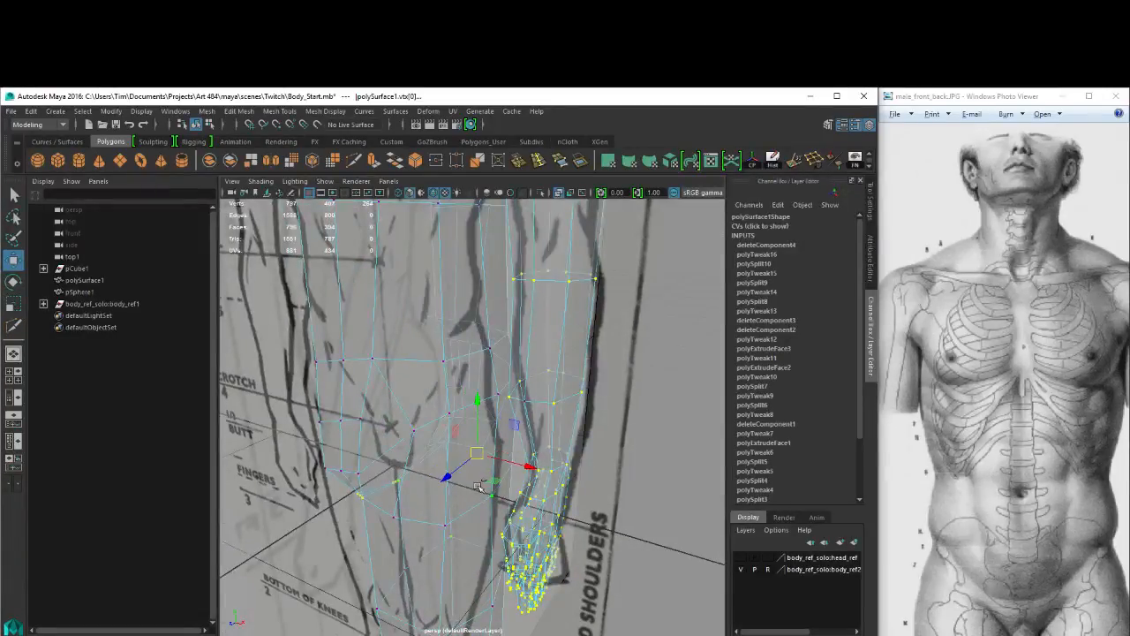
pyautogui.keyDown('ctrl'); pyautogui.moveTo(478, 487); pyautogui.dragTo(496, 513); pyautogui.keyUp('ctrl')
pyautogui.keyDown('ctrl'); pyautogui.moveTo(436, 534); pyautogui.dragTo(456, 542); pyautogui.keyUp('ctrl')
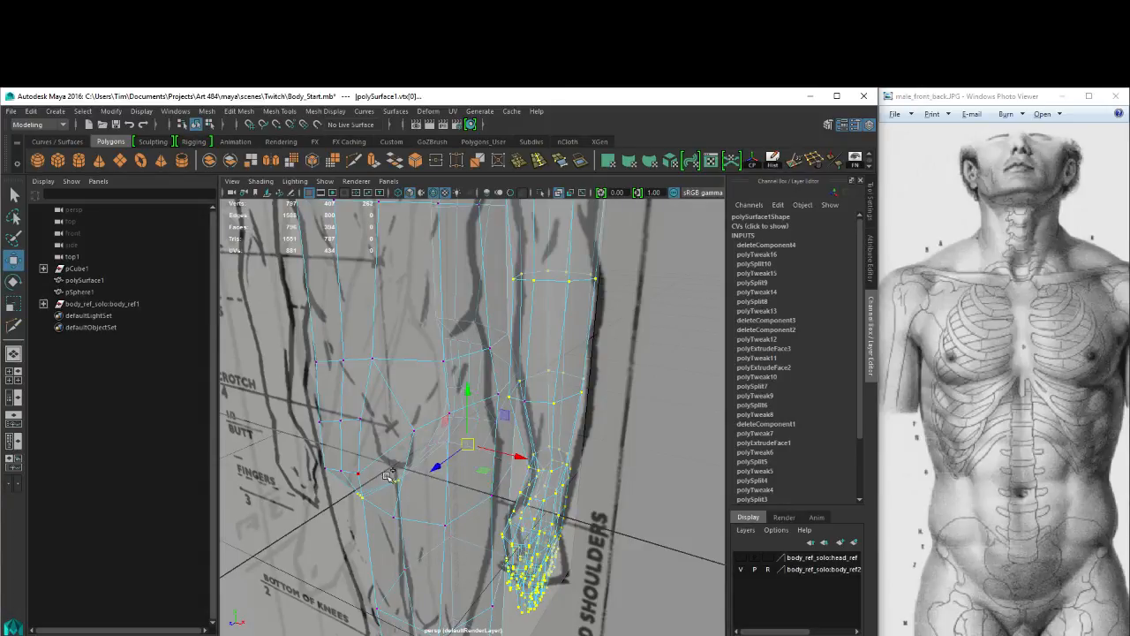
pyautogui.keyDown('ctrl'); pyautogui.moveTo(387, 475); pyautogui.dragTo(371, 509); pyautogui.keyUp('ctrl')
# Check the selection around the arm and legs and remove the stray foot vertices from it.
pyautogui.keyDown('alt'); pyautogui.moveTo(371, 509); pyautogui.dragTo(402, 415, button='right'); pyautogui.keyUp('alt')
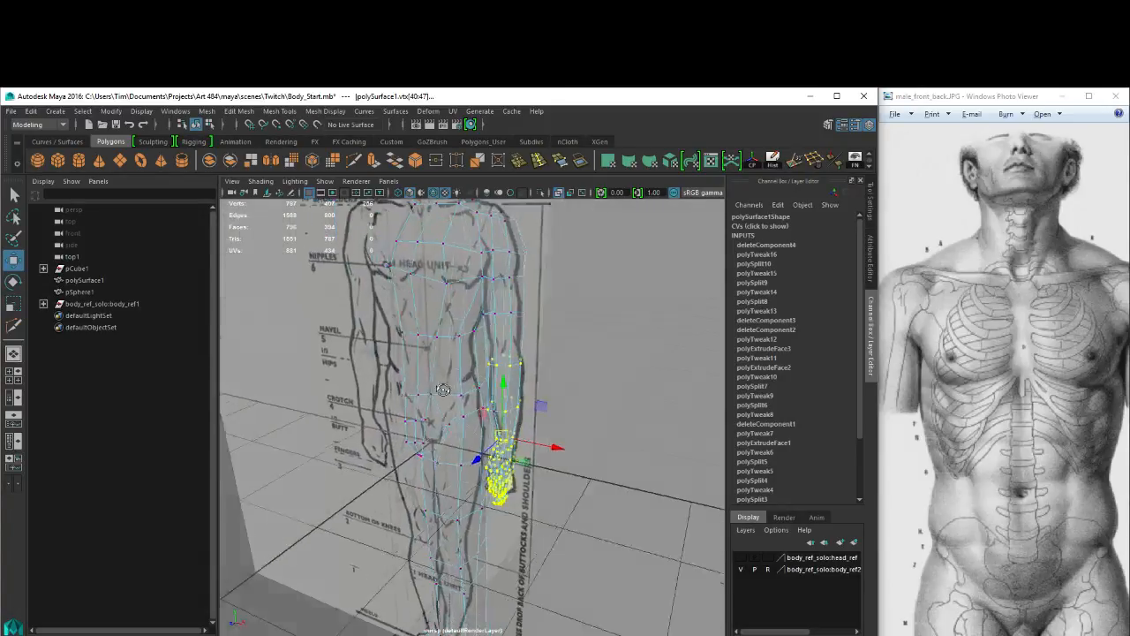
pyautogui.keyDown('alt'); pyautogui.moveTo(402, 415); pyautogui.dragTo(487, 367); pyautogui.keyUp('alt')
pyautogui.scroll(5, 482, 358)
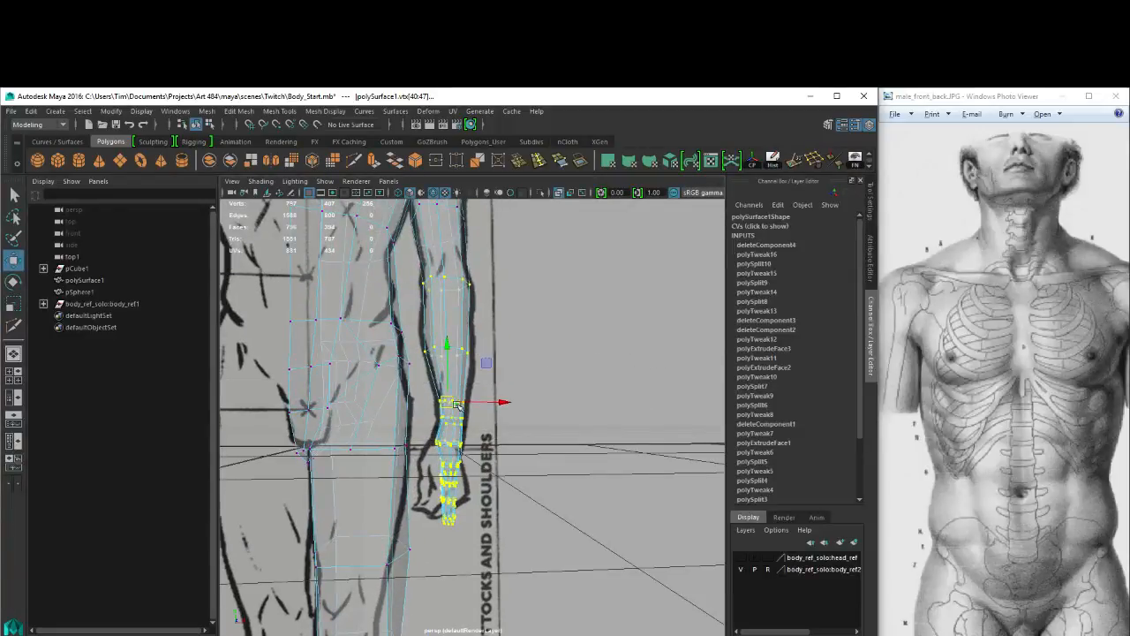
pyautogui.keyDown('alt'); pyautogui.moveTo(479, 342); pyautogui.dragTo(499, 358); pyautogui.keyUp('alt')
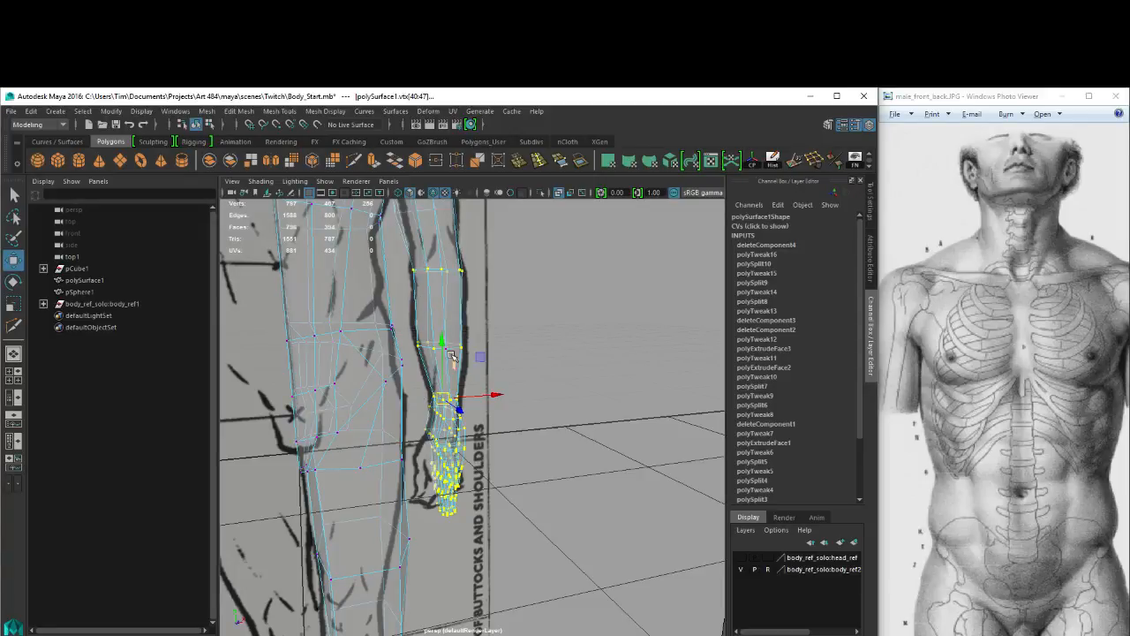
pyautogui.scroll(-6, 507, 405)
pyautogui.keyDown('alt'); pyautogui.moveTo(523, 574); pyautogui.dragTo(545, 502); pyautogui.keyUp('alt')
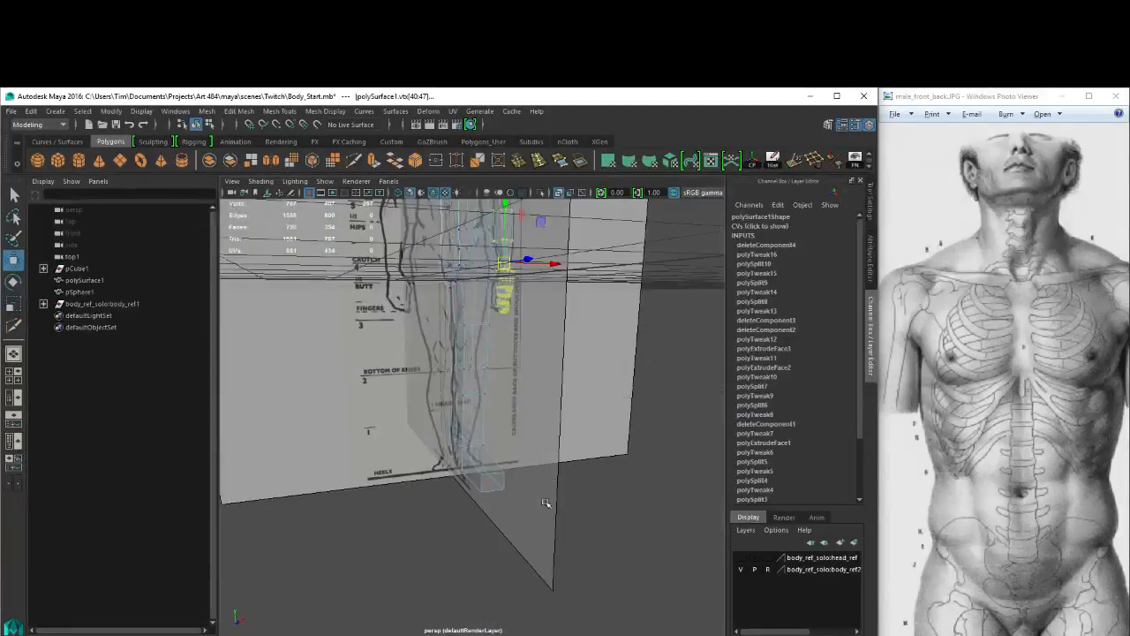
pyautogui.keyDown('shift'); pyautogui.moveTo(495, 459); pyautogui.dragTo(527, 488); pyautogui.keyUp('shift')
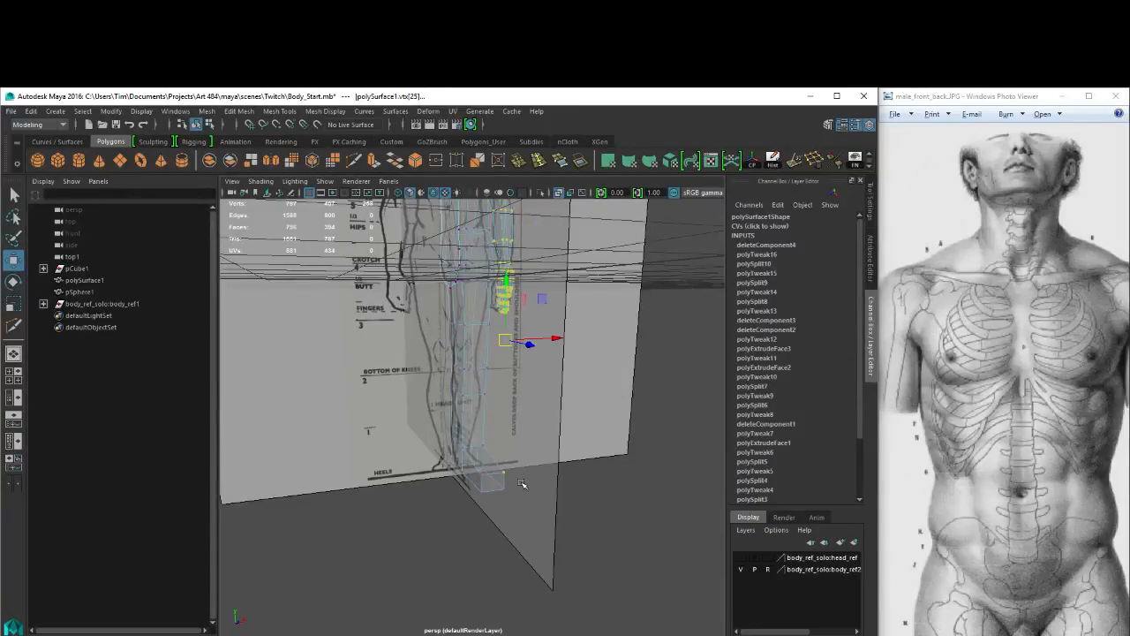
pyautogui.keyDown('alt'); pyautogui.moveTo(585, 458); pyautogui.dragTo(502, 438); pyautogui.keyUp('alt')
pyautogui.keyDown('ctrl'); pyautogui.moveTo(508, 443); pyautogui.dragTo(446, 499); pyautogui.keyUp('ctrl')
pyautogui.keyDown('alt'); pyautogui.moveTo(433, 296); pyautogui.dragTo(378, 365); pyautogui.keyUp('alt')
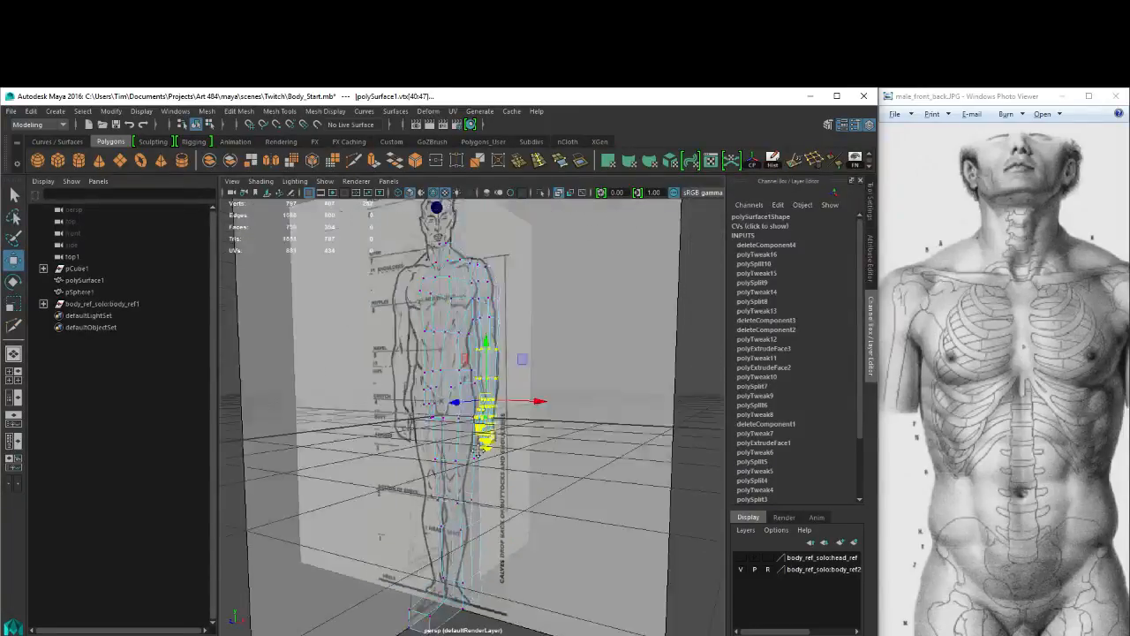
# Return to the side view and move the pivot of the forearm and hand selection up to the elbow.
pyautogui.keyDown('alt'); pyautogui.moveTo(378, 366); pyautogui.dragTo(420, 430, button='middle'); pyautogui.keyUp('alt')
pyautogui.keyDown('alt'); pyautogui.moveTo(420, 431); pyautogui.dragTo(545, 454, button='right'); pyautogui.keyUp('alt')
pyautogui.press('space')
pyautogui.moveTo(465, 410); pyautogui.dragTo(532, 415)
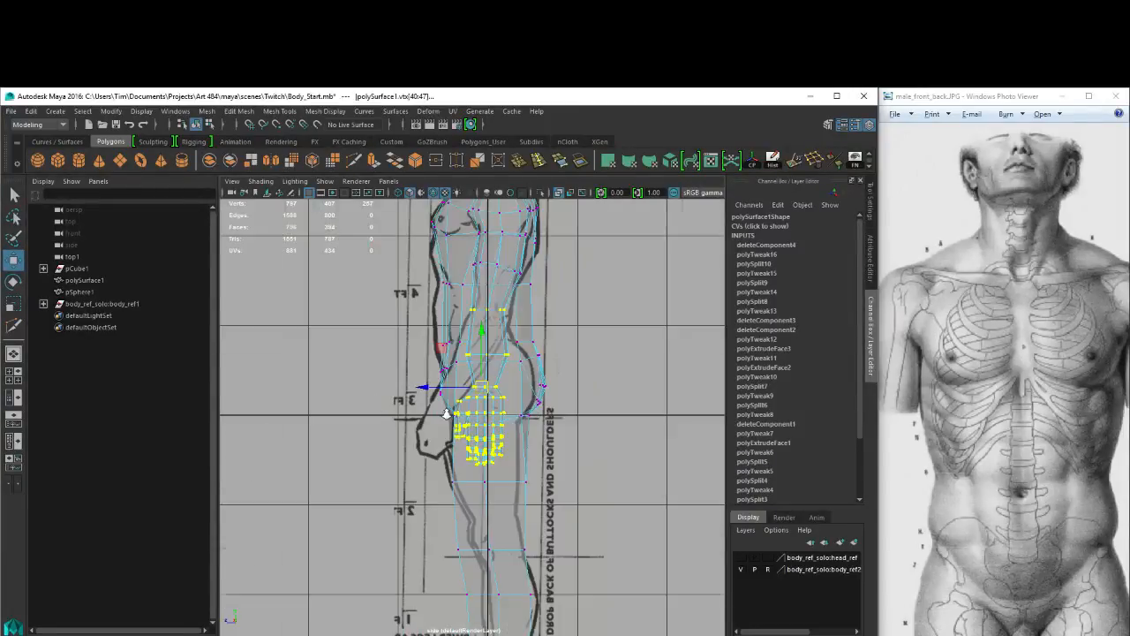
pyautogui.keyDown('alt'); pyautogui.moveTo(447, 411); pyautogui.dragTo(627, 417, button='right'); pyautogui.keyUp('alt')
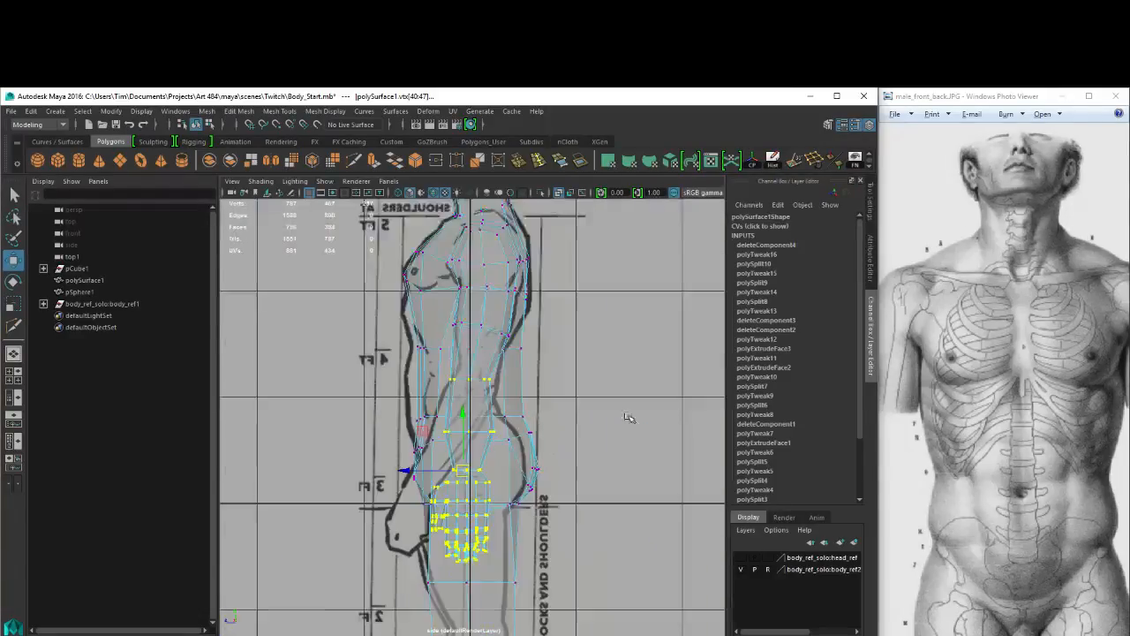
pyautogui.press('d')
pyautogui.moveTo(464, 414); pyautogui.dragTo(465, 325)
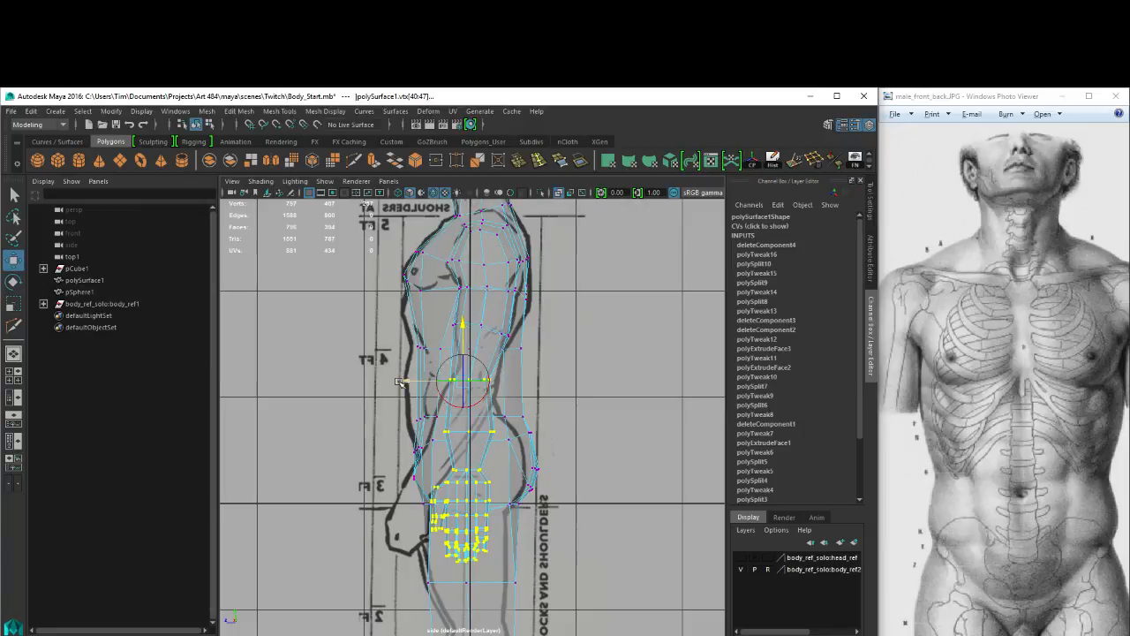
pyautogui.moveTo(410, 383); pyautogui.dragTo(425, 382)
# Shift the forearm and hand slightly backward and rotate them forward about the elbow to follow the side reference.
pyautogui.press('e')
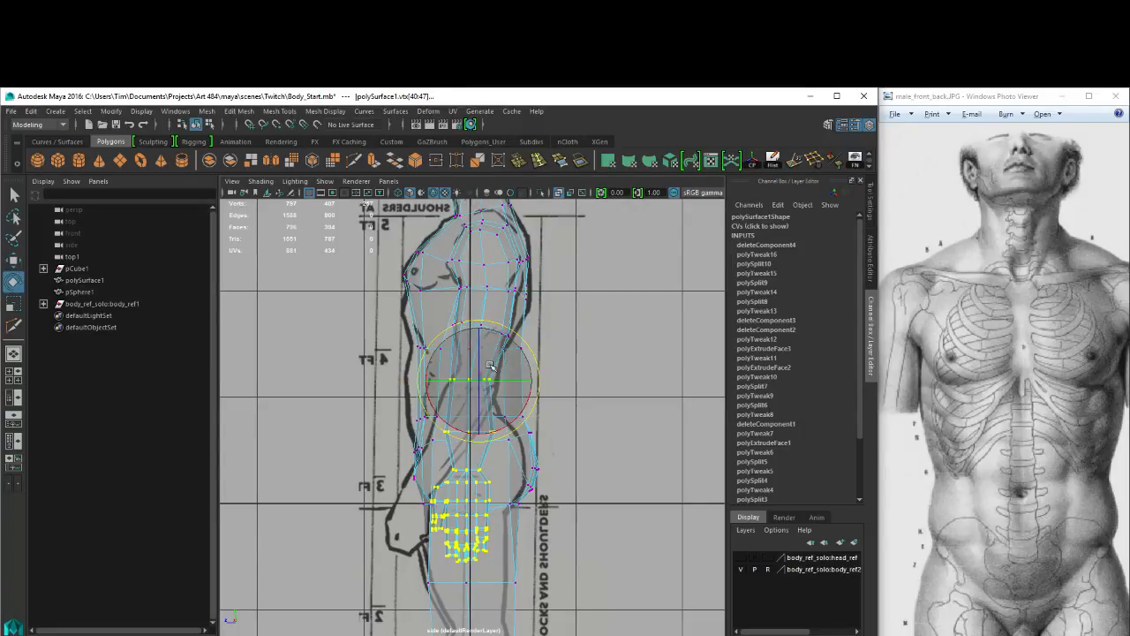
pyautogui.press('w')
pyautogui.moveTo(427, 377); pyautogui.dragTo(435, 377)
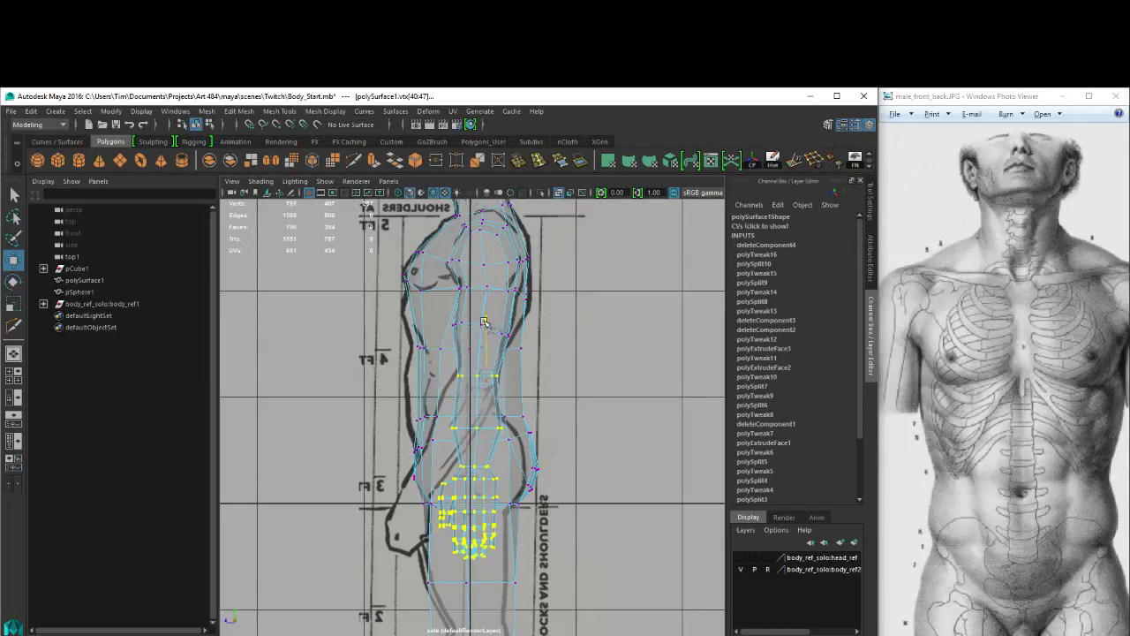
pyautogui.press('e')
pyautogui.moveTo(544, 351); pyautogui.dragTo(546, 371)
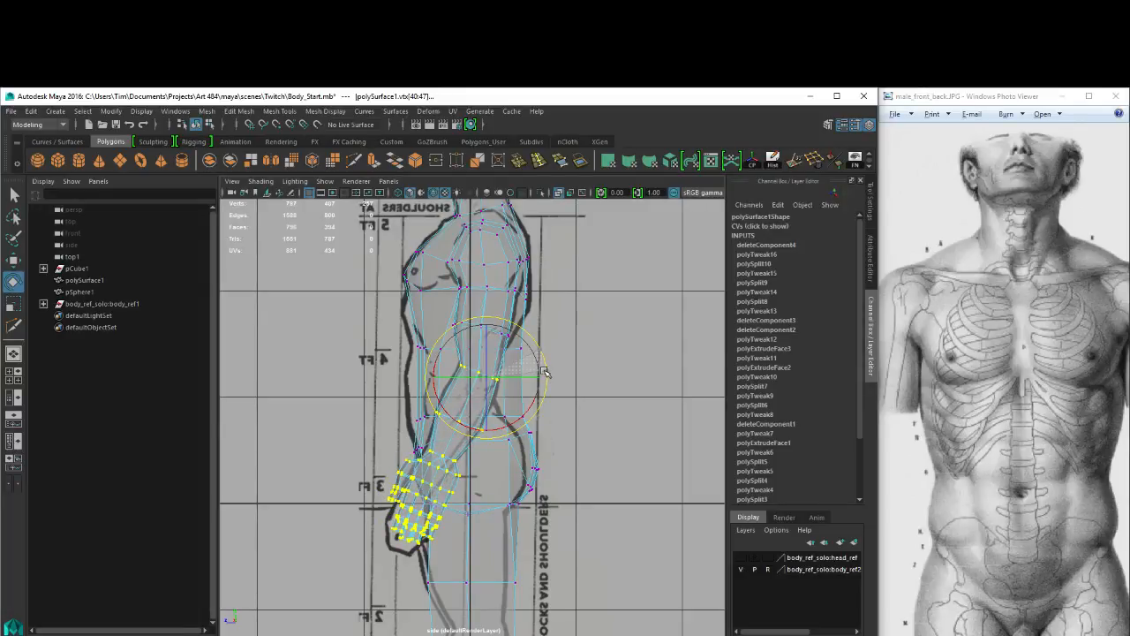
# Scale the forearm and hand up slightly from the elbow to fit the reference hand.
pyautogui.press('r')
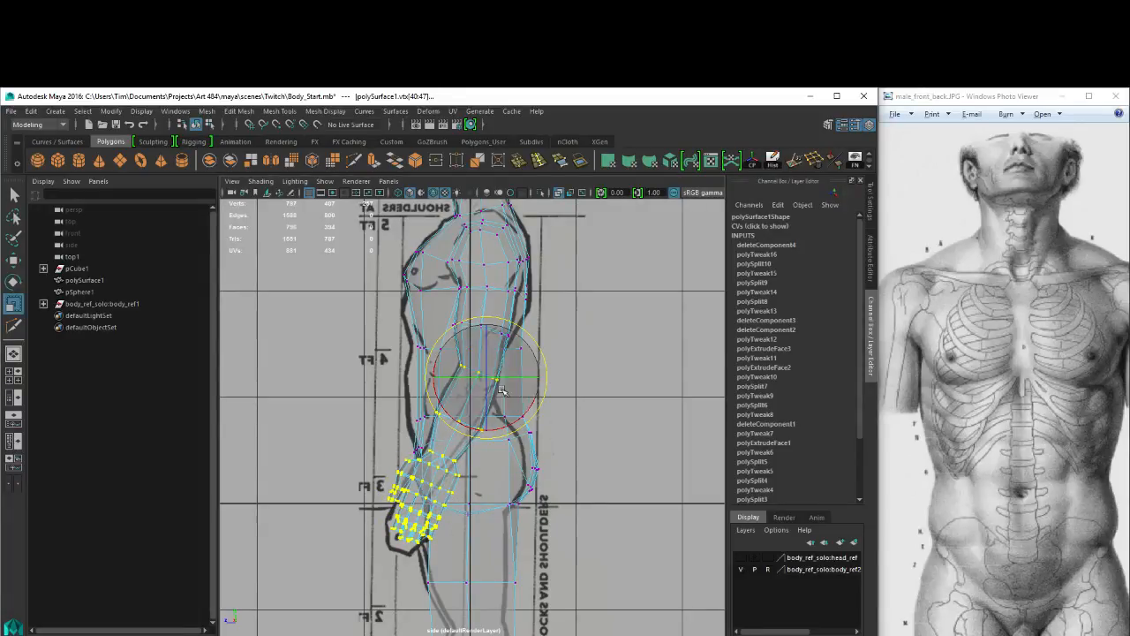
pyautogui.moveTo(485, 379); pyautogui.dragTo(494, 376)
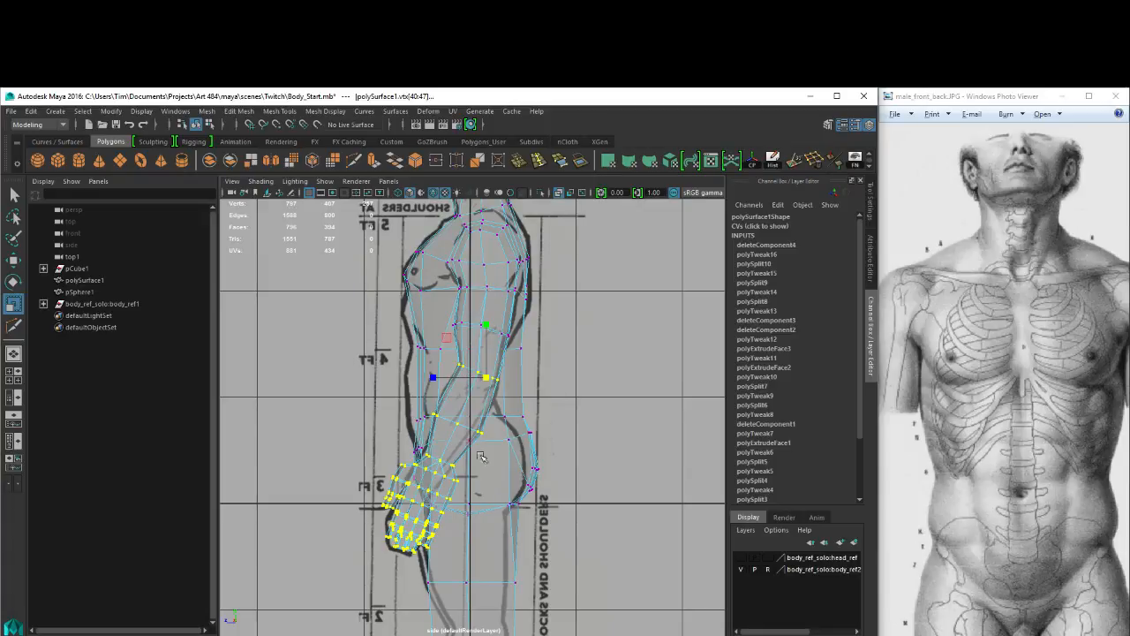
pyautogui.press('w')
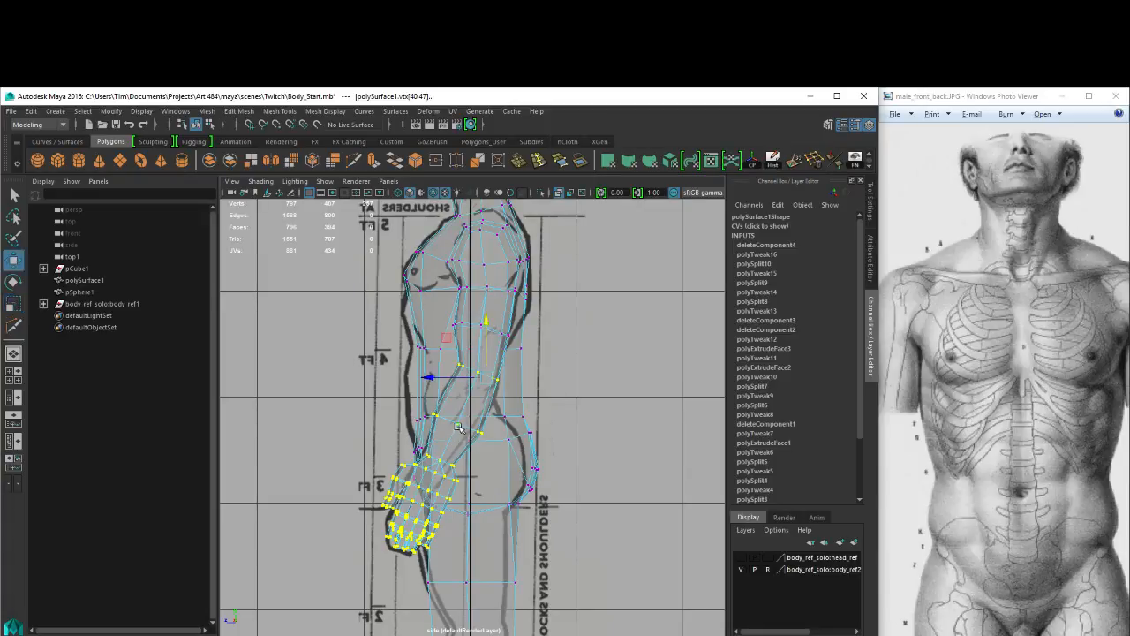
pyautogui.press('r')
pyautogui.moveTo(484, 377); pyautogui.dragTo(489, 378)
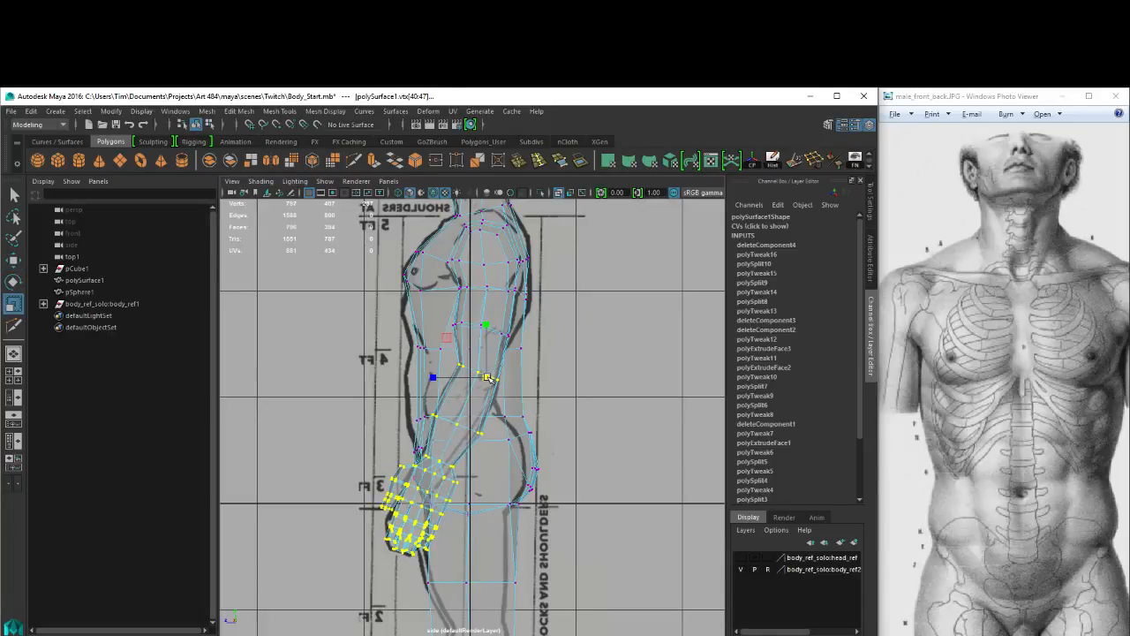
# Move the front, middle and rear vertices of the mid-forearm row upward to match the reference's forearm contour.
pyautogui.keyDown('alt'); pyautogui.moveTo(374, 402); pyautogui.dragTo(469, 403, button='right'); pyautogui.keyUp('alt')
pyautogui.keyDown('alt'); pyautogui.moveTo(469, 403); pyautogui.dragTo(538, 356, button='middle'); pyautogui.keyUp('alt')
pyautogui.keyDown('alt'); pyautogui.moveTo(538, 357); pyautogui.dragTo(582, 389, button='right'); pyautogui.keyUp('alt')
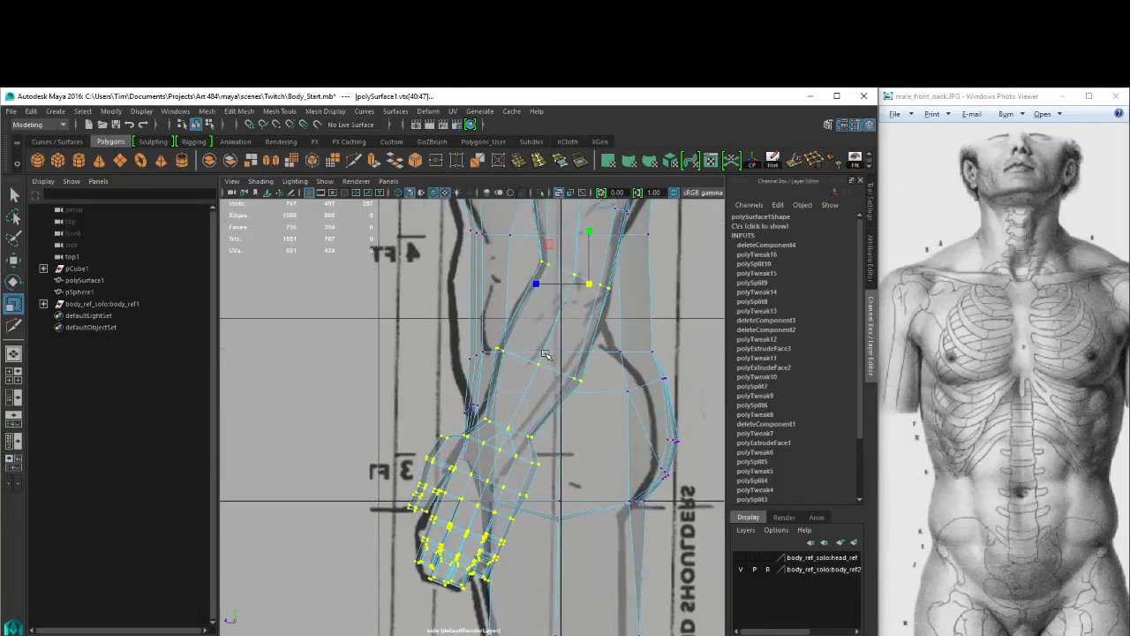
pyautogui.moveTo(541, 351); pyautogui.dragTo(510, 328)
pyautogui.press('w')
pyautogui.click(584, 385)
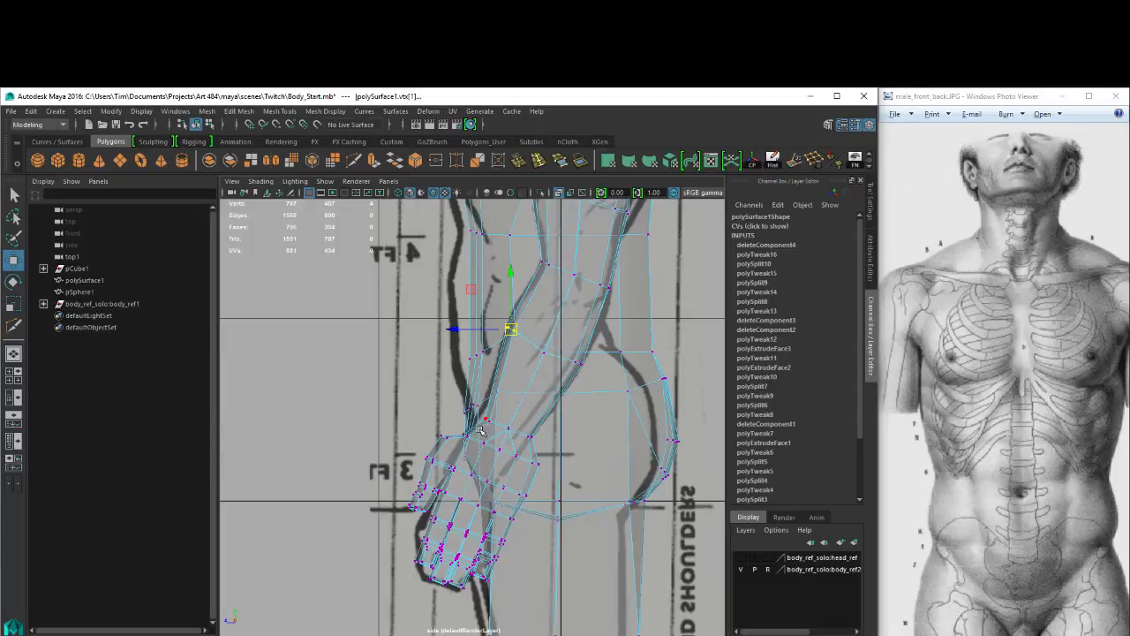
pyautogui.click(545, 352)
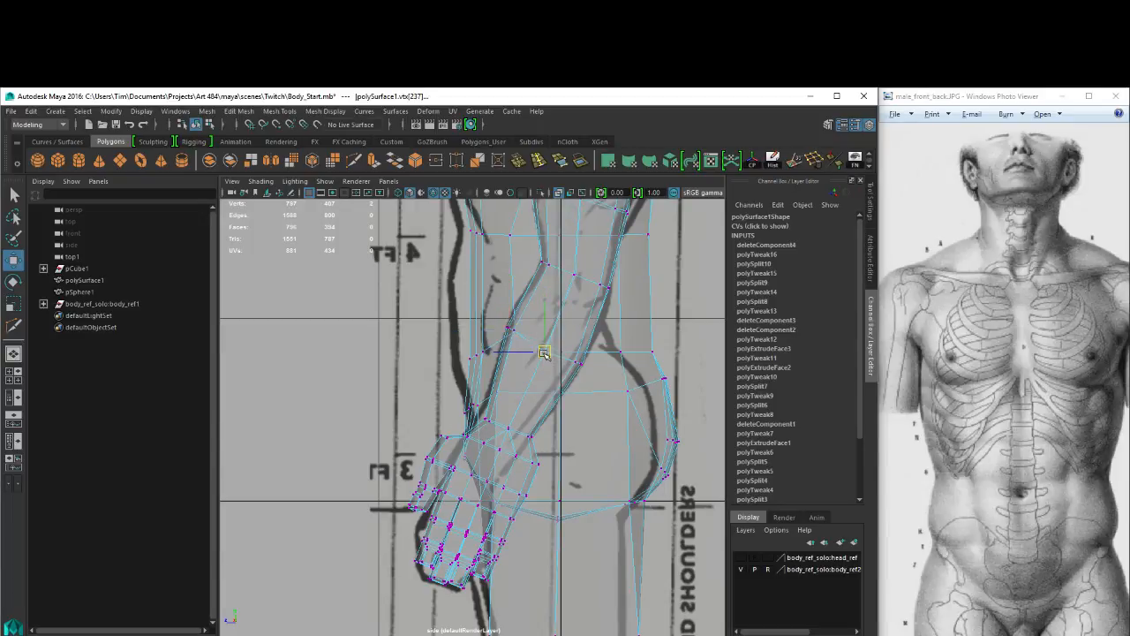
pyautogui.moveTo(569, 355)
pyautogui.mouseDown()
pyautogui.moveTo(605, 374)
pyautogui.moveTo(582, 359)
pyautogui.mouseUp()
# Nudge the rear and middle elbow vertices slightly downward to even out the bend of the arm.
pyautogui.keyDown('alt'); pyautogui.moveTo(599, 289); pyautogui.dragTo(581, 325, button='middle'); pyautogui.keyUp('alt')
pyautogui.moveTo(570, 313); pyautogui.dragTo(590, 330)
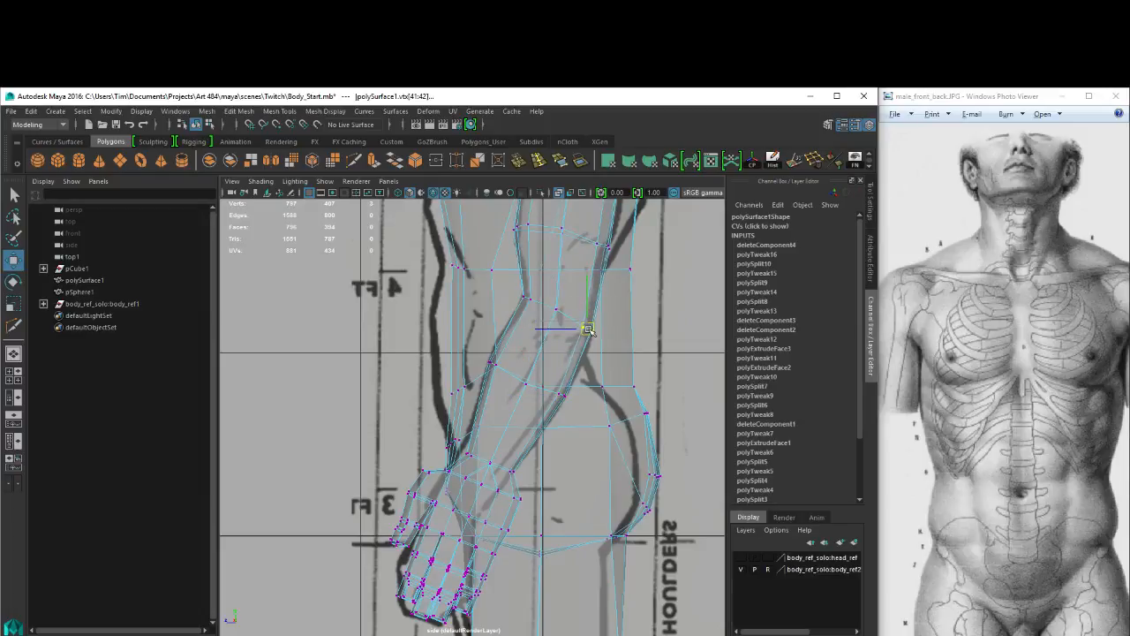
pyautogui.keyDown('alt'); pyautogui.moveTo(559, 295); pyautogui.dragTo(582, 340, button='middle'); pyautogui.keyUp('alt')
pyautogui.moveTo(564, 323)
pyautogui.mouseDown()
pyautogui.moveTo(585, 344)
pyautogui.moveTo(572, 331)
pyautogui.mouseUp()
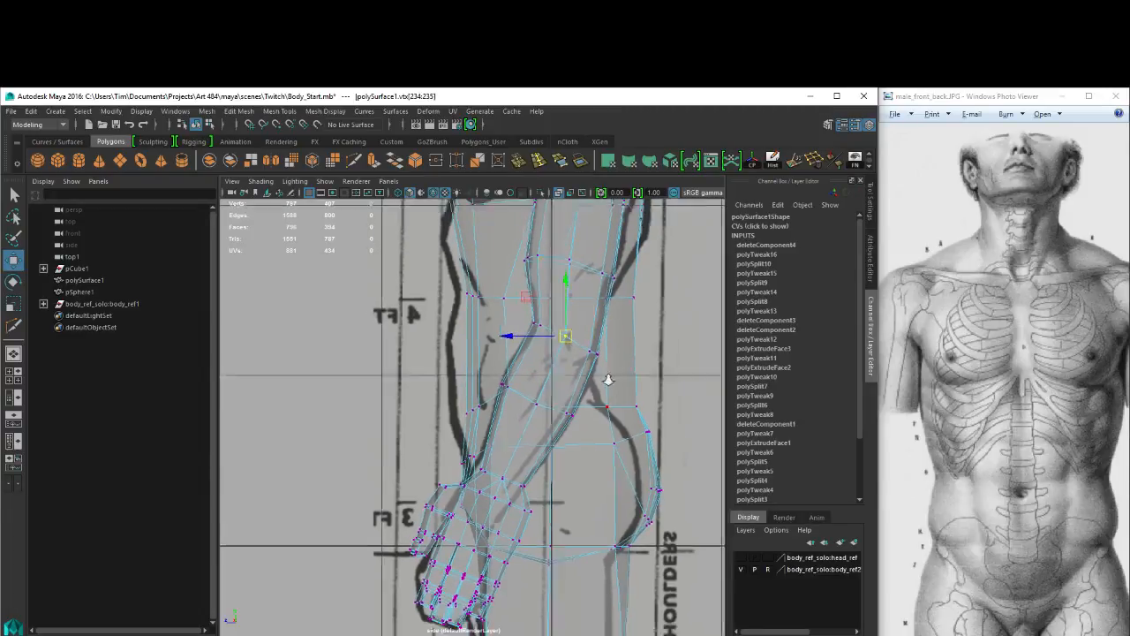
# Pull the torso's back vertices at the waist and upper back onto the side reference's back contour.
pyautogui.scroll(-5, 606, 378)
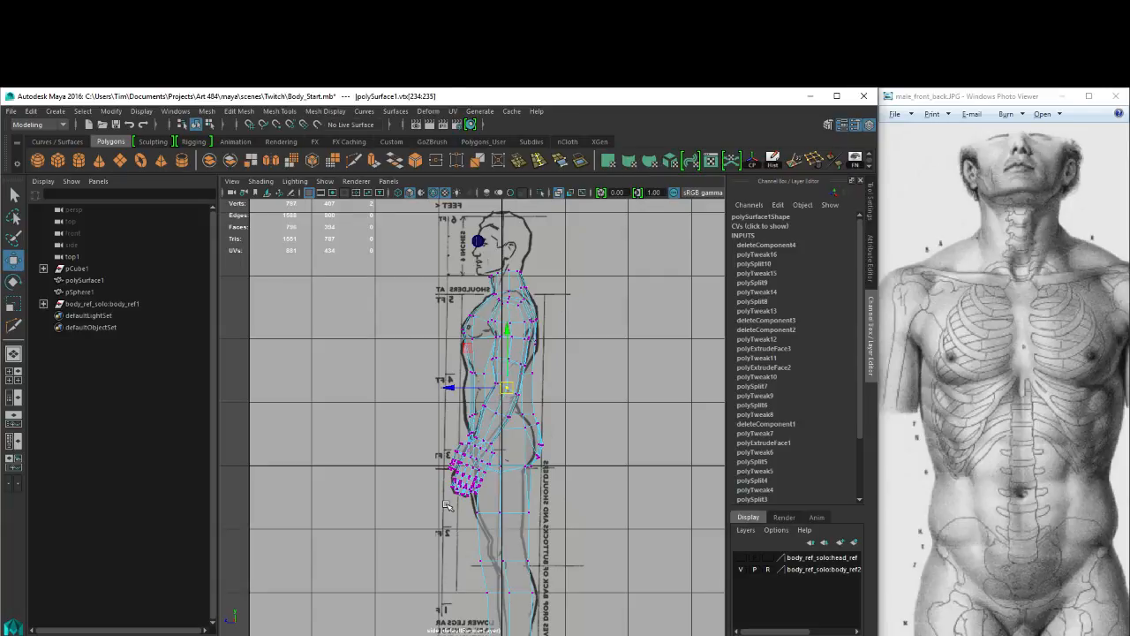
pyautogui.scroll(3, 500, 399)
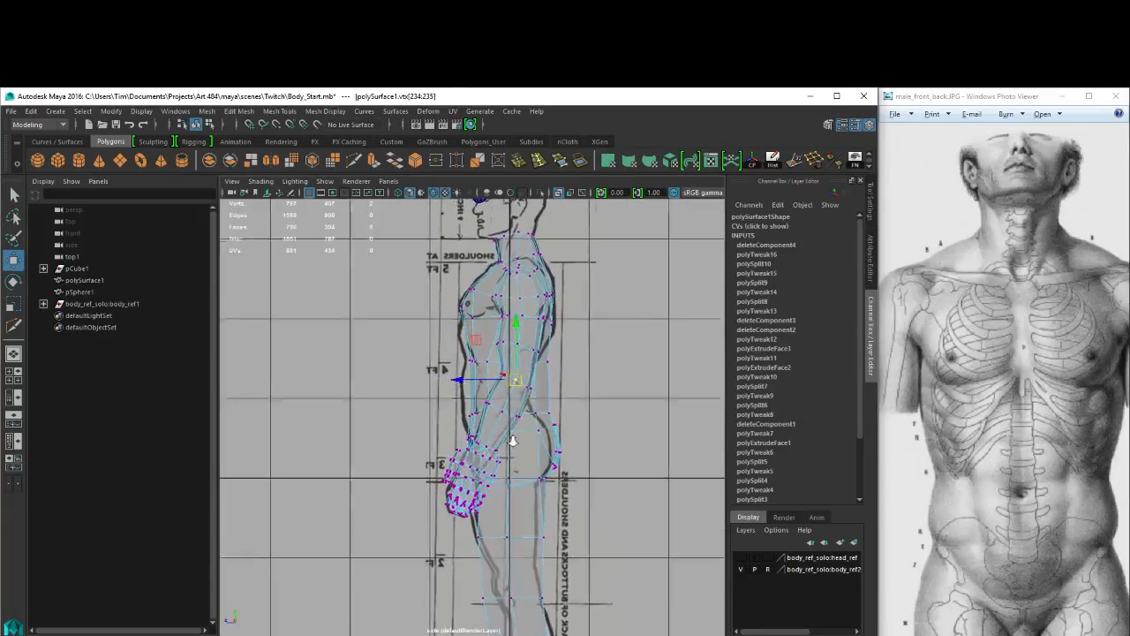
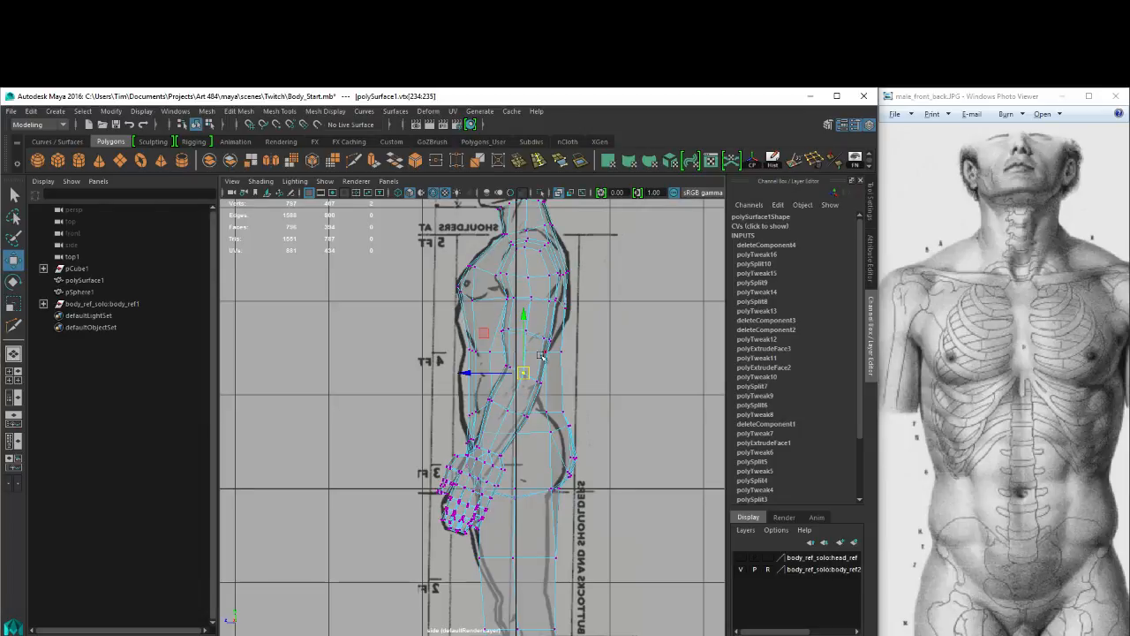
pyautogui.scroll(4, 549, 353)
pyautogui.keyDown('alt'); pyautogui.moveTo(552, 354); pyautogui.dragTo(520, 376, button='middle'); pyautogui.keyUp('alt')
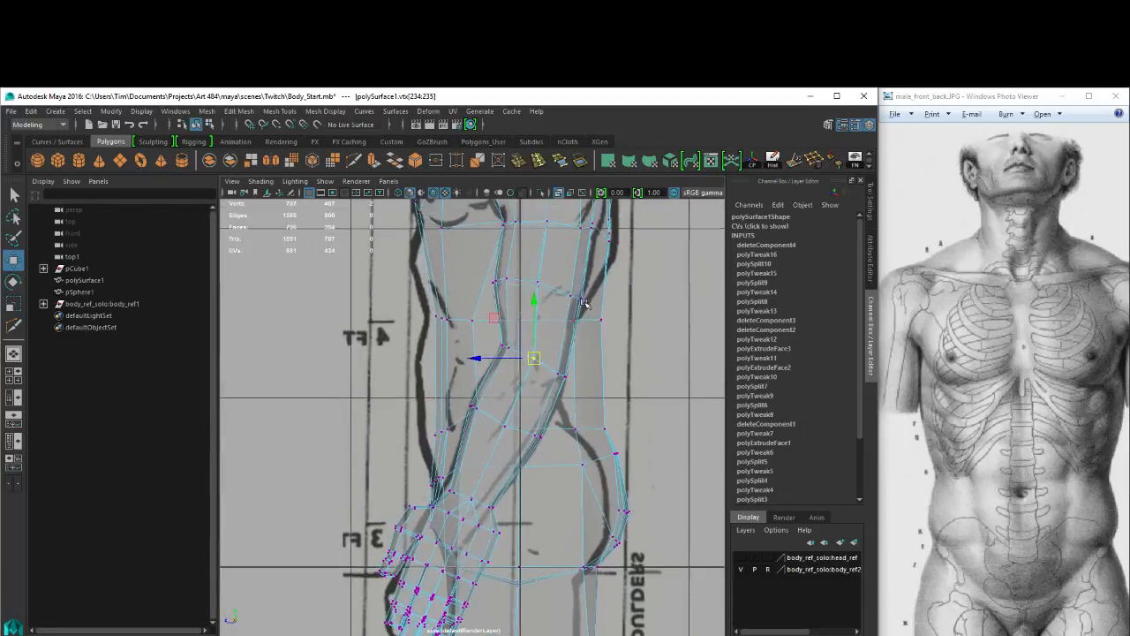
pyautogui.moveTo(563, 277)
pyautogui.mouseDown()
pyautogui.moveTo(589, 305)
pyautogui.moveTo(579, 291)
pyautogui.mouseUp()
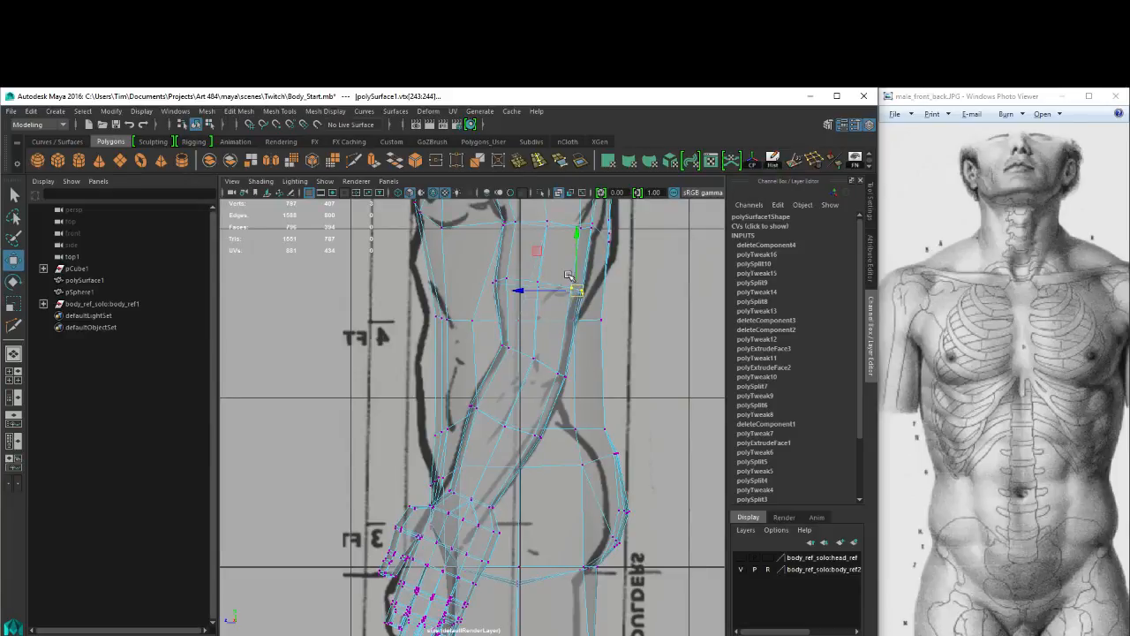
pyautogui.keyDown('alt'); pyautogui.moveTo(571, 335); pyautogui.dragTo(575, 360, button='middle'); pyautogui.keyUp('alt')
pyautogui.moveTo(594, 331)
pyautogui.mouseDown()
pyautogui.moveTo(628, 357)
pyautogui.moveTo(586, 344)
pyautogui.mouseUp()
pyautogui.keyDown('alt'); pyautogui.moveTo(614, 261); pyautogui.dragTo(603, 277, button='middle'); pyautogui.keyUp('alt')
pyautogui.moveTo(593, 254); pyautogui.dragTo(606, 277)
pyautogui.keyDown('alt'); pyautogui.moveTo(612, 379); pyautogui.dragTo(601, 317, button='middle'); pyautogui.keyUp('alt')
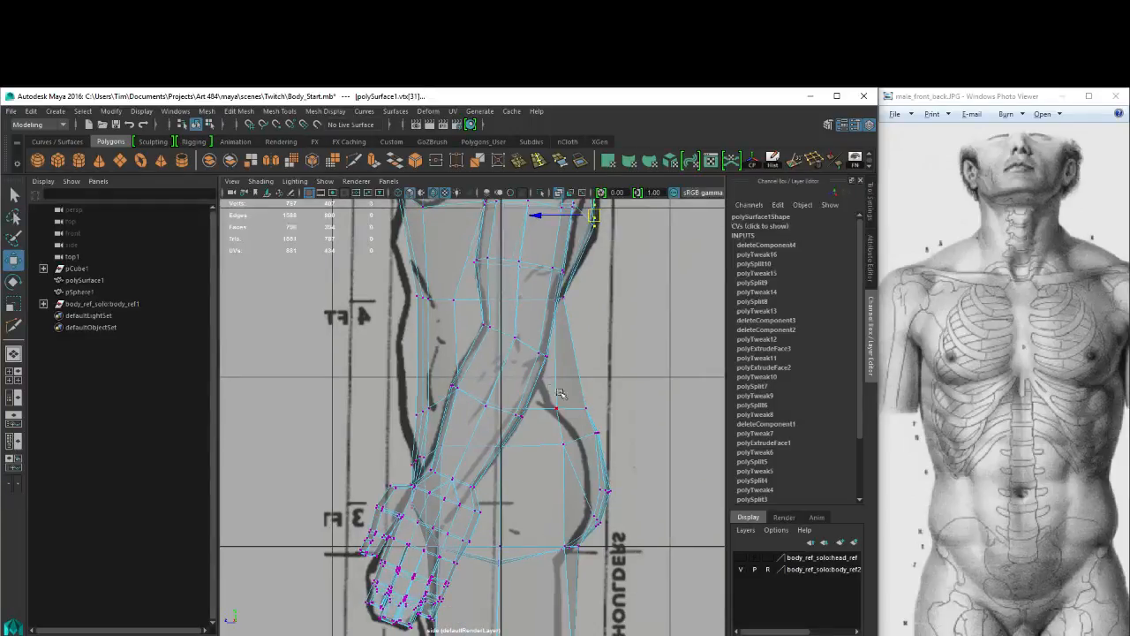
# Move the lower-back and upper-buttock vertices onto the back outline of the side reference.
pyautogui.moveTo(553, 411); pyautogui.dragTo(549, 377)
pyautogui.keyDown('alt'); pyautogui.moveTo(596, 425); pyautogui.dragTo(609, 343, button='middle'); pyautogui.keyUp('alt')
pyautogui.moveTo(572, 340); pyautogui.dragTo(647, 384)
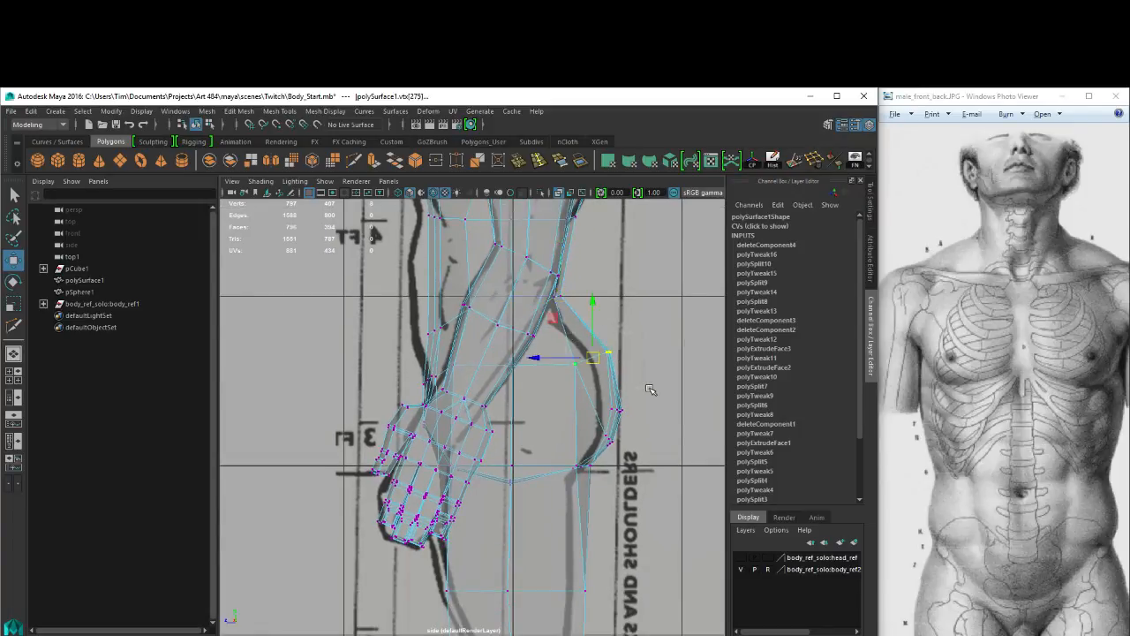
pyautogui.moveTo(595, 358); pyautogui.dragTo(598, 393)
pyautogui.keyDown('alt'); pyautogui.moveTo(634, 452); pyautogui.dragTo(604, 423, button='middle'); pyautogui.keyUp('alt')
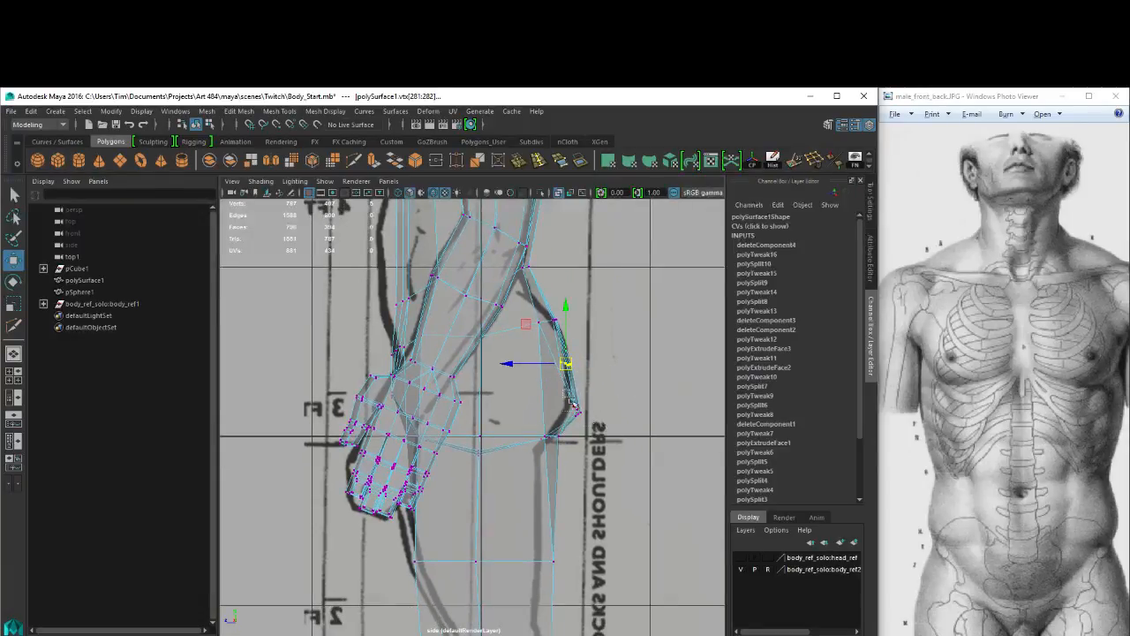
# Fit the lower buttock vertices and the rear gluteal crease vertices to the reference outline.
pyautogui.click(583, 412)
pyautogui.moveTo(585, 414); pyautogui.dragTo(572, 406)
pyautogui.keyDown('alt'); pyautogui.moveTo(571, 404); pyautogui.dragTo(664, 418, button='middle'); pyautogui.keyUp('alt')
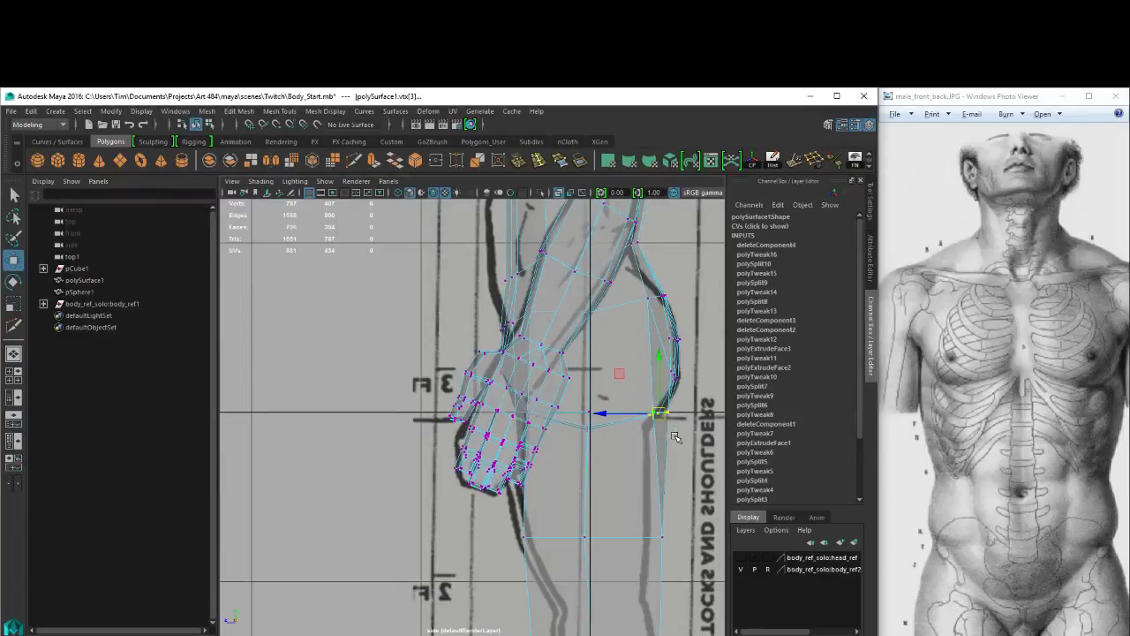
pyautogui.moveTo(659, 412); pyautogui.dragTo(646, 420)
# Move the rear, front and middle upper-thigh vertices to fit the reference thigh, and adjust the middle vertex of the hip's lower row.
pyautogui.keyDown('alt'); pyautogui.moveTo(633, 385); pyautogui.dragTo(628, 260, button='middle'); pyautogui.keyUp('alt')
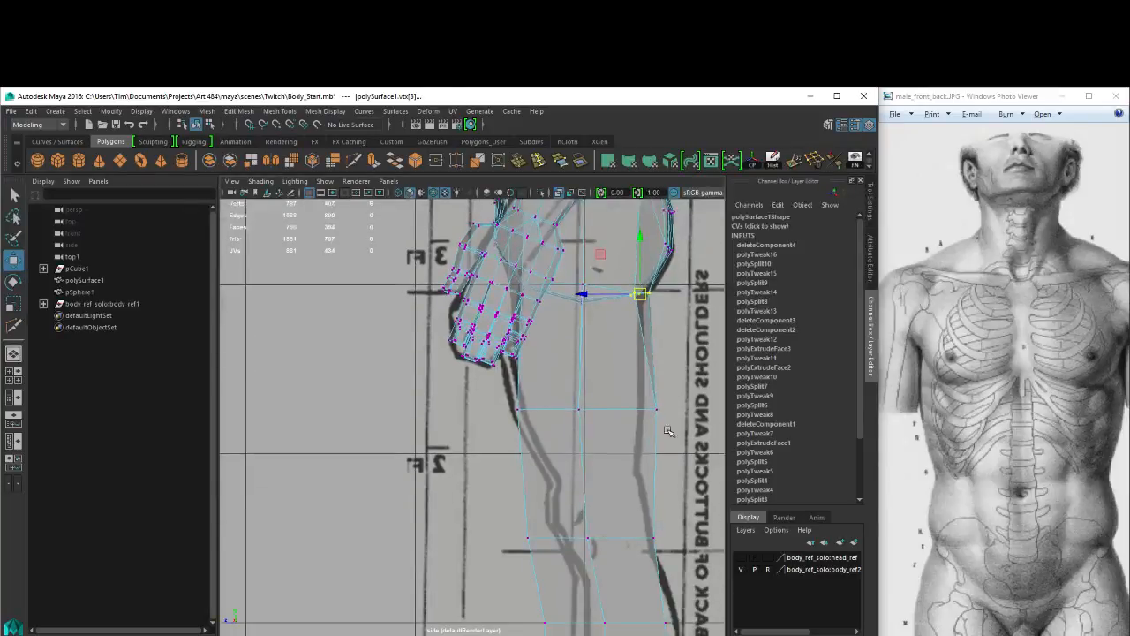
pyautogui.moveTo(647, 384)
pyautogui.mouseDown()
pyautogui.moveTo(677, 436)
pyautogui.moveTo(638, 400)
pyautogui.mouseUp()
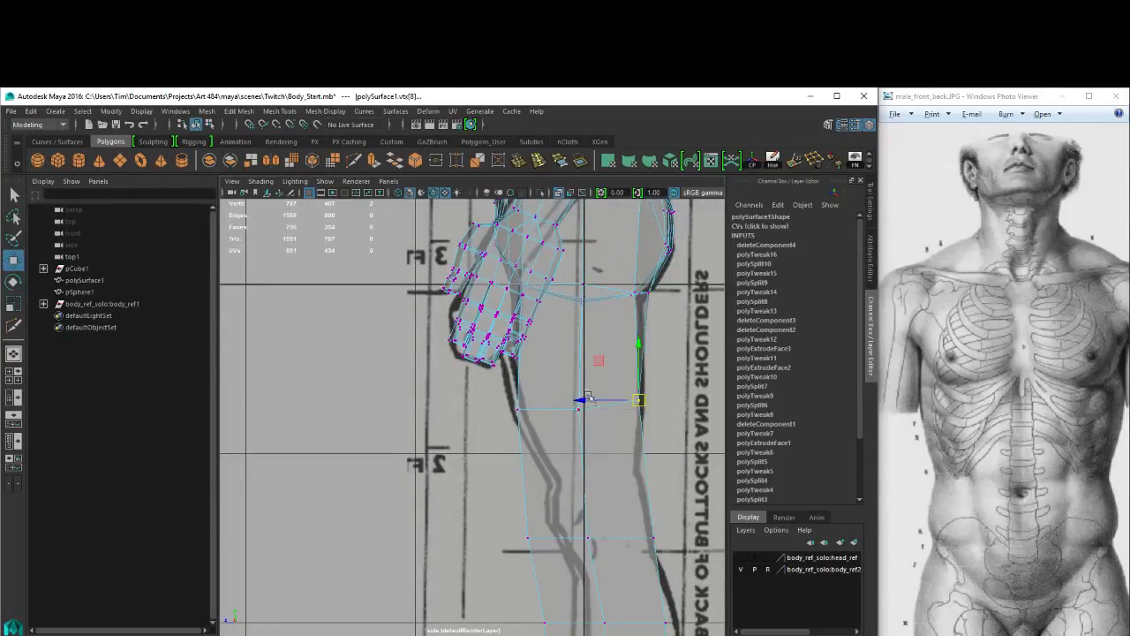
pyautogui.keyDown('alt'); pyautogui.moveTo(587, 395); pyautogui.dragTo(605, 425, button='middle'); pyautogui.keyUp('alt')
pyautogui.moveTo(520, 424)
pyautogui.mouseDown()
pyautogui.moveTo(560, 471)
pyautogui.moveTo(535, 429)
pyautogui.mouseUp()
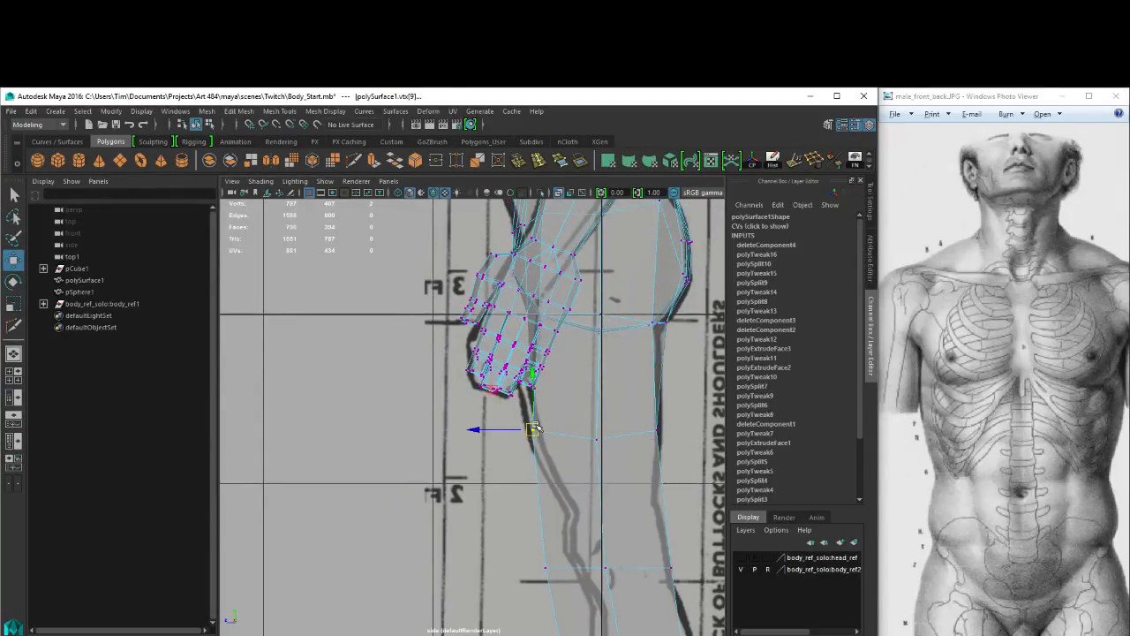
pyautogui.keyDown('alt'); pyautogui.moveTo(571, 448); pyautogui.dragTo(530, 476, button='middle'); pyautogui.keyUp('alt')
pyautogui.moveTo(547, 451)
pyautogui.mouseDown()
pyautogui.moveTo(588, 491)
pyautogui.moveTo(558, 466)
pyautogui.mouseUp()
pyautogui.keyDown('alt'); pyautogui.moveTo(542, 376); pyautogui.dragTo(530, 444, button='middle'); pyautogui.keyUp('alt')
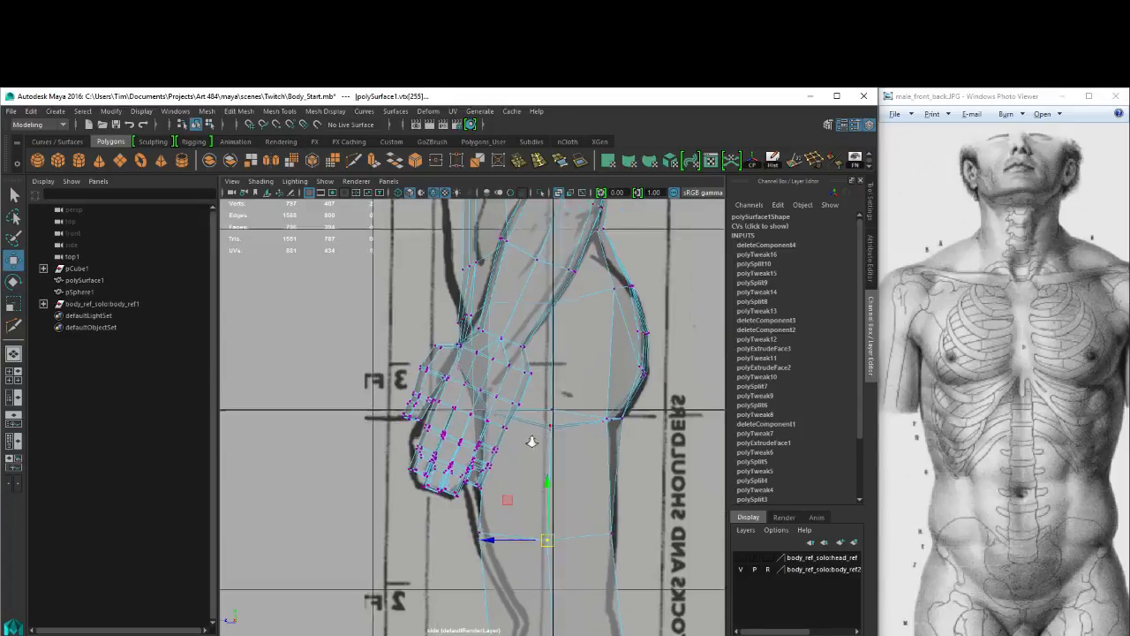
pyautogui.keyDown('alt'); pyautogui.moveTo(530, 444); pyautogui.dragTo(680, 460, button='right'); pyautogui.keyUp('alt')
pyautogui.moveTo(597, 392); pyautogui.dragTo(605, 421)
# Reposition the front and side vertices of the abdomen and lower belly to follow the reference's belly profile.
pyautogui.keyDown('alt'); pyautogui.moveTo(667, 384); pyautogui.dragTo(608, 377, button='right'); pyautogui.keyUp('alt')
pyautogui.keyDown('alt'); pyautogui.moveTo(607, 377); pyautogui.dragTo(633, 588, button='middle'); pyautogui.keyUp('alt')
pyautogui.moveTo(491, 433)
pyautogui.mouseDown()
pyautogui.moveTo(519, 459)
pyautogui.moveTo(494, 431)
pyautogui.mouseUp()
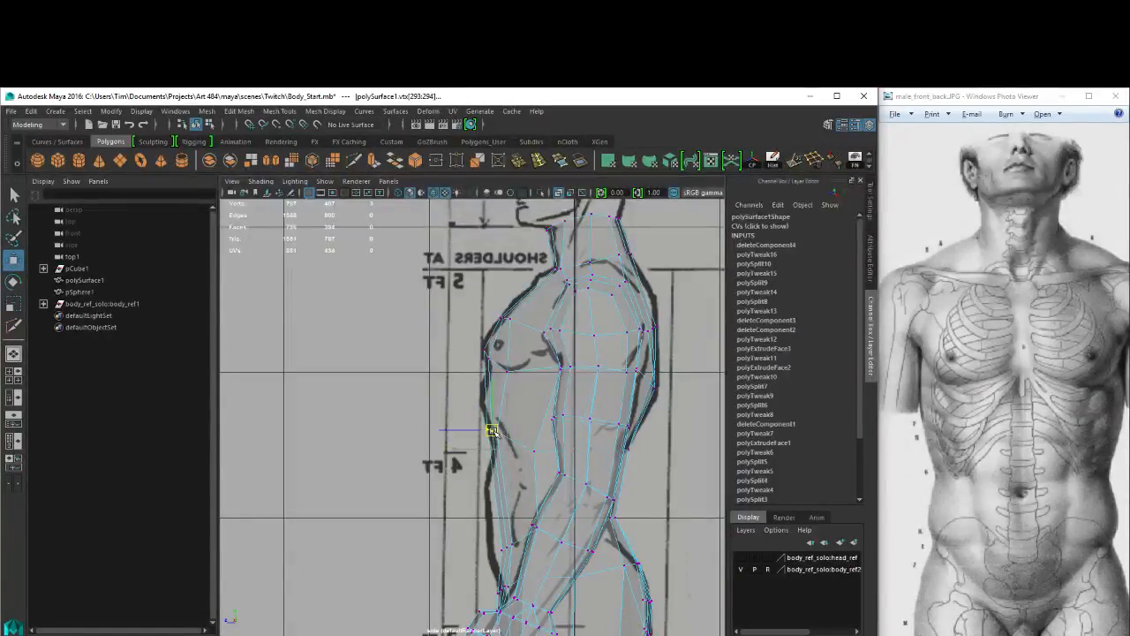
pyautogui.click(545, 451)
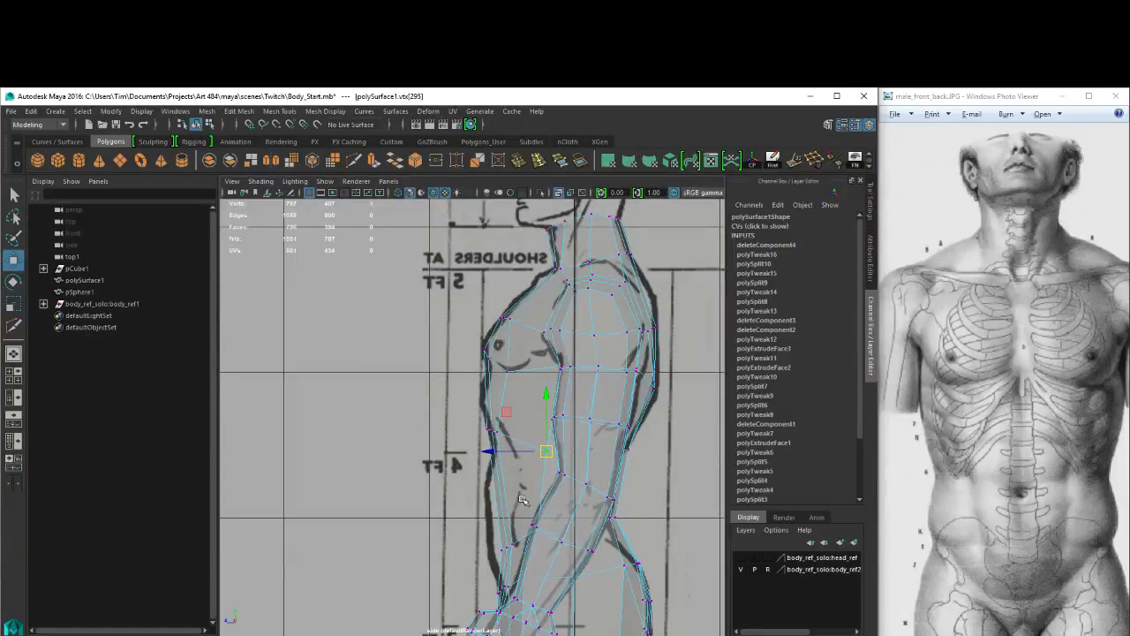
pyautogui.keyDown('alt'); pyautogui.moveTo(523, 499); pyautogui.dragTo(457, 440, button='middle'); pyautogui.keyUp('alt')
pyautogui.click(501, 464)
pyautogui.moveTo(438, 319); pyautogui.dragTo(460, 365)
# Raise the front, rear and middle vertices of the knee row to match the reference knee in the side view.
pyautogui.scroll(-6, 514, 371)
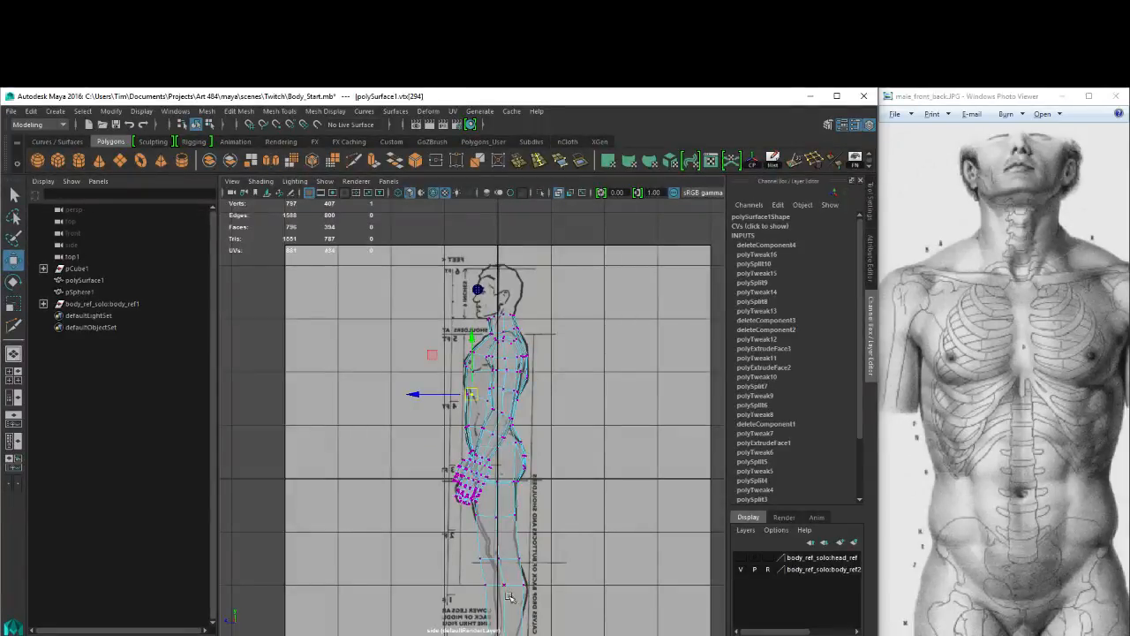
pyautogui.scroll(5, 468, 423)
pyautogui.click(547, 479)
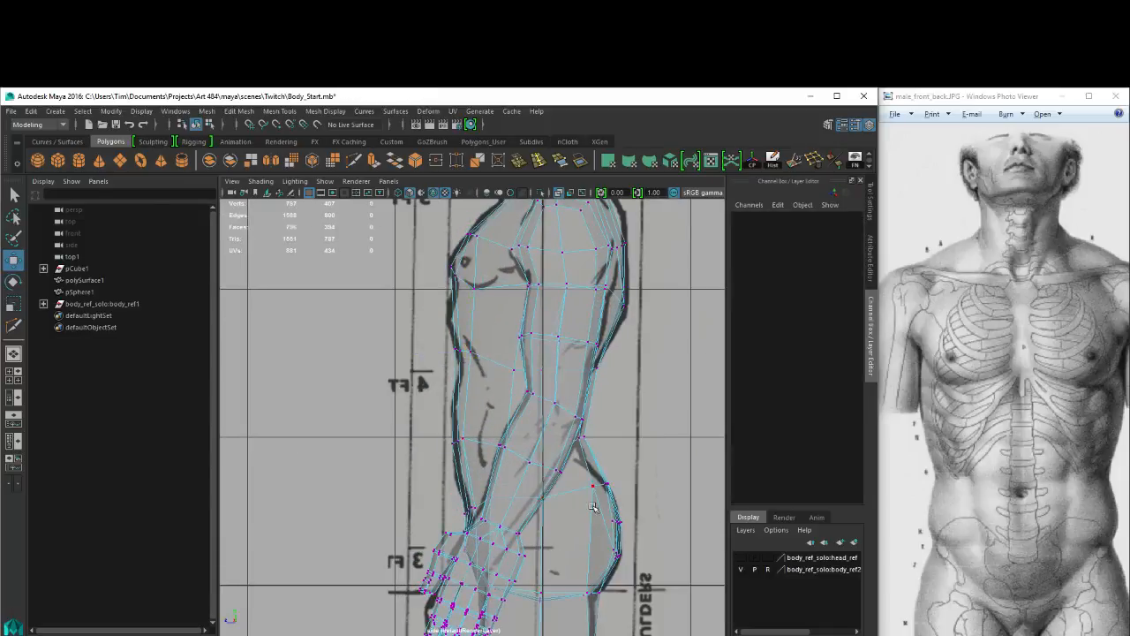
pyautogui.keyDown('alt'); pyautogui.moveTo(555, 527); pyautogui.dragTo(557, 383, button='middle'); pyautogui.keyUp('alt')
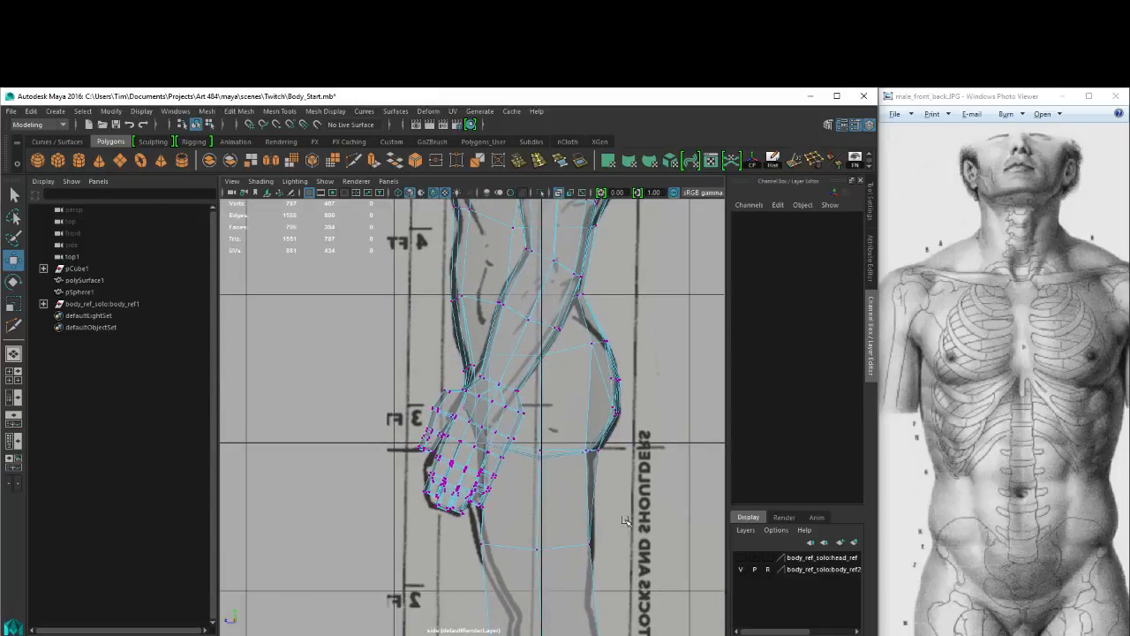
pyautogui.keyDown('alt'); pyautogui.moveTo(625, 521); pyautogui.dragTo(567, 415, button='middle'); pyautogui.keyUp('alt')
pyautogui.keyDown('alt'); pyautogui.moveTo(586, 522); pyautogui.dragTo(558, 406, button='middle'); pyautogui.keyUp('alt')
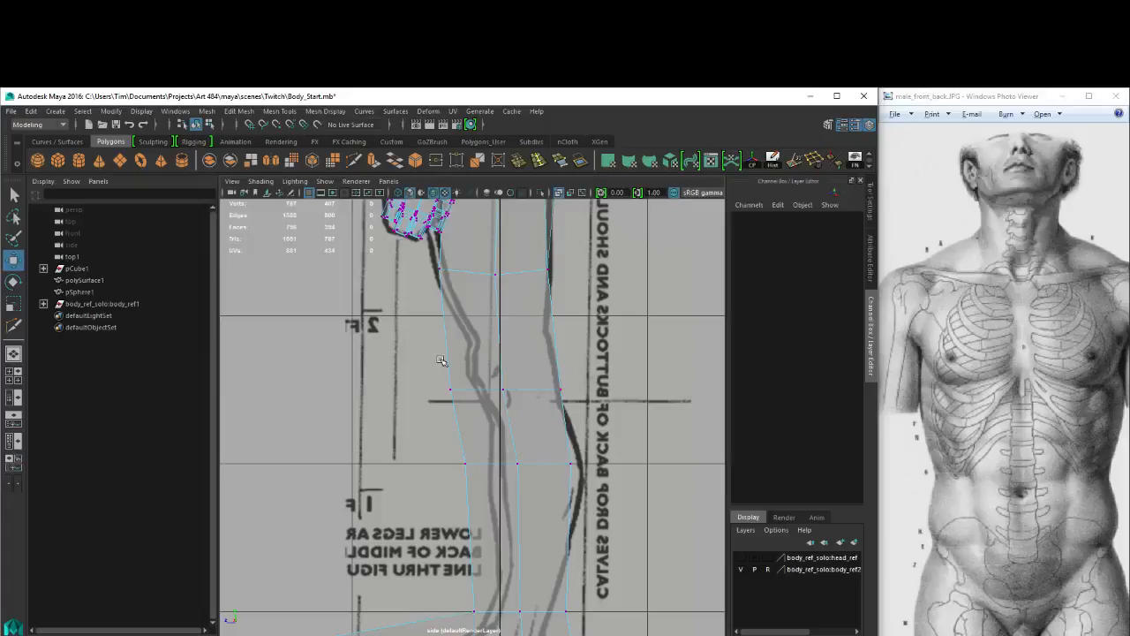
pyautogui.moveTo(433, 380); pyautogui.dragTo(470, 413)
pyautogui.moveTo(451, 389); pyautogui.dragTo(469, 370)
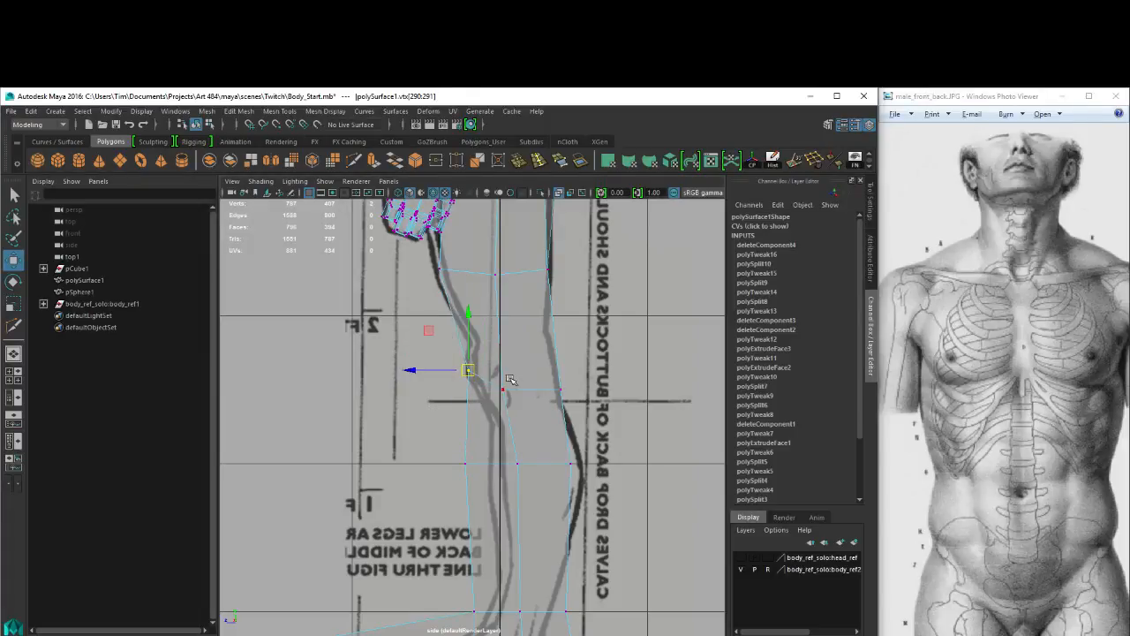
pyautogui.moveTo(576, 396); pyautogui.dragTo(549, 351)
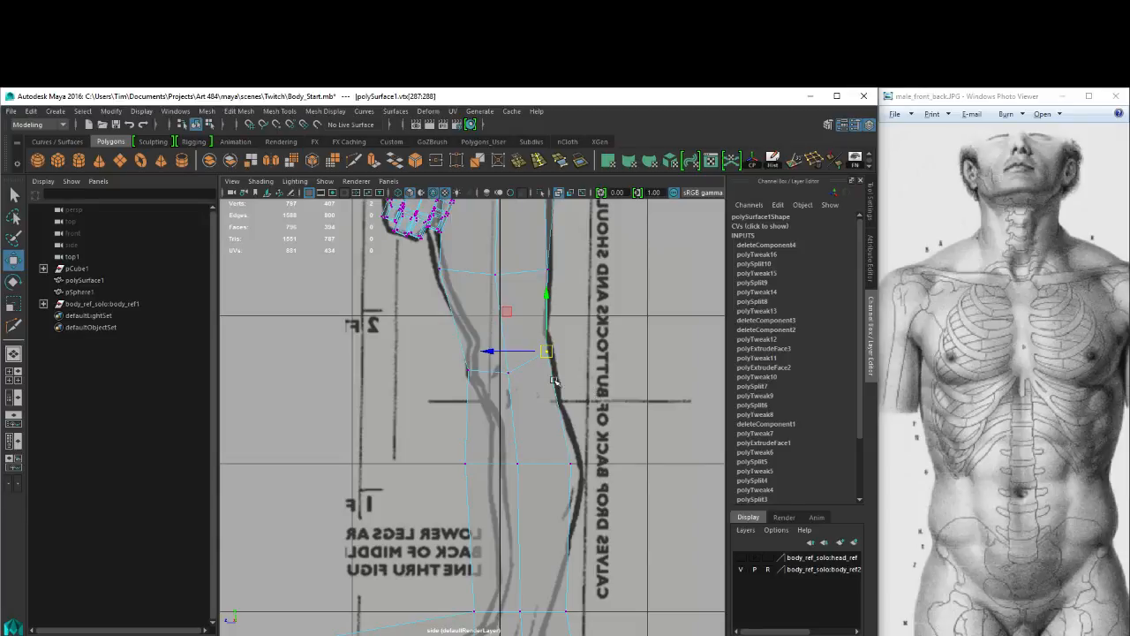
pyautogui.click(517, 378)
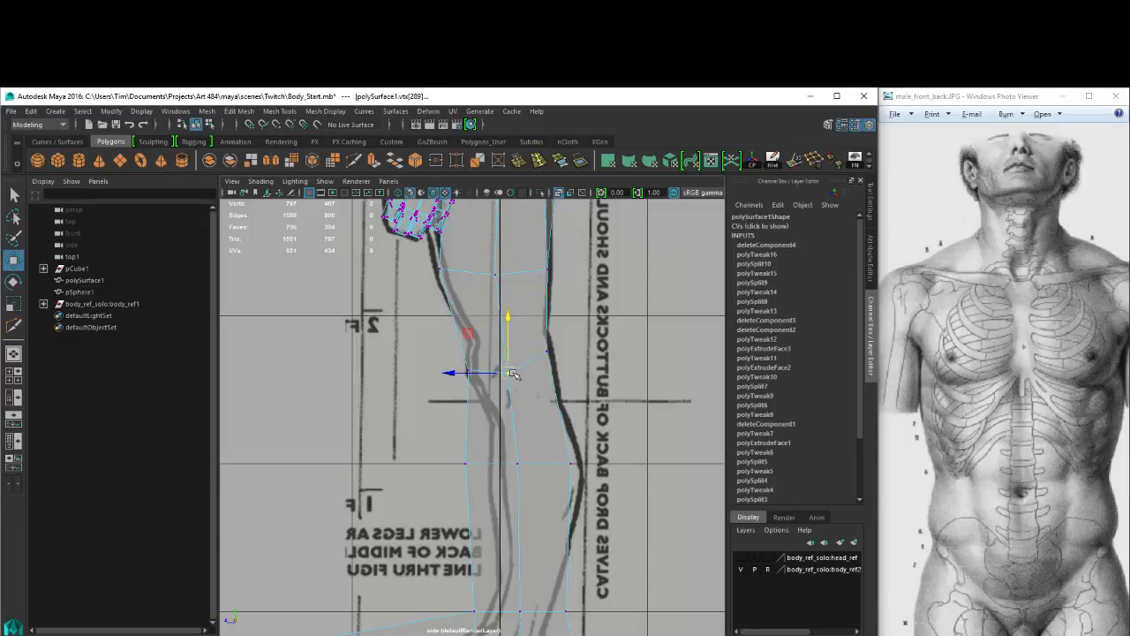
pyautogui.moveTo(508, 373); pyautogui.dragTo(509, 370)
# Shift the rear, middle and front calf-row vertices backward to match the reference's calf and shin outline.
pyautogui.keyDown('alt'); pyautogui.moveTo(508, 389); pyautogui.dragTo(482, 328, button='middle'); pyautogui.keyUp('alt')
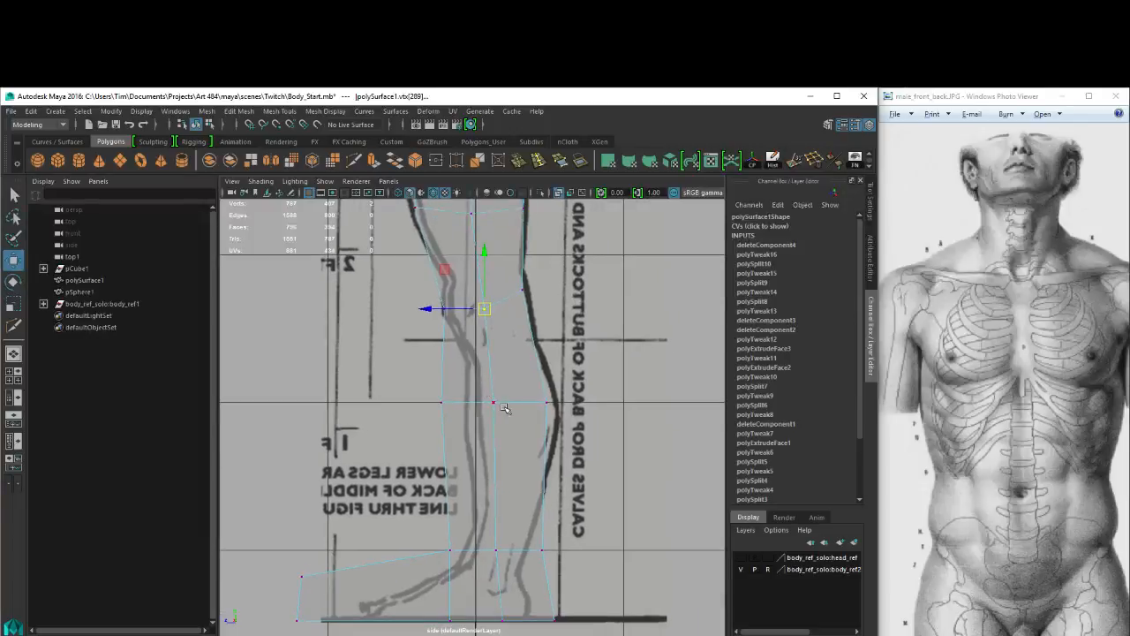
pyautogui.click(541, 409)
pyautogui.moveTo(541, 395)
pyautogui.mouseDown()
pyautogui.moveTo(565, 440)
pyautogui.moveTo(554, 398)
pyautogui.mouseUp()
pyautogui.moveTo(483, 378); pyautogui.dragTo(510, 432)
pyautogui.moveTo(495, 401); pyautogui.dragTo(511, 399)
pyautogui.moveTo(480, 439); pyautogui.dragTo(480, 440)
pyautogui.moveTo(443, 402); pyautogui.dragTo(478, 400)
pyautogui.keyDown('alt'); pyautogui.moveTo(490, 334); pyautogui.dragTo(474, 376, button='middle'); pyautogui.keyUp('alt')
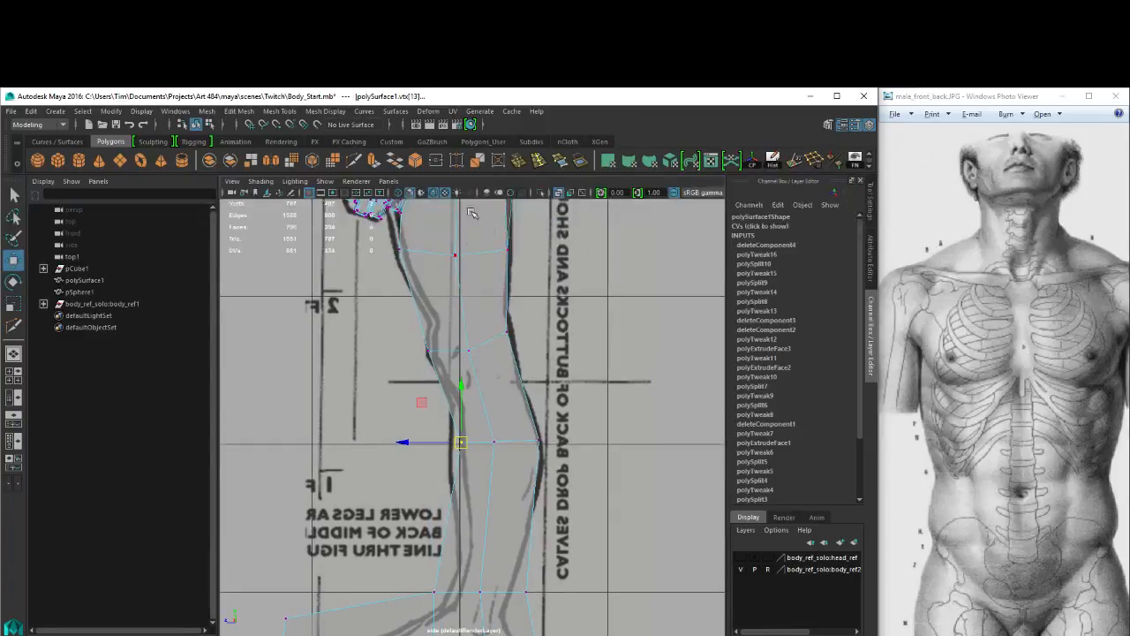
# Insert a Multi-Cut edge loop around the leg between the existing knee and calf edge loops.
pyautogui.keyDown('alt'); pyautogui.moveTo(471, 212); pyautogui.dragTo(504, 220, button='right'); pyautogui.keyUp('alt')
pyautogui.keyDown('alt'); pyautogui.moveTo(503, 219); pyautogui.dragTo(521, 319, button='middle'); pyautogui.keyUp('alt')
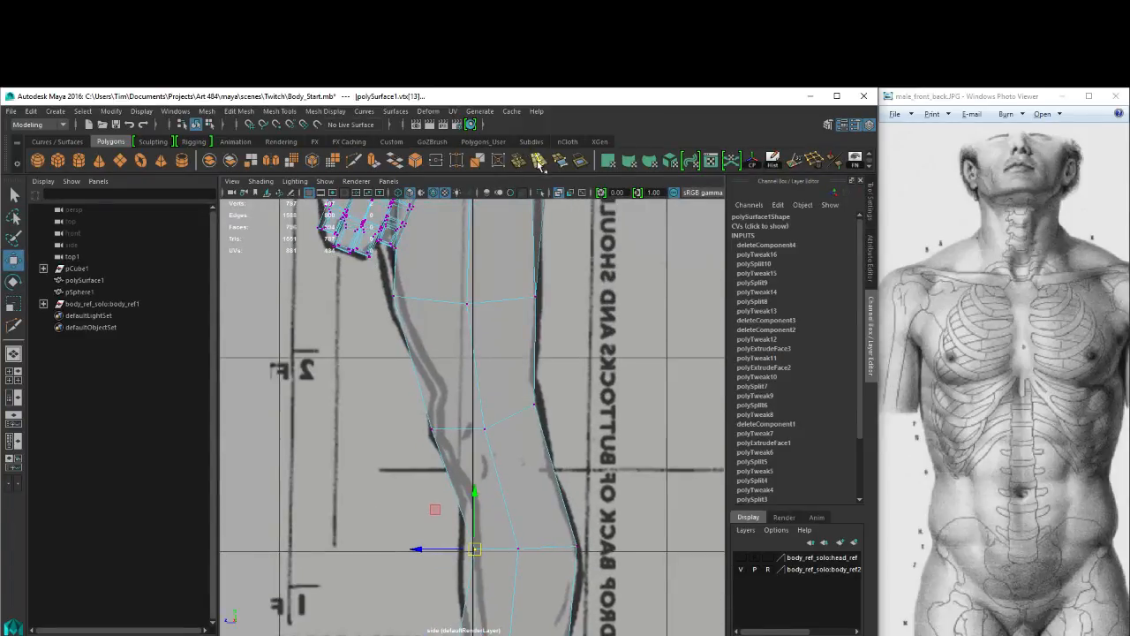
pyautogui.click(353, 160)
pyautogui.click(484, 429)
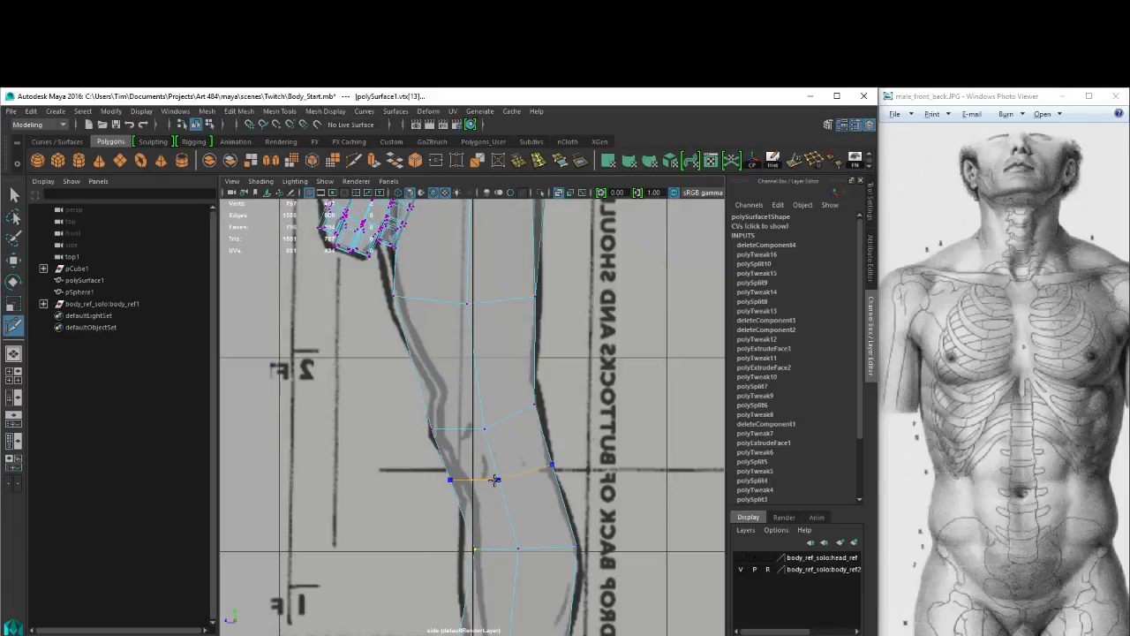
pyautogui.keyDown('ctrl'); pyautogui.click(495, 480); pyautogui.keyUp('ctrl')
# Move the vertices of the two edge loops around the knee to match the side-view reference outline.
pyautogui.keyDown('alt'); pyautogui.moveTo(488, 468); pyautogui.dragTo(509, 445, button='middle'); pyautogui.keyUp('alt')
pyautogui.press('w')
pyautogui.moveTo(487, 383); pyautogui.dragTo(426, 382, button='right')
pyautogui.moveTo(450, 444); pyautogui.dragTo(523, 466)
pyautogui.moveTo(552, 430); pyautogui.dragTo(589, 449)
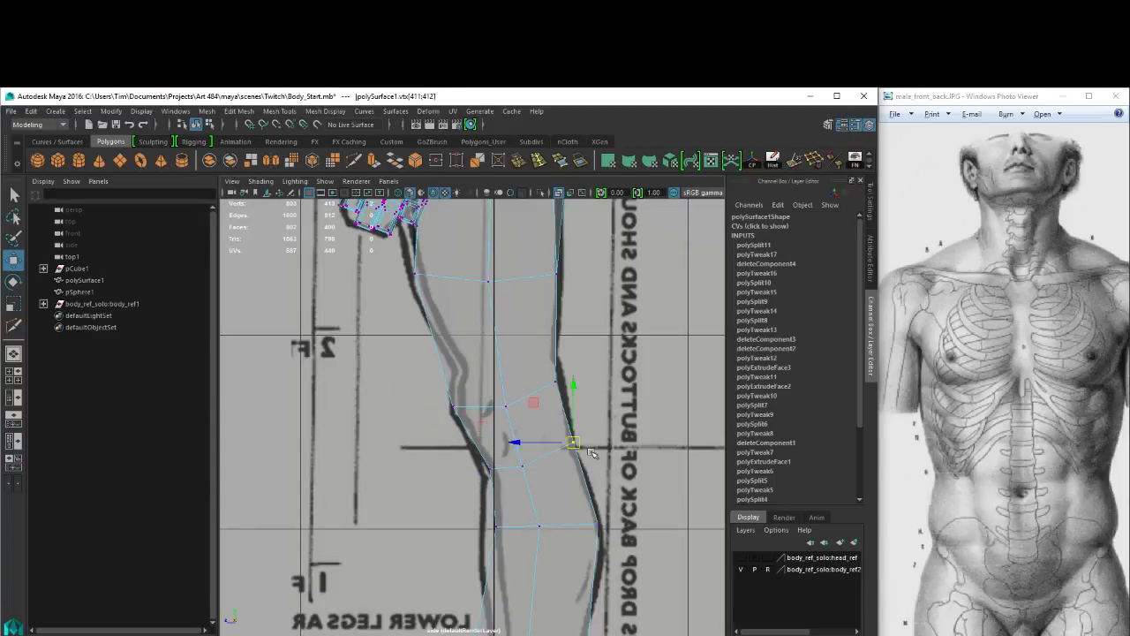
pyautogui.moveTo(444, 380); pyautogui.dragTo(574, 401)
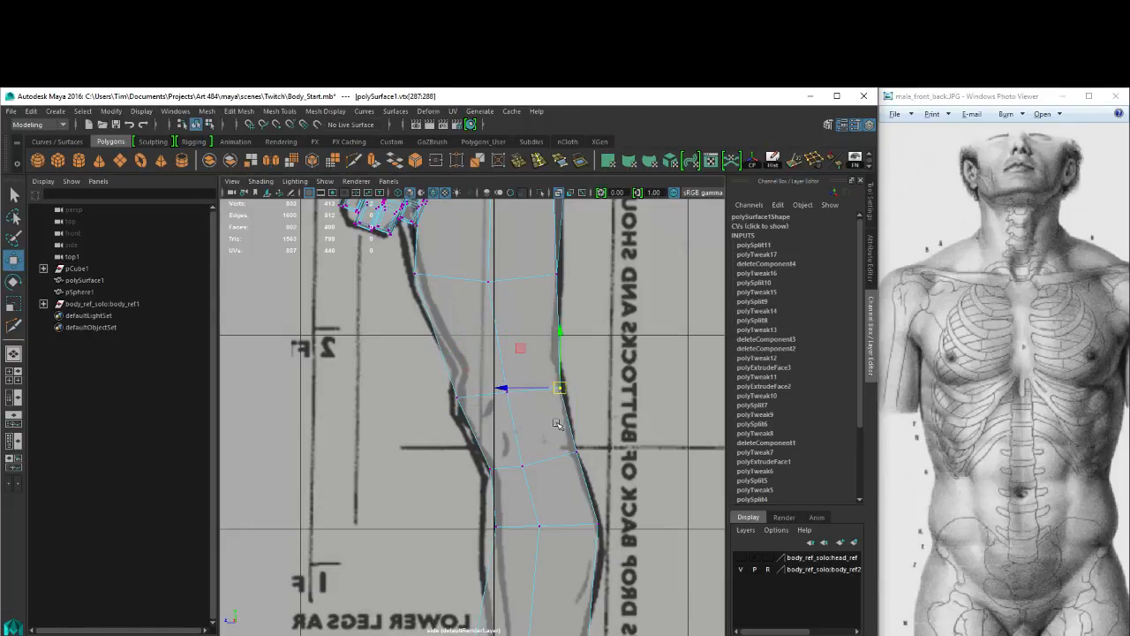
# Align the rear ankle, rear calf and front ankle vertices with the lower-leg outline in the side reference.
pyautogui.keyDown('alt'); pyautogui.moveTo(557, 425); pyautogui.dragTo(551, 323, button='middle'); pyautogui.keyUp('alt')
pyautogui.keyDown('alt'); pyautogui.moveTo(561, 493); pyautogui.dragTo(558, 221, button='middle'); pyautogui.keyUp('alt')
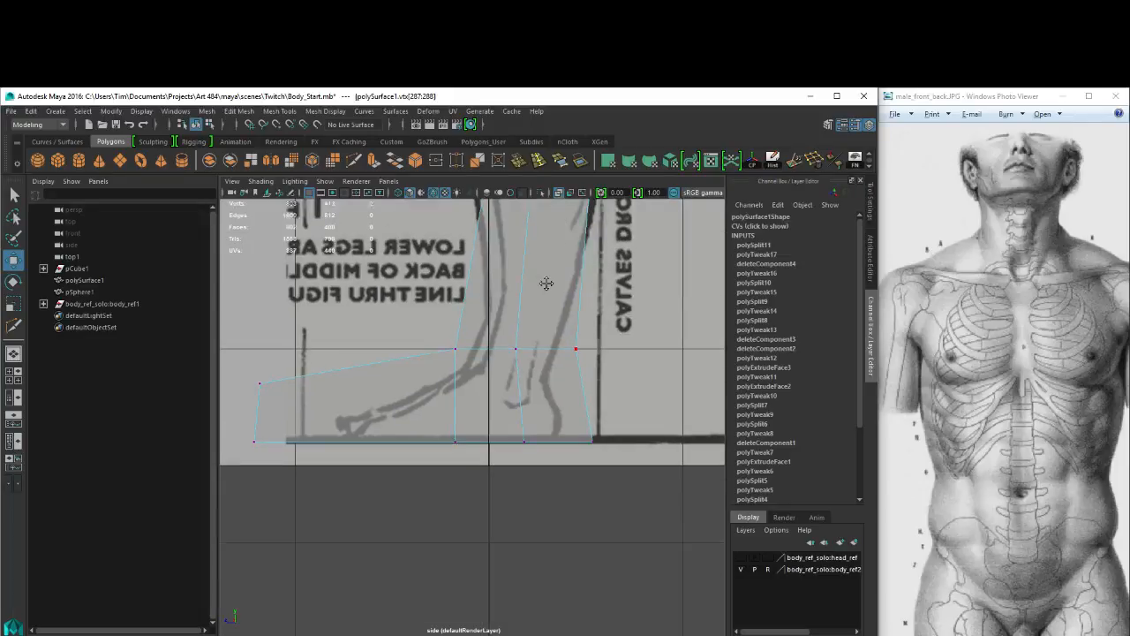
pyautogui.keyDown('alt'); pyautogui.moveTo(547, 283); pyautogui.dragTo(557, 365, button='middle'); pyautogui.keyUp('alt')
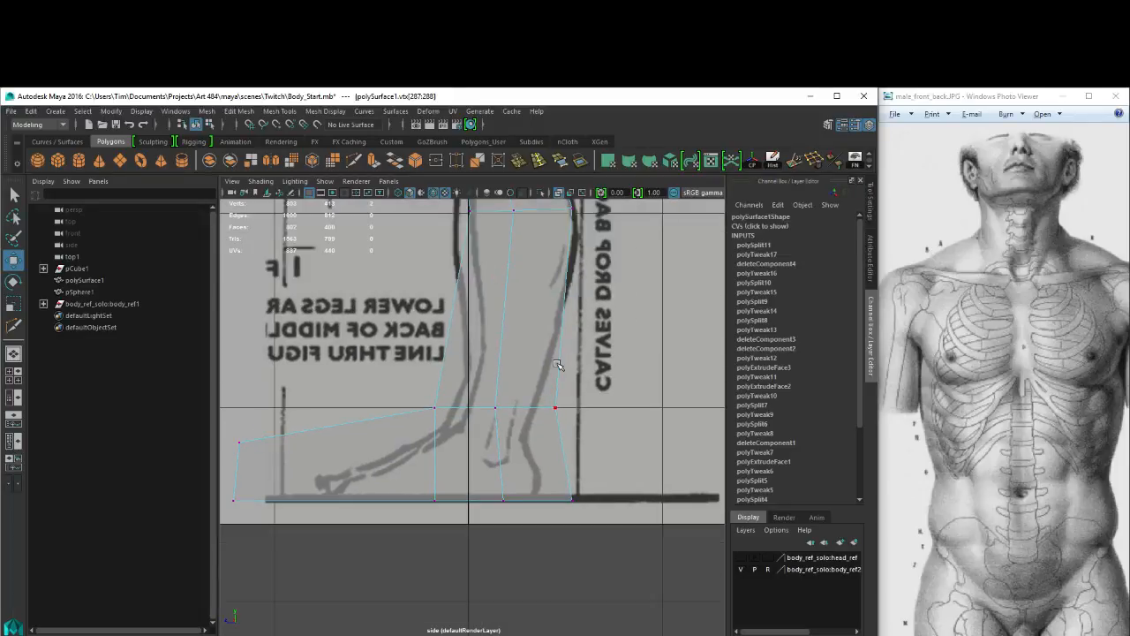
pyautogui.keyDown('alt'); pyautogui.moveTo(551, 376); pyautogui.dragTo(521, 471, button='middle'); pyautogui.keyUp('alt')
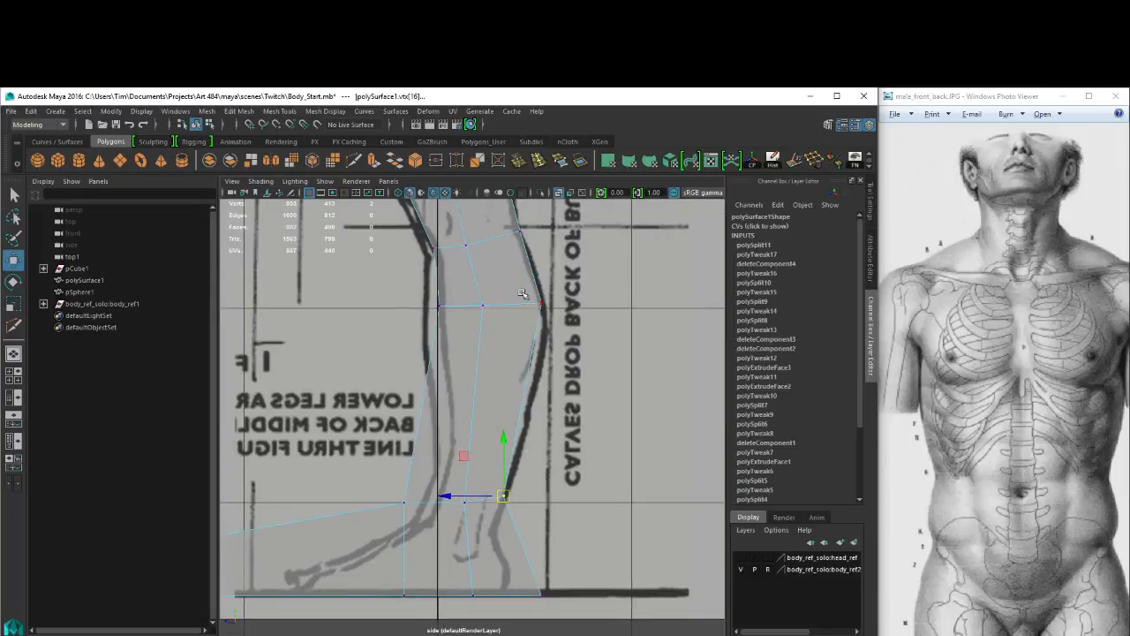
pyautogui.click(539, 303)
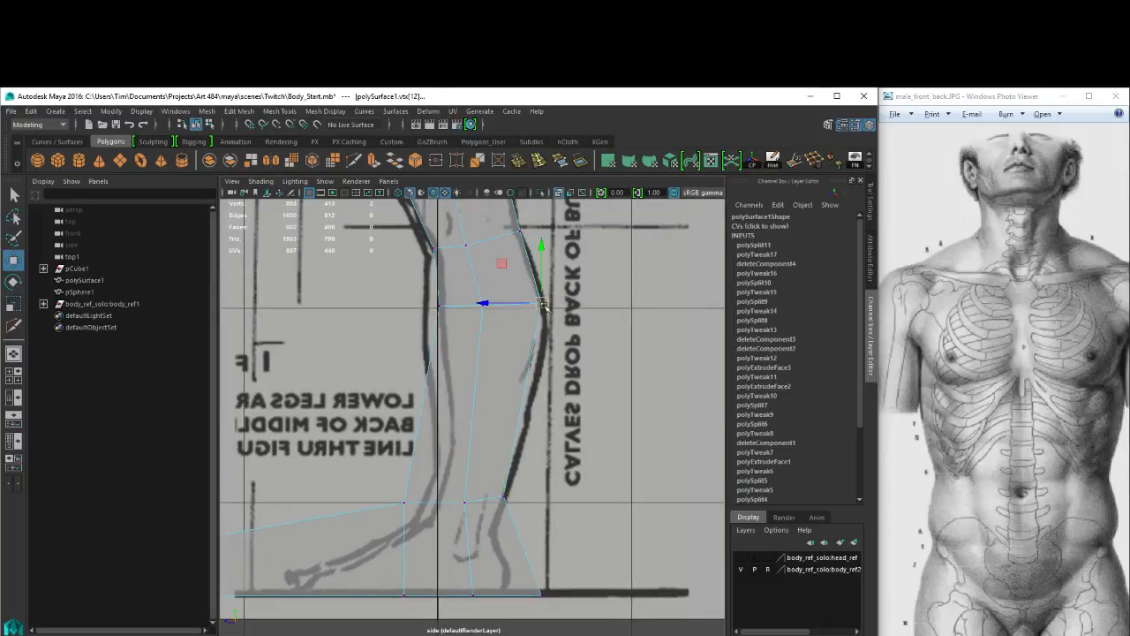
pyautogui.keyDown('alt'); pyautogui.moveTo(528, 353); pyautogui.dragTo(548, 235, button='middle'); pyautogui.keyUp('alt')
pyautogui.click(426, 385)
pyautogui.moveTo(427, 386); pyautogui.dragTo(454, 407)
# Move the vertices at the front of the foot back and down to fit the toes in the side reference.
pyautogui.keyDown('alt'); pyautogui.moveTo(425, 414); pyautogui.dragTo(658, 316, button='middle'); pyautogui.keyUp('alt')
pyautogui.moveTo(449, 296); pyautogui.dragTo(529, 345)
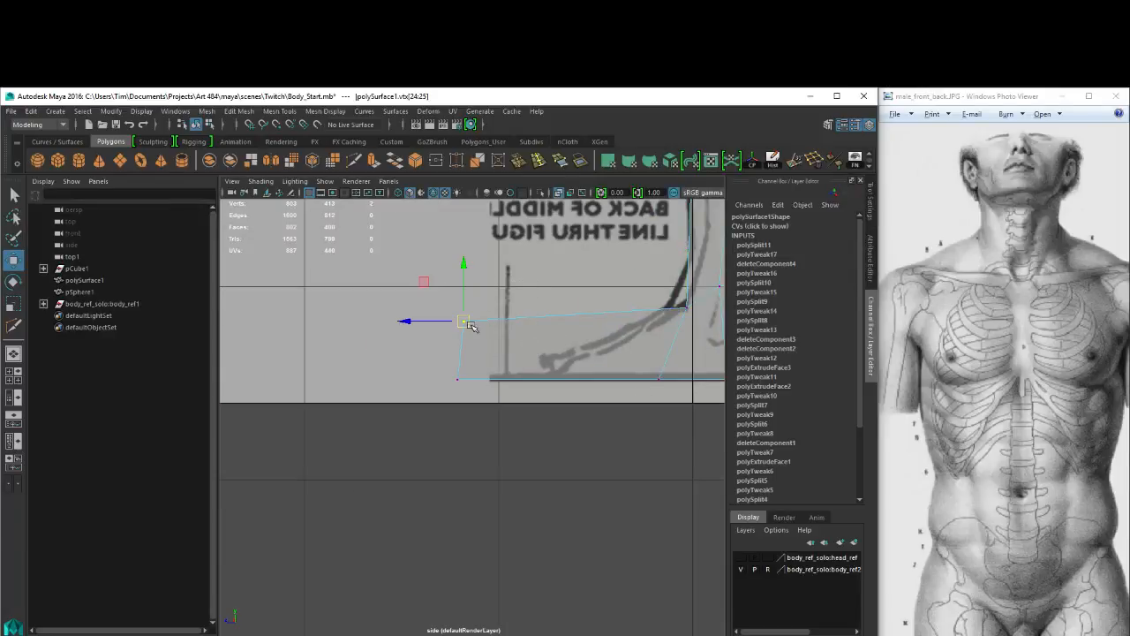
pyautogui.keyDown('alt'); pyautogui.moveTo(662, 353); pyautogui.dragTo(626, 381, button='right'); pyautogui.keyUp('alt')
pyautogui.keyDown('alt'); pyautogui.moveTo(601, 366); pyautogui.dragTo(571, 368, button='middle'); pyautogui.keyUp('alt')
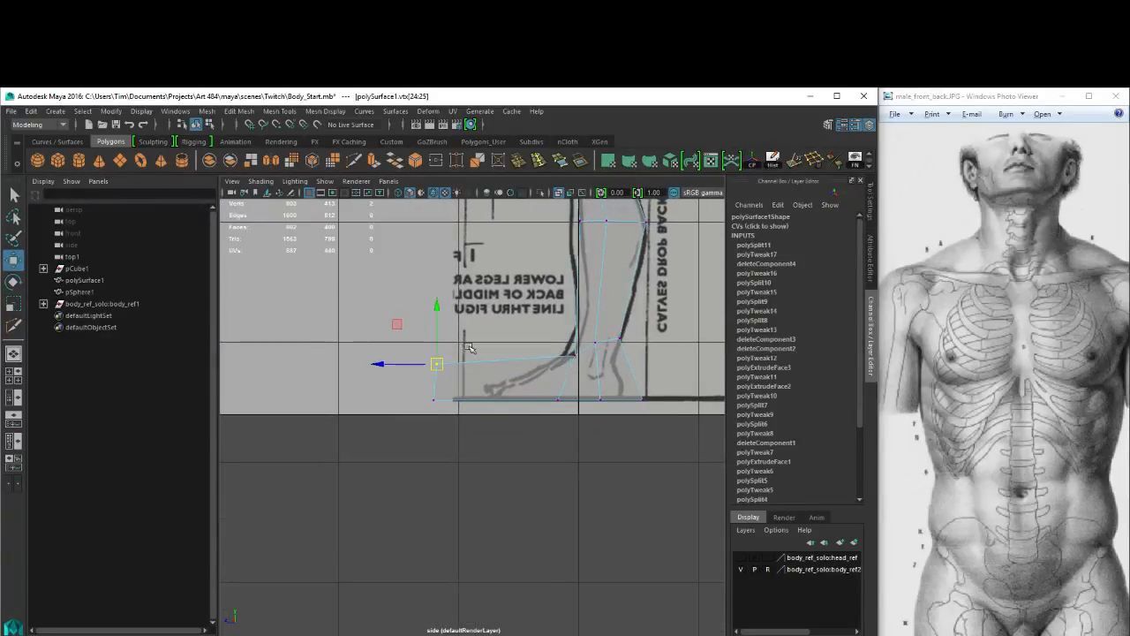
pyautogui.moveTo(474, 486); pyautogui.dragTo(404, 342)
pyautogui.moveTo(382, 382); pyautogui.dragTo(439, 362)
pyautogui.keyDown('alt'); pyautogui.moveTo(574, 395); pyautogui.dragTo(442, 397, button='middle'); pyautogui.keyUp('alt')
pyautogui.keyDown('alt'); pyautogui.moveTo(441, 398); pyautogui.dragTo(587, 383, button='right'); pyautogui.keyUp('alt')
pyautogui.keyDown('alt'); pyautogui.moveTo(335, 311); pyautogui.dragTo(502, 377, button='middle'); pyautogui.keyUp('alt')
pyautogui.moveTo(326, 294); pyautogui.dragTo(406, 431)
# Align the heel vertices with the reference heel and reposition the middle vertices along the sole.
pyautogui.keyDown('alt'); pyautogui.moveTo(529, 439); pyautogui.dragTo(349, 336, button='middle'); pyautogui.keyUp('alt')
pyautogui.moveTo(617, 379); pyautogui.dragTo(509, 287)
pyautogui.moveTo(490, 344); pyautogui.dragTo(444, 335)
pyautogui.keyDown('alt'); pyautogui.moveTo(420, 279); pyautogui.dragTo(527, 349, button='middle'); pyautogui.keyUp('alt')
pyautogui.moveTo(531, 402); pyautogui.dragTo(566, 441)
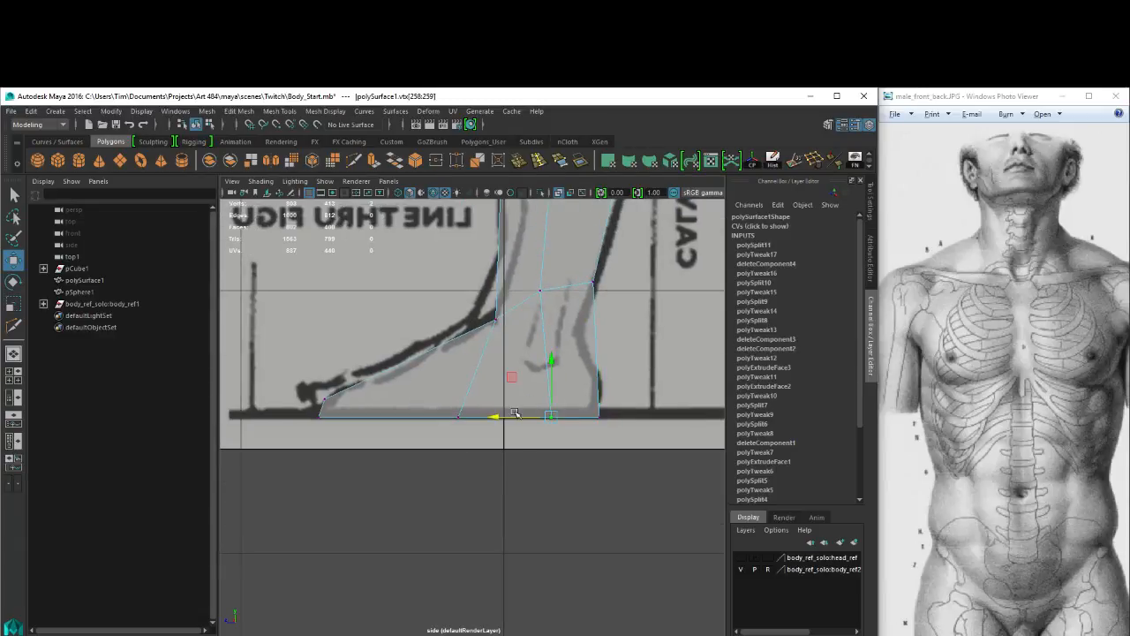
pyautogui.keyDown('alt'); pyautogui.moveTo(536, 380); pyautogui.dragTo(524, 427, button='middle'); pyautogui.keyUp('alt')
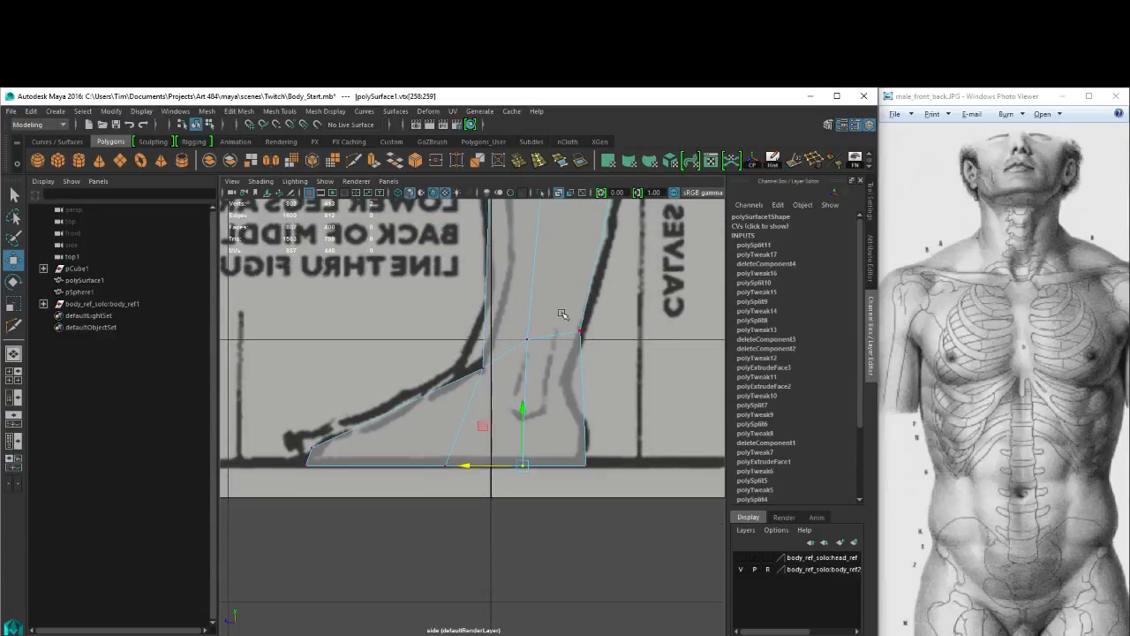
# Lower the rear and middle ankle vertices to the narrowest part of the reference ankle.
pyautogui.click(580, 333)
pyautogui.moveTo(580, 333); pyautogui.dragTo(568, 376)
pyautogui.moveTo(516, 310); pyautogui.dragTo(519, 369)
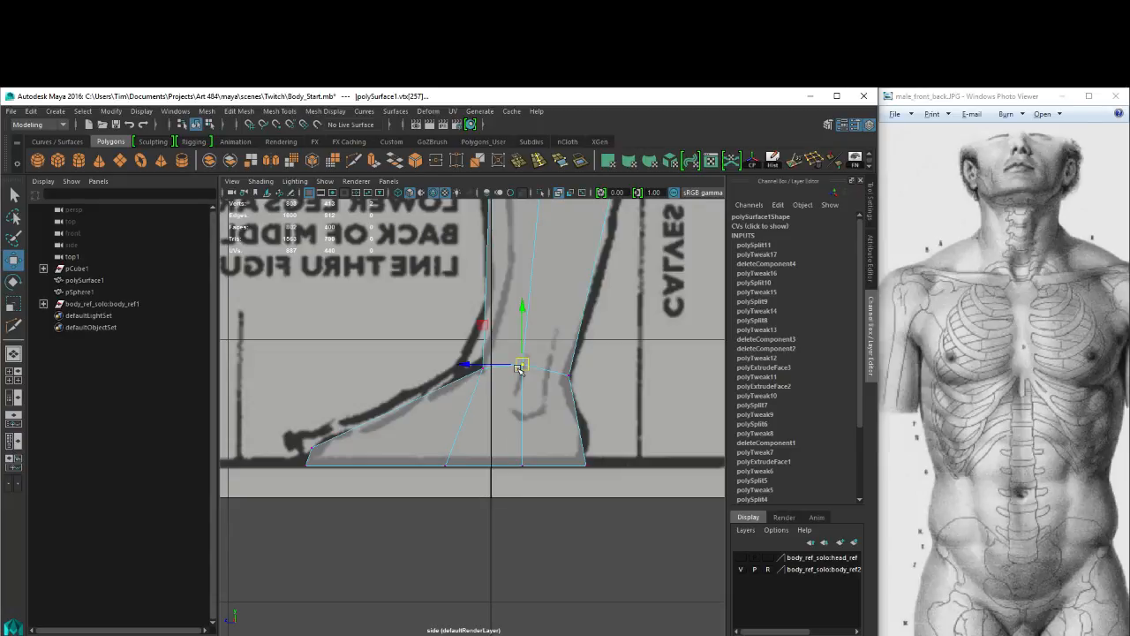
# Try to rotate all of the foot vertices in the side view.
pyautogui.moveTo(304, 332); pyautogui.dragTo(709, 614)
pyautogui.press('e')
pyautogui.moveTo(495, 380); pyautogui.dragTo(501, 422)
pyautogui.hotkey('ctrl', 'z')
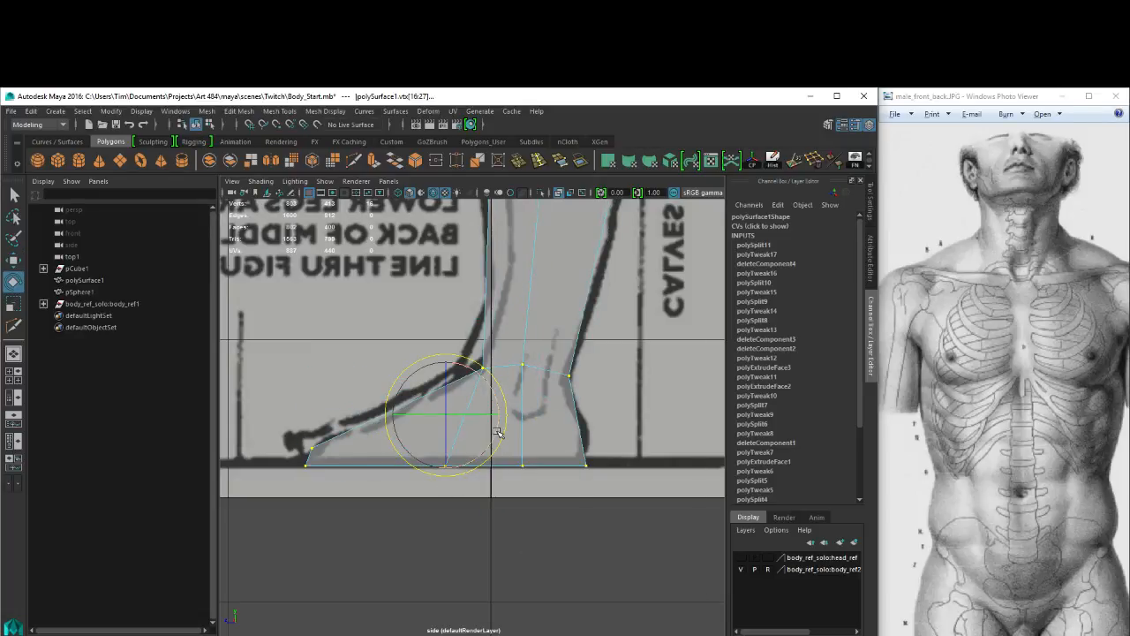
pyautogui.moveTo(445, 394); pyautogui.dragTo(492, 375)
pyautogui.hotkey('ctrl', 'z')
pyautogui.hotkey('ctrl', 'z')
# Move the middle and rear ankle vertices slightly lower and refine the rear one against the reference outline.
pyautogui.moveTo(504, 346); pyautogui.dragTo(580, 400)
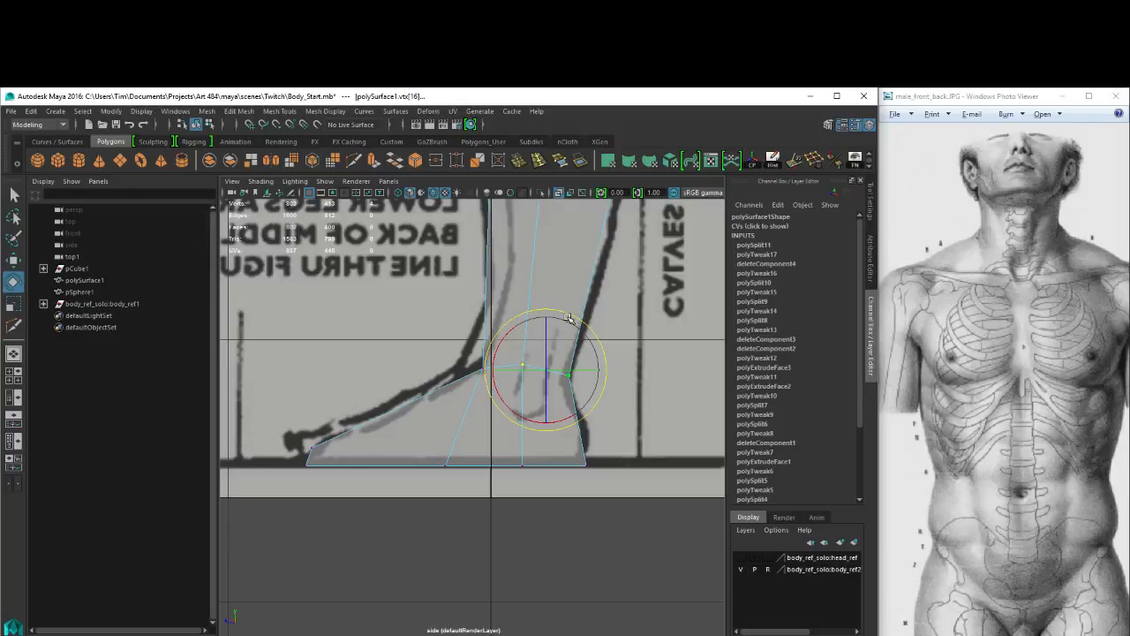
pyautogui.press('w')
pyautogui.moveTo(545, 323); pyautogui.dragTo(545, 332)
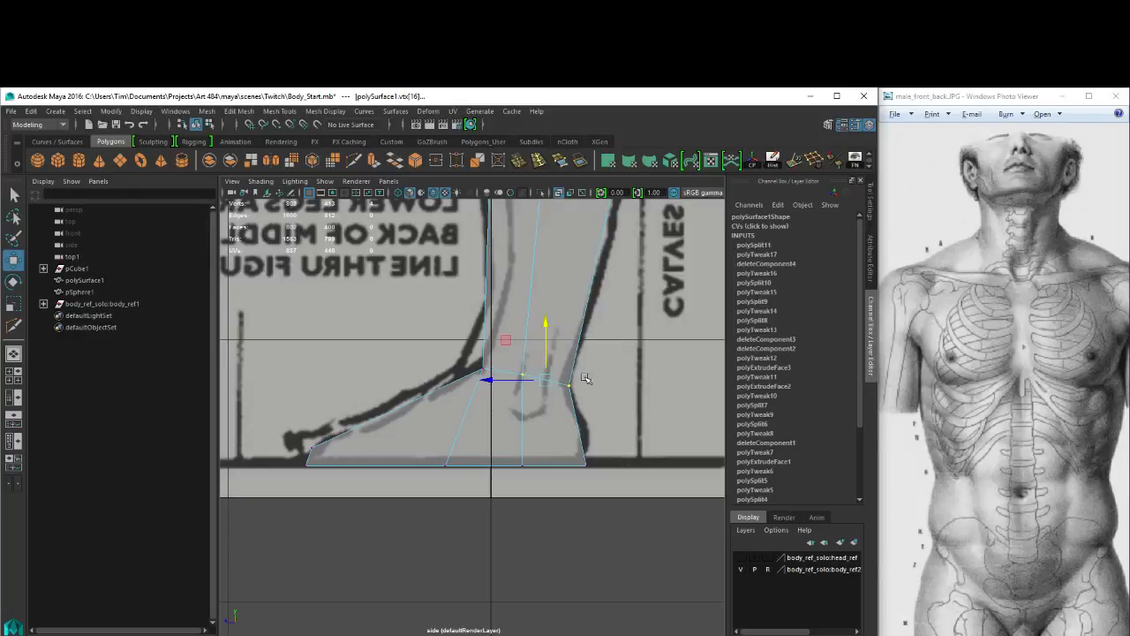
pyautogui.click(568, 384)
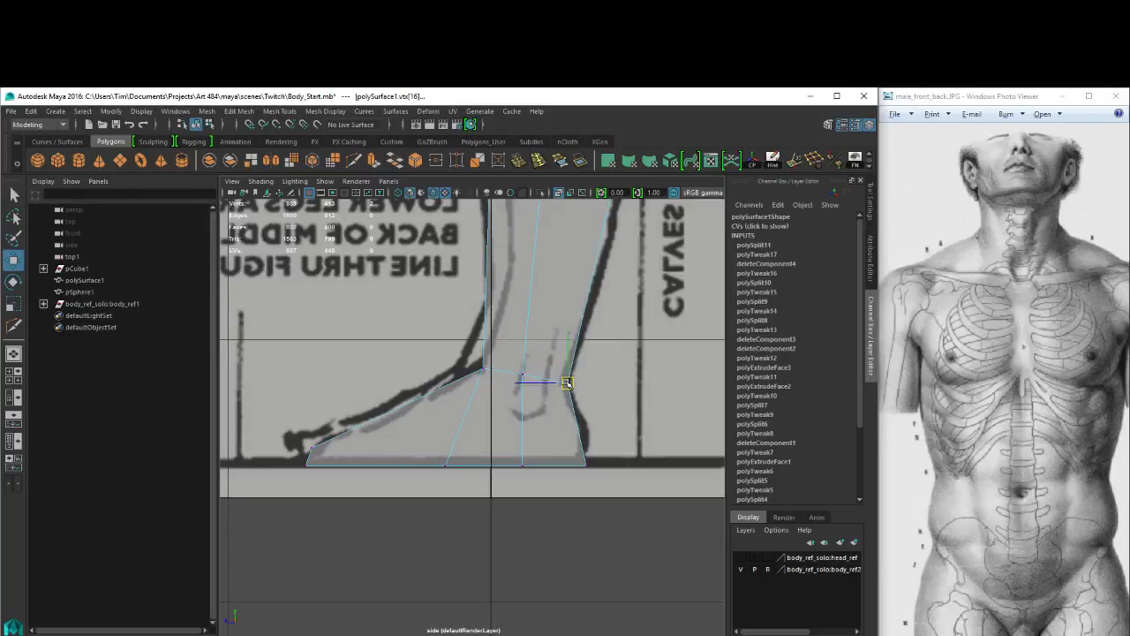
pyautogui.scroll(1, 496, 362)
pyautogui.moveTo(577, 444); pyautogui.dragTo(638, 515)
pyautogui.keyDown('alt'); pyautogui.moveTo(580, 449); pyautogui.dragTo(603, 476, button='middle'); pyautogui.keyUp('alt')
pyautogui.moveTo(533, 359); pyautogui.dragTo(629, 423)
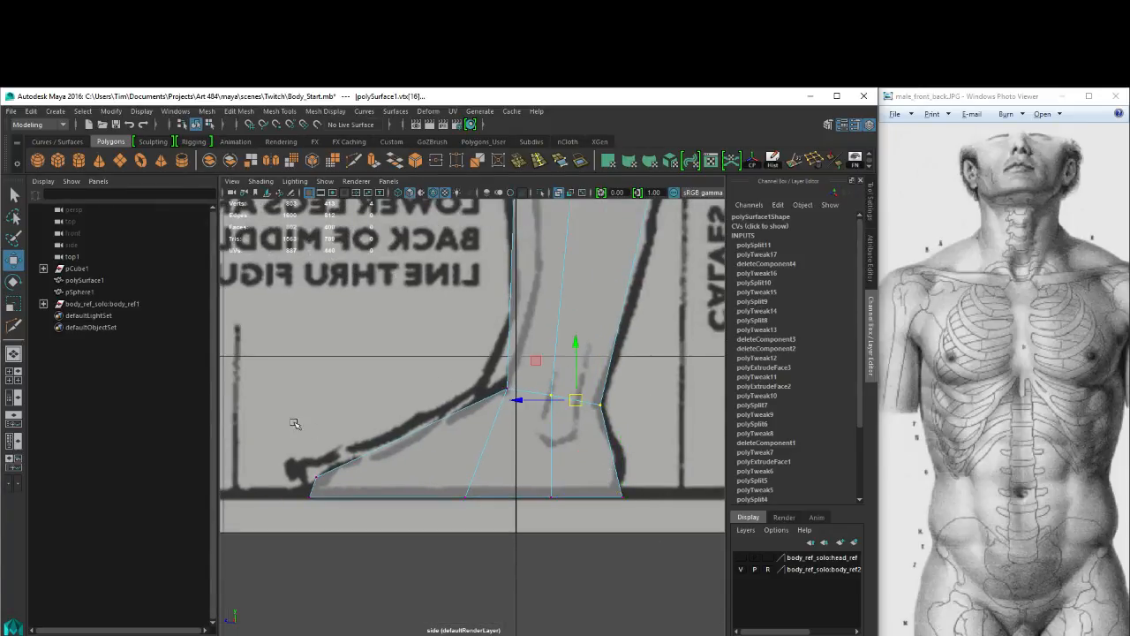
# Try to rotate the whole foot about a pivot relocated to the ankle, and undo the rotation.
pyautogui.click(287, 381)
pyautogui.moveTo(287, 371); pyautogui.dragTo(683, 610)
pyautogui.press('e')
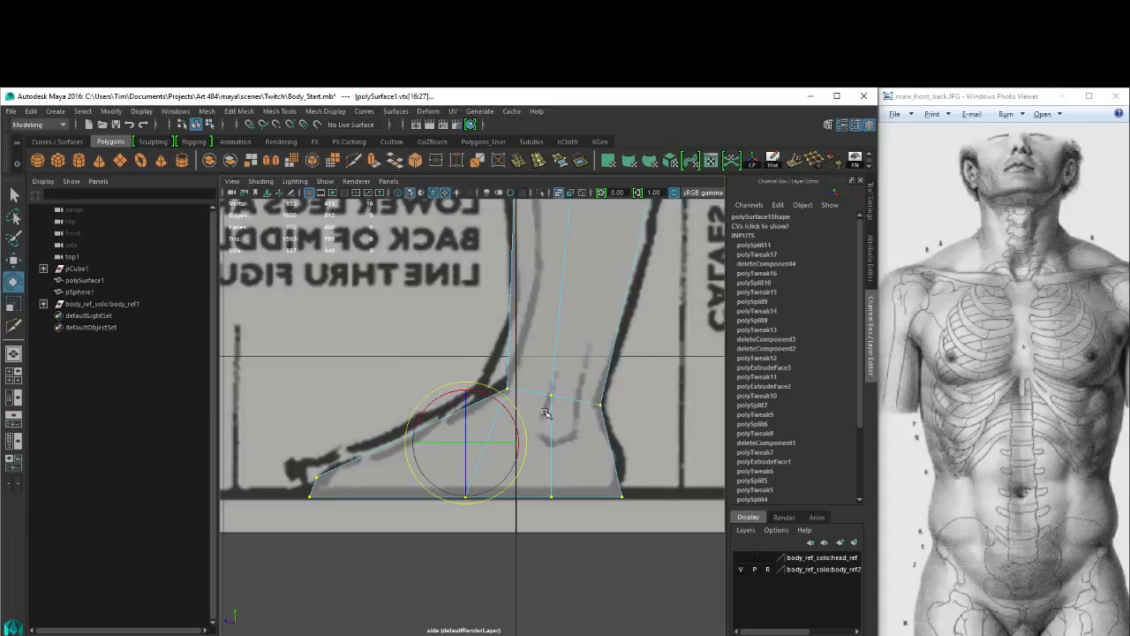
pyautogui.press('w')
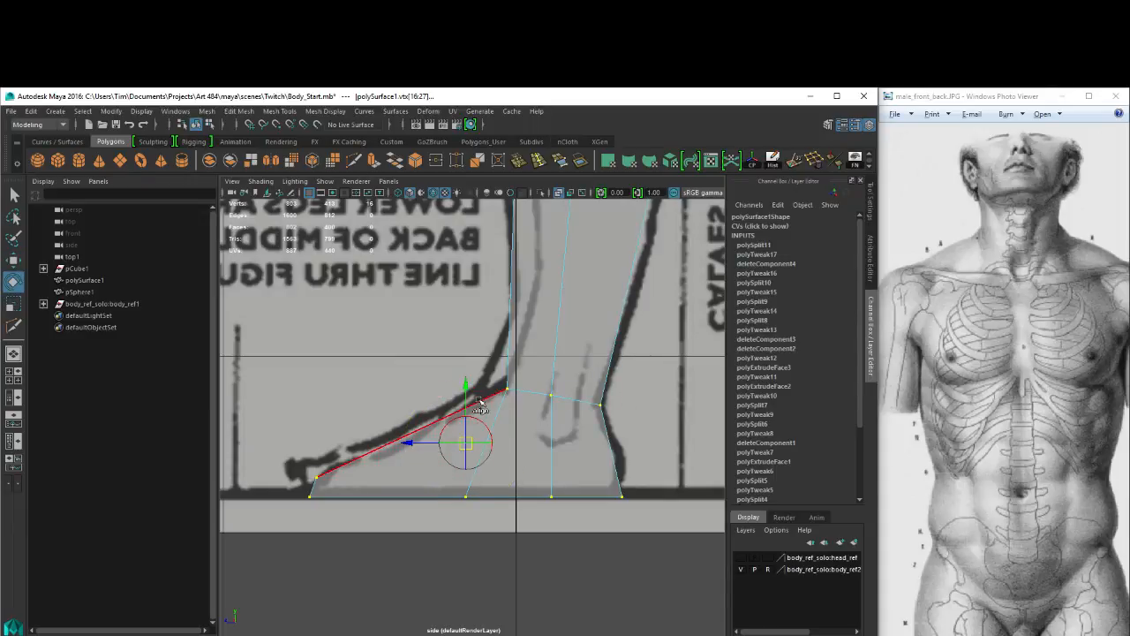
pyautogui.moveTo(467, 384); pyautogui.dragTo(467, 347)
pyautogui.moveTo(409, 405); pyautogui.dragTo(497, 405)
pyautogui.press('d')
pyautogui.moveTo(602, 369)
pyautogui.mouseDown()
pyautogui.moveTo(610, 385)
pyautogui.moveTo(610, 352)
pyautogui.moveTo(613, 369)
pyautogui.mouseUp()
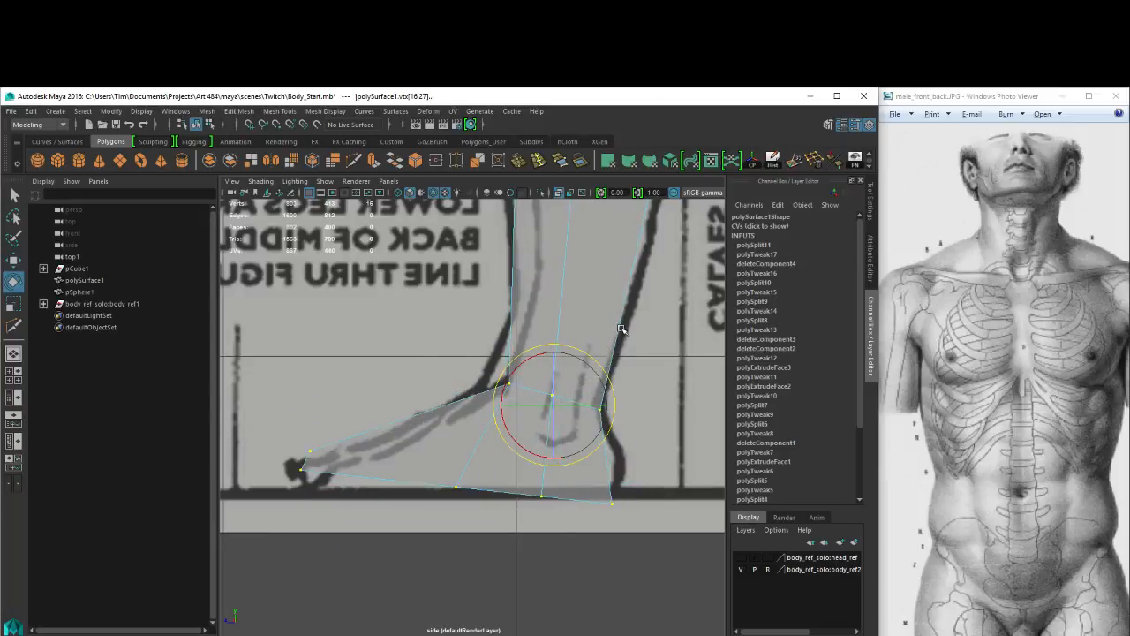
pyautogui.keyDown('alt'); pyautogui.moveTo(621, 328); pyautogui.dragTo(584, 440, button='middle'); pyautogui.keyUp('alt')
pyautogui.scroll(-5, 565, 399)
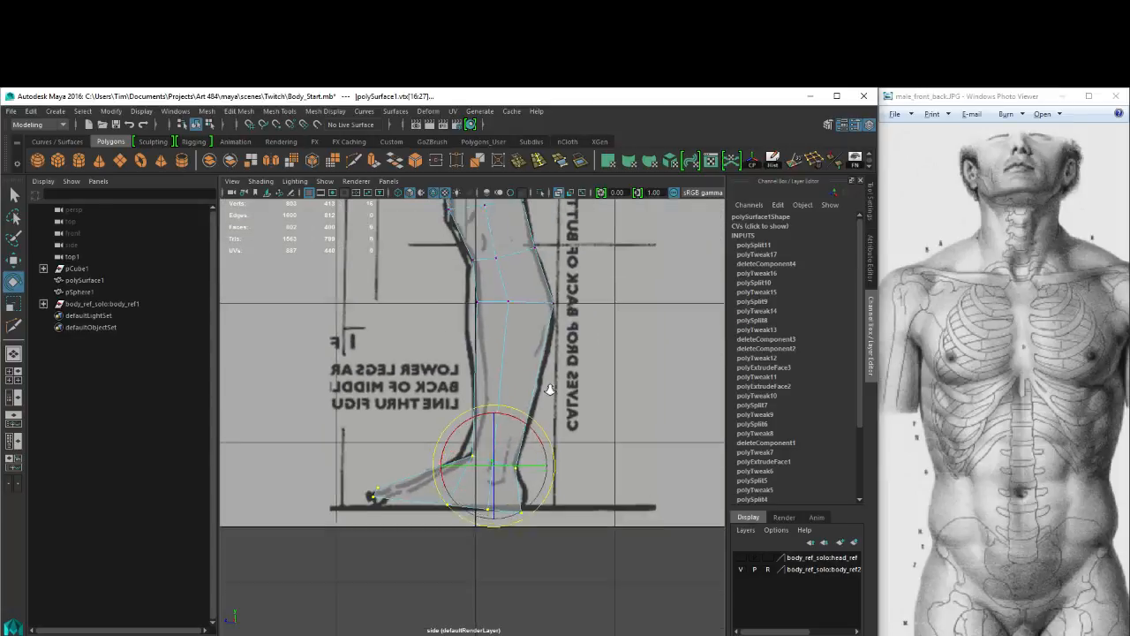
pyautogui.scroll(3, 547, 386)
pyautogui.hotkey('ctrl', 'z')
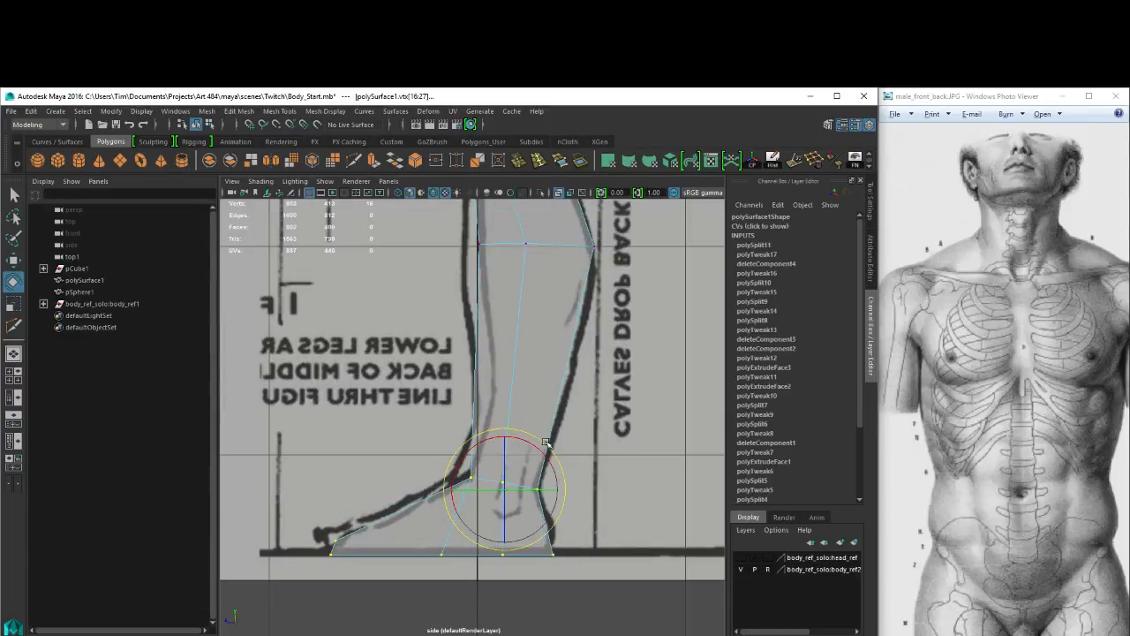
# Test tilting the foot upward about the ankle pivot and undo the tilt.
pyautogui.moveTo(546, 442); pyautogui.dragTo(526, 277)
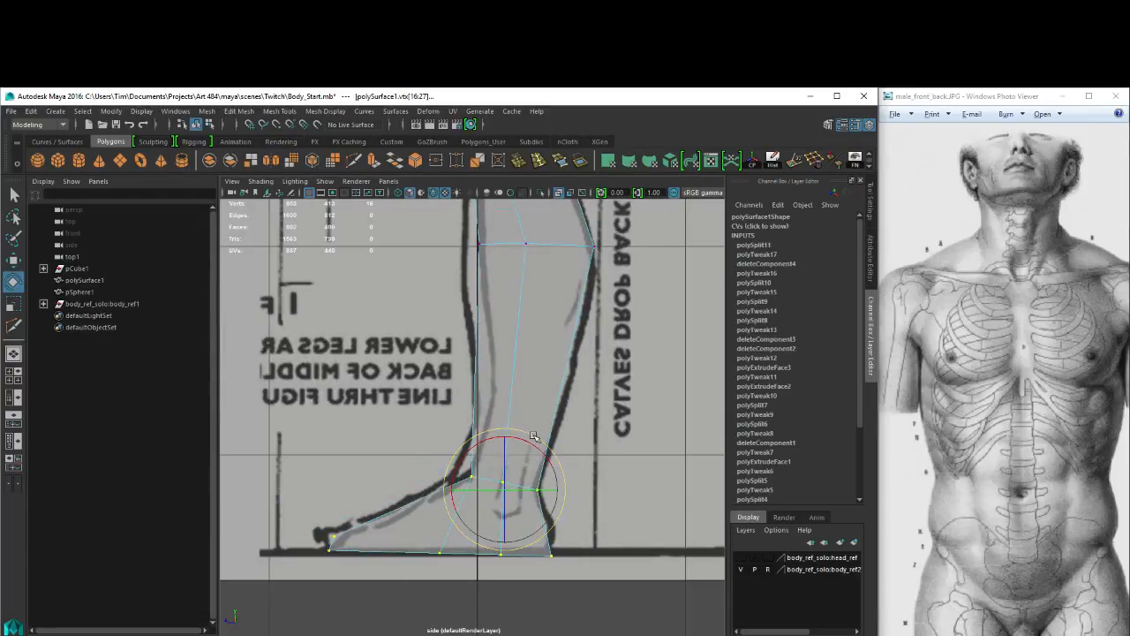
pyautogui.moveTo(533, 436)
pyautogui.mouseDown()
pyautogui.moveTo(538, 411)
pyautogui.moveTo(547, 442)
pyautogui.mouseUp()
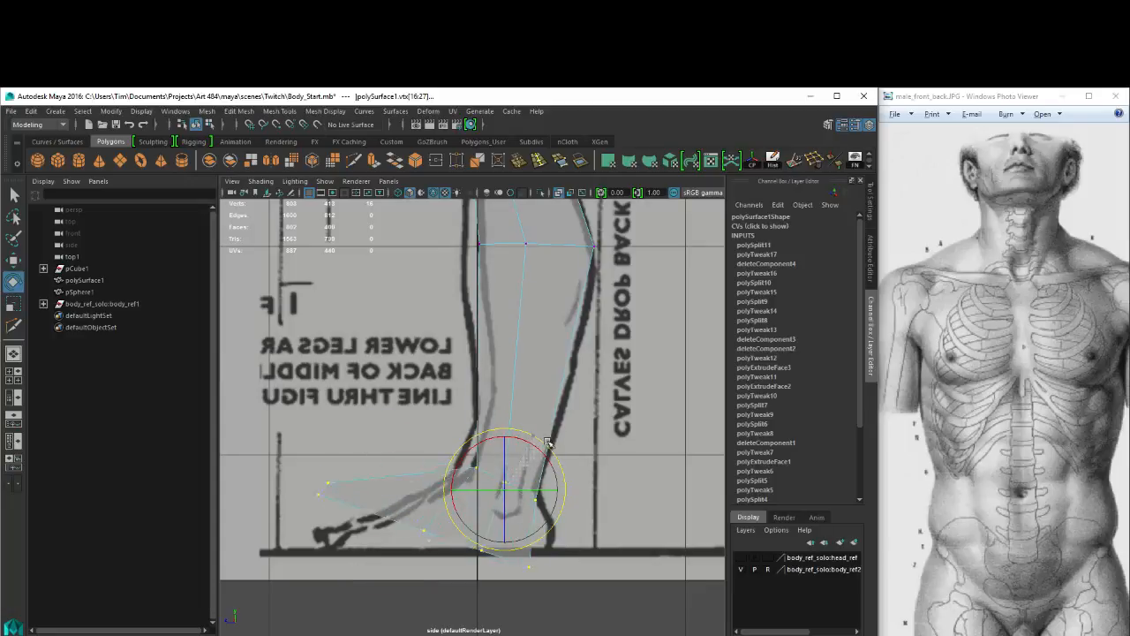
pyautogui.hotkey('ctrl', 'z')
# Insert a Multi-Cut edge loop around the middle of the neck.
pyautogui.scroll(-5, 519, 374)
pyautogui.keyDown('alt'); pyautogui.moveTo(530, 212); pyautogui.dragTo(557, 489, button='middle'); pyautogui.keyUp('alt')
pyautogui.keyDown('alt'); pyautogui.moveTo(557, 489); pyautogui.dragTo(669, 498, button='right'); pyautogui.keyUp('alt')
pyautogui.keyDown('alt'); pyautogui.moveTo(582, 268); pyautogui.dragTo(595, 452, button='middle'); pyautogui.keyUp('alt')
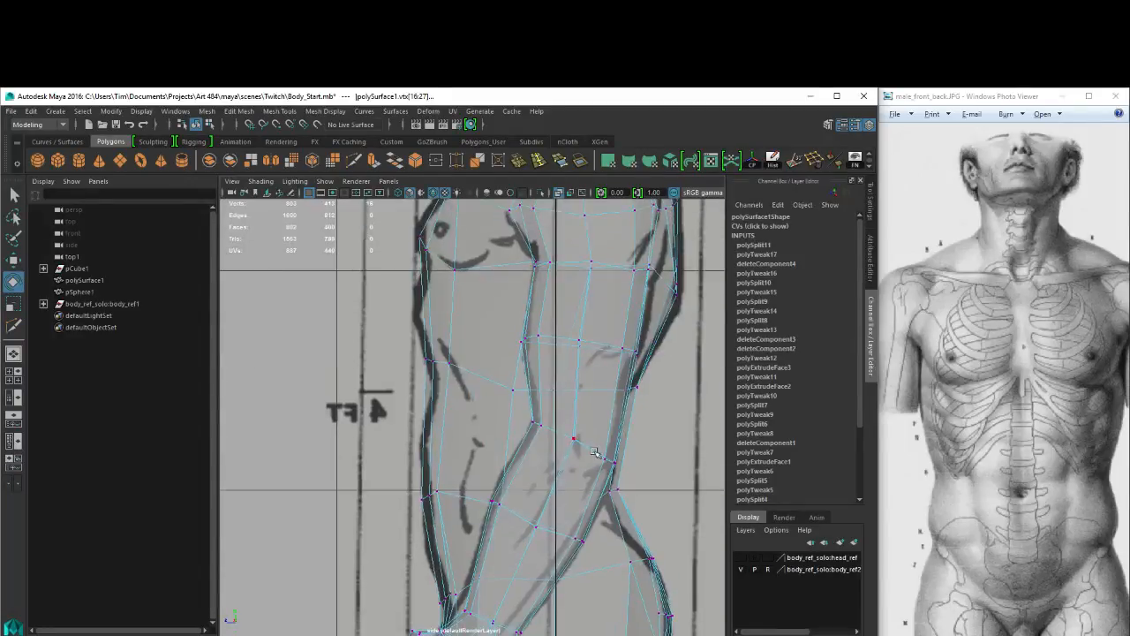
pyautogui.scroll(-6, 594, 452)
pyautogui.keyDown('alt'); pyautogui.moveTo(499, 308); pyautogui.dragTo(478, 398, button='middle'); pyautogui.keyUp('alt')
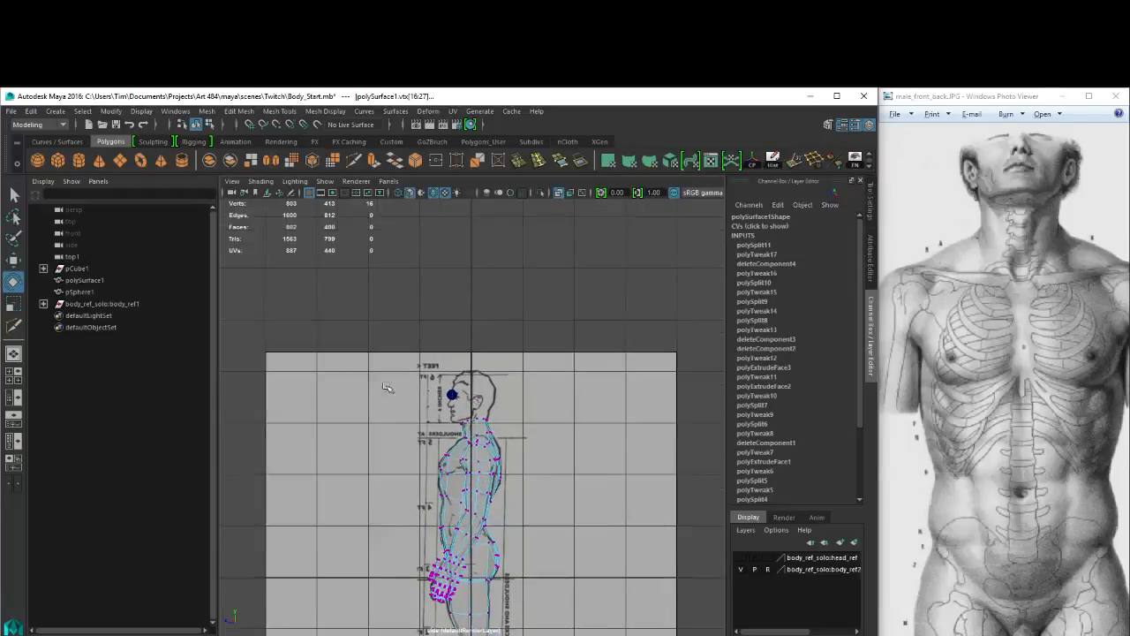
pyautogui.keyDown('alt'); pyautogui.moveTo(388, 386); pyautogui.dragTo(587, 426, button='right'); pyautogui.keyUp('alt')
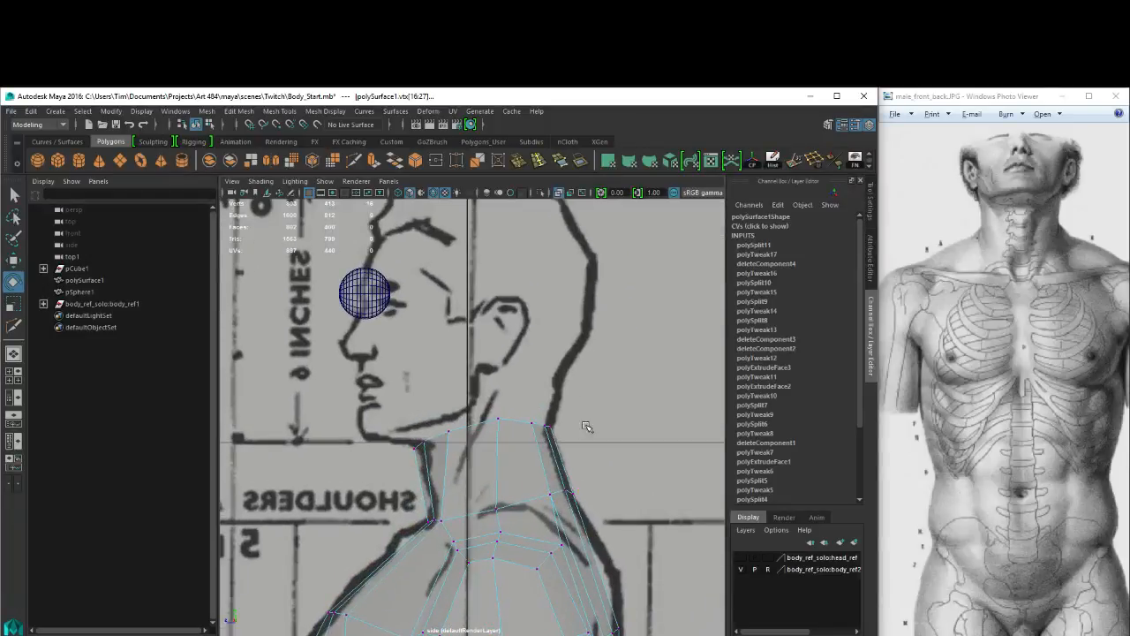
pyautogui.keyDown('alt'); pyautogui.moveTo(587, 426); pyautogui.dragTo(590, 400, button='middle'); pyautogui.keyUp('alt')
pyautogui.press('g')
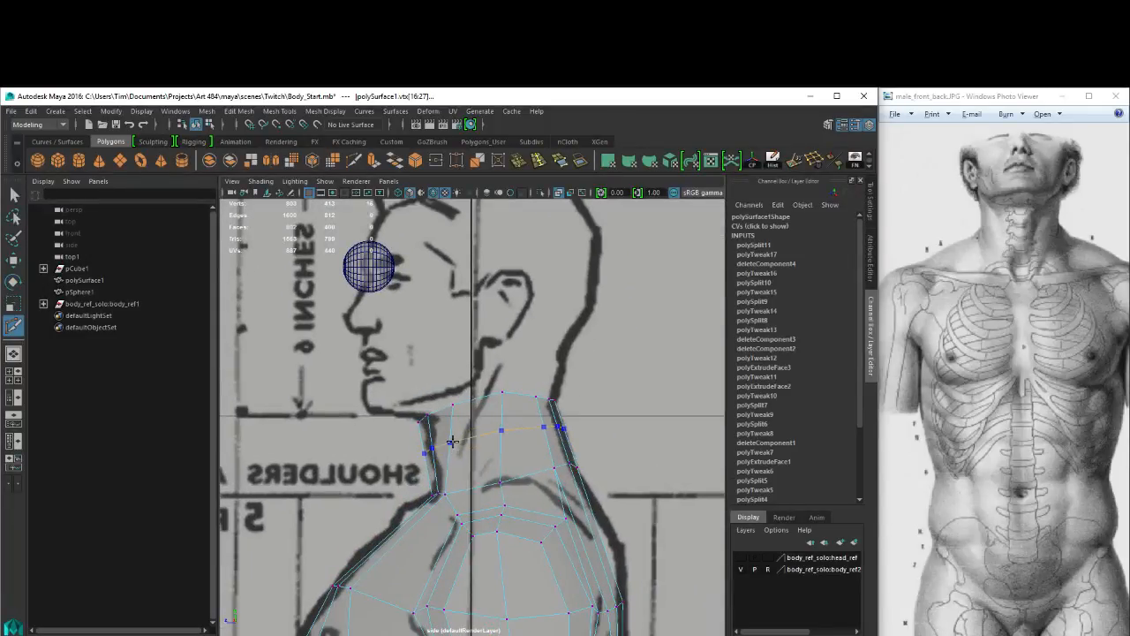
pyautogui.keyDown('ctrl'); pyautogui.click(452, 444); pyautogui.keyUp('ctrl')
# Adjust the vertices at the front of the neck to follow the throat outline in the side reference.
pyautogui.keyDown('alt'); pyautogui.moveTo(446, 406); pyautogui.dragTo(462, 415, button='middle'); pyautogui.keyUp('alt')
pyautogui.press('w')
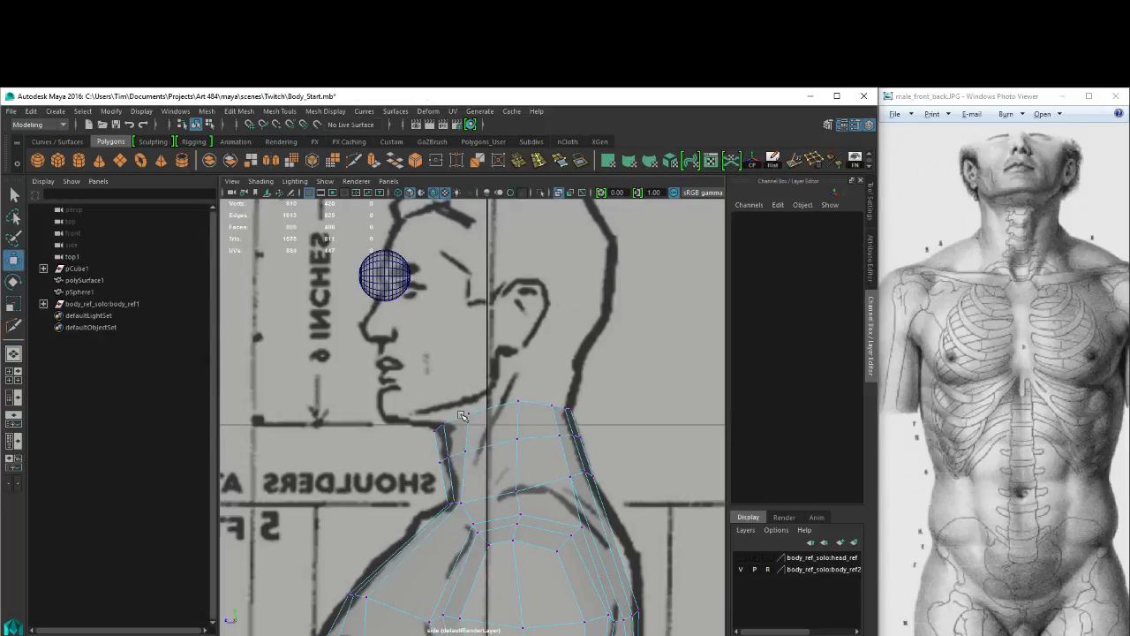
pyautogui.scroll(3, 461, 415)
pyautogui.moveTo(383, 414); pyautogui.dragTo(422, 433)
pyautogui.moveTo(402, 472); pyautogui.dragTo(481, 522)
pyautogui.moveTo(438, 484); pyautogui.dragTo(445, 485)
pyautogui.moveTo(446, 554); pyautogui.dragTo(460, 574)
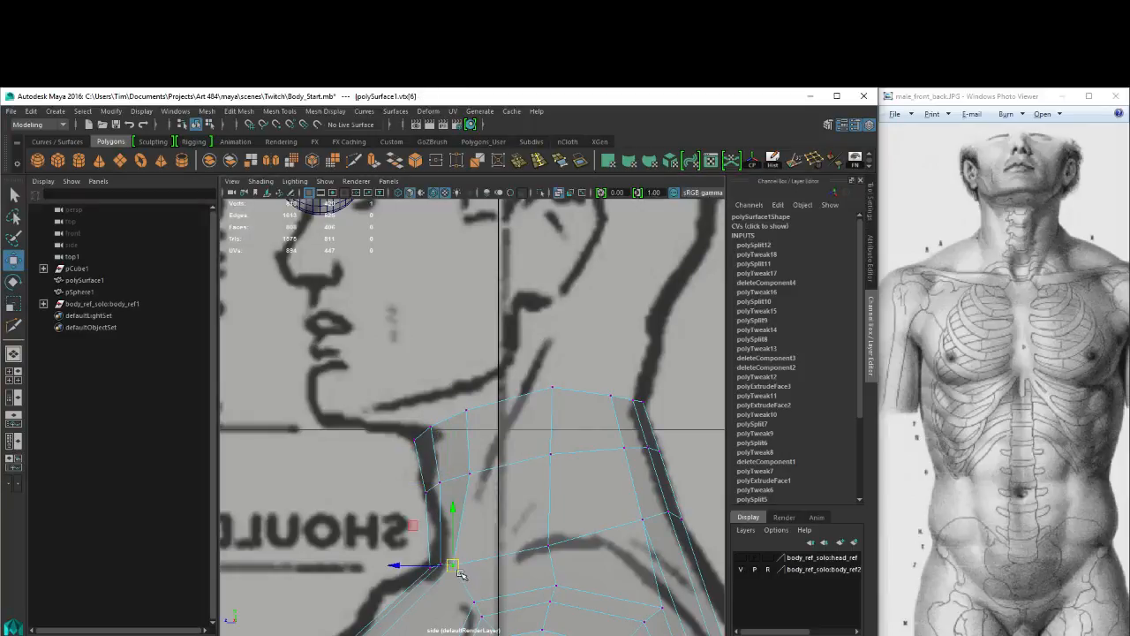
# Reposition the vertices at the base of the back of the neck along the reference outline.
pyautogui.keyDown('alt'); pyautogui.moveTo(460, 574); pyautogui.dragTo(372, 500, button='middle'); pyautogui.keyUp('alt')
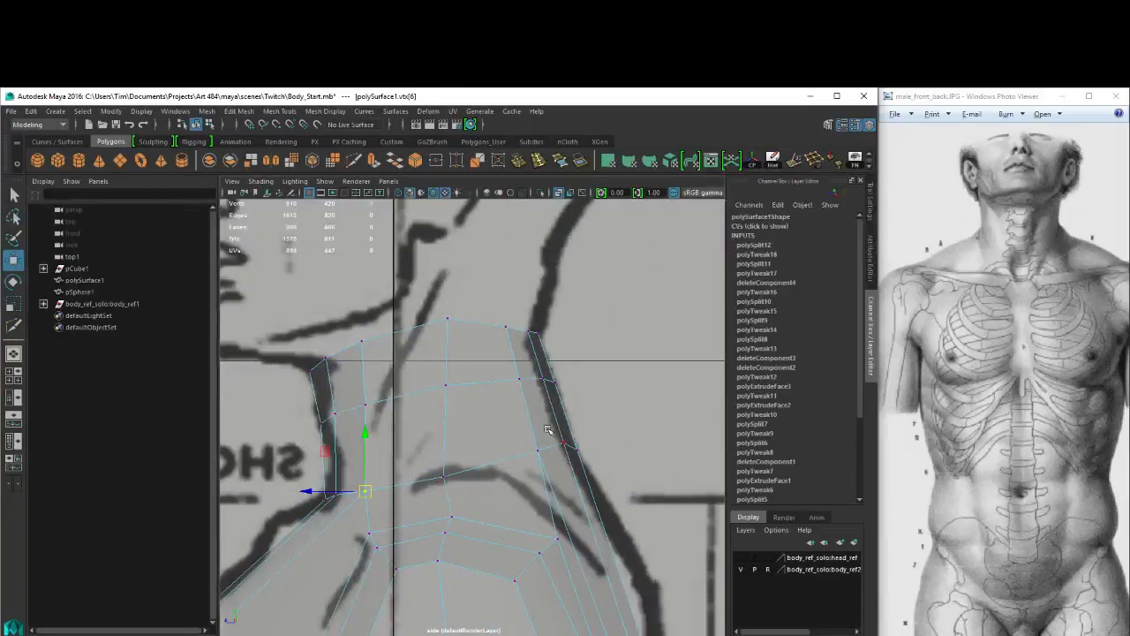
pyautogui.moveTo(522, 441); pyautogui.dragTo(558, 453)
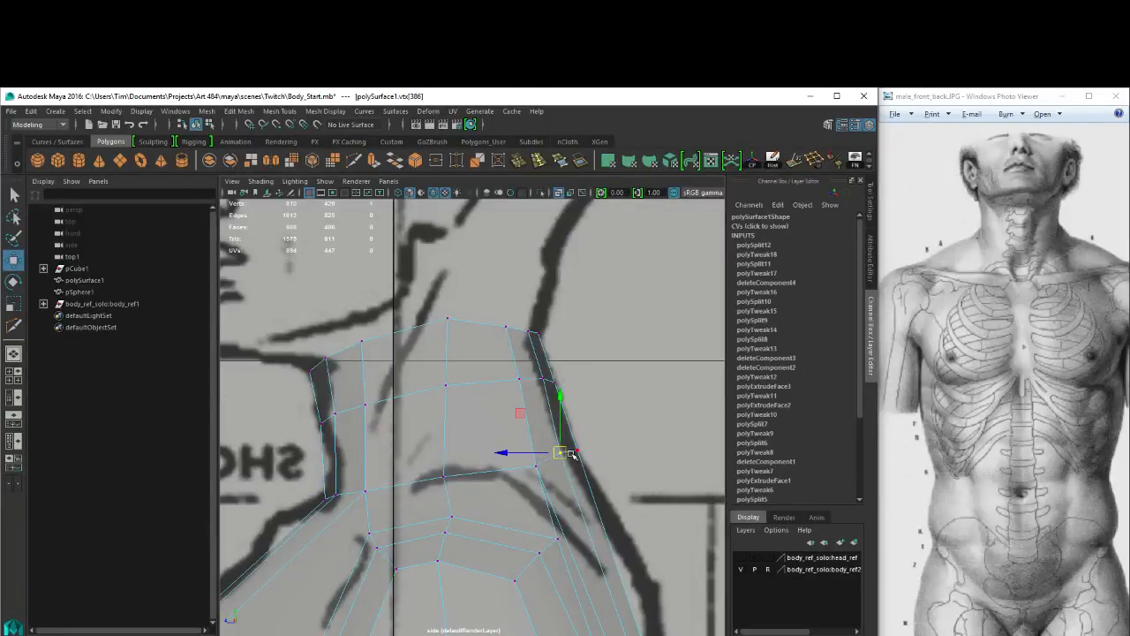
pyautogui.click(575, 453)
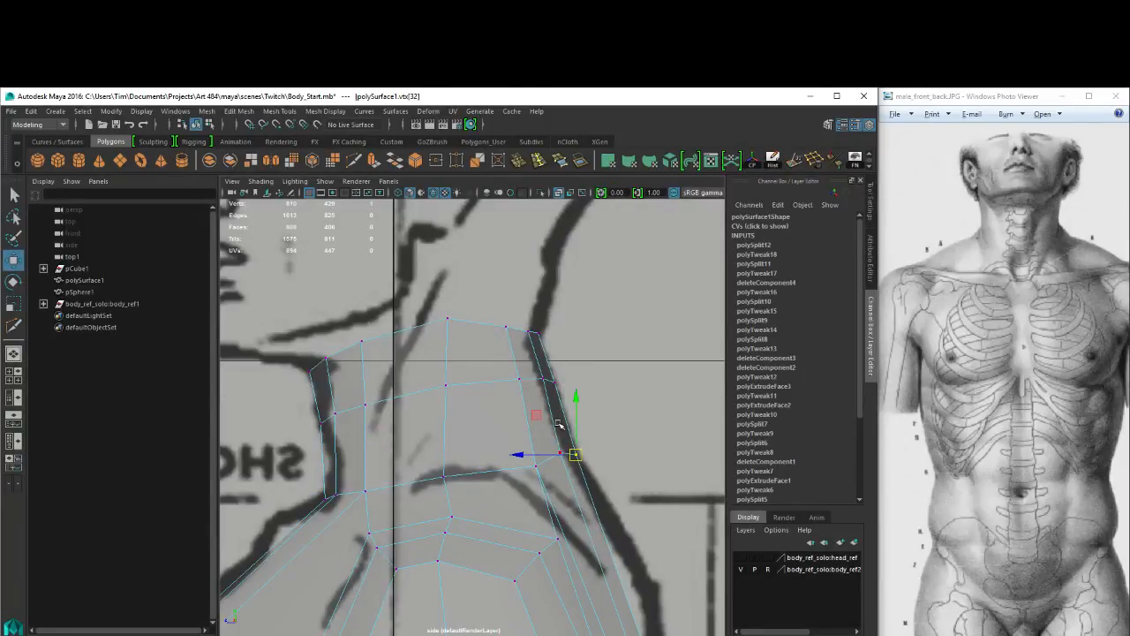
pyautogui.scroll(-5, 547, 448)
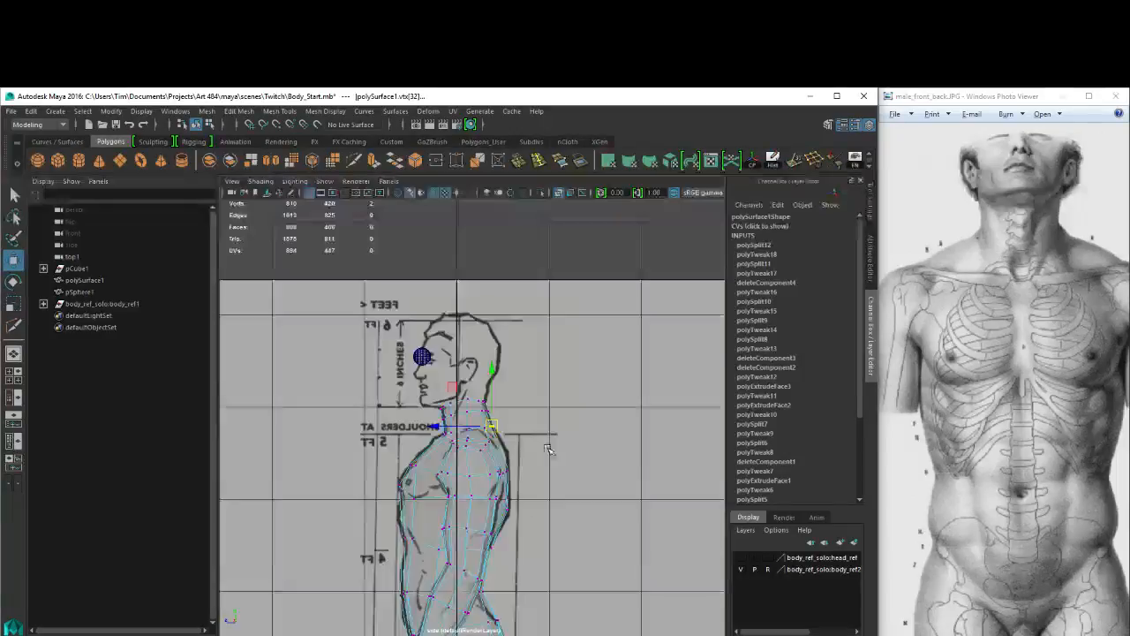
# Adjust the vertices behind the shoulder and along the upper back to fit the side-view reference outline.
pyautogui.scroll(3, 547, 449)
pyautogui.moveTo(529, 511)
pyautogui.mouseDown()
pyautogui.moveTo(555, 537)
pyautogui.moveTo(542, 504)
pyautogui.mouseUp()
pyautogui.keyDown('alt'); pyautogui.moveTo(441, 468); pyautogui.dragTo(495, 470, button='right'); pyautogui.keyUp('alt')
pyautogui.keyDown('alt'); pyautogui.moveTo(494, 470); pyautogui.dragTo(459, 383, button='middle'); pyautogui.keyUp('alt')
pyautogui.click(516, 482)
pyautogui.moveTo(517, 484); pyautogui.dragTo(517, 467)
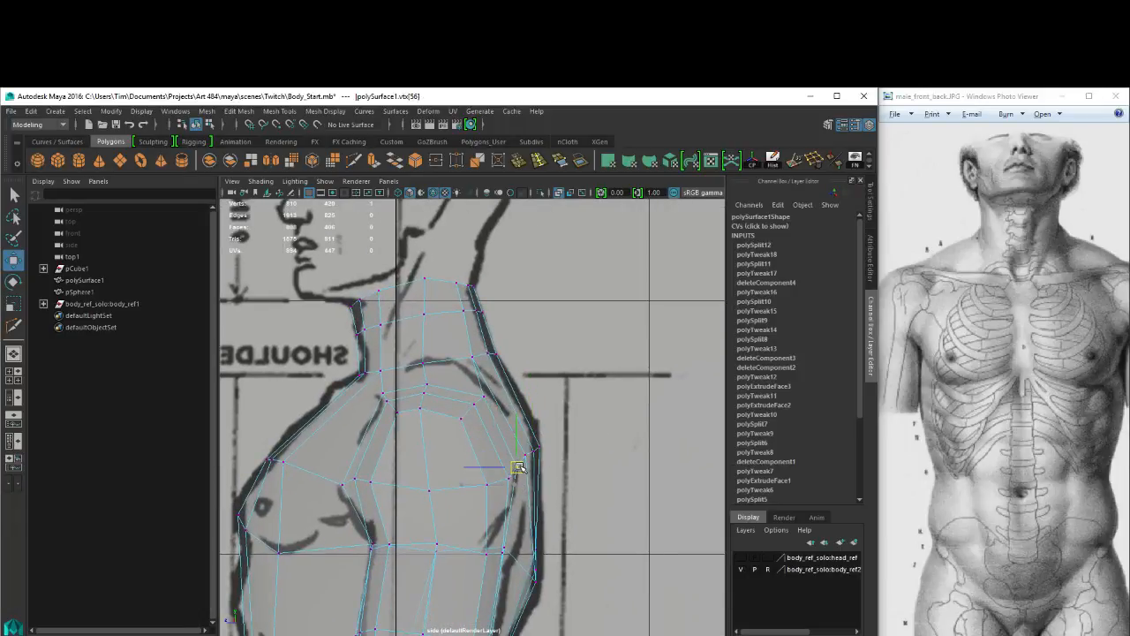
# Lower the middle vertex on the top of the shoulder slightly in the side view.
pyautogui.keyDown('alt'); pyautogui.moveTo(457, 404); pyautogui.dragTo(510, 420, button='middle'); pyautogui.keyUp('alt')
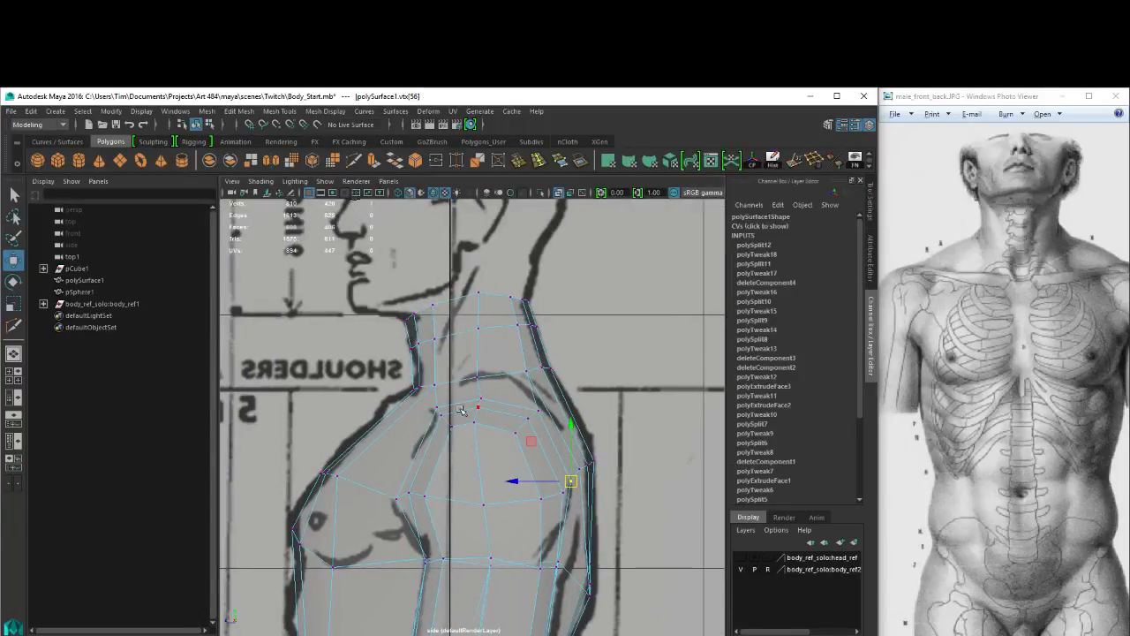
pyautogui.click(468, 411)
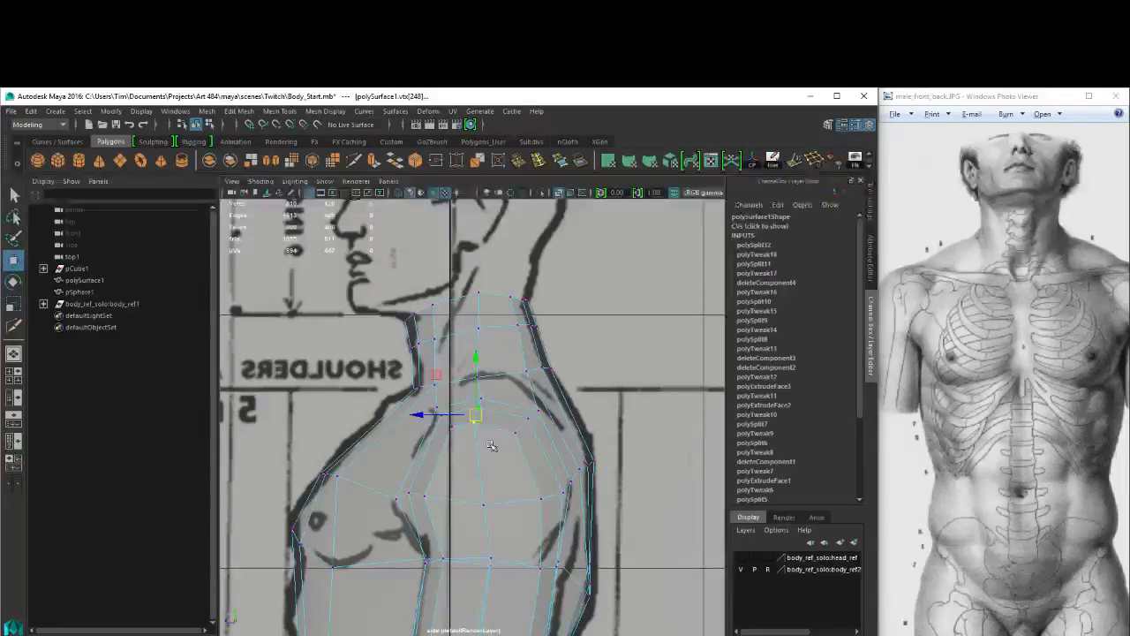
pyautogui.moveTo(475, 413); pyautogui.dragTo(478, 421)
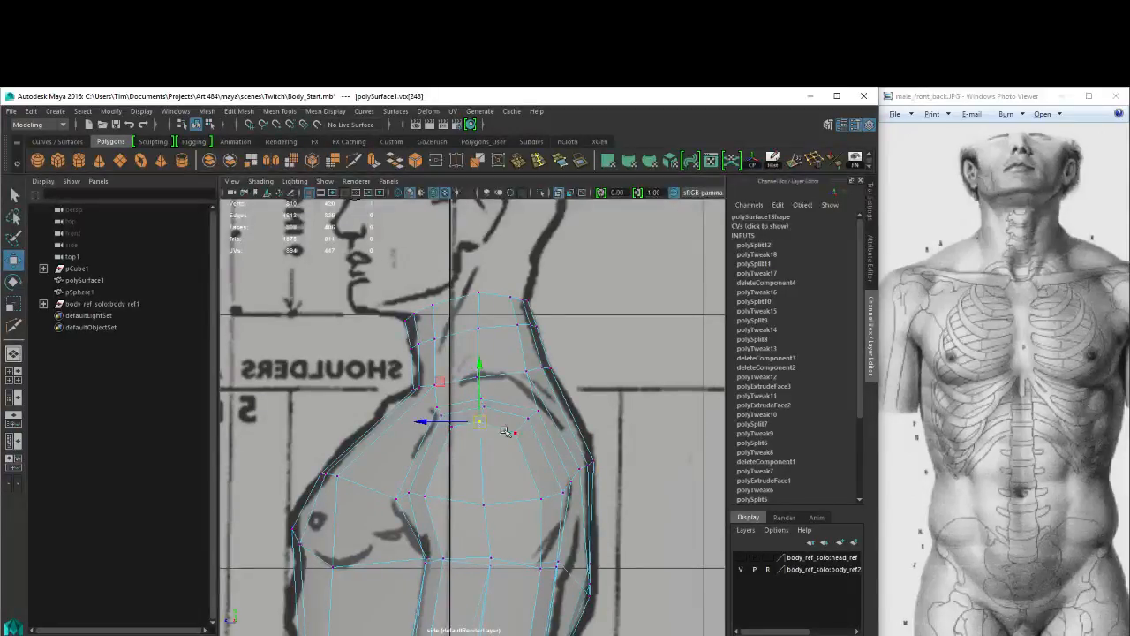
# Reposition the upper chest vertices near the reference chest outline in the side view.
pyautogui.keyDown('alt'); pyautogui.moveTo(506, 431); pyautogui.dragTo(570, 365, button='middle'); pyautogui.keyUp('alt')
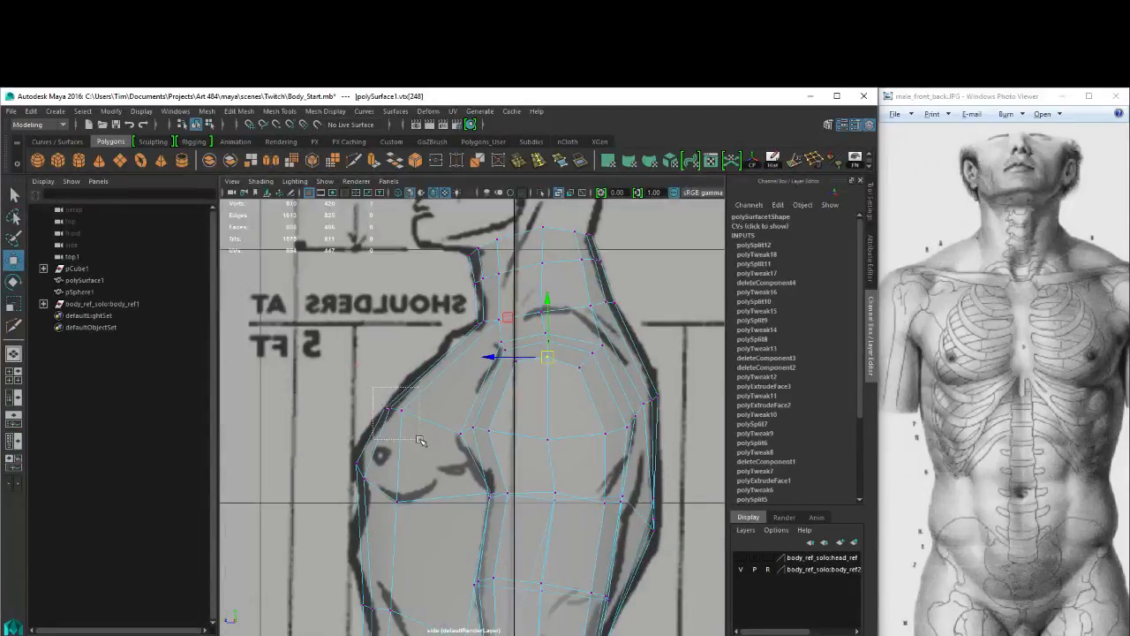
pyautogui.moveTo(383, 402); pyautogui.dragTo(402, 415)
pyautogui.scroll(2, 446, 353)
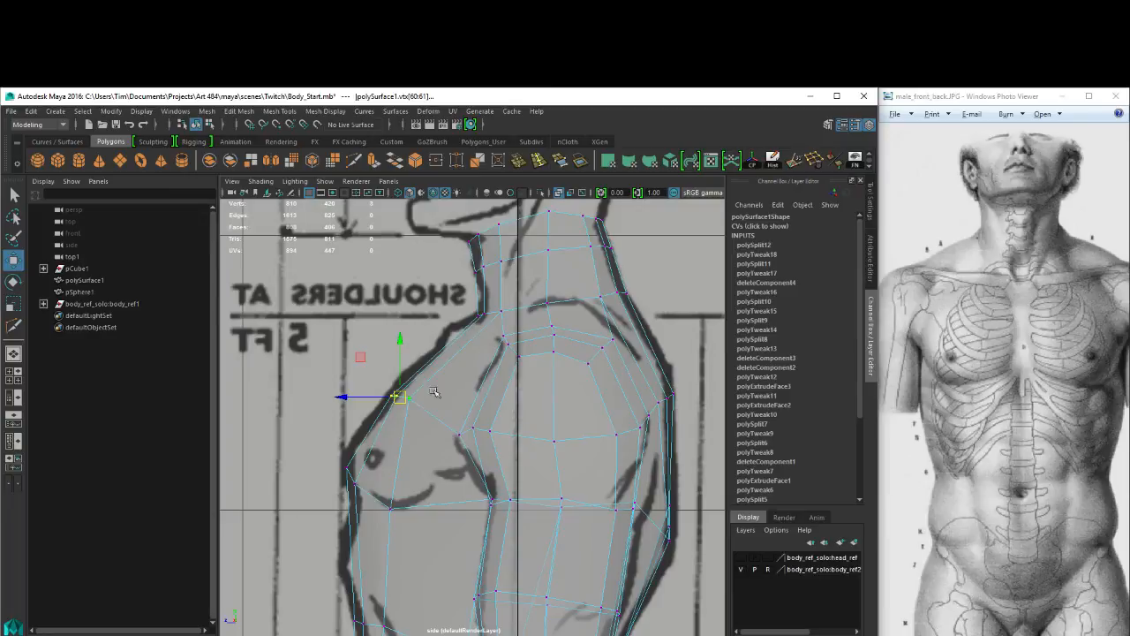
pyautogui.moveTo(433, 425); pyautogui.dragTo(411, 400)
pyautogui.keyDown('alt'); pyautogui.moveTo(385, 496); pyautogui.dragTo(333, 449, button='middle'); pyautogui.keyUp('alt')
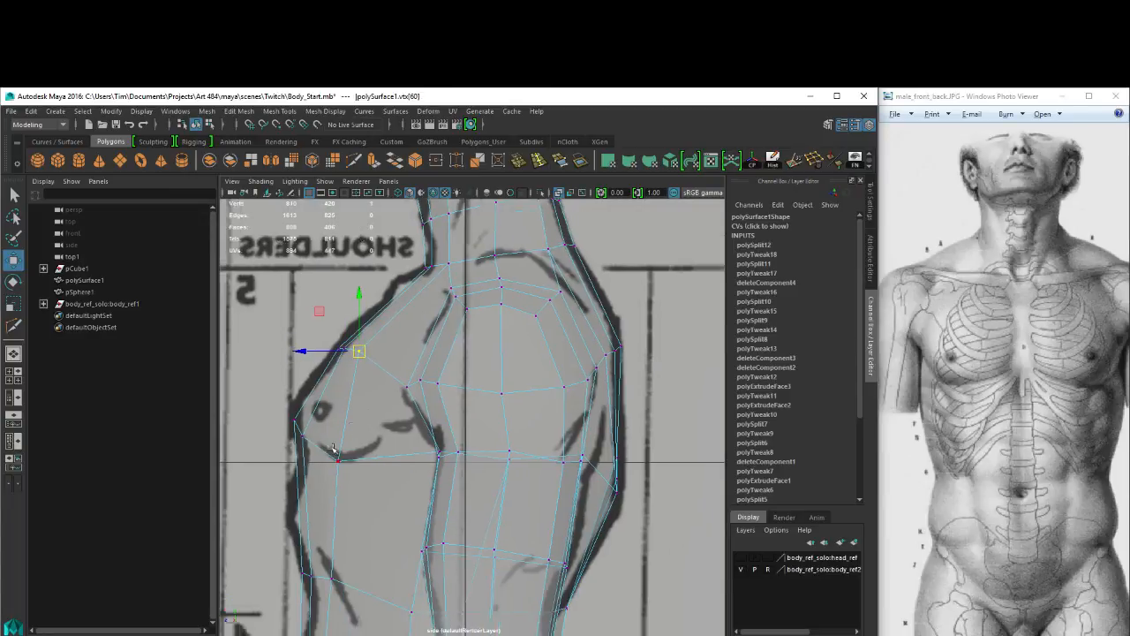
# Shift the vertex at the base of the pectoral and the upper chest vertex above it back toward the arm.
pyautogui.click(338, 459)
pyautogui.moveTo(339, 460); pyautogui.dragTo(361, 458)
pyautogui.keyDown('alt'); pyautogui.moveTo(350, 449); pyautogui.dragTo(390, 470, button='middle'); pyautogui.keyUp('alt')
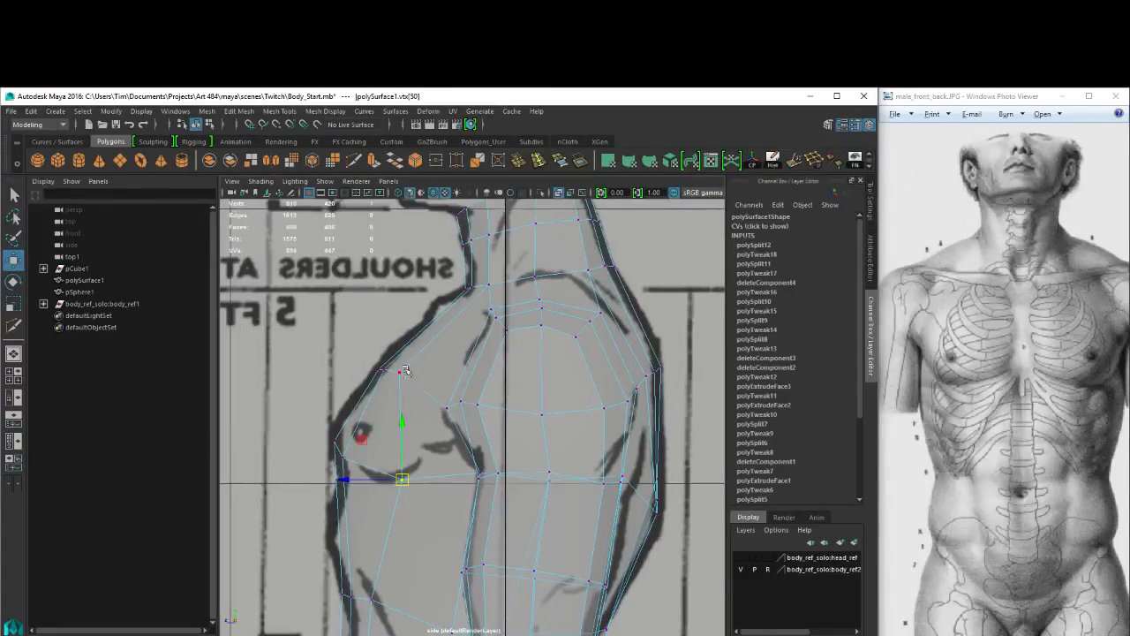
pyautogui.click(402, 371)
pyautogui.moveTo(401, 371); pyautogui.dragTo(425, 382)
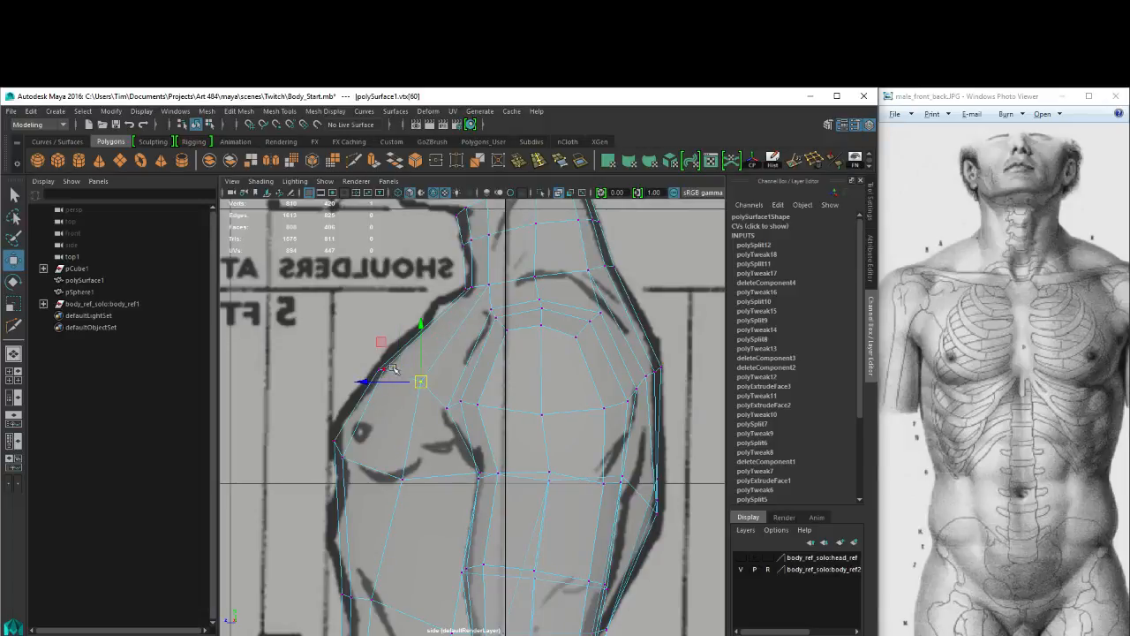
# In the front view, lower the inner row of torso vertices just below the ribs.
pyautogui.click(389, 371)
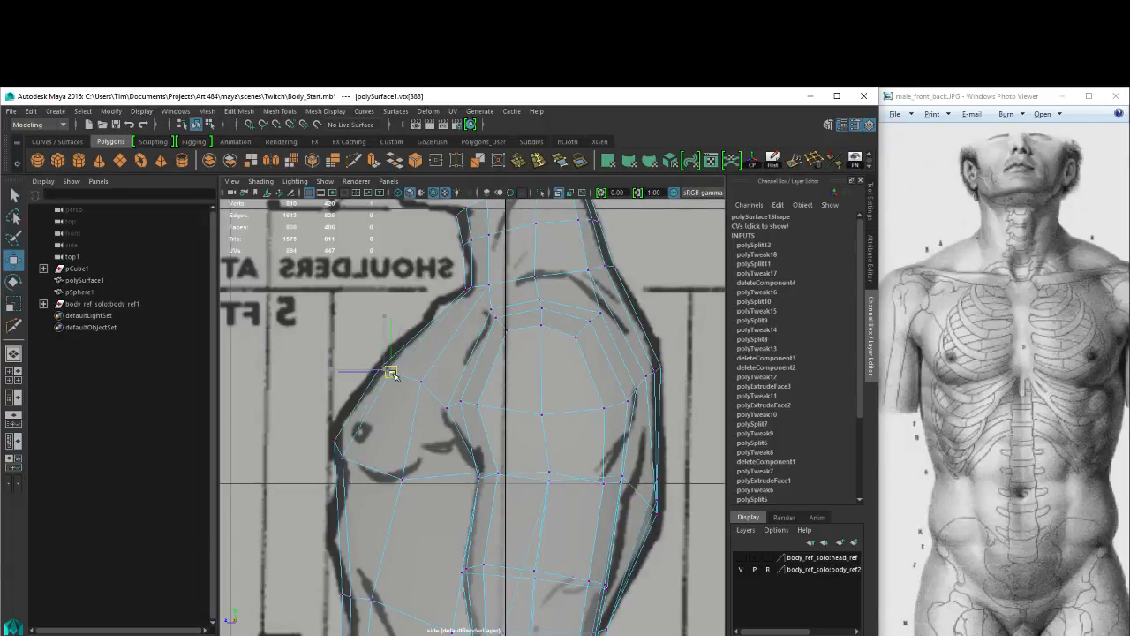
pyautogui.press('space')
pyautogui.moveTo(394, 373); pyautogui.dragTo(393, 406)
pyautogui.keyDown('alt'); pyautogui.moveTo(423, 303); pyautogui.dragTo(430, 421, button='middle'); pyautogui.keyUp('alt')
pyautogui.keyDown('alt'); pyautogui.moveTo(430, 422); pyautogui.dragTo(608, 432, button='right'); pyautogui.keyUp('alt')
pyautogui.keyDown('alt'); pyautogui.moveTo(343, 388); pyautogui.dragTo(511, 397, button='middle'); pyautogui.keyUp('alt')
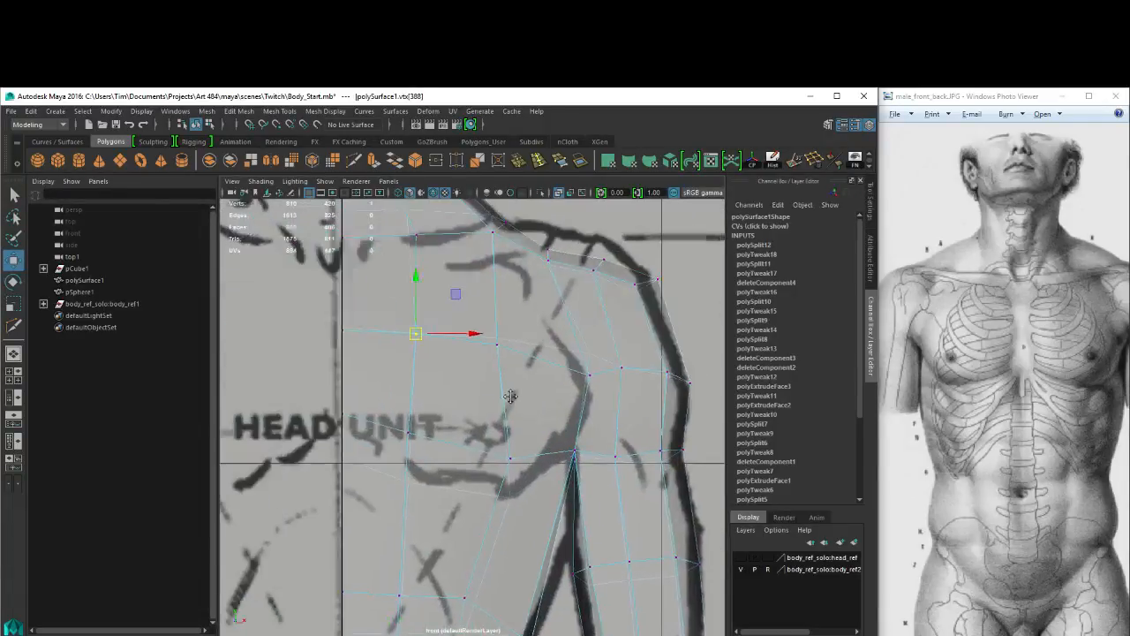
pyautogui.keyDown('alt'); pyautogui.moveTo(511, 396); pyautogui.dragTo(465, 481, button='right'); pyautogui.keyUp('alt')
pyautogui.click(409, 416)
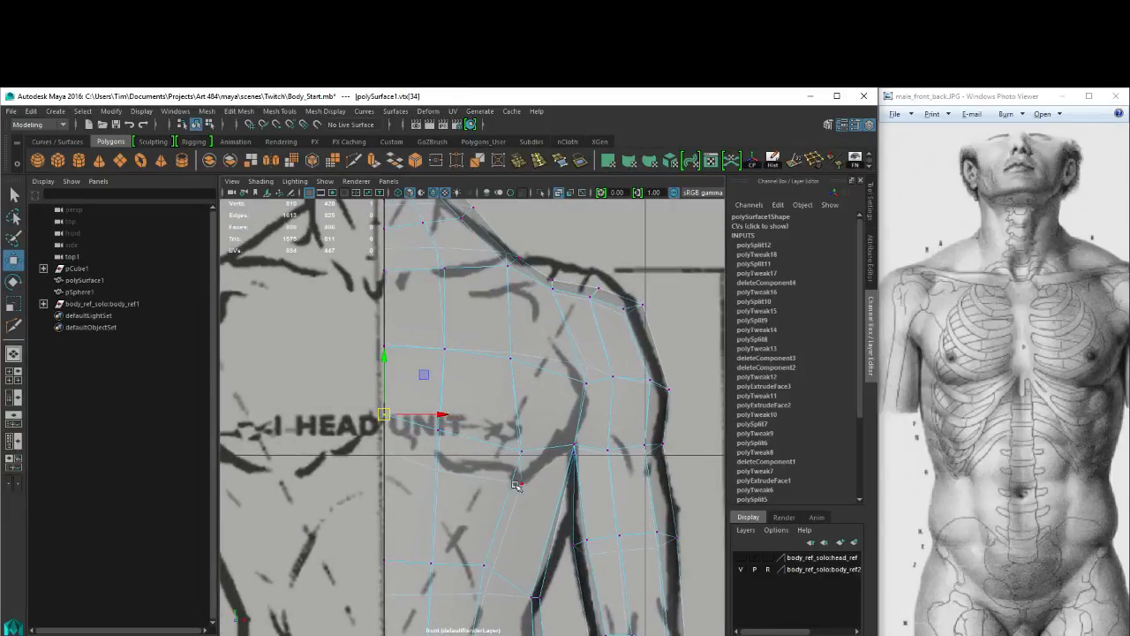
pyautogui.click(521, 484)
pyautogui.keyDown('alt'); pyautogui.moveTo(494, 558); pyautogui.dragTo(497, 421, button='middle'); pyautogui.keyUp('alt')
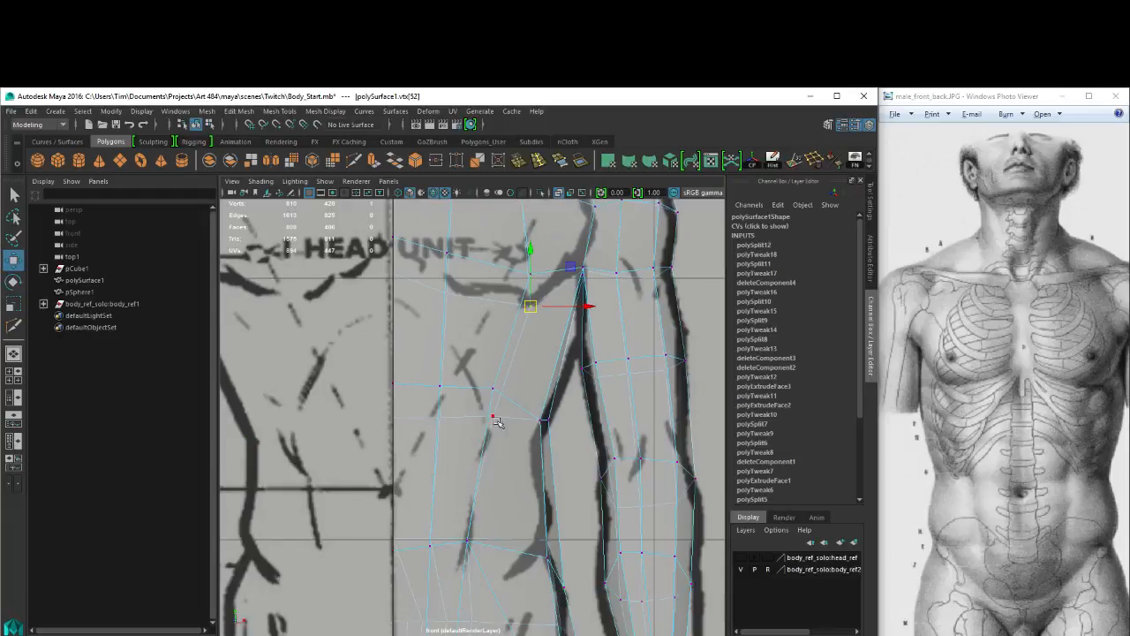
pyautogui.moveTo(376, 406); pyautogui.dragTo(516, 468)
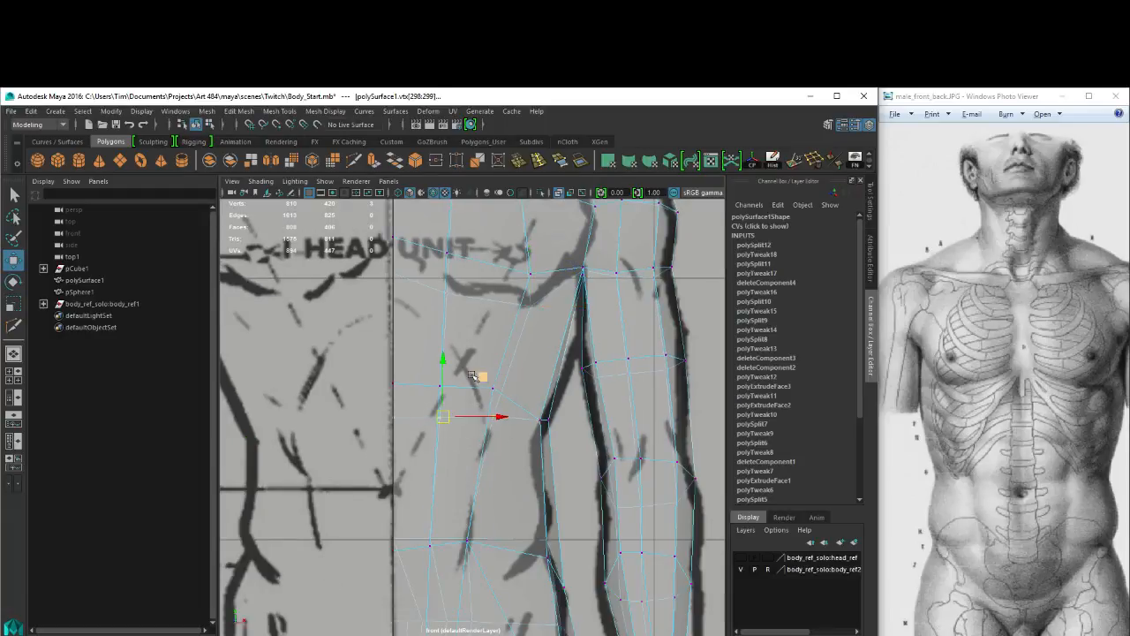
pyautogui.moveTo(444, 355); pyautogui.dragTo(440, 387)
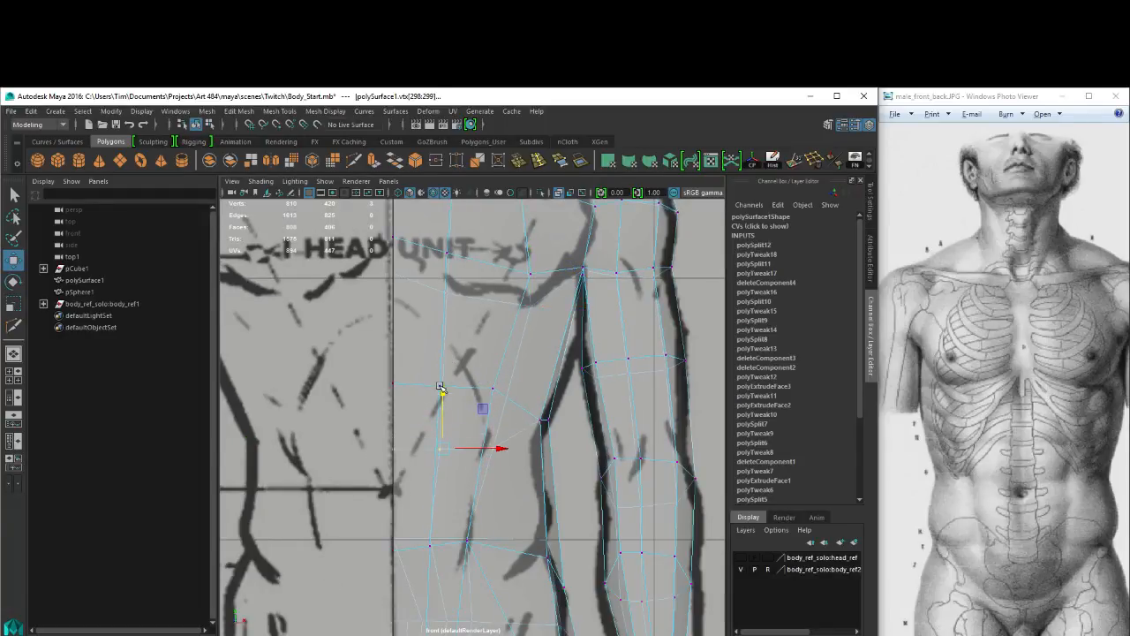
# Lower the chest vertices from the centre line outward to follow the bottom edge of the pectoral in the front reference.
pyautogui.click(474, 354)
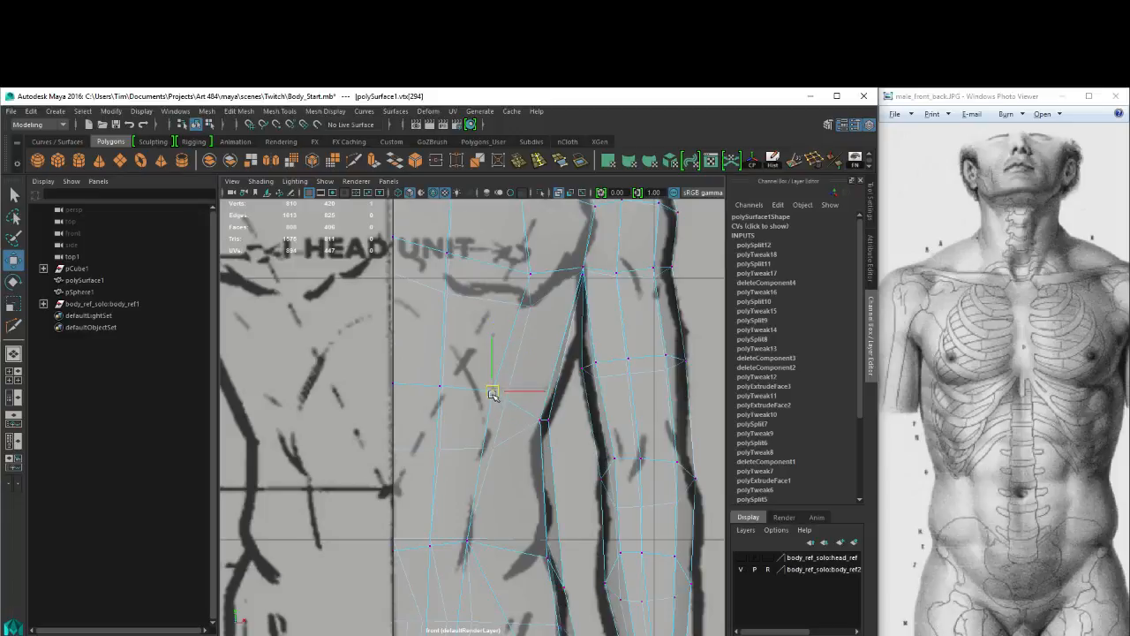
pyautogui.keyDown('alt'); pyautogui.moveTo(493, 395); pyautogui.dragTo(497, 437, button='middle'); pyautogui.keyUp('alt')
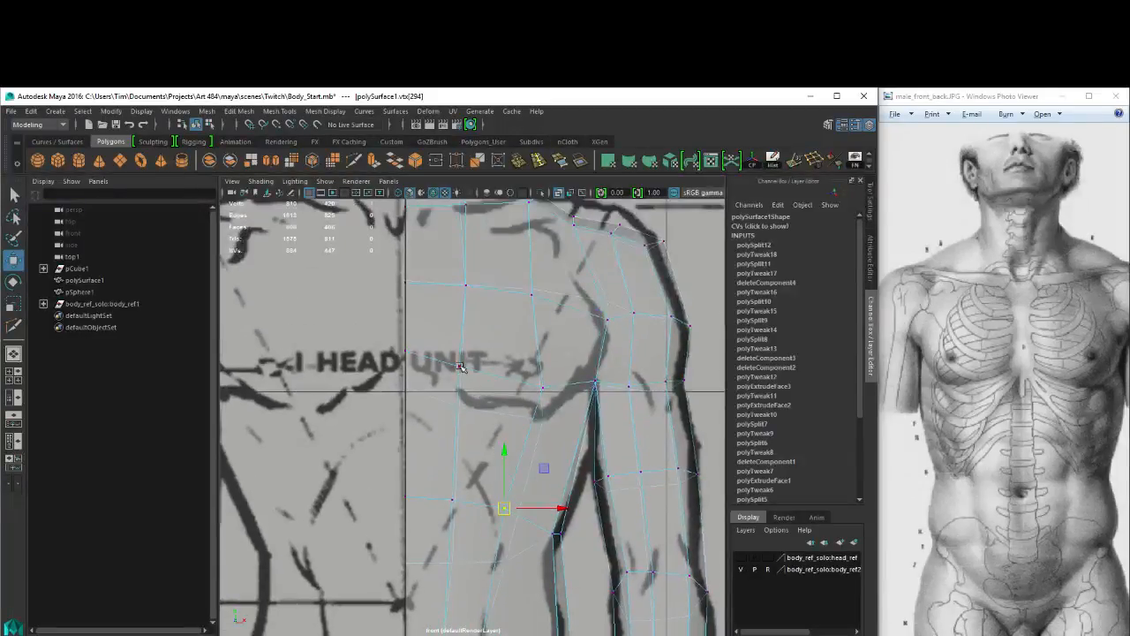
pyautogui.press('5')
pyautogui.press('6')
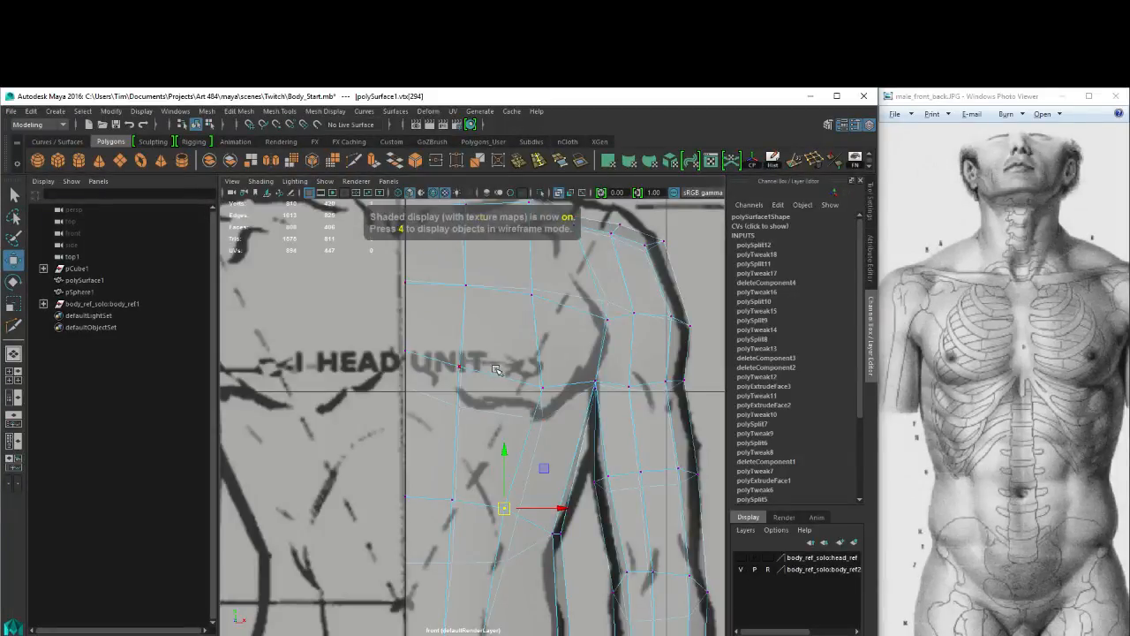
pyautogui.click(457, 364)
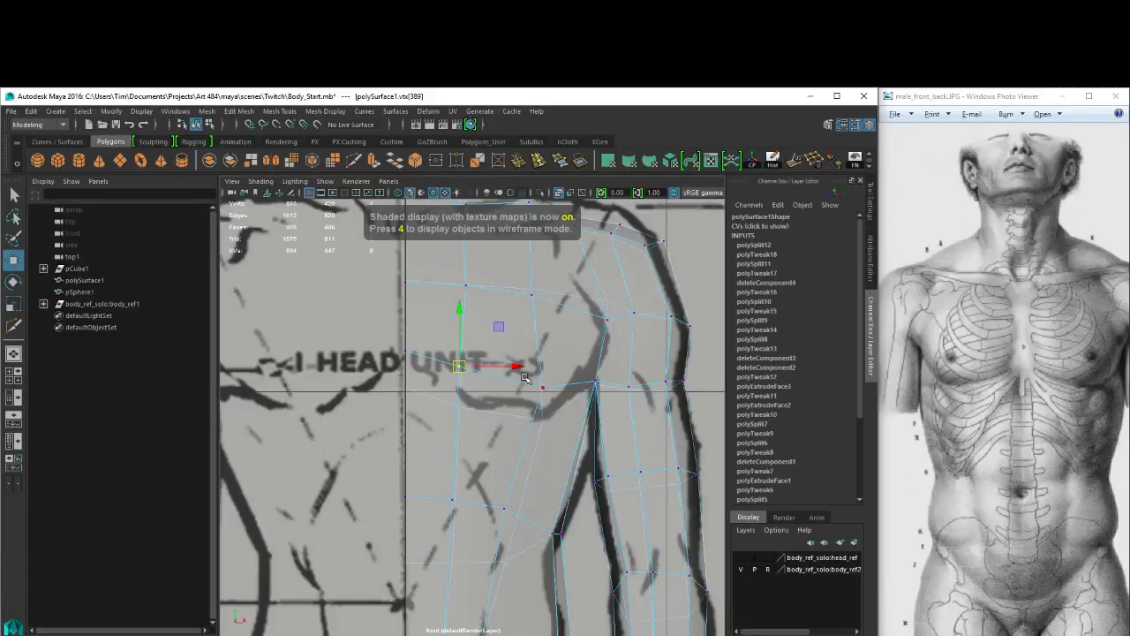
pyautogui.moveTo(523, 378); pyautogui.dragTo(541, 399, button='middle')
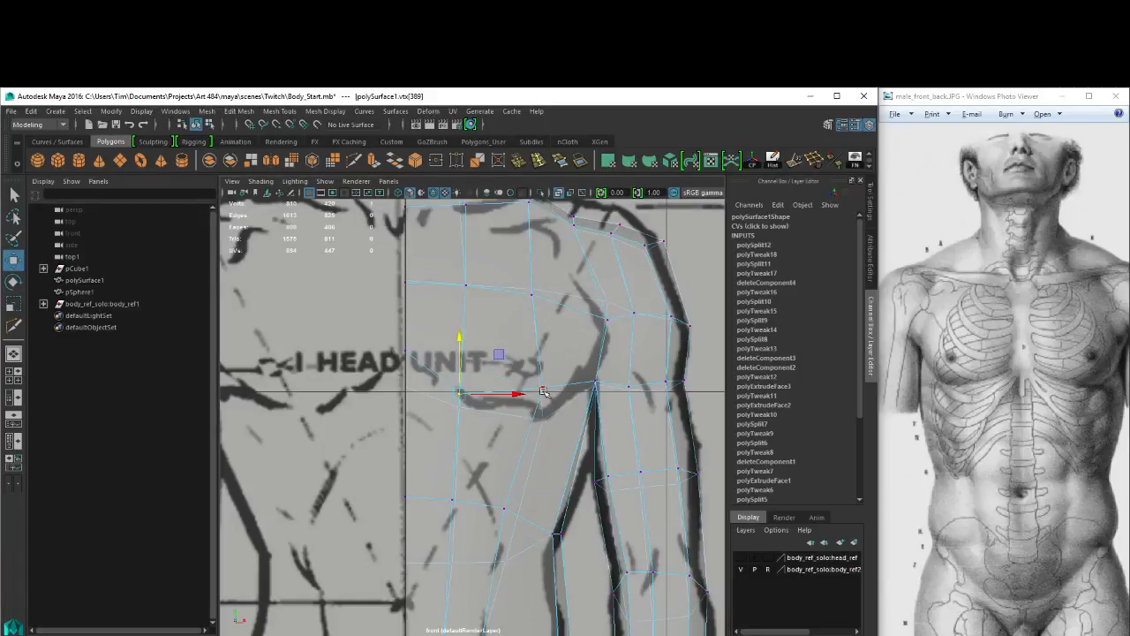
pyautogui.click(542, 388)
pyautogui.moveTo(540, 328); pyautogui.dragTo(542, 339, button='middle')
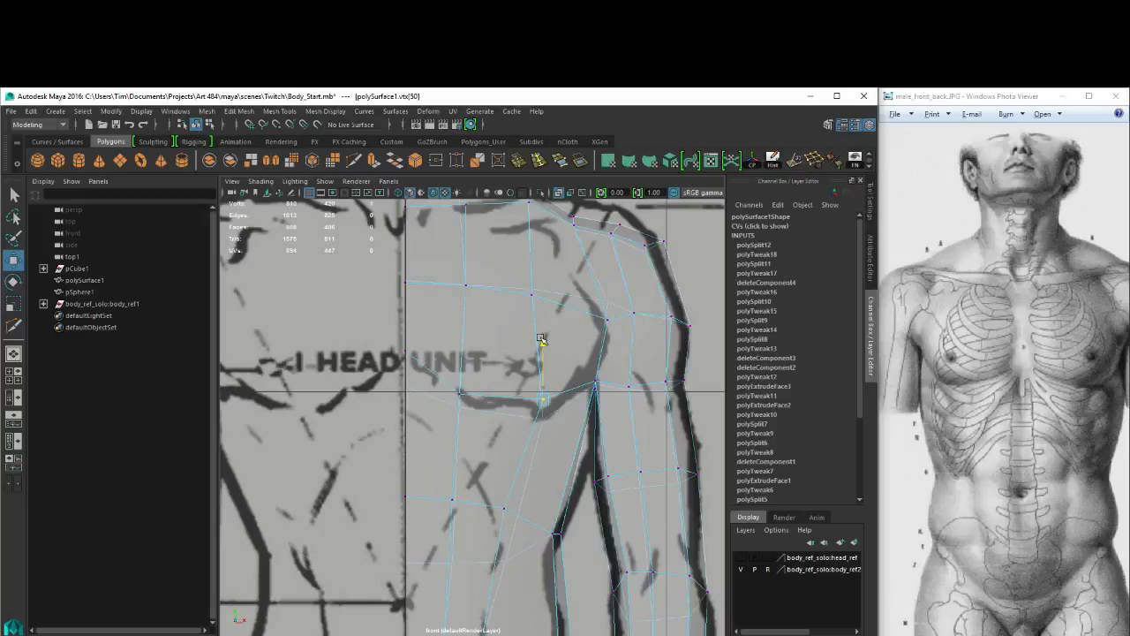
pyautogui.moveTo(540, 338); pyautogui.dragTo(540, 342)
pyautogui.click(406, 350)
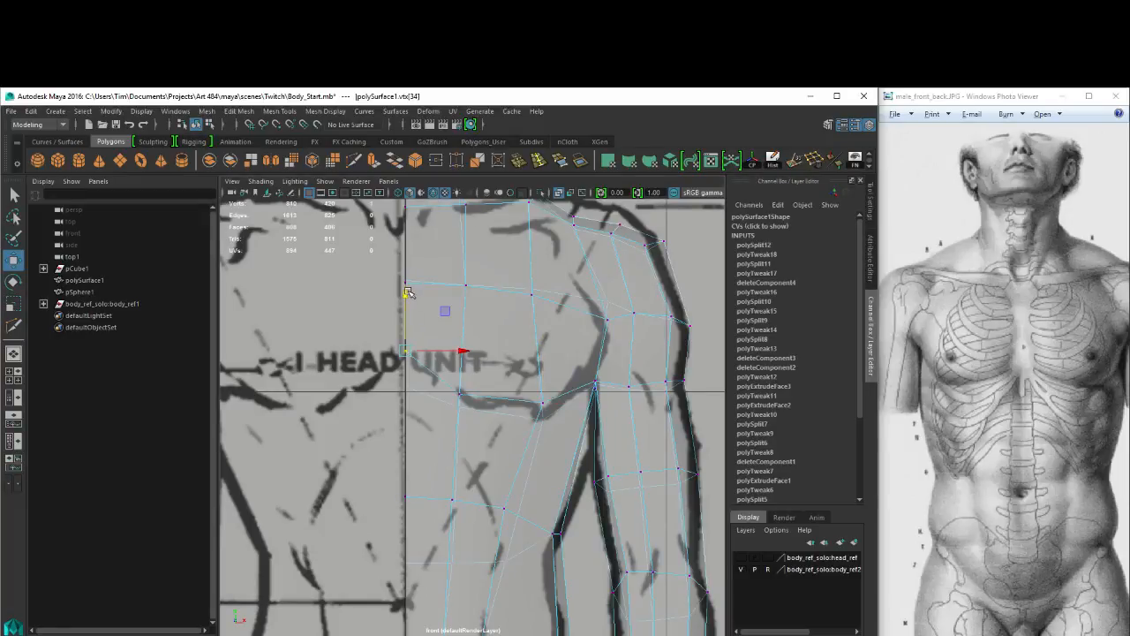
pyautogui.moveTo(405, 294); pyautogui.dragTo(403, 324)
# Nudge the vertex at the front of the shoulder and raise the shoulder-top vertices to the front reference outline.
pyautogui.keyDown('alt'); pyautogui.moveTo(599, 331); pyautogui.dragTo(526, 343, button='middle'); pyautogui.keyUp('alt')
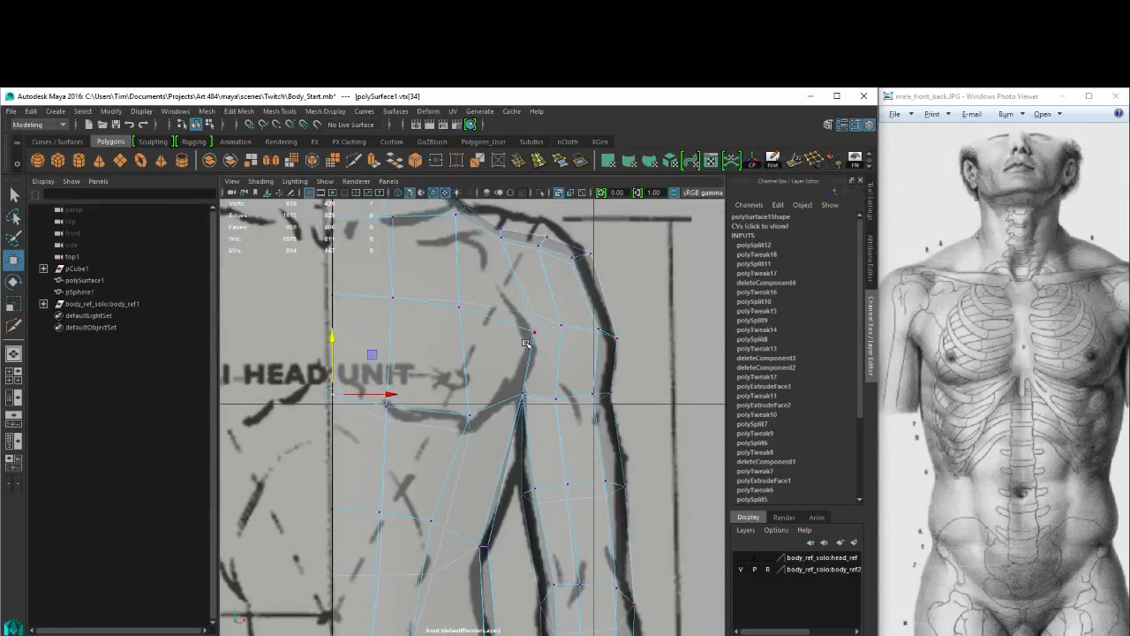
pyautogui.click(534, 333)
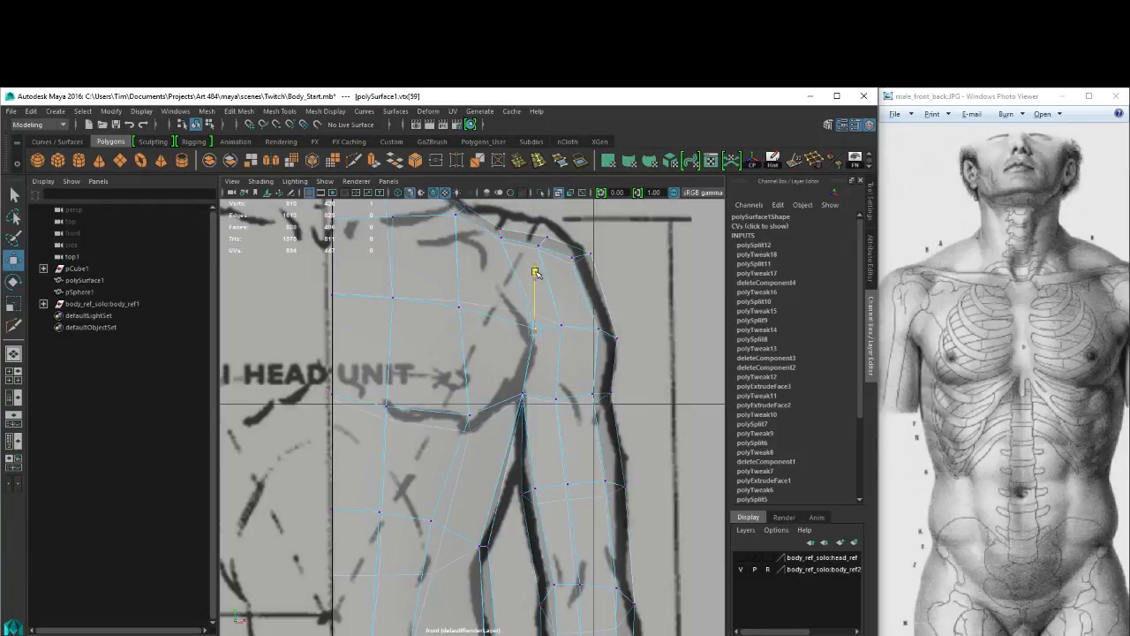
pyautogui.keyDown('alt'); pyautogui.moveTo(537, 266); pyautogui.dragTo(552, 359, button='middle'); pyautogui.keyUp('alt')
pyautogui.moveTo(535, 301); pyautogui.dragTo(566, 353)
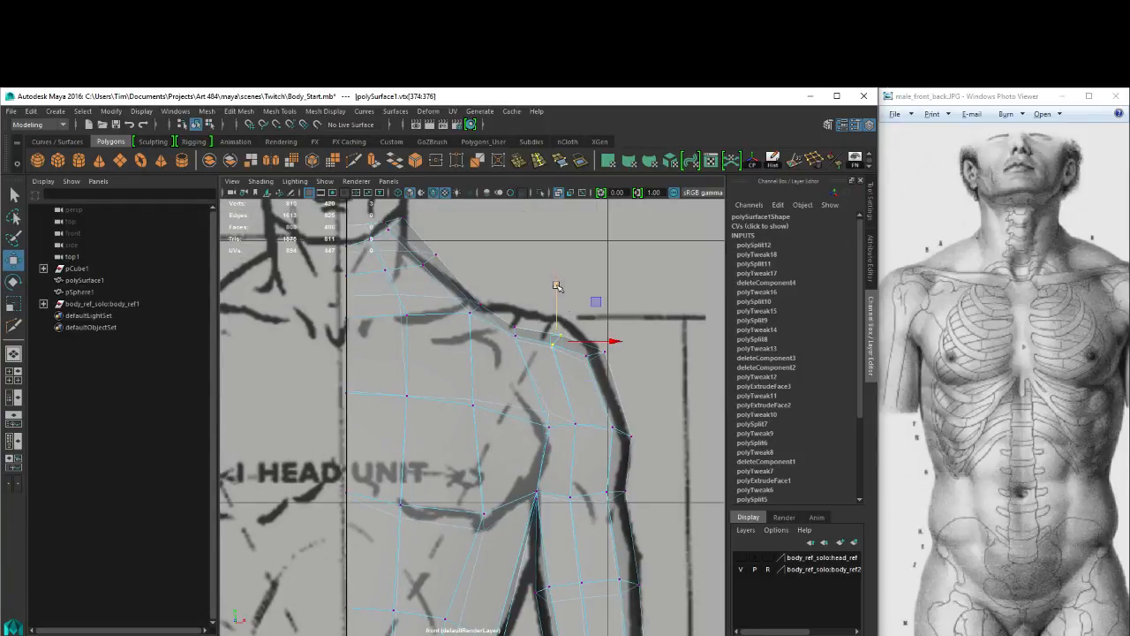
pyautogui.moveTo(501, 311); pyautogui.dragTo(526, 356)
pyautogui.moveTo(513, 275); pyautogui.dragTo(509, 257)
pyautogui.moveTo(540, 323); pyautogui.dragTo(572, 367)
pyautogui.moveTo(558, 342); pyautogui.dragTo(606, 318)
# Set up a two-pane layout with a shaded side view beside the front reference view, sized about equally.
pyautogui.press('space')
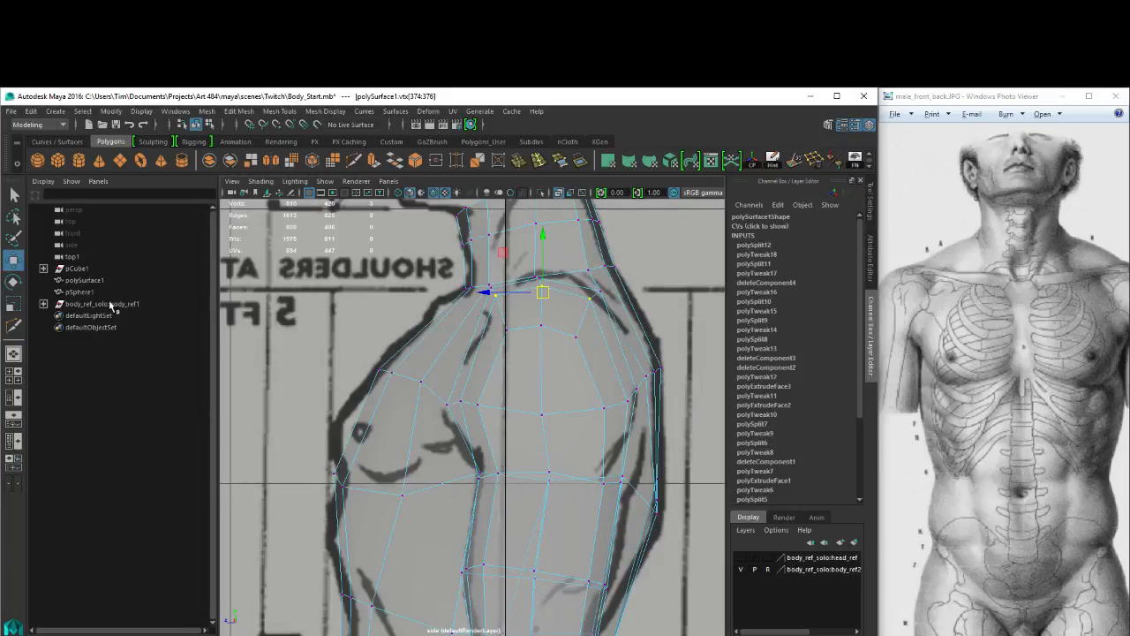
pyautogui.press('space')
pyautogui.moveTo(132, 324); pyautogui.dragTo(188, 330)
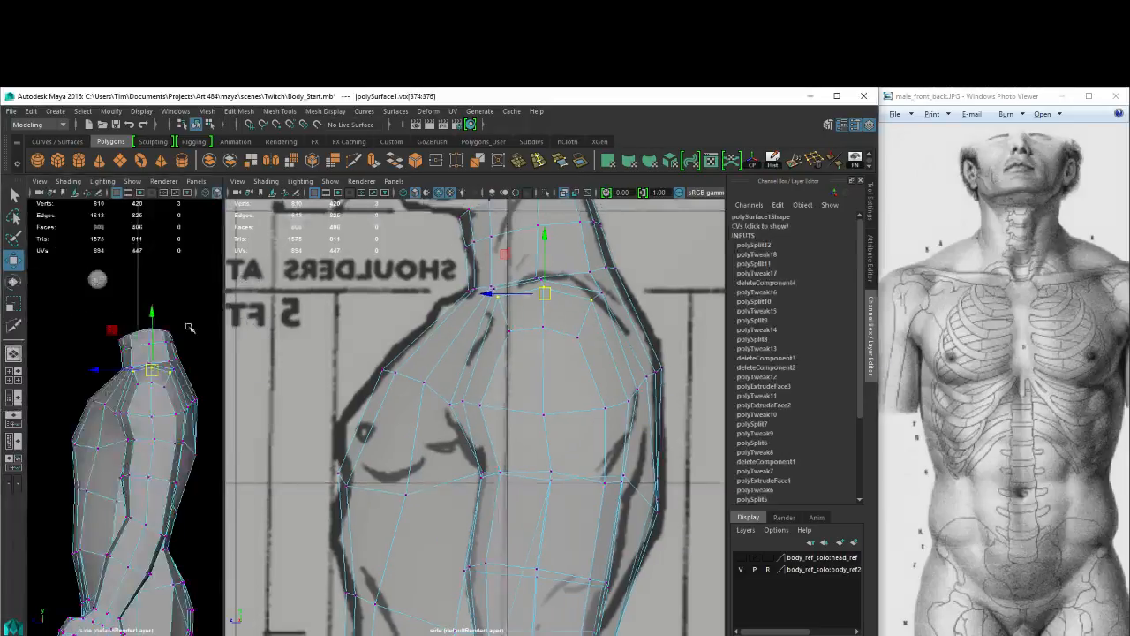
pyautogui.press('space')
pyautogui.moveTo(423, 354); pyautogui.dragTo(424, 388)
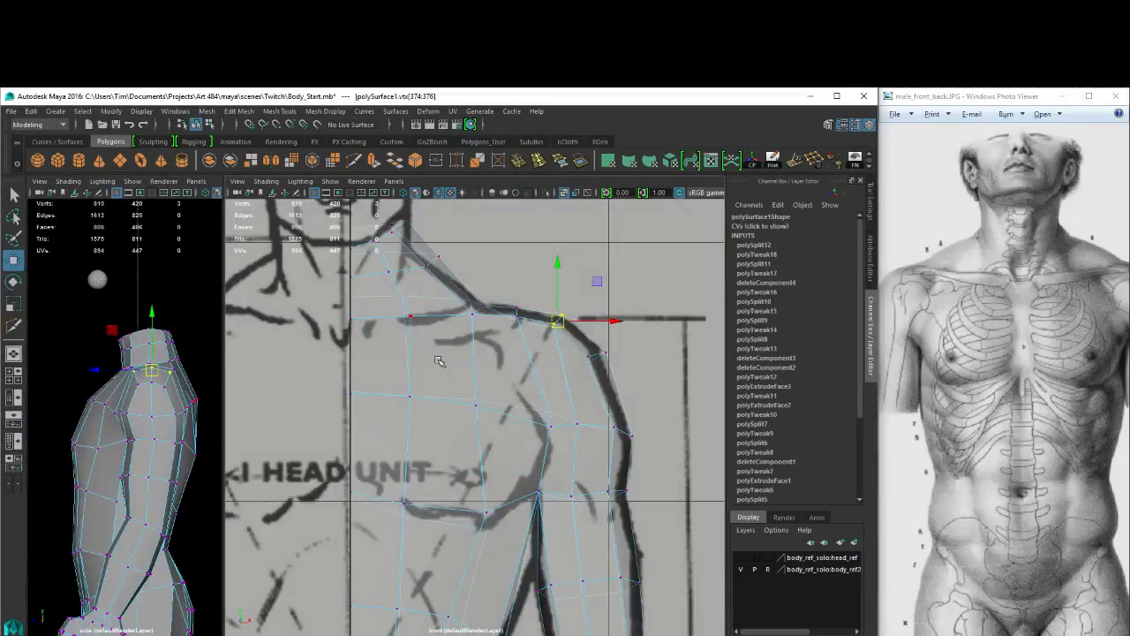
pyautogui.moveTo(223, 320); pyautogui.dragTo(398, 323)
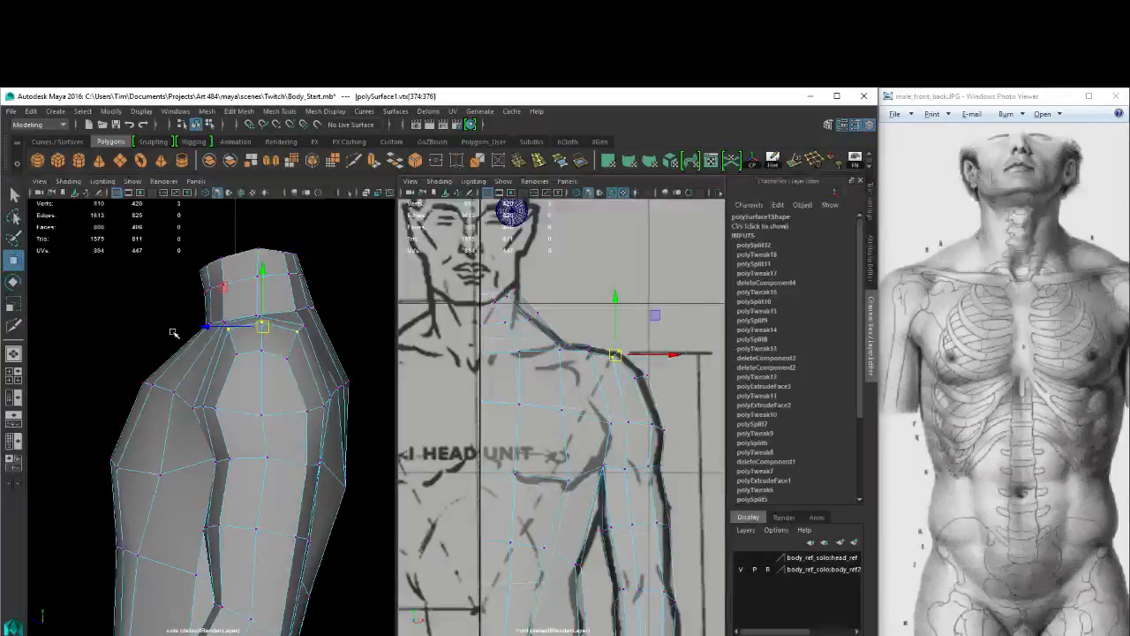
pyautogui.scroll(-5, 173, 333)
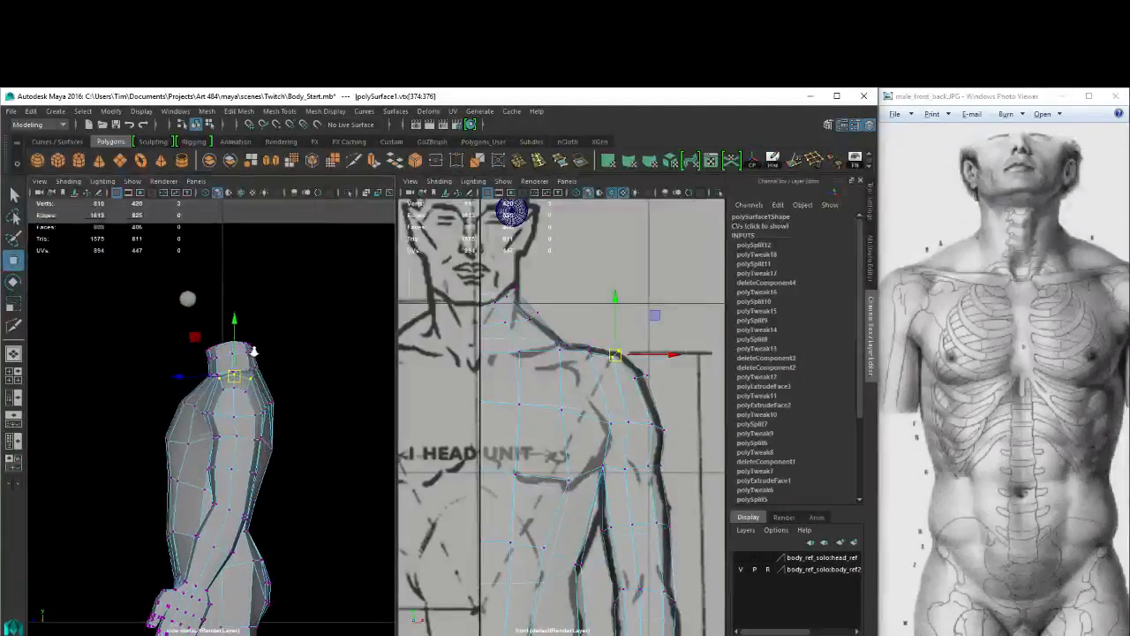
# Toggle Two Sided Lighting in the shaded side view and frame the shoulder against a lighter grey background.
pyautogui.click(102, 181)
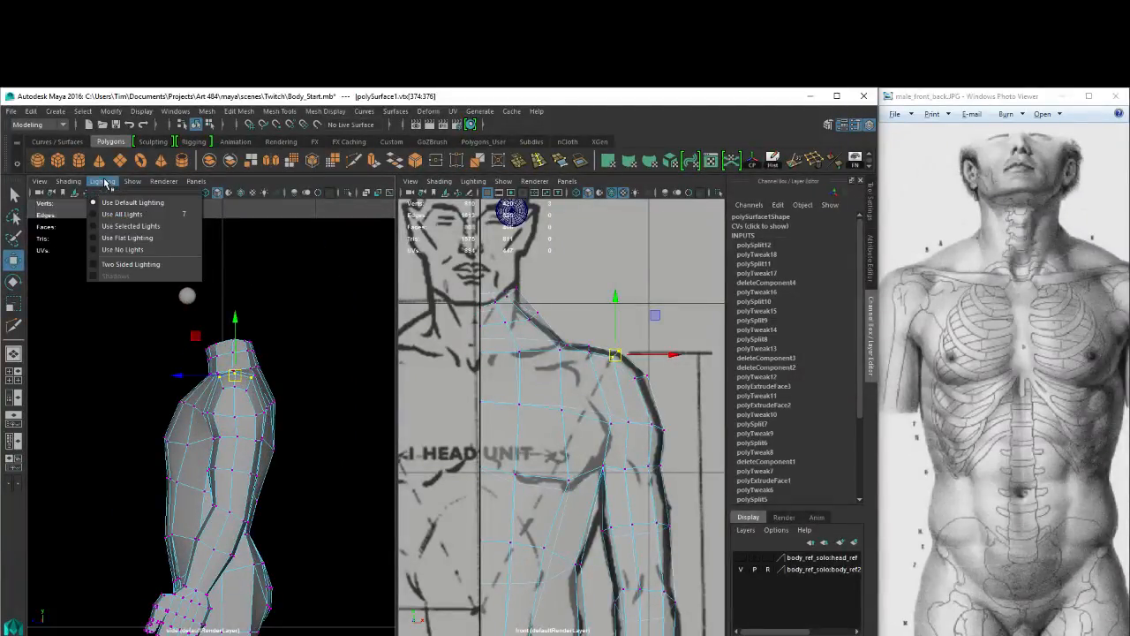
pyautogui.click(123, 270)
pyautogui.keyDown('alt'); pyautogui.moveTo(150, 347); pyautogui.dragTo(171, 359); pyautogui.keyUp('alt')
pyautogui.keyDown('alt'); pyautogui.moveTo(204, 368); pyautogui.dragTo(259, 365, button='right'); pyautogui.keyUp('alt')
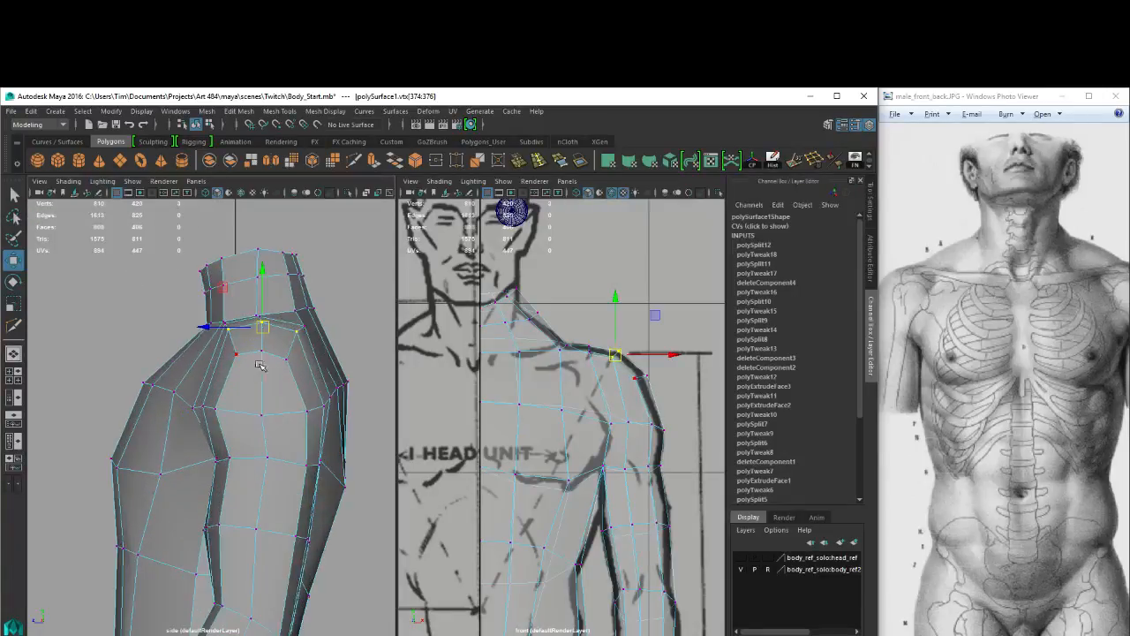
# Switch the shaded view to the front camera and frame the upper body to match the reference view.
pyautogui.press('space')
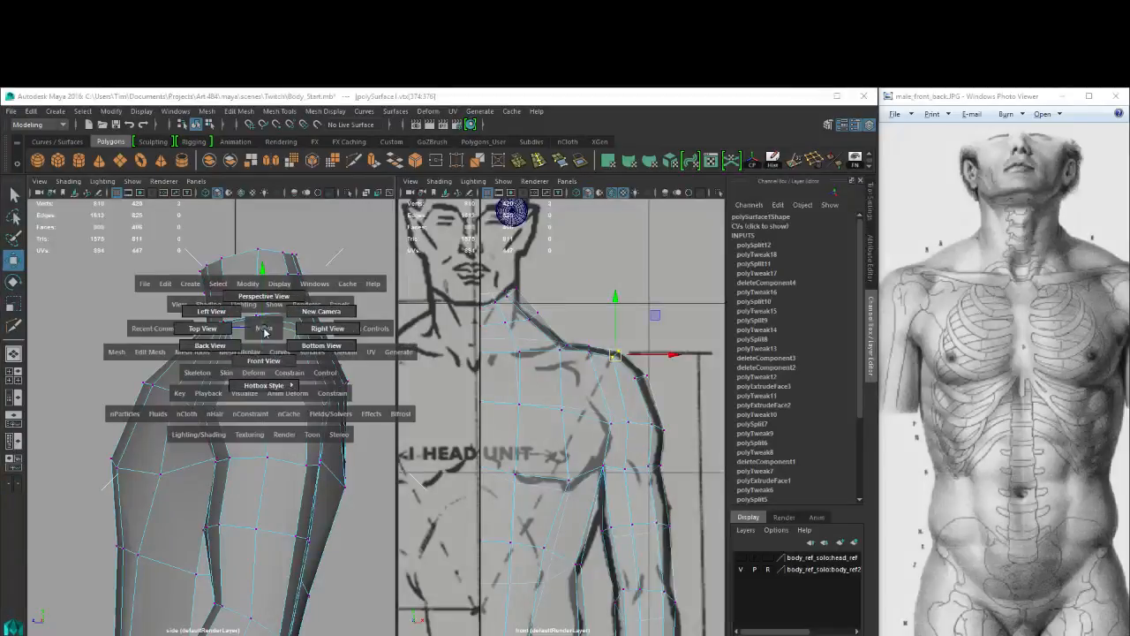
pyautogui.moveTo(264, 330); pyautogui.dragTo(263, 360)
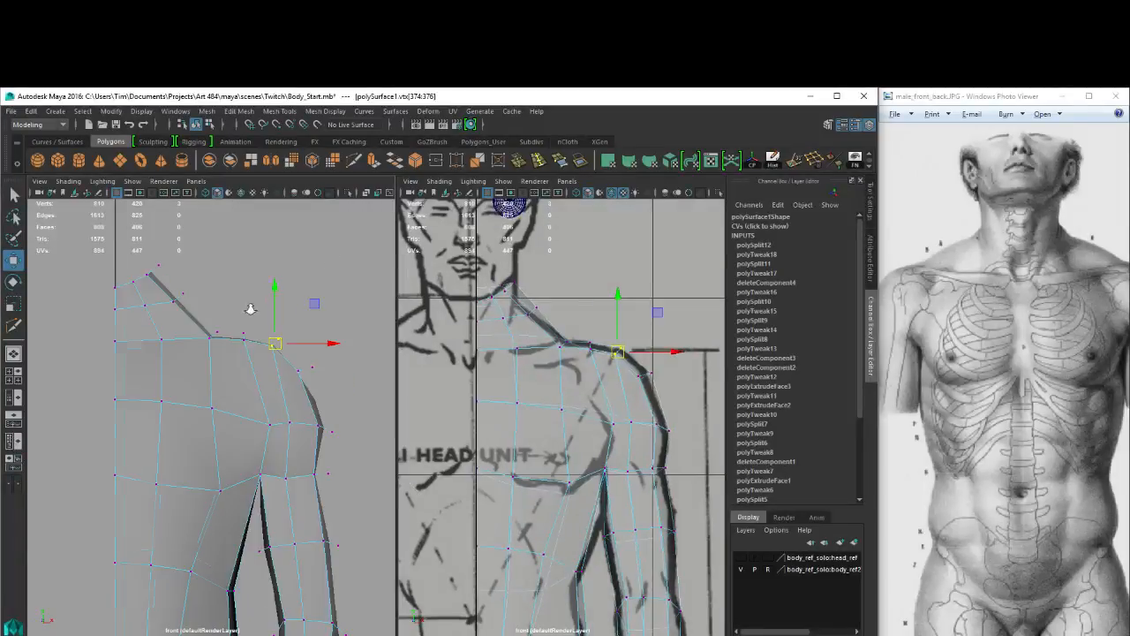
pyautogui.keyDown('alt'); pyautogui.moveTo(250, 308); pyautogui.dragTo(288, 406, button='right'); pyautogui.keyUp('alt')
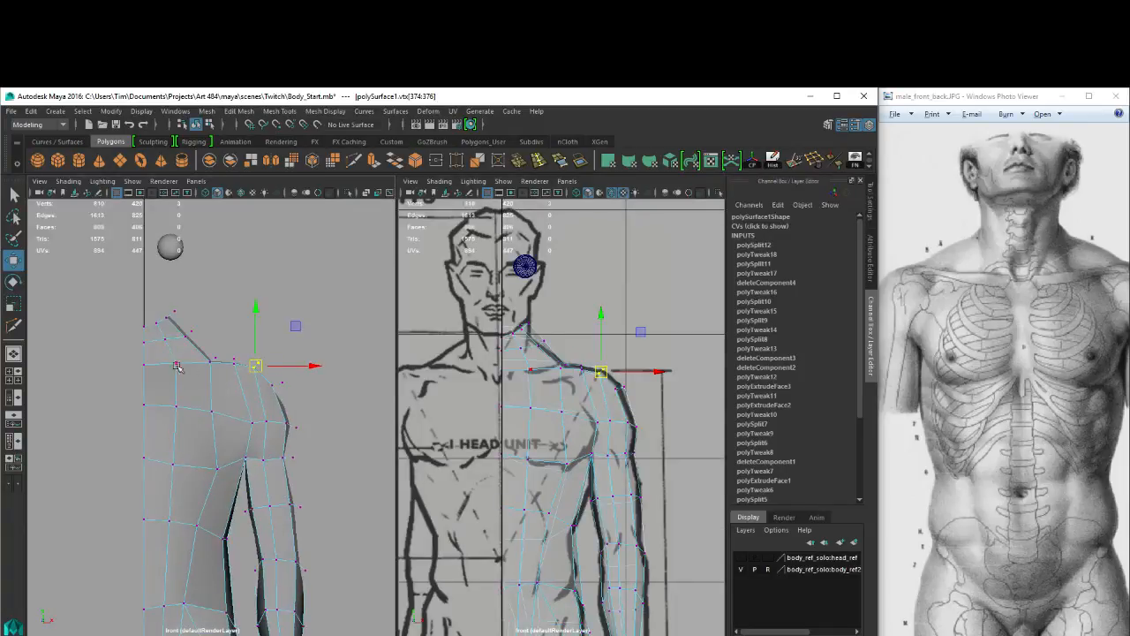
# Switch the shaded view to the side camera with X-Ray and textured display, framing the upper body in both reference views.
pyautogui.keyDown('alt'); pyautogui.moveTo(178, 367); pyautogui.dragTo(192, 378, button='right'); pyautogui.keyUp('alt')
pyautogui.press('space')
pyautogui.moveTo(191, 378); pyautogui.dragTo(229, 384)
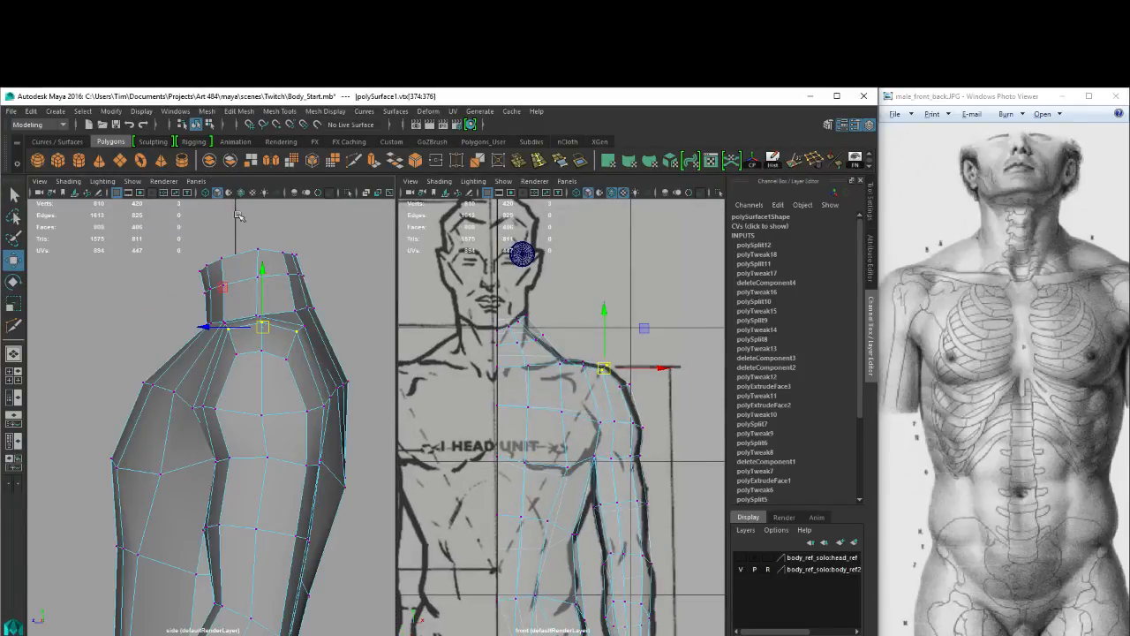
pyautogui.click(363, 193)
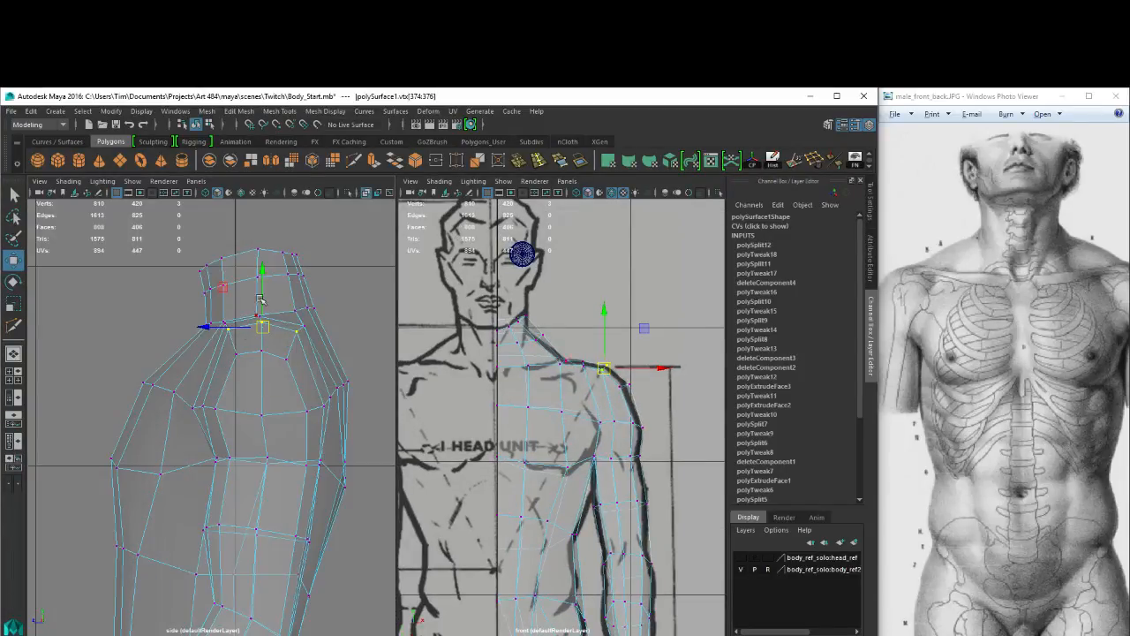
pyautogui.click(285, 261)
pyautogui.press('6')
pyautogui.scroll(-2, 250, 357)
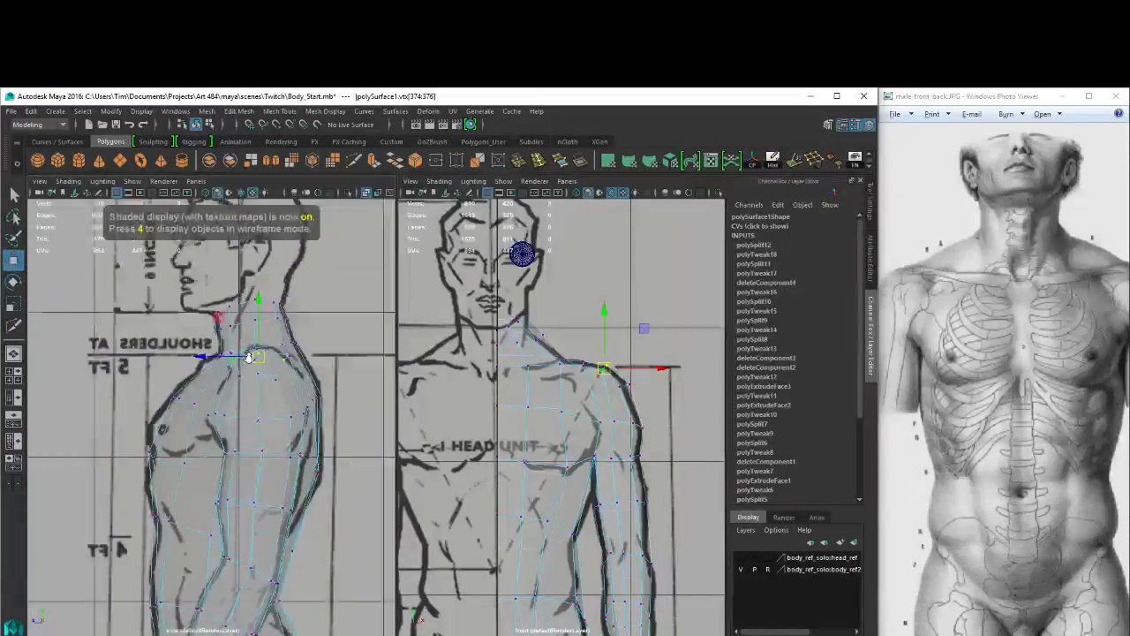
pyautogui.keyDown('alt'); pyautogui.moveTo(250, 357); pyautogui.dragTo(247, 340, button='right'); pyautogui.keyUp('alt')
pyautogui.keyDown('alt'); pyautogui.moveTo(246, 340); pyautogui.dragTo(247, 364, button='middle'); pyautogui.keyUp('alt')
pyautogui.keyDown('alt'); pyautogui.moveTo(549, 342); pyautogui.dragTo(590, 357, button='right'); pyautogui.keyUp('alt')
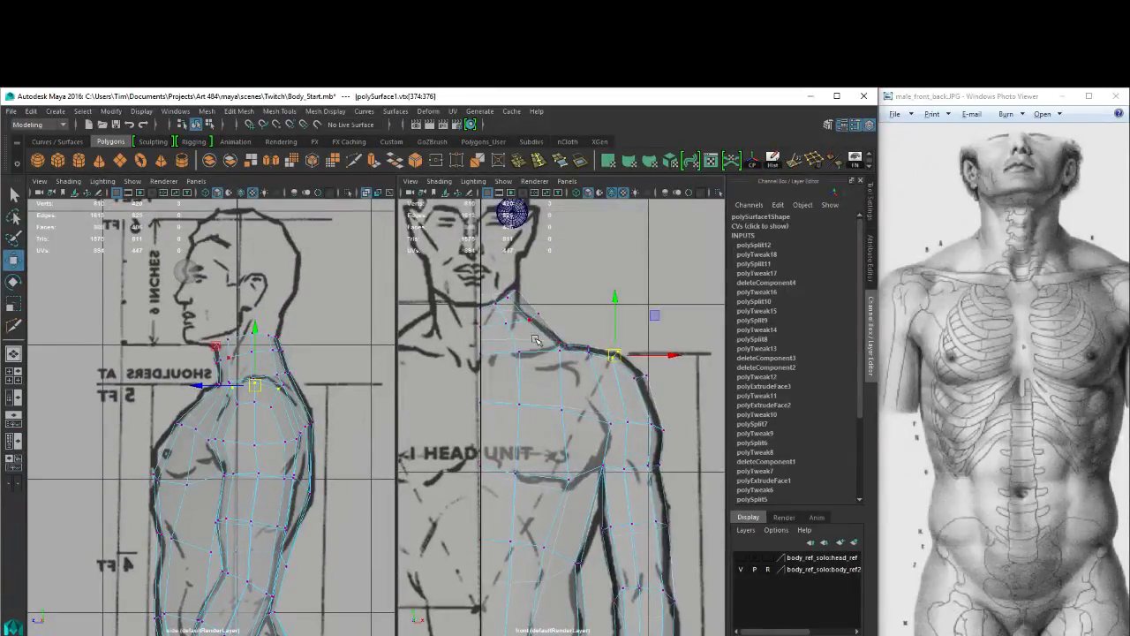
# Raise the front chest vertices and the outer lower pectoral vertex slightly to level the chest row.
pyautogui.click(154, 475)
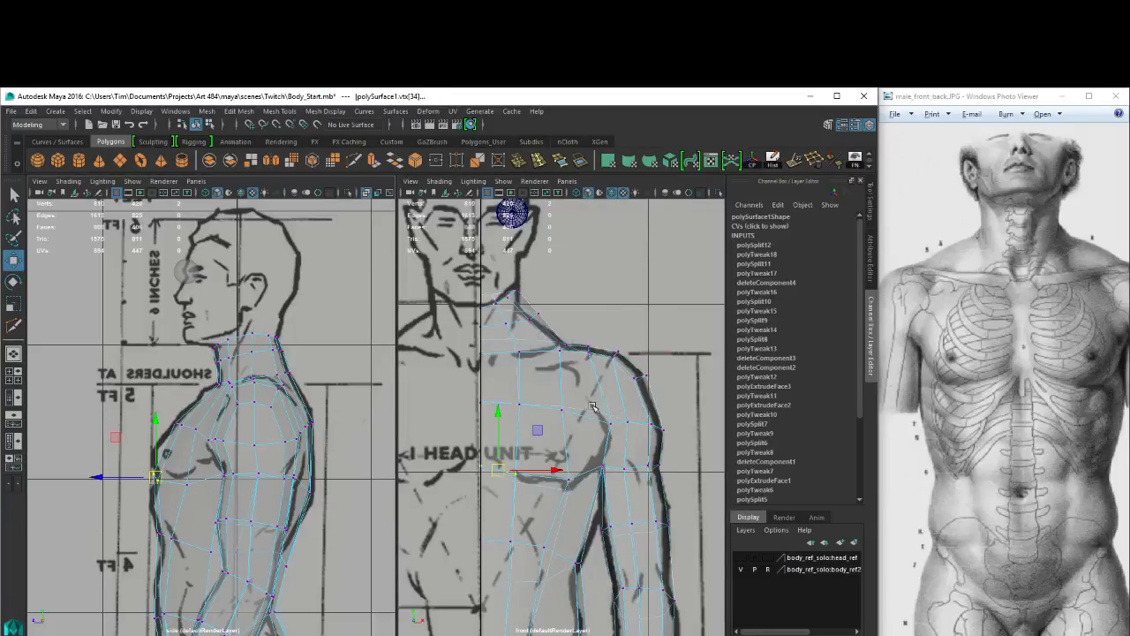
pyautogui.moveTo(498, 412); pyautogui.dragTo(498, 413)
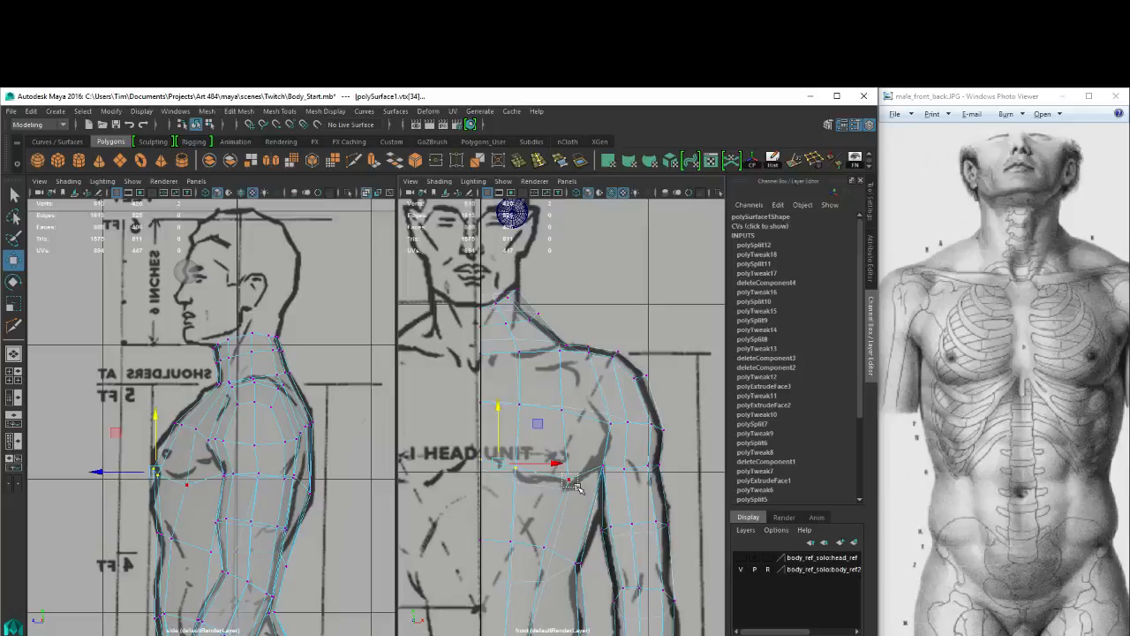
pyautogui.click(571, 481)
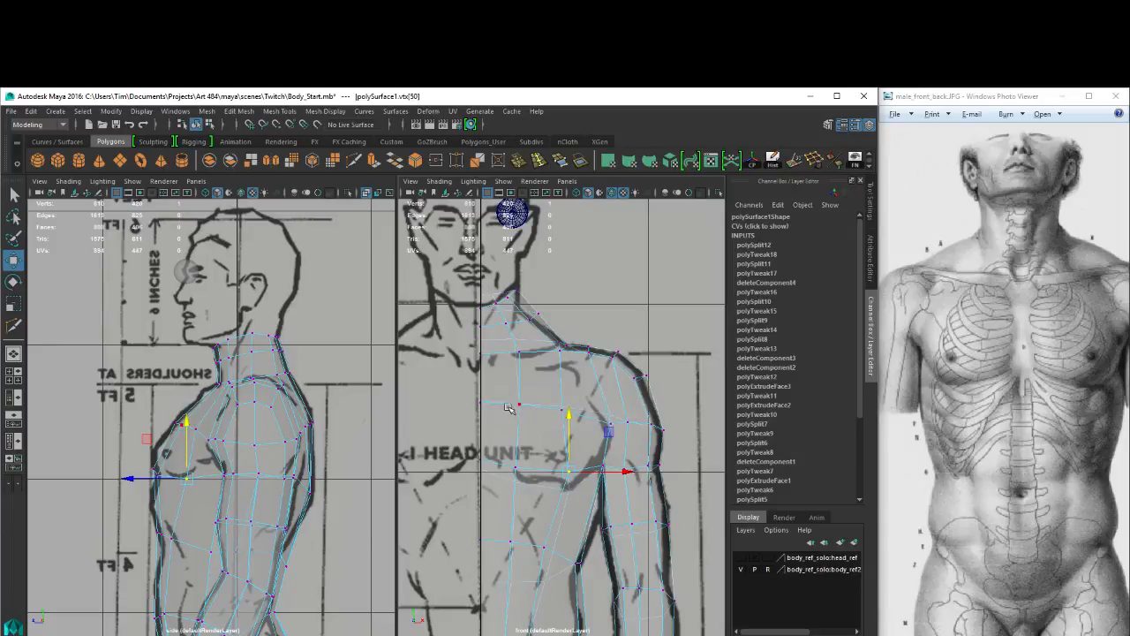
# Move the vertices on the side of the neck inward and slightly down to follow the front reference outline.
pyautogui.moveTo(515, 302); pyautogui.dragTo(551, 327)
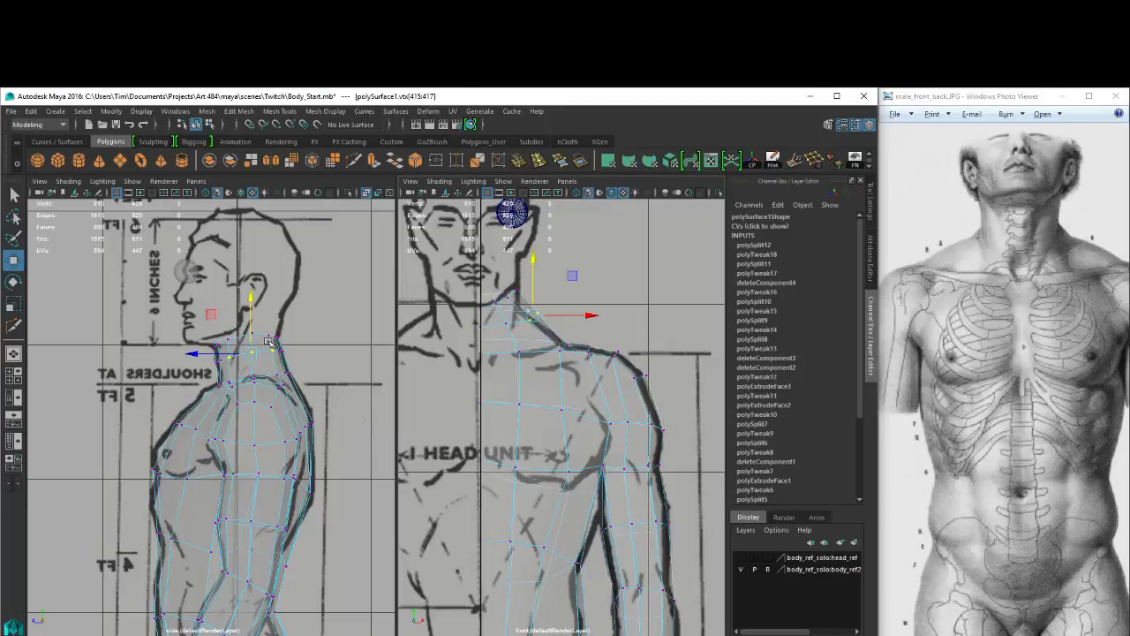
pyautogui.keyDown('alt'); pyautogui.moveTo(574, 304); pyautogui.dragTo(583, 338, button='middle'); pyautogui.keyUp('alt')
pyautogui.keyDown('alt'); pyautogui.moveTo(583, 338); pyautogui.dragTo(638, 335, button='right'); pyautogui.keyUp('alt')
pyautogui.keyDown('alt'); pyautogui.moveTo(550, 311); pyautogui.dragTo(563, 324, button='middle'); pyautogui.keyUp('alt')
pyautogui.keyDown('alt'); pyautogui.moveTo(562, 324); pyautogui.dragTo(607, 343, button='right'); pyautogui.keyUp('alt')
pyautogui.moveTo(620, 360); pyautogui.dragTo(603, 360)
pyautogui.moveTo(542, 301); pyautogui.dragTo(540, 306)
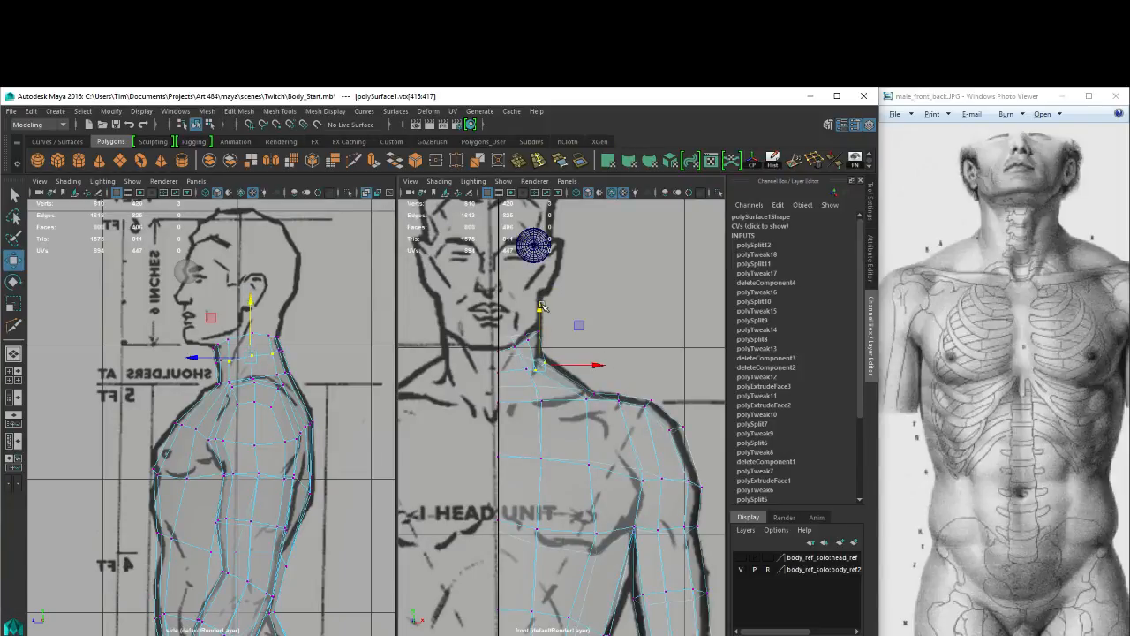
# Nudge the rear side-neck vertex slightly up and back to smooth the middle neck edge row.
pyautogui.click(527, 376)
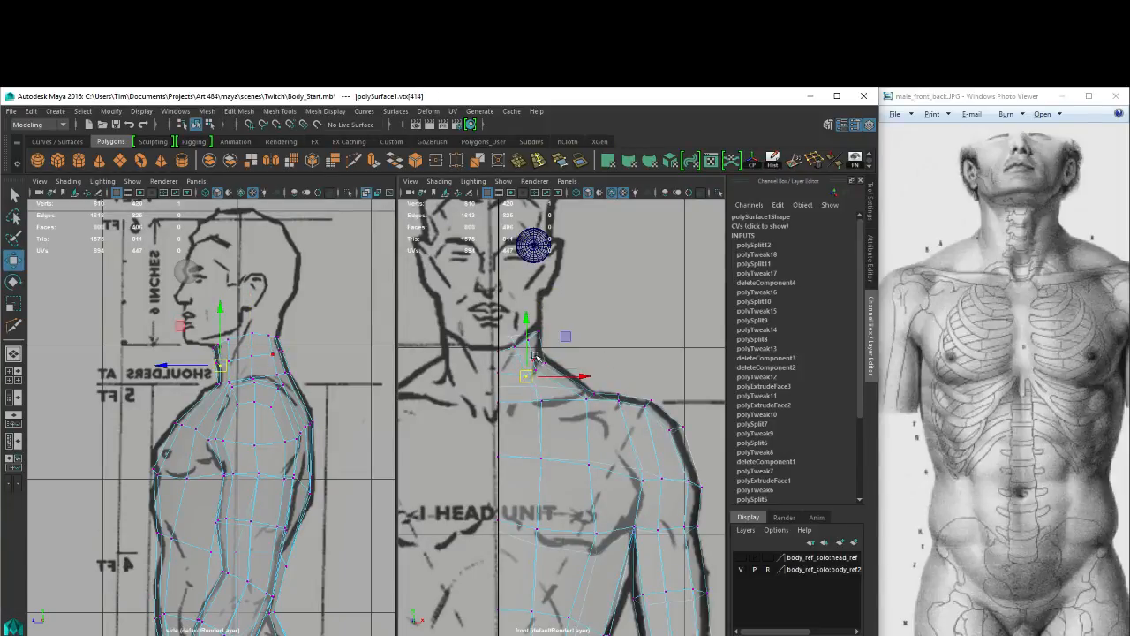
pyautogui.click(535, 360)
pyautogui.keyDown('alt'); pyautogui.moveTo(518, 359); pyautogui.dragTo(552, 385, button='right'); pyautogui.keyUp('alt')
pyautogui.keyDown('alt'); pyautogui.moveTo(521, 300); pyautogui.dragTo(538, 312, button='middle'); pyautogui.keyUp('alt')
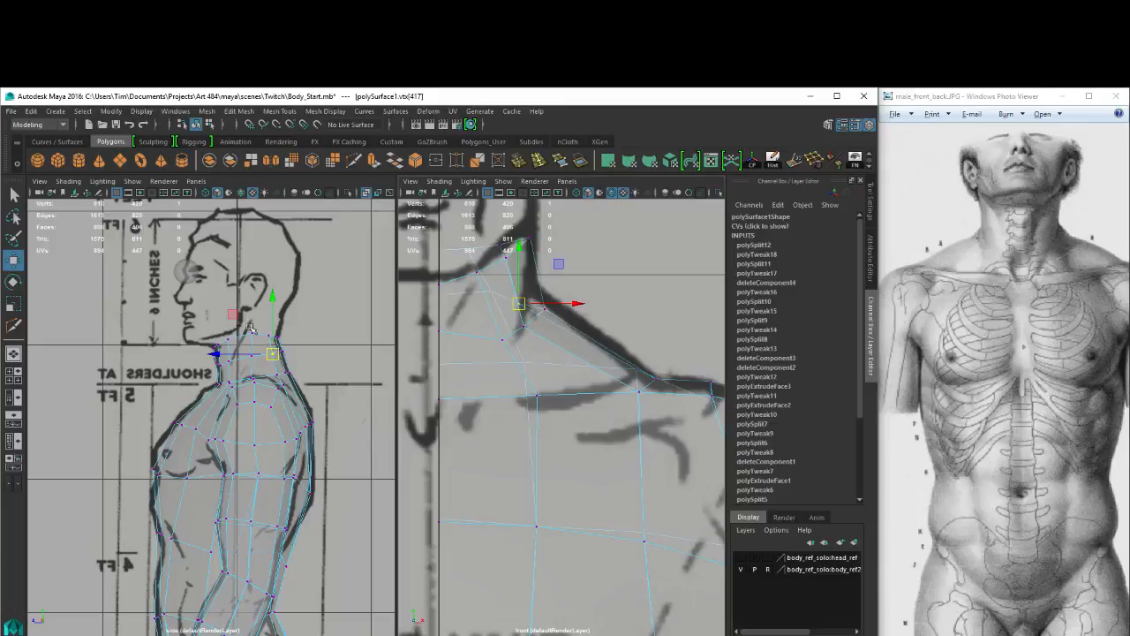
pyautogui.keyDown('alt'); pyautogui.moveTo(254, 328); pyautogui.dragTo(338, 390, button='right'); pyautogui.keyUp('alt')
pyautogui.keyDown('alt'); pyautogui.moveTo(194, 289); pyautogui.dragTo(134, 340, button='middle'); pyautogui.keyUp('alt')
pyautogui.keyDown('alt'); pyautogui.moveTo(135, 340); pyautogui.dragTo(292, 353, button='right'); pyautogui.keyUp('alt')
pyautogui.keyDown('alt'); pyautogui.moveTo(379, 263); pyautogui.dragTo(342, 296, button='middle'); pyautogui.keyUp('alt')
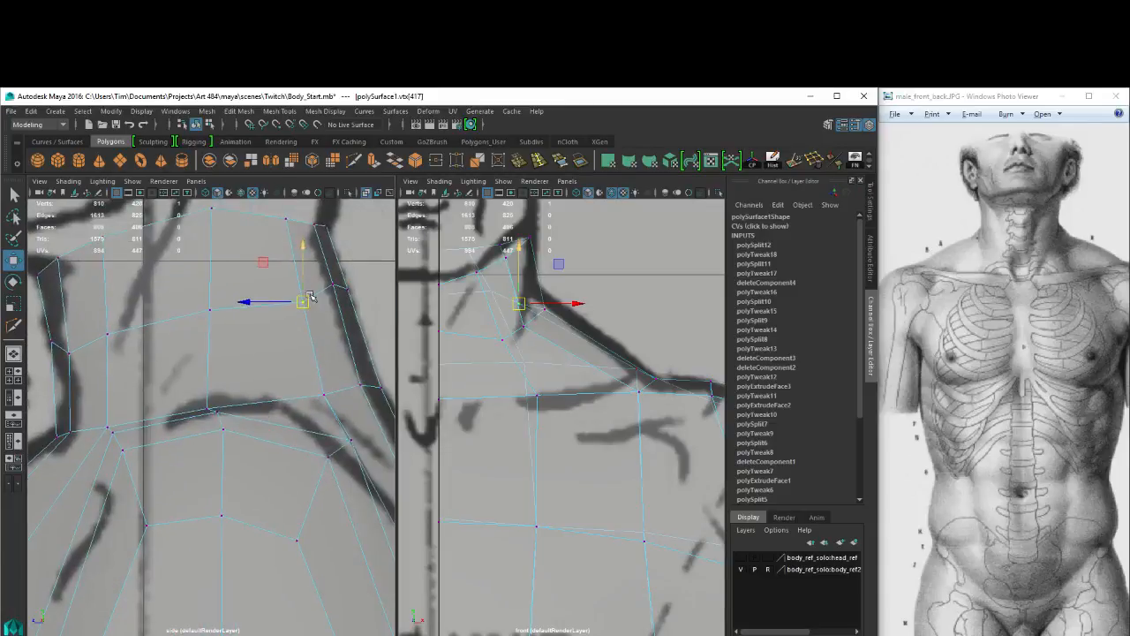
pyautogui.moveTo(339, 275)
pyautogui.mouseDown()
pyautogui.moveTo(355, 302)
pyautogui.moveTo(343, 277)
pyautogui.moveTo(354, 302)
pyautogui.moveTo(337, 286)
pyautogui.mouseUp()
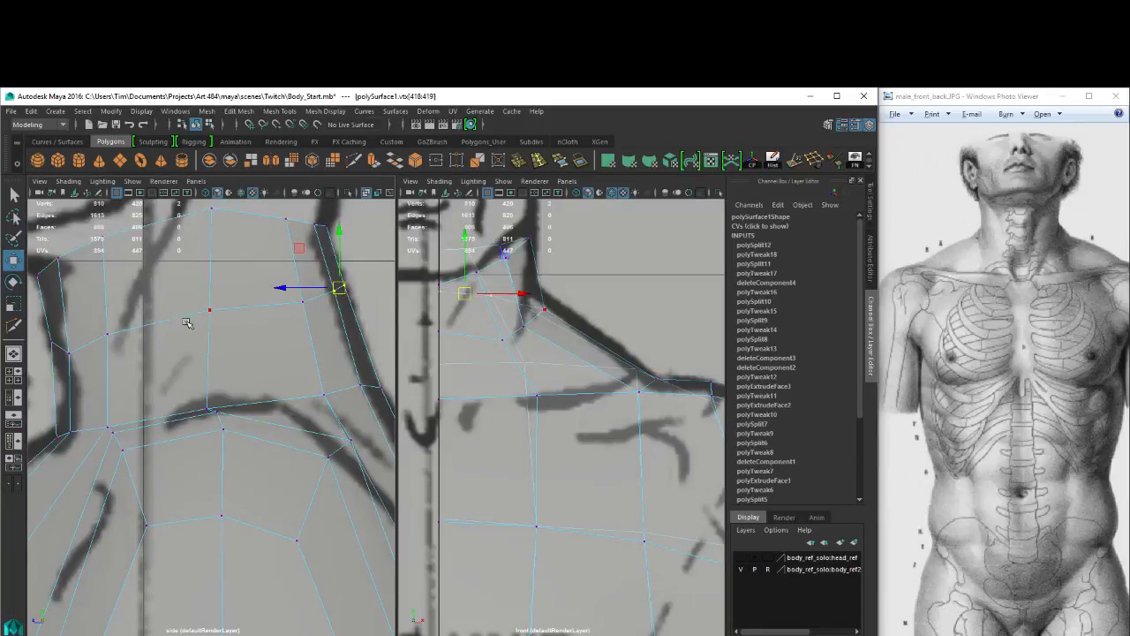
pyautogui.click(302, 301)
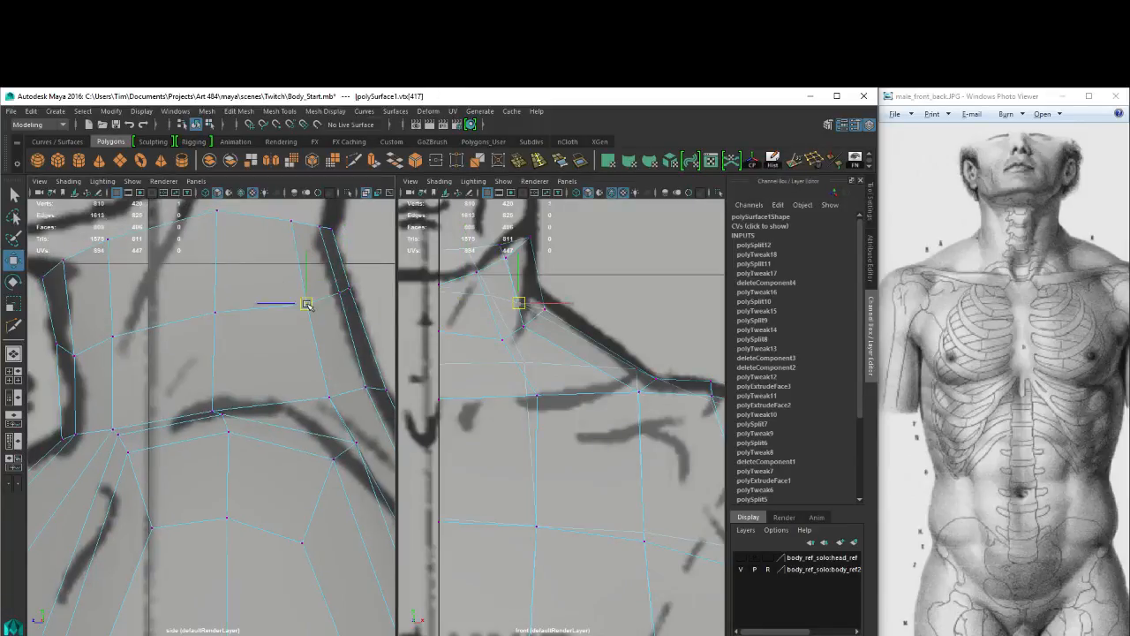
pyautogui.moveTo(308, 305); pyautogui.dragTo(310, 302)
# Adjust the heights of the two front neck vertices to even out the middle neck edge row.
pyautogui.keyDown('alt'); pyautogui.moveTo(310, 301); pyautogui.dragTo(380, 310, button='middle'); pyautogui.keyUp('alt')
pyautogui.click(144, 363)
pyautogui.moveTo(144, 364)
pyautogui.mouseDown()
pyautogui.moveTo(145, 352)
pyautogui.moveTo(149, 384)
pyautogui.mouseUp()
pyautogui.moveTo(138, 295); pyautogui.dragTo(136, 302)
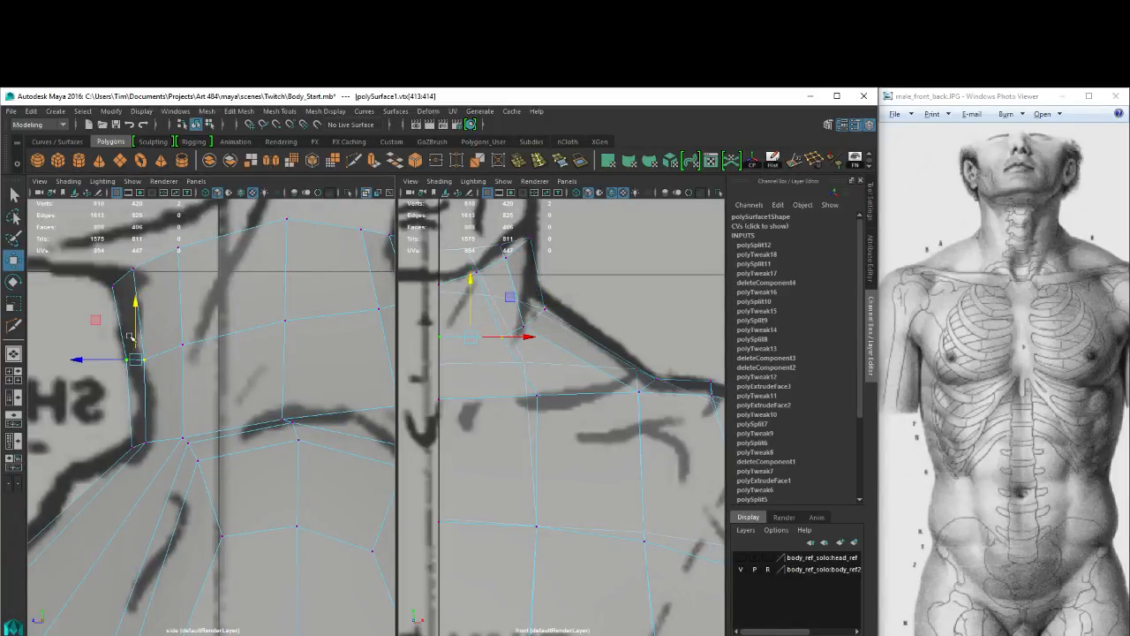
pyautogui.moveTo(121, 344); pyautogui.dragTo(133, 373)
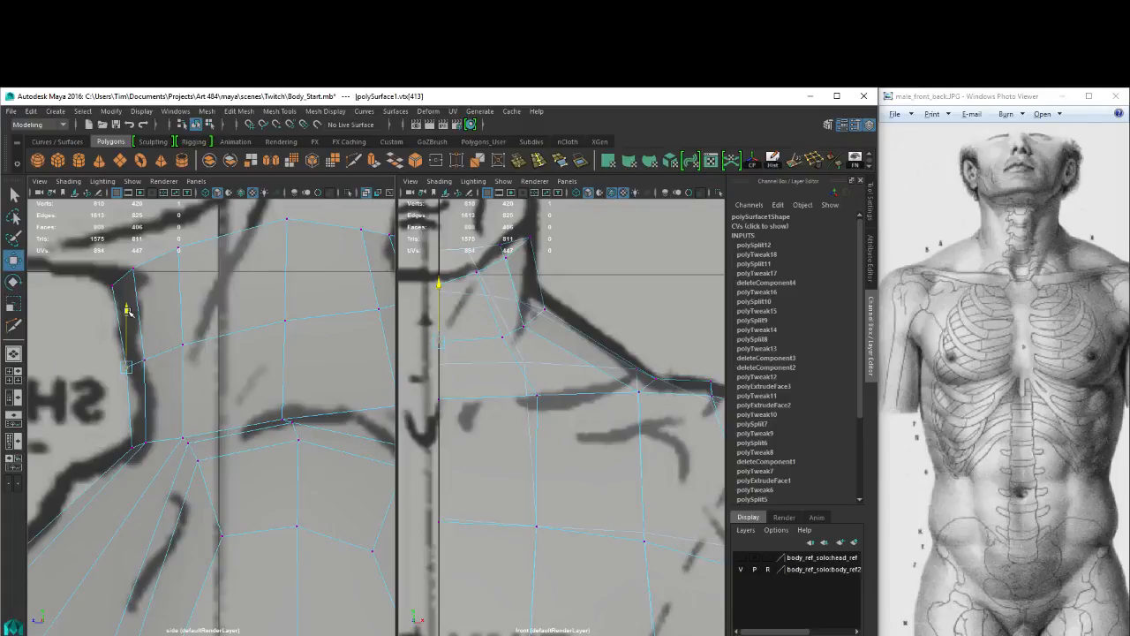
pyautogui.moveTo(128, 311); pyautogui.dragTo(128, 309)
# Preview the mesh smoothed in the side view, then return to the low-poly display.
pyautogui.press('3')
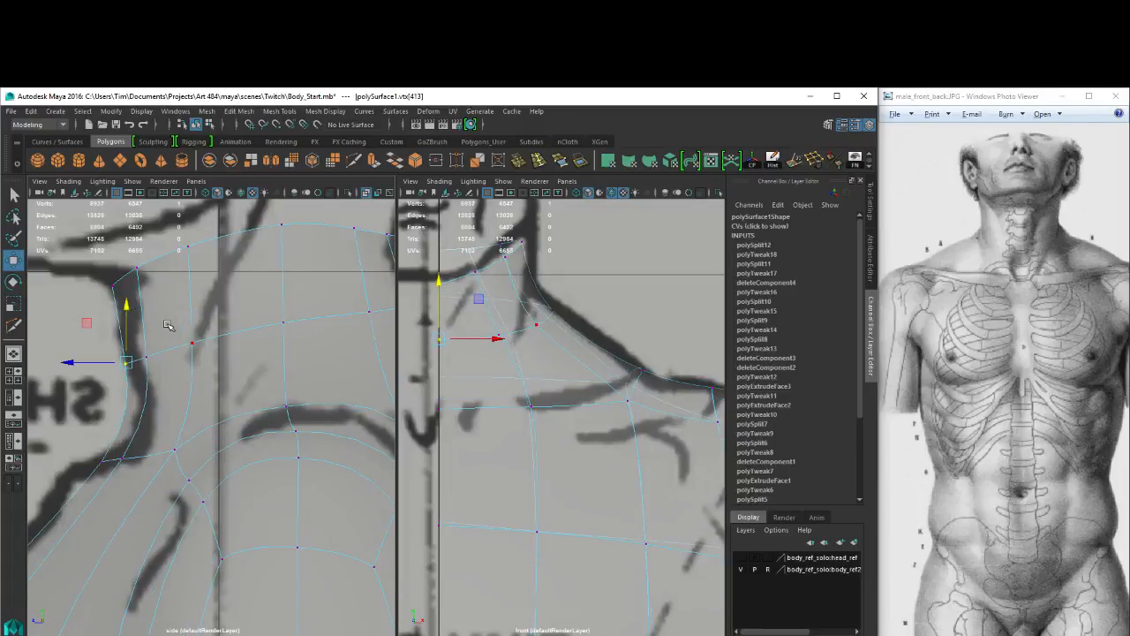
pyautogui.scroll(-8, 167, 327)
pyautogui.press('1')
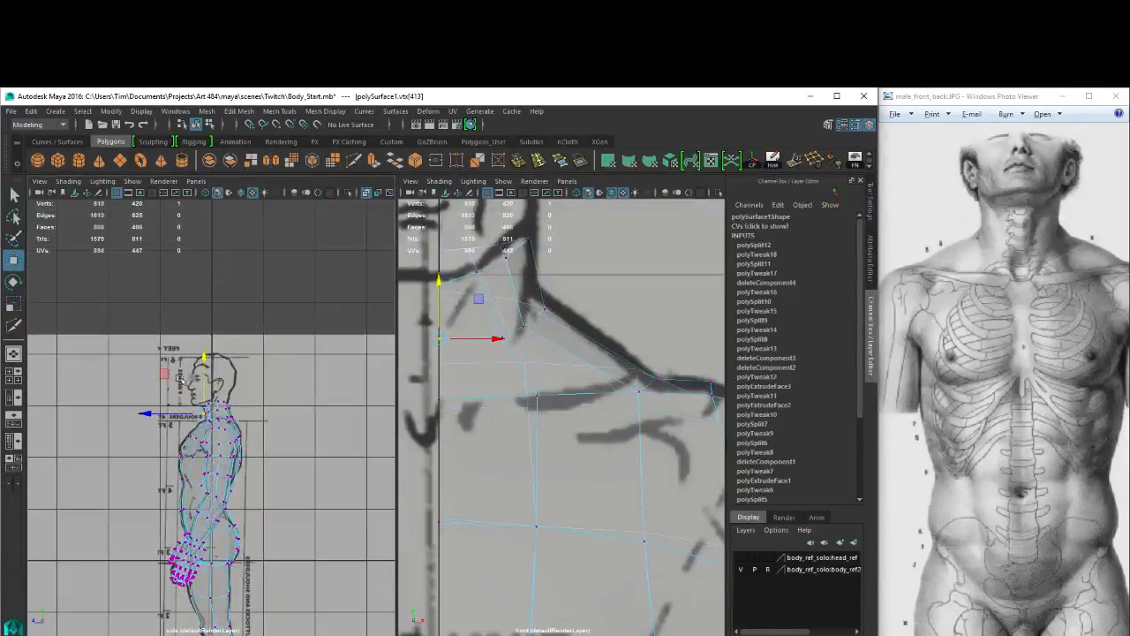
pyautogui.scroll(10, 177, 378)
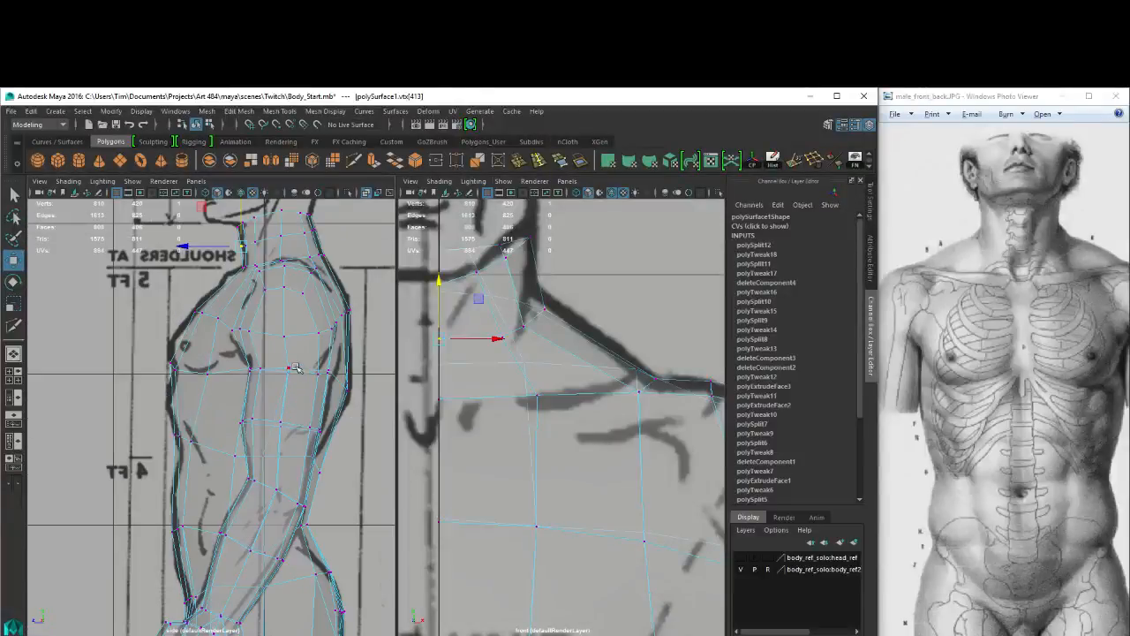
# Lower the chest-level vertex on the outer upper arm slightly and adjust the vertices behind the top of the shoulder.
pyautogui.click(290, 369)
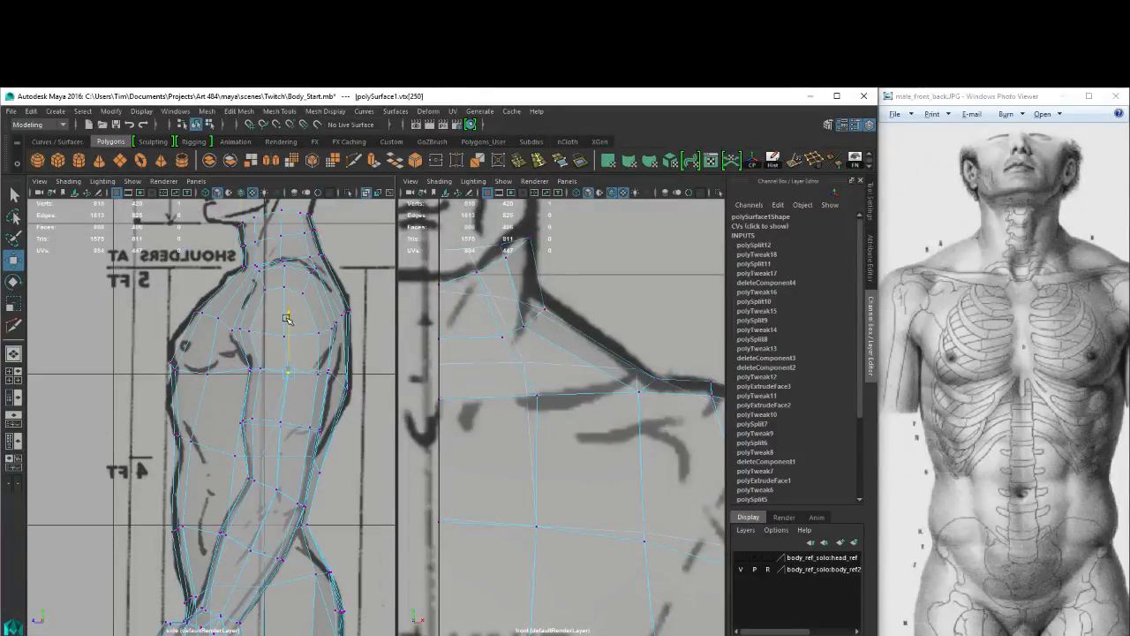
pyautogui.moveTo(286, 319); pyautogui.dragTo(286, 320)
pyautogui.keyDown('alt'); pyautogui.moveTo(292, 350); pyautogui.dragTo(301, 367, button='middle'); pyautogui.keyUp('alt')
pyautogui.click(313, 306)
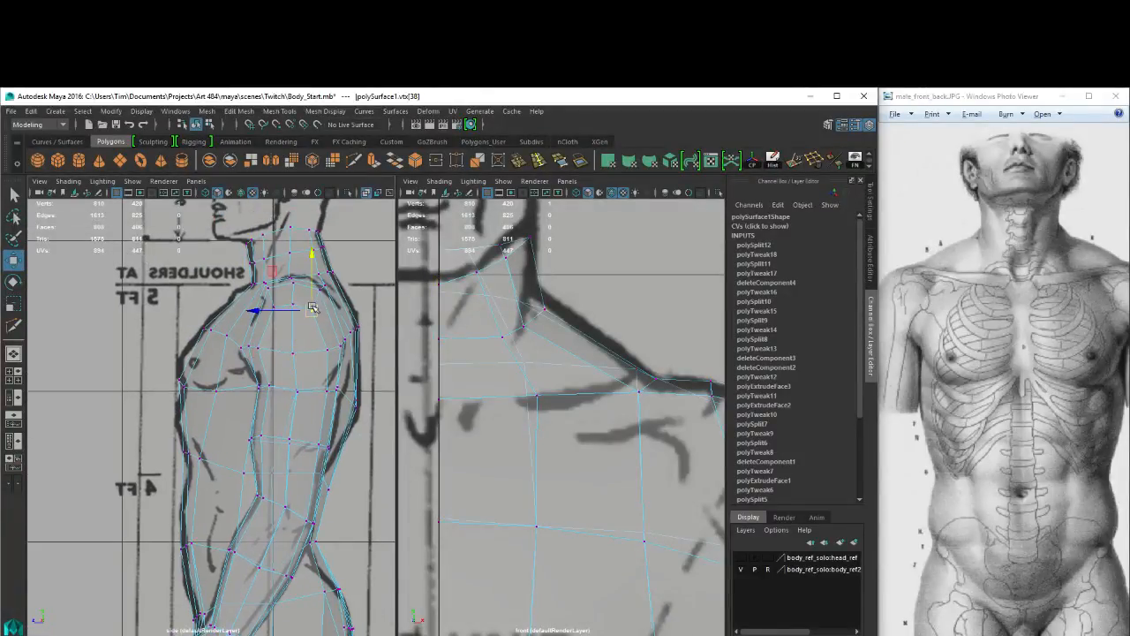
pyautogui.click(321, 291)
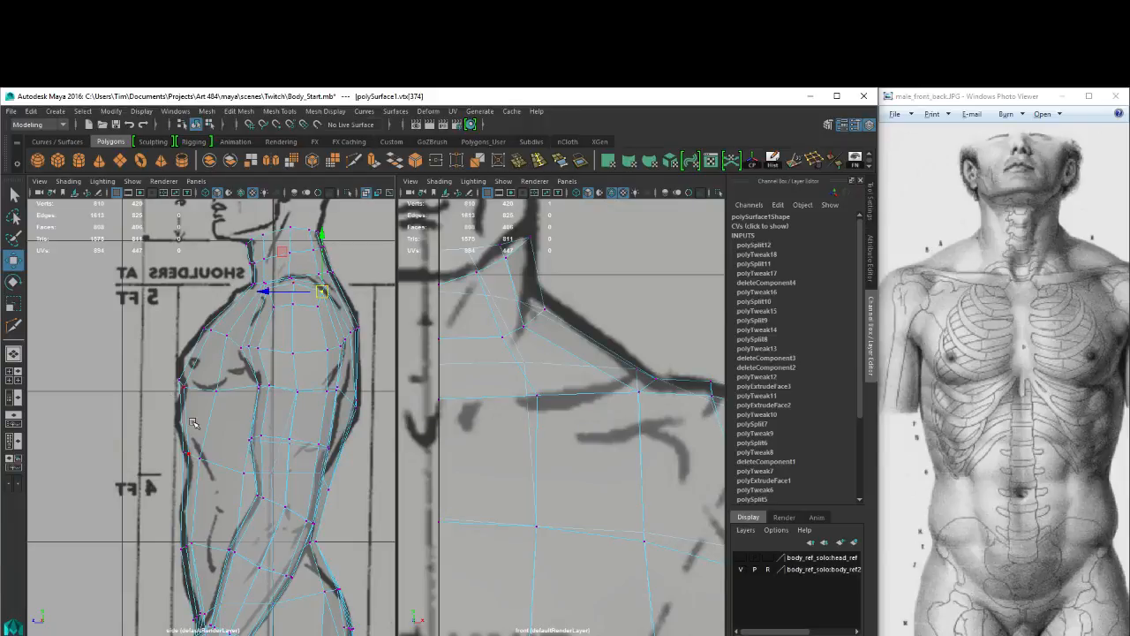
# Shift the front torso vertices just below the chest in depth to fit the side reference outline.
pyautogui.keyDown('alt'); pyautogui.moveTo(237, 463); pyautogui.dragTo(263, 384, button='middle'); pyautogui.keyUp('alt')
pyautogui.moveTo(192, 346); pyautogui.dragTo(214, 375)
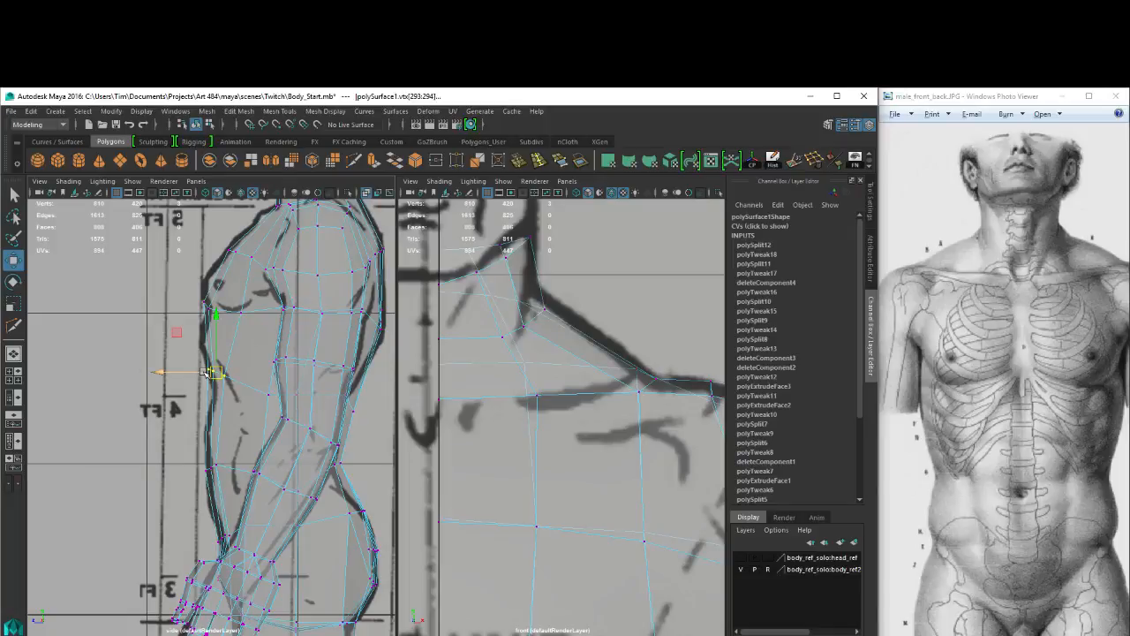
pyautogui.scroll(-2, 300, 360)
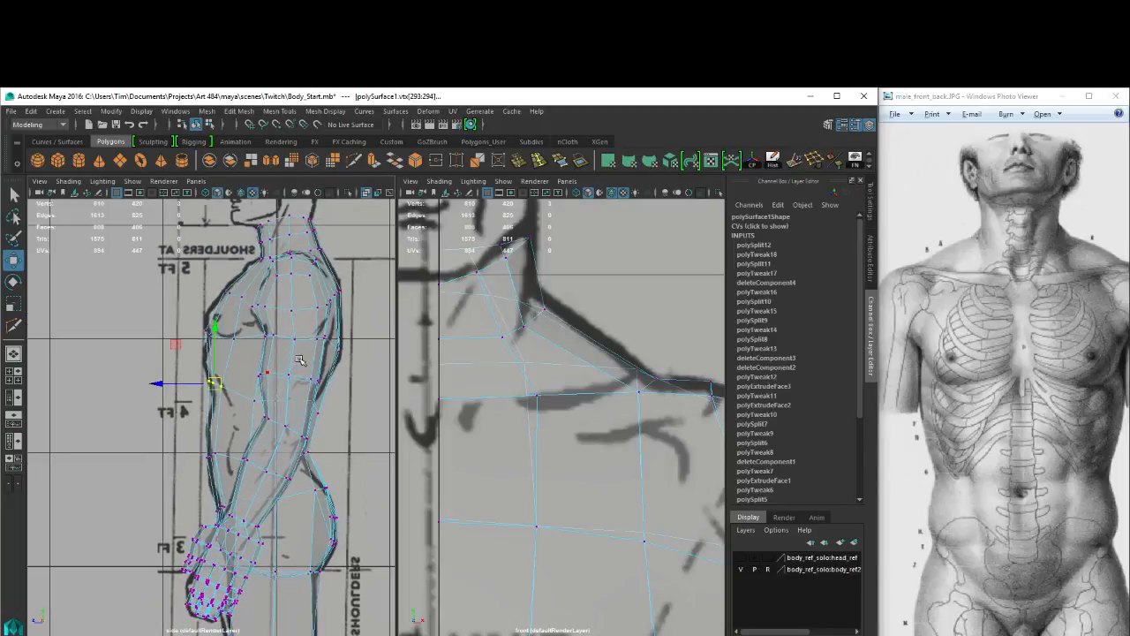
# Select the body in object mode and show it in a maximized perspective view with X-Ray off, framed from the front side.
pyautogui.moveTo(291, 330); pyautogui.dragTo(327, 314, button='right')
pyautogui.click(285, 323)
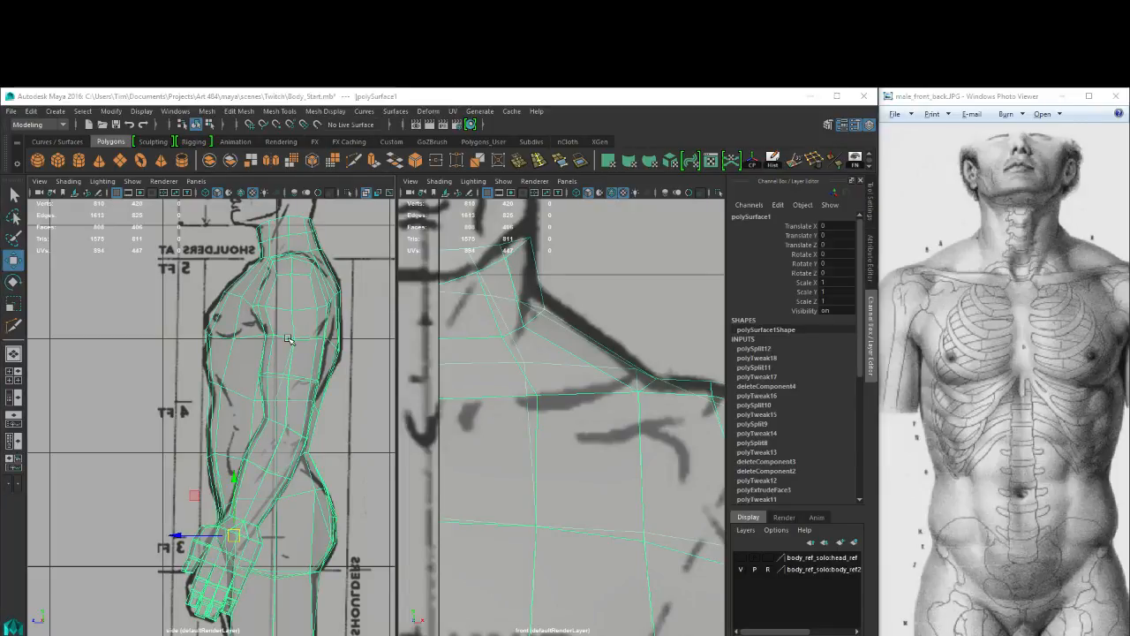
pyautogui.press('space')
pyautogui.moveTo(290, 341); pyautogui.dragTo(279, 317)
pyautogui.keyDown('alt'); pyautogui.moveTo(242, 361); pyautogui.dragTo(236, 323); pyautogui.keyUp('alt')
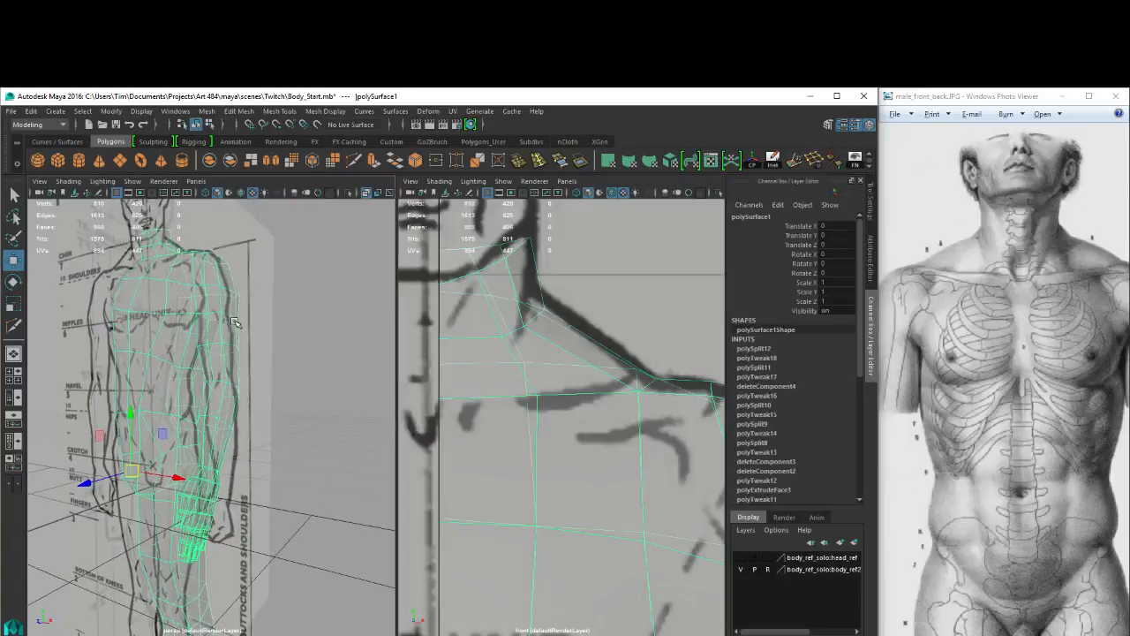
pyautogui.keyDown('alt'); pyautogui.moveTo(237, 324); pyautogui.dragTo(245, 331, button='middle'); pyautogui.keyUp('alt')
pyautogui.press('space')
pyautogui.keyDown('alt'); pyautogui.moveTo(334, 201); pyautogui.dragTo(364, 228, button='middle'); pyautogui.keyUp('alt')
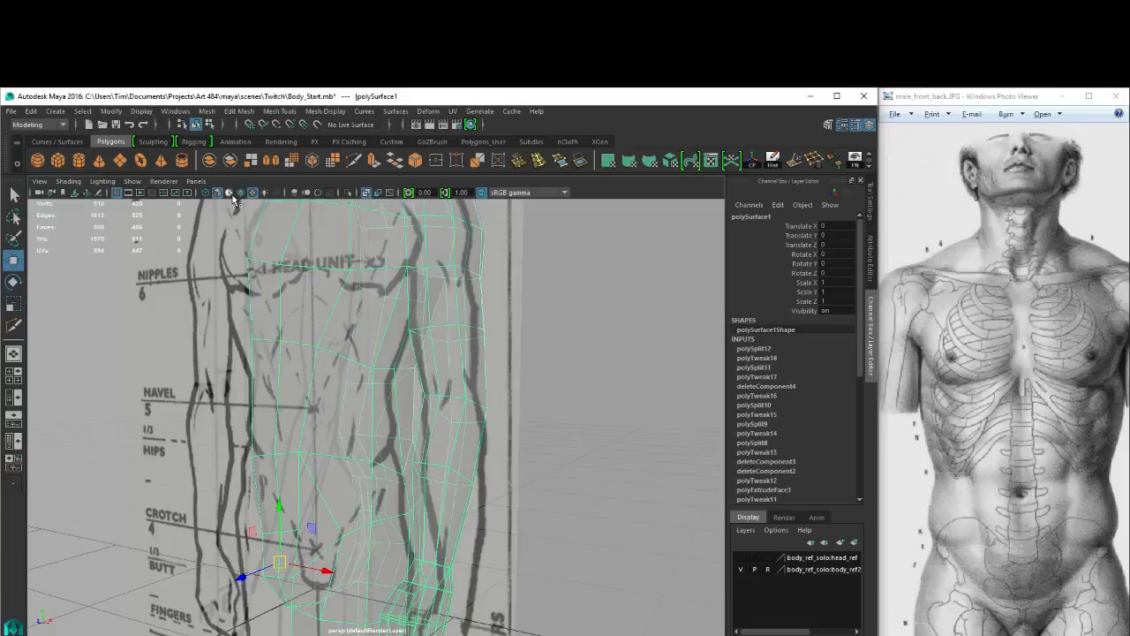
pyautogui.click(365, 192)
pyautogui.keyDown('alt'); pyautogui.moveTo(400, 318); pyautogui.dragTo(268, 280, button='right'); pyautogui.keyUp('alt')
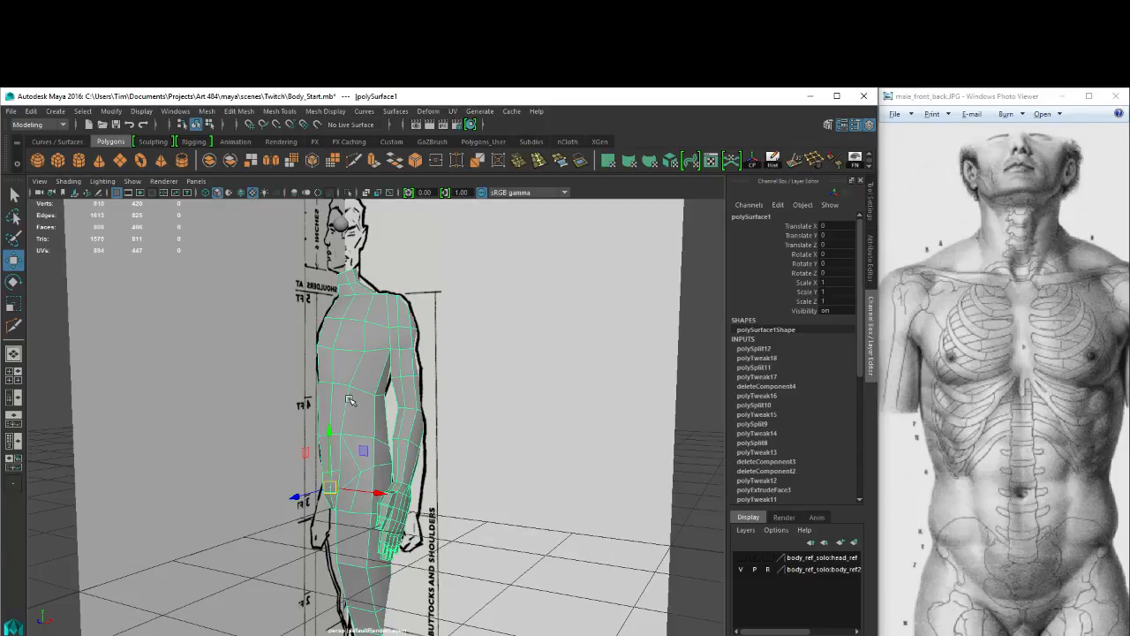
pyautogui.moveTo(364, 383)
pyautogui.keyDown('alt'); pyautogui.mouseDown()
pyautogui.moveTo(331, 360)
pyautogui.moveTo(374, 408)
pyautogui.moveTo(361, 404)
pyautogui.mouseUp(); pyautogui.keyUp('alt')
pyautogui.scroll(2, 361, 404)
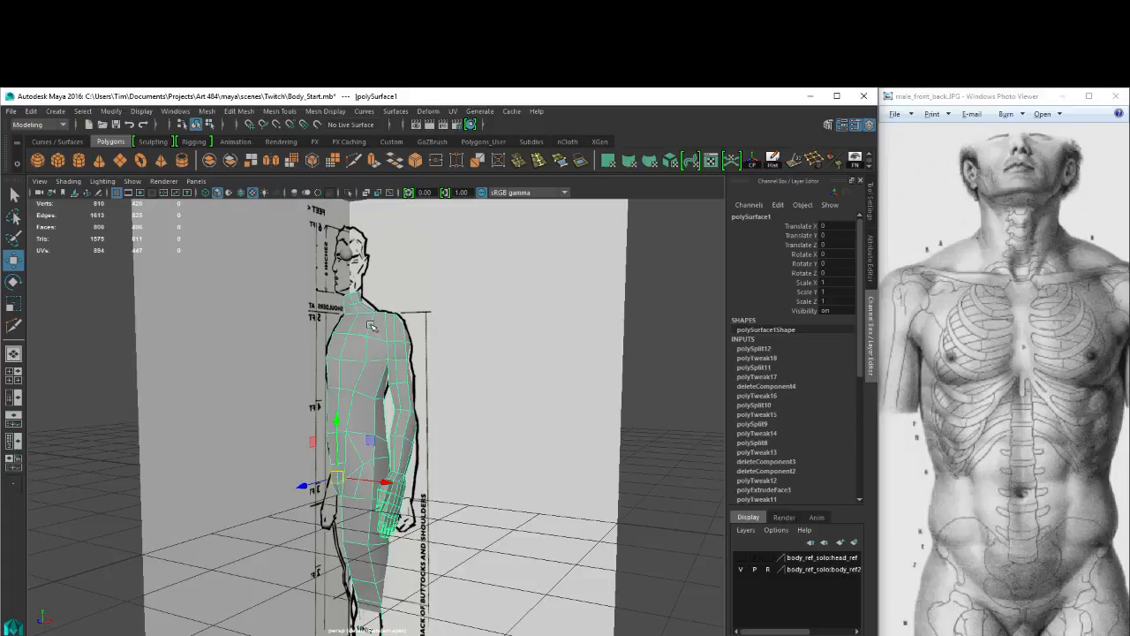
# Insert an edge loop around the torso between the lower ribs and the waist, and return to vertex editing.
pyautogui.press('g')
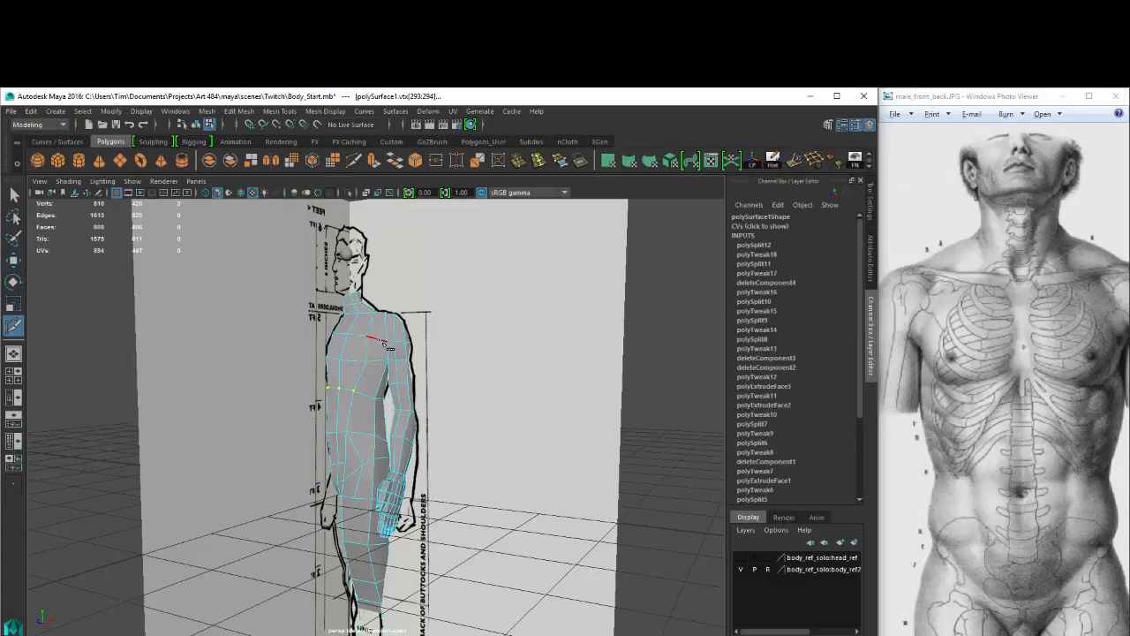
pyautogui.keyDown('ctrl'); pyautogui.click(353, 408); pyautogui.keyUp('ctrl')
pyautogui.press('w')
pyautogui.moveTo(351, 377); pyautogui.dragTo(320, 371, button='right')
# In the side view, shift the rib-level torso vertex backward and the lower pectoral vertex slightly forward, and select the upper back vertex.
pyautogui.moveTo(319, 372); pyautogui.dragTo(382, 407)
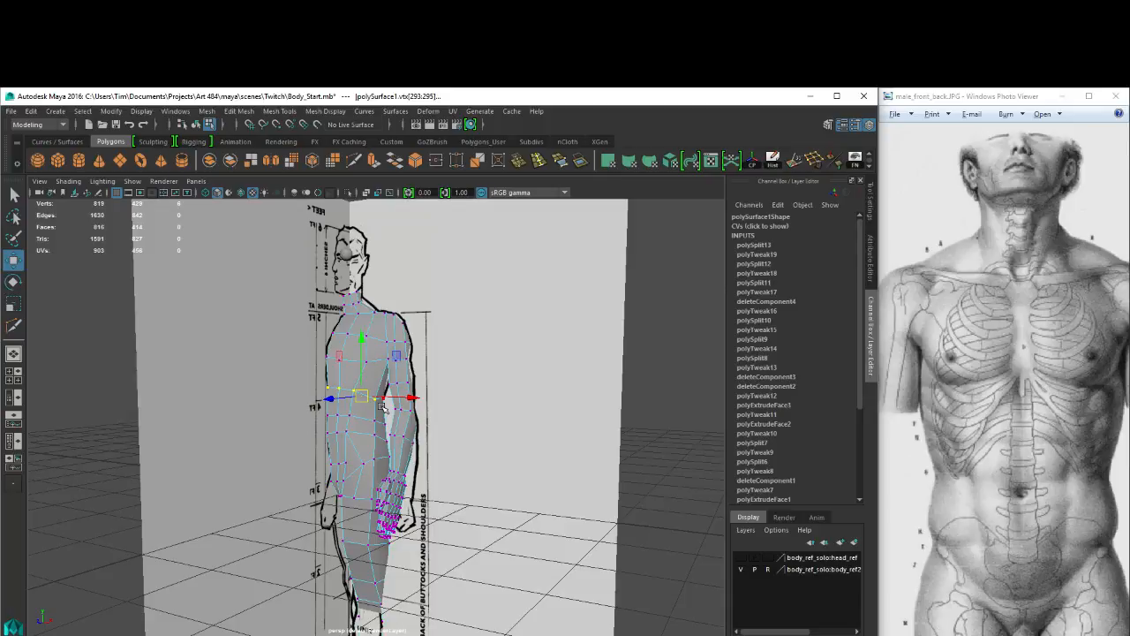
pyautogui.press('space')
pyautogui.press('f')
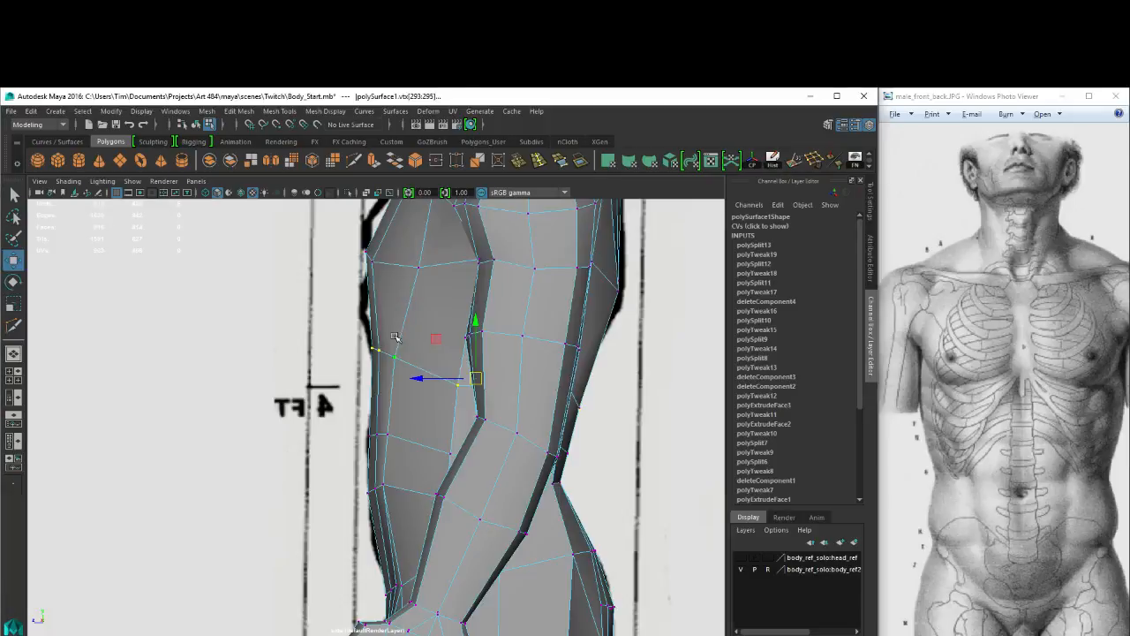
pyautogui.keyDown('alt'); pyautogui.moveTo(473, 377); pyautogui.dragTo(440, 377, button='right'); pyautogui.keyUp('alt')
pyautogui.keyDown('alt'); pyautogui.moveTo(440, 378); pyautogui.dragTo(429, 402, button='middle'); pyautogui.keyUp('alt')
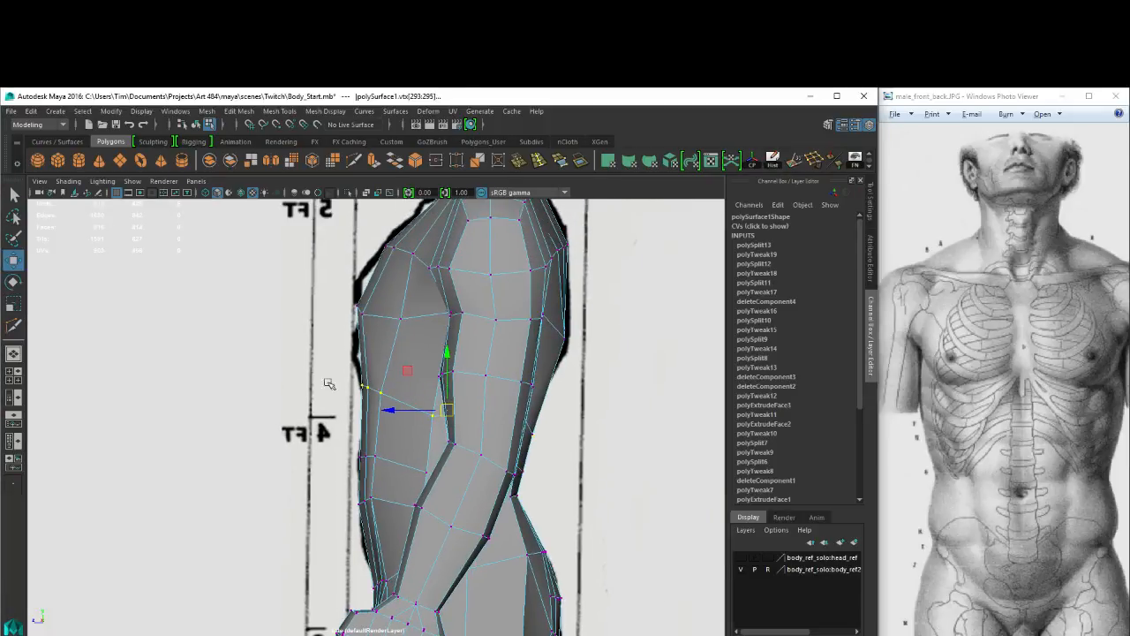
pyautogui.moveTo(332, 366); pyautogui.dragTo(395, 395)
pyautogui.click(381, 393)
pyautogui.moveTo(391, 307)
pyautogui.mouseDown()
pyautogui.moveTo(413, 328)
pyautogui.moveTo(393, 318)
pyautogui.mouseUp()
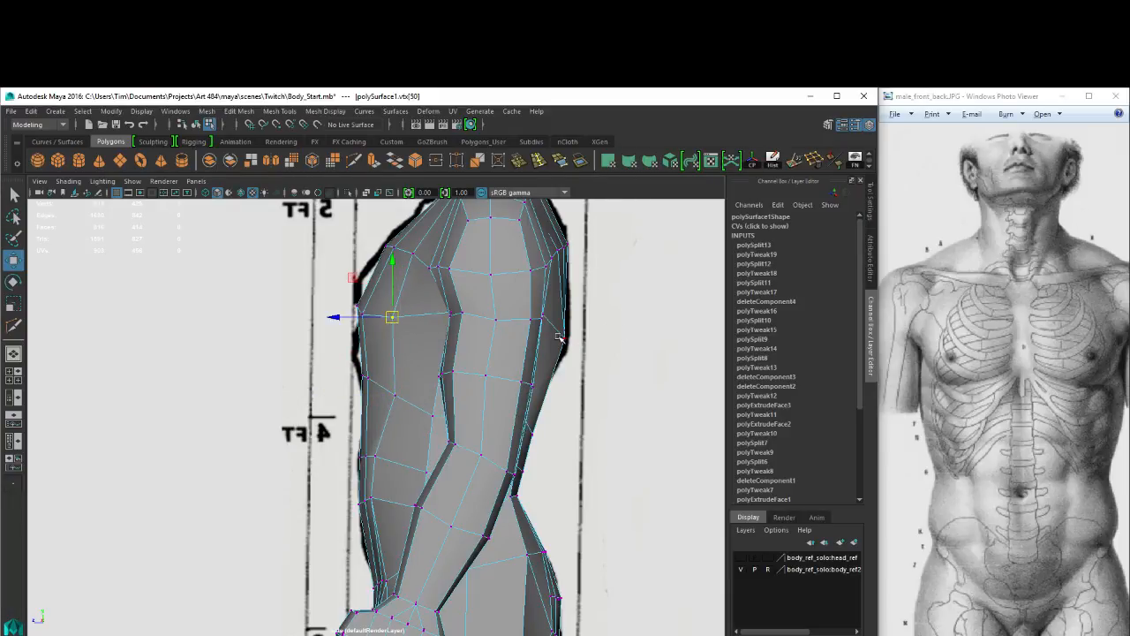
pyautogui.moveTo(556, 330)
pyautogui.mouseDown()
pyautogui.moveTo(572, 344)
pyautogui.moveTo(562, 335)
pyautogui.mouseUp()
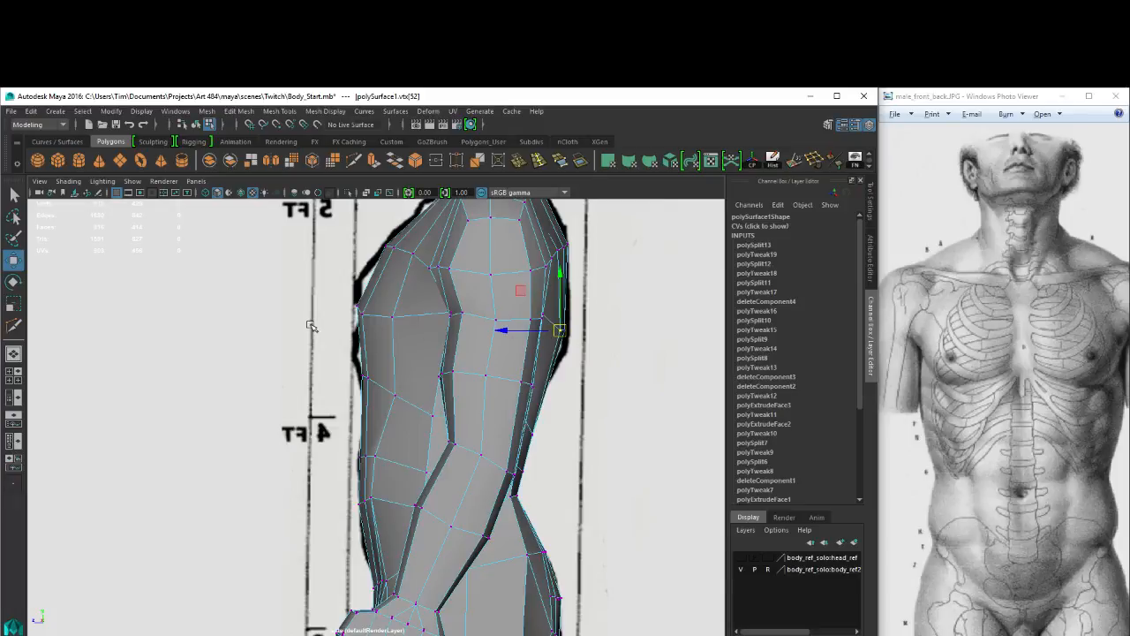
# In the side view in wireframe, raise the waist-level side vertex slightly and lower the front abdomen vertices below the waist.
pyautogui.press('4')
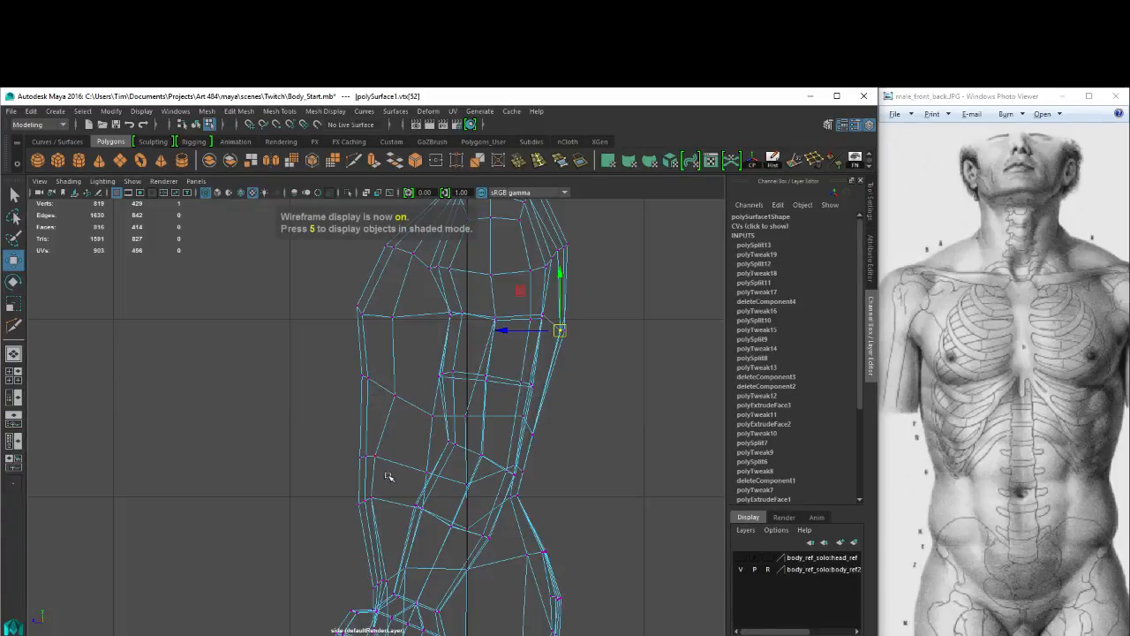
pyautogui.click(463, 474)
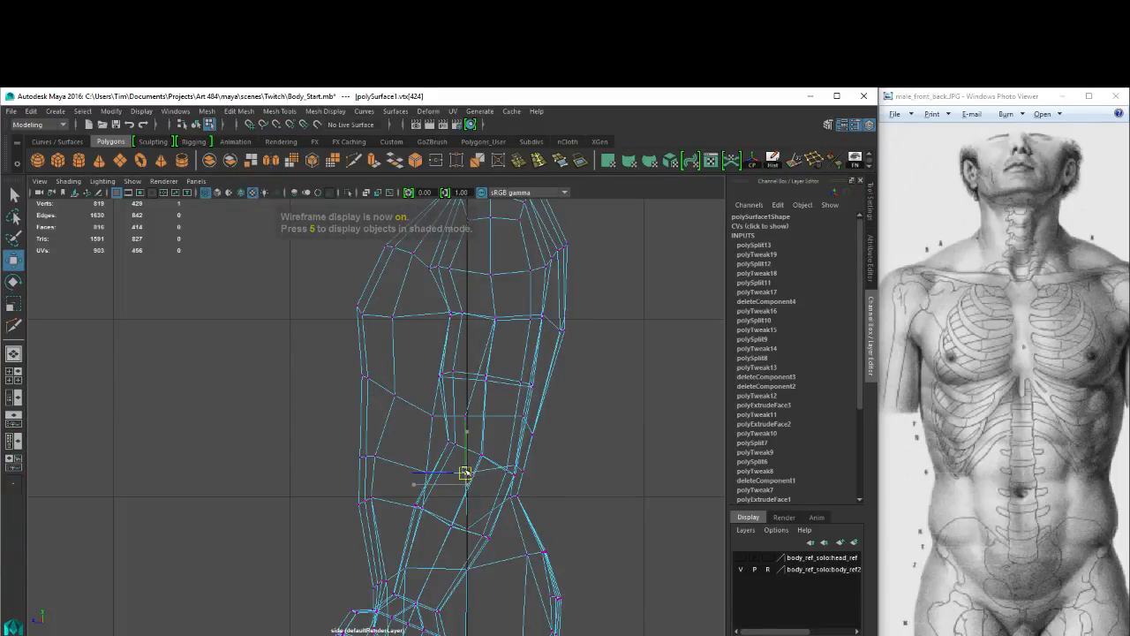
pyautogui.moveTo(350, 485); pyautogui.dragTo(367, 523)
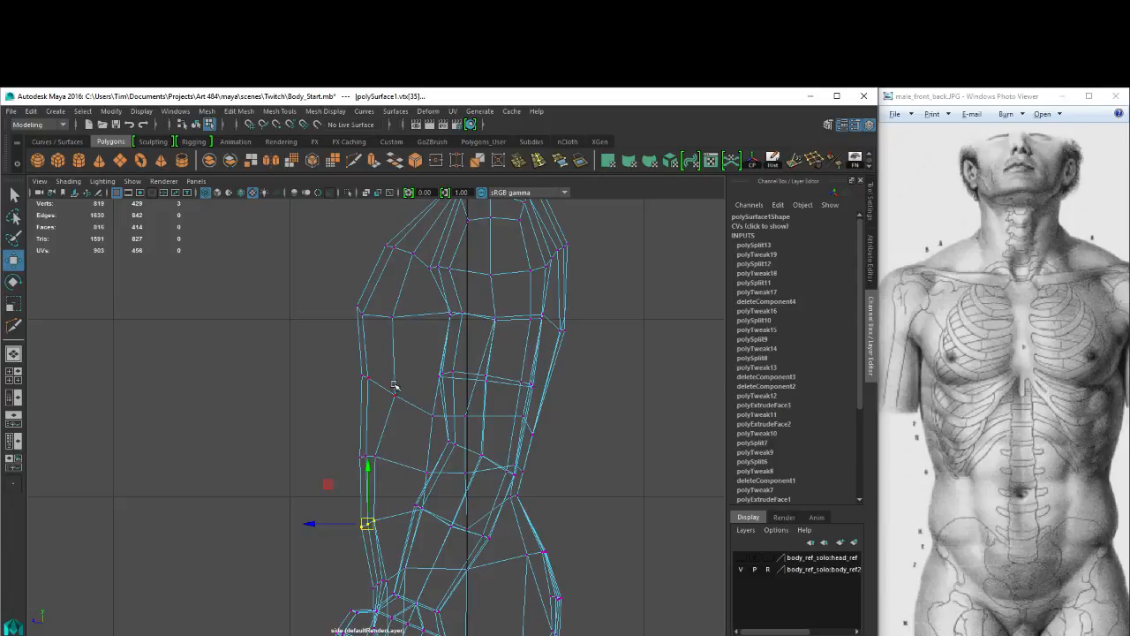
# Raise the side and back vertices of the rib-level torso loop to straighten it in the side view.
pyautogui.keyDown('alt'); pyautogui.moveTo(514, 429); pyautogui.dragTo(489, 412, button='right'); pyautogui.keyUp('alt')
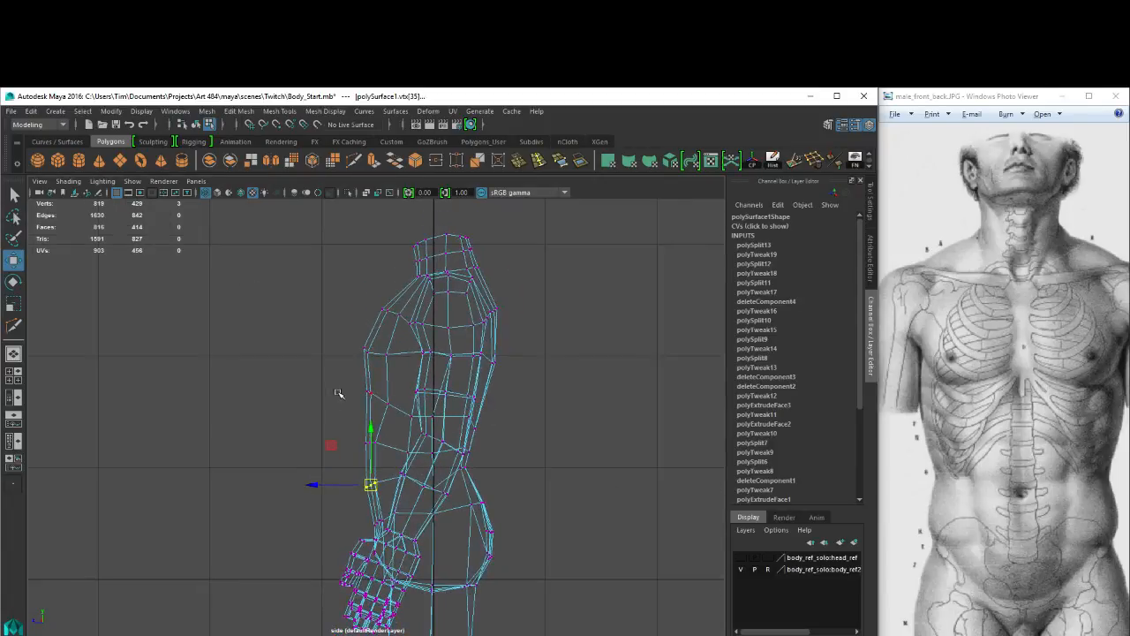
pyautogui.keyDown('alt'); pyautogui.moveTo(340, 393); pyautogui.dragTo(646, 462, button='right'); pyautogui.keyUp('alt')
pyautogui.moveTo(433, 414); pyautogui.dragTo(486, 421)
pyautogui.moveTo(477, 416); pyautogui.dragTo(482, 401)
pyautogui.click(532, 411)
pyautogui.moveTo(539, 429); pyautogui.dragTo(536, 404)
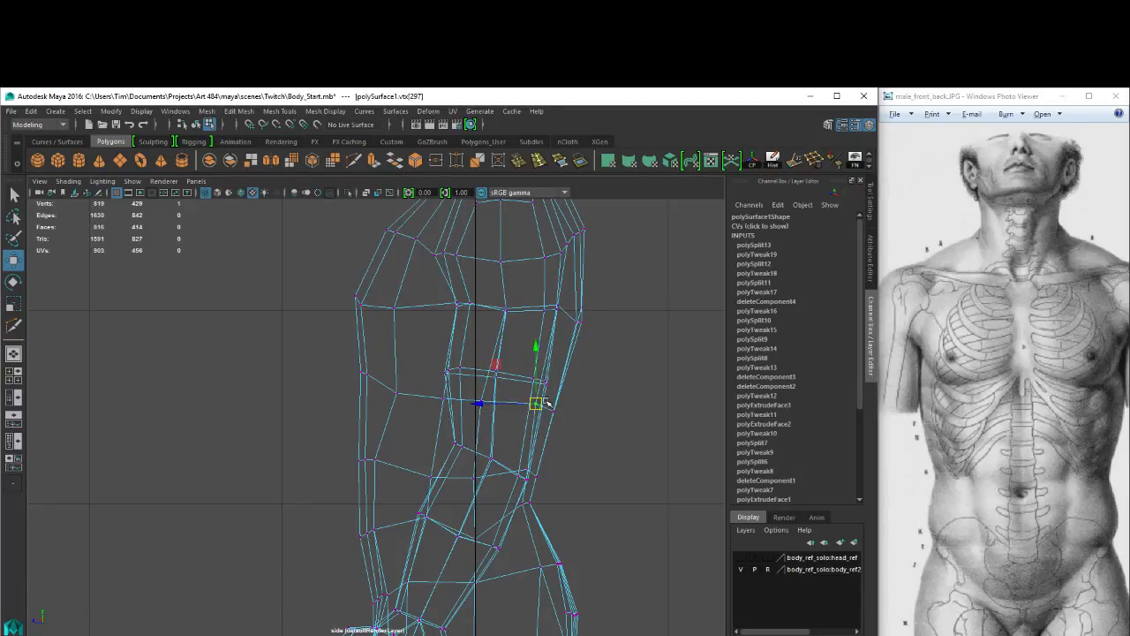
pyautogui.click(554, 418)
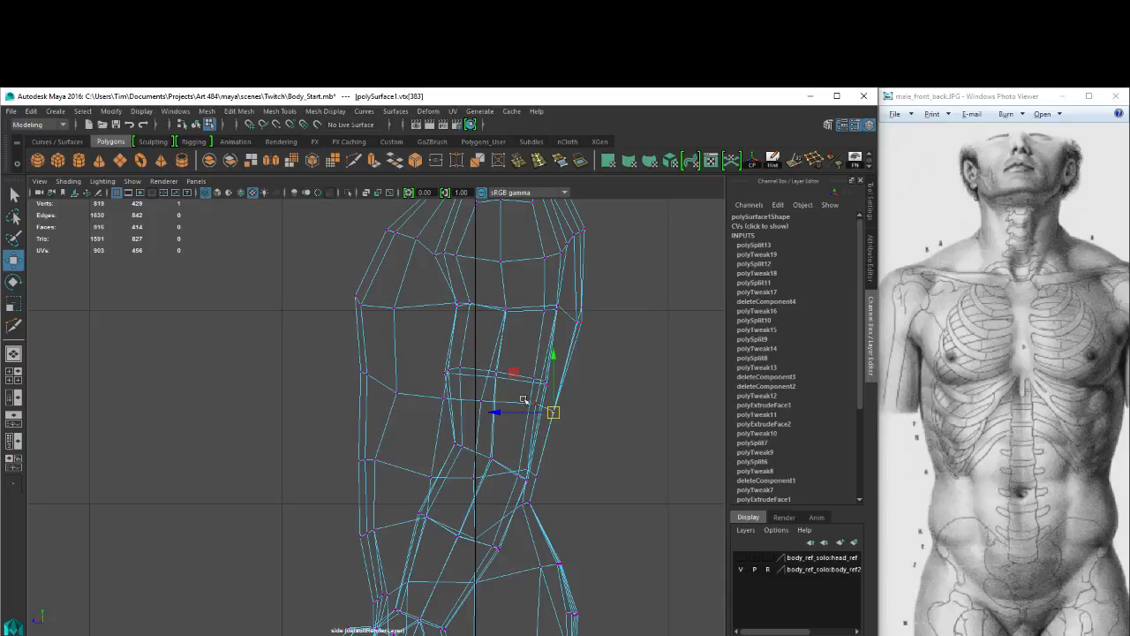
# Move the near-front waist and lower abdomen vertices backward and raise the rib-level vertex above them to even the column.
pyautogui.keyDown('alt'); pyautogui.moveTo(525, 399); pyautogui.dragTo(595, 432, button='right'); pyautogui.keyUp('alt')
pyautogui.keyDown('alt'); pyautogui.moveTo(596, 432); pyautogui.dragTo(447, 417, button='middle'); pyautogui.keyUp('alt')
pyautogui.keyDown('alt'); pyautogui.moveTo(212, 466); pyautogui.dragTo(308, 416, button='middle'); pyautogui.keyUp('alt')
pyautogui.click(283, 428)
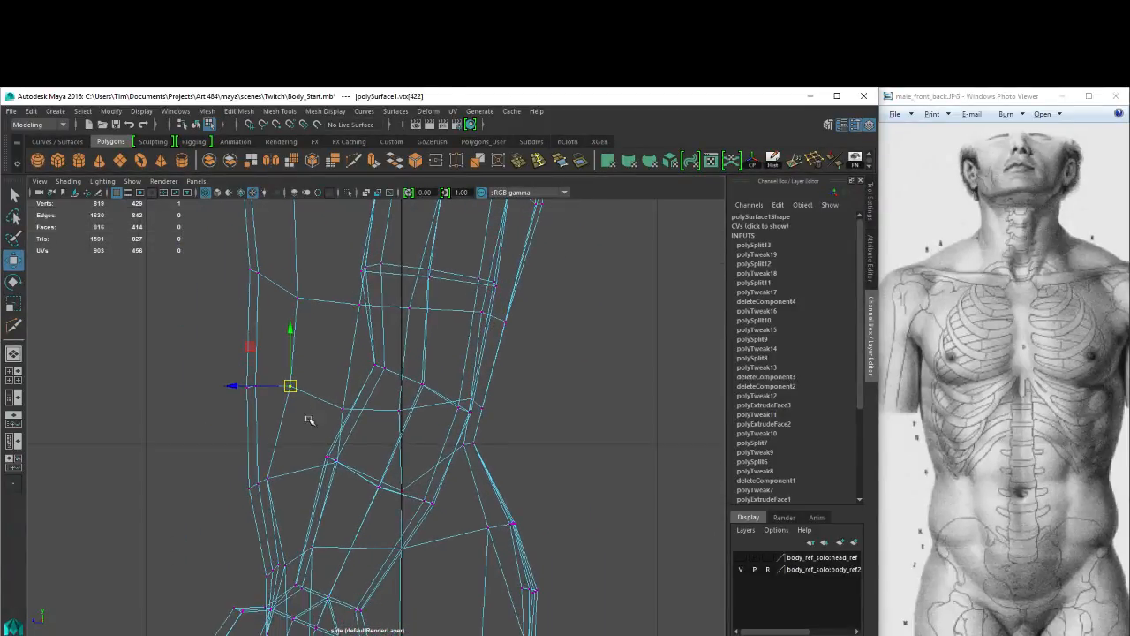
pyautogui.click(291, 476)
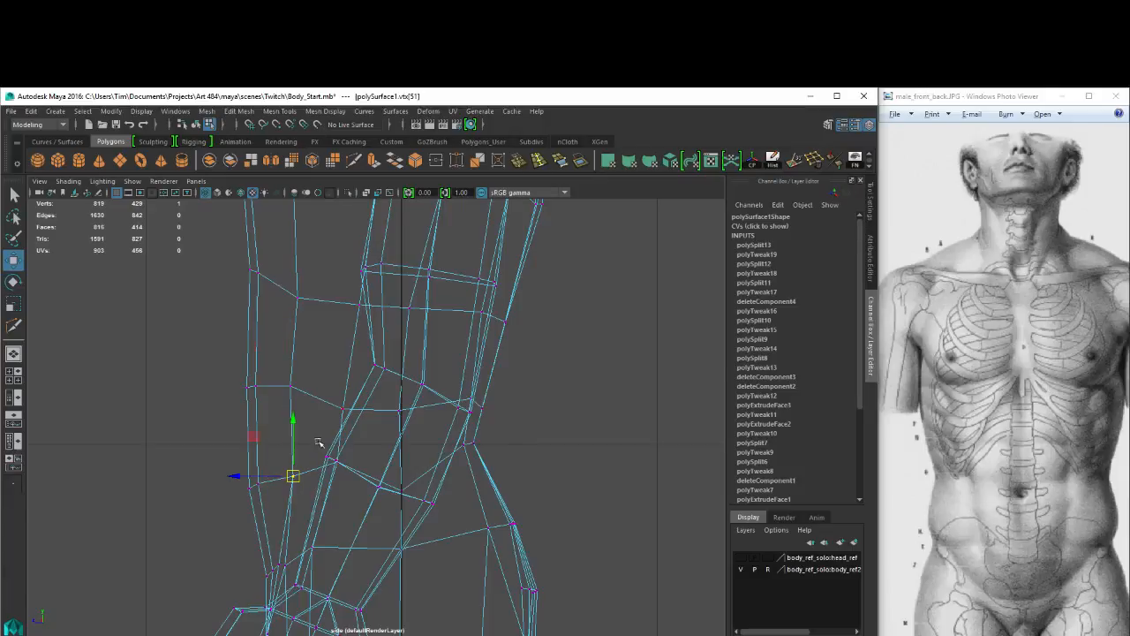
pyautogui.click(297, 299)
pyautogui.moveTo(297, 298); pyautogui.dragTo(298, 288)
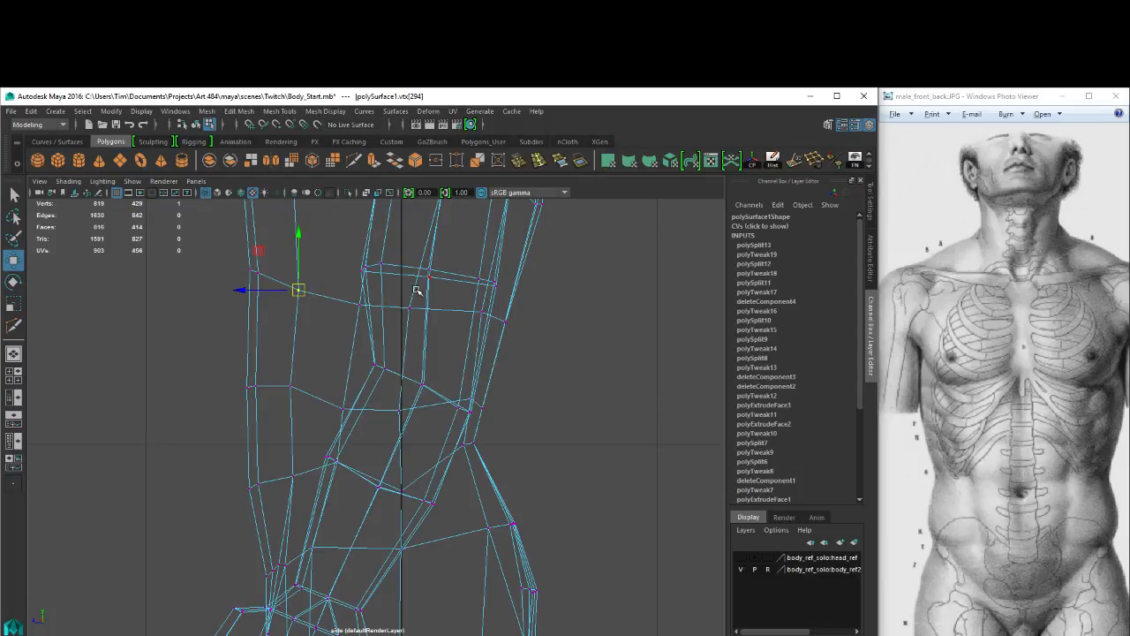
# Nudge the front and back vertices of the mid upper-arm loop to refine the arm's side profile.
pyautogui.moveTo(331, 243); pyautogui.dragTo(374, 266)
pyautogui.keyDown('alt'); pyautogui.moveTo(490, 258); pyautogui.dragTo(485, 348, button='middle'); pyautogui.keyUp('alt')
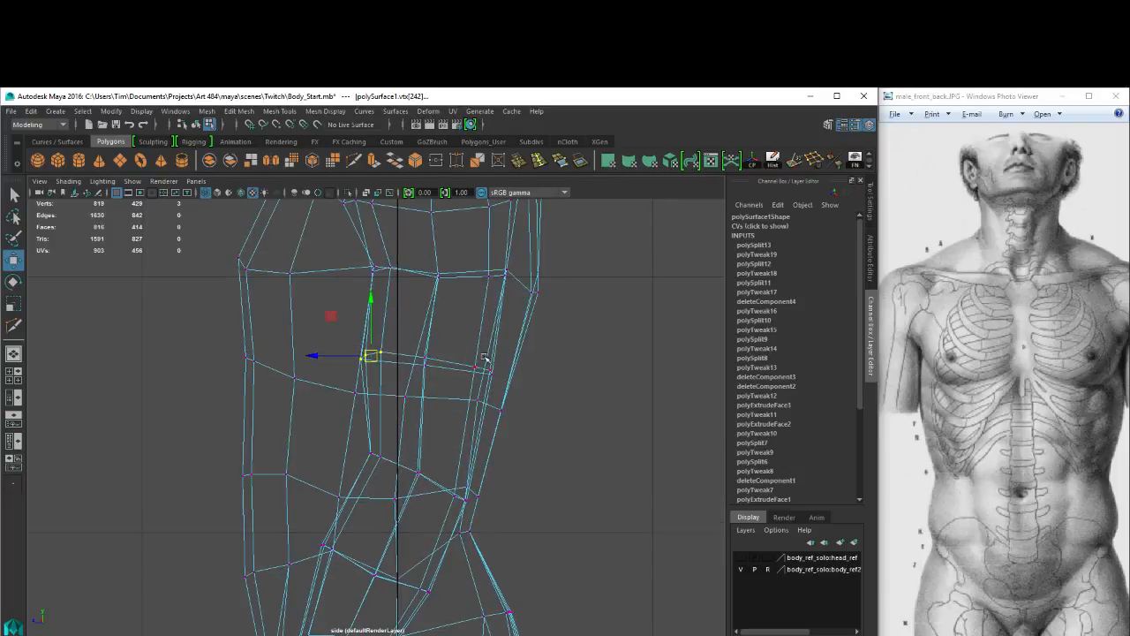
pyautogui.moveTo(448, 342); pyautogui.dragTo(491, 369)
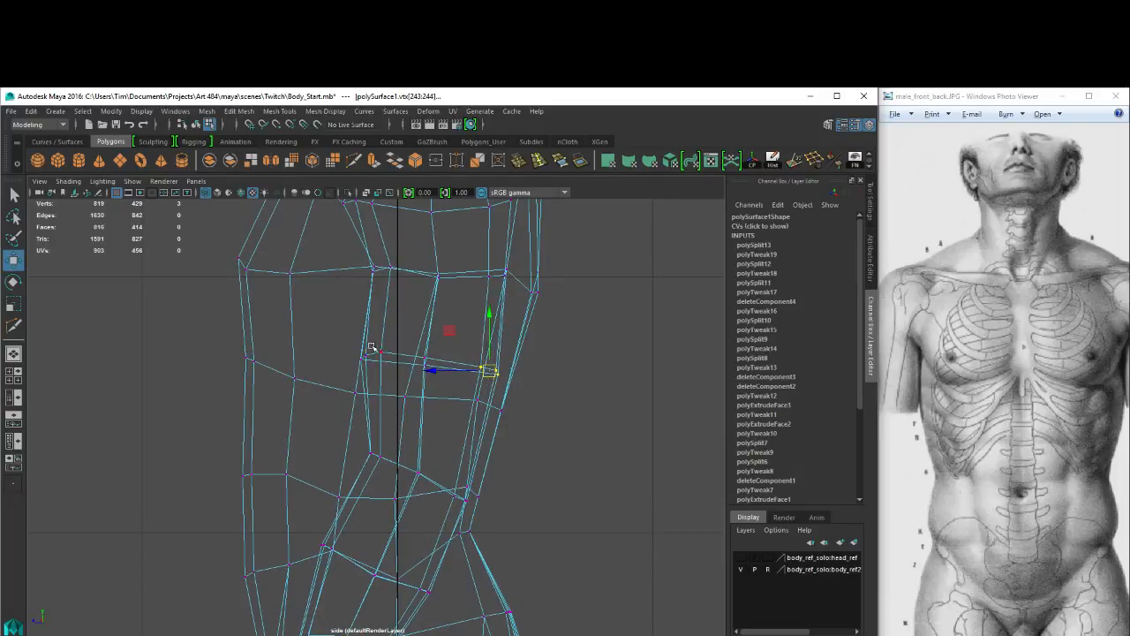
# Shift the rear vertices of the mid-thigh loop and the loop above the knee slightly in depth in the side view.
pyautogui.moveTo(373, 347)
pyautogui.keyDown('alt'); pyautogui.mouseDown(button='right')
pyautogui.moveTo(341, 332)
pyautogui.moveTo(361, 347)
pyautogui.mouseUp(button='right'); pyautogui.keyUp('alt')
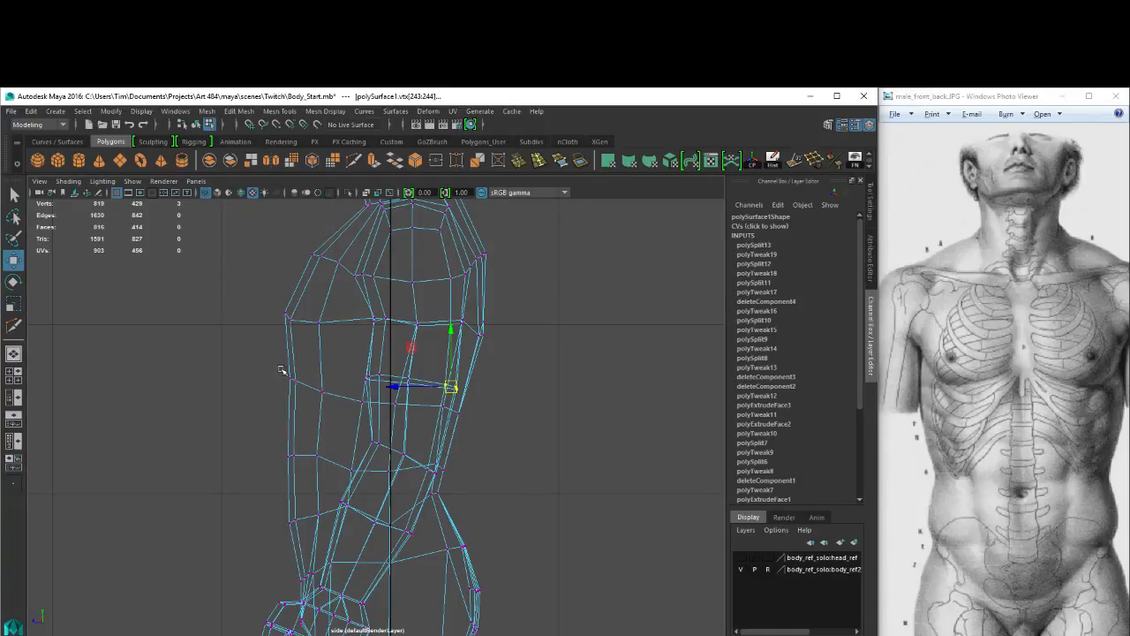
pyautogui.keyDown('alt'); pyautogui.moveTo(281, 370); pyautogui.dragTo(465, 382, button='right'); pyautogui.keyUp('alt')
pyautogui.keyDown('alt'); pyautogui.moveTo(387, 293); pyautogui.dragTo(415, 291, button='middle'); pyautogui.keyUp('alt')
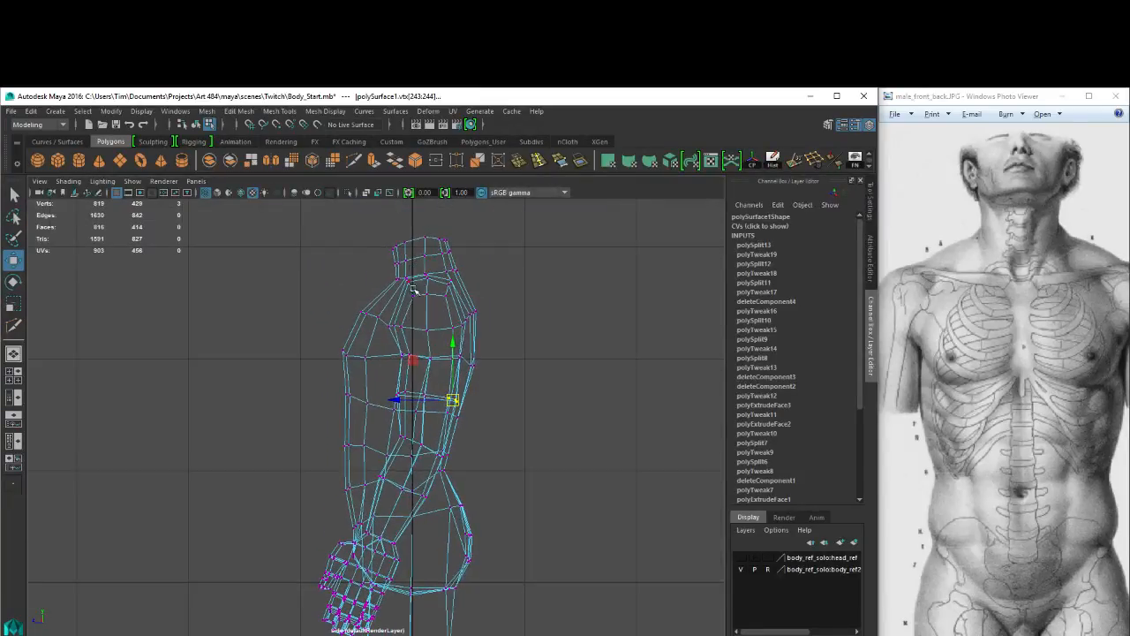
pyautogui.keyDown('alt'); pyautogui.moveTo(437, 418); pyautogui.dragTo(438, 283, button='middle'); pyautogui.keyUp('alt')
pyautogui.keyDown('alt'); pyautogui.moveTo(498, 482); pyautogui.dragTo(501, 302, button='middle'); pyautogui.keyUp('alt')
pyautogui.click(453, 354)
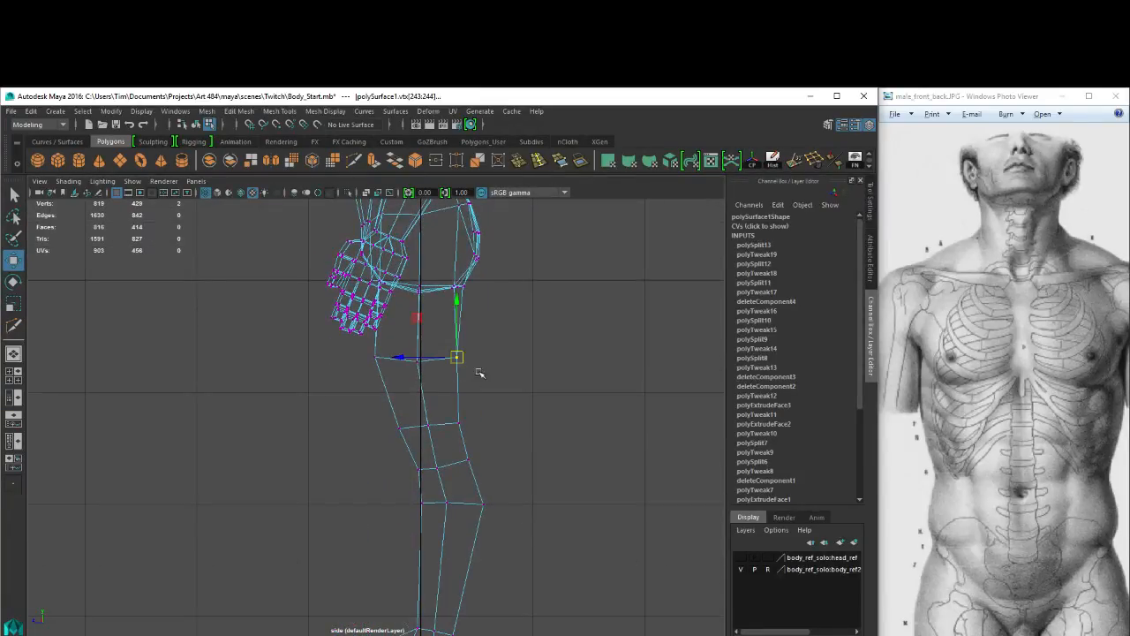
pyautogui.keyDown('alt'); pyautogui.moveTo(429, 338); pyautogui.dragTo(413, 456, button='middle'); pyautogui.keyUp('alt')
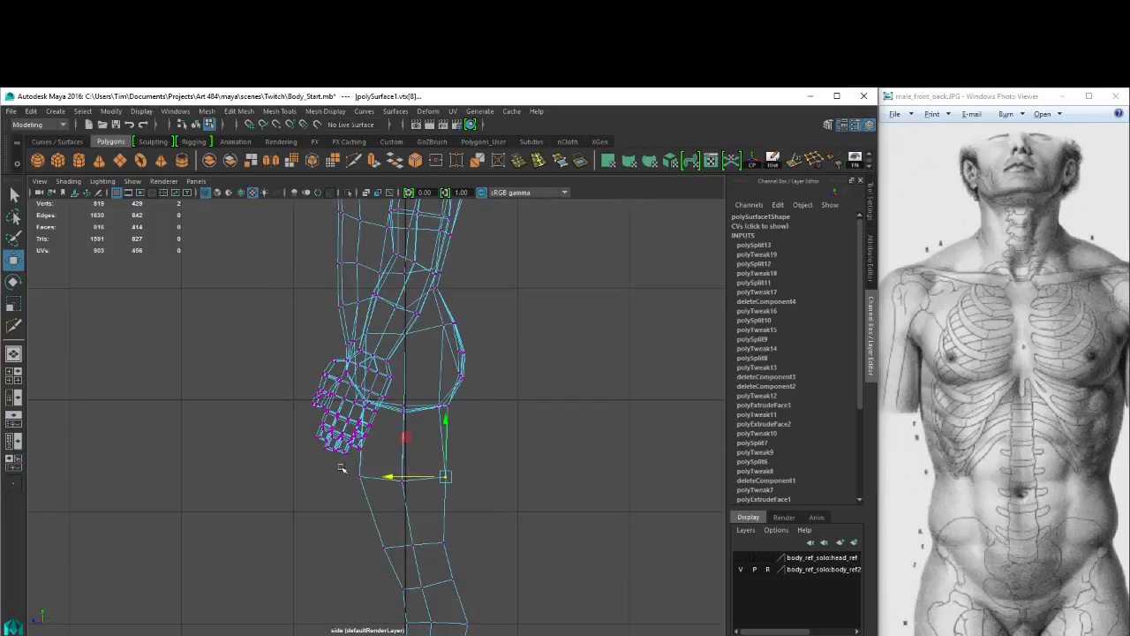
pyautogui.keyDown('alt'); pyautogui.moveTo(342, 465); pyautogui.dragTo(423, 494, button='right'); pyautogui.keyUp('alt')
pyautogui.keyDown('alt'); pyautogui.moveTo(425, 496); pyautogui.dragTo(450, 361, button='middle'); pyautogui.keyUp('alt')
pyautogui.moveTo(464, 397); pyautogui.dragTo(511, 440)
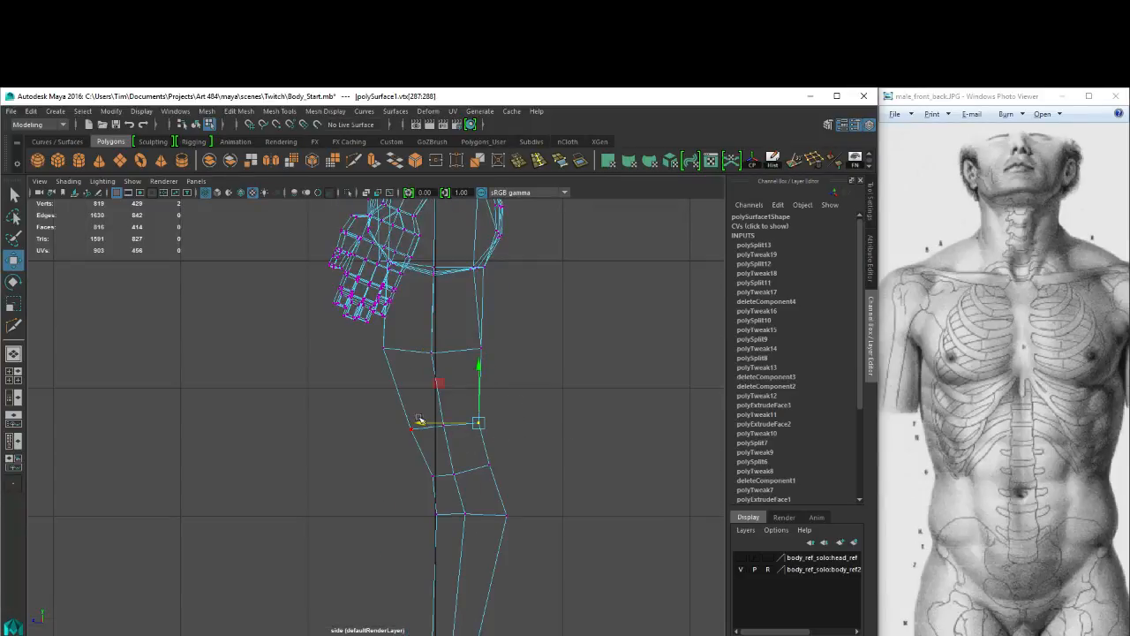
pyautogui.moveTo(425, 424); pyautogui.dragTo(432, 425)
# Show the leg in a shaded perspective view and hide the body_ref2 reference layer.
pyautogui.keyDown('alt'); pyautogui.moveTo(547, 343); pyautogui.dragTo(538, 557, button='middle'); pyautogui.keyUp('alt')
pyautogui.keyDown('alt'); pyautogui.moveTo(422, 406); pyautogui.dragTo(475, 424, button='right'); pyautogui.keyUp('alt')
pyautogui.keyDown('alt'); pyautogui.moveTo(433, 305); pyautogui.dragTo(430, 442, button='middle'); pyautogui.keyUp('alt')
pyautogui.keyDown('alt'); pyautogui.moveTo(430, 468); pyautogui.dragTo(467, 487, button='right'); pyautogui.keyUp('alt')
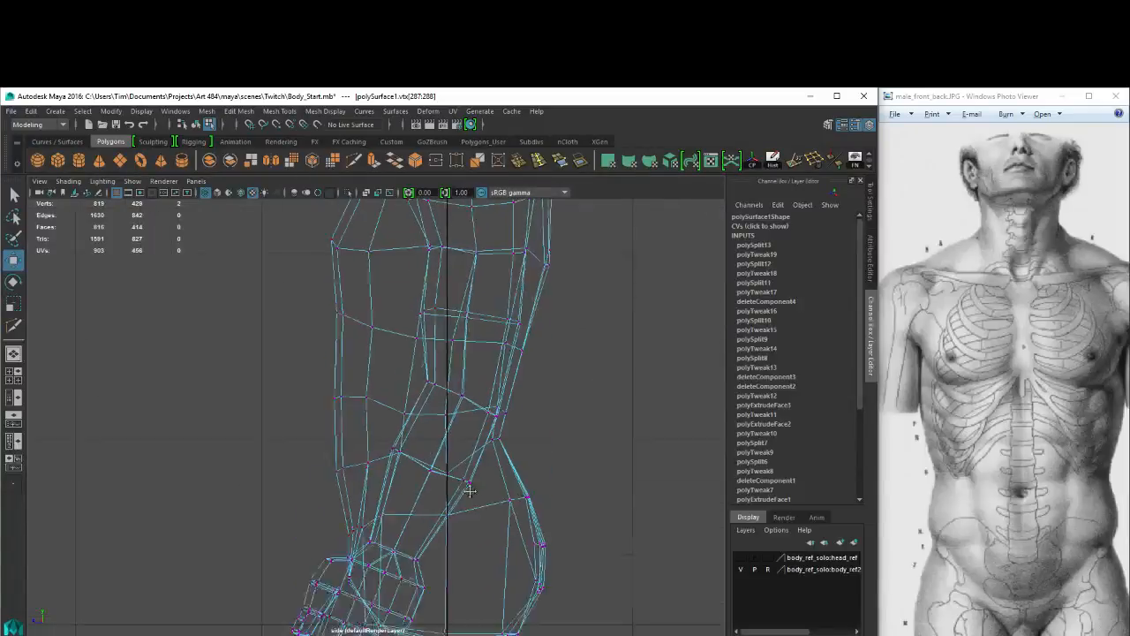
pyautogui.keyDown('alt'); pyautogui.moveTo(474, 380); pyautogui.dragTo(465, 528, button='middle'); pyautogui.keyUp('alt')
pyautogui.press('space')
pyautogui.click(455, 382)
pyautogui.moveTo(456, 384); pyautogui.dragTo(455, 350)
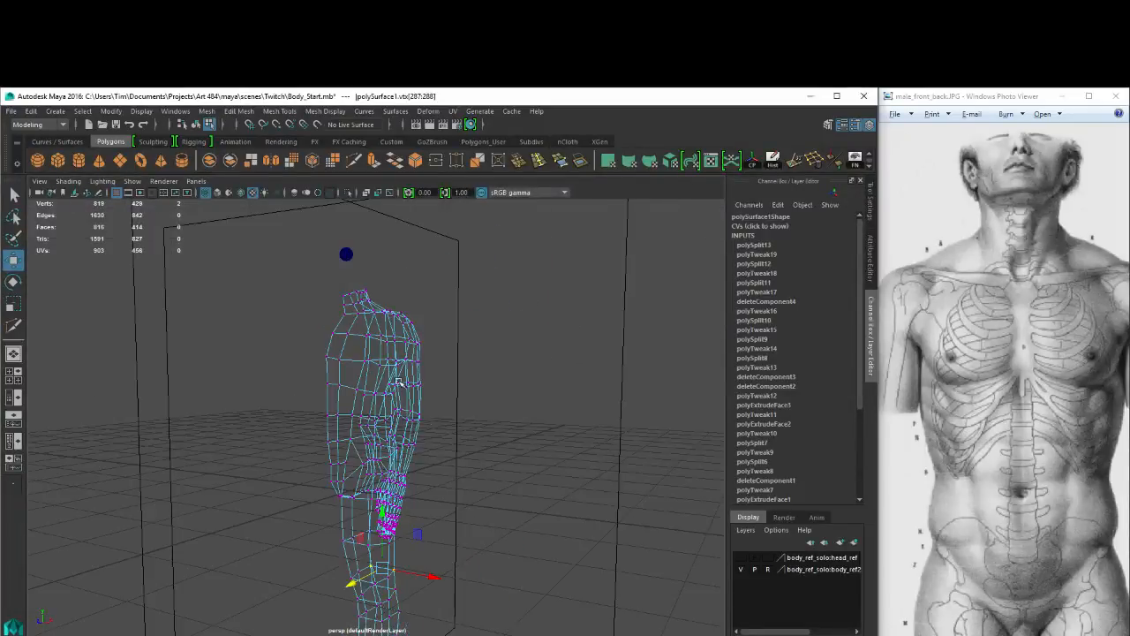
pyautogui.press('5')
pyautogui.keyDown('alt'); pyautogui.moveTo(456, 547); pyautogui.dragTo(494, 378, button='middle'); pyautogui.keyUp('alt')
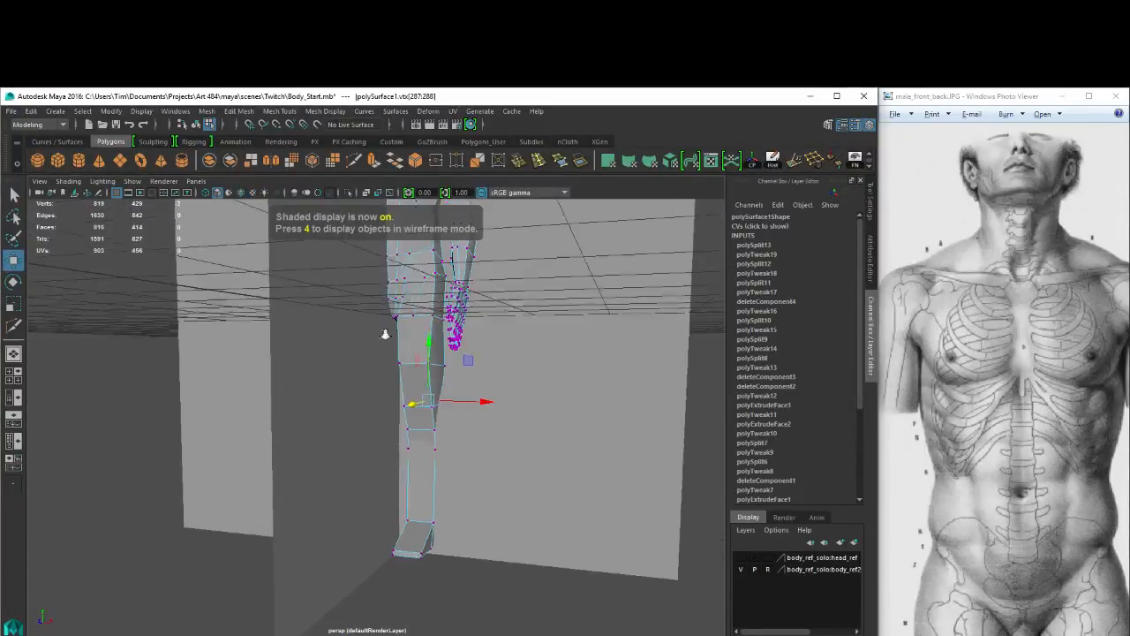
pyautogui.keyDown('alt'); pyautogui.moveTo(383, 330); pyautogui.dragTo(482, 380, button='right'); pyautogui.keyUp('alt')
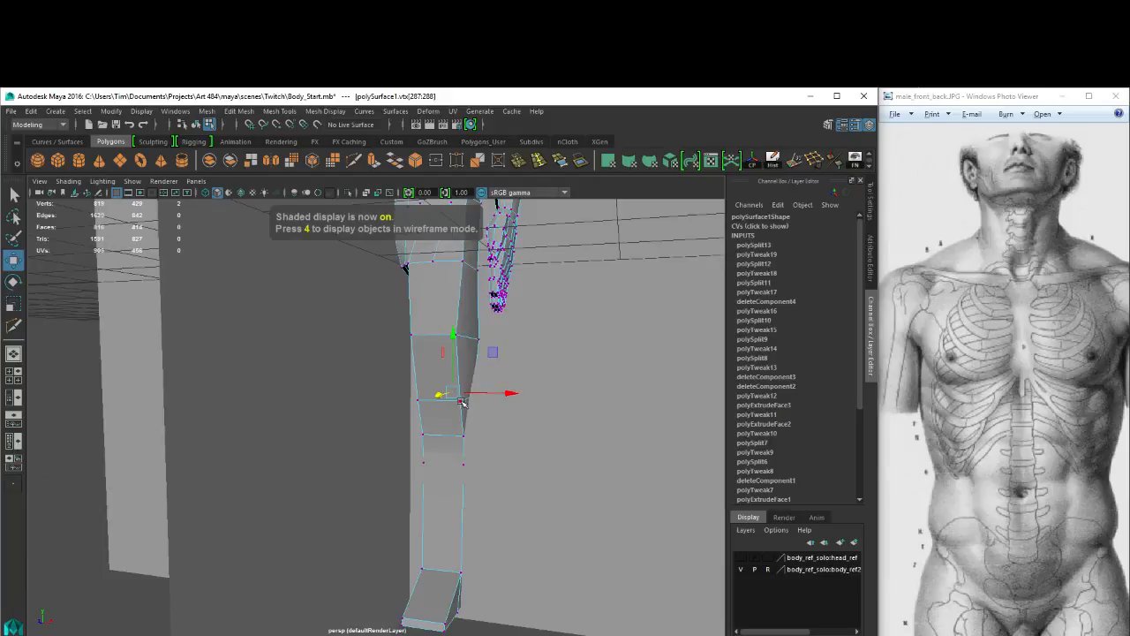
pyautogui.click(740, 570)
pyautogui.keyDown('alt'); pyautogui.moveTo(611, 449); pyautogui.dragTo(473, 449); pyautogui.keyUp('alt')
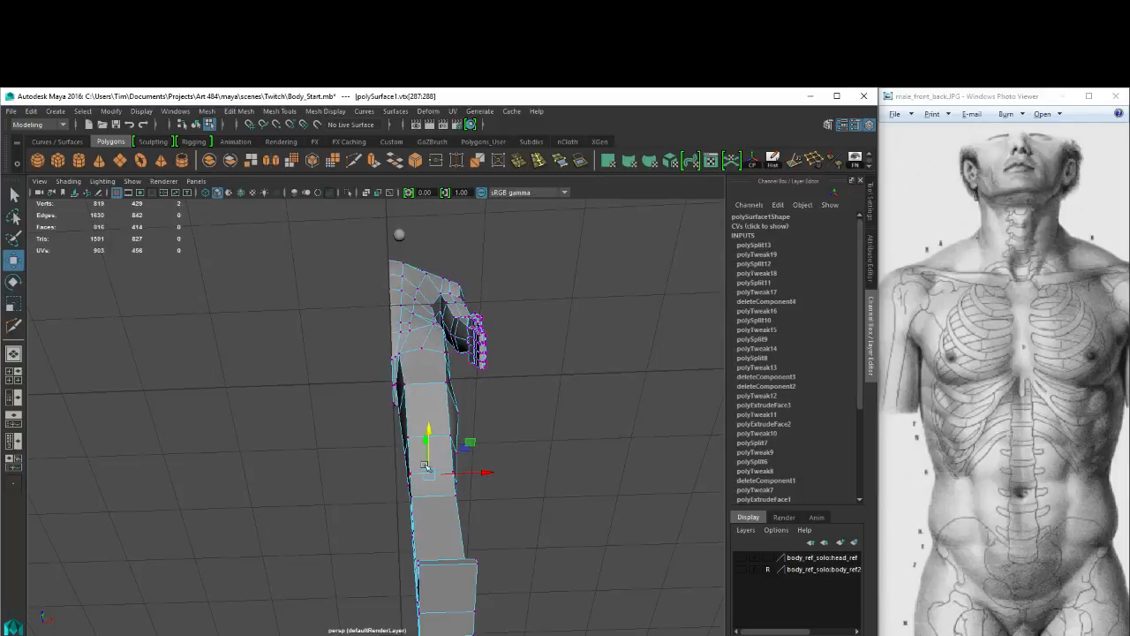
# Switch to Windows Photo Viewer and browse the anatomy references to Leg_Side.JPG.
pyautogui.moveTo(967, 545); pyautogui.dragTo(950, 516)
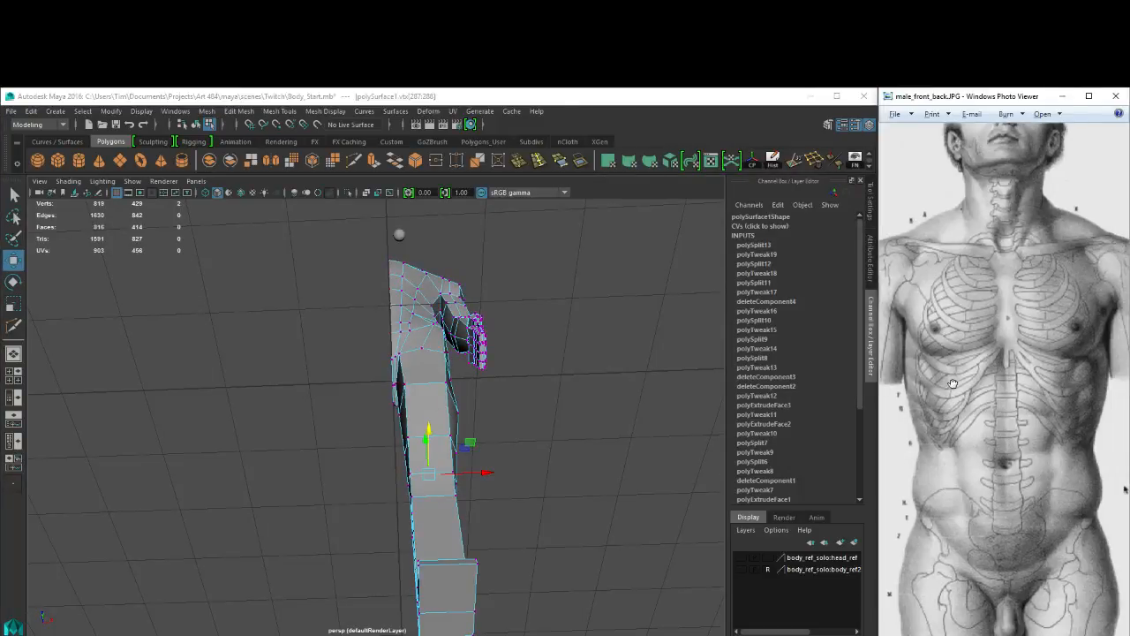
pyautogui.press('Right')
pyautogui.press('Right')
pyautogui.press('Right')
pyautogui.press('Right')
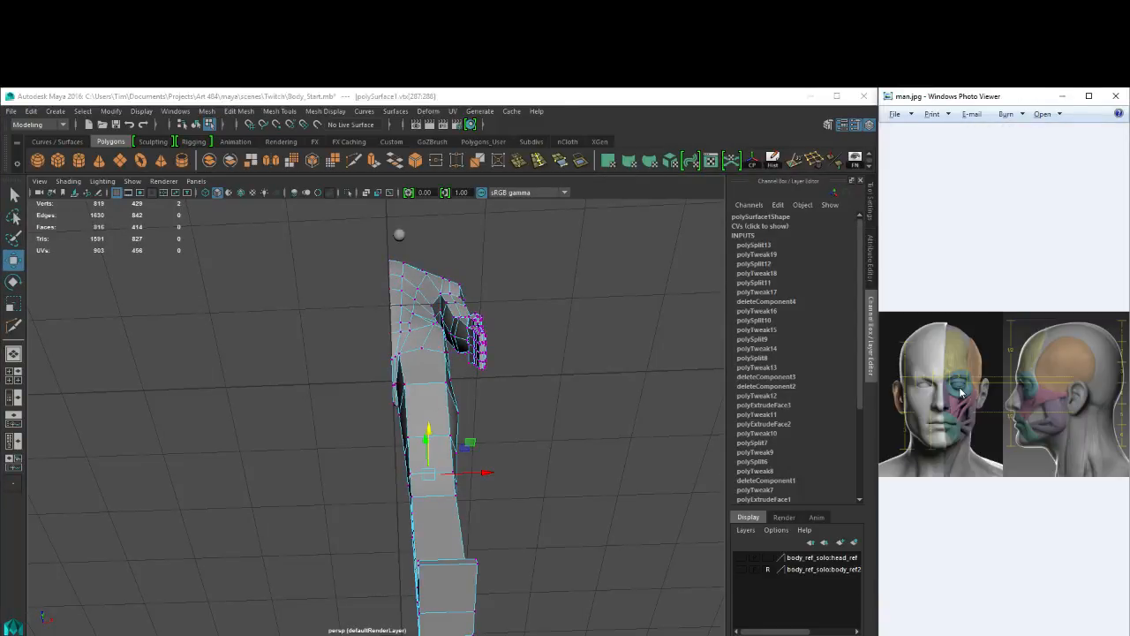
pyautogui.press('Right')
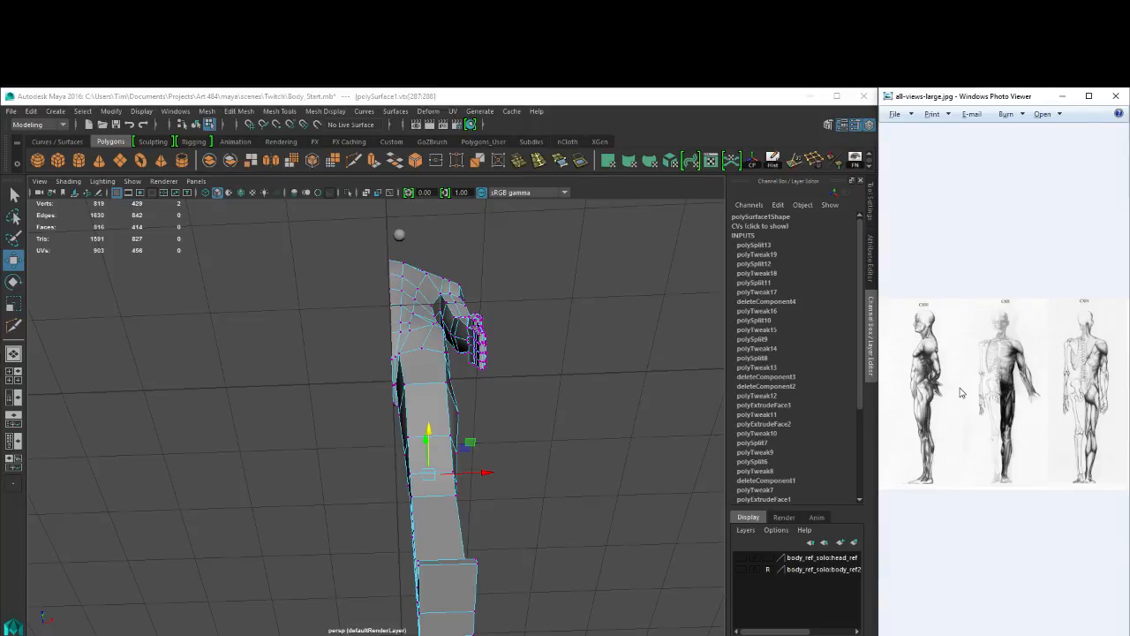
pyautogui.press('Right')
pyautogui.press('Right')
pyautogui.press('Right')
pyautogui.press('Right')
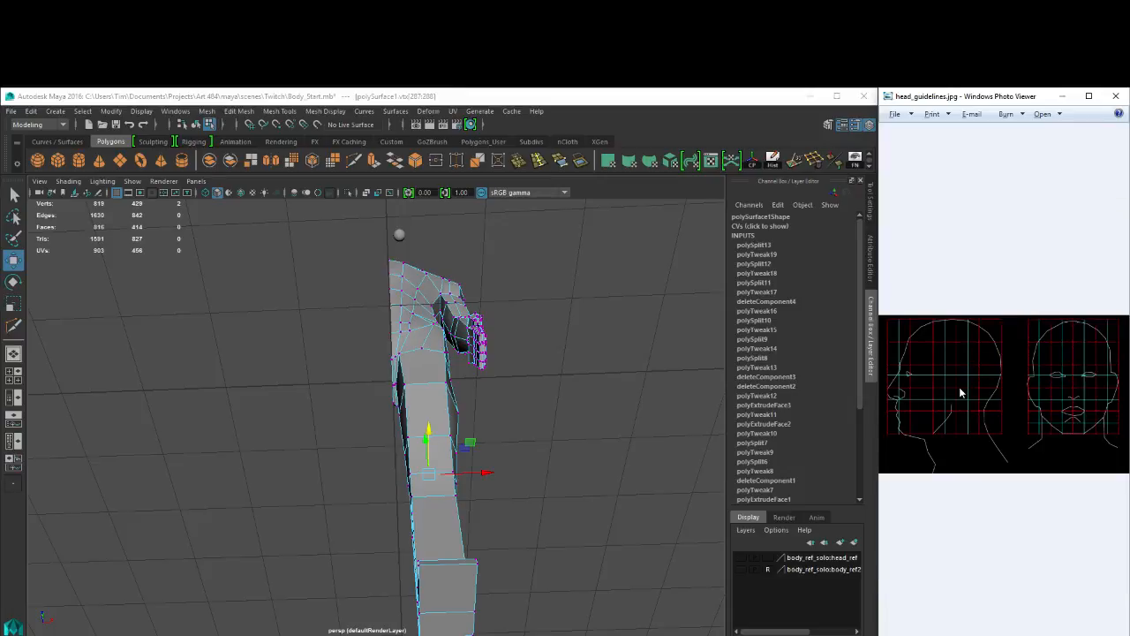
pyautogui.press('Right')
pyautogui.press('Right')
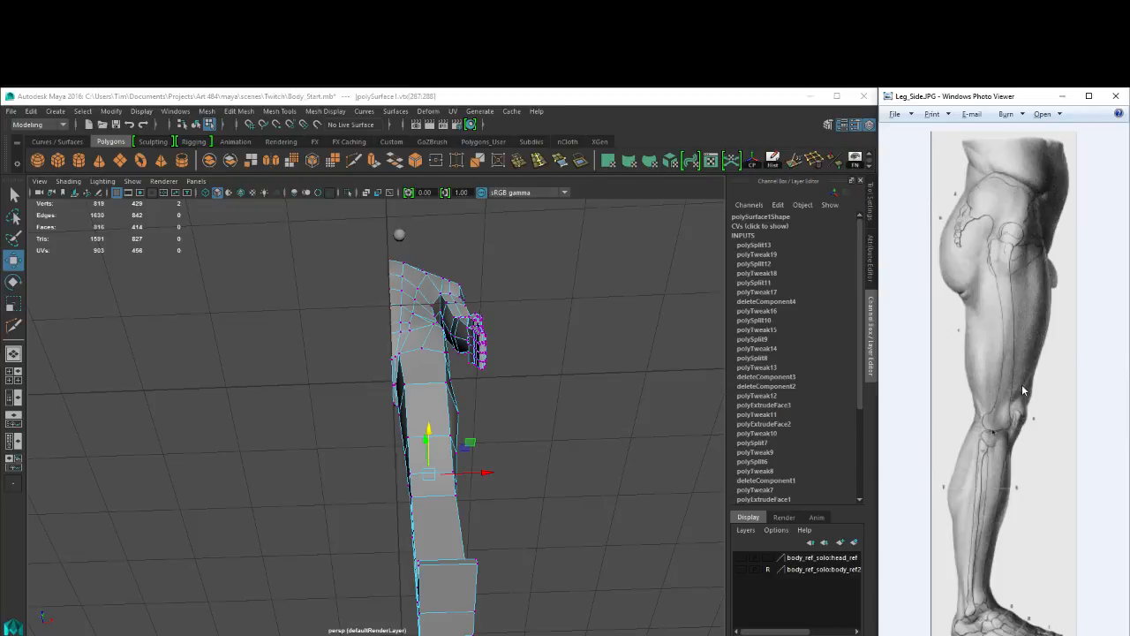
# Examine the thigh and knee contours in the side leg reference up close.
pyautogui.scroll(5, 1021, 384)
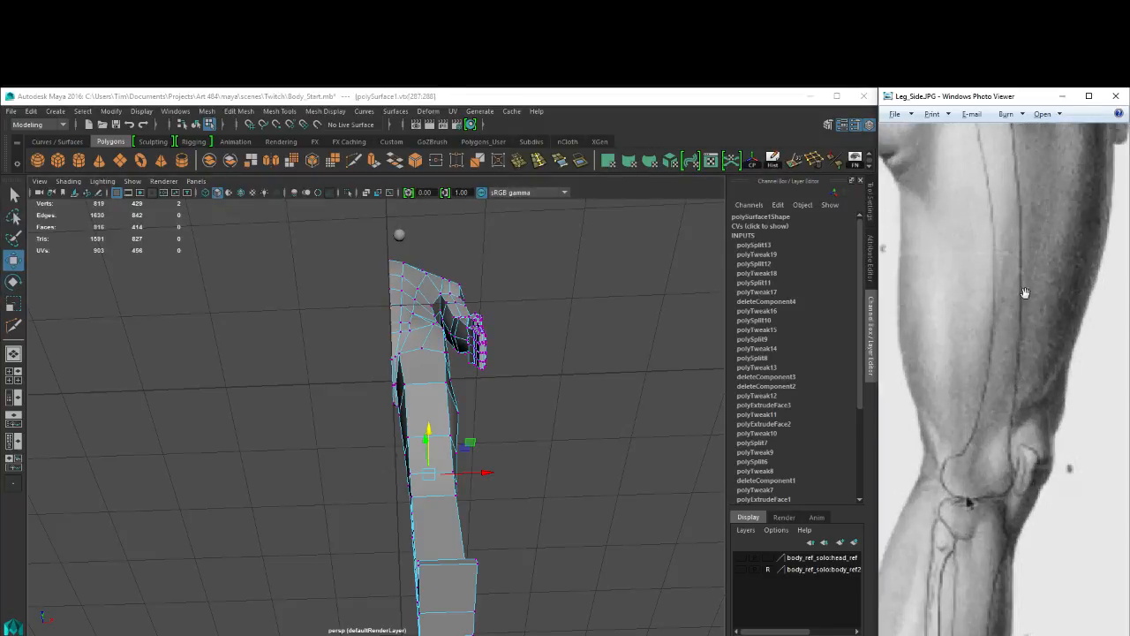
pyautogui.moveTo(1024, 292); pyautogui.dragTo(1045, 329)
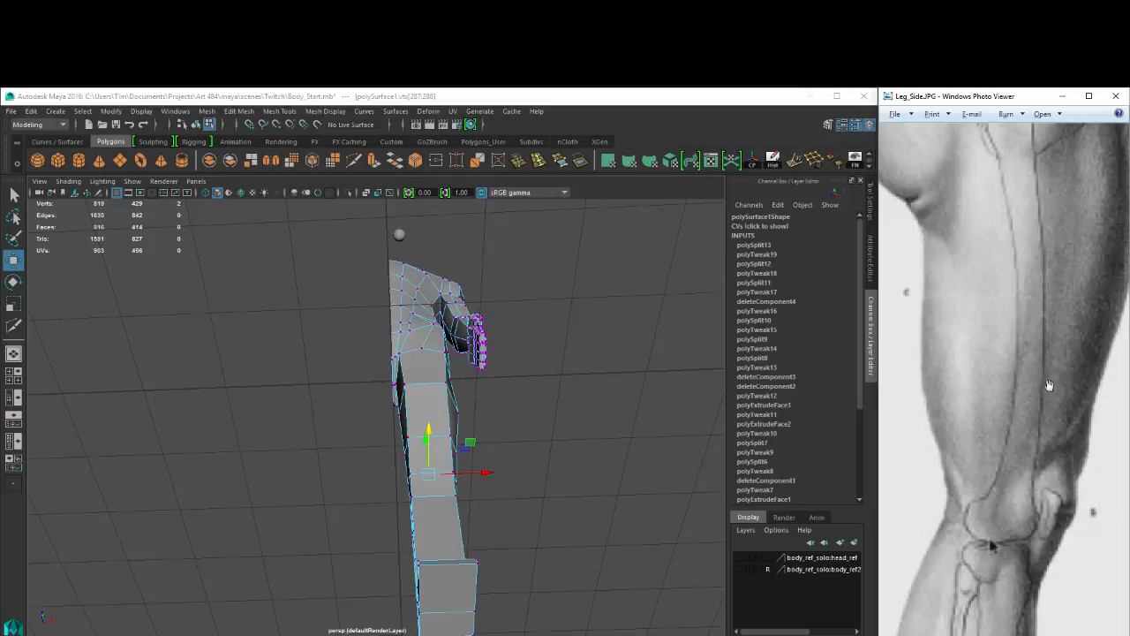
pyautogui.moveTo(1050, 384); pyautogui.dragTo(1053, 549)
pyautogui.moveTo(1045, 591); pyautogui.dragTo(1034, 508)
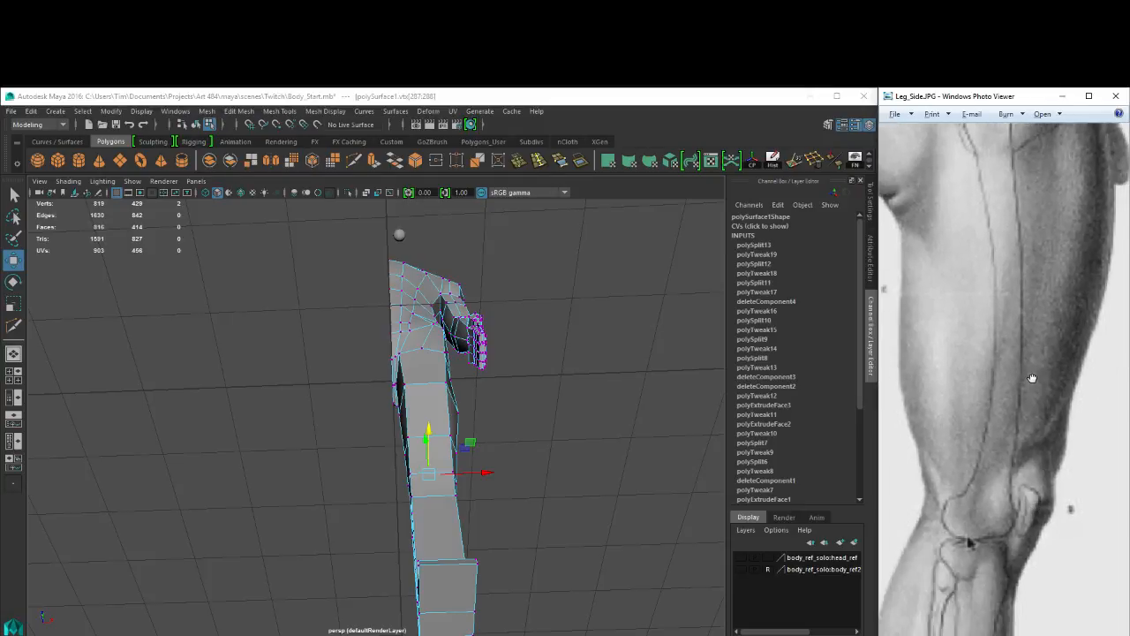
pyautogui.moveTo(1032, 378); pyautogui.dragTo(1025, 425)
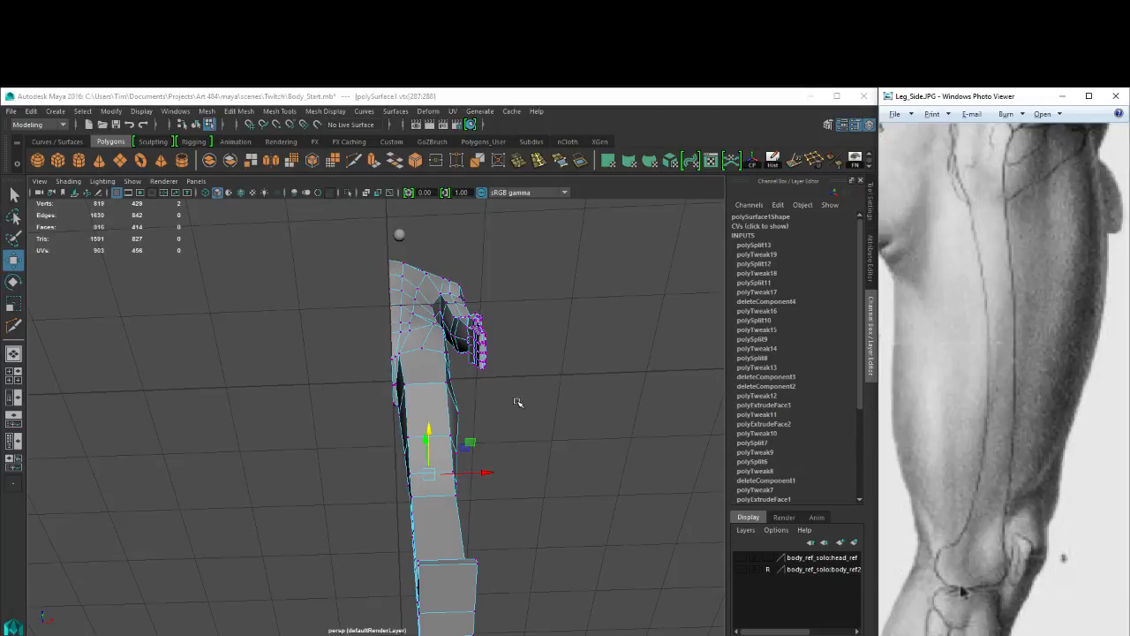
# Back in Maya, move the two middle vertices on the outer side of the knee and the outer ankle vertex outward.
pyautogui.keyDown('alt'); pyautogui.moveTo(456, 425); pyautogui.dragTo(497, 540); pyautogui.keyUp('alt')
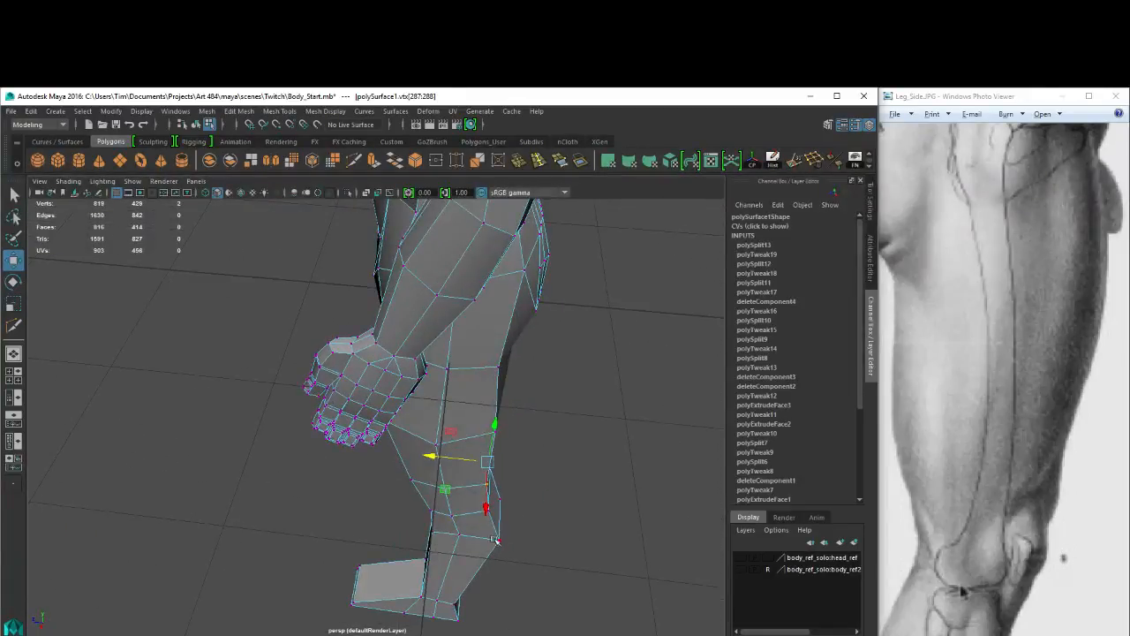
pyautogui.click(450, 518)
pyautogui.keyDown('shift'); pyautogui.click(459, 535); pyautogui.keyUp('shift')
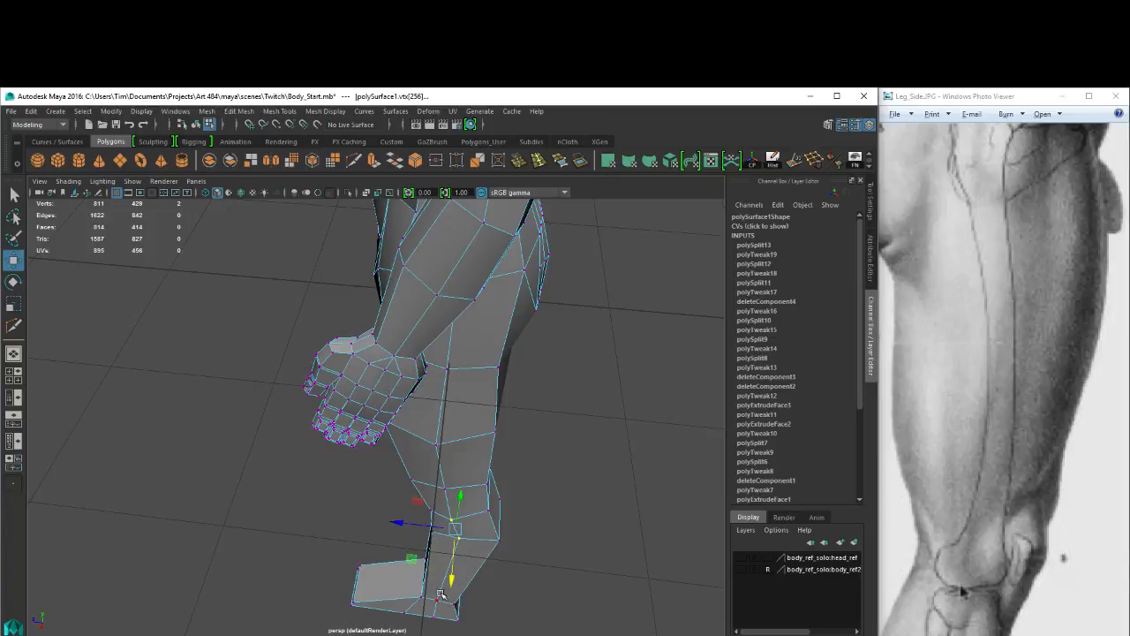
pyautogui.click(435, 599)
pyautogui.keyDown('alt'); pyautogui.moveTo(486, 564); pyautogui.dragTo(508, 507, button='middle'); pyautogui.keyUp('alt')
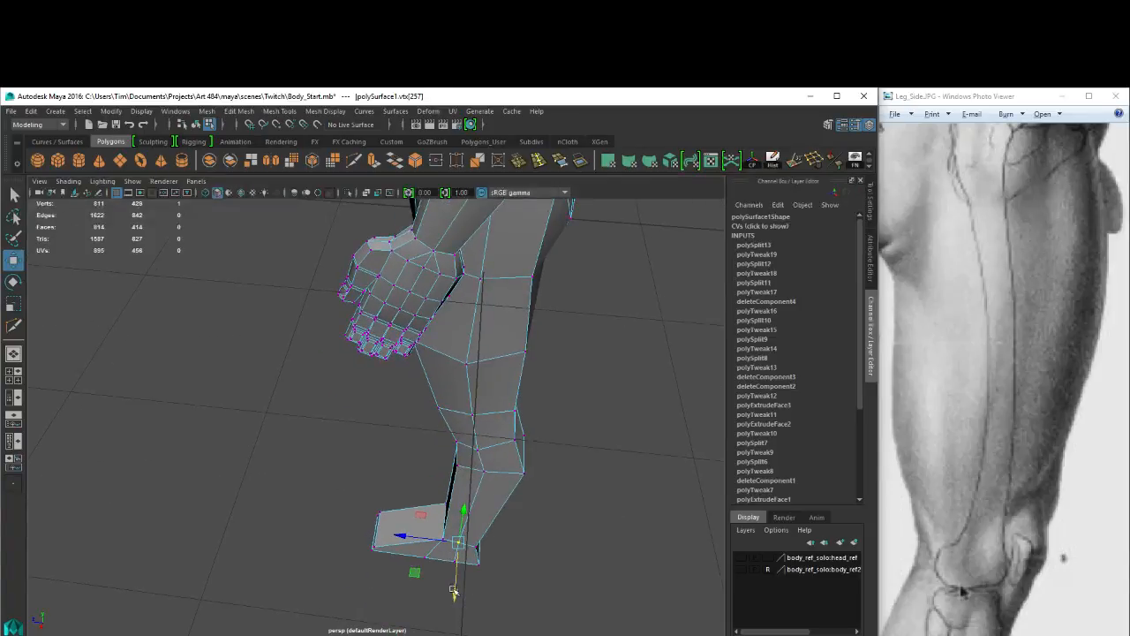
pyautogui.moveTo(454, 591); pyautogui.dragTo(454, 598)
pyautogui.keyDown('alt'); pyautogui.moveTo(375, 521); pyautogui.dragTo(505, 377); pyautogui.keyUp('alt')
pyautogui.keyDown('alt'); pyautogui.moveTo(457, 258); pyautogui.dragTo(491, 365, button='middle'); pyautogui.keyUp('alt')
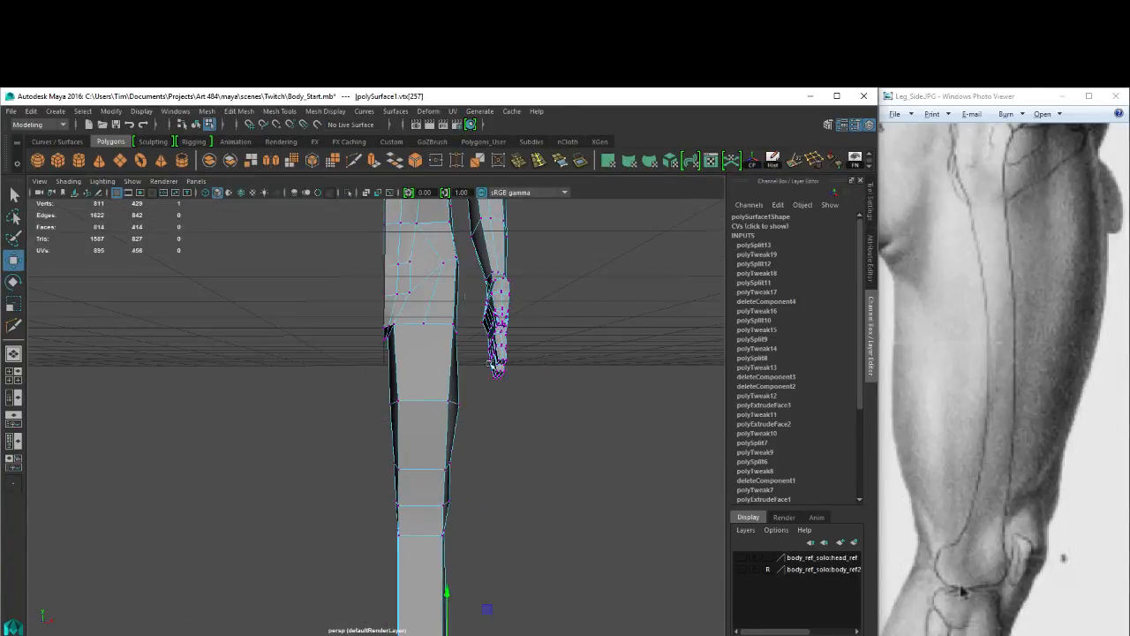
pyautogui.keyDown('alt'); pyautogui.moveTo(300, 309); pyautogui.dragTo(428, 272, button='right'); pyautogui.keyUp('alt')
pyautogui.keyDown('alt'); pyautogui.moveTo(427, 272); pyautogui.dragTo(414, 382, button='middle'); pyautogui.keyUp('alt')
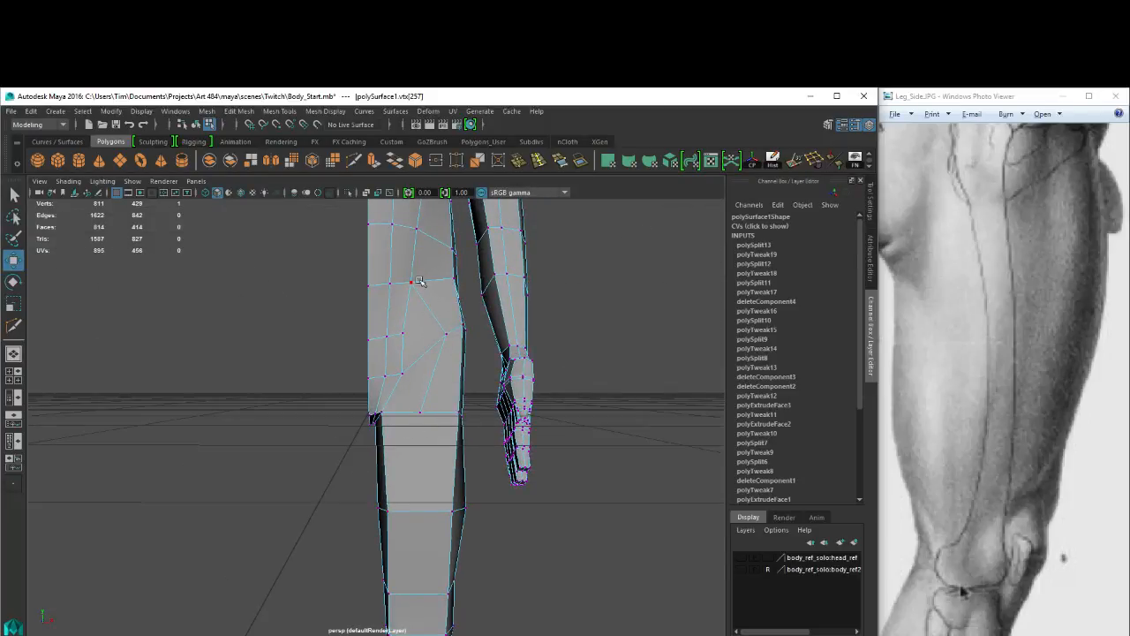
# Switch to the front view and move the outer hip vertex upward and slightly inward.
pyautogui.press('space')
pyautogui.moveTo(412, 281); pyautogui.dragTo(415, 310)
pyautogui.keyDown('alt'); pyautogui.moveTo(502, 413); pyautogui.dragTo(373, 337, button='right'); pyautogui.keyUp('alt')
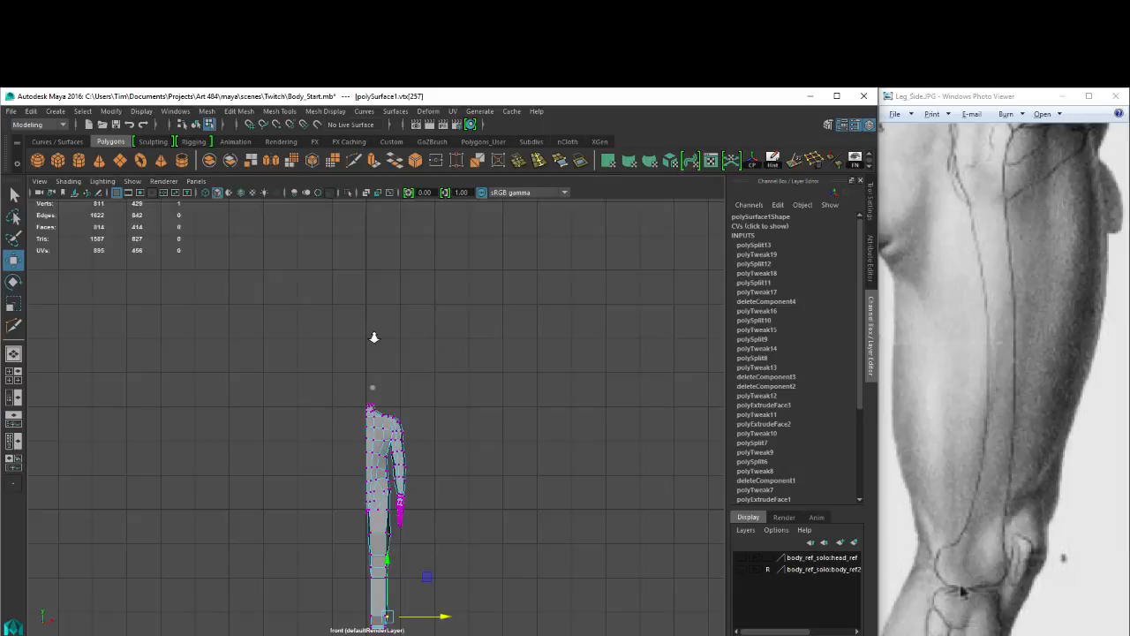
pyautogui.keyDown('alt'); pyautogui.moveTo(374, 337); pyautogui.dragTo(392, 273, button='middle'); pyautogui.keyUp('alt')
pyautogui.keyDown('alt'); pyautogui.moveTo(391, 273); pyautogui.dragTo(659, 507, button='right'); pyautogui.keyUp('alt')
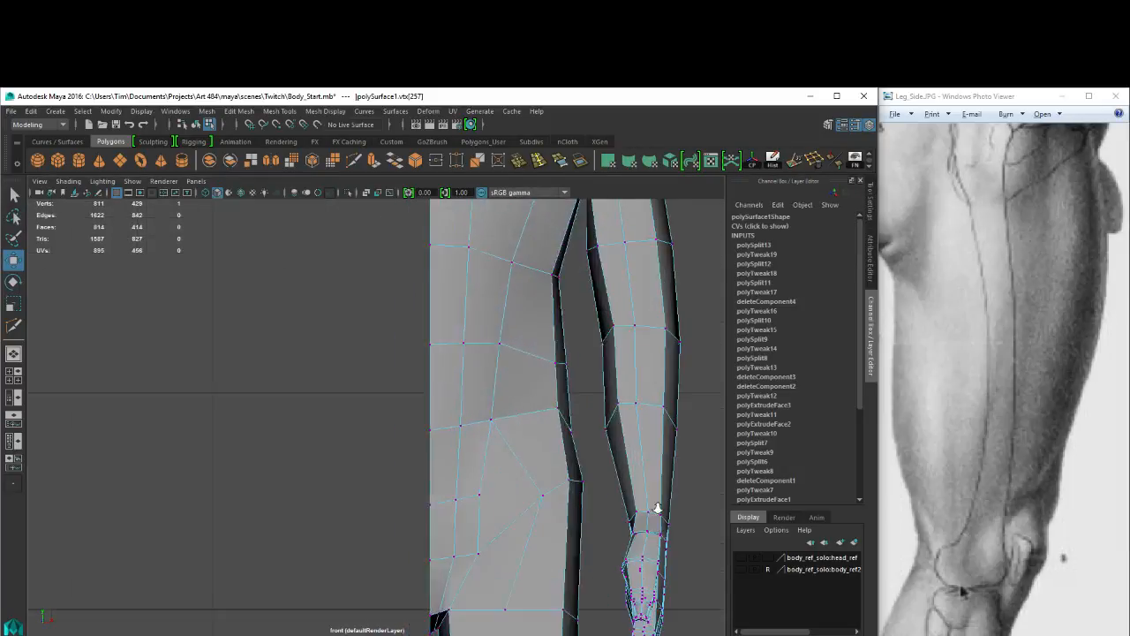
pyautogui.moveTo(549, 402)
pyautogui.mouseDown()
pyautogui.moveTo(577, 432)
pyautogui.moveTo(568, 414)
pyautogui.mouseUp()
pyautogui.click(570, 431)
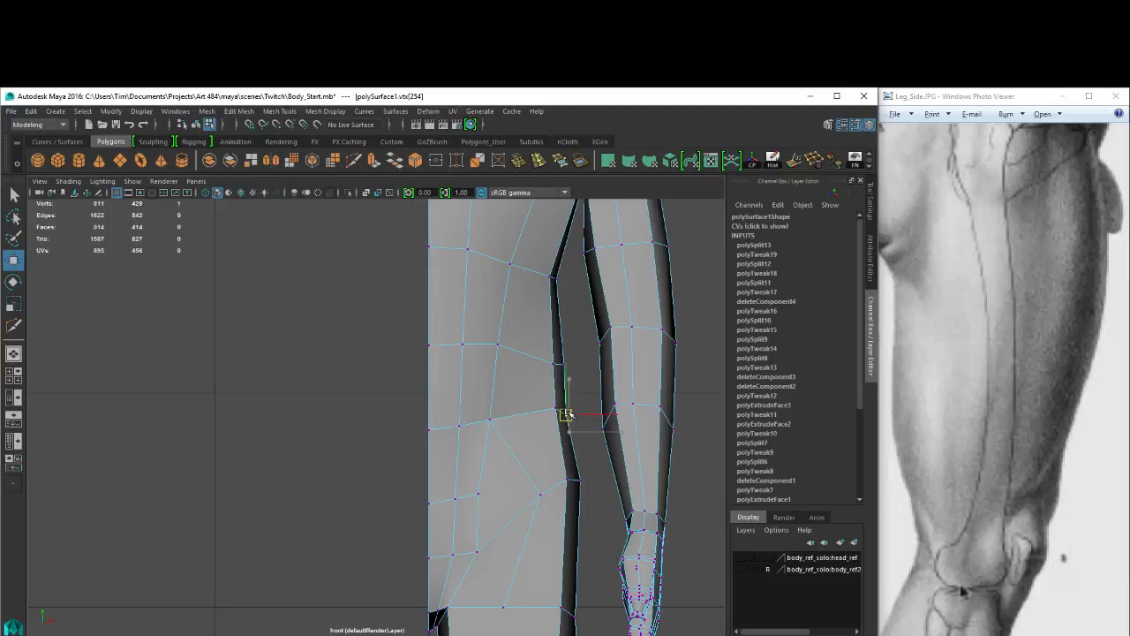
# Lighten the viewport background and show the body_ref2 reference layer with textured shading behind the mesh.
pyautogui.hotkey('alt', 'b')
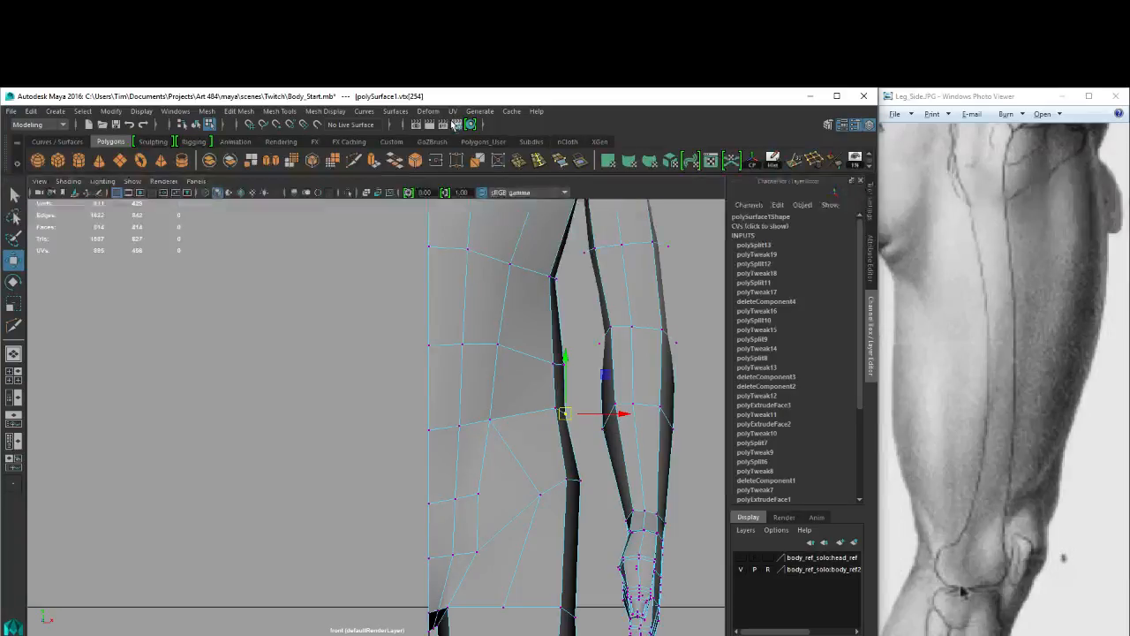
pyautogui.press('6')
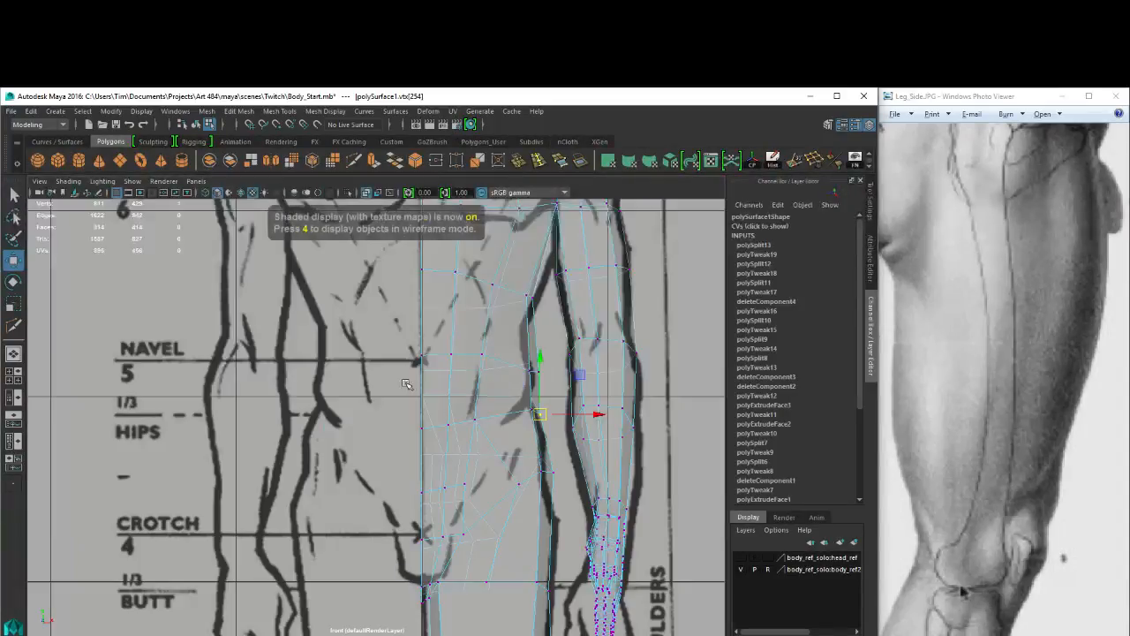
pyautogui.keyDown('alt'); pyautogui.moveTo(405, 384); pyautogui.dragTo(346, 433, button='middle'); pyautogui.keyUp('alt')
pyautogui.keyDown('alt'); pyautogui.moveTo(346, 434); pyautogui.dragTo(502, 375, button='right'); pyautogui.keyUp('alt')
# Align the armpit and upper side torso vertices with the reference outline, moving the side vertices below the armpit up and outward.
pyautogui.moveTo(474, 308); pyautogui.dragTo(499, 368)
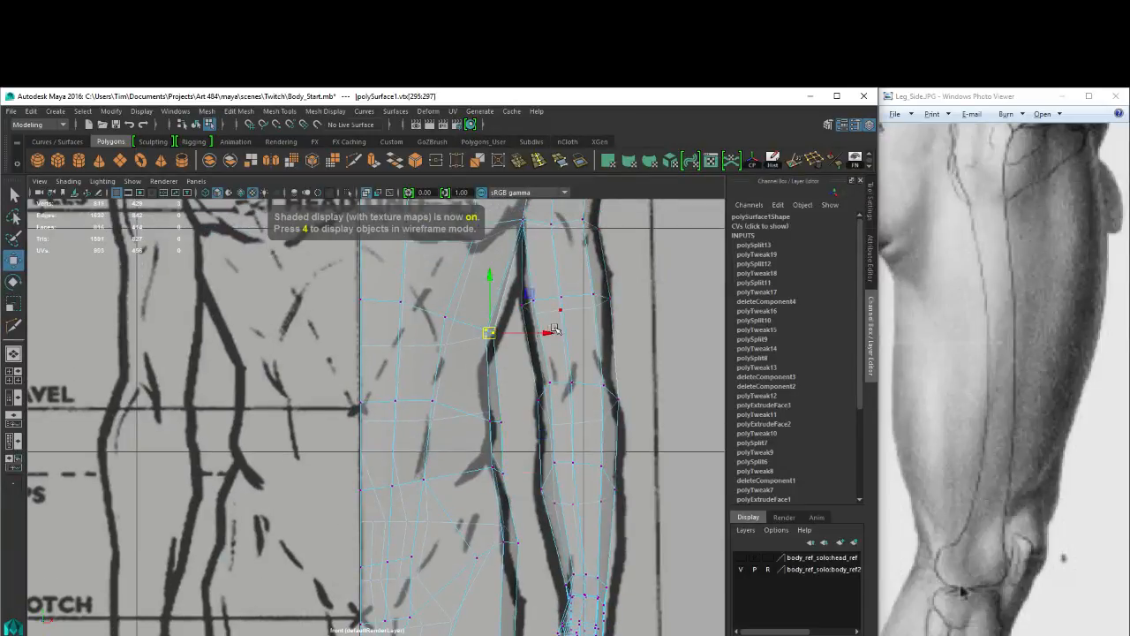
pyautogui.moveTo(544, 333); pyautogui.dragTo(550, 333)
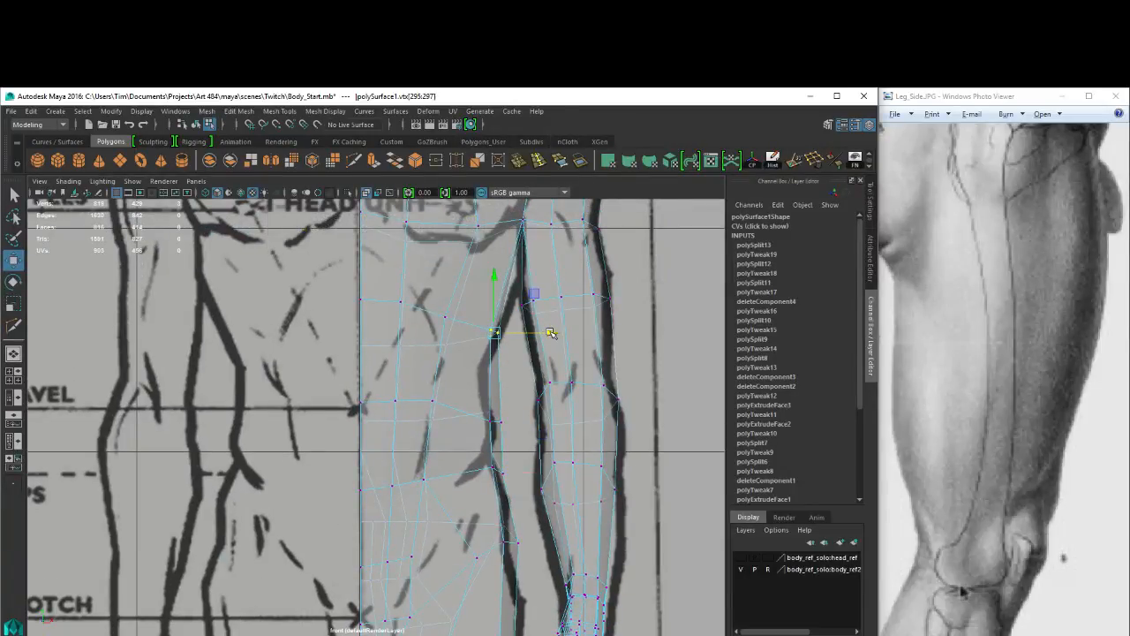
pyautogui.keyDown('alt'); pyautogui.moveTo(542, 250); pyautogui.dragTo(541, 308, button='middle'); pyautogui.keyUp('alt')
pyautogui.moveTo(505, 256); pyautogui.dragTo(528, 296)
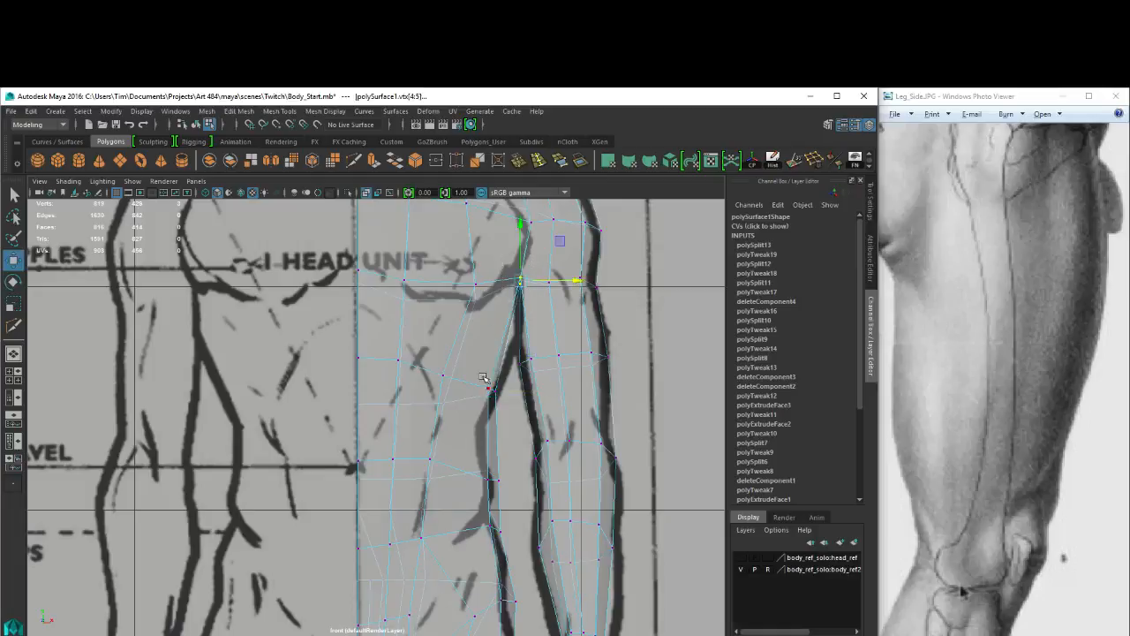
pyautogui.moveTo(479, 374); pyautogui.dragTo(505, 359)
# Raise the inner and middle vertices of the ribcage row below the chest, undoing the excess adjustment.
pyautogui.moveTo(432, 356); pyautogui.dragTo(457, 409)
pyautogui.moveTo(442, 342); pyautogui.dragTo(442, 318)
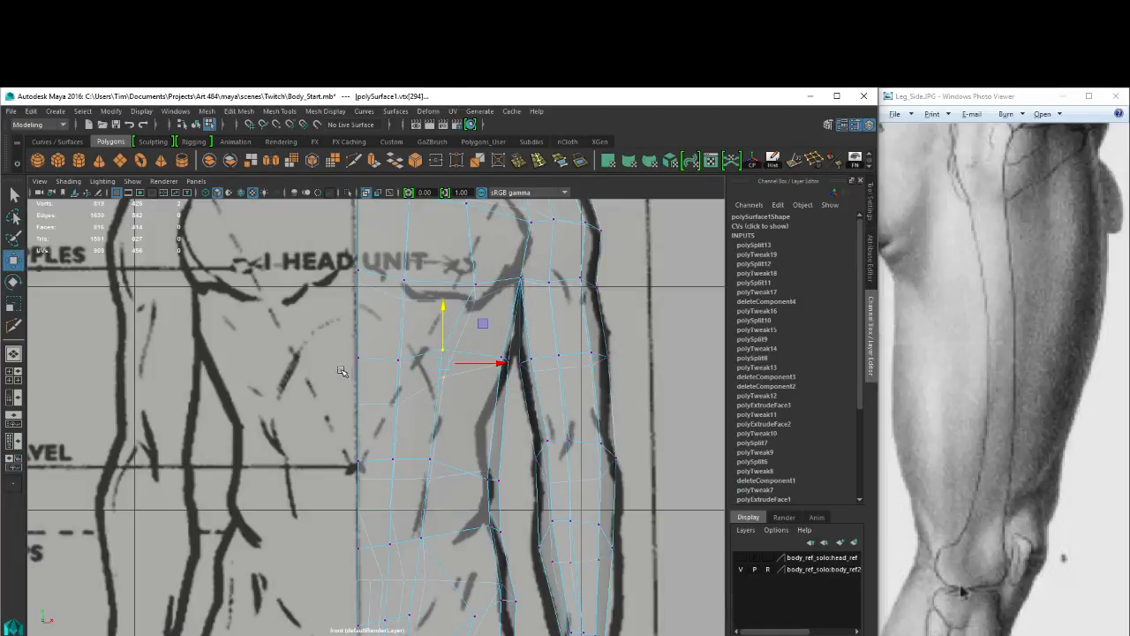
pyautogui.moveTo(341, 381); pyautogui.dragTo(413, 428)
pyautogui.moveTo(379, 351); pyautogui.dragTo(380, 284)
pyautogui.click(382, 297)
pyautogui.hotkey('ctrl', 'z')
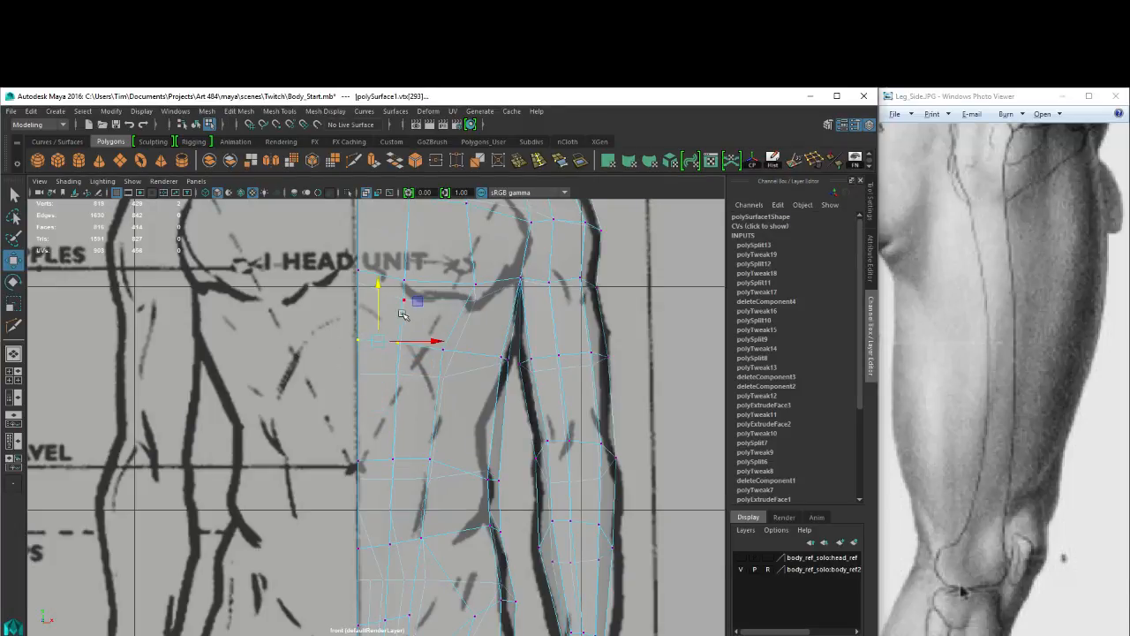
# Move the waist row's outer, middle and inner vertices up toward the narrowest point of the reference waist.
pyautogui.moveTo(471, 450); pyautogui.dragTo(479, 426)
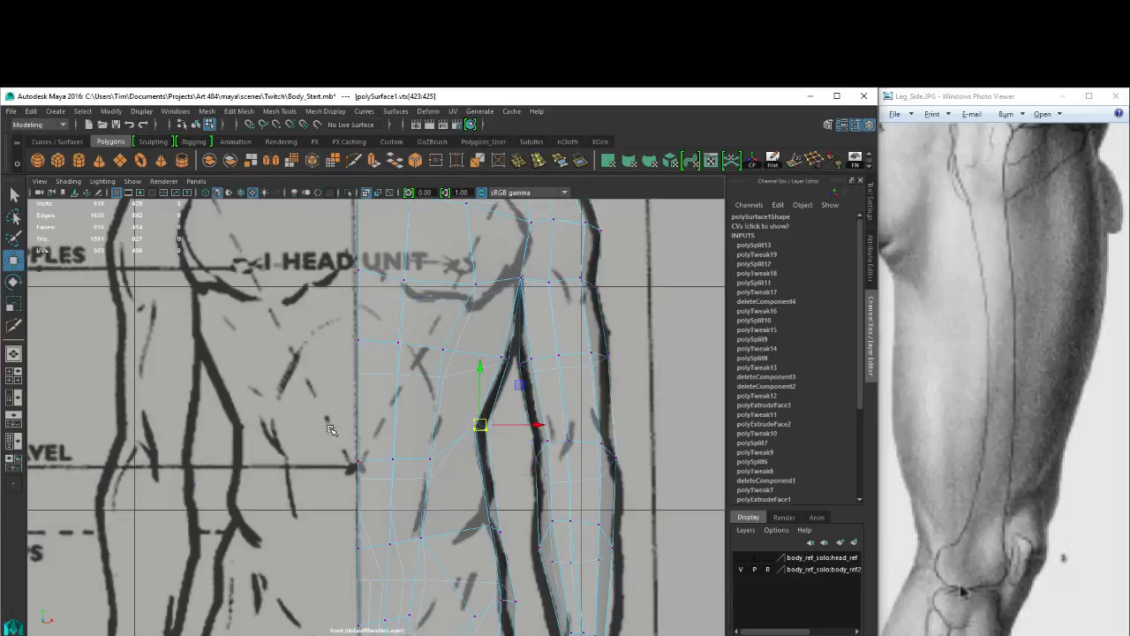
pyautogui.moveTo(329, 427); pyautogui.dragTo(440, 502)
pyautogui.moveTo(396, 413); pyautogui.dragTo(440, 424)
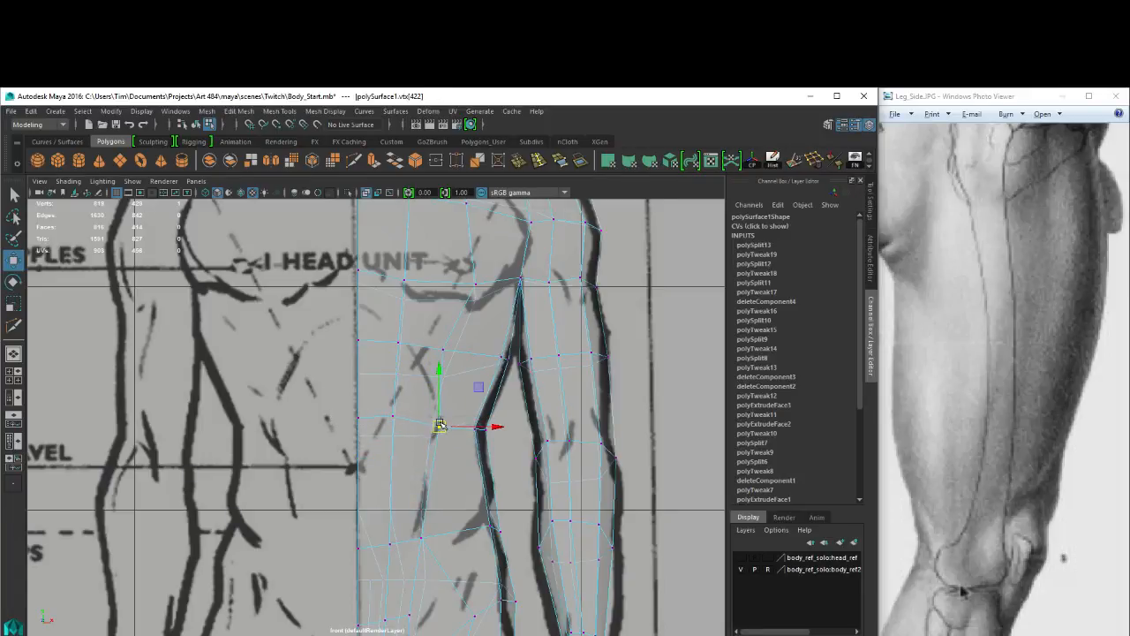
# Nudge the middle ribcage vertex outward and lower the two under-chest vertices onto the reference's pectoral line.
pyautogui.moveTo(448, 342); pyautogui.dragTo(452, 352)
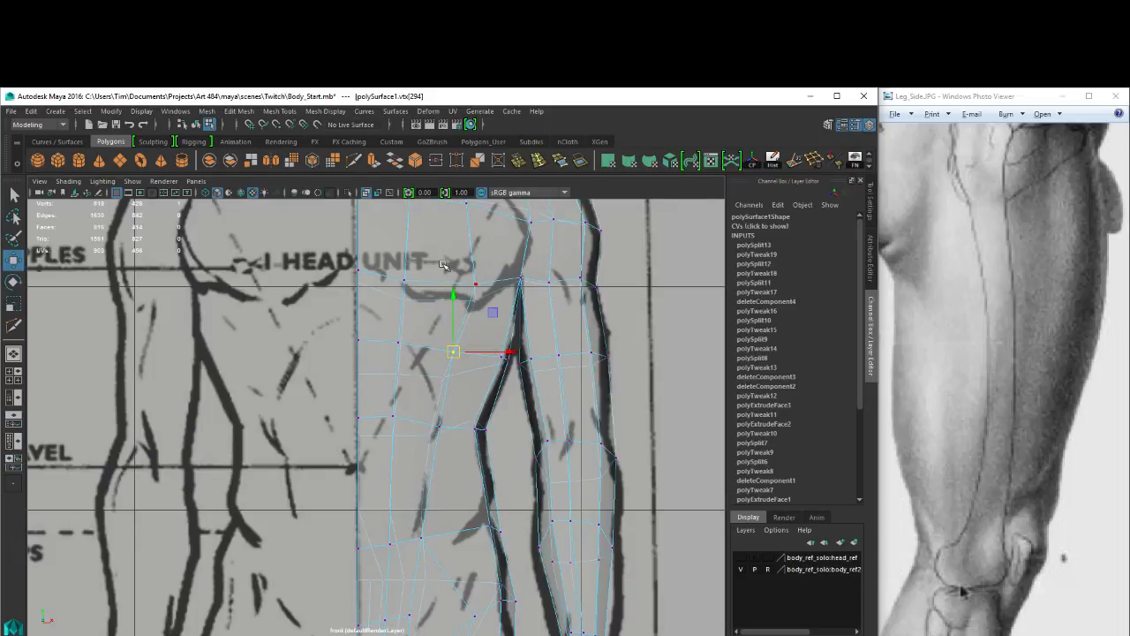
pyautogui.moveTo(485, 296); pyautogui.dragTo(394, 269)
pyautogui.moveTo(442, 227); pyautogui.dragTo(442, 234)
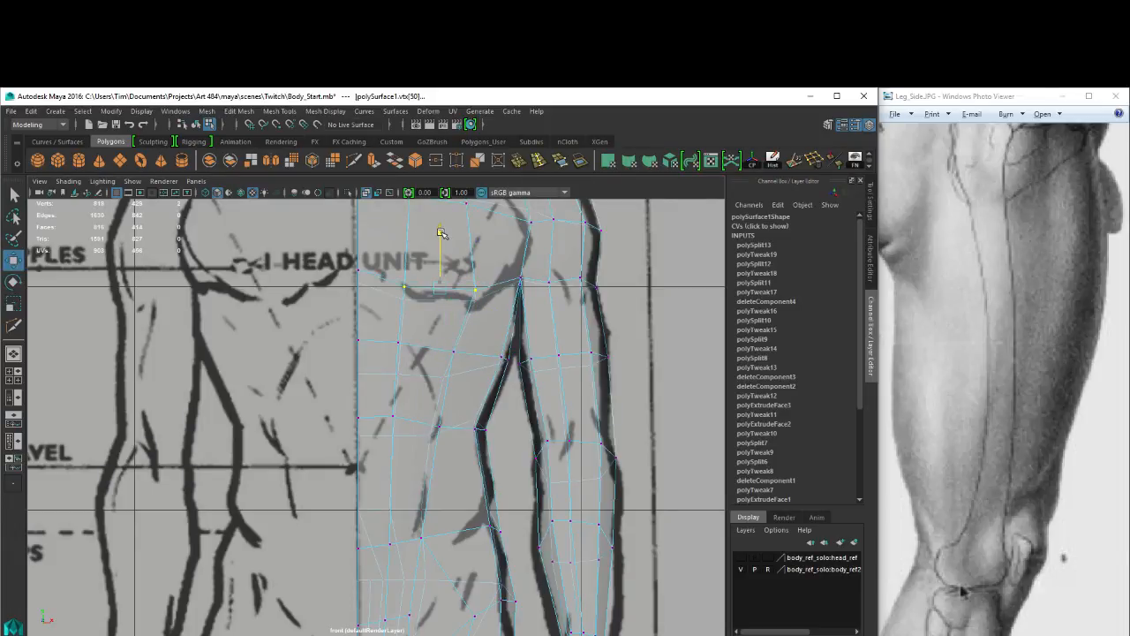
# Lower the two innermost vertices of the waist row slightly.
pyautogui.keyDown('alt'); pyautogui.moveTo(418, 420); pyautogui.dragTo(431, 360, button='middle'); pyautogui.keyUp('alt')
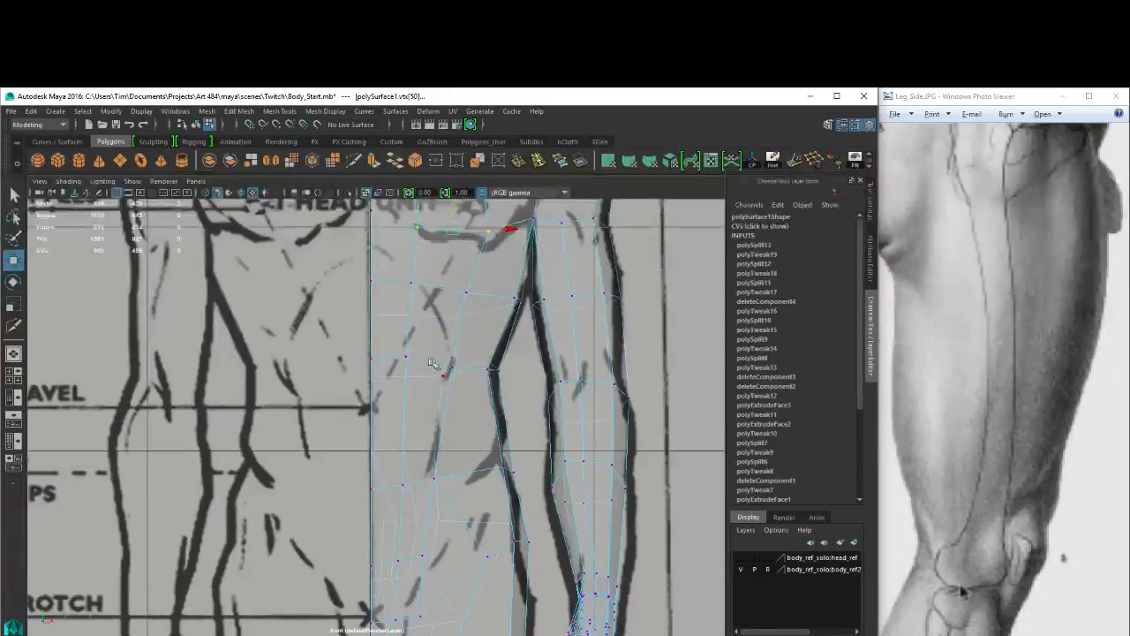
pyautogui.moveTo(360, 342); pyautogui.dragTo(418, 368)
pyautogui.moveTo(388, 301); pyautogui.dragTo(388, 310)
# Fine-tune the height of the outer waist vertex and move the outer hip vertices up and inward onto the reference outline.
pyautogui.click(490, 365)
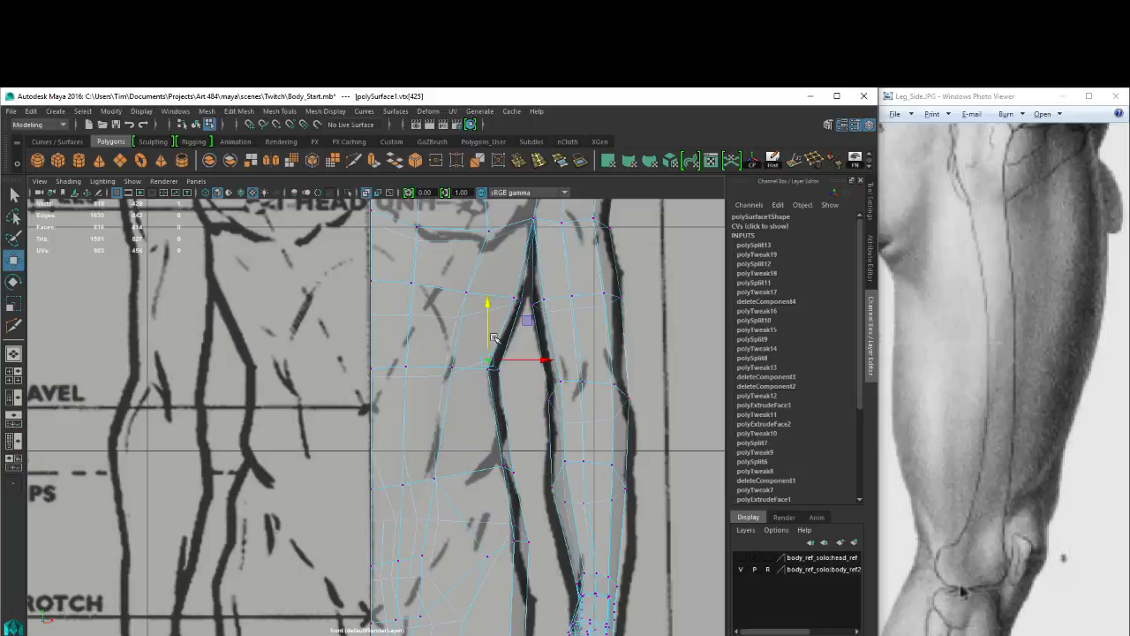
pyautogui.moveTo(486, 302); pyautogui.dragTo(486, 309)
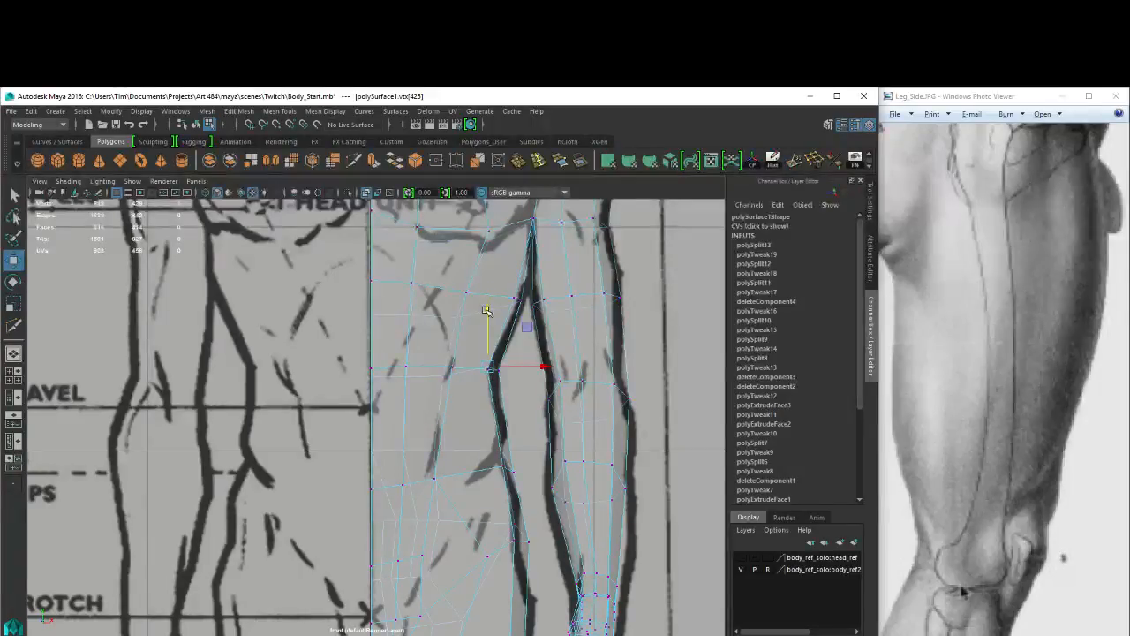
pyautogui.keyDown('alt'); pyautogui.moveTo(496, 454); pyautogui.dragTo(493, 398, button='middle'); pyautogui.keyUp('alt')
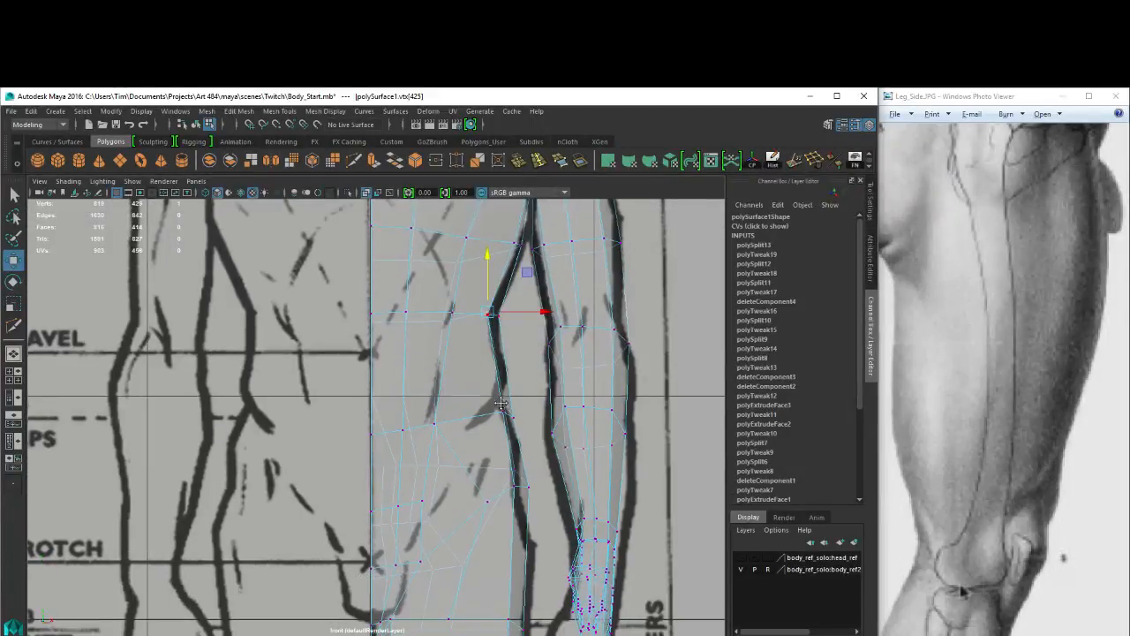
pyautogui.moveTo(493, 398)
pyautogui.mouseDown()
pyautogui.moveTo(521, 430)
pyautogui.moveTo(508, 389)
pyautogui.mouseUp()
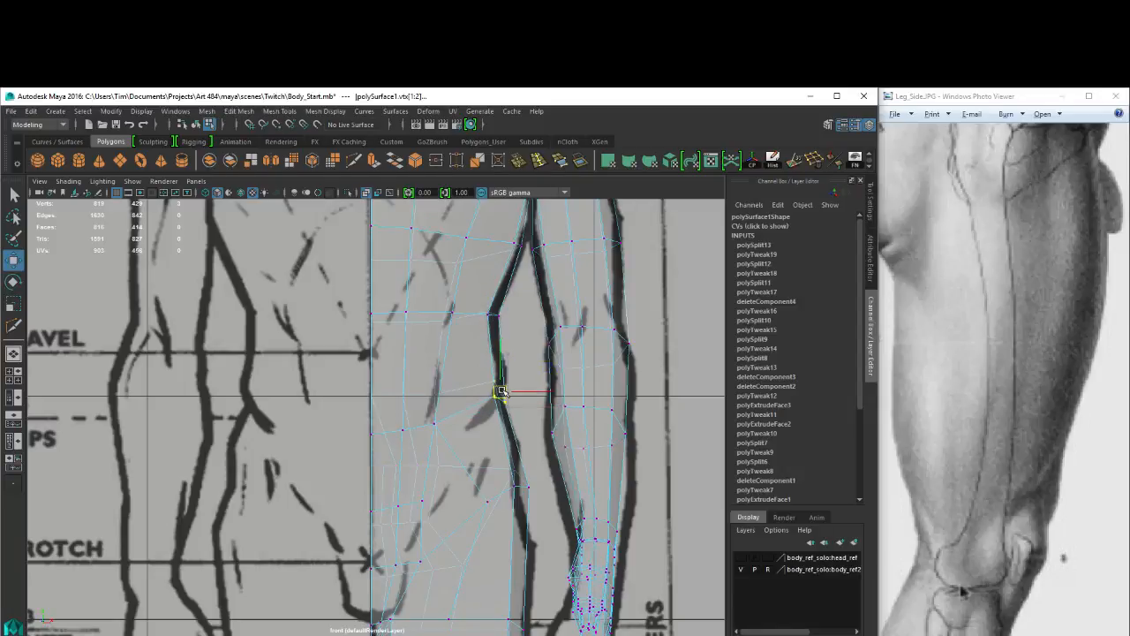
# Move two front pelvis vertices outward to follow the groin crease in the reference.
pyautogui.keyDown('alt'); pyautogui.moveTo(377, 386); pyautogui.dragTo(399, 314, button='middle'); pyautogui.keyUp('alt')
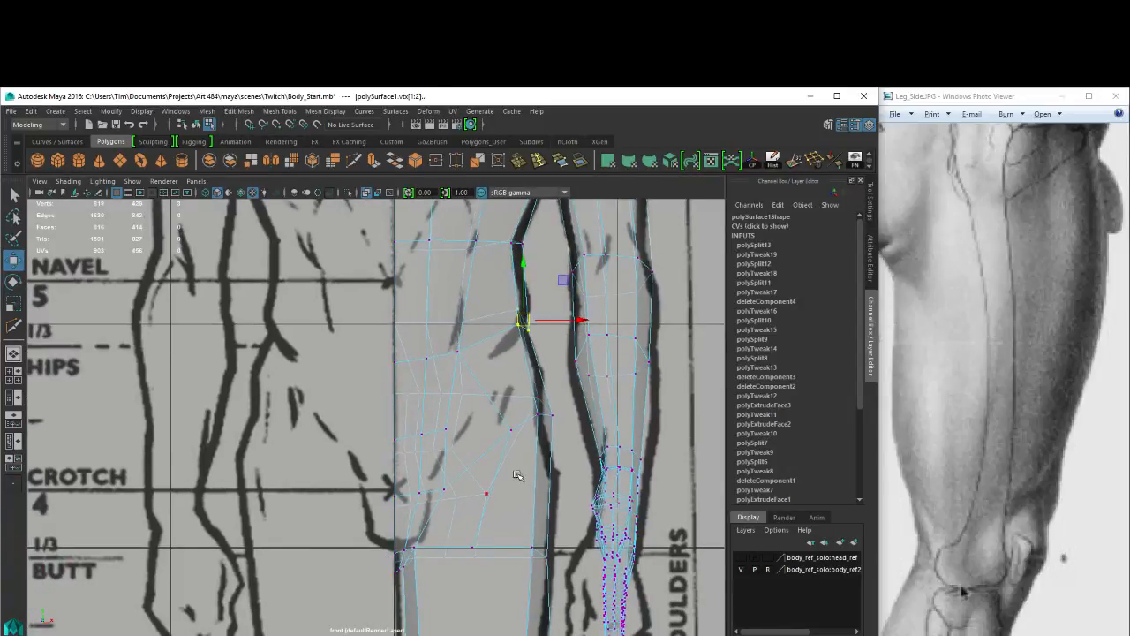
pyautogui.keyDown('alt'); pyautogui.moveTo(529, 420); pyautogui.dragTo(551, 391, button='middle'); pyautogui.keyUp('alt')
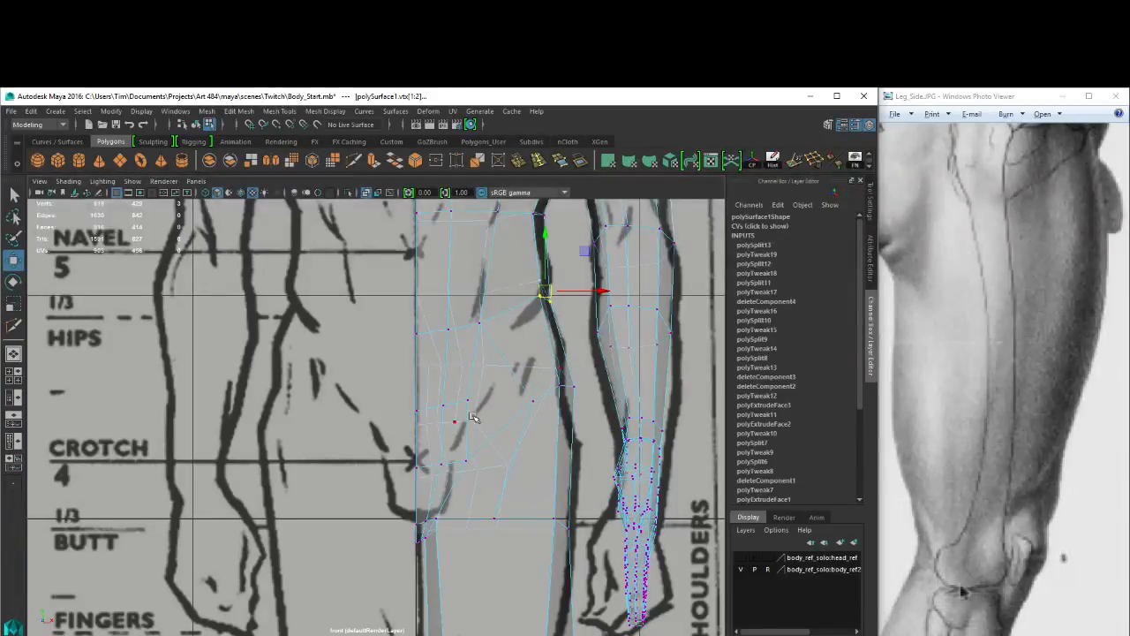
pyautogui.moveTo(457, 444); pyautogui.dragTo(477, 423)
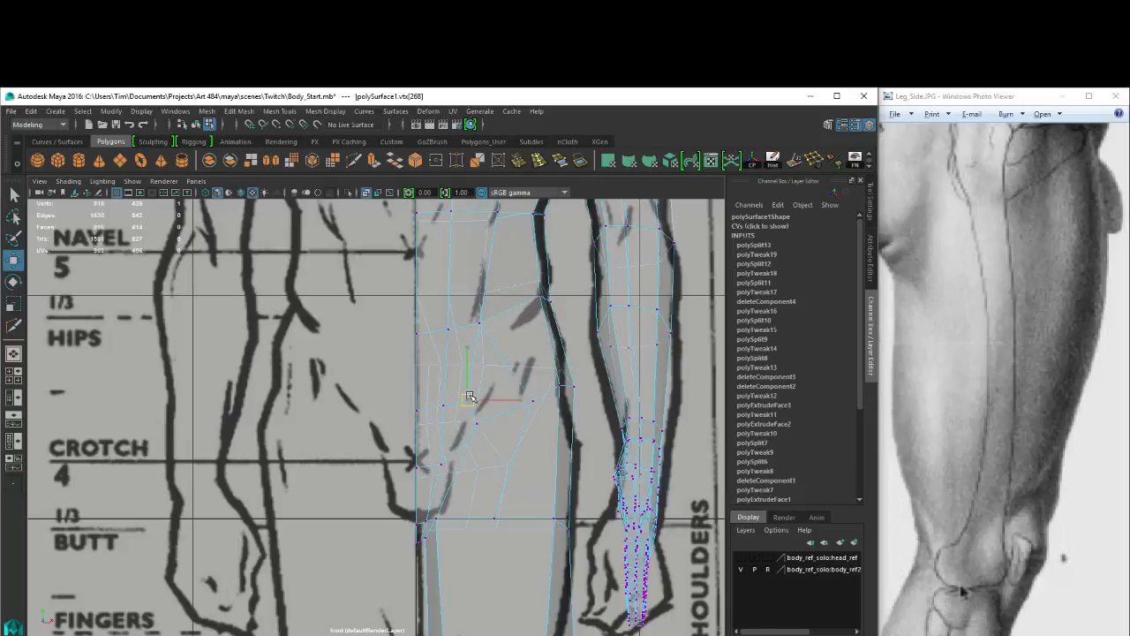
pyautogui.click(481, 390)
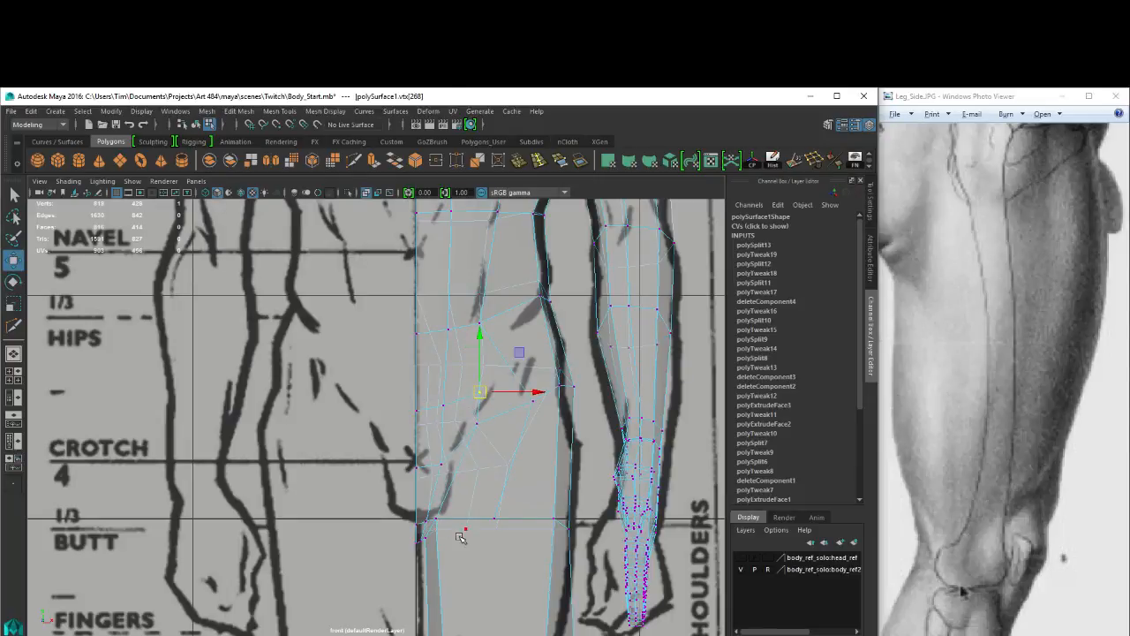
# Raise the crotch and upper inner thigh vertices, and shift the vertex beside the crotch centerline slightly outward.
pyautogui.keyDown('alt'); pyautogui.moveTo(462, 532); pyautogui.dragTo(422, 466, button='middle'); pyautogui.keyUp('alt')
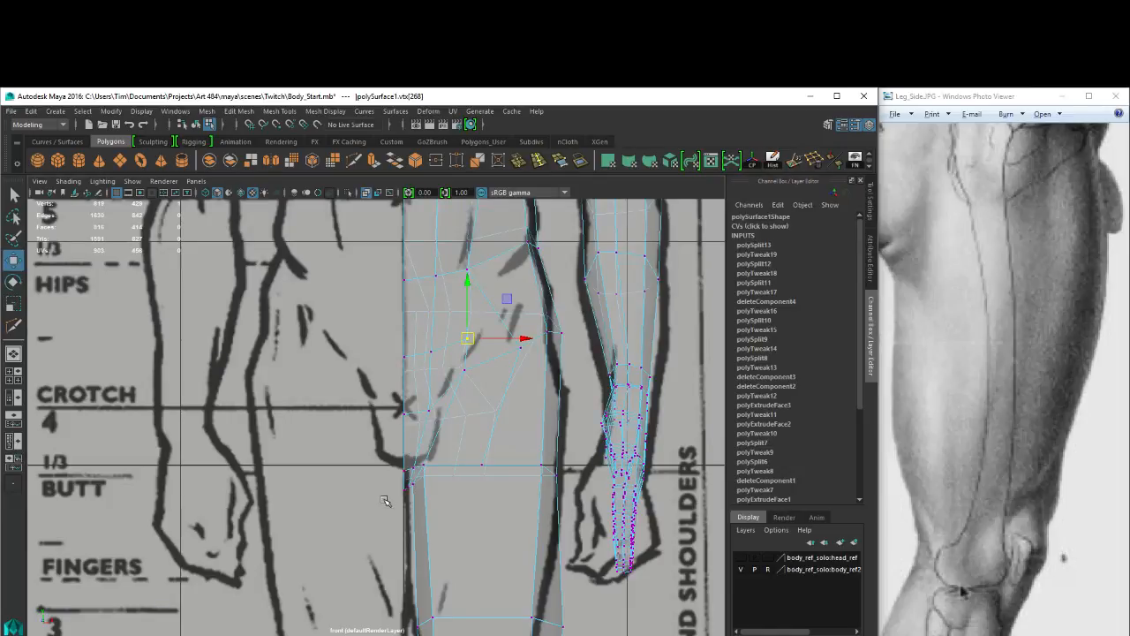
pyautogui.moveTo(418, 456); pyautogui.dragTo(428, 499)
pyautogui.scroll(2, 412, 403)
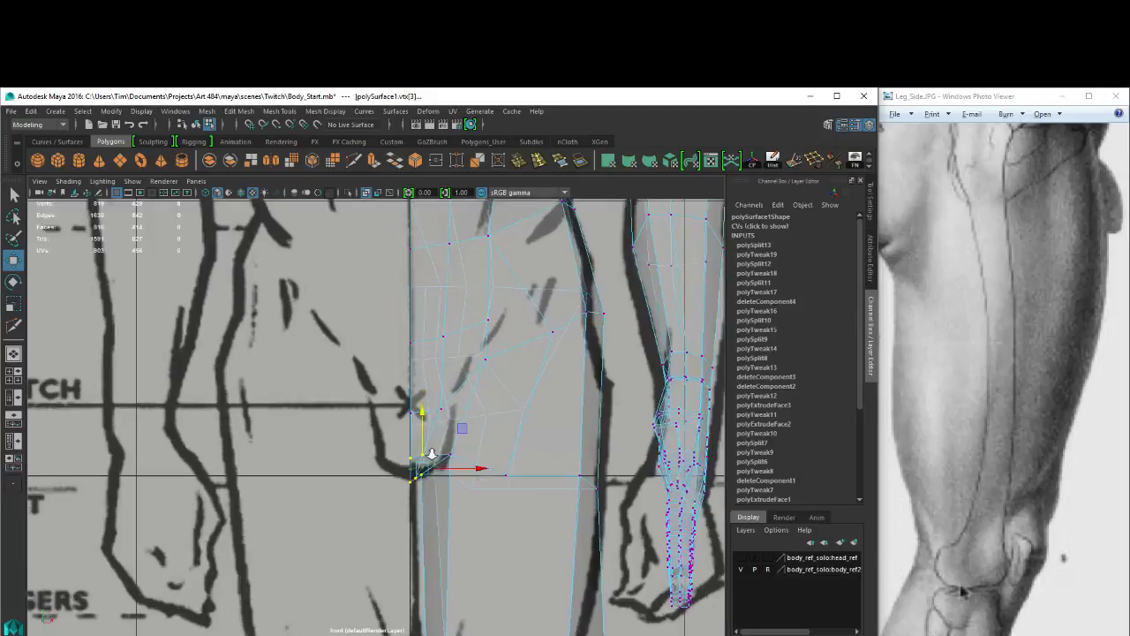
pyautogui.scroll(2, 432, 454)
pyautogui.click(439, 437)
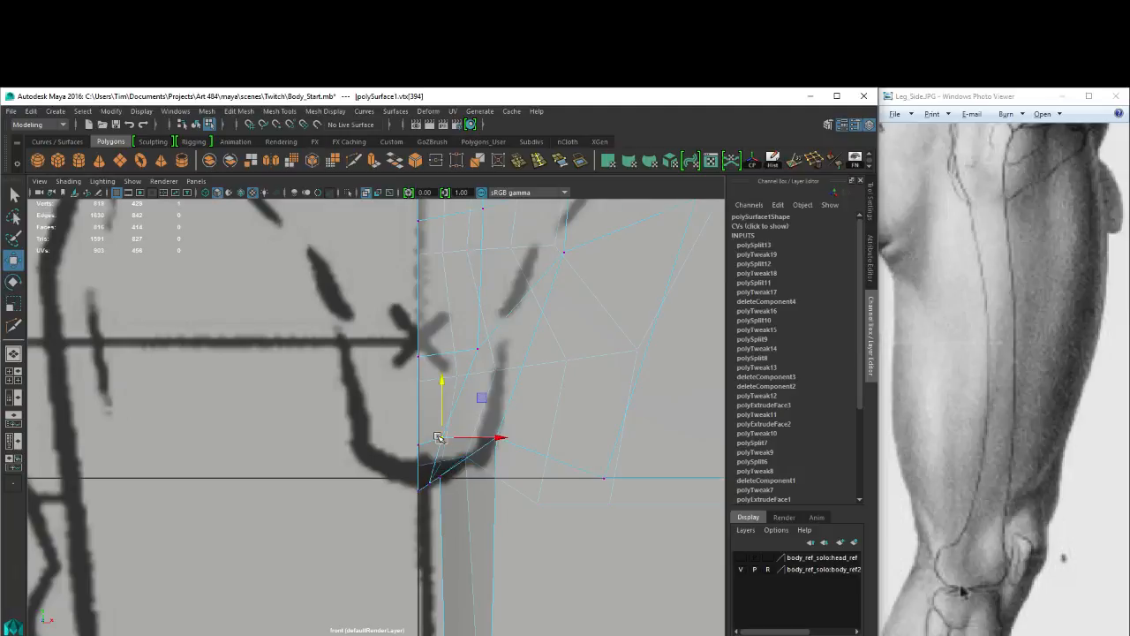
pyautogui.moveTo(438, 437); pyautogui.dragTo(448, 437)
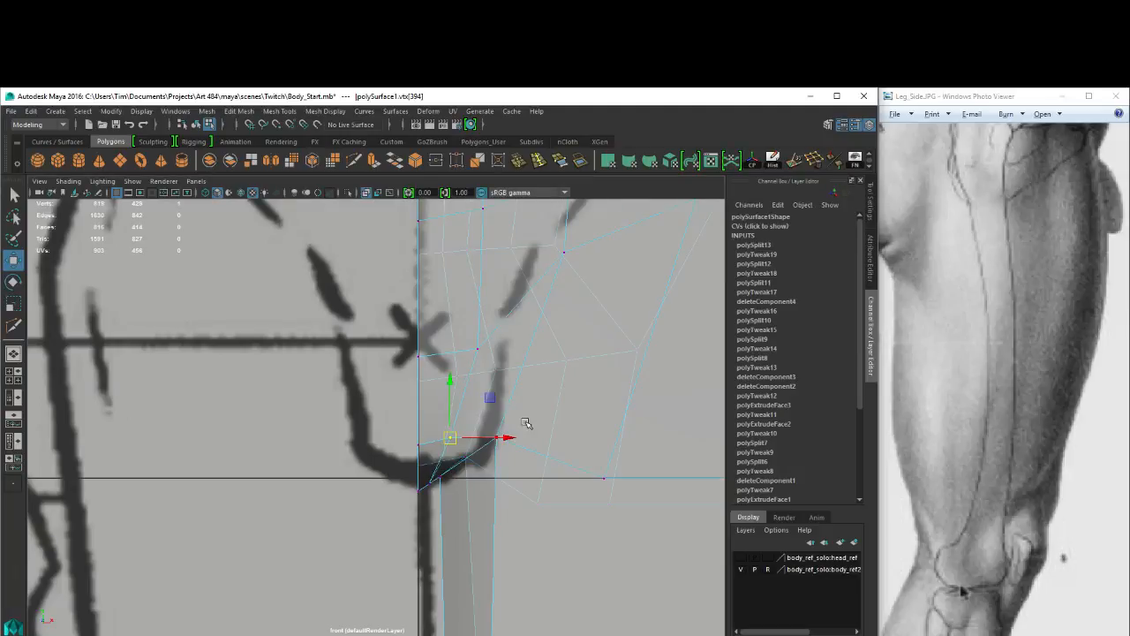
# Raise the lowest crotch vertex and the one above it on the body's centerline.
pyautogui.click(421, 506)
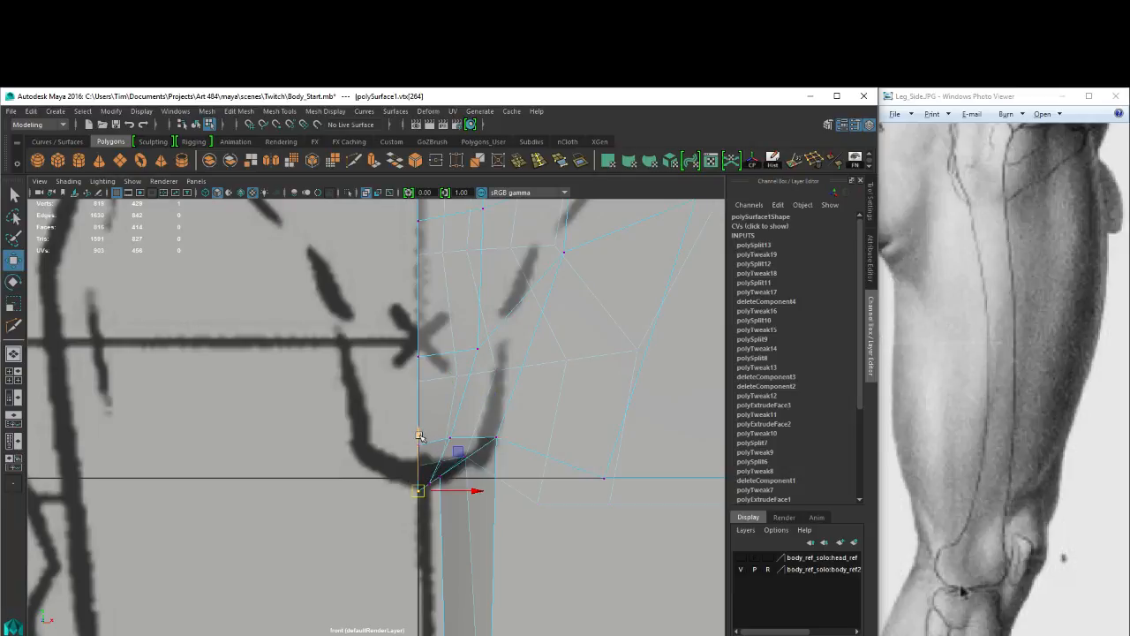
pyautogui.moveTo(421, 436); pyautogui.dragTo(420, 427)
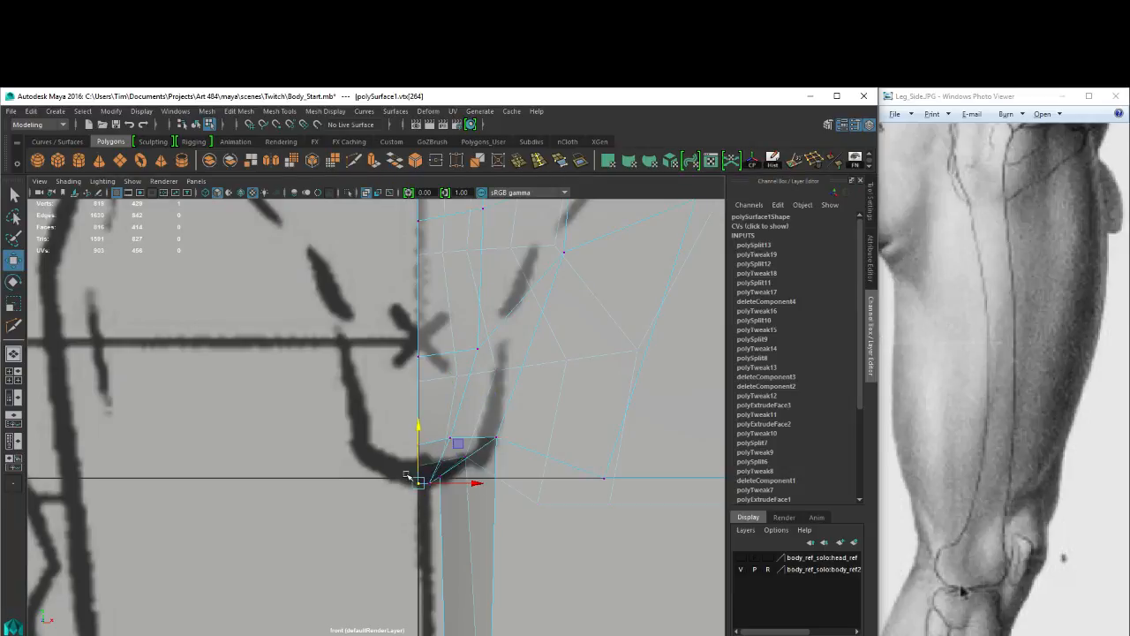
pyautogui.click(418, 438)
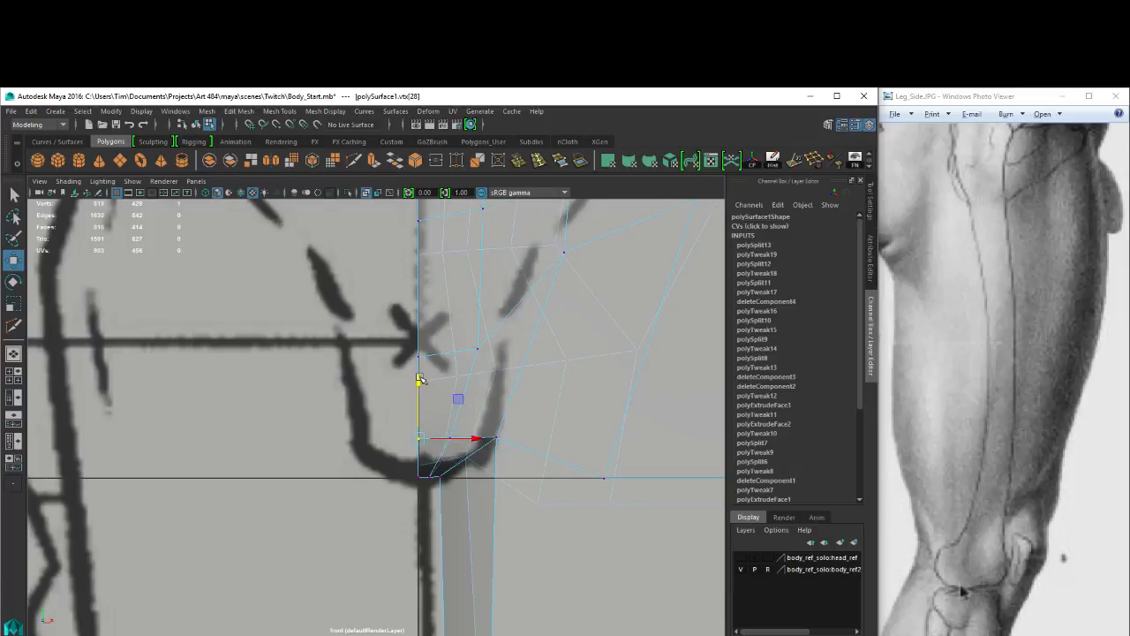
# Move the groin crease vertex up and outward, and the upper thigh vertex beside it up and inward, along the reference crease.
pyautogui.keyDown('alt'); pyautogui.moveTo(519, 304); pyautogui.dragTo(413, 380, button='middle'); pyautogui.keyUp('alt')
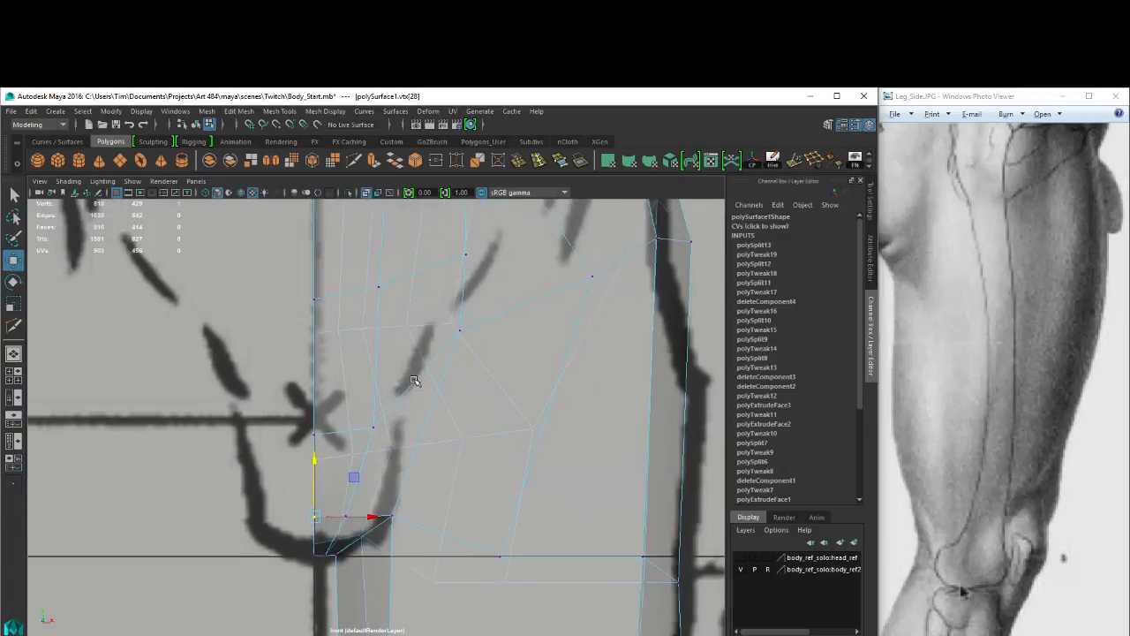
pyautogui.click(459, 329)
pyautogui.moveTo(460, 329); pyautogui.dragTo(471, 320)
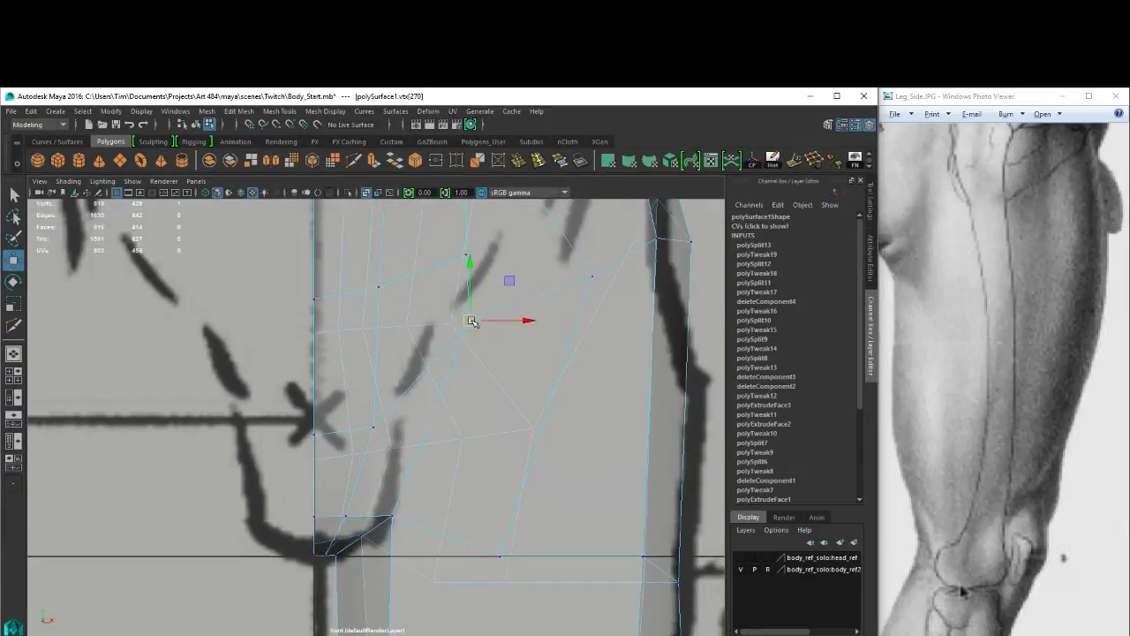
pyautogui.keyDown('alt'); pyautogui.moveTo(590, 277); pyautogui.dragTo(498, 359, button='middle'); pyautogui.keyUp('alt')
pyautogui.click(500, 359)
pyautogui.moveTo(502, 359); pyautogui.dragTo(483, 319)
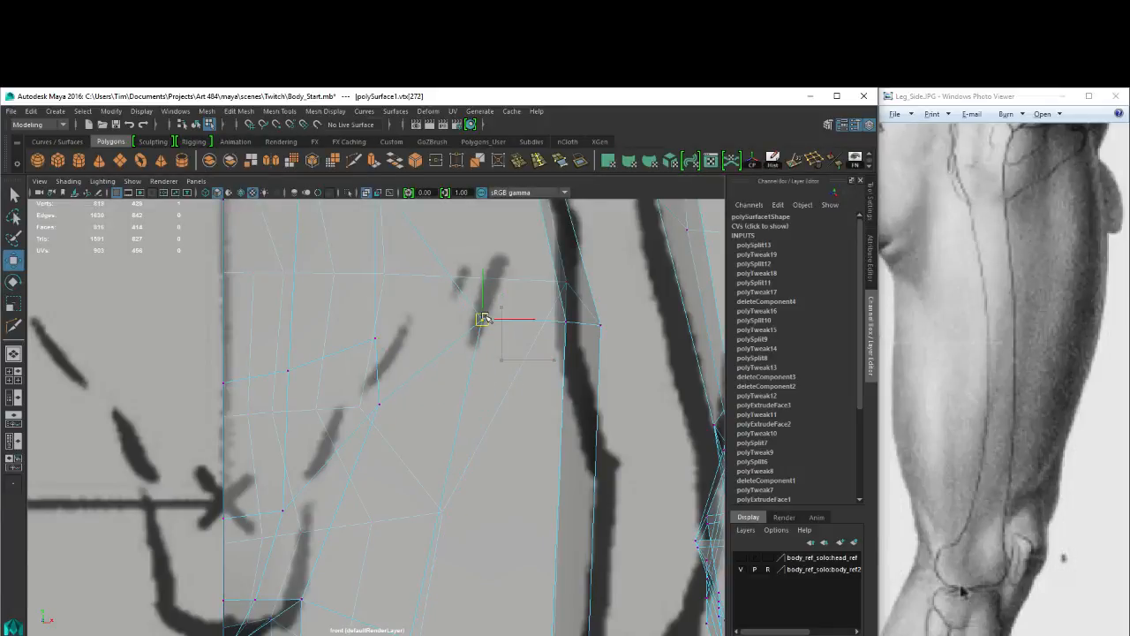
# Move the three outer vertices at the top of the thigh up and inward along the reference's hip outline.
pyautogui.keyDown('alt'); pyautogui.moveTo(551, 317); pyautogui.dragTo(483, 357, button='middle'); pyautogui.keyUp('alt')
pyautogui.moveTo(459, 295); pyautogui.dragTo(630, 449)
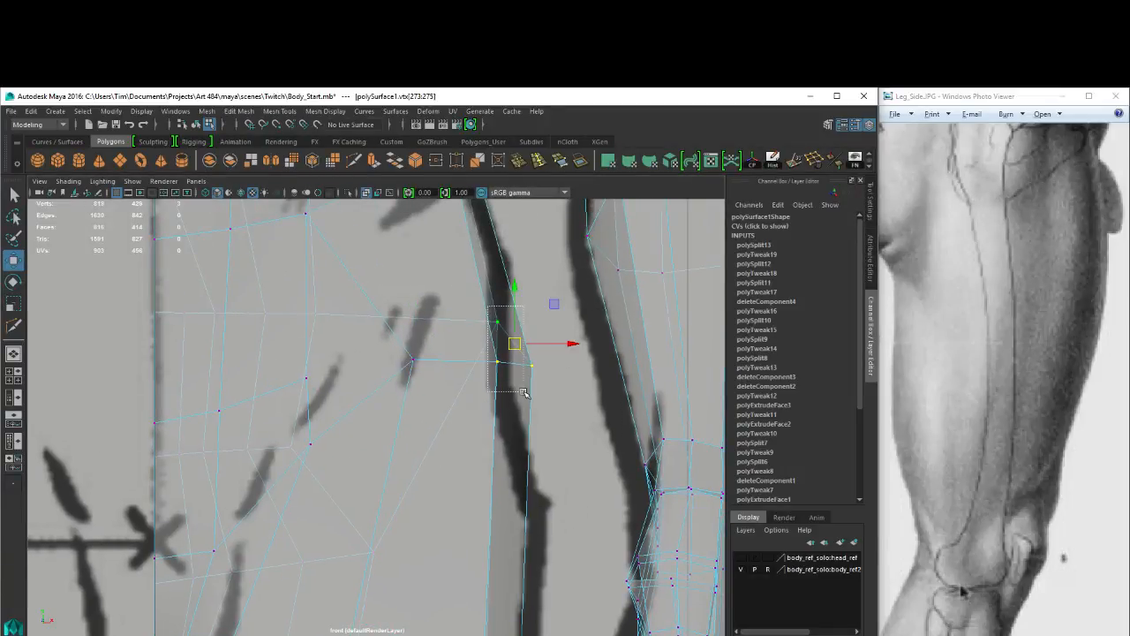
pyautogui.moveTo(515, 344); pyautogui.dragTo(497, 291)
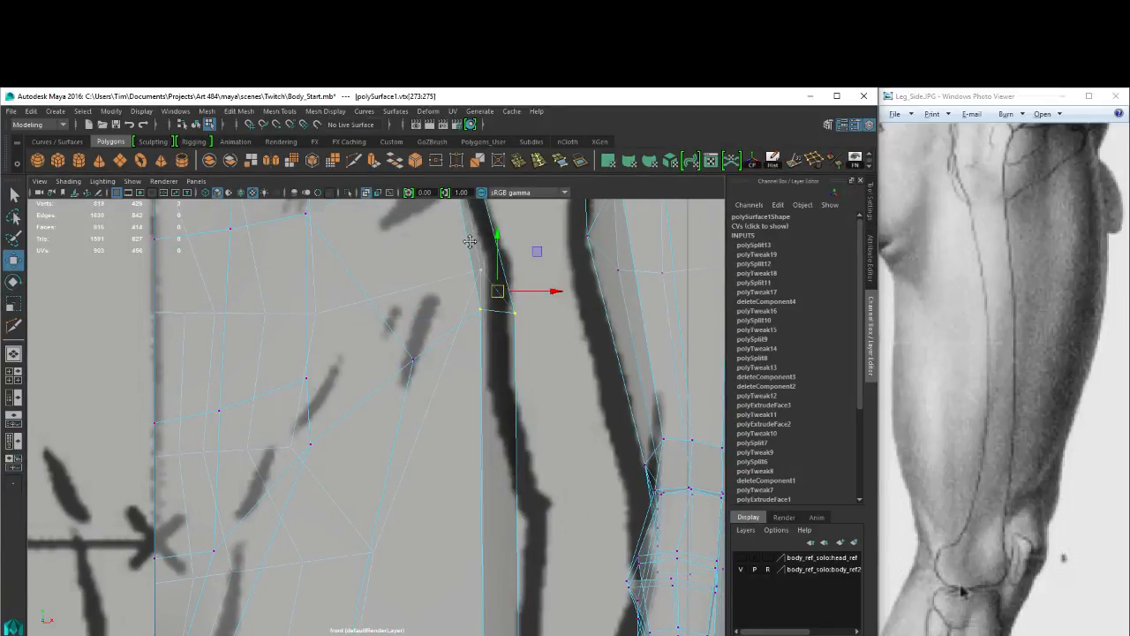
# Shift the outer hip vertices slightly up and inward along the reference's hip outline.
pyautogui.keyDown('alt'); pyautogui.moveTo(470, 241); pyautogui.dragTo(484, 279, button='middle'); pyautogui.keyUp('alt')
pyautogui.moveTo(452, 286); pyautogui.dragTo(485, 344)
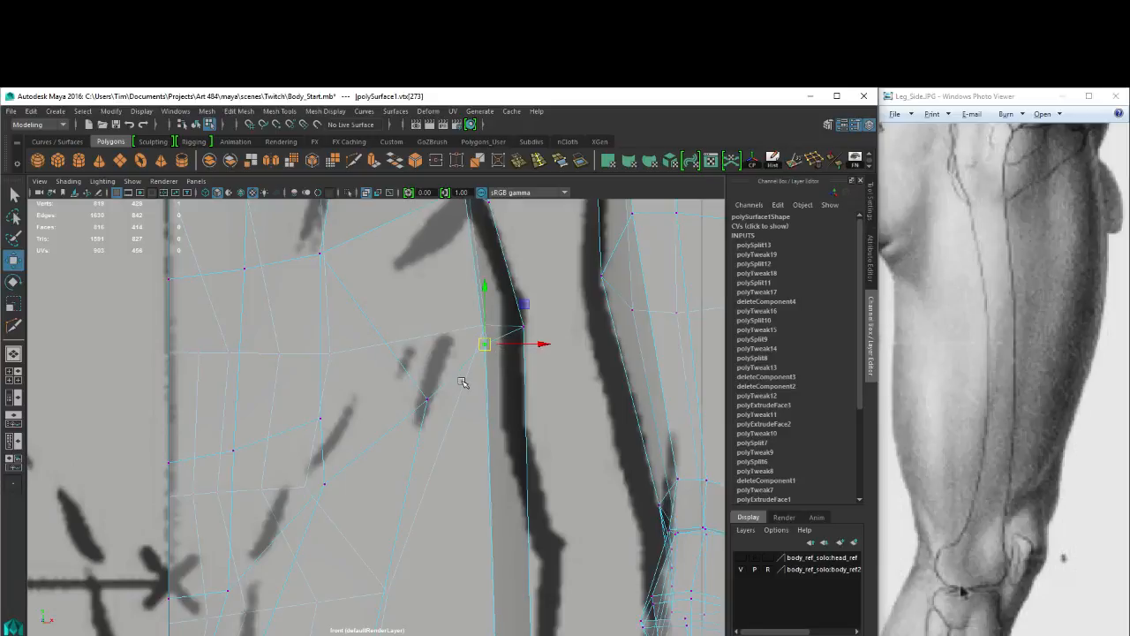
pyautogui.scroll(-3, 462, 380)
pyautogui.scroll(-2, 455, 378)
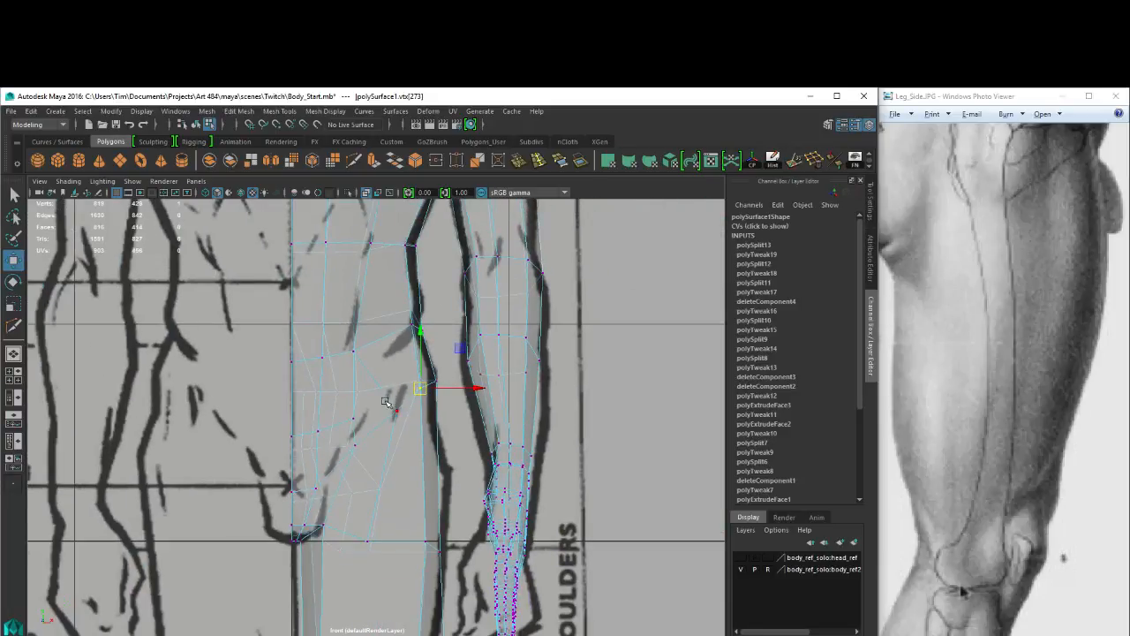
pyautogui.moveTo(386, 400)
pyautogui.mouseDown()
pyautogui.moveTo(407, 421)
pyautogui.moveTo(397, 407)
pyautogui.mouseUp()
# Raise the outer vertices at the top of the thigh and the front thigh vertices beside them towards the groin.
pyautogui.keyDown('alt'); pyautogui.moveTo(401, 412); pyautogui.dragTo(380, 339, button='middle'); pyautogui.keyUp('alt')
pyautogui.moveTo(384, 430); pyautogui.dragTo(435, 500)
pyautogui.moveTo(412, 474); pyautogui.dragTo(414, 410)
pyautogui.keyDown('alt'); pyautogui.moveTo(399, 428); pyautogui.dragTo(420, 396, button='middle'); pyautogui.keyUp('alt')
pyautogui.moveTo(357, 433); pyautogui.dragTo(380, 447)
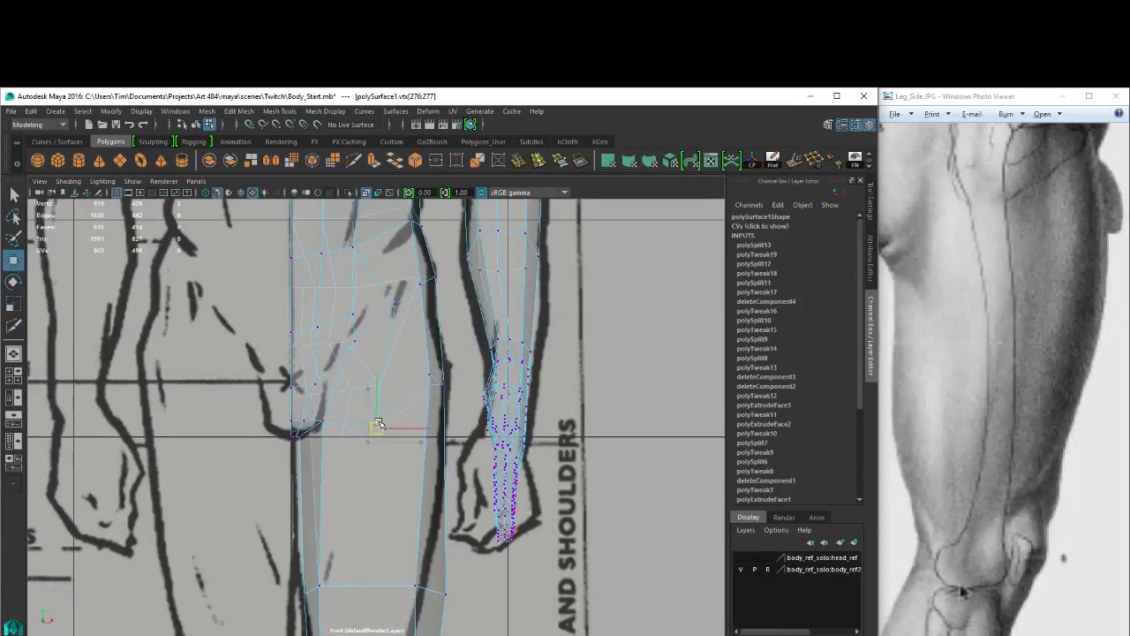
pyautogui.click(339, 447)
pyautogui.moveTo(362, 369); pyautogui.dragTo(389, 392)
# Move the front groin vertex inward along the reference crease to even out the spacing between neighbouring vertices.
pyautogui.moveTo(338, 334); pyautogui.dragTo(370, 340)
pyautogui.moveTo(350, 278); pyautogui.dragTo(375, 285)
pyautogui.moveTo(364, 332); pyautogui.dragTo(373, 344)
pyautogui.moveTo(371, 340); pyautogui.dragTo(336, 351)
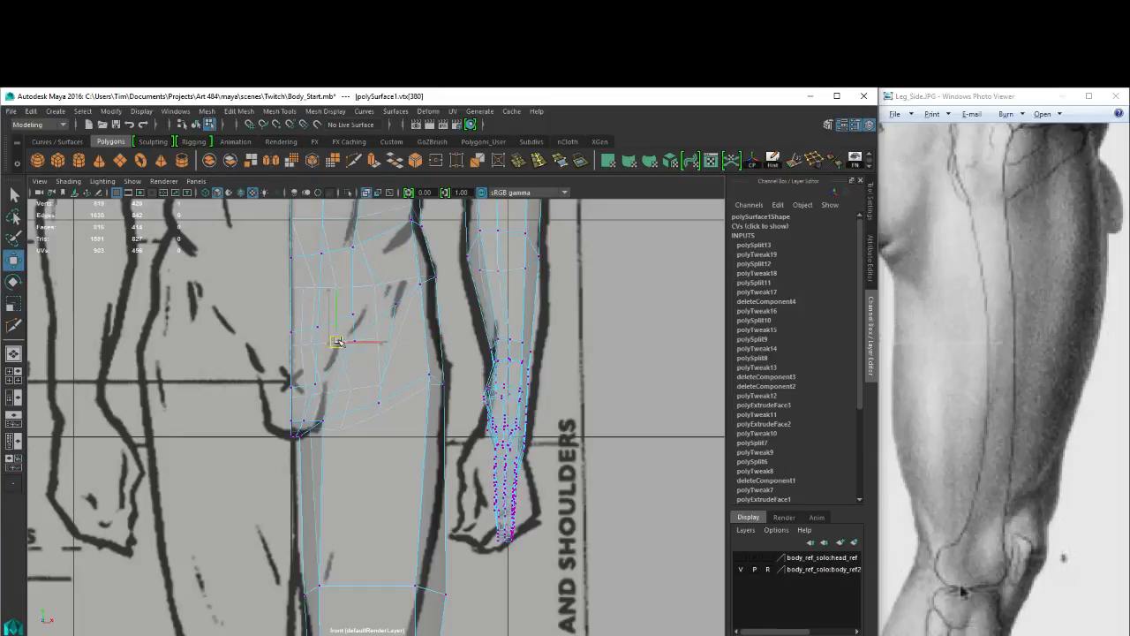
pyautogui.moveTo(331, 279); pyautogui.dragTo(345, 287)
pyautogui.keyDown('alt'); pyautogui.moveTo(343, 304); pyautogui.dragTo(362, 296, button='middle'); pyautogui.keyUp('alt')
# Insert a vertical edge loop down the middle of the leg from mid-thigh and cut it upward across the front upper thigh.
pyautogui.keyDown('alt'); pyautogui.moveTo(418, 413); pyautogui.dragTo(456, 326, button='middle'); pyautogui.keyUp('alt')
pyautogui.press('F8')
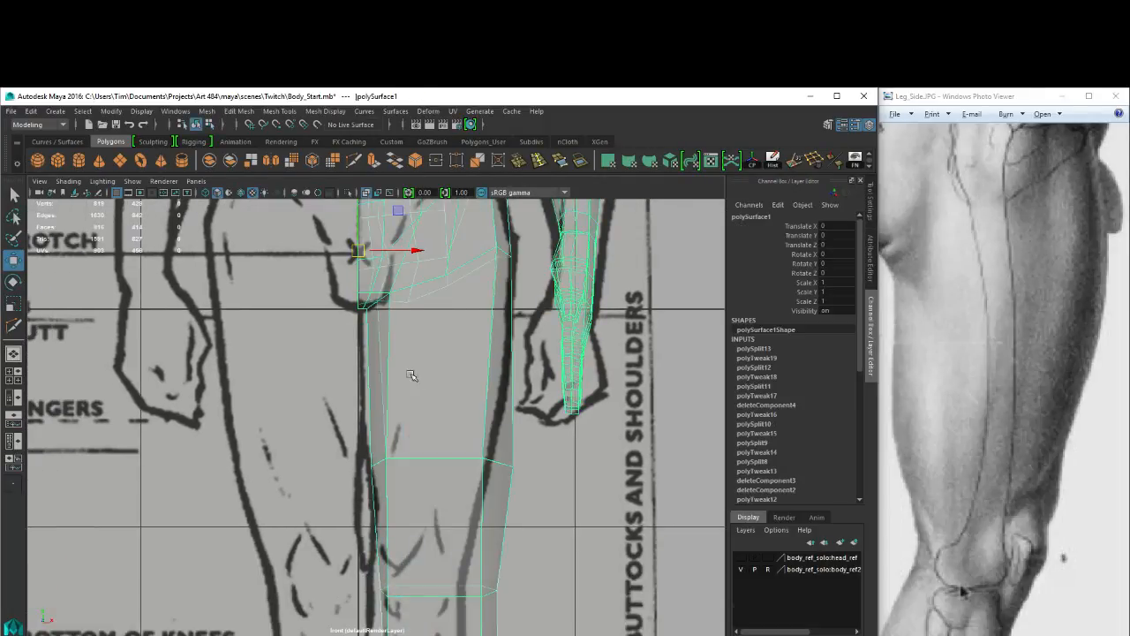
pyautogui.click(354, 162)
pyautogui.scroll(-3, 506, 308)
pyautogui.keyDown('alt'); pyautogui.moveTo(565, 420); pyautogui.dragTo(608, 342, button='middle'); pyautogui.keyUp('alt')
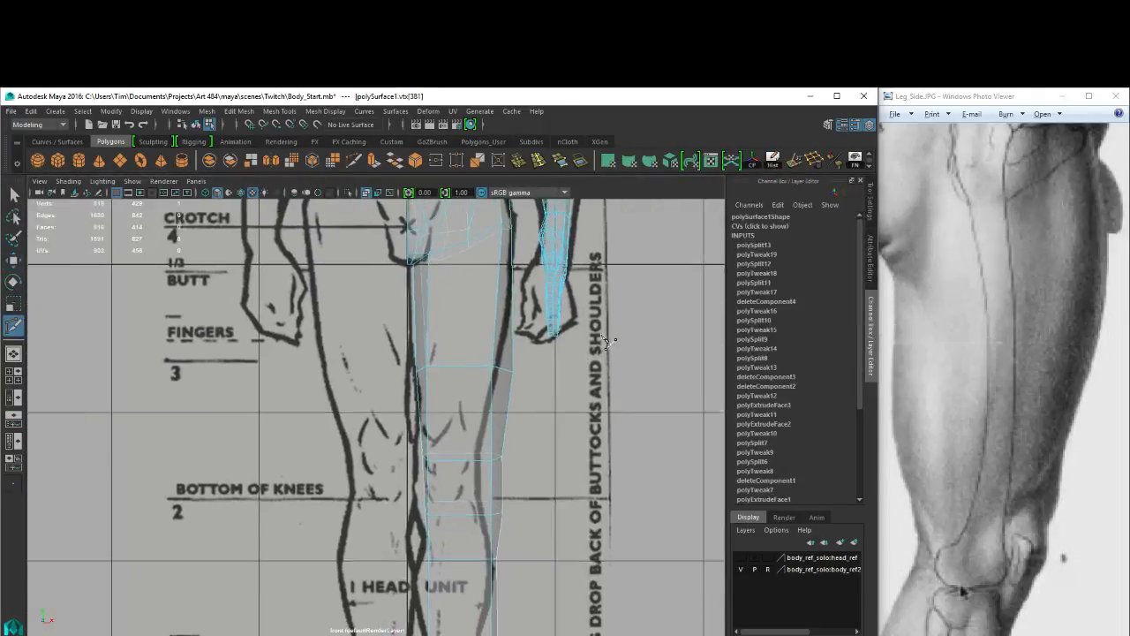
pyautogui.click(460, 366)
pyautogui.press('Return')
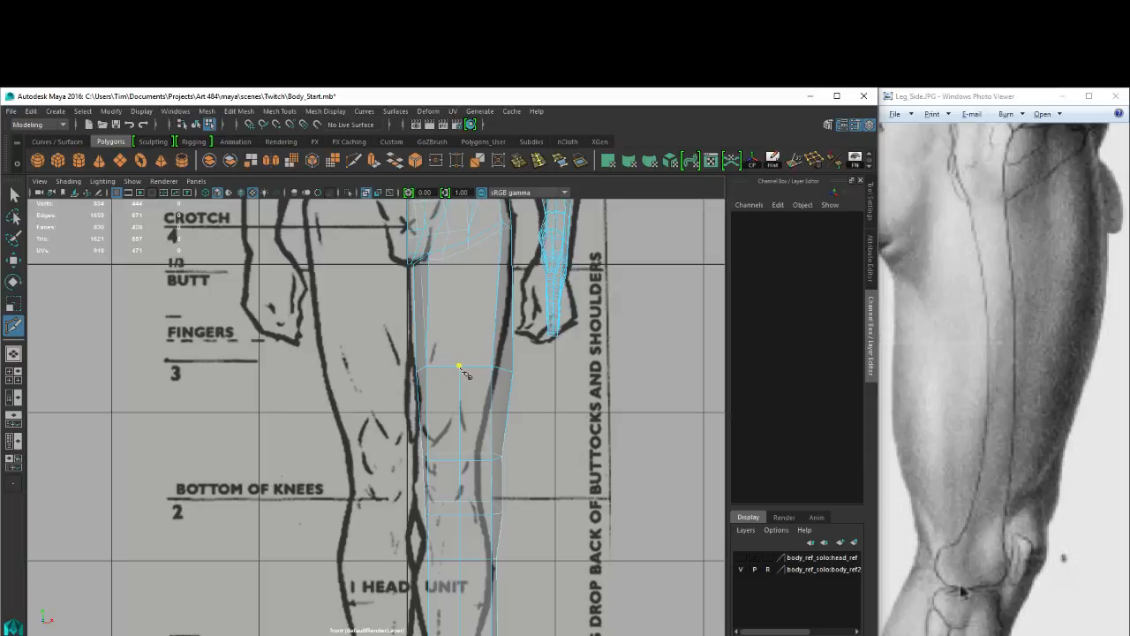
pyautogui.click(460, 366)
# In the shaded perspective view, cut an edge up the back of the thigh from the new loop to the buttock crease.
pyautogui.press('space')
pyautogui.moveTo(468, 245); pyautogui.dragTo(469, 213)
pyautogui.keyDown('alt'); pyautogui.moveTo(499, 252); pyautogui.dragTo(257, 261); pyautogui.keyUp('alt')
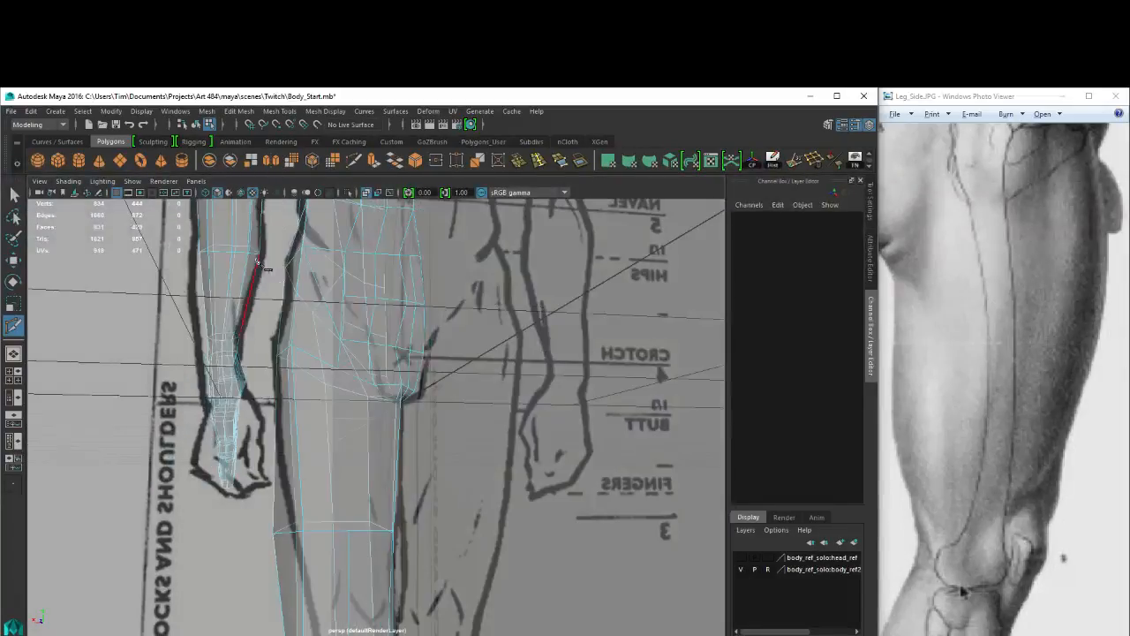
pyautogui.press('5')
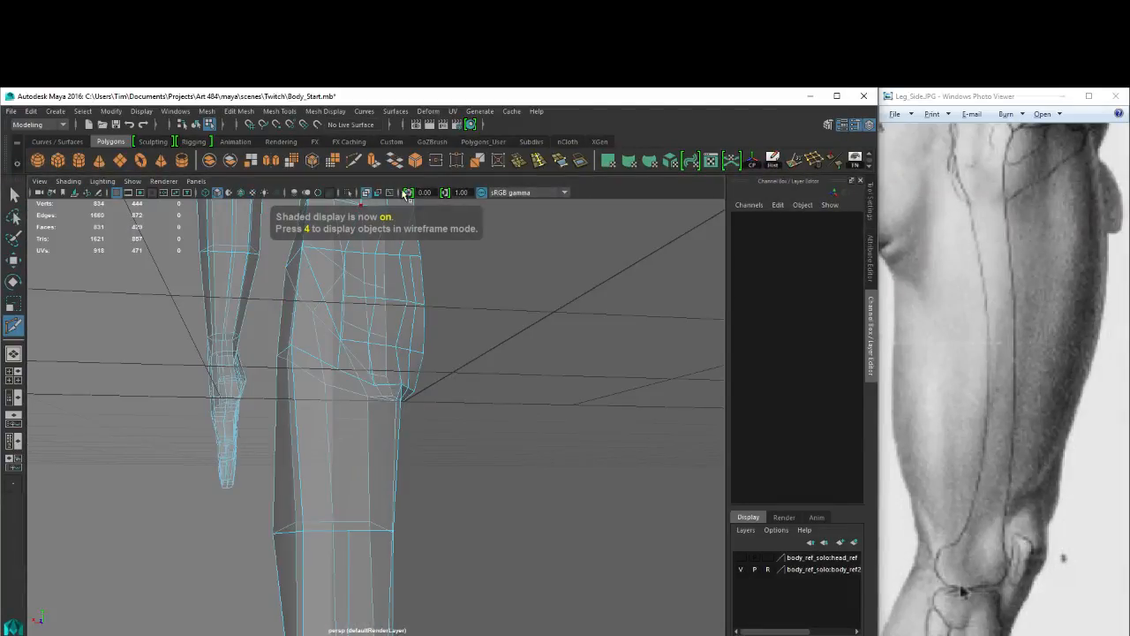
pyautogui.scroll(3, 399, 370)
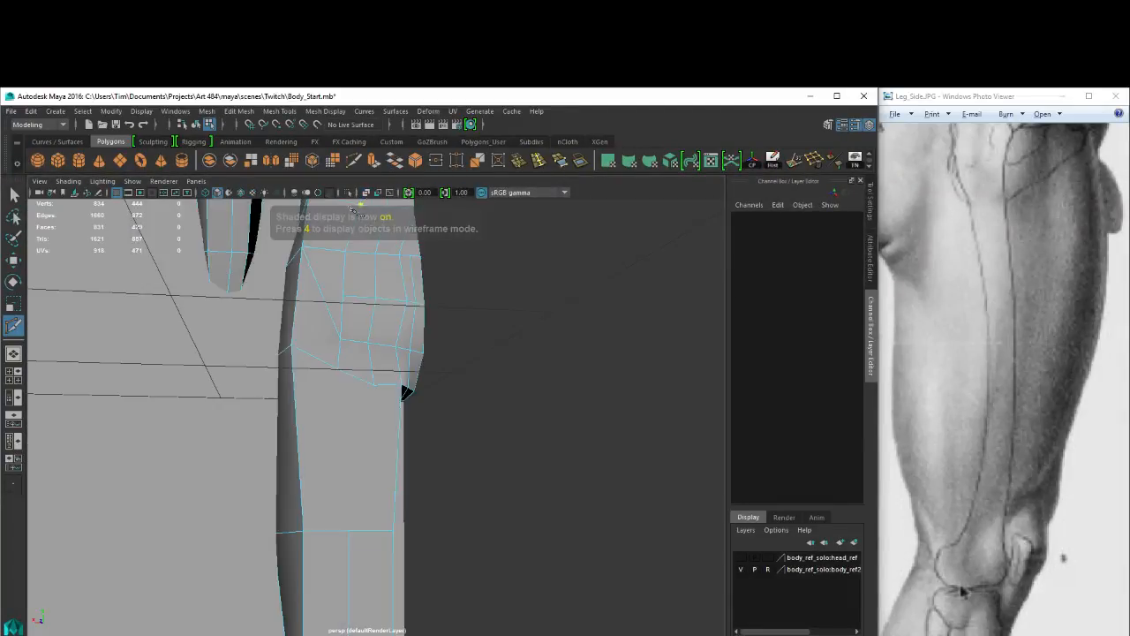
pyautogui.keyDown('alt'); pyautogui.moveTo(399, 346); pyautogui.dragTo(436, 308, button='middle'); pyautogui.keyUp('alt')
pyautogui.click(395, 324)
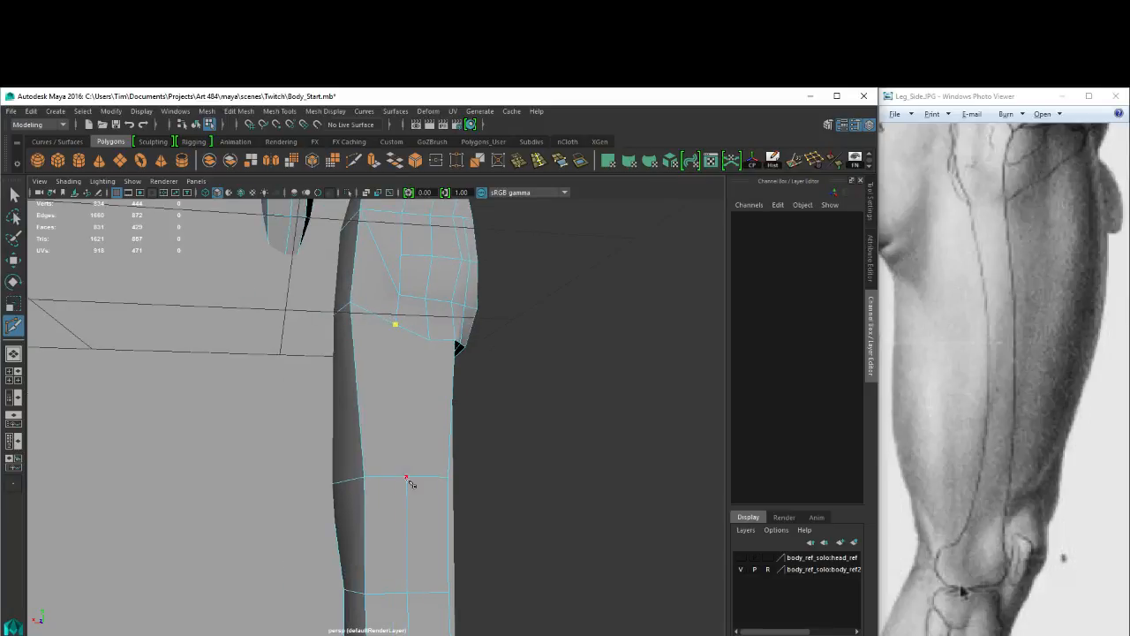
pyautogui.keyDown('alt'); pyautogui.moveTo(517, 430); pyautogui.dragTo(488, 432); pyautogui.keyUp('alt')
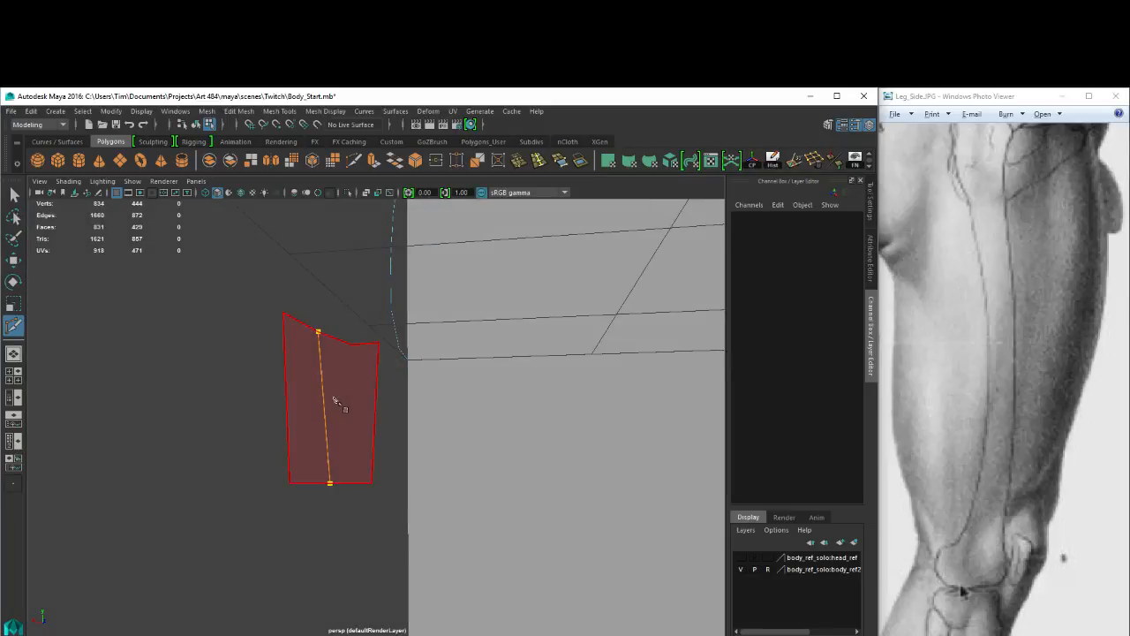
pyautogui.keyDown('alt'); pyautogui.moveTo(335, 397); pyautogui.dragTo(355, 407); pyautogui.keyUp('alt')
pyautogui.rightClick(356, 408)
pyautogui.scroll(-3, 486, 358)
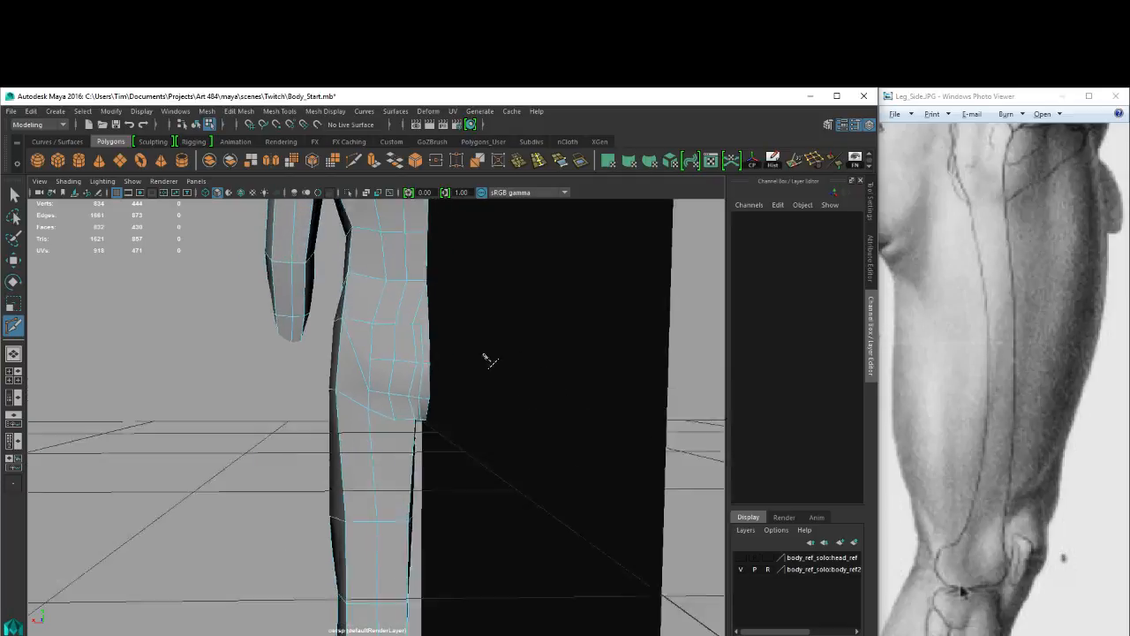
# Delete the short vertical edge at the lower inner part of the buttock.
pyautogui.keyDown('alt'); pyautogui.moveTo(486, 358); pyautogui.dragTo(492, 540, button='middle'); pyautogui.keyUp('alt')
pyautogui.keyDown('alt'); pyautogui.moveTo(479, 318); pyautogui.dragTo(486, 392, button='middle'); pyautogui.keyUp('alt')
pyautogui.keyDown('alt'); pyautogui.moveTo(454, 571); pyautogui.dragTo(481, 312, button='middle'); pyautogui.keyUp('alt')
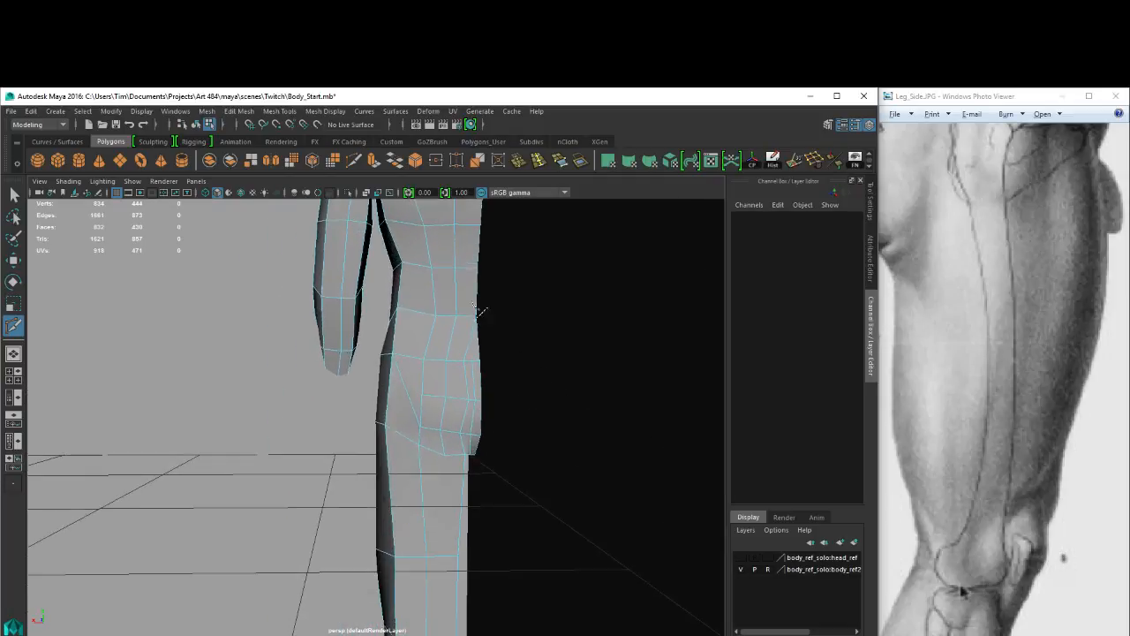
pyautogui.scroll(3, 483, 316)
pyautogui.keyDown('alt'); pyautogui.moveTo(526, 439); pyautogui.dragTo(499, 350, button='middle'); pyautogui.keyUp('alt')
pyautogui.keyDown('alt'); pyautogui.moveTo(493, 379); pyautogui.dragTo(447, 387); pyautogui.keyUp('alt')
pyautogui.click(478, 376)
pyautogui.scroll(1, 468, 386)
pyautogui.press('w')
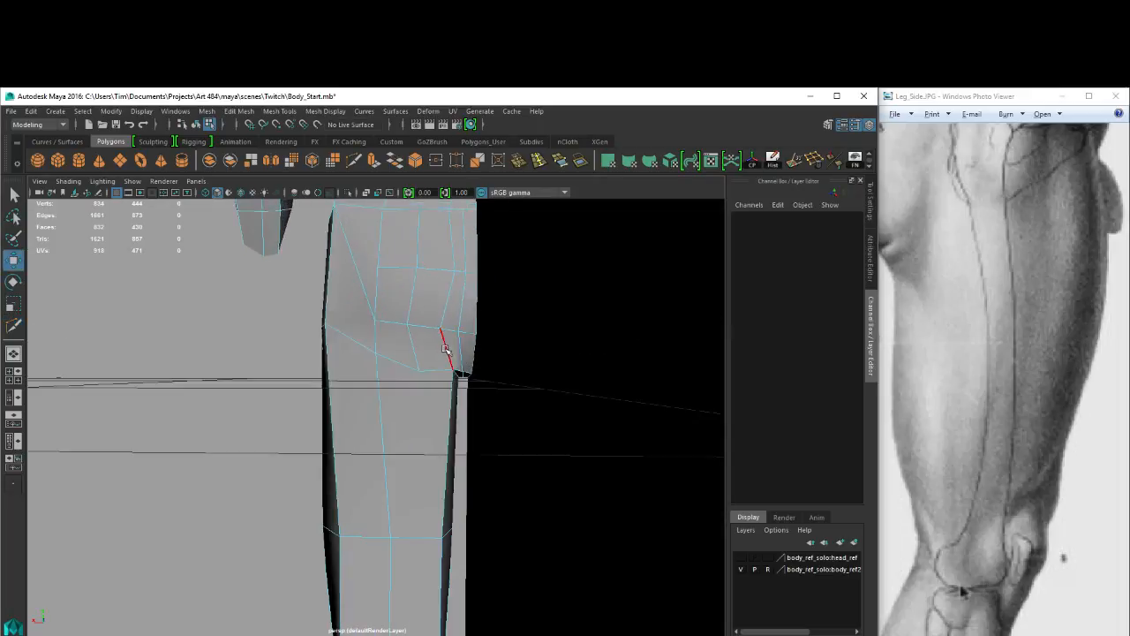
pyautogui.moveTo(445, 349); pyautogui.dragTo(445, 320, button='right')
pyautogui.click(447, 347)
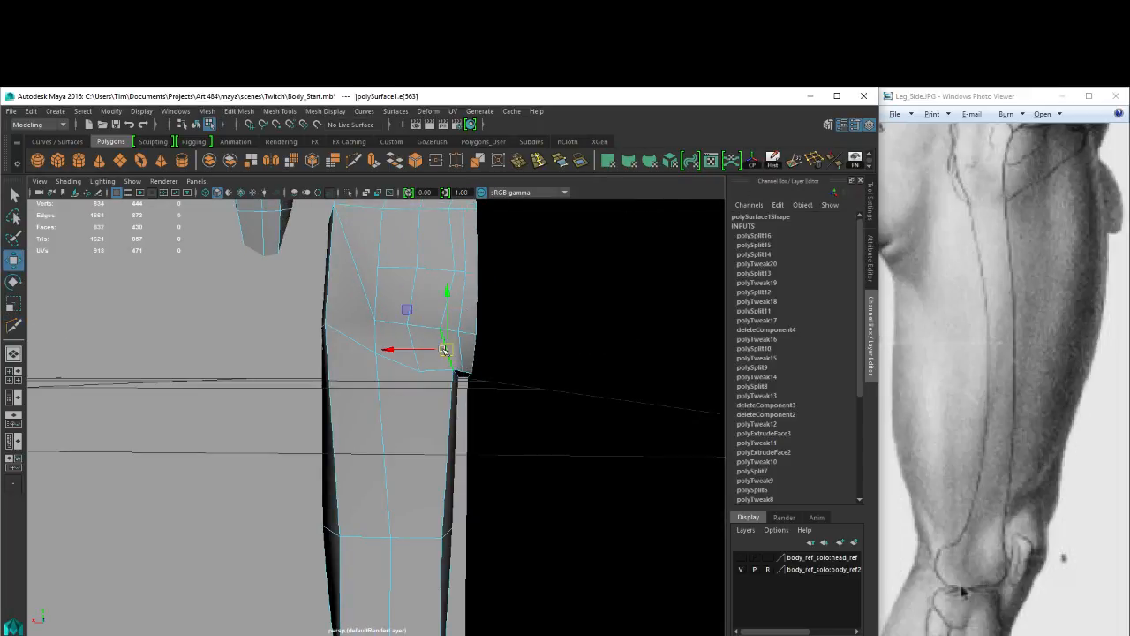
pyautogui.press('Delete')
# Merge the two inner vertices at the bottom of the buttock into one.
pyautogui.moveTo(447, 363); pyautogui.dragTo(410, 363, button='right')
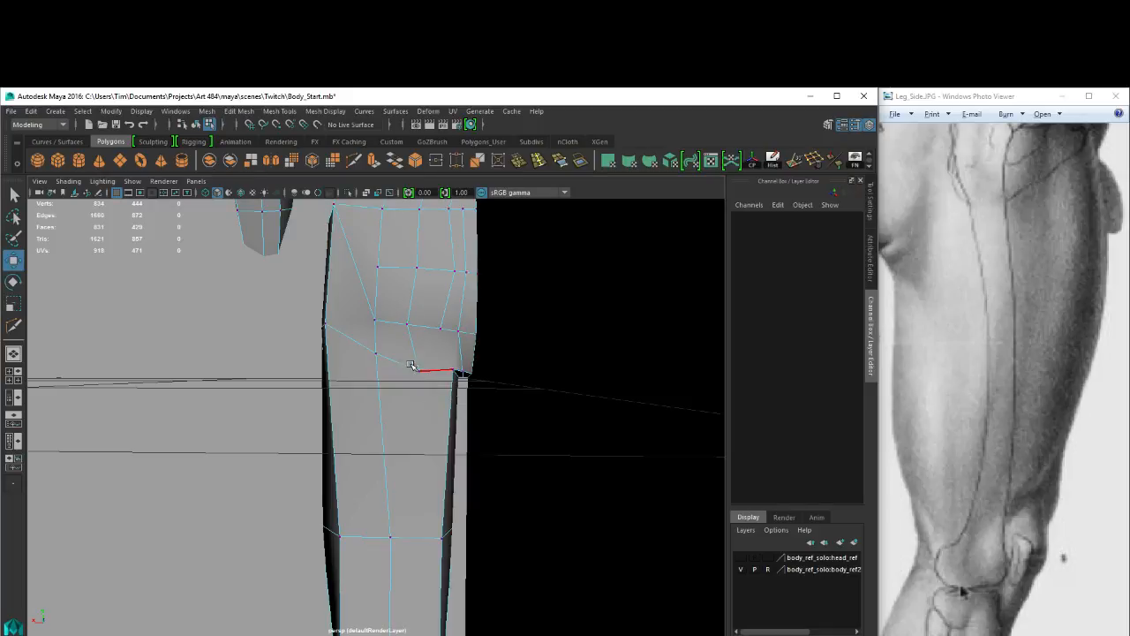
pyautogui.click(421, 371)
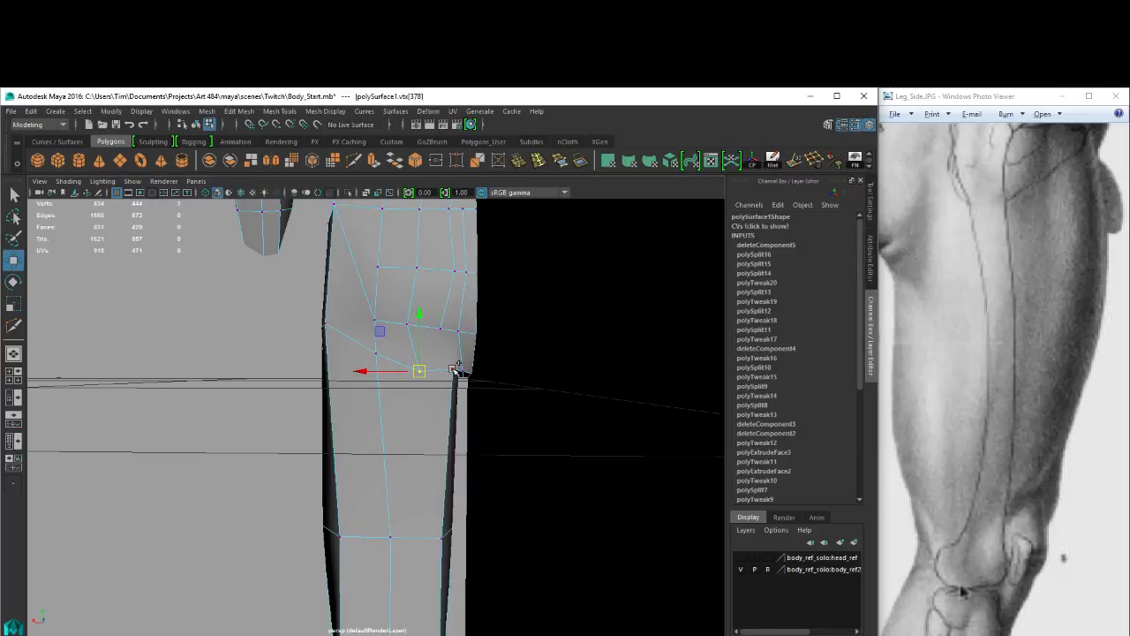
pyautogui.keyDown('shift'); pyautogui.click(452, 370); pyautogui.keyUp('shift')
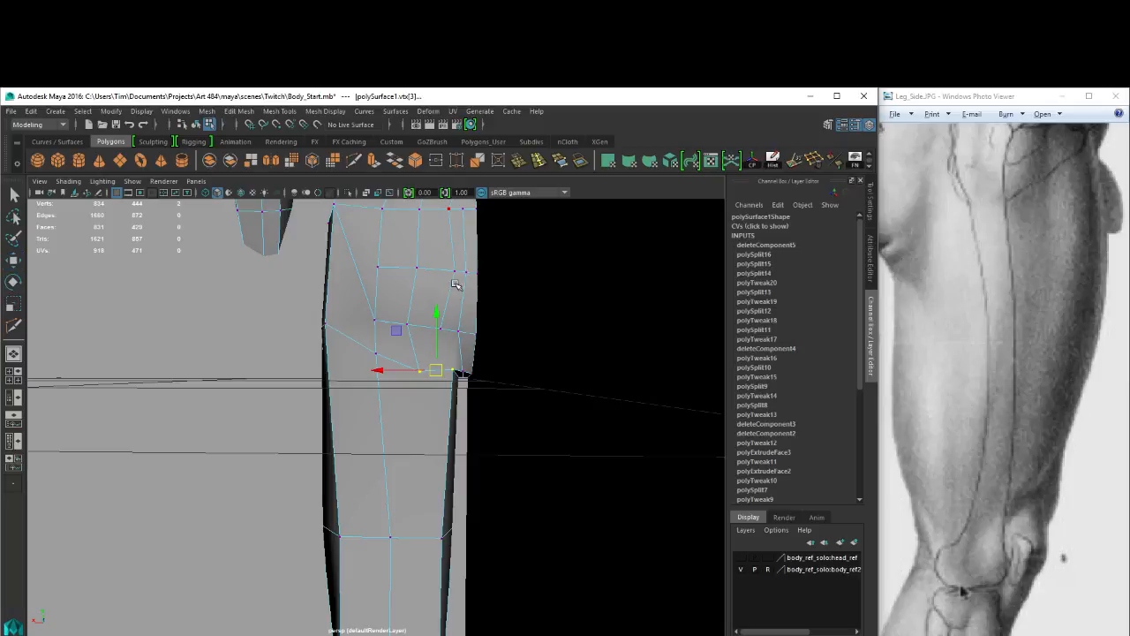
pyautogui.keyDown('shift'); pyautogui.moveTo(460, 343); pyautogui.dragTo(479, 252, button='right'); pyautogui.keyUp('shift')
pyautogui.press('w')
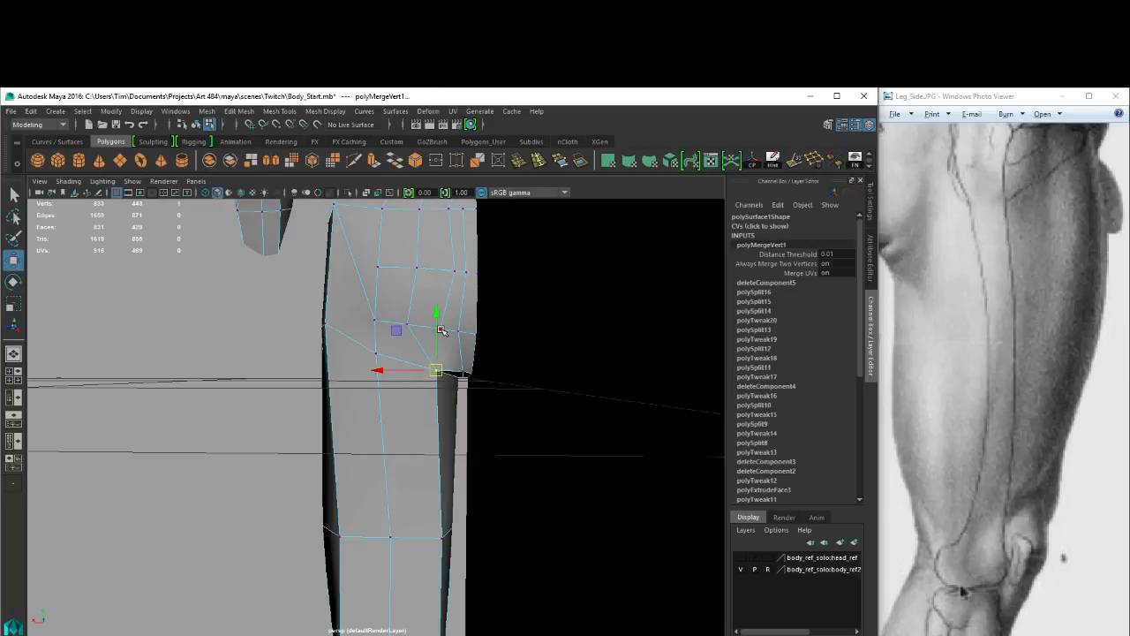
# Push the merged buttock crease vertex and the buttock vertex above it slightly backward.
pyautogui.keyDown('alt'); pyautogui.moveTo(456, 286); pyautogui.dragTo(430, 288); pyautogui.keyUp('alt')
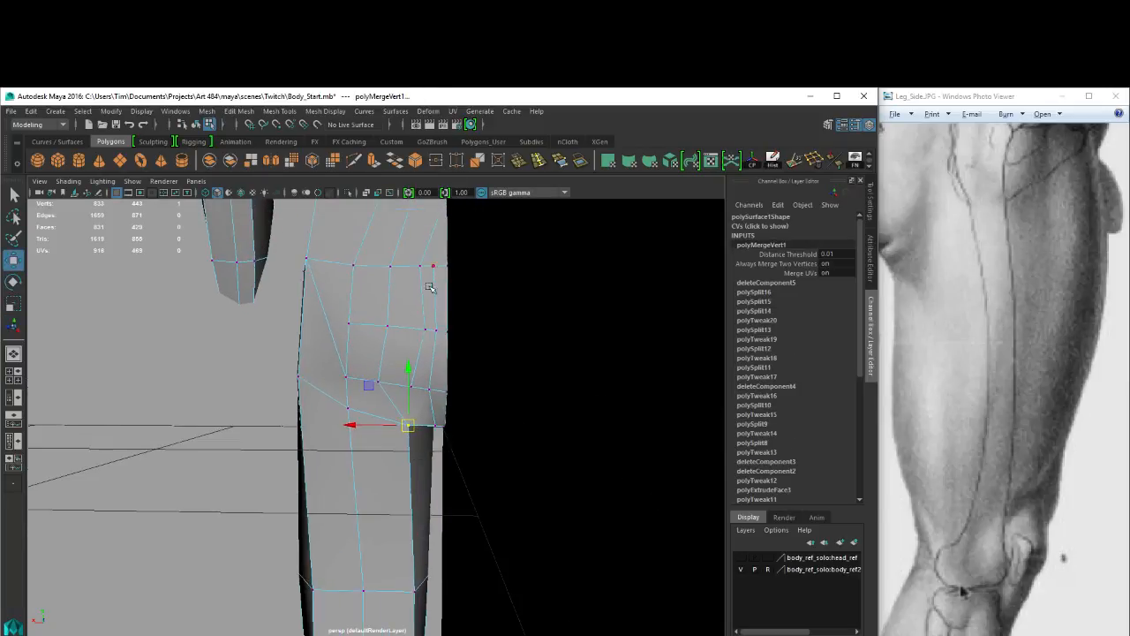
pyautogui.keyDown('alt'); pyautogui.moveTo(426, 374); pyautogui.dragTo(378, 362); pyautogui.keyUp('alt')
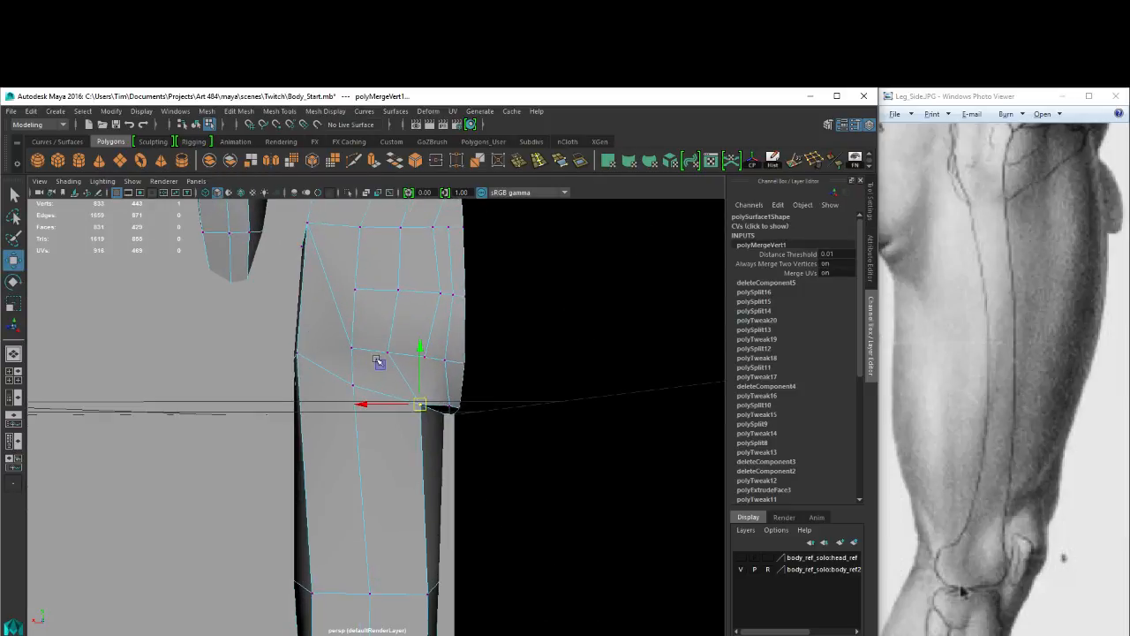
pyautogui.keyDown('alt'); pyautogui.moveTo(331, 327); pyautogui.dragTo(538, 369); pyautogui.keyUp('alt')
pyautogui.keyDown('alt'); pyautogui.moveTo(537, 369); pyautogui.dragTo(463, 335, button='middle'); pyautogui.keyUp('alt')
pyautogui.moveTo(478, 359); pyautogui.dragTo(488, 361)
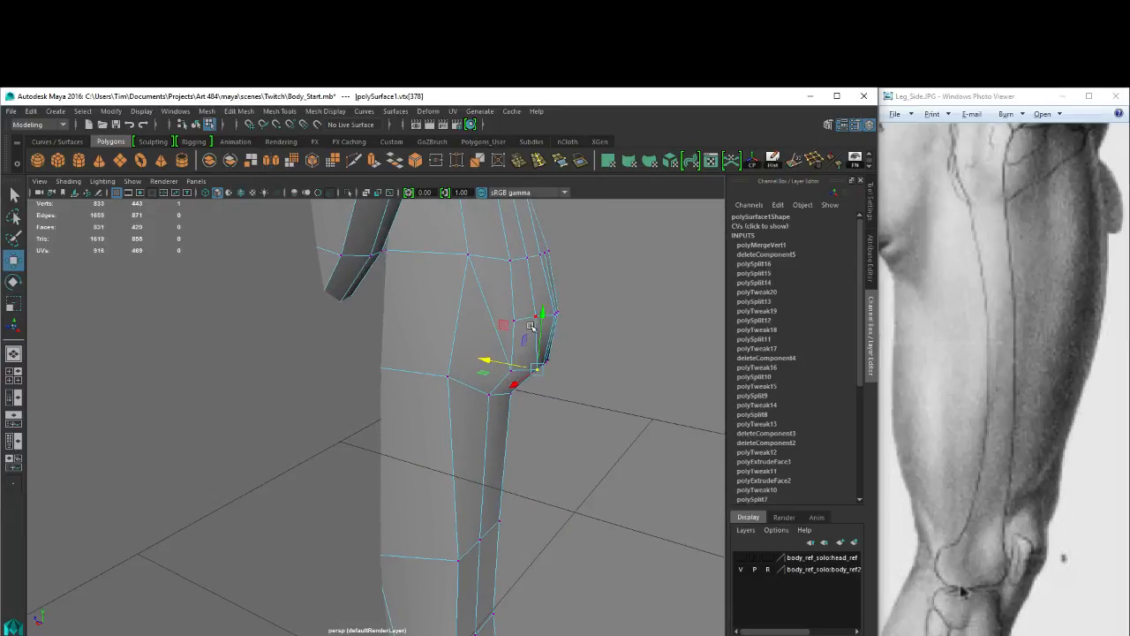
pyautogui.click(534, 316)
pyautogui.moveTo(487, 307); pyautogui.dragTo(492, 309)
pyautogui.keyDown('alt'); pyautogui.moveTo(517, 328); pyautogui.dragTo(497, 350, button='middle'); pyautogui.keyUp('alt')
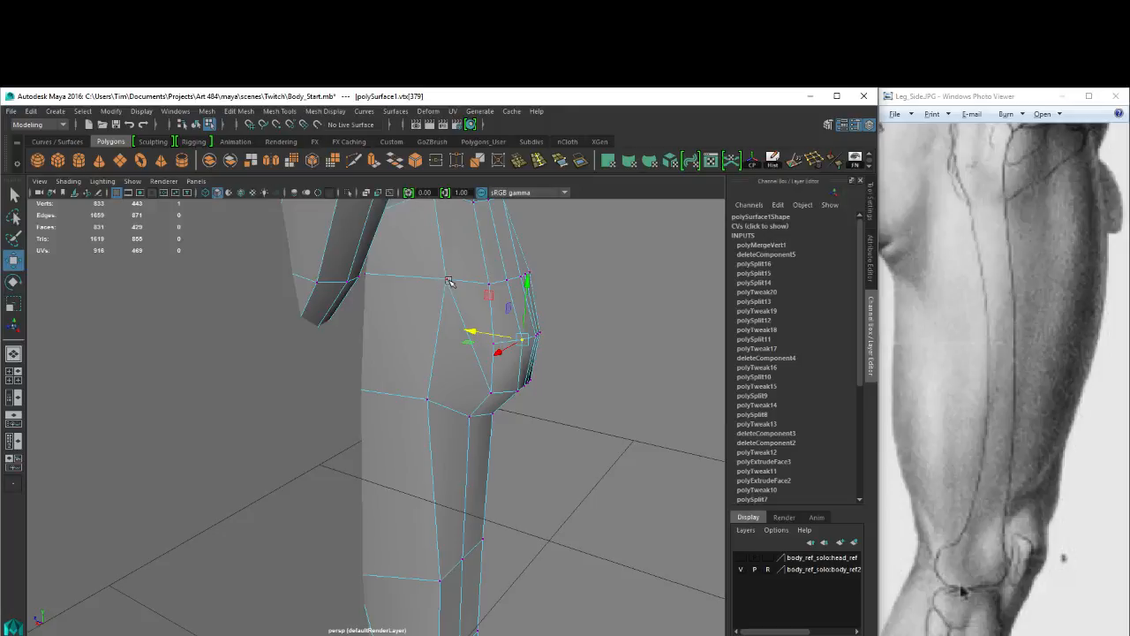
# Delete the diagonal edge on the outer side of the buttock and insert a horizontal edge loop around the hip.
pyautogui.moveTo(476, 357); pyautogui.dragTo(480, 323, button='right')
pyautogui.click(473, 318)
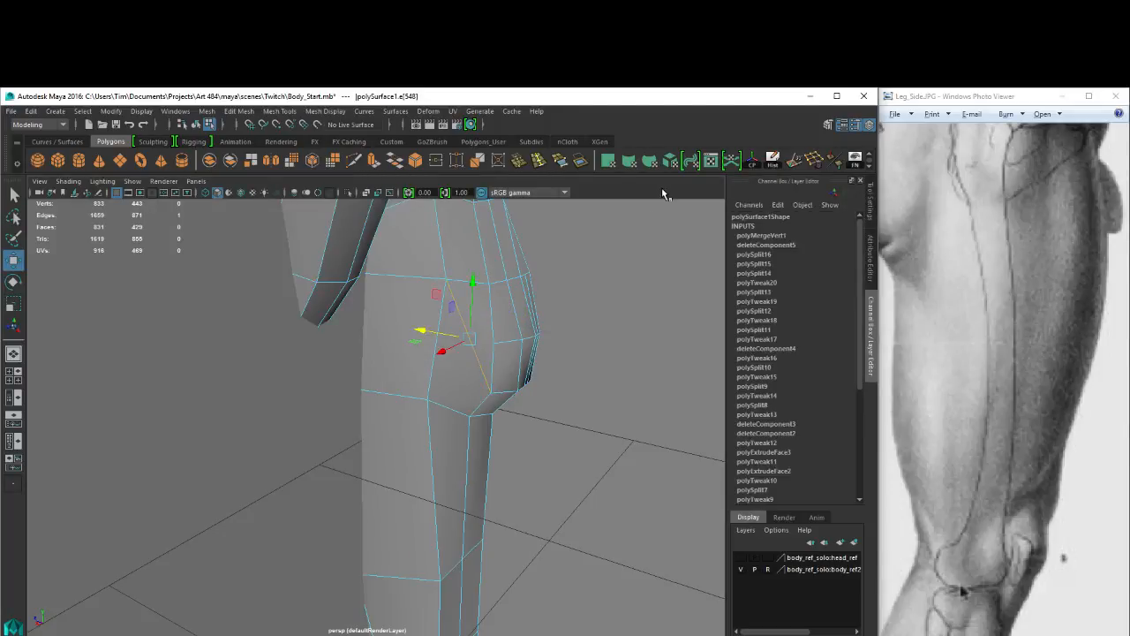
pyautogui.press('Delete')
pyautogui.click(355, 162)
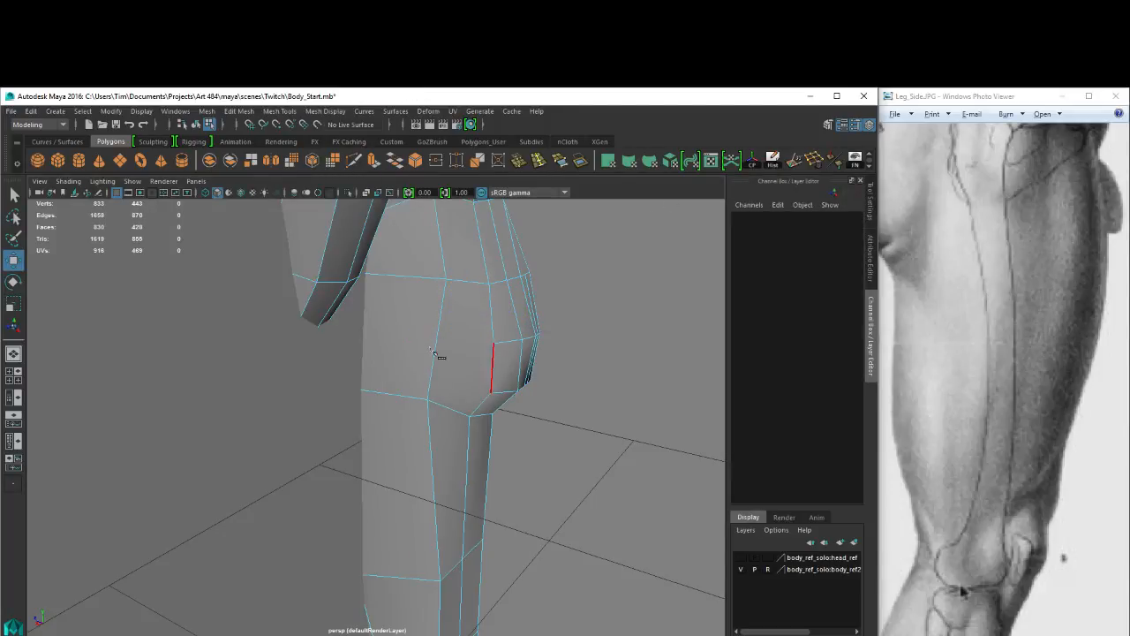
pyautogui.keyDown('alt'); pyautogui.moveTo(437, 352); pyautogui.dragTo(538, 305); pyautogui.keyUp('alt')
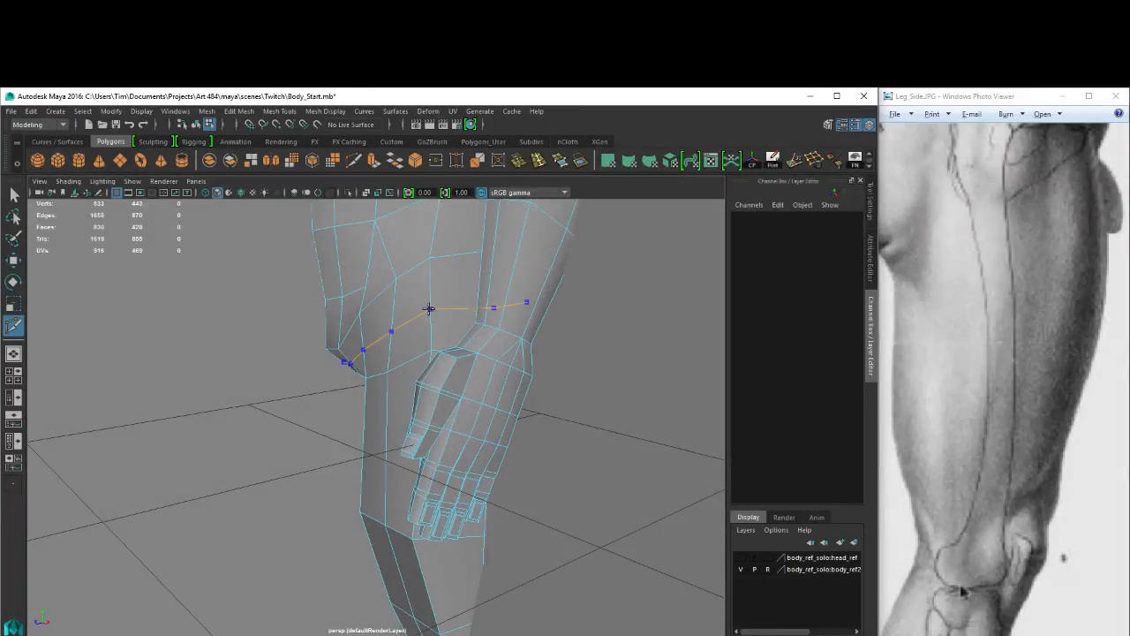
pyautogui.keyDown('ctrl'); pyautogui.click(429, 308); pyautogui.keyUp('ctrl')
pyautogui.moveTo(429, 308)
pyautogui.keyDown('alt'); pyautogui.mouseDown()
pyautogui.moveTo(408, 337)
pyautogui.moveTo(302, 376)
pyautogui.moveTo(422, 308)
pyautogui.mouseUp(); pyautogui.keyUp('alt')
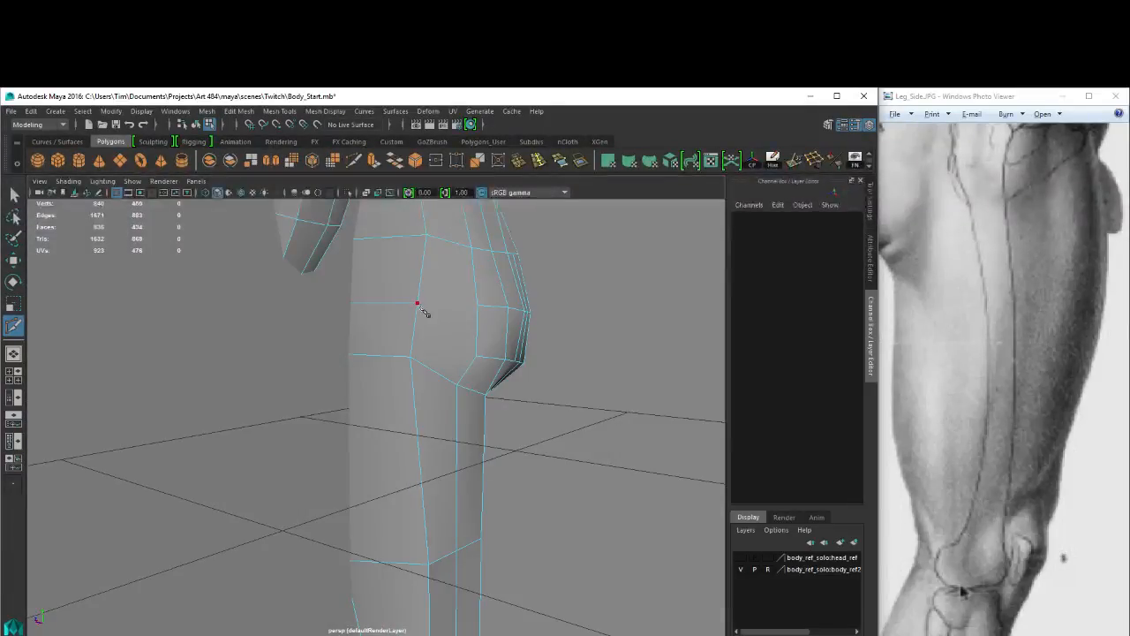
# Cut diagonal edges across the outer buttock to connect the side hip vertices to the buttock's outer vertices.
pyautogui.click(417, 304)
pyautogui.click(477, 306)
pyautogui.click(427, 236)
pyautogui.press('w')
# Move the row of rear vertices at the top of the buttock slightly forward.
pyautogui.keyDown('alt'); pyautogui.moveTo(521, 354); pyautogui.dragTo(459, 270); pyautogui.keyUp('alt')
pyautogui.moveTo(449, 253); pyautogui.dragTo(386, 255, button='right')
pyautogui.keyDown('alt'); pyautogui.moveTo(367, 263); pyautogui.dragTo(552, 282); pyautogui.keyUp('alt')
pyautogui.keyDown('alt'); pyautogui.moveTo(551, 227); pyautogui.dragTo(504, 297, button='middle'); pyautogui.keyUp('alt')
pyautogui.moveTo(428, 323); pyautogui.dragTo(420, 321)
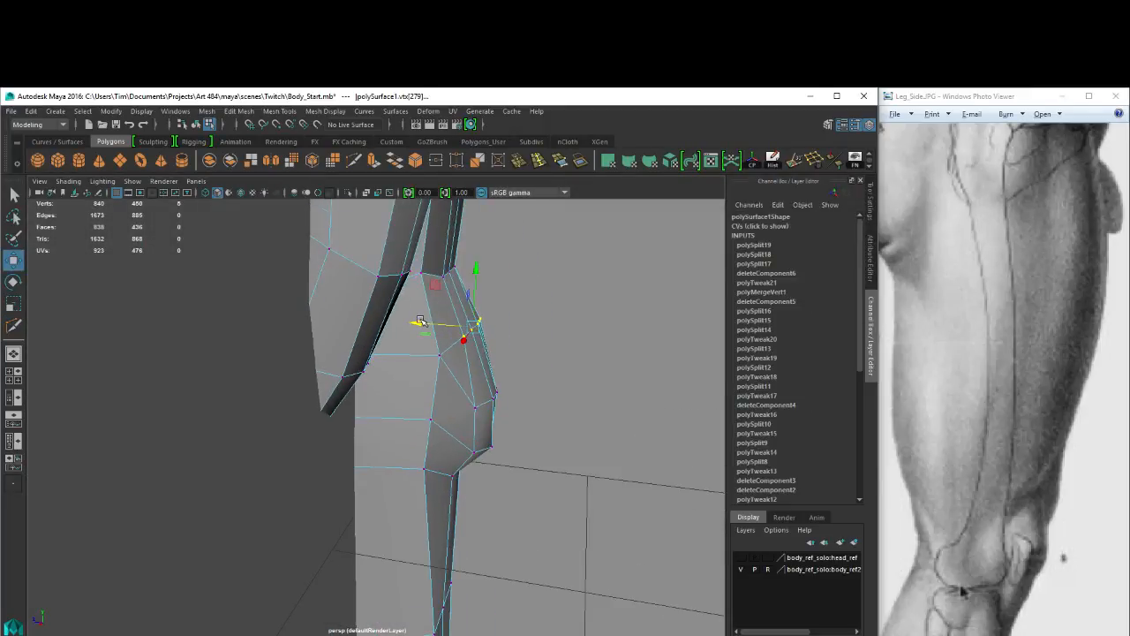
pyautogui.keyDown('alt'); pyautogui.moveTo(529, 350); pyautogui.dragTo(491, 312); pyautogui.keyUp('alt')
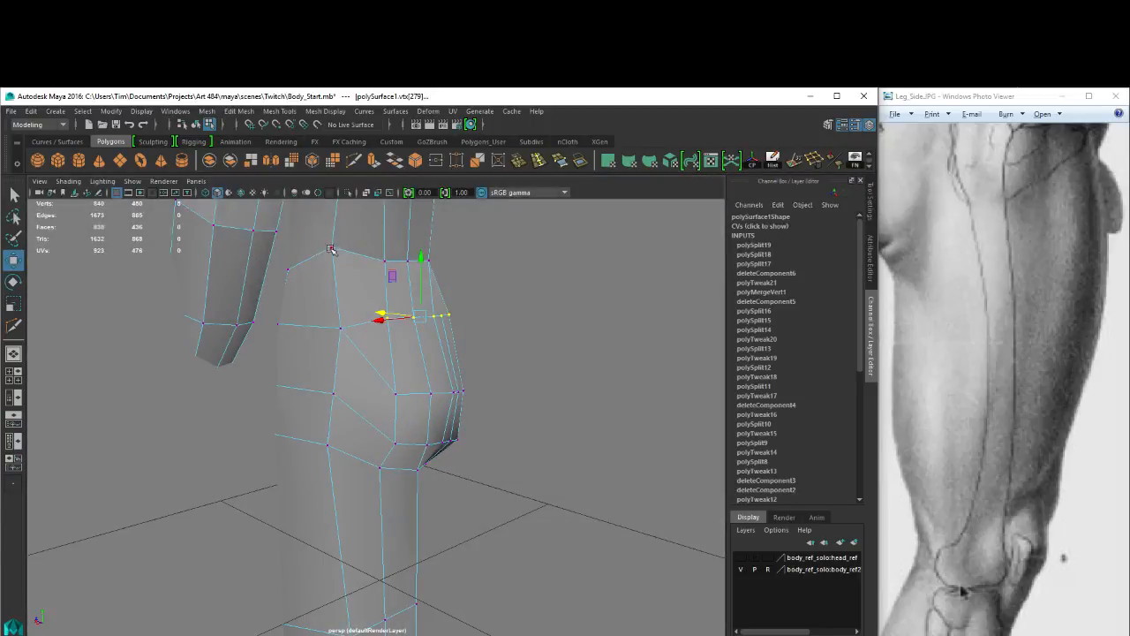
# Raise the three rear vertices of the edge loop just above the top of the buttock.
pyautogui.click(331, 246)
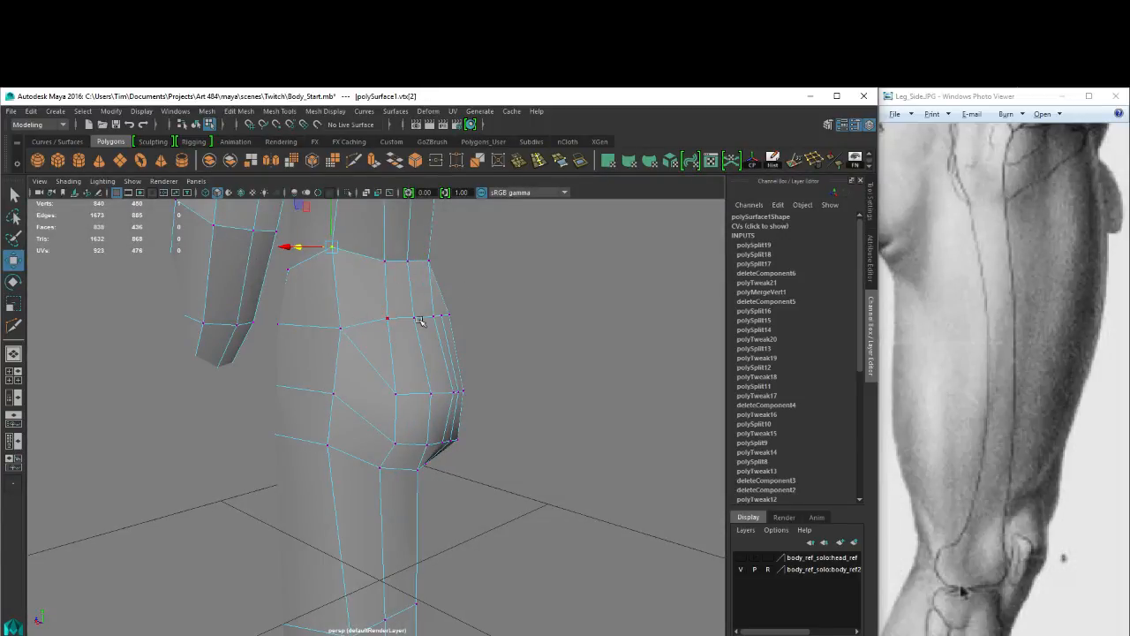
pyautogui.keyDown('alt'); pyautogui.moveTo(420, 321); pyautogui.dragTo(402, 311); pyautogui.keyUp('alt')
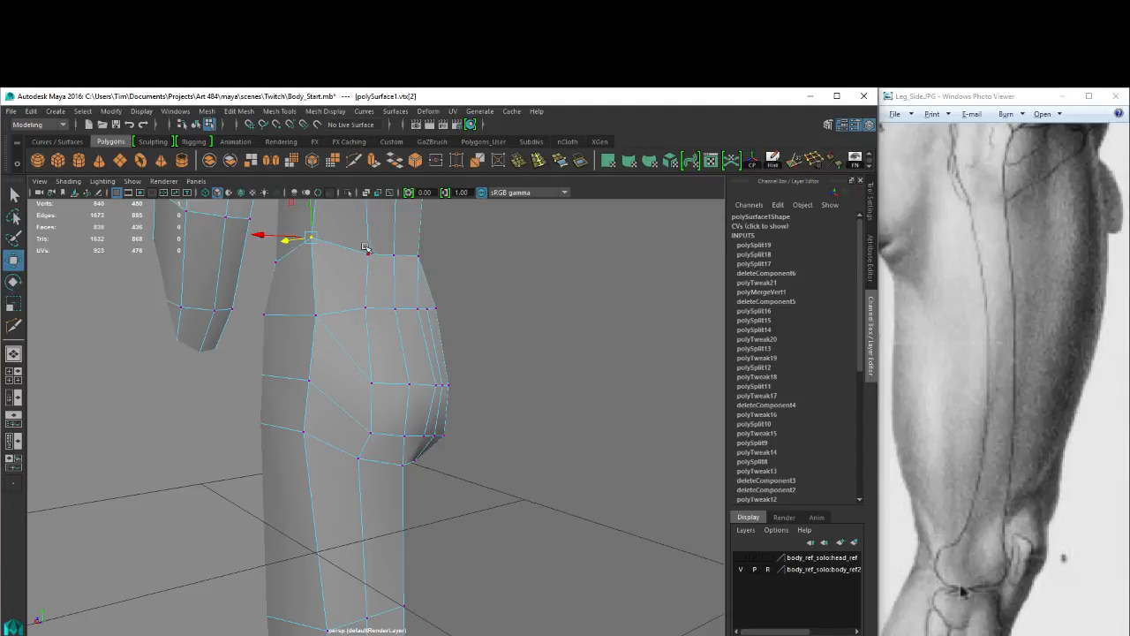
pyautogui.click(415, 255)
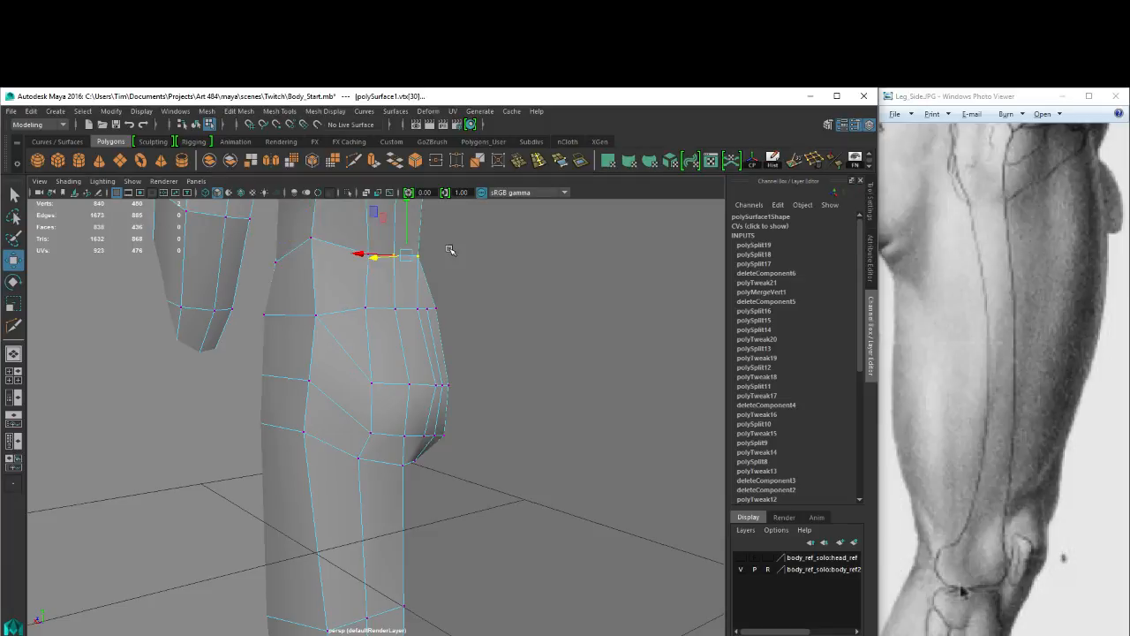
pyautogui.keyDown('alt'); pyautogui.moveTo(450, 249); pyautogui.dragTo(378, 371); pyautogui.keyUp('alt')
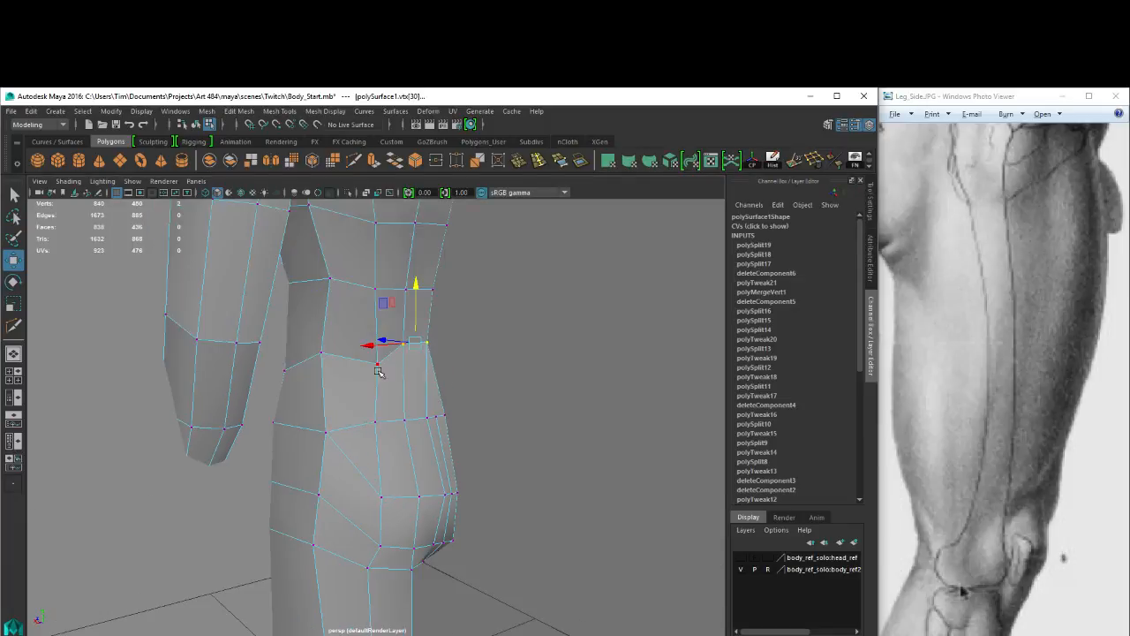
pyautogui.click(377, 364)
pyautogui.moveTo(378, 305); pyautogui.dragTo(378, 283)
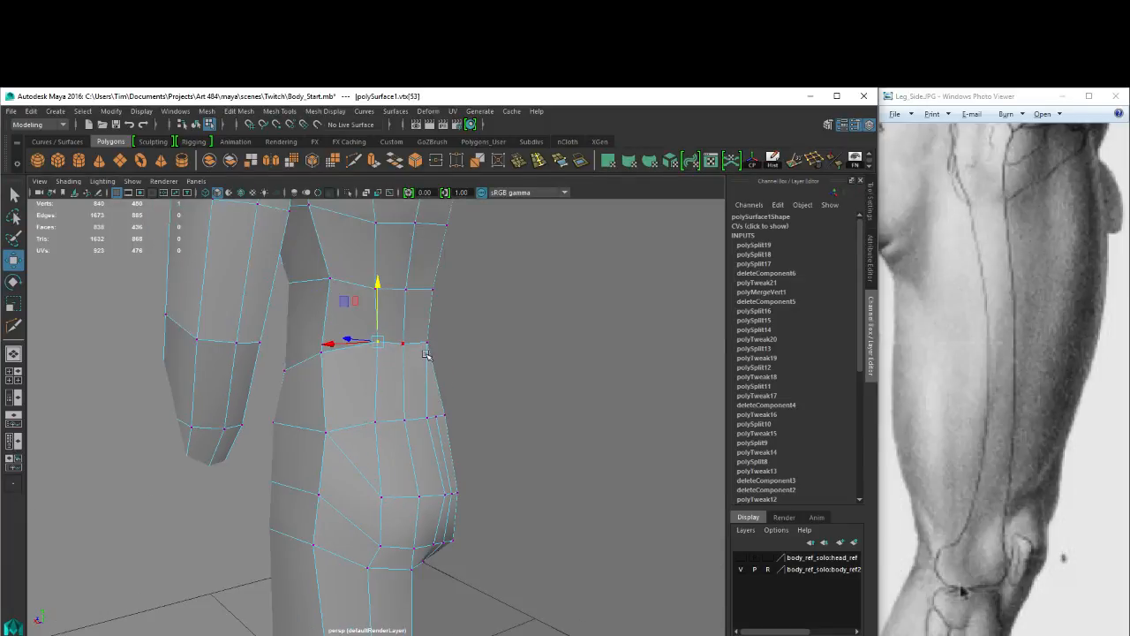
# Raise the front groin vertex slightly and shift the lower-abdomen vertex above it outward and up along the hip crease.
pyautogui.keyDown('alt'); pyautogui.moveTo(425, 354); pyautogui.dragTo(487, 392); pyautogui.keyUp('alt')
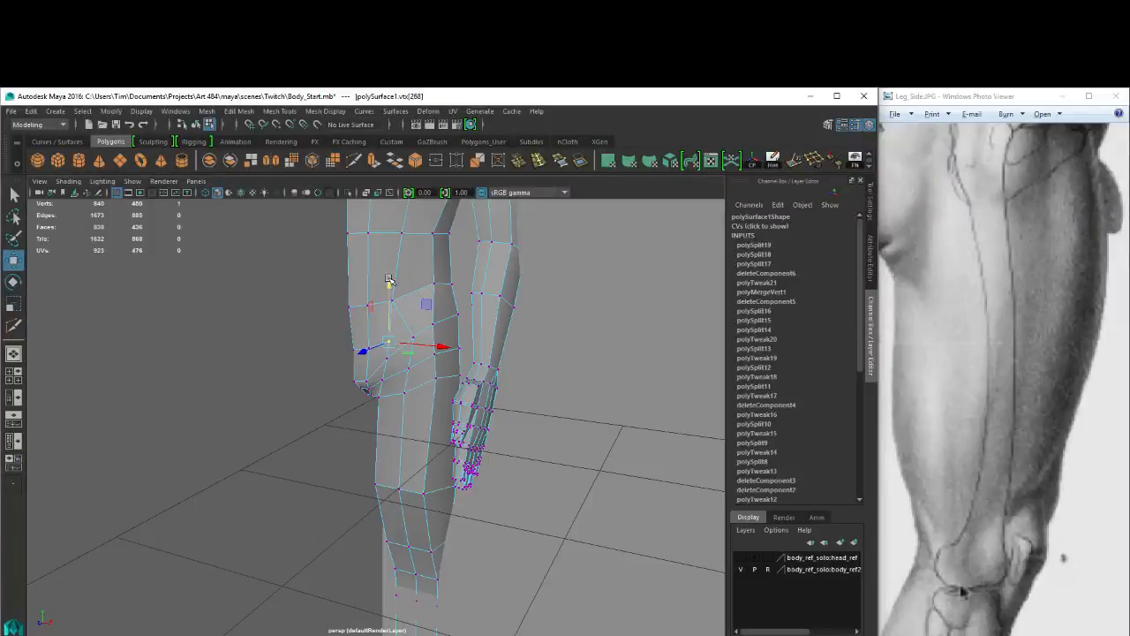
pyautogui.moveTo(389, 284); pyautogui.dragTo(390, 272)
pyautogui.click(392, 304)
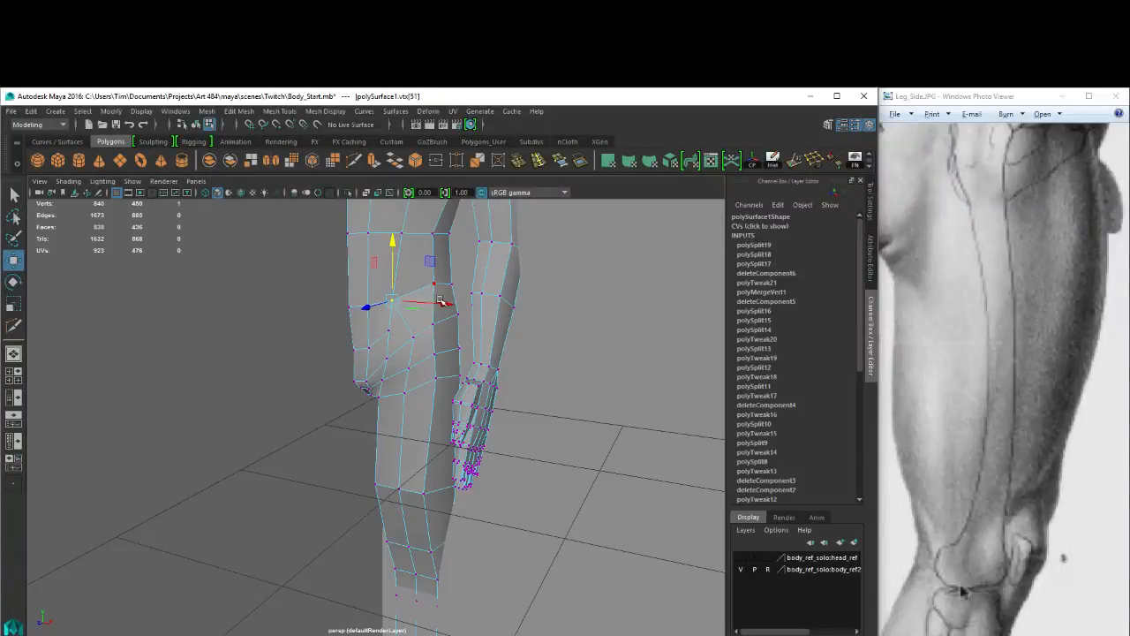
pyautogui.moveTo(440, 302); pyautogui.dragTo(451, 302)
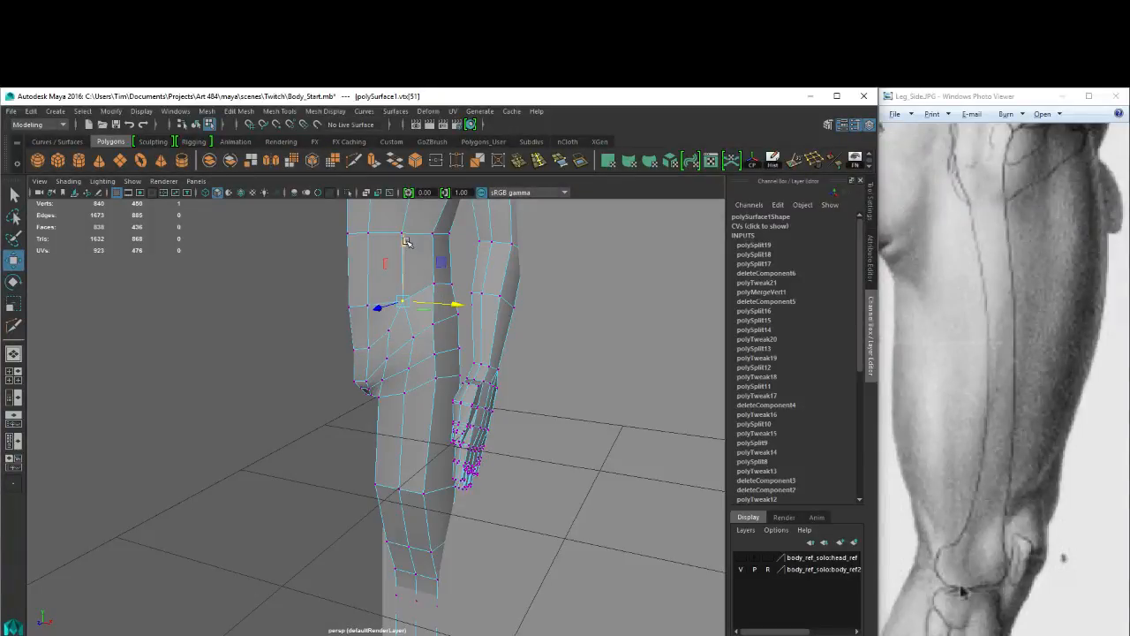
pyautogui.moveTo(405, 241); pyautogui.dragTo(405, 245)
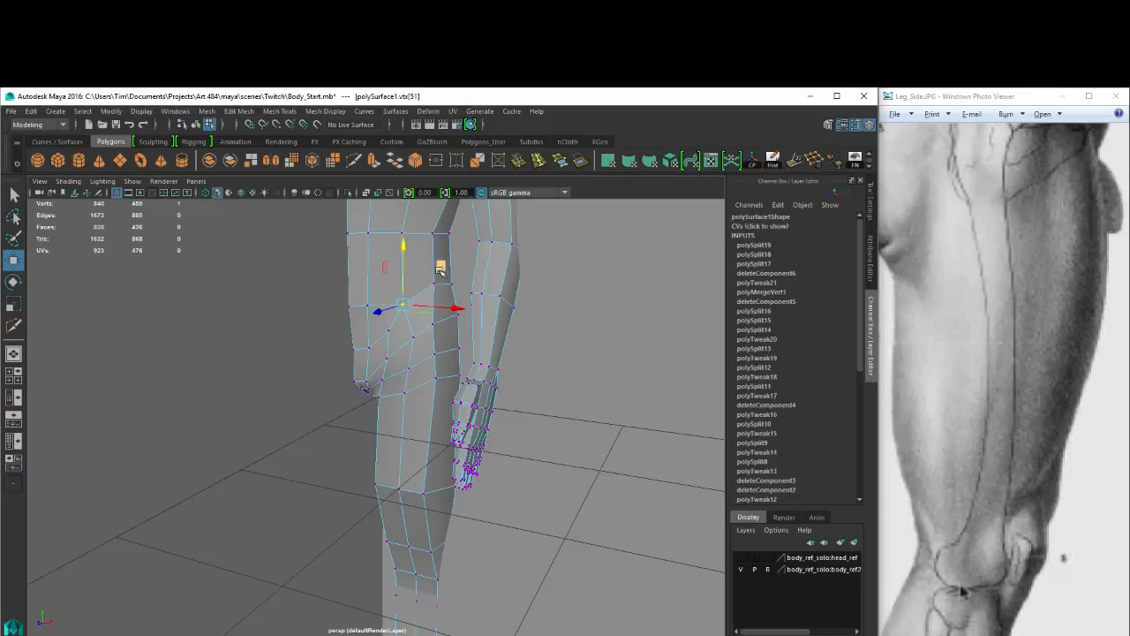
pyautogui.moveTo(441, 270); pyautogui.dragTo(441, 258, button='middle')
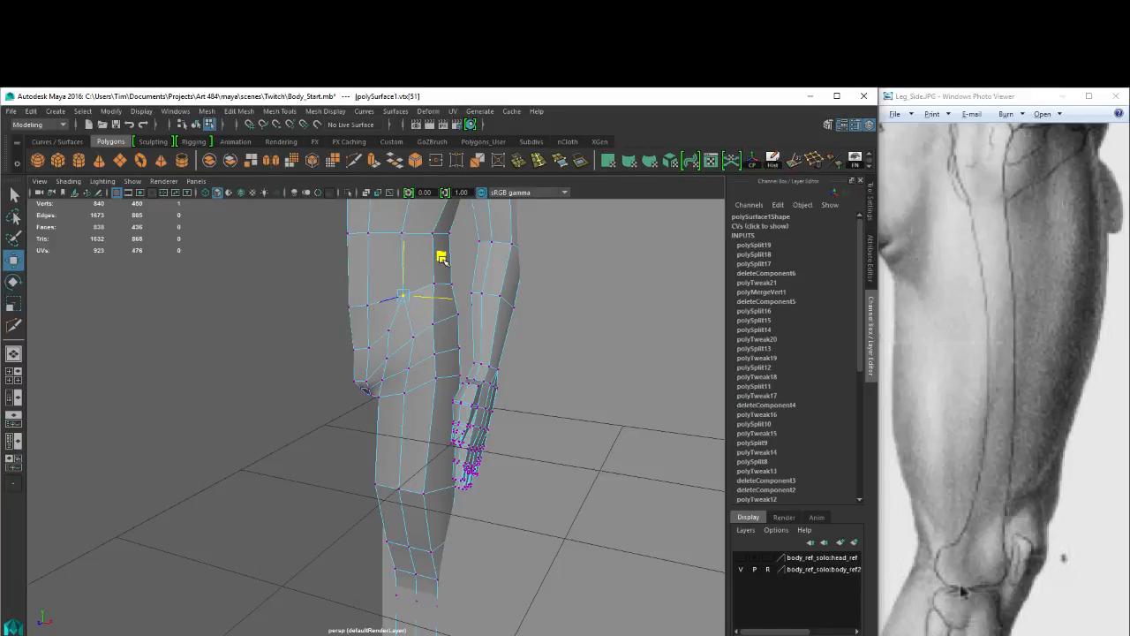
pyautogui.keyDown('alt'); pyautogui.moveTo(442, 257); pyautogui.dragTo(442, 281); pyautogui.keyUp('alt')
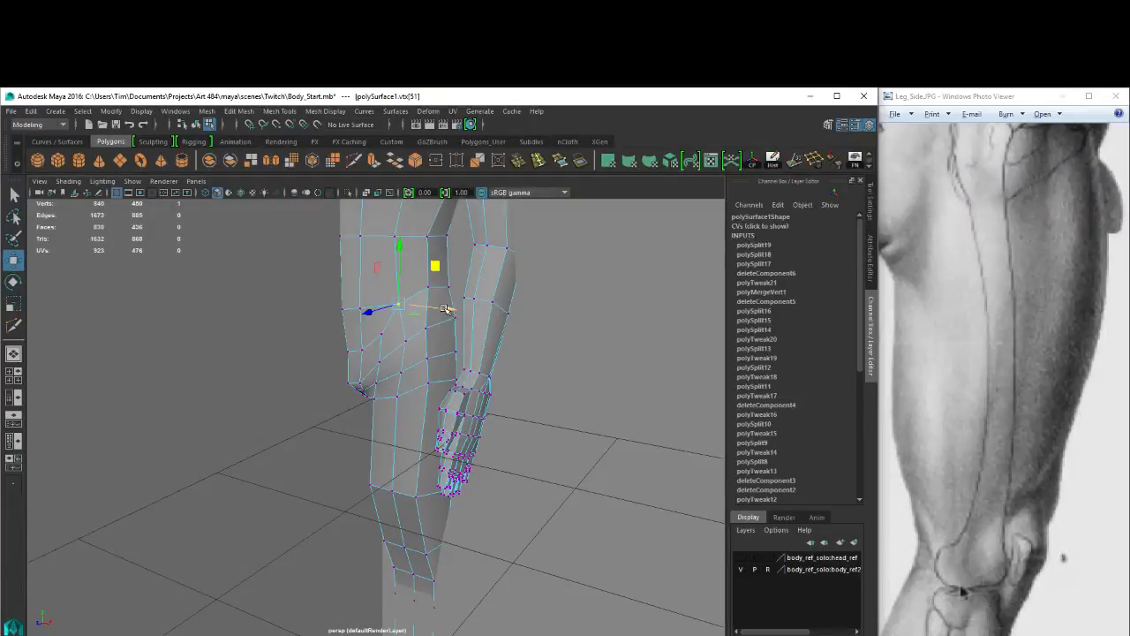
# Try alternative positions for the lower-abdomen vertex above the groin, restoring its placement on the hip crease.
pyautogui.moveTo(446, 308); pyautogui.dragTo(418, 292)
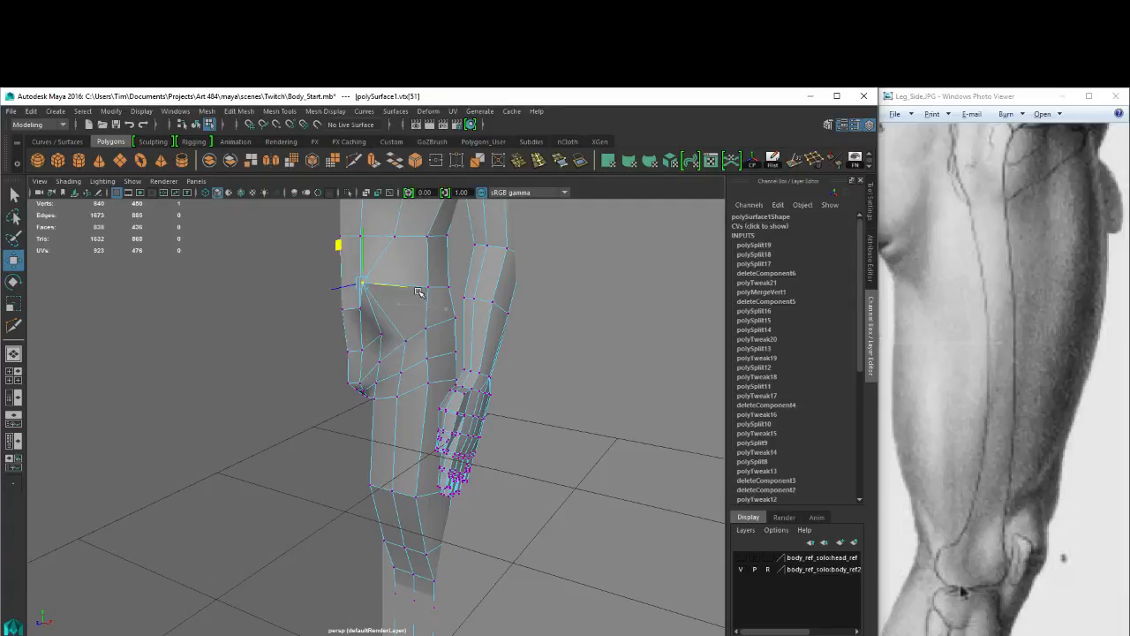
pyautogui.hotkey('ctrl', 'z')
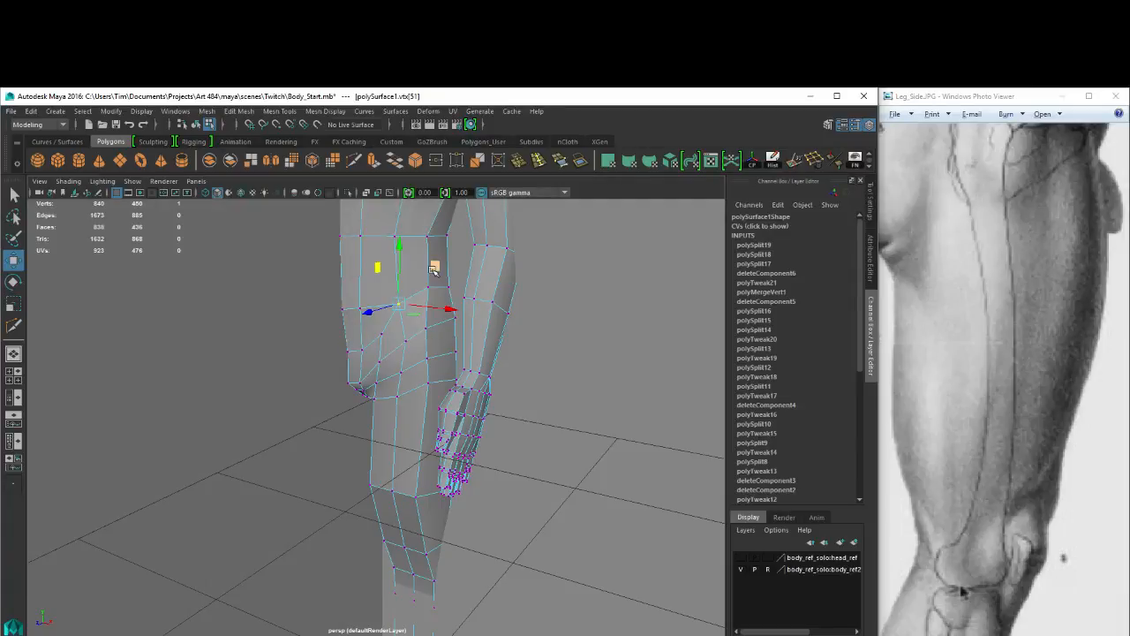
pyautogui.moveTo(399, 306); pyautogui.dragTo(423, 281)
pyautogui.hotkey('ctrl', 'z')
pyautogui.hotkey('ctrl', 'z')
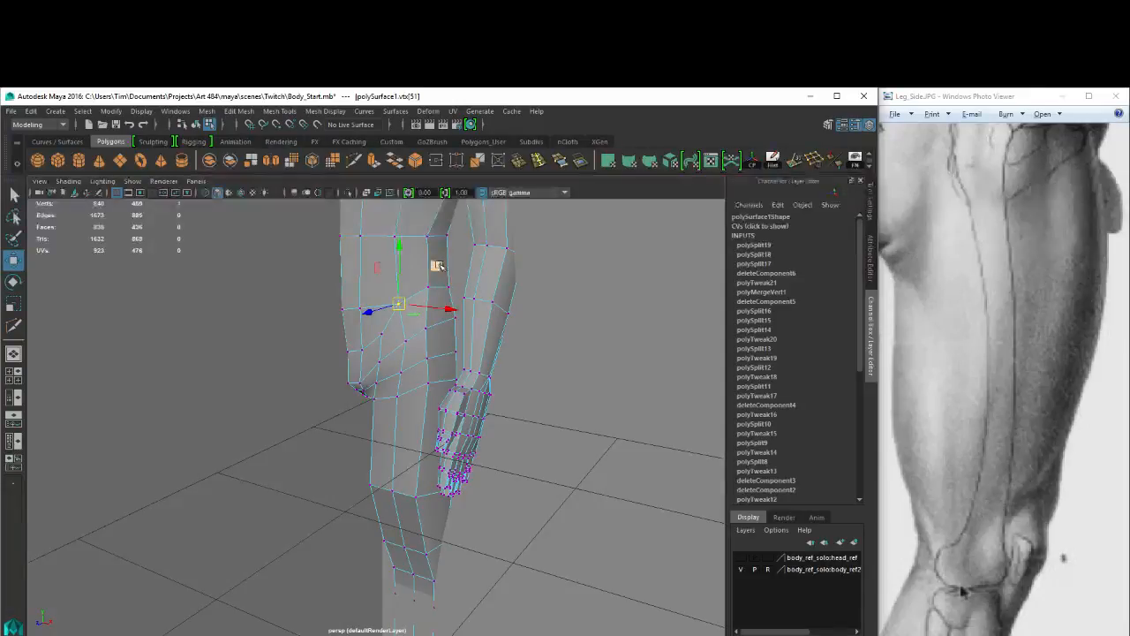
pyautogui.moveTo(441, 269); pyautogui.dragTo(426, 277)
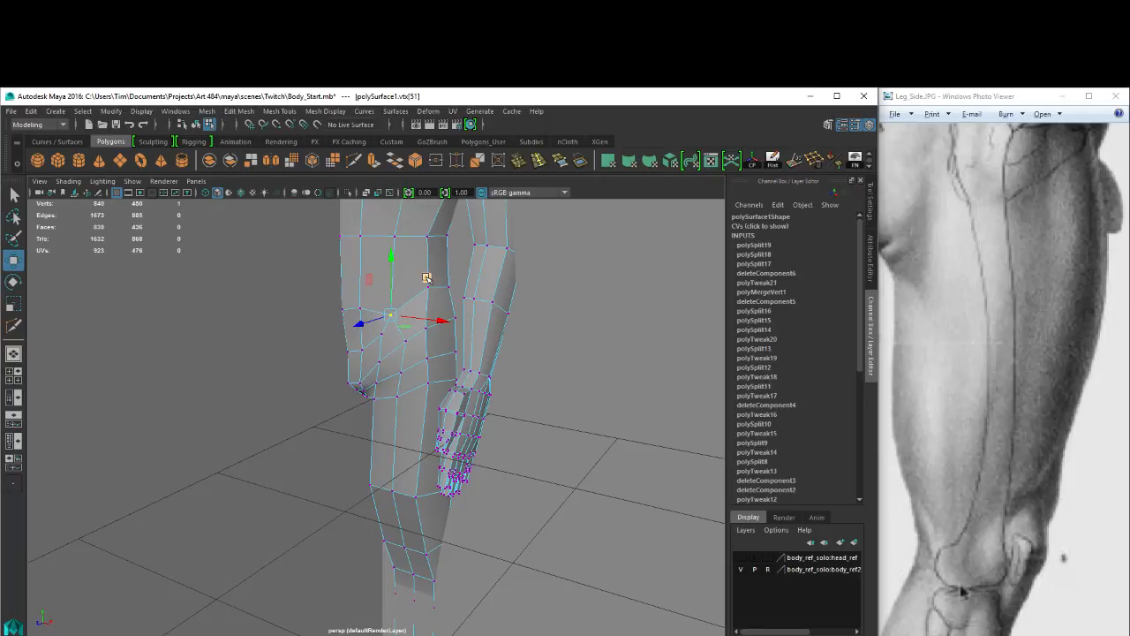
pyautogui.moveTo(427, 277); pyautogui.dragTo(434, 267)
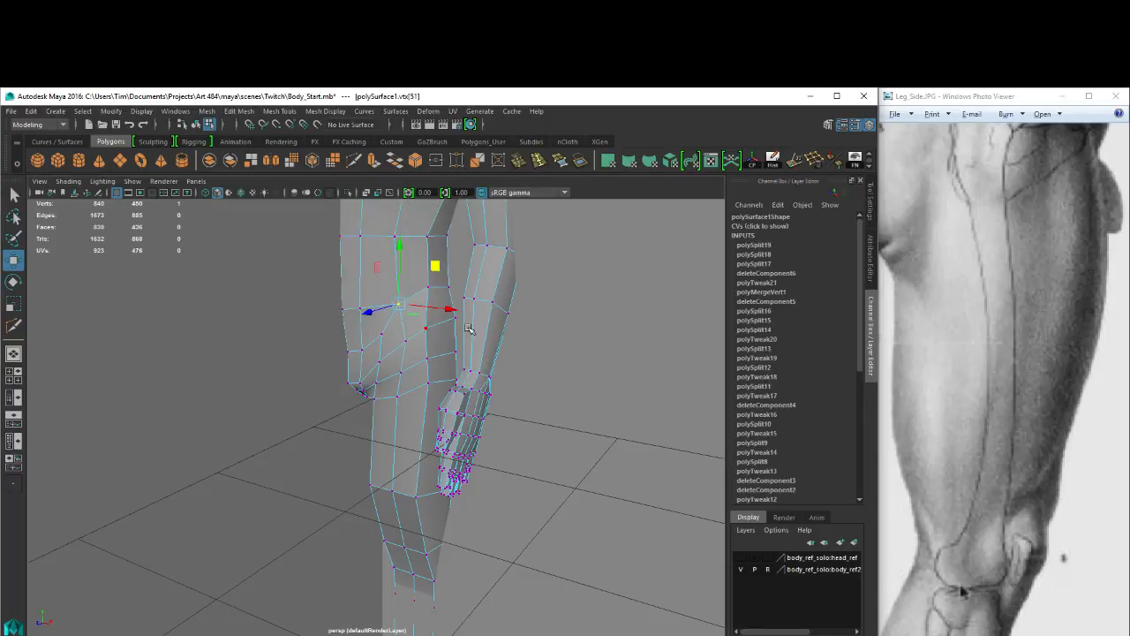
# Raise the rear vertices along the top of the buttock, including the adjacent vertex on their outer side.
pyautogui.keyDown('alt'); pyautogui.moveTo(468, 328); pyautogui.dragTo(380, 313); pyautogui.keyUp('alt')
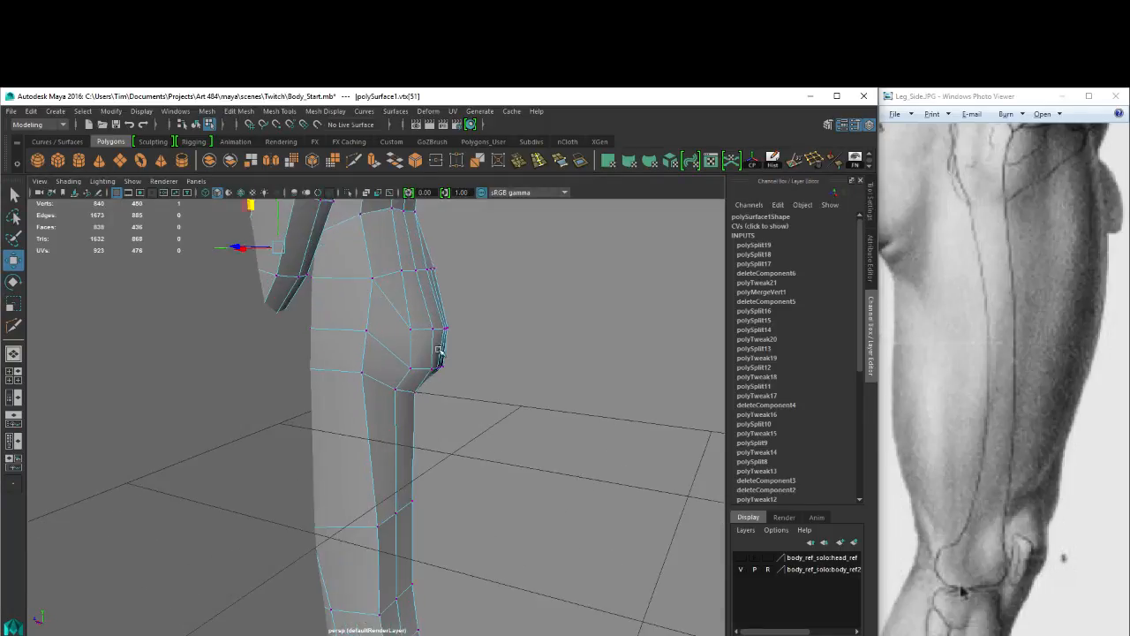
pyautogui.keyDown('alt'); pyautogui.moveTo(380, 312); pyautogui.dragTo(361, 361, button='middle'); pyautogui.keyUp('alt')
pyautogui.keyDown('alt'); pyautogui.moveTo(362, 361); pyautogui.dragTo(408, 353, button='right'); pyautogui.keyUp('alt')
pyautogui.moveTo(413, 297); pyautogui.dragTo(434, 315)
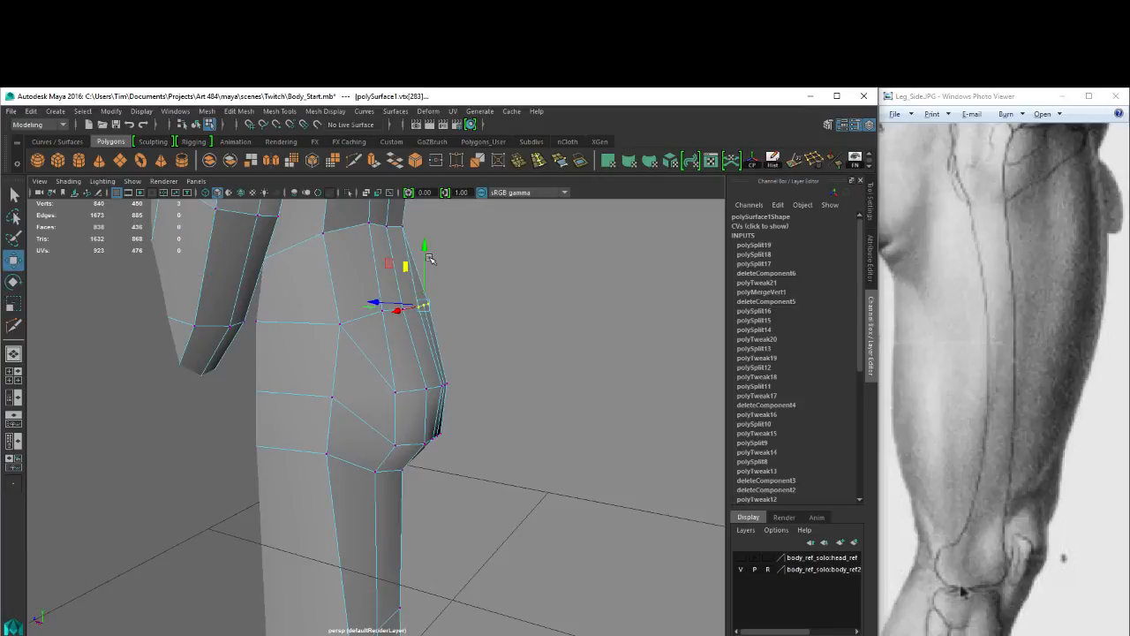
pyautogui.click(403, 292)
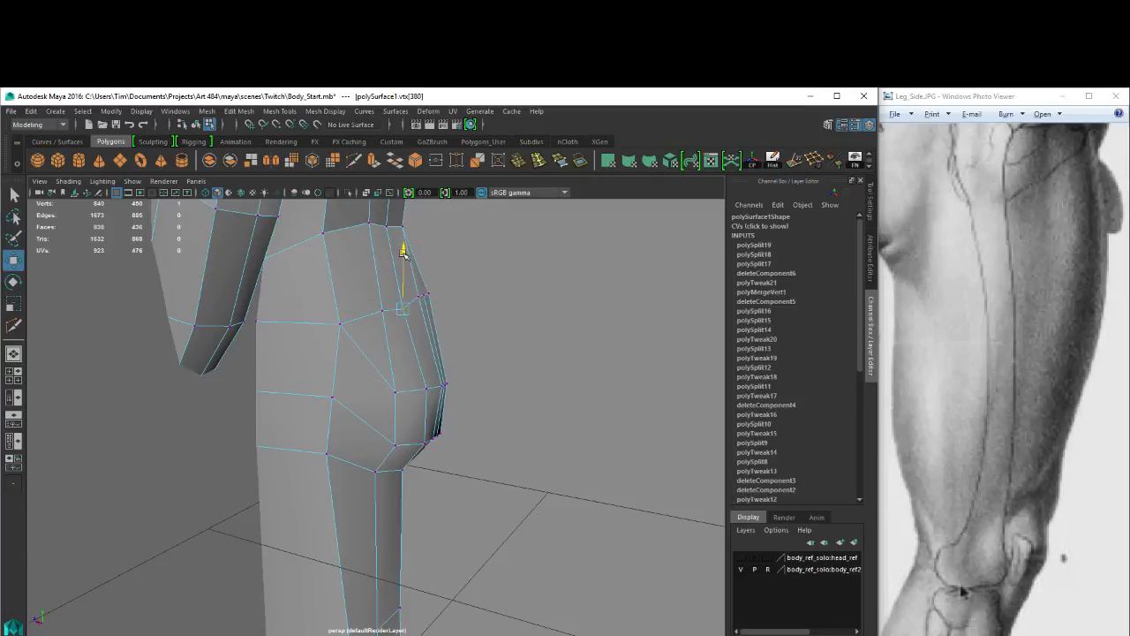
pyautogui.keyDown('alt'); pyautogui.moveTo(400, 234); pyautogui.dragTo(399, 309); pyautogui.keyUp('alt')
pyautogui.moveTo(424, 284); pyautogui.dragTo(444, 307)
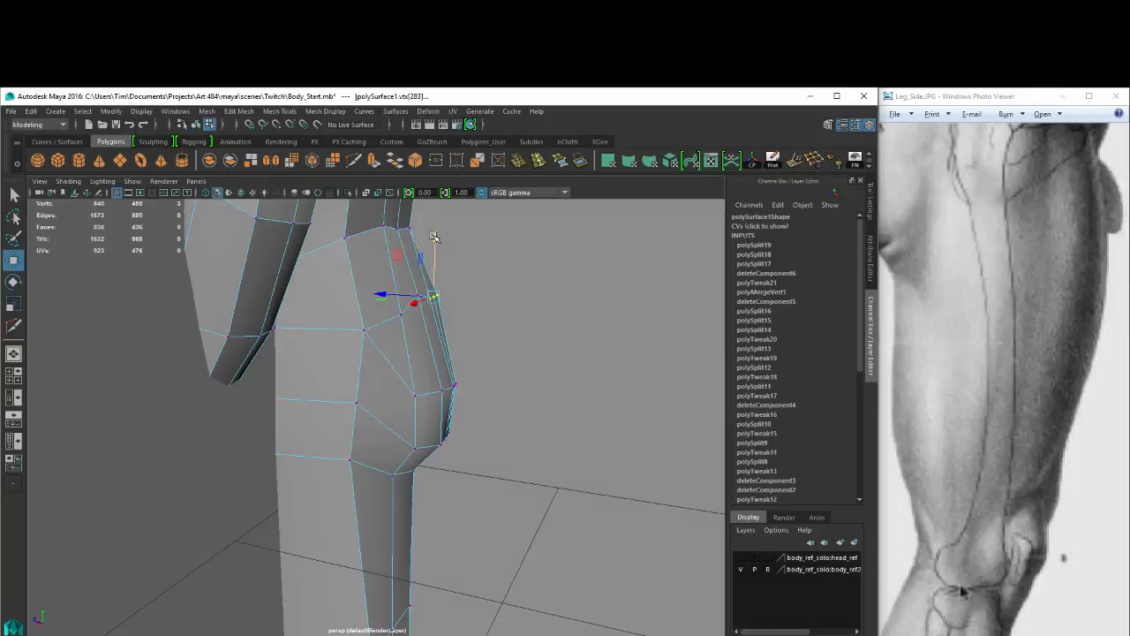
pyautogui.moveTo(434, 236); pyautogui.dragTo(434, 225)
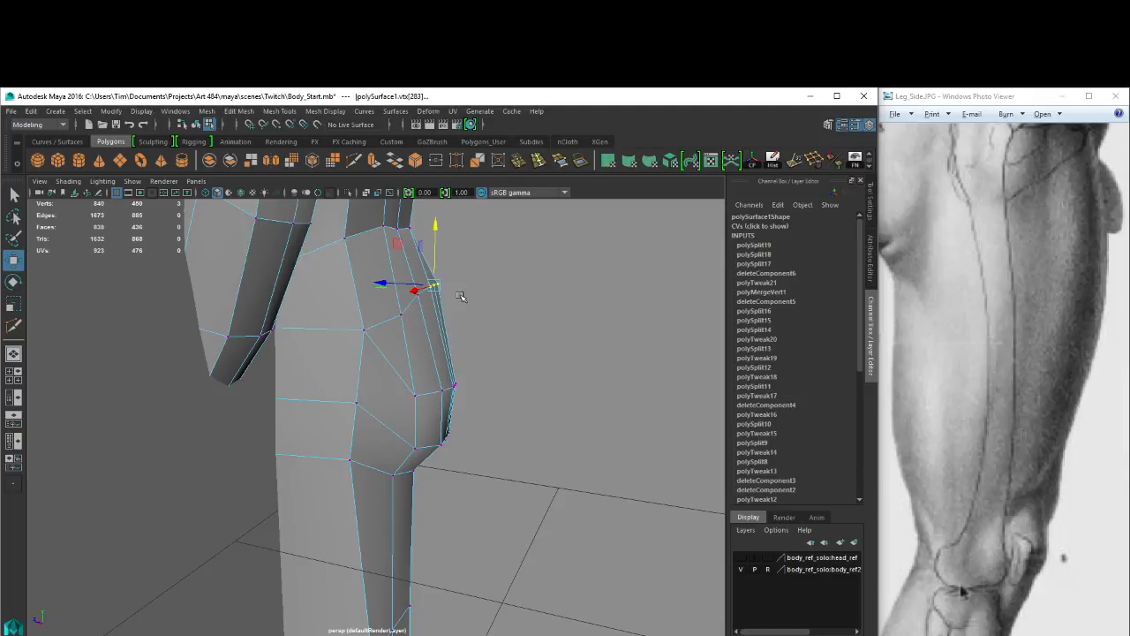
# Raise the row of rearmost vertices at the fullest part of the buttock.
pyautogui.keyDown('alt'); pyautogui.moveTo(428, 355); pyautogui.dragTo(471, 328, button='middle'); pyautogui.keyUp('alt')
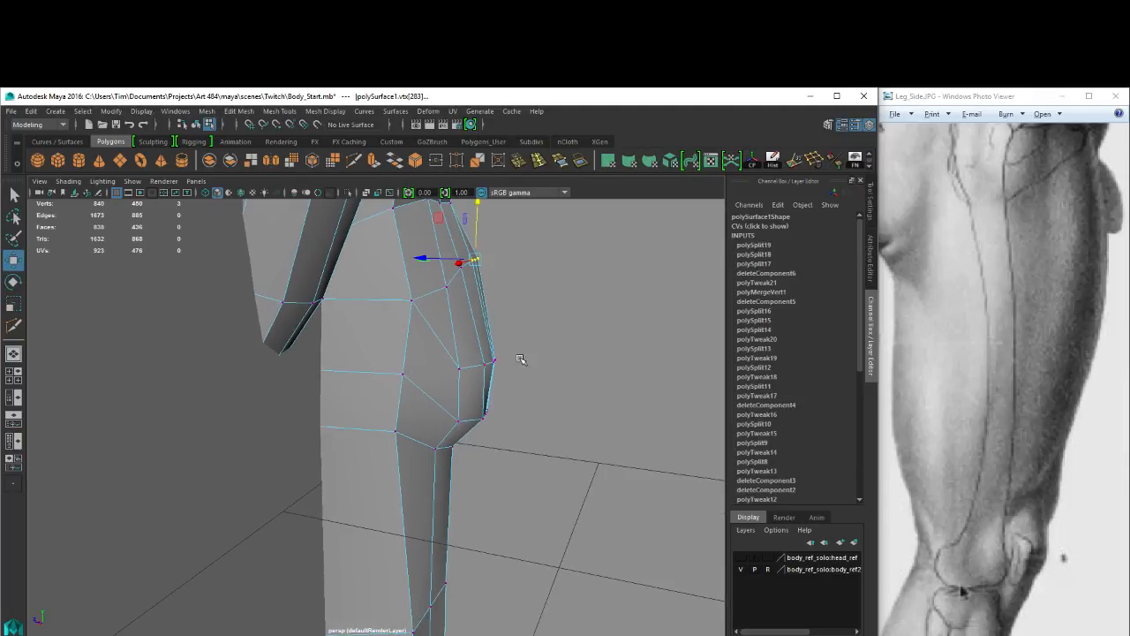
pyautogui.moveTo(440, 344); pyautogui.dragTo(503, 381)
pyautogui.moveTo(497, 316); pyautogui.dragTo(398, 300)
# Reposition the outer vertices across the upper buttock to round its profile, using the buttock area of the side leg reference.
pyautogui.click(410, 301)
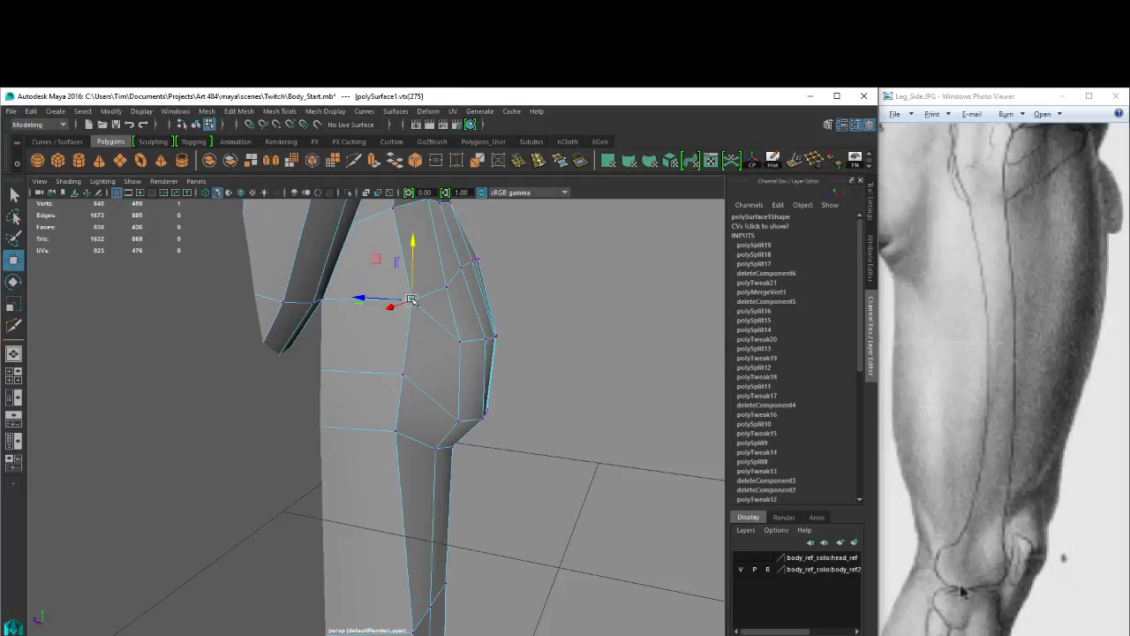
pyautogui.click(446, 283)
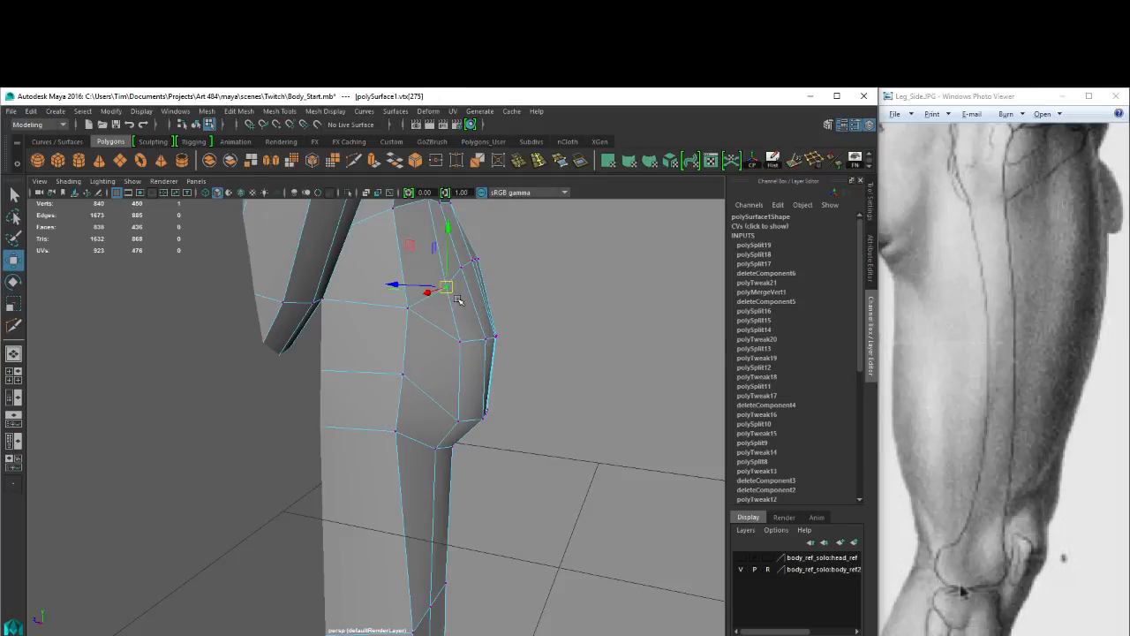
pyautogui.moveTo(447, 285); pyautogui.dragTo(442, 278)
pyautogui.moveTo(996, 224); pyautogui.dragTo(1094, 404)
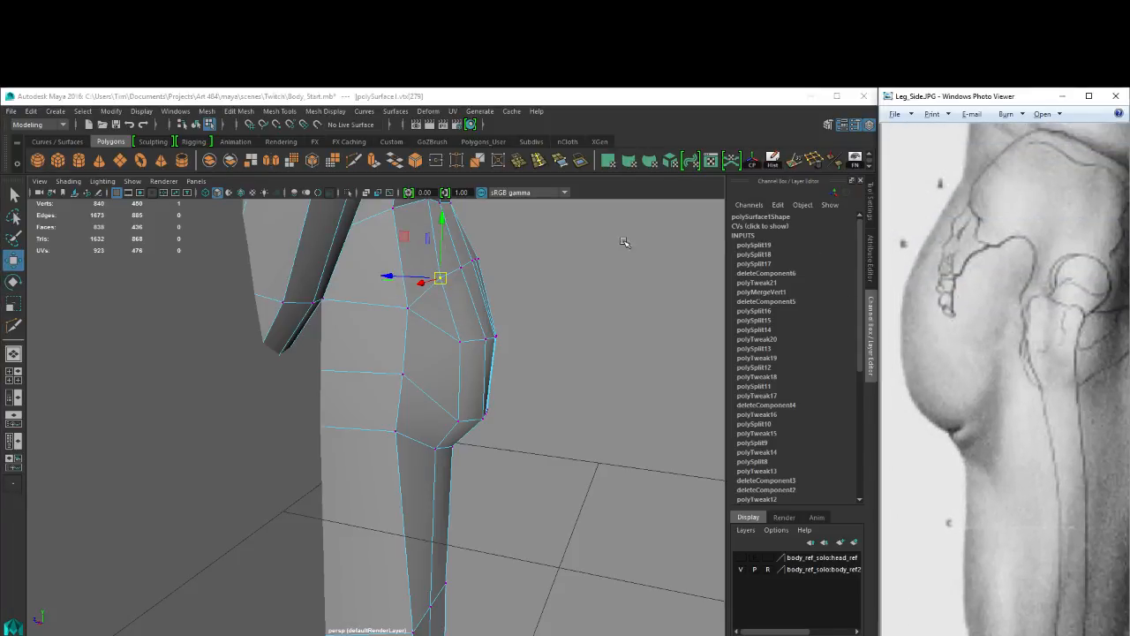
pyautogui.keyDown('alt'); pyautogui.moveTo(493, 252); pyautogui.dragTo(487, 265); pyautogui.keyUp('alt')
pyautogui.moveTo(376, 277); pyautogui.dragTo(411, 269)
pyautogui.click(455, 272)
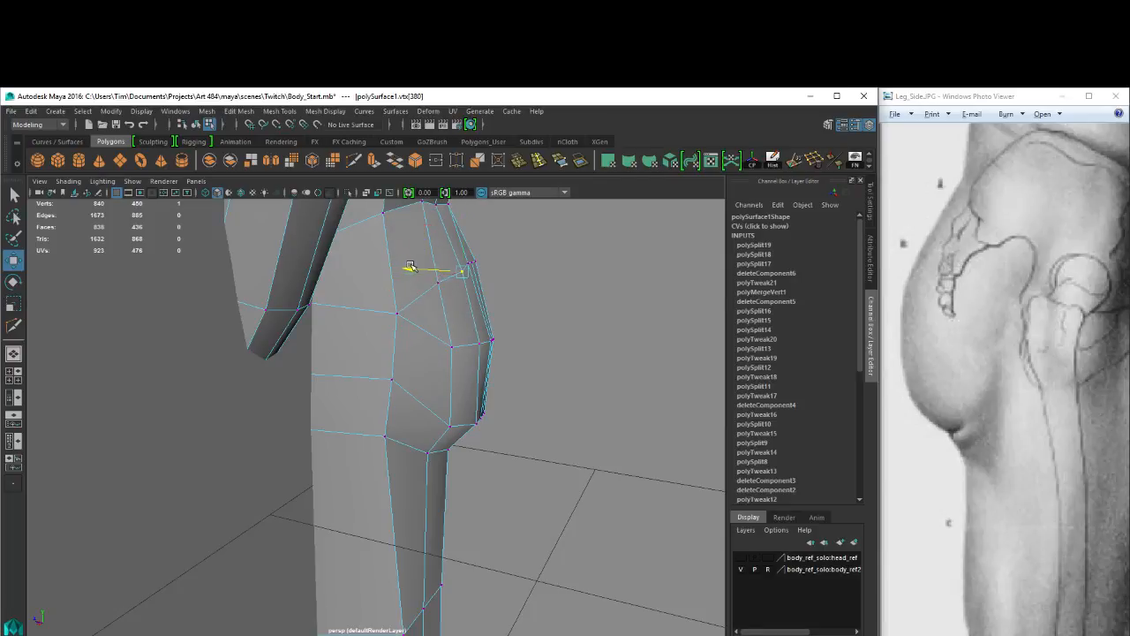
# Try to delete the extra vertical edge line running down the inner side of the buttock.
pyautogui.keyDown('alt'); pyautogui.moveTo(524, 271); pyautogui.dragTo(423, 243); pyautogui.keyUp('alt')
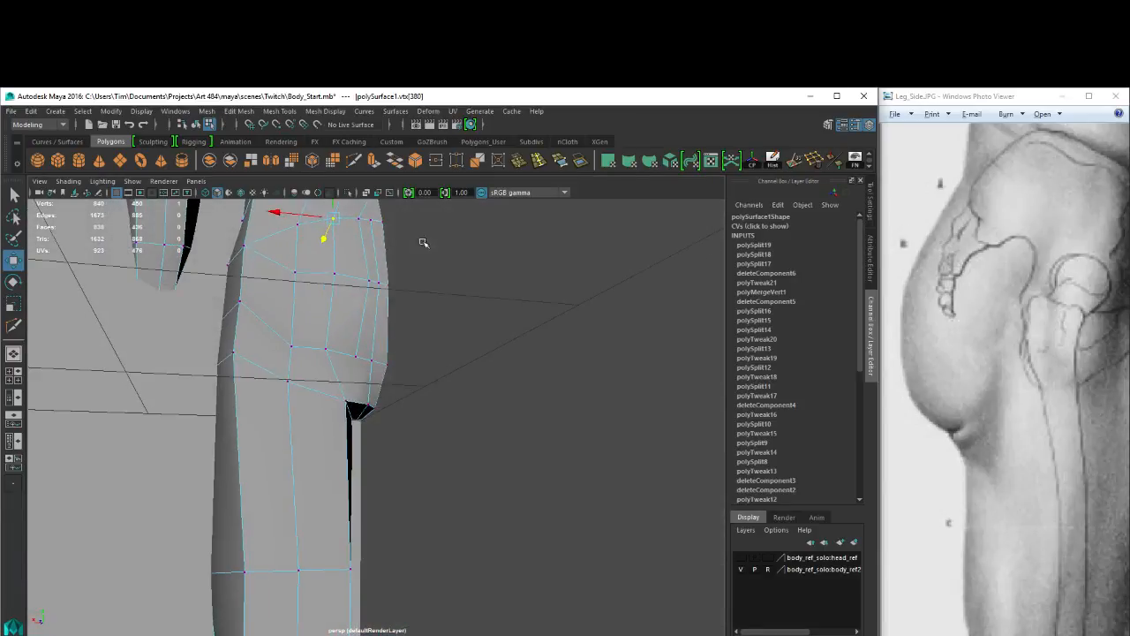
pyautogui.keyDown('alt'); pyautogui.moveTo(409, 320); pyautogui.dragTo(392, 343); pyautogui.keyUp('alt')
pyautogui.moveTo(347, 268); pyautogui.dragTo(343, 240, button='right')
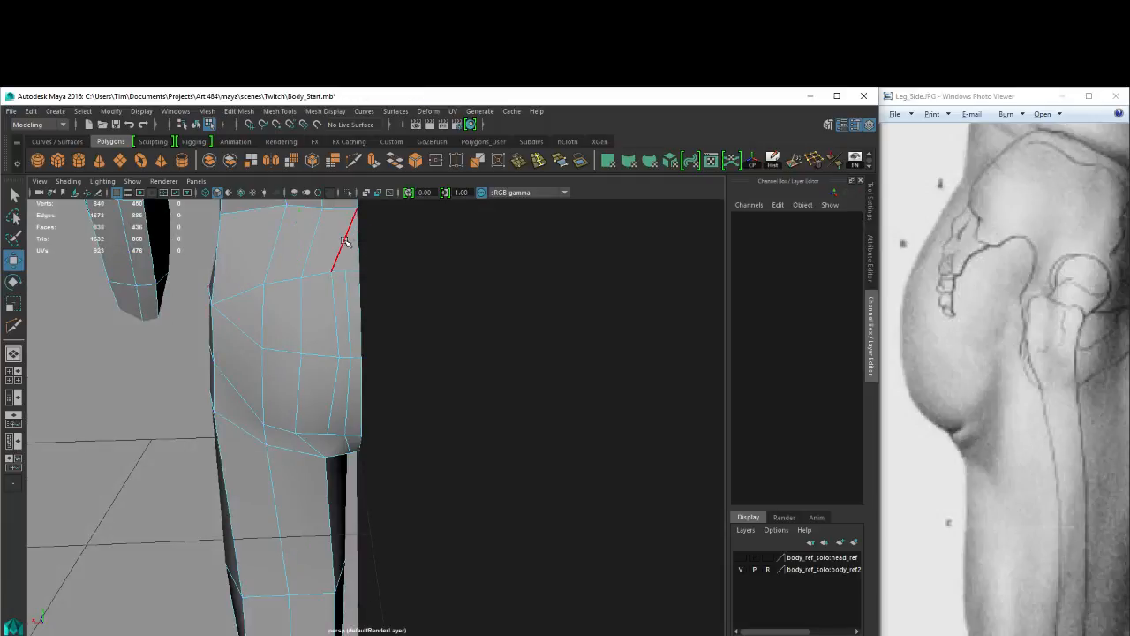
pyautogui.doubleClick(344, 246)
pyautogui.press('Delete')
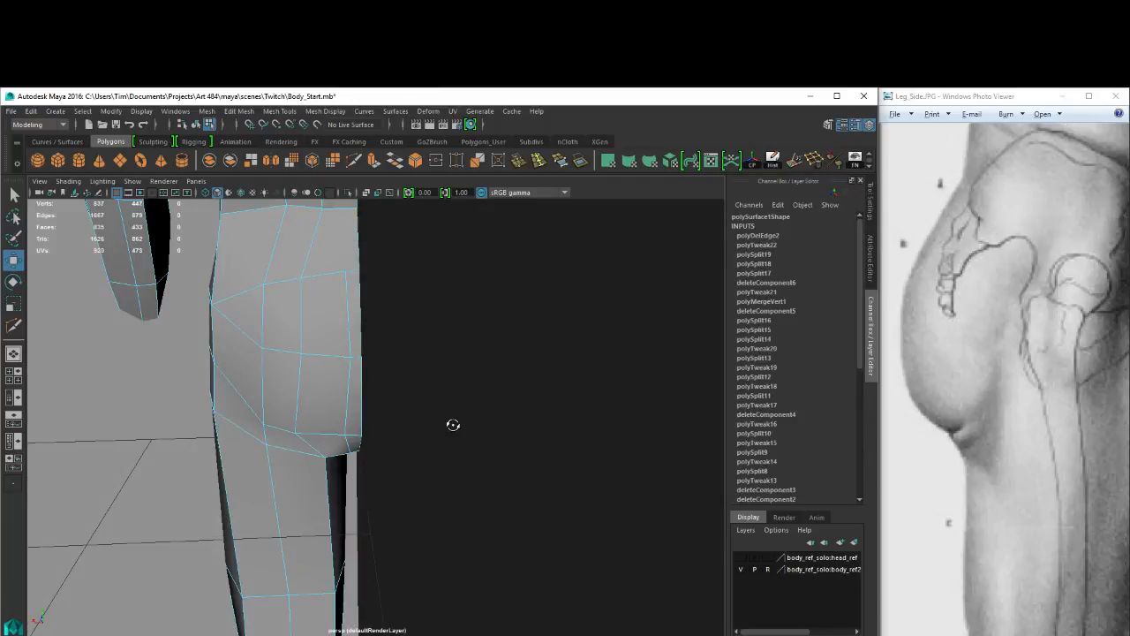
pyautogui.keyDown('alt'); pyautogui.moveTo(454, 426); pyautogui.dragTo(446, 297); pyautogui.keyUp('alt')
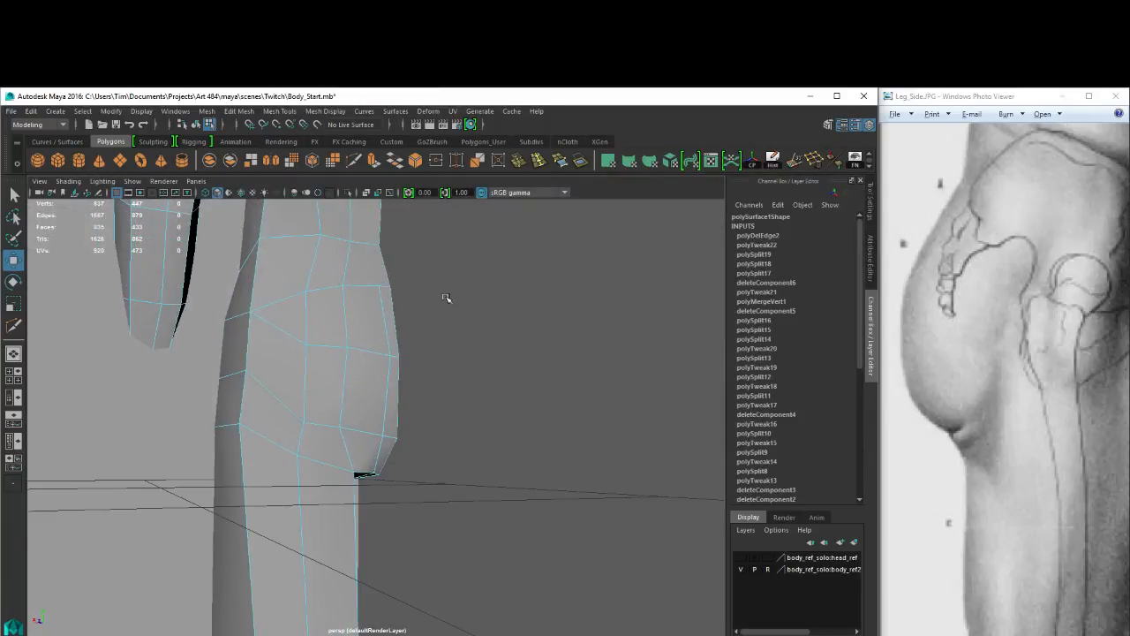
pyautogui.hotkey('ctrl', 'z')
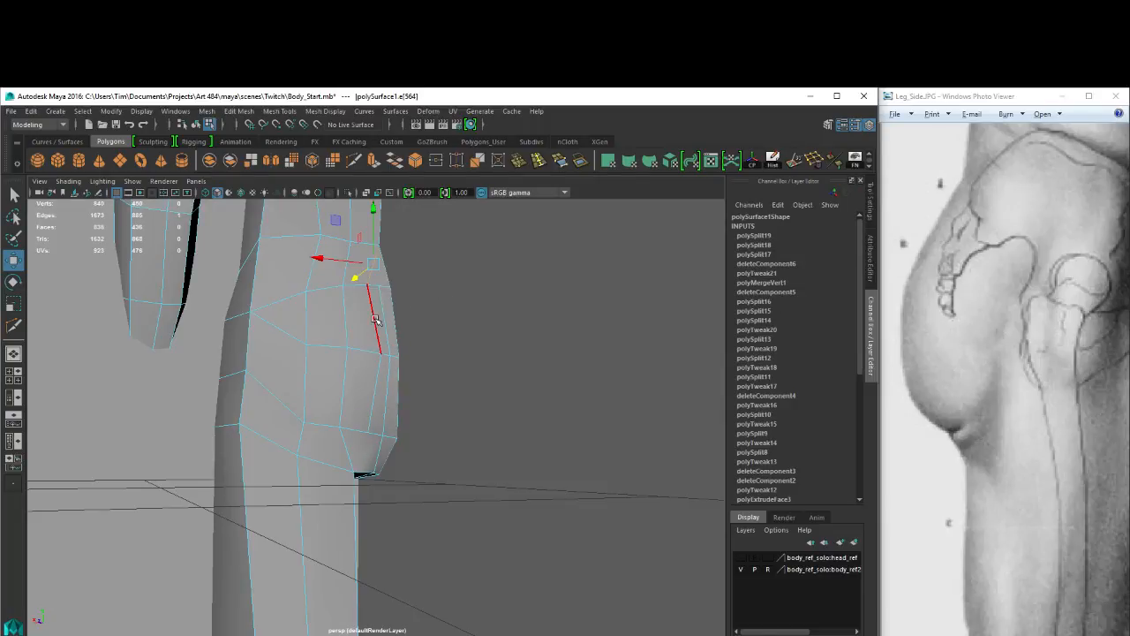
# Delete the extra vertical edge line down the inner buttock together with its vertices.
pyautogui.keyDown('shift'); pyautogui.click(375, 320); pyautogui.keyUp('shift')
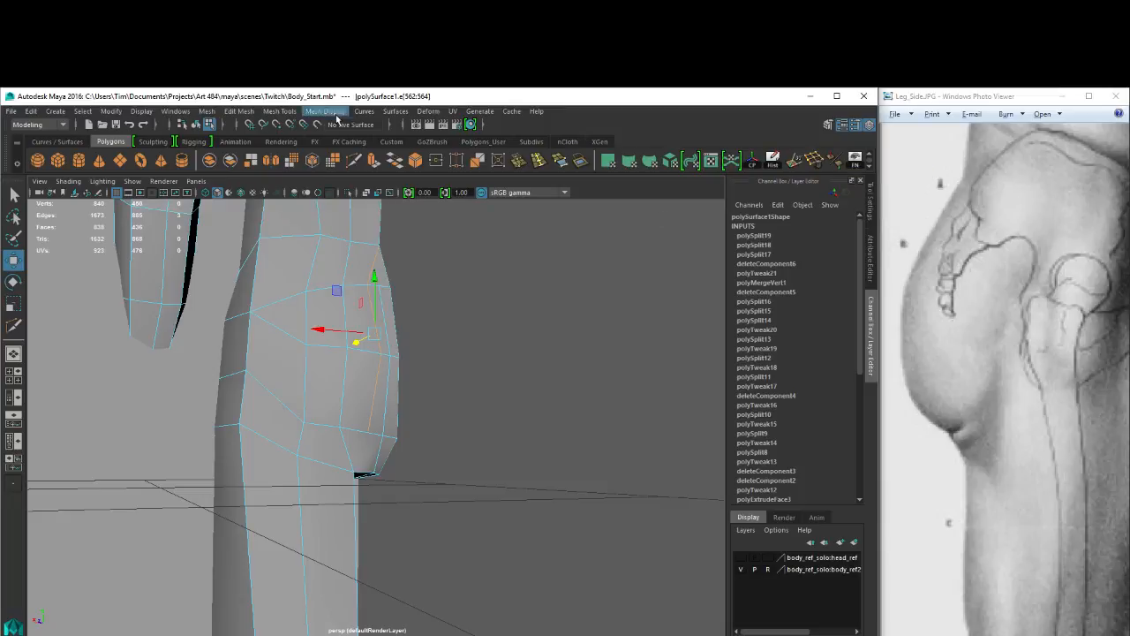
pyautogui.click(282, 112)
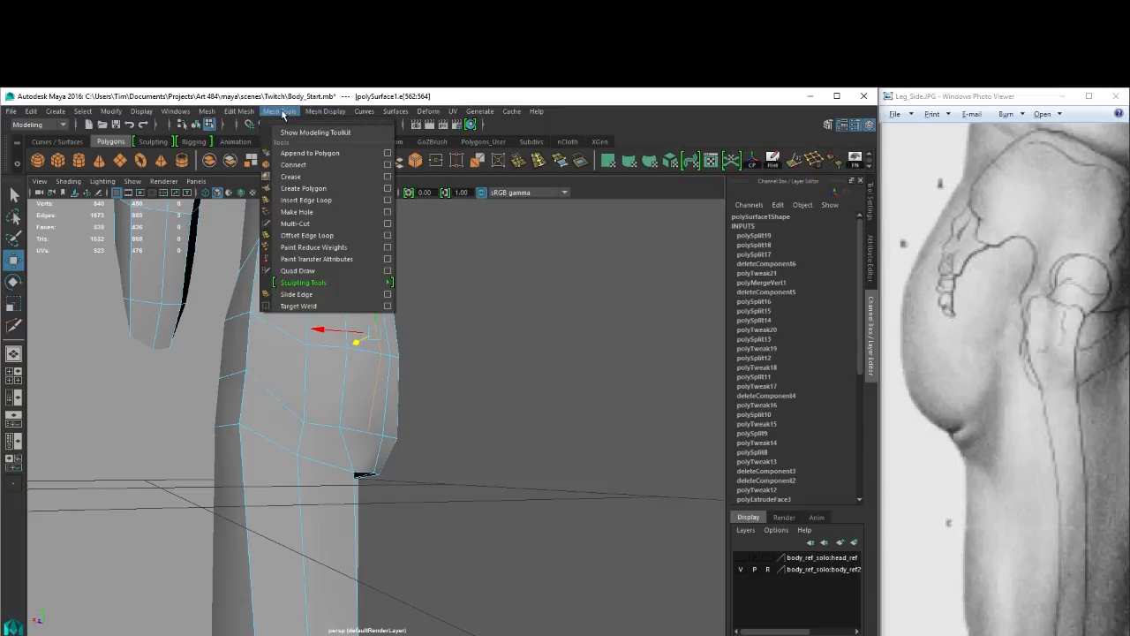
pyautogui.moveTo(237, 115)
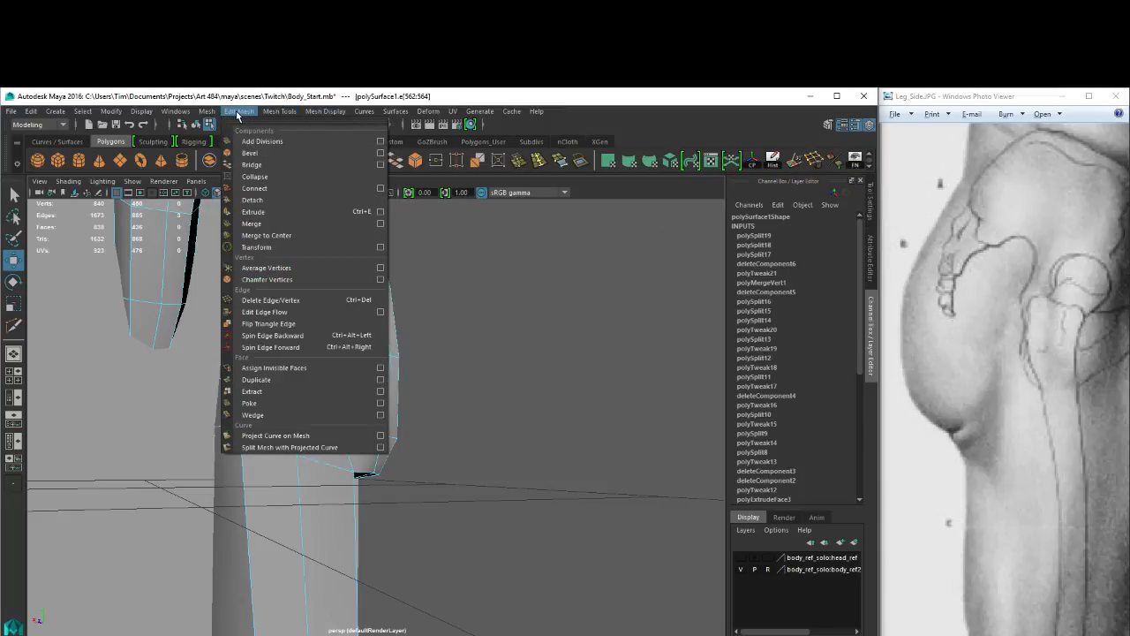
pyautogui.click(280, 302)
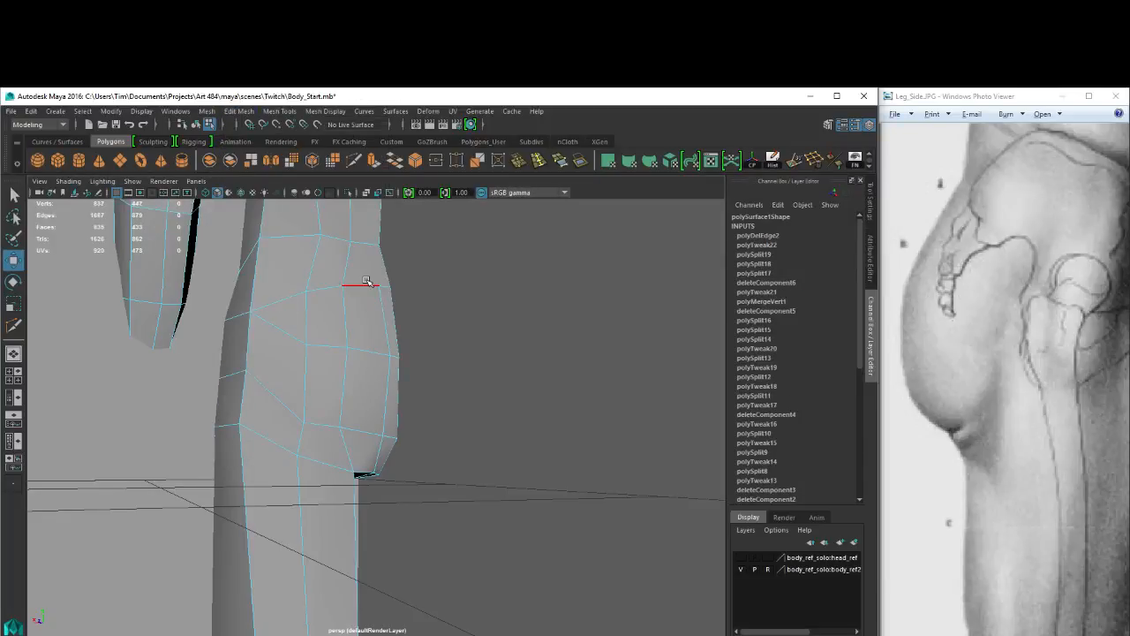
pyautogui.hotkey('ctrl', 'z')
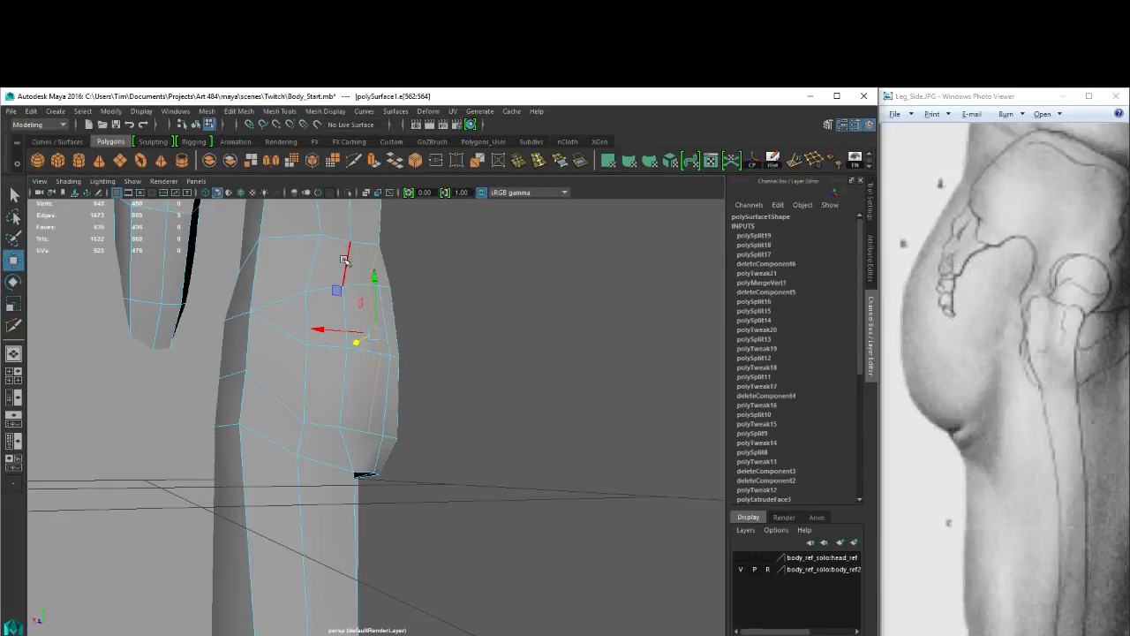
pyautogui.press('Delete')
pyautogui.moveTo(356, 276); pyautogui.dragTo(316, 278, button='right')
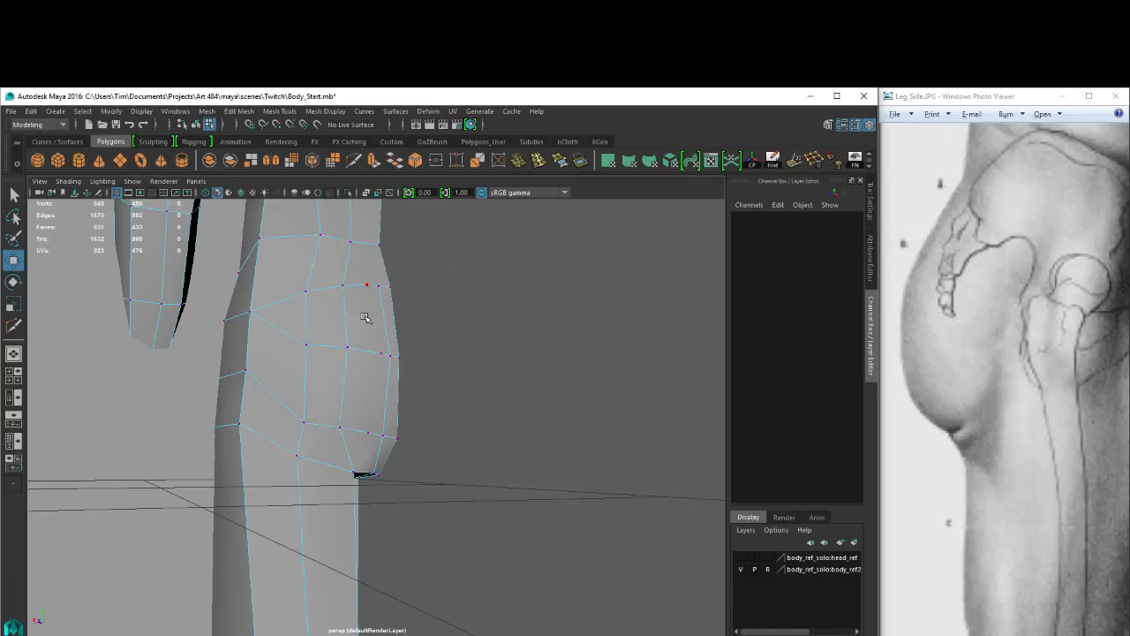
pyautogui.click(367, 286)
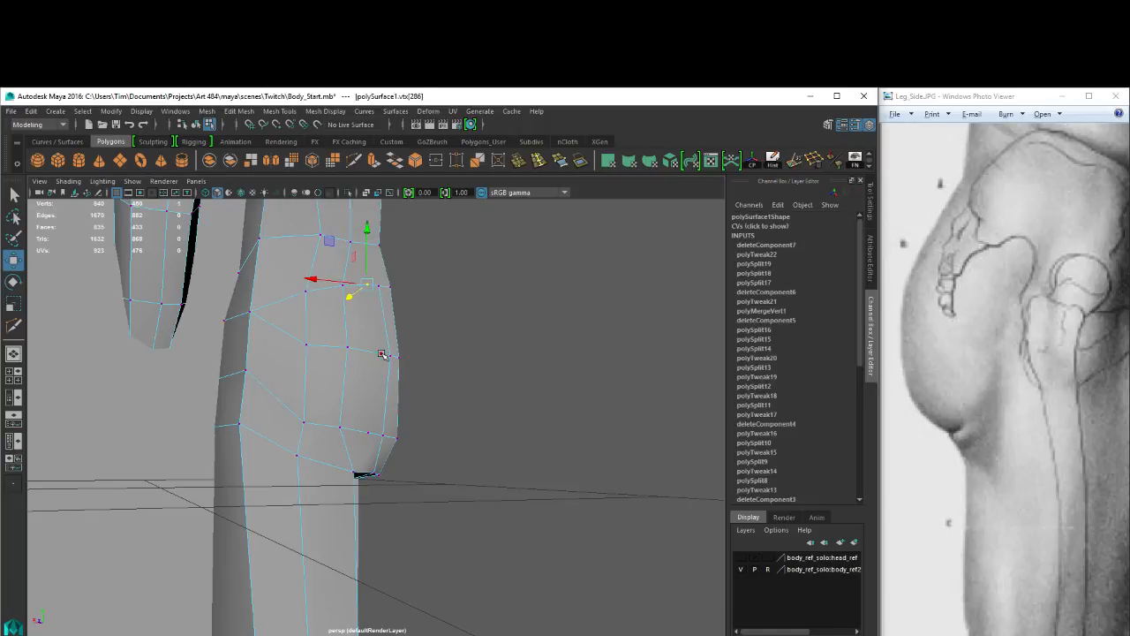
pyautogui.hotkey('ctrl', 'z')
pyautogui.hotkey('ctrl', 'z')
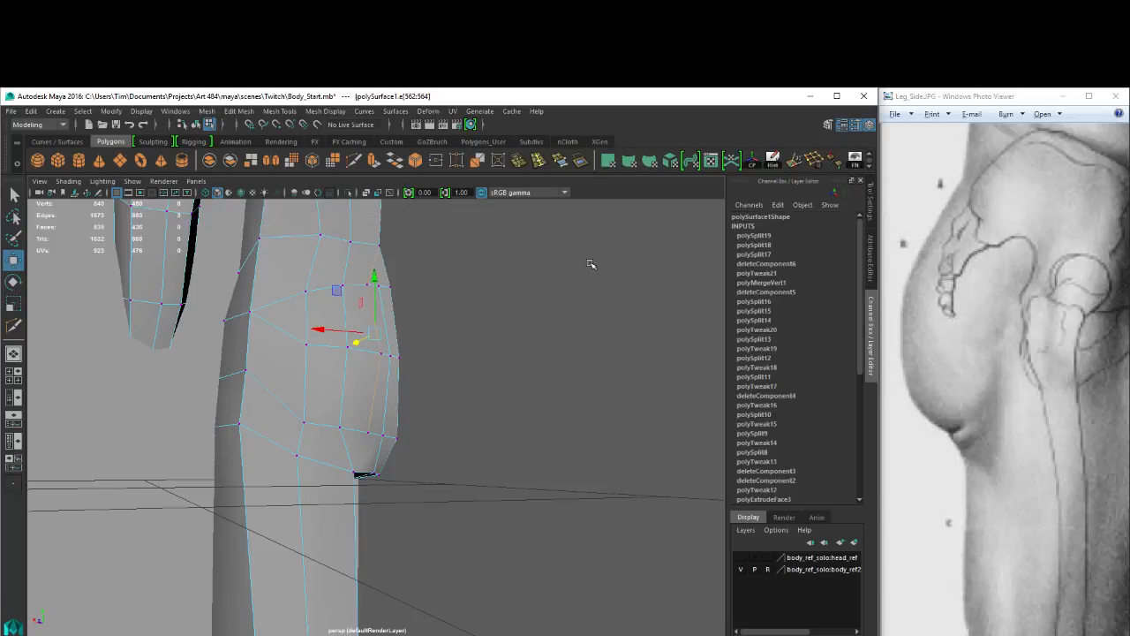
pyautogui.moveTo(360, 268); pyautogui.dragTo(355, 233, button='right')
pyautogui.hotkey('ctrl', 'Delete')
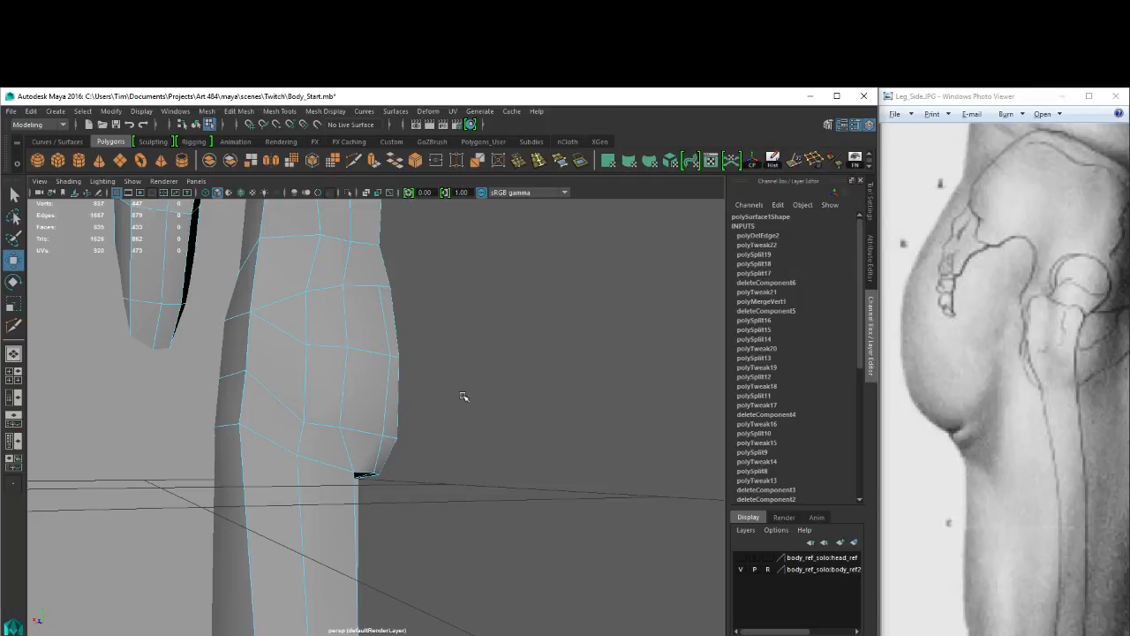
# Examine the edge flow between the back, waist and buttock, selecting the horizontal edges across the upper buttock near the centreline.
pyautogui.keyDown('alt'); pyautogui.moveTo(465, 396); pyautogui.dragTo(469, 357); pyautogui.keyUp('alt')
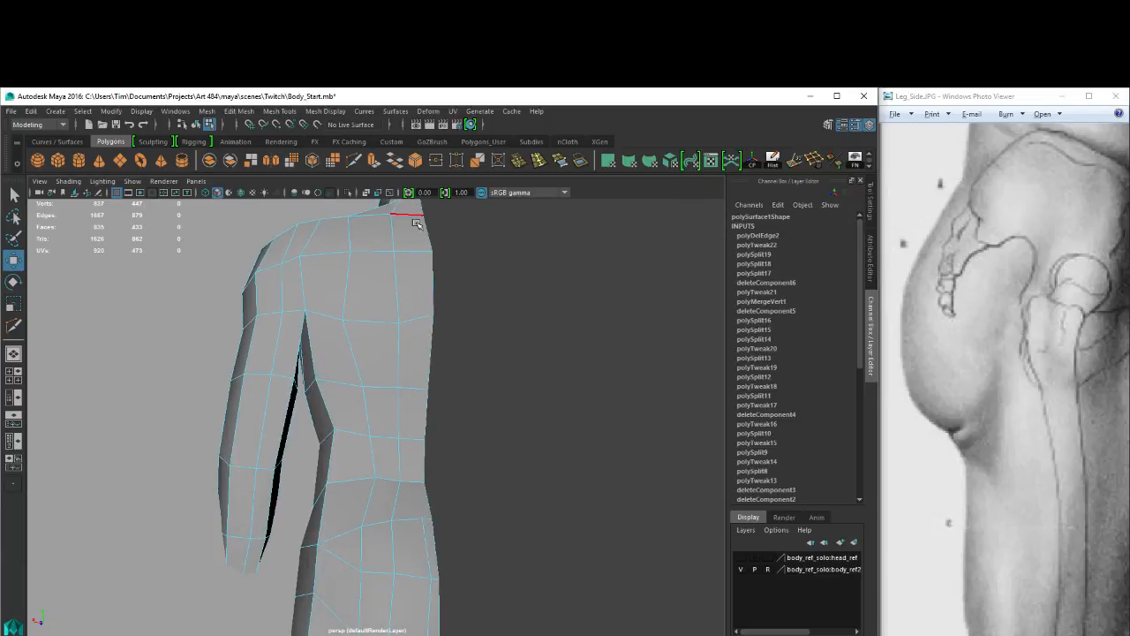
pyautogui.keyDown('alt'); pyautogui.moveTo(418, 524); pyautogui.dragTo(438, 456); pyautogui.keyUp('alt')
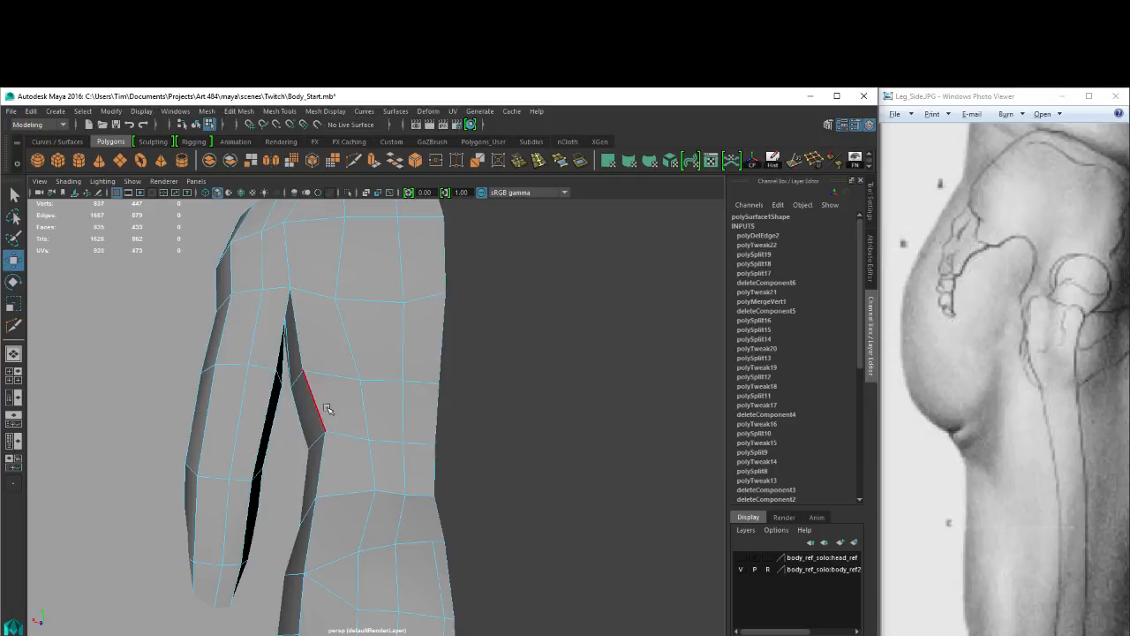
pyautogui.keyDown('alt'); pyautogui.moveTo(399, 494); pyautogui.dragTo(422, 474); pyautogui.keyUp('alt')
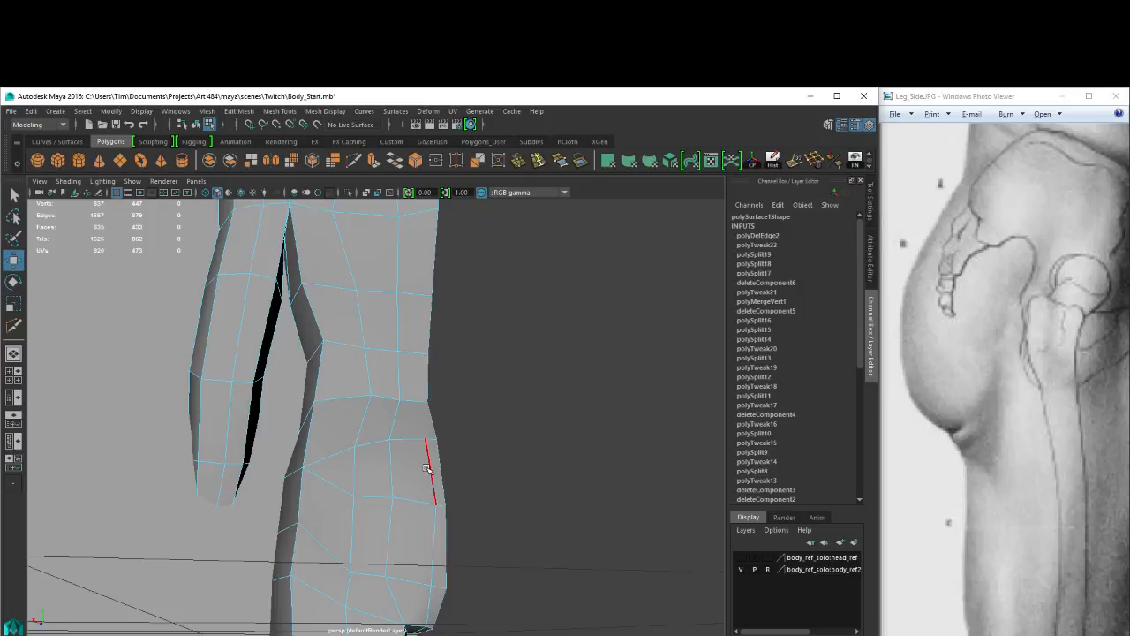
pyautogui.click(422, 440)
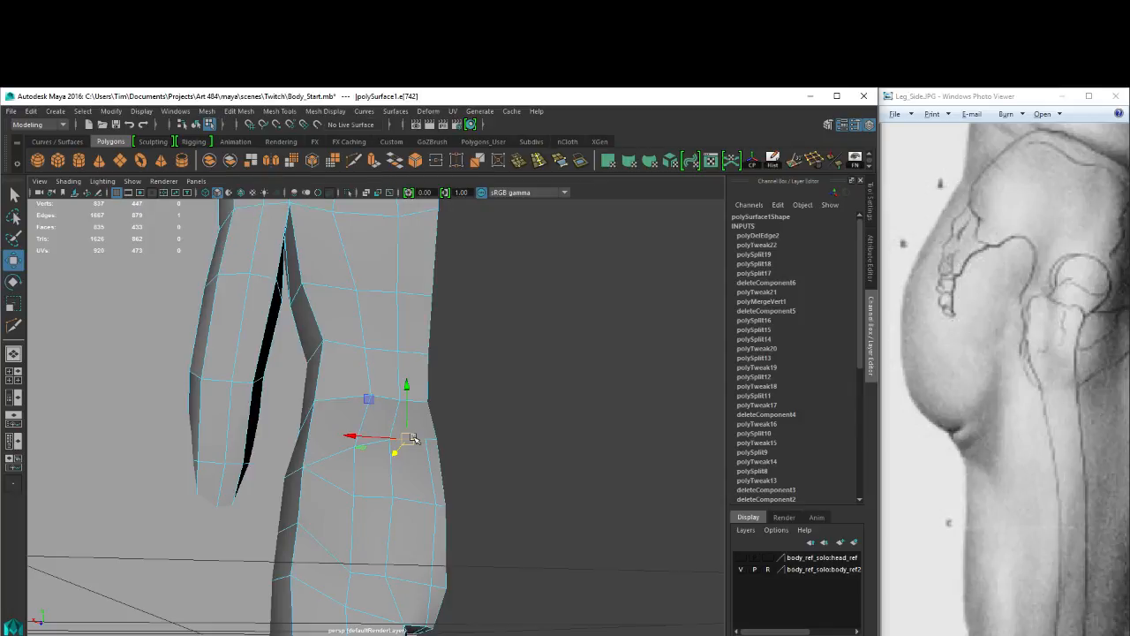
pyautogui.keyDown('alt'); pyautogui.moveTo(413, 438); pyautogui.dragTo(370, 443); pyautogui.keyUp('alt')
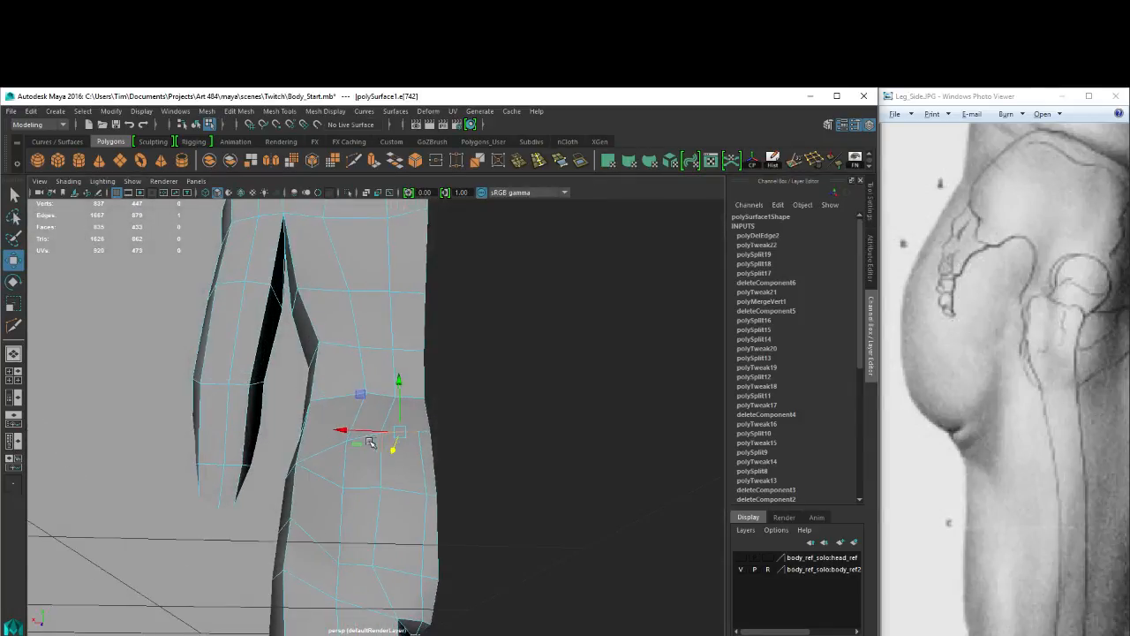
pyautogui.keyDown('alt'); pyautogui.moveTo(475, 436); pyautogui.dragTo(389, 392, button='right'); pyautogui.keyUp('alt')
pyautogui.doubleClick(365, 433)
pyautogui.keyDown('alt'); pyautogui.moveTo(425, 296); pyautogui.dragTo(422, 369, button='middle'); pyautogui.keyUp('alt')
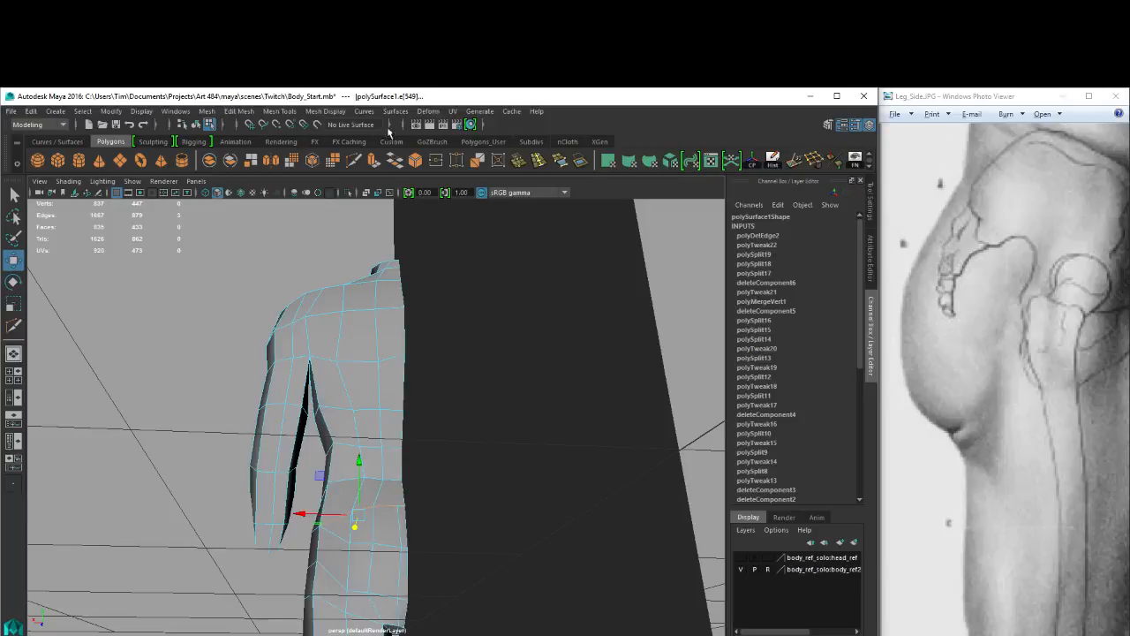
# Insert a vertical edge loop through the torso close to the back centreline with the Multi-Cut tool.
pyautogui.click(353, 159)
pyautogui.keyDown('ctrl'); pyautogui.click(394, 303); pyautogui.keyUp('ctrl')
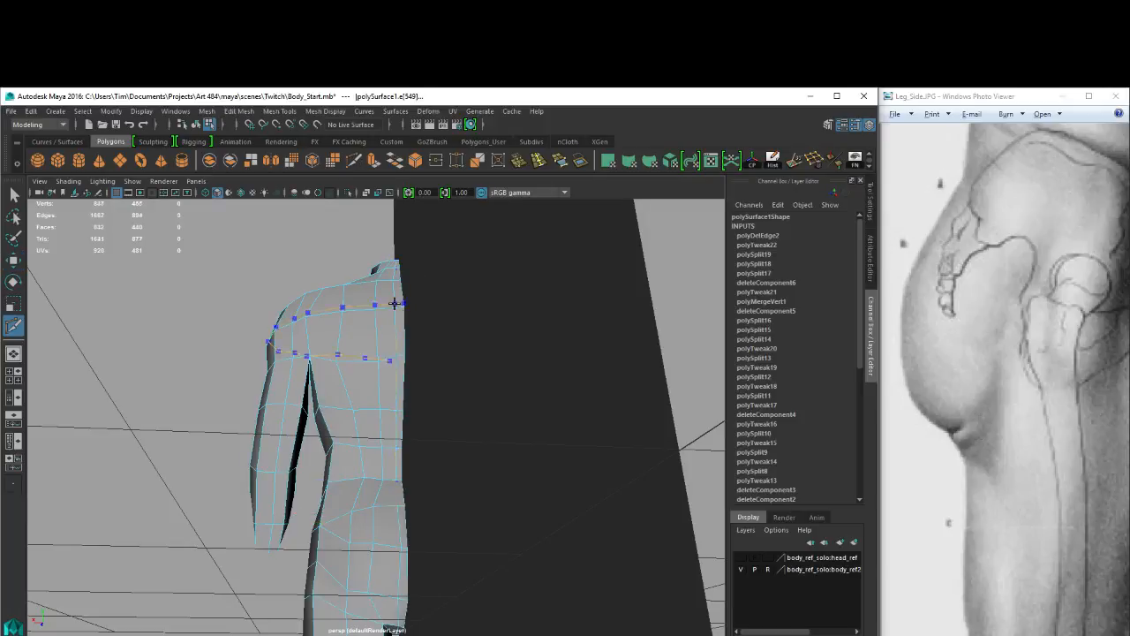
pyautogui.keyDown('alt'); pyautogui.moveTo(403, 446); pyautogui.dragTo(383, 422); pyautogui.keyUp('alt')
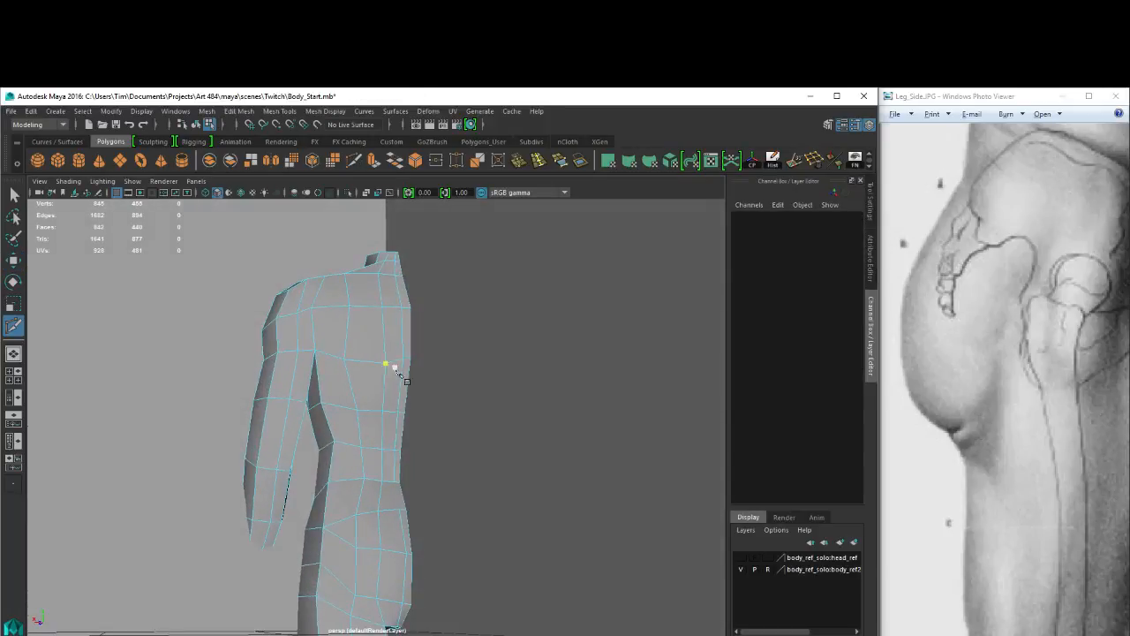
pyautogui.keyDown('alt'); pyautogui.moveTo(395, 368); pyautogui.dragTo(468, 505); pyautogui.keyUp('alt')
pyautogui.keyDown('alt'); pyautogui.moveTo(412, 309); pyautogui.dragTo(413, 321, button='middle'); pyautogui.keyUp('alt')
pyautogui.keyDown('alt'); pyautogui.moveTo(442, 462); pyautogui.dragTo(468, 274, button='middle'); pyautogui.keyUp('alt')
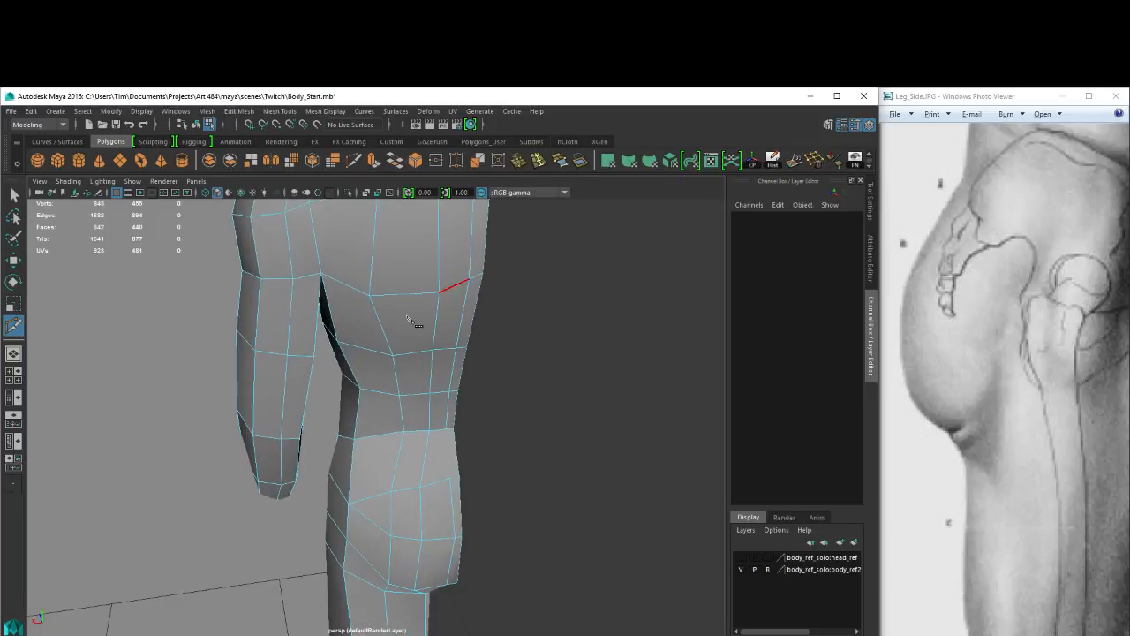
pyautogui.keyDown('alt'); pyautogui.moveTo(415, 320); pyautogui.dragTo(514, 371, button='right'); pyautogui.keyUp('alt')
# Cut a connecting edge from the end of the new torso loop at the waist down to the upper buttock's inner edge line.
pyautogui.press('w')
pyautogui.moveTo(459, 340); pyautogui.dragTo(402, 340, button='right')
pyautogui.keyDown('alt'); pyautogui.moveTo(469, 414); pyautogui.dragTo(448, 312, button='middle'); pyautogui.keyUp('alt')
pyautogui.rightClick(451, 244)
pyautogui.click(508, 228)
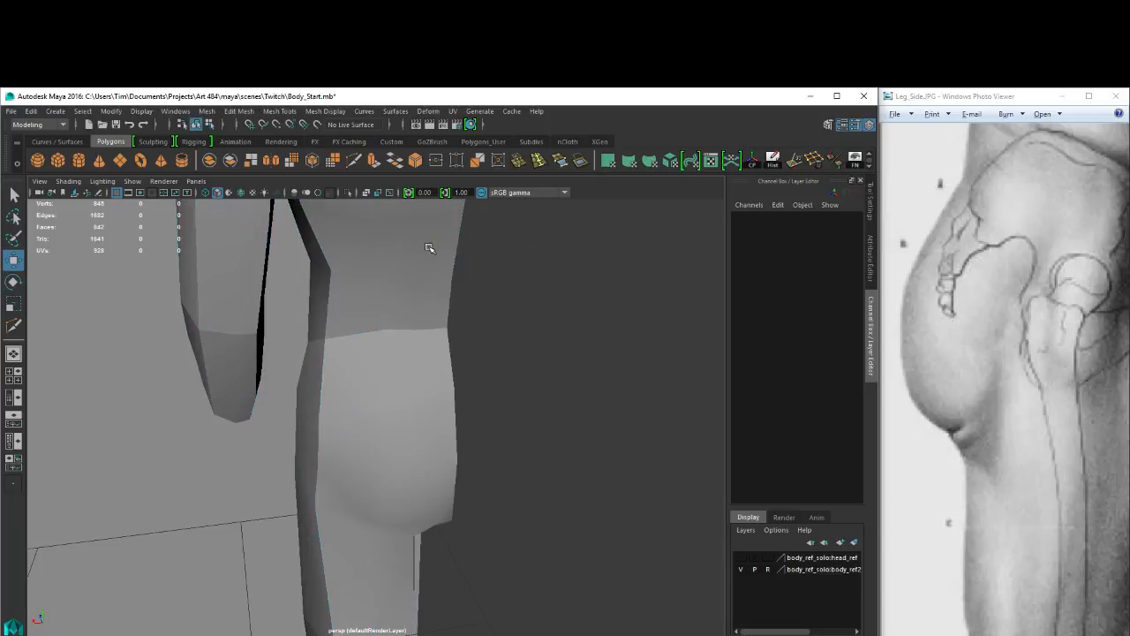
pyautogui.keyDown('alt'); pyautogui.moveTo(410, 257); pyautogui.dragTo(403, 248); pyautogui.keyUp('alt')
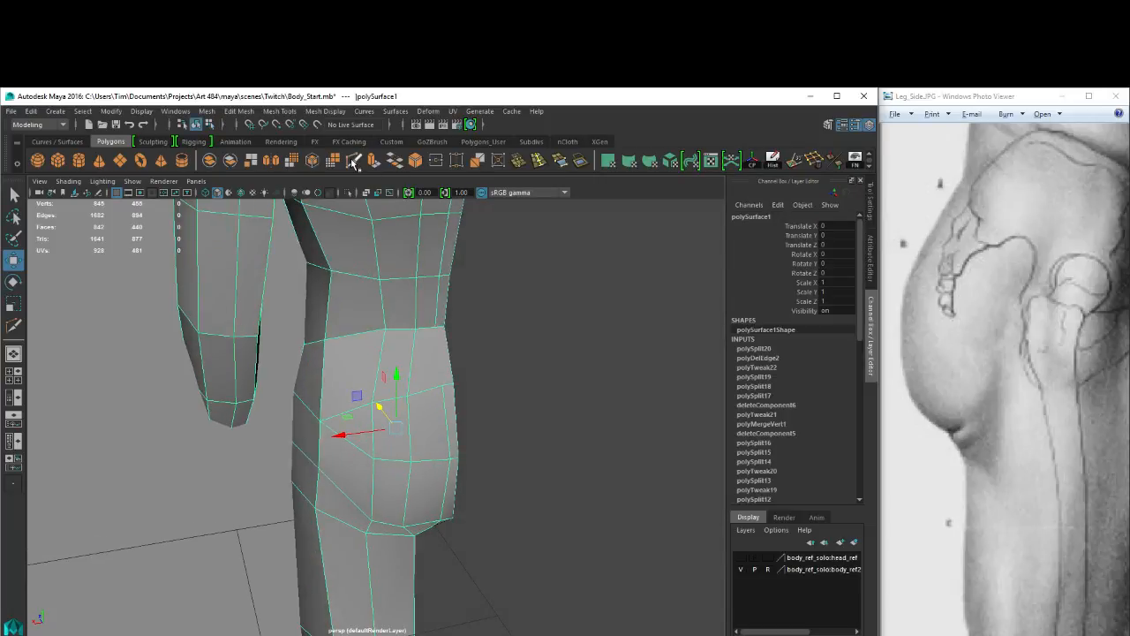
pyautogui.click(354, 161)
pyautogui.click(436, 327)
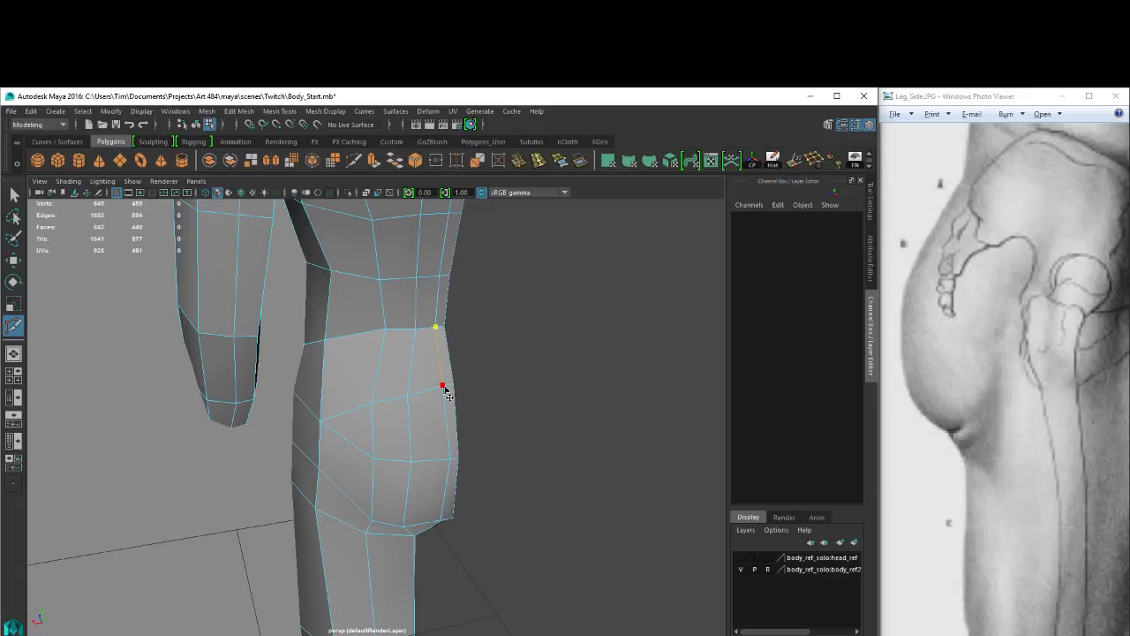
pyautogui.press('w')
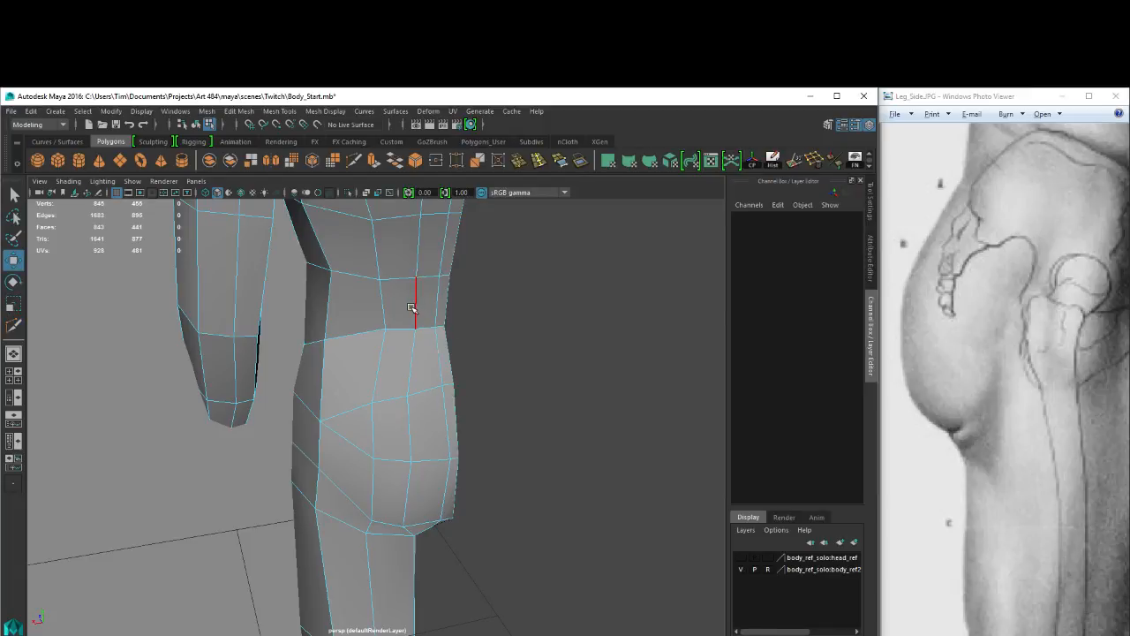
# Select the full vertical edge loop beside the back centreline and examine how it runs from the shoulders over the buttock.
pyautogui.moveTo(414, 309); pyautogui.dragTo(464, 291, button='right')
pyautogui.click(395, 315)
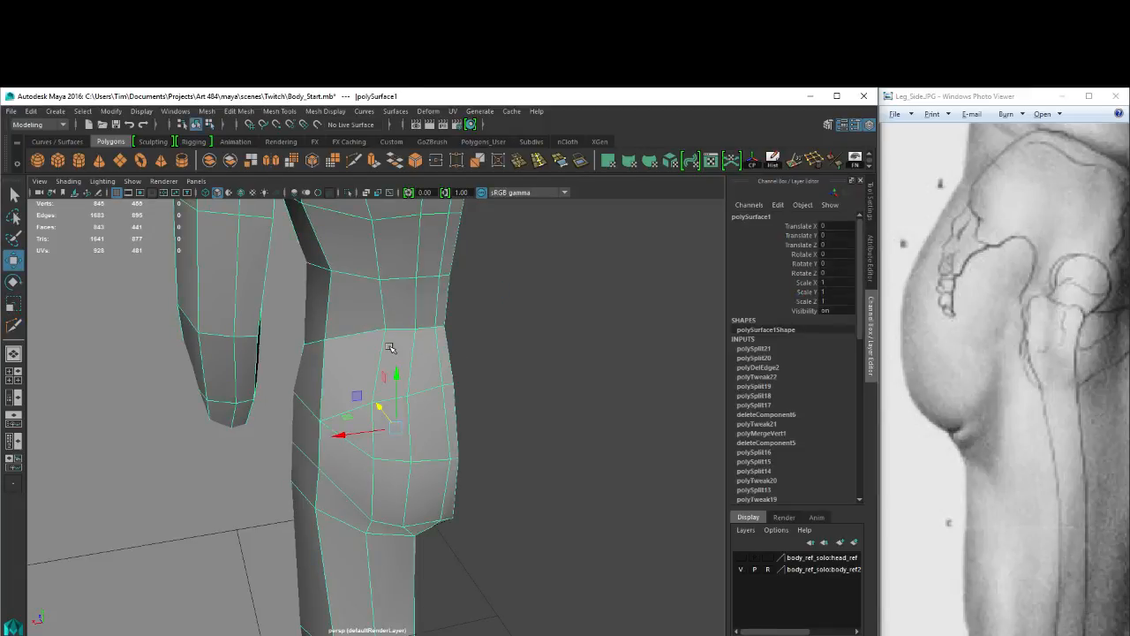
pyautogui.keyDown('alt'); pyautogui.moveTo(389, 346); pyautogui.dragTo(409, 300); pyautogui.keyUp('alt')
pyautogui.moveTo(409, 300); pyautogui.dragTo(355, 292, button='right')
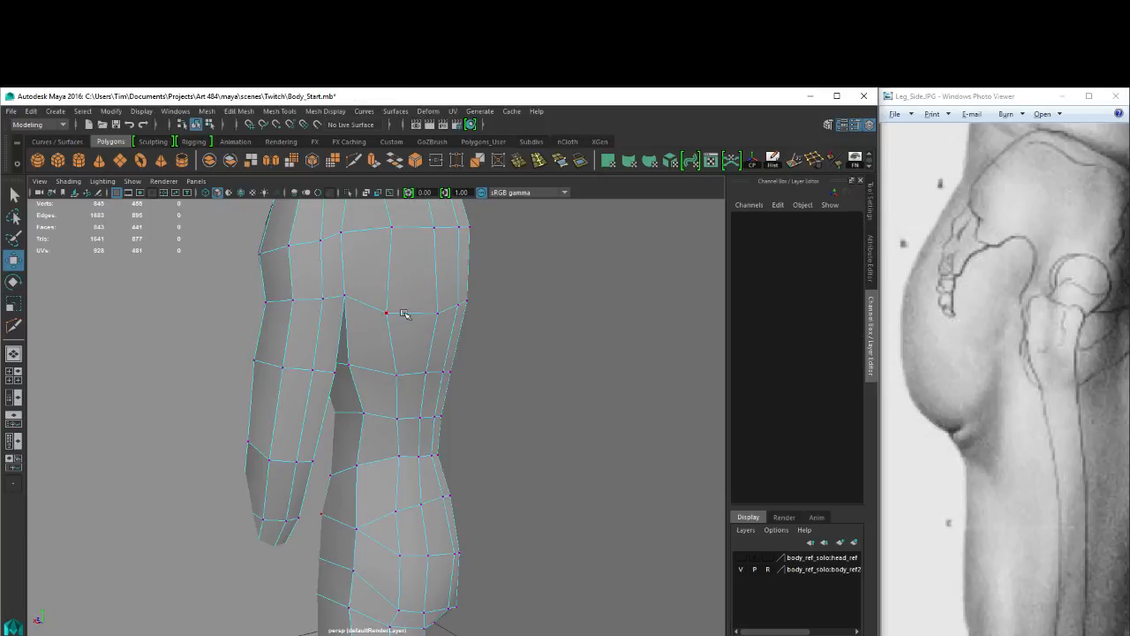
pyautogui.keyDown('alt'); pyautogui.moveTo(404, 313); pyautogui.dragTo(445, 380); pyautogui.keyUp('alt')
pyautogui.keyDown('alt'); pyautogui.moveTo(415, 336); pyautogui.dragTo(476, 217); pyautogui.keyUp('alt')
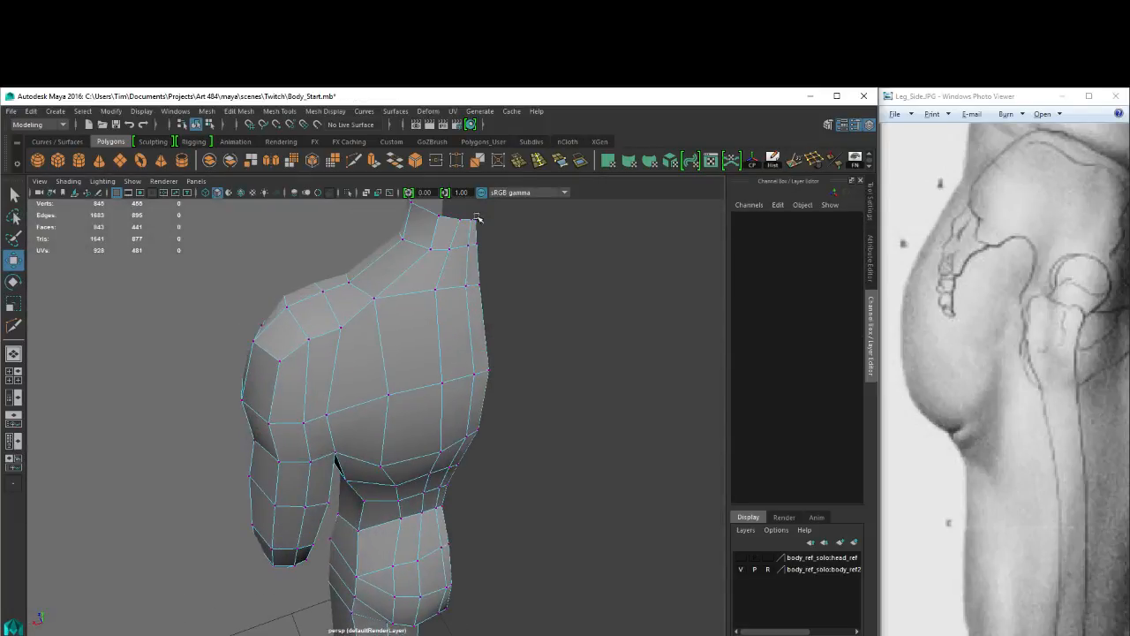
pyautogui.keyDown('alt'); pyautogui.moveTo(484, 401); pyautogui.dragTo(456, 414); pyautogui.keyUp('alt')
pyautogui.moveTo(460, 369); pyautogui.dragTo(464, 307, button='right')
pyautogui.doubleClick(462, 306)
pyautogui.keyDown('alt'); pyautogui.moveTo(456, 408); pyautogui.dragTo(411, 356); pyautogui.keyUp('alt')
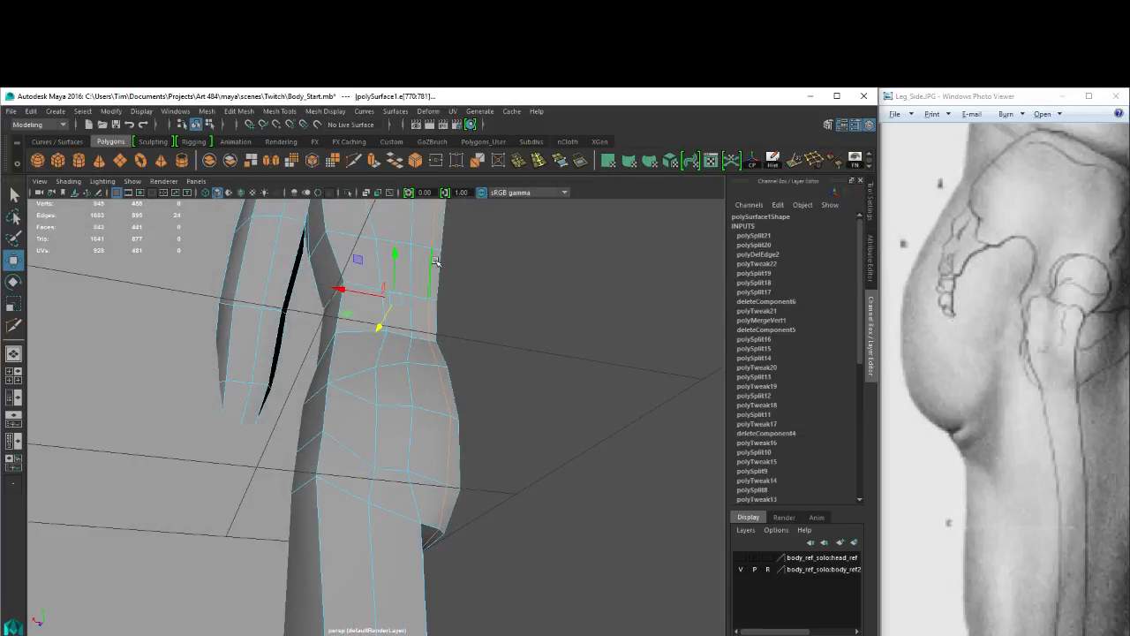
pyautogui.keyDown('alt'); pyautogui.moveTo(439, 258); pyautogui.dragTo(453, 368, button='middle'); pyautogui.keyUp('alt')
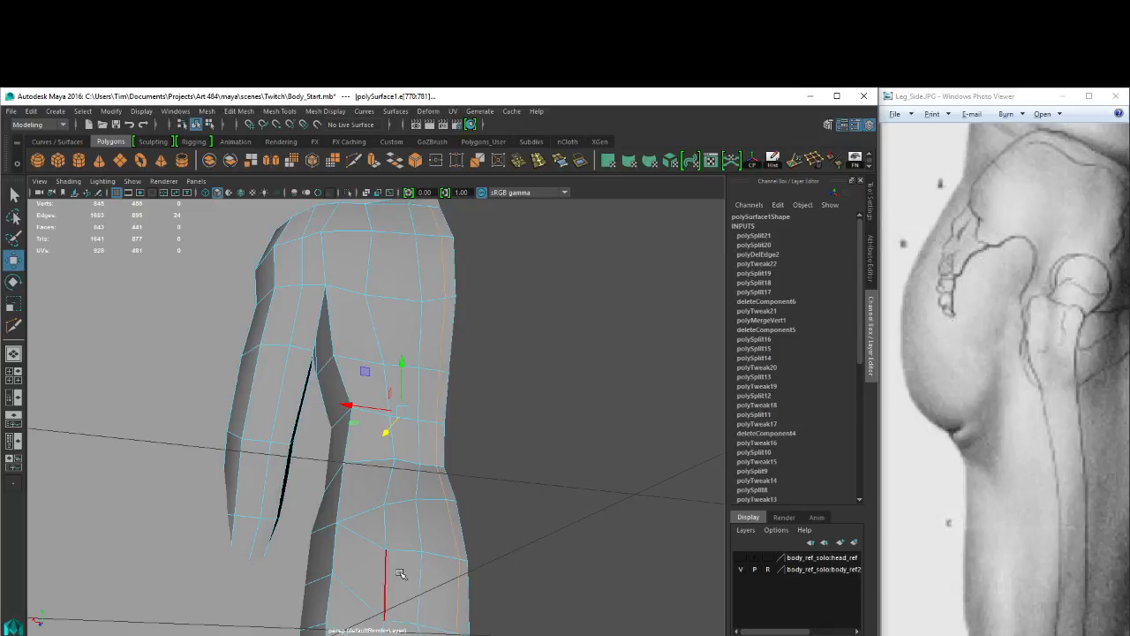
# Switch to wireframe display and select the vertical edges near the centreline of the upper buttock.
pyautogui.keyDown('alt'); pyautogui.moveTo(374, 572); pyautogui.dragTo(468, 565); pyautogui.keyUp('alt')
pyautogui.press('4')
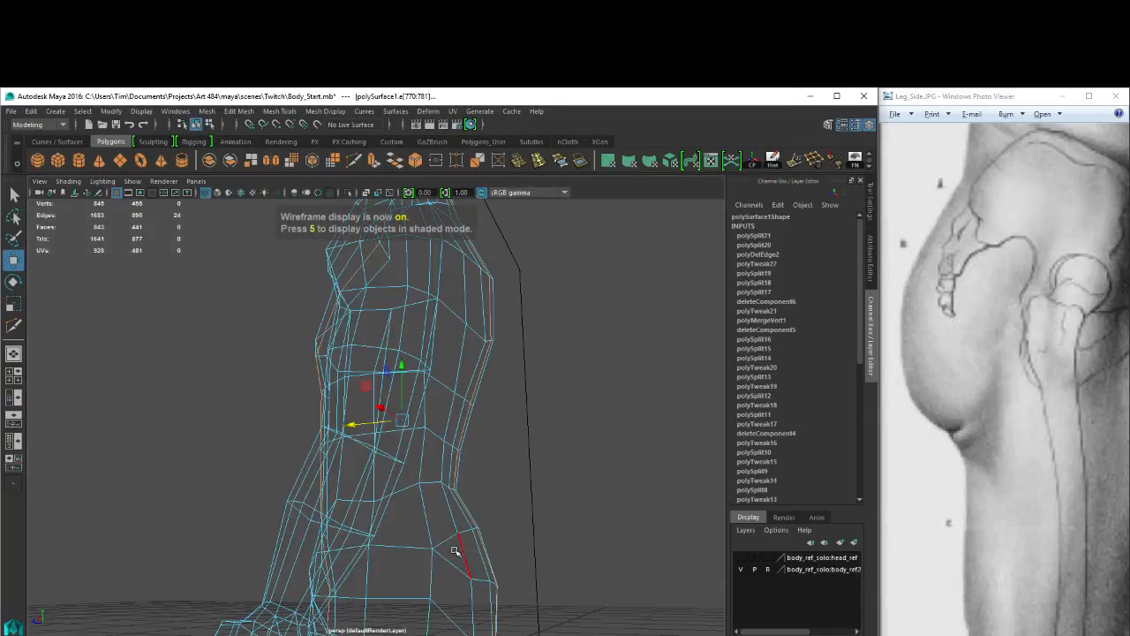
pyautogui.click(459, 551)
pyautogui.keyDown('alt'); pyautogui.moveTo(578, 562); pyautogui.dragTo(520, 437); pyautogui.keyUp('alt')
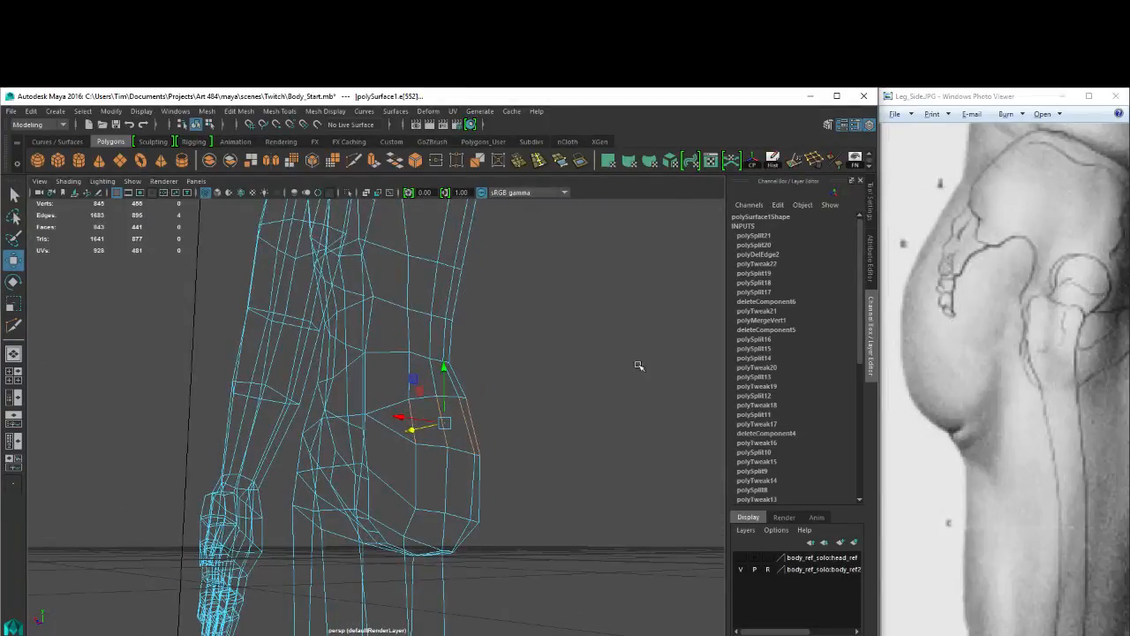